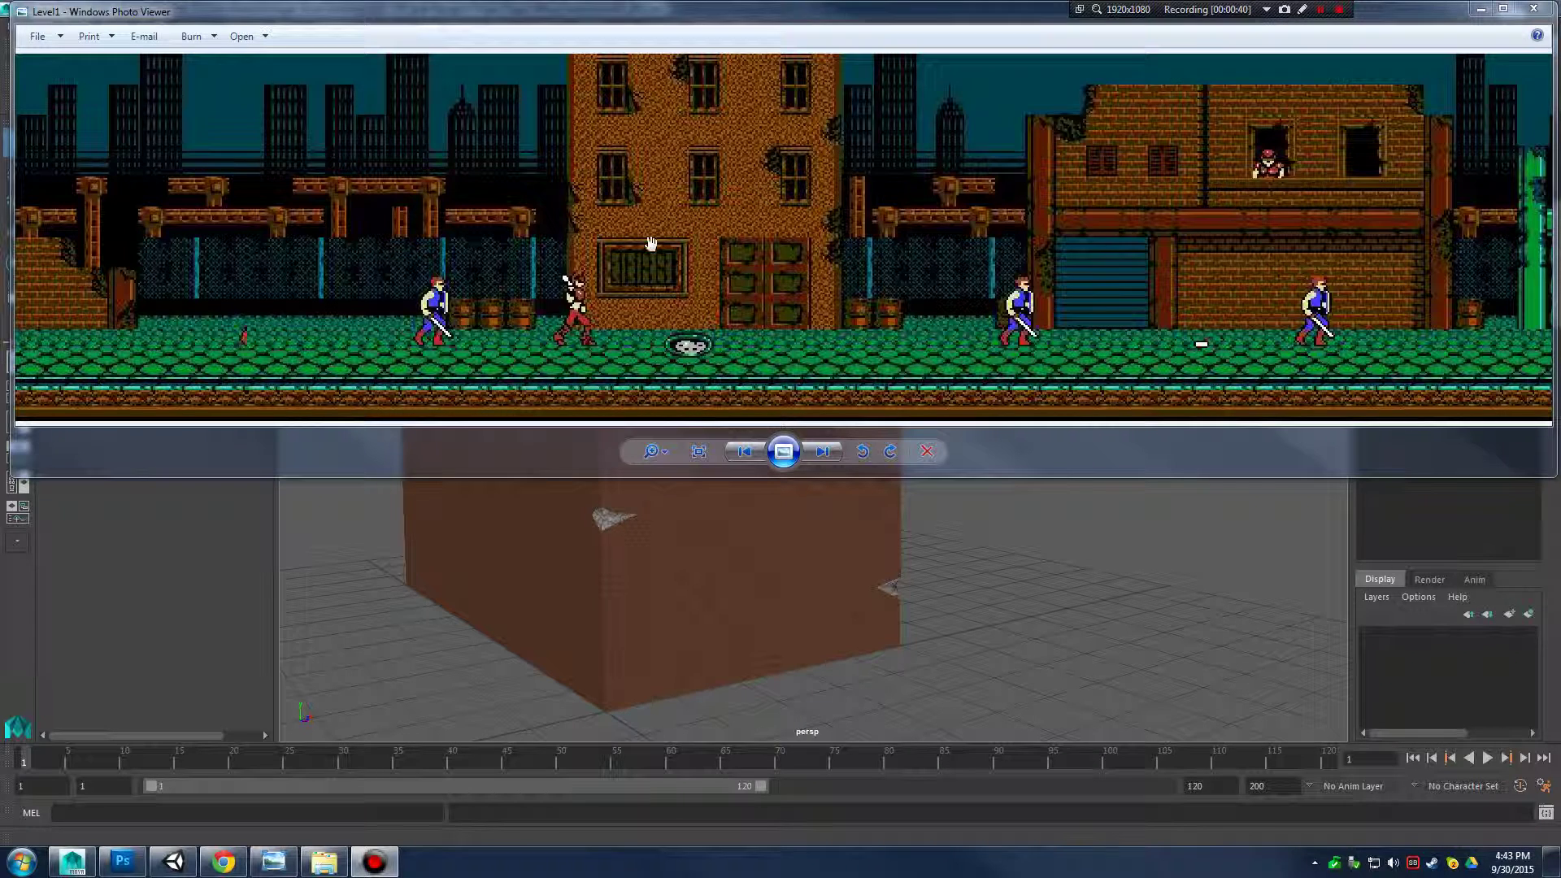
Enlarge the Level1 reference image's window and examine the tall brown building with its windows and double door up close
drag(945, 478, 943, 704)
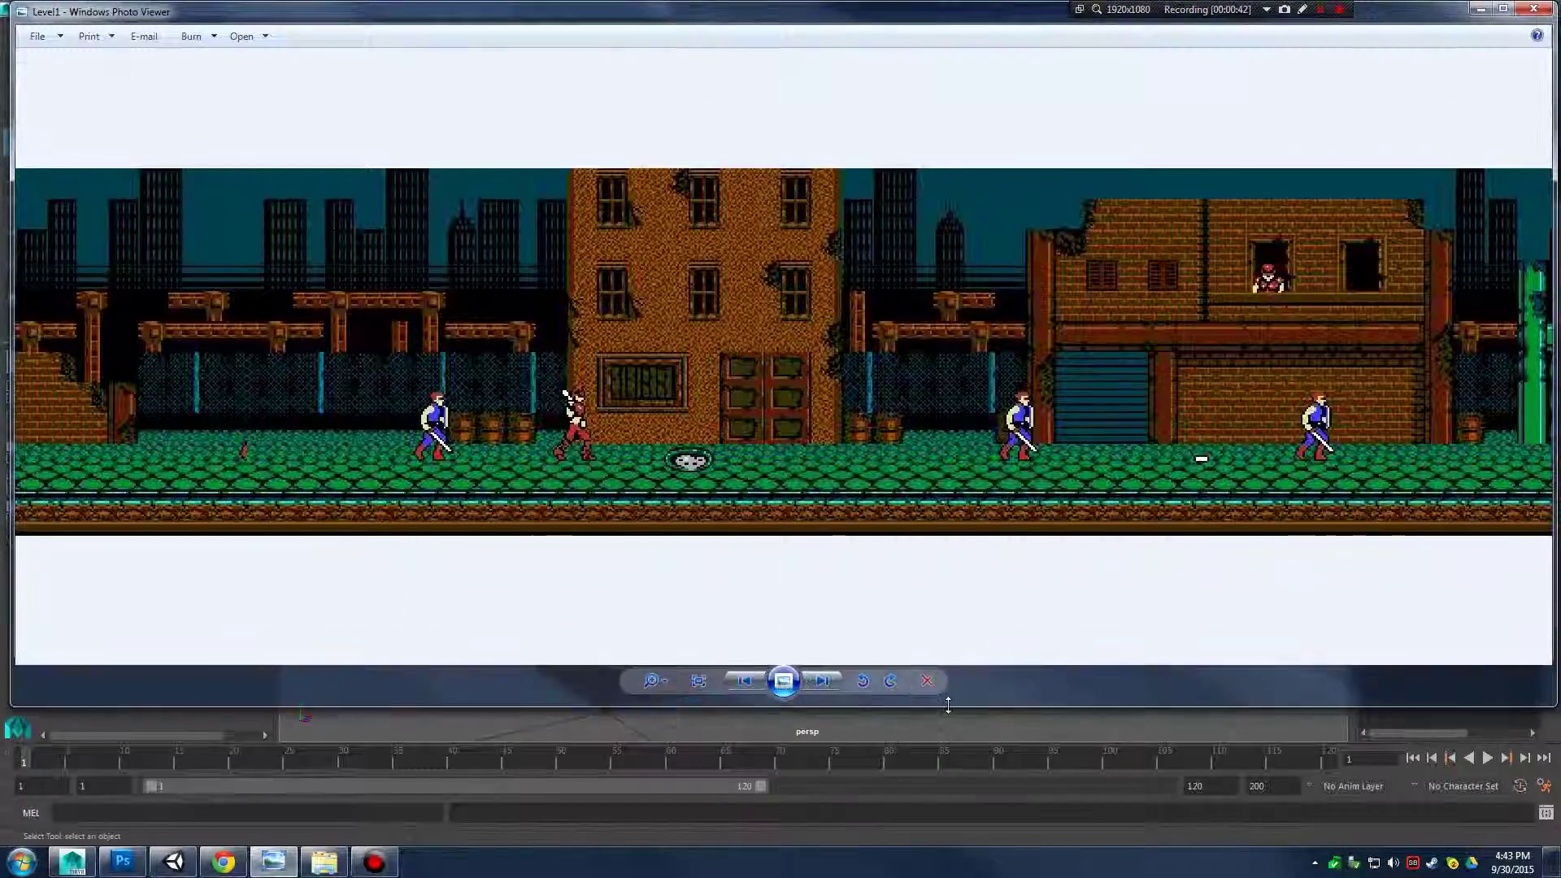
drag(730, 289, 811, 387)
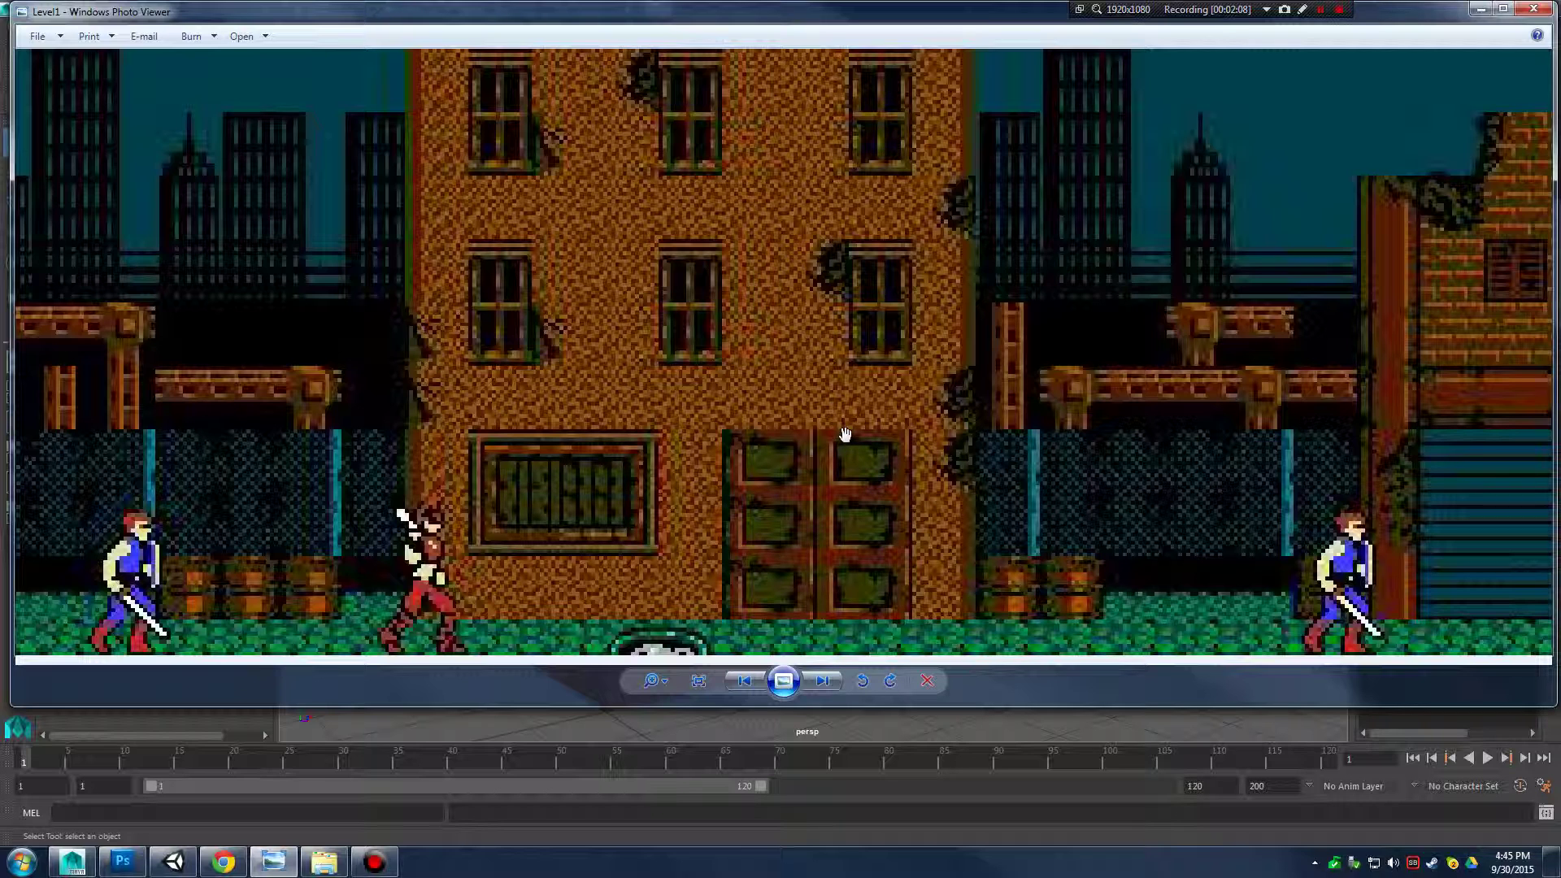
Switch to Chrome and open cgtextures.com in a new browser tab beside the Asset List spreadsheet
click(123, 862)
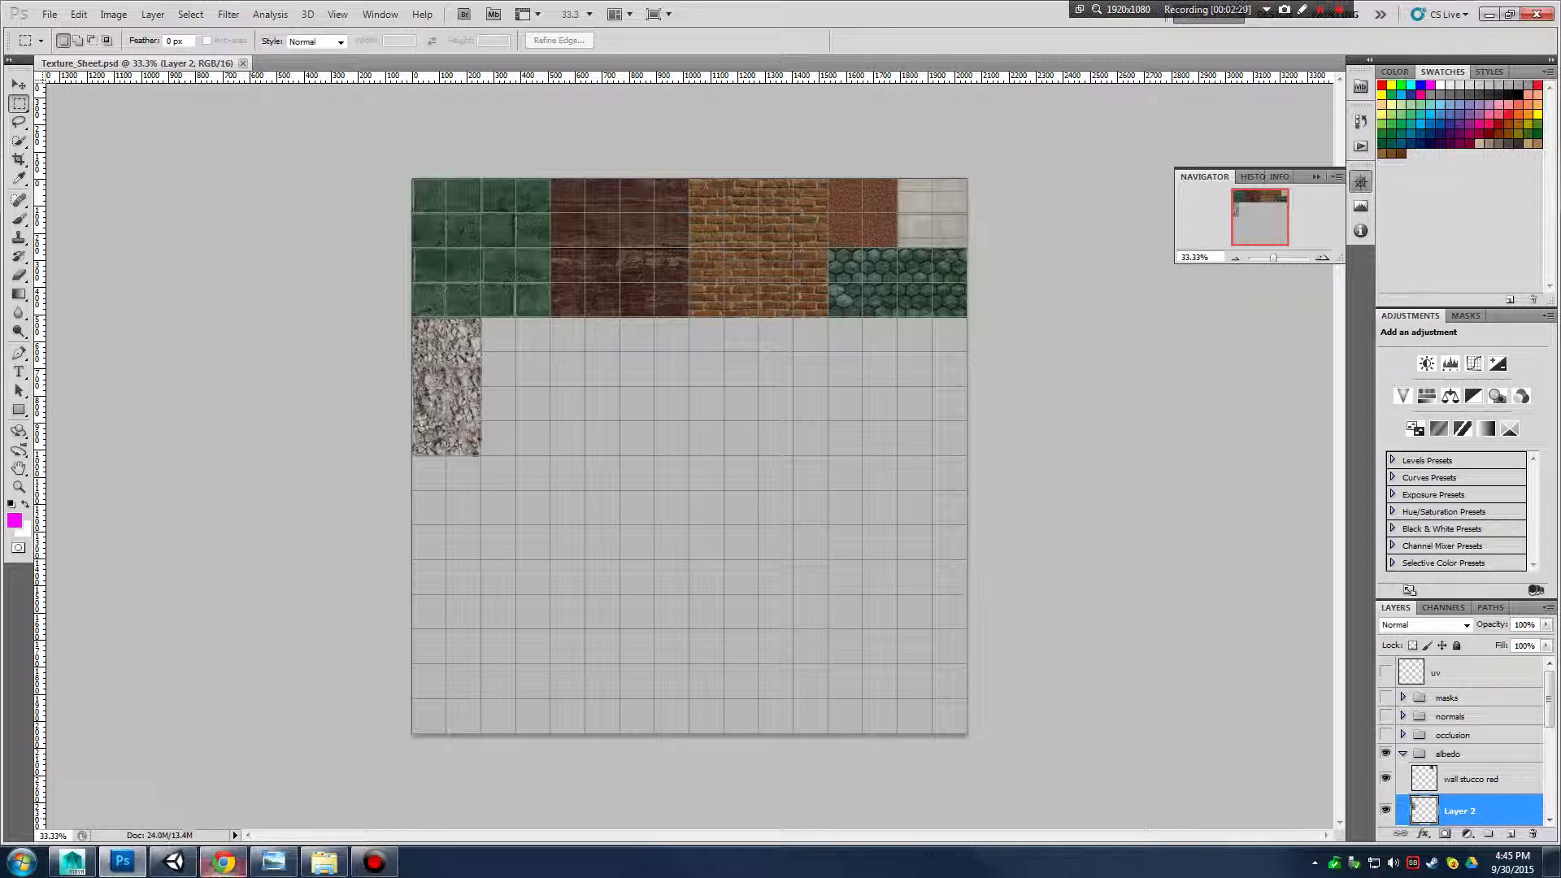
click(242, 869)
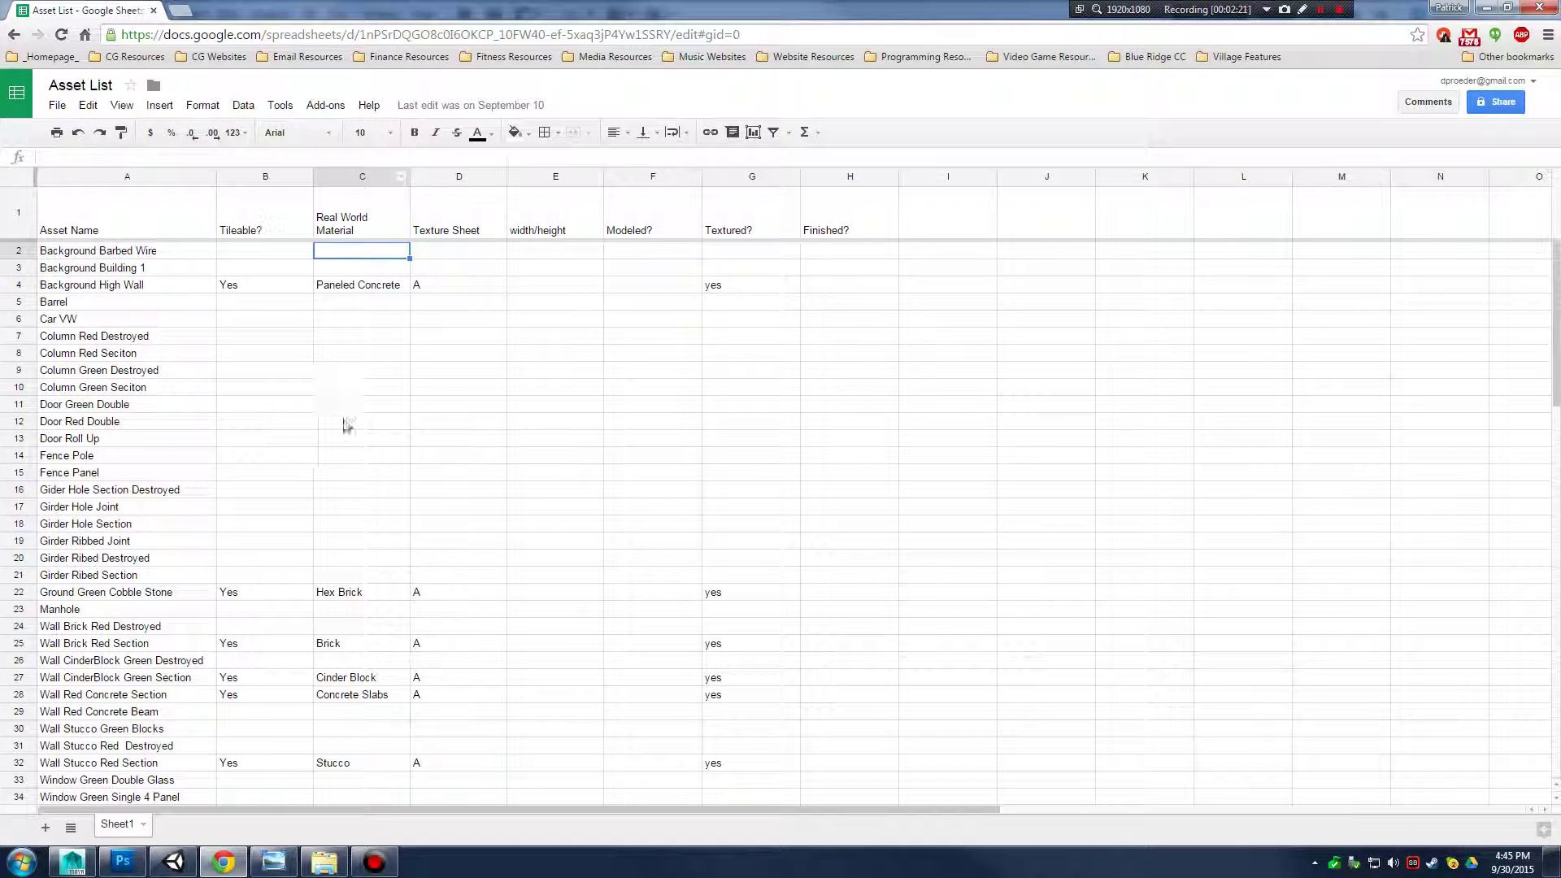
click(183, 12)
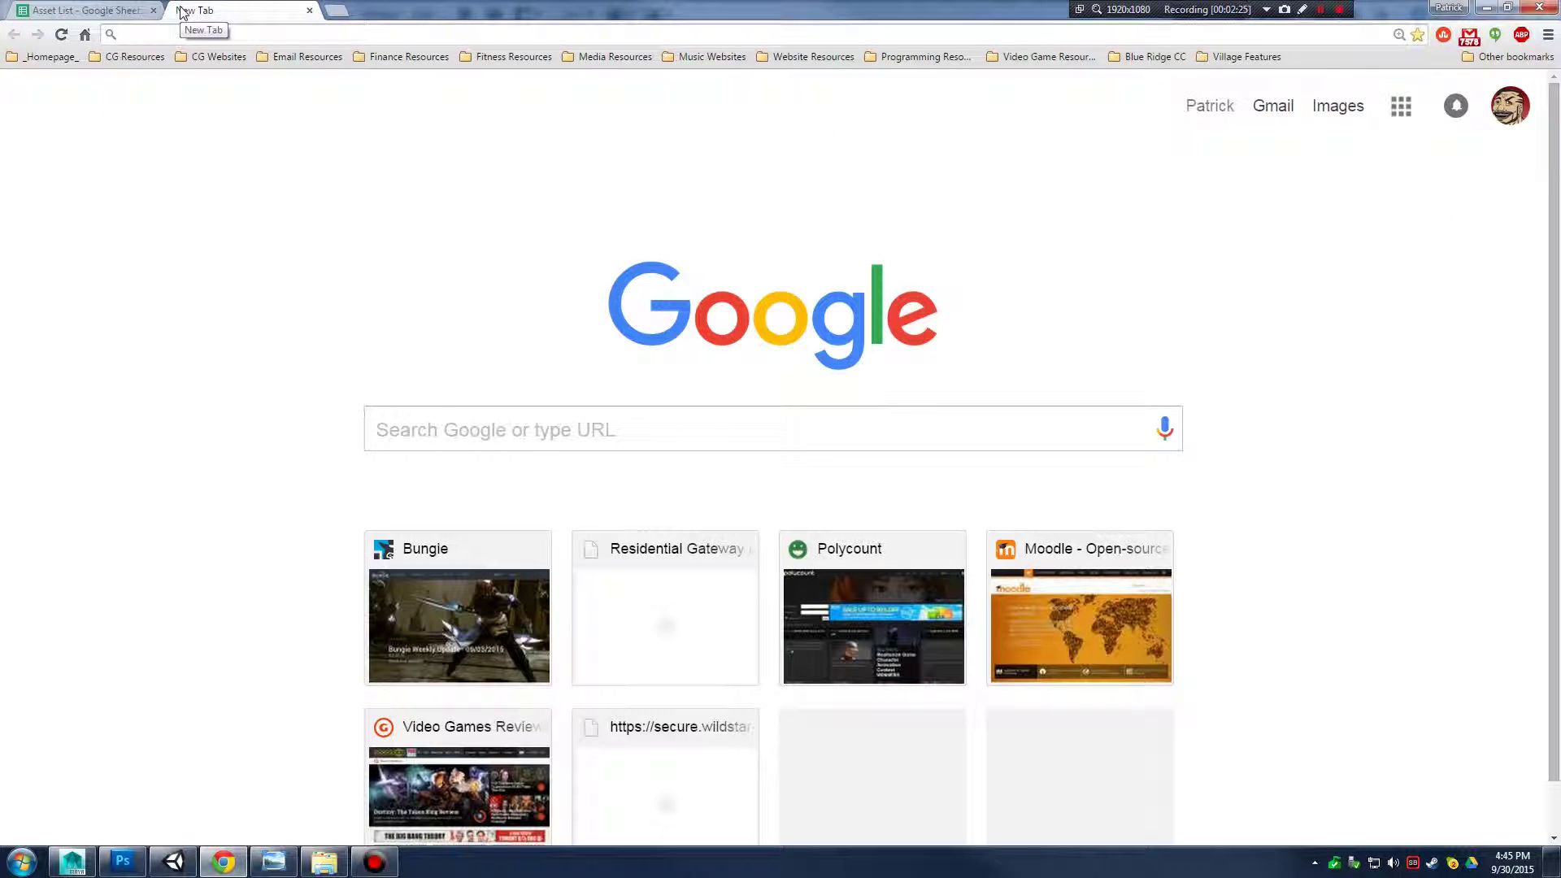
text(cgtextures.com)
key(Return)
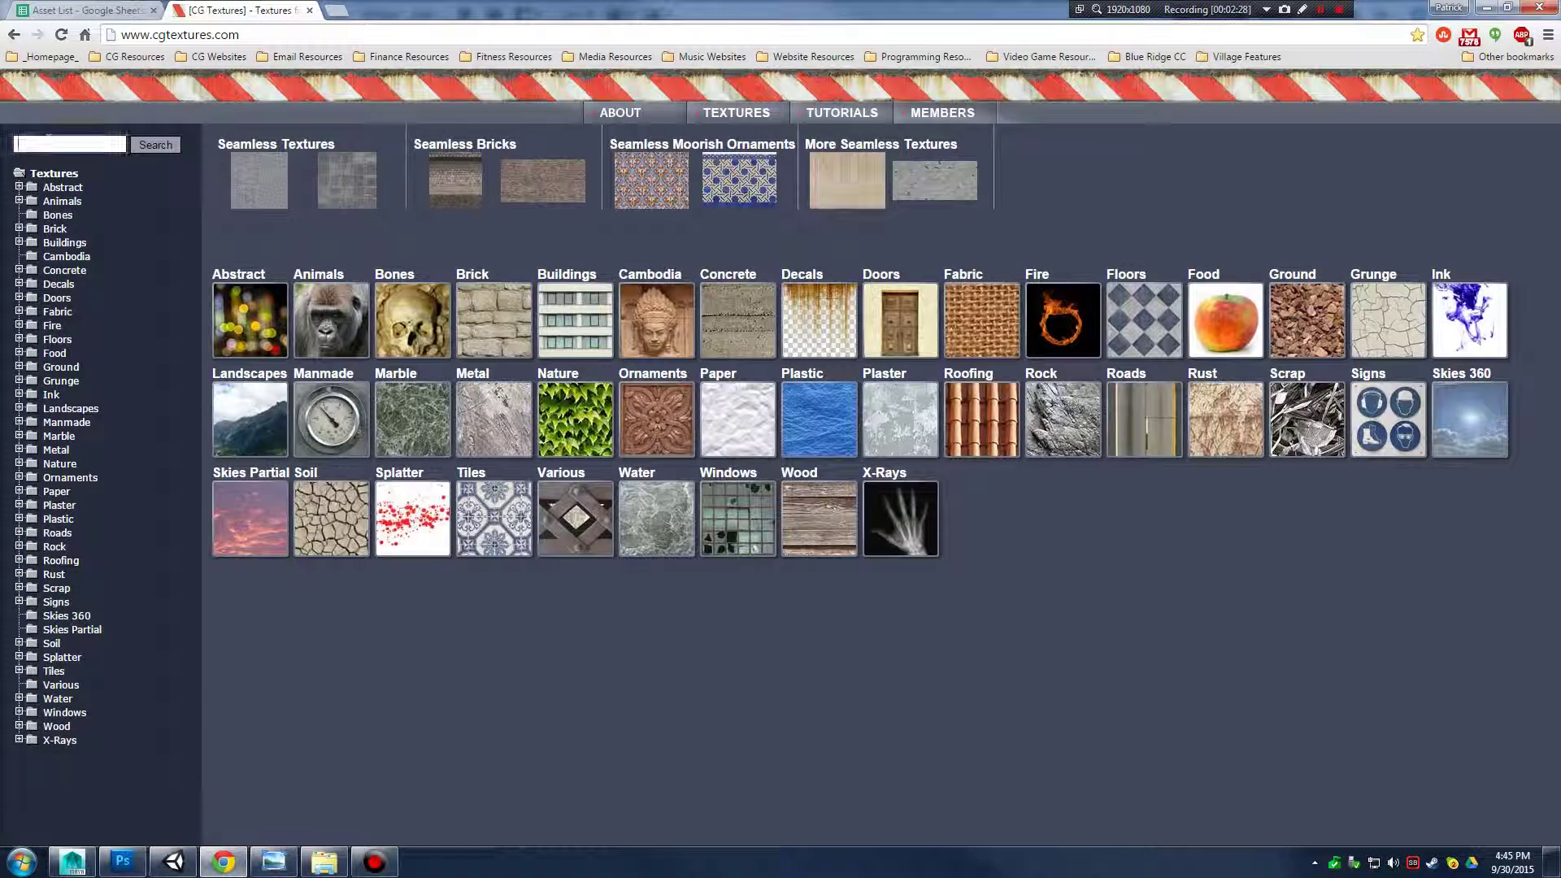
Search the texture site for "painted metal"
mouse_move(292, 215)
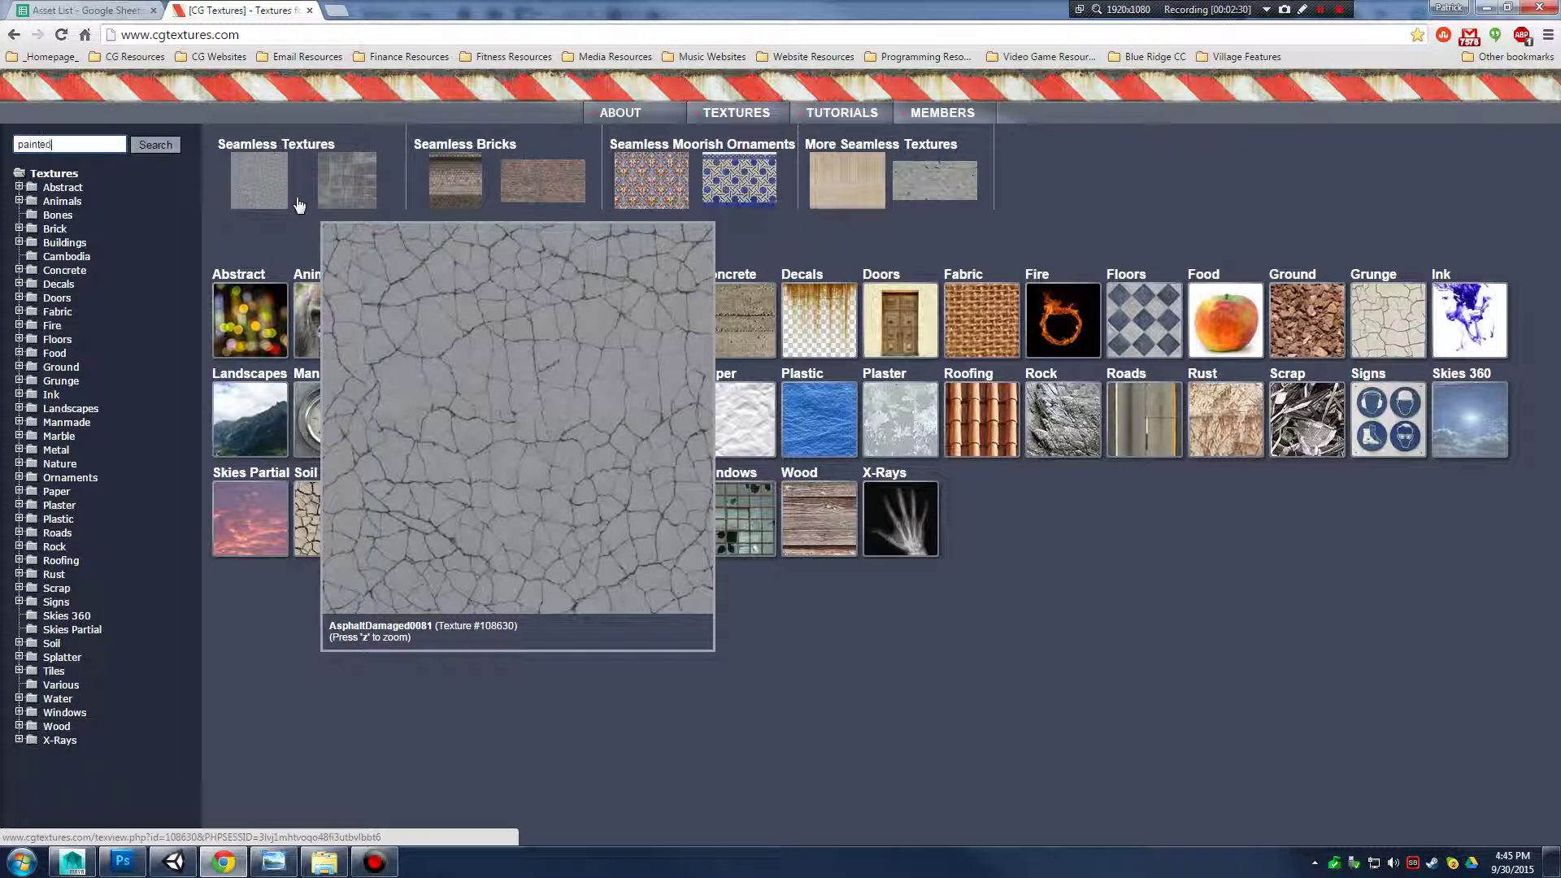
text(painted metal)
key(Return)
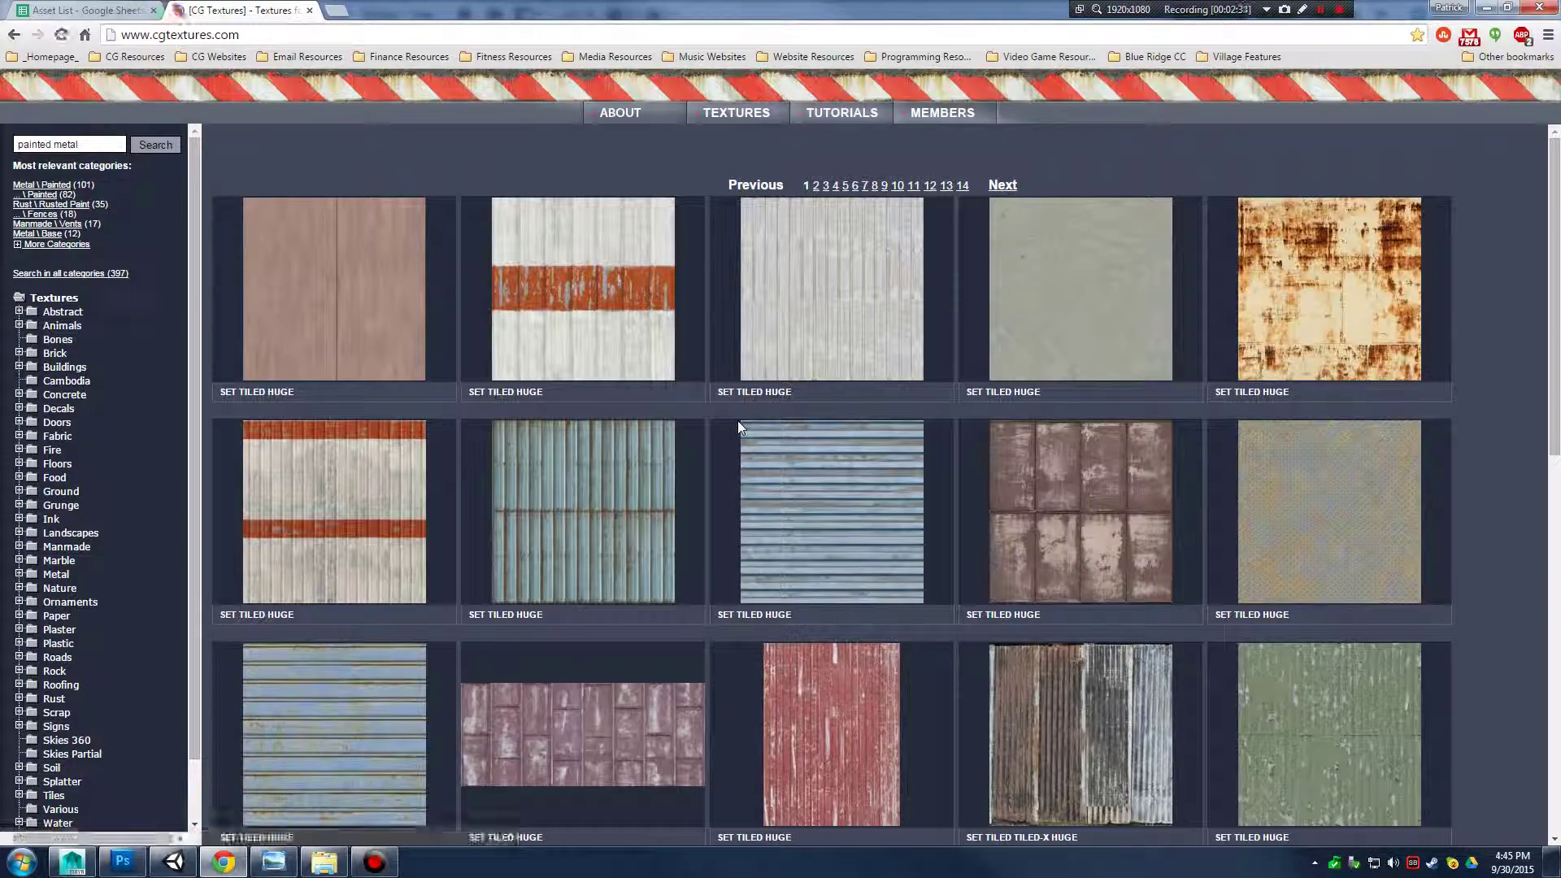
Open the RustPaint0164 texture from the search results and download its small 640x640 tiled image
scroll(737, 424, down, 10)
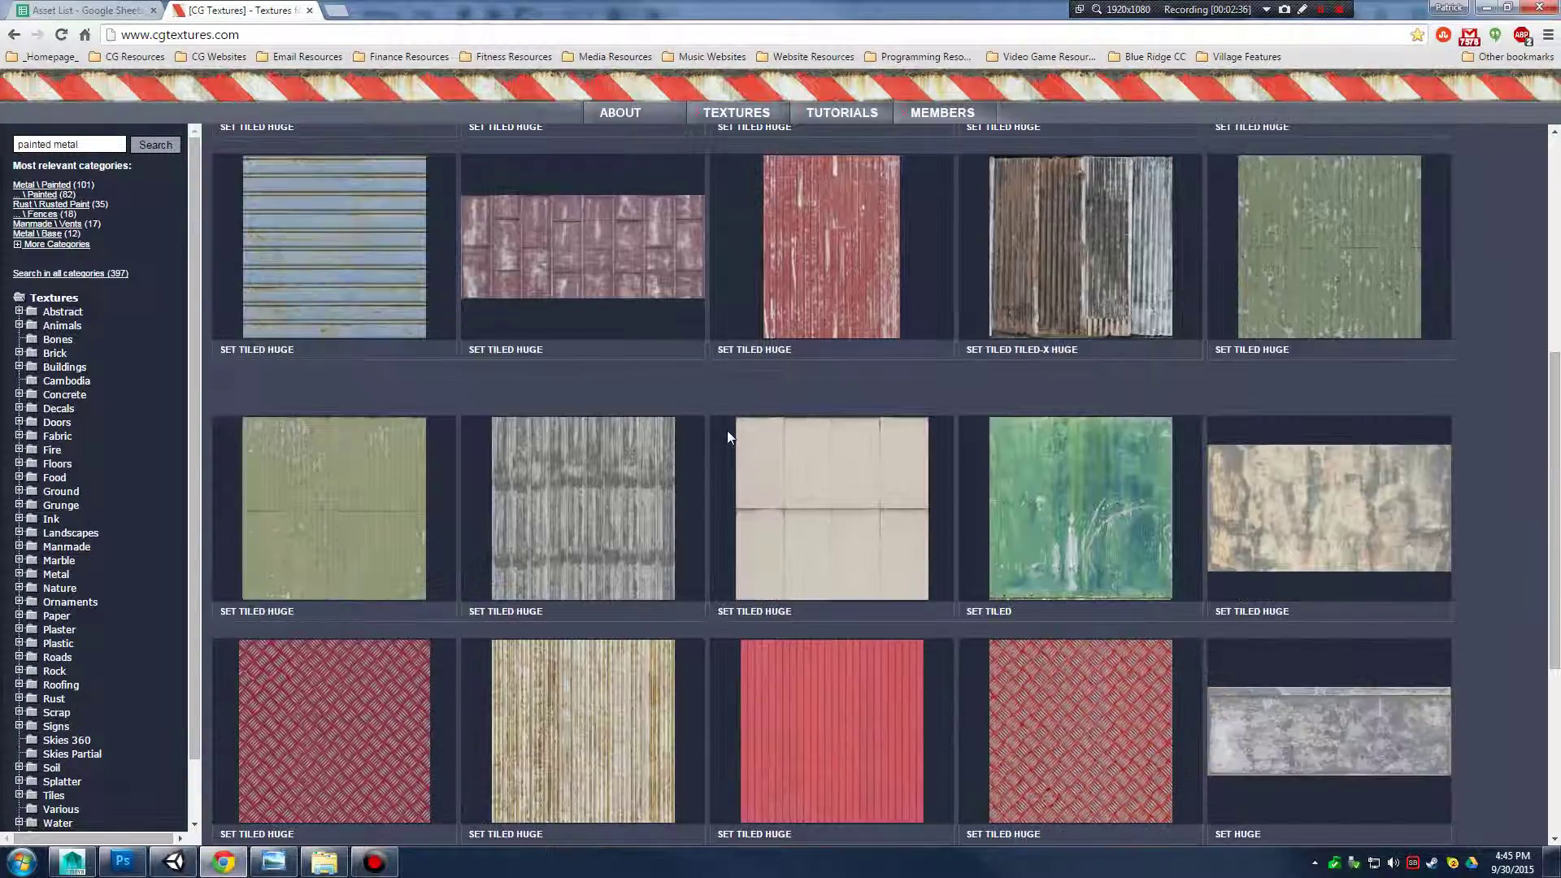
scroll(733, 438, up, 10)
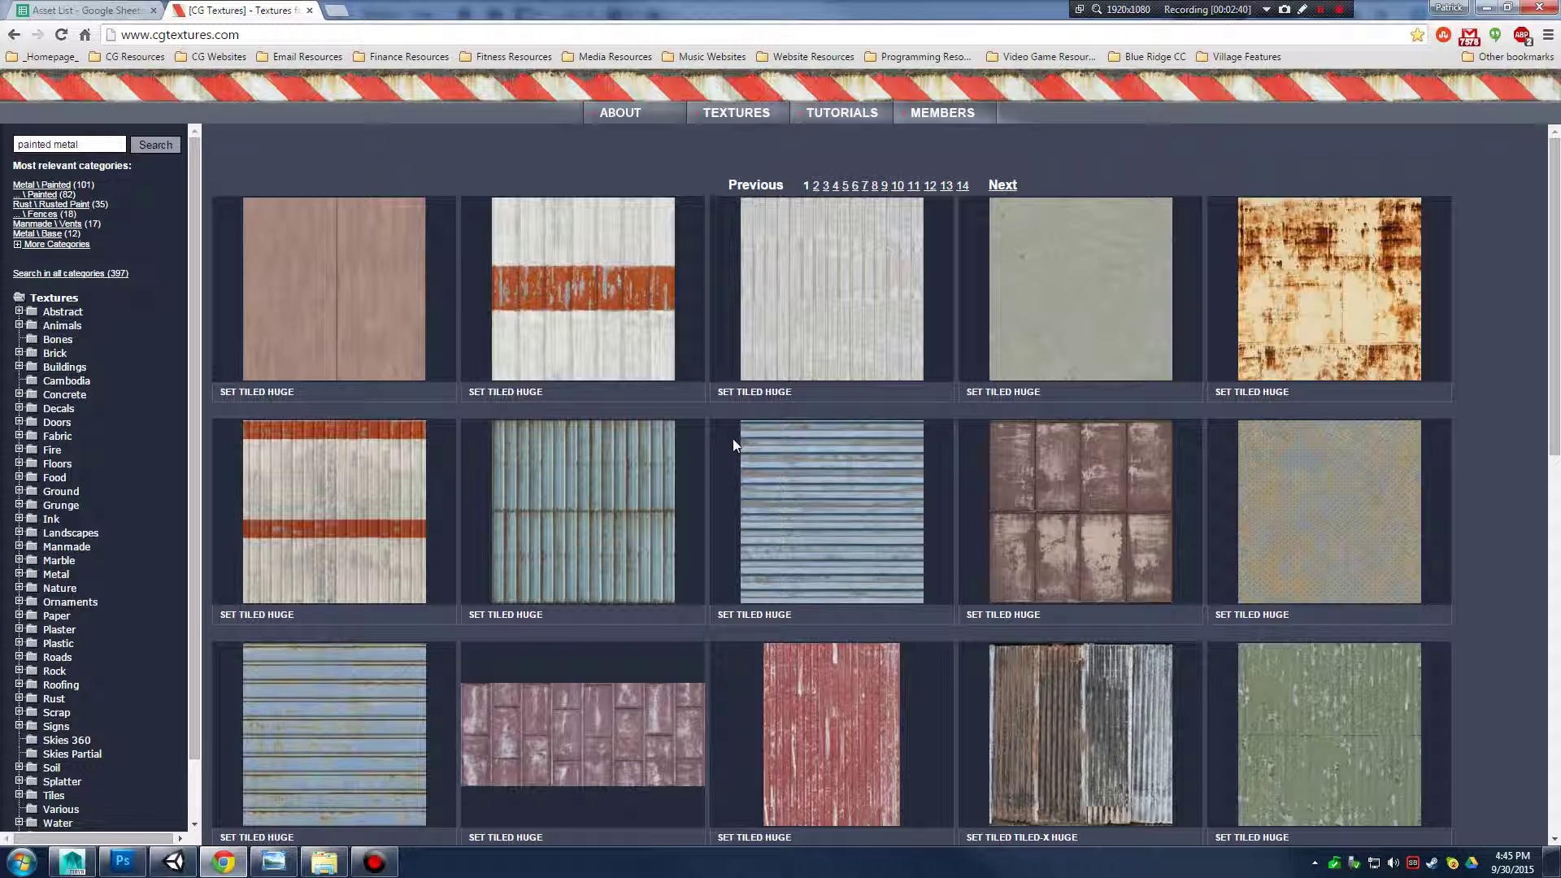
click(1310, 299)
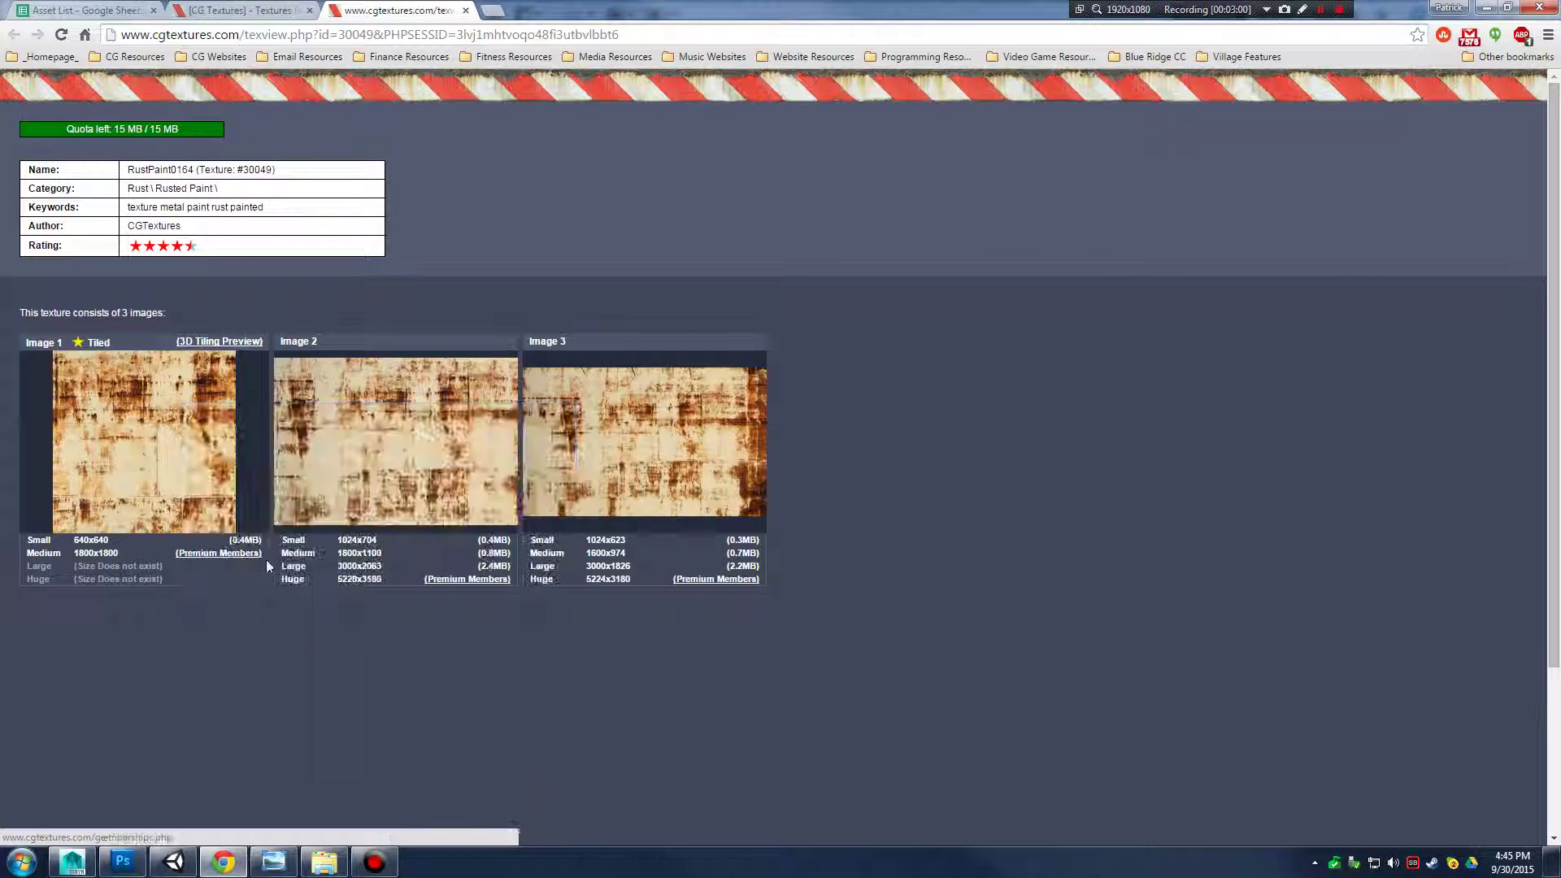
click(104, 540)
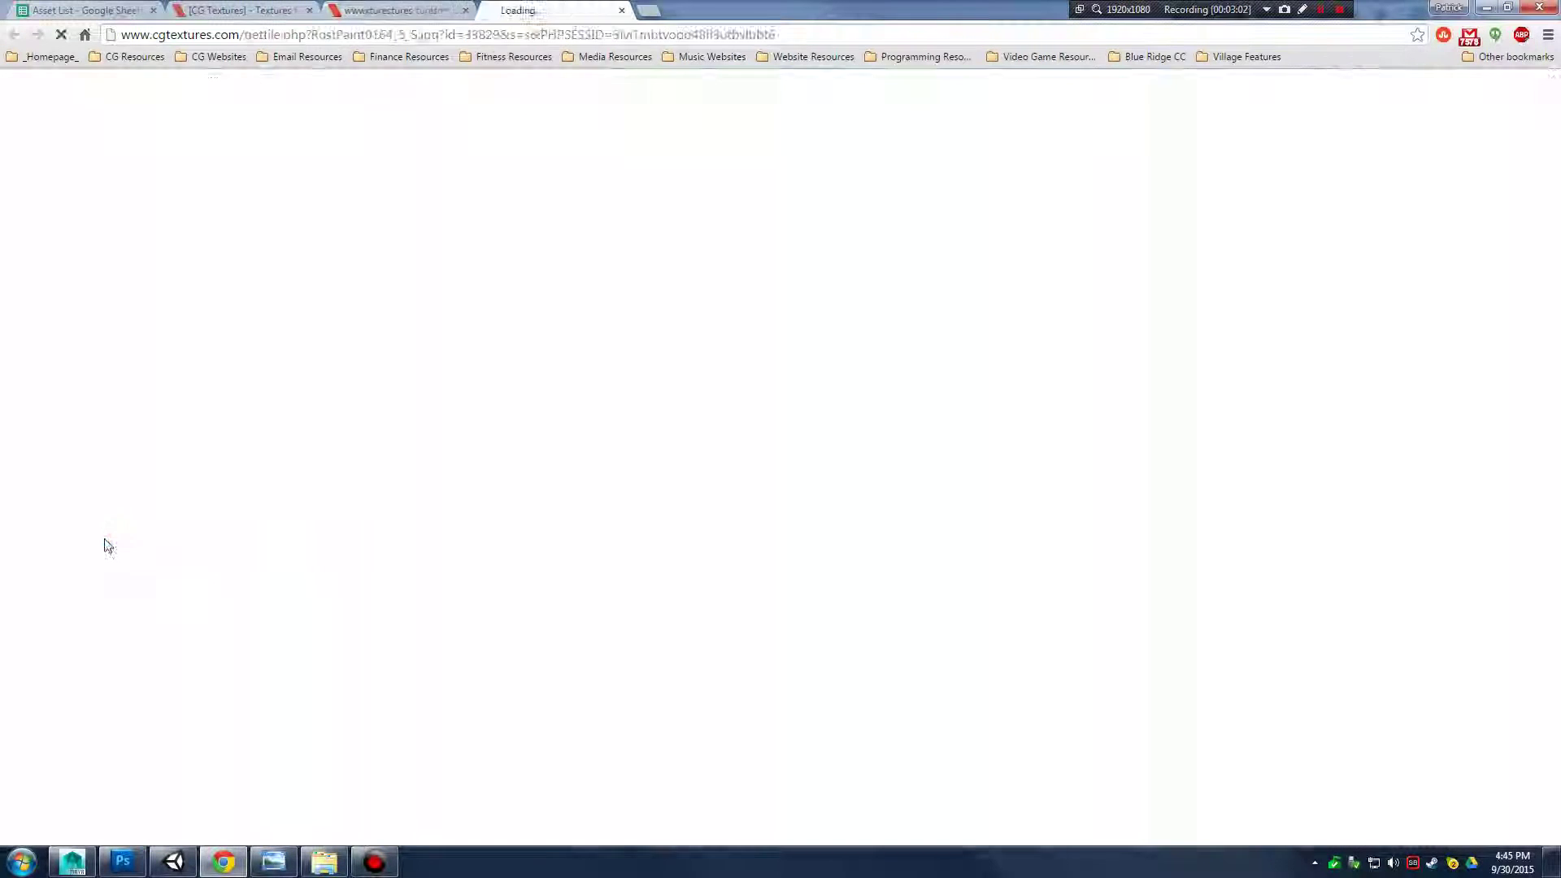
Open the downloaded RustPaint0164_5_S image from the Downloads folder as a separate document in Photoshop
click(21, 862)
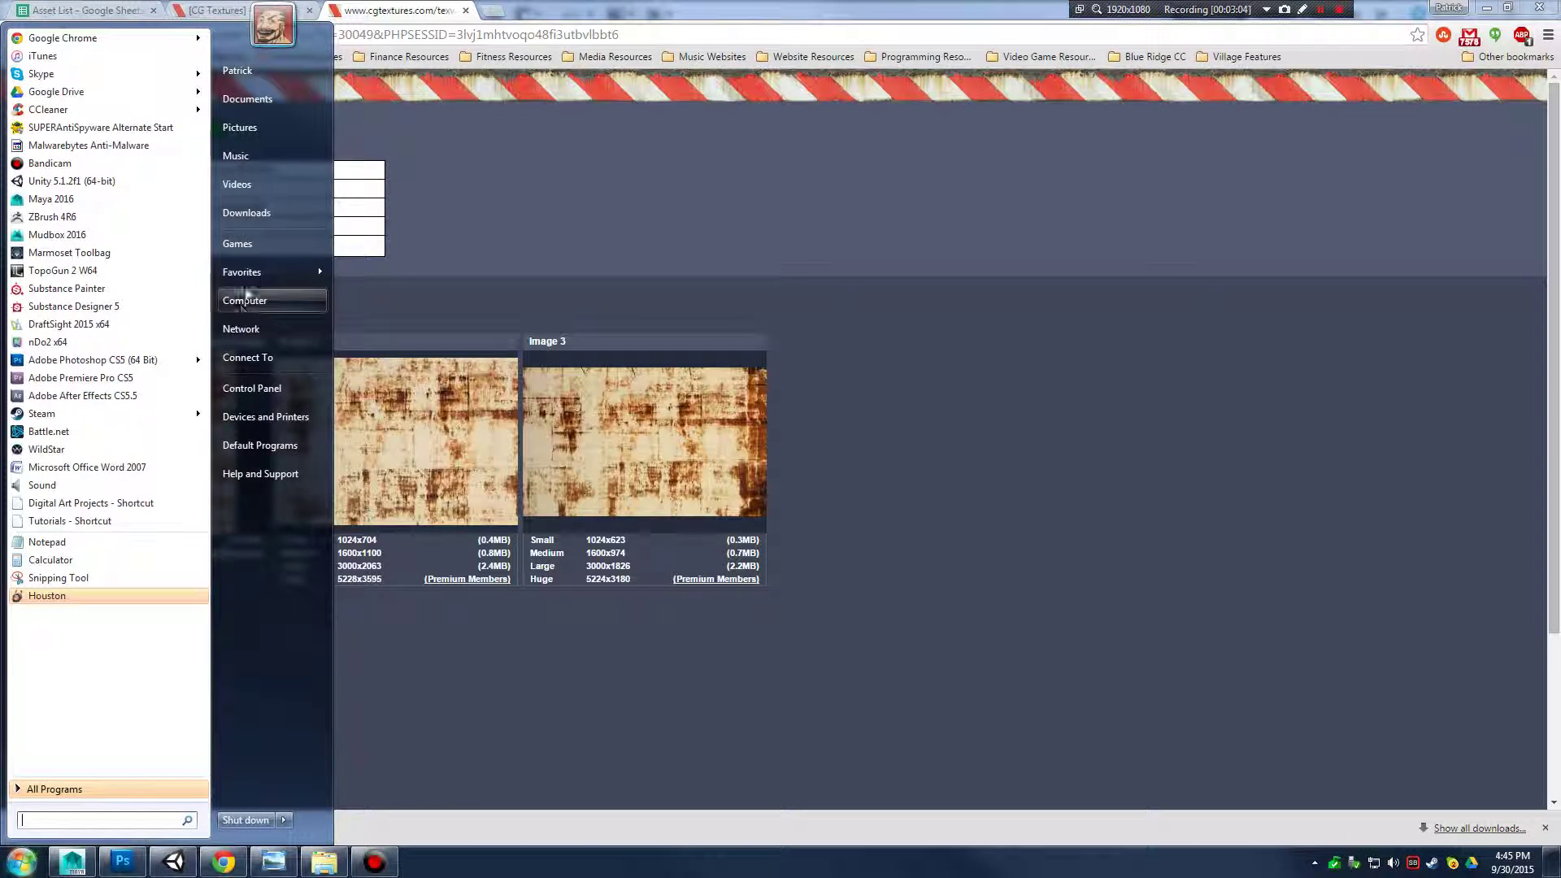
click(470, 213)
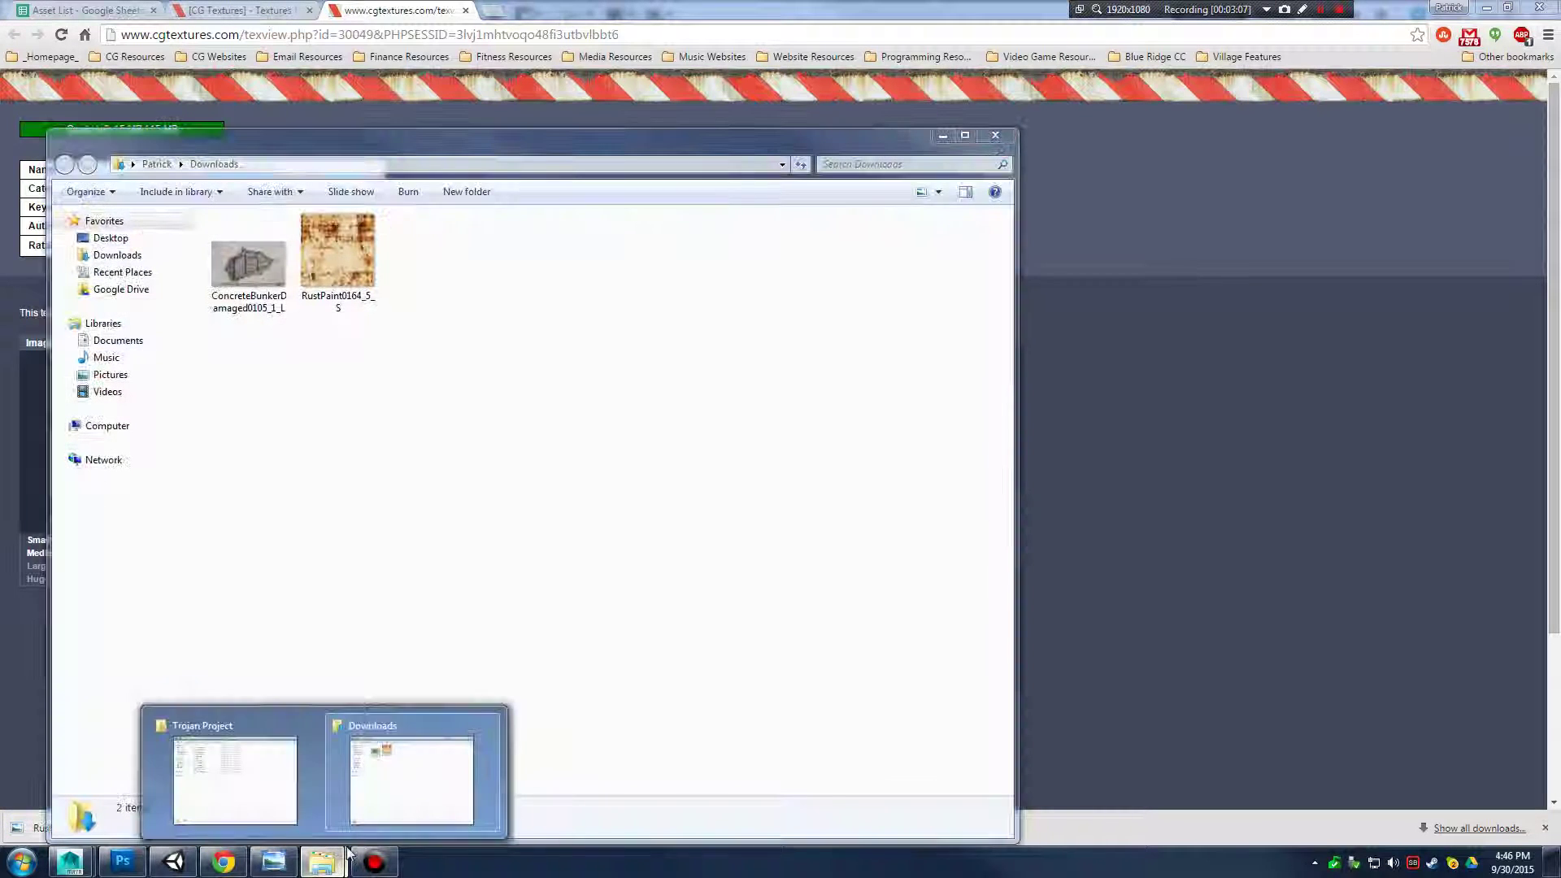
click(415, 769)
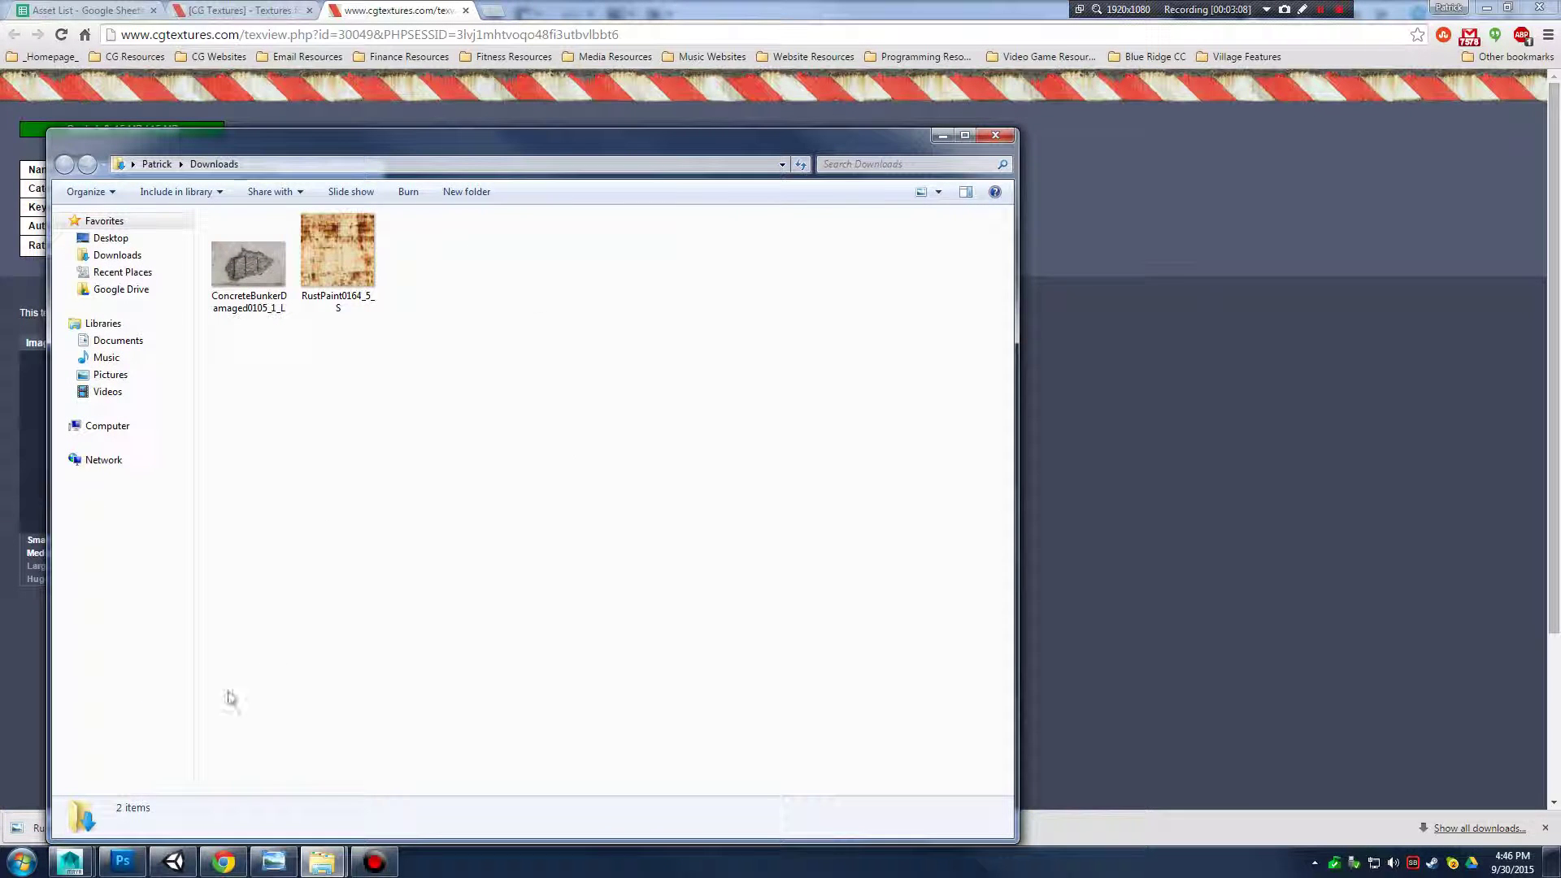
click(122, 862)
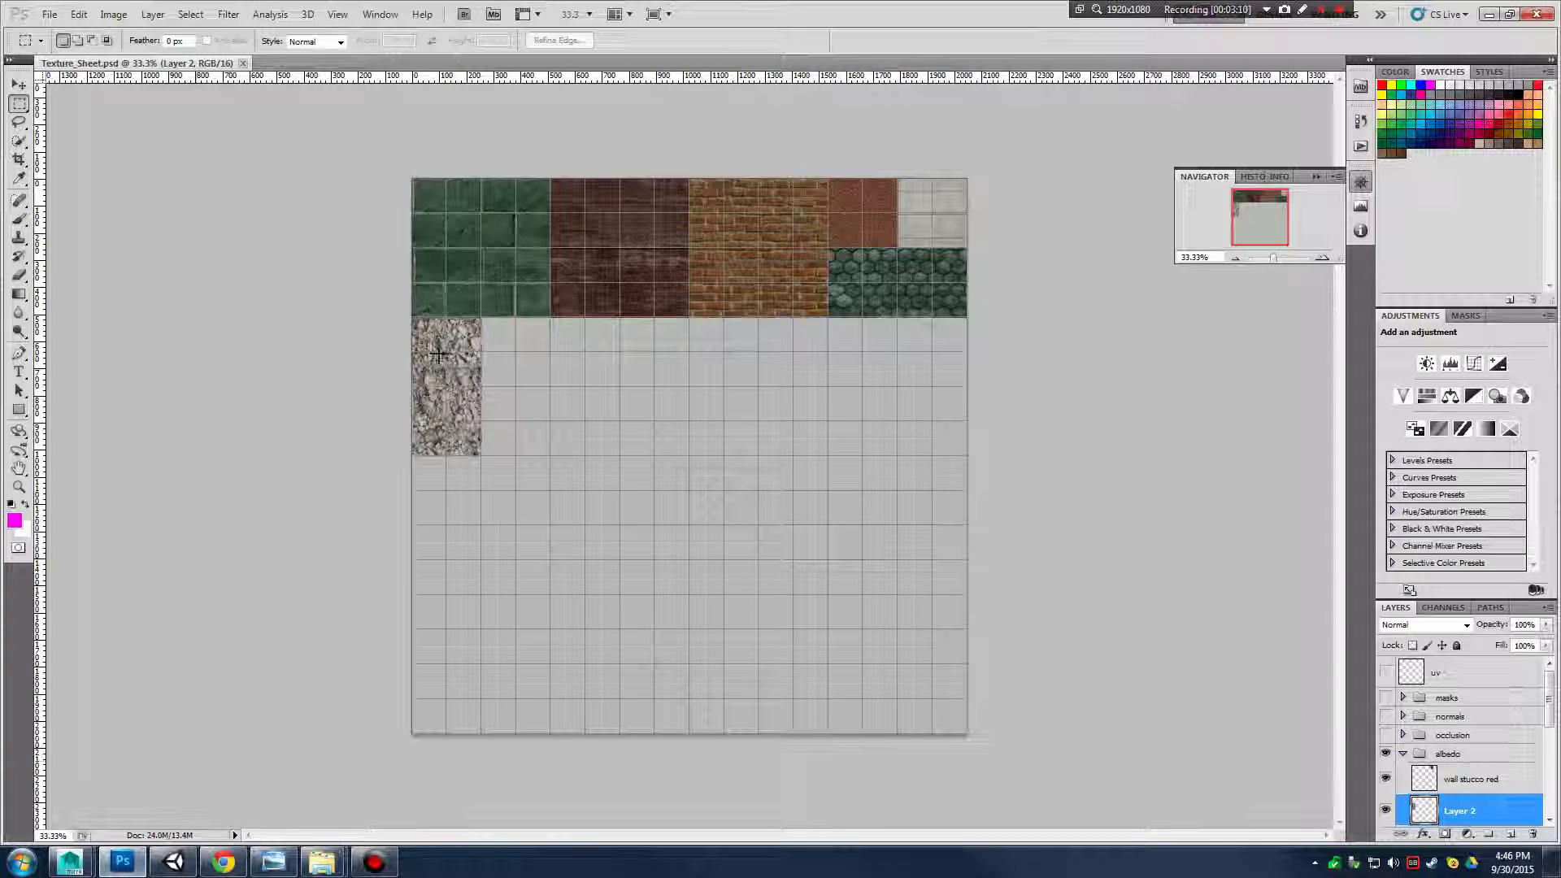
click(410, 784)
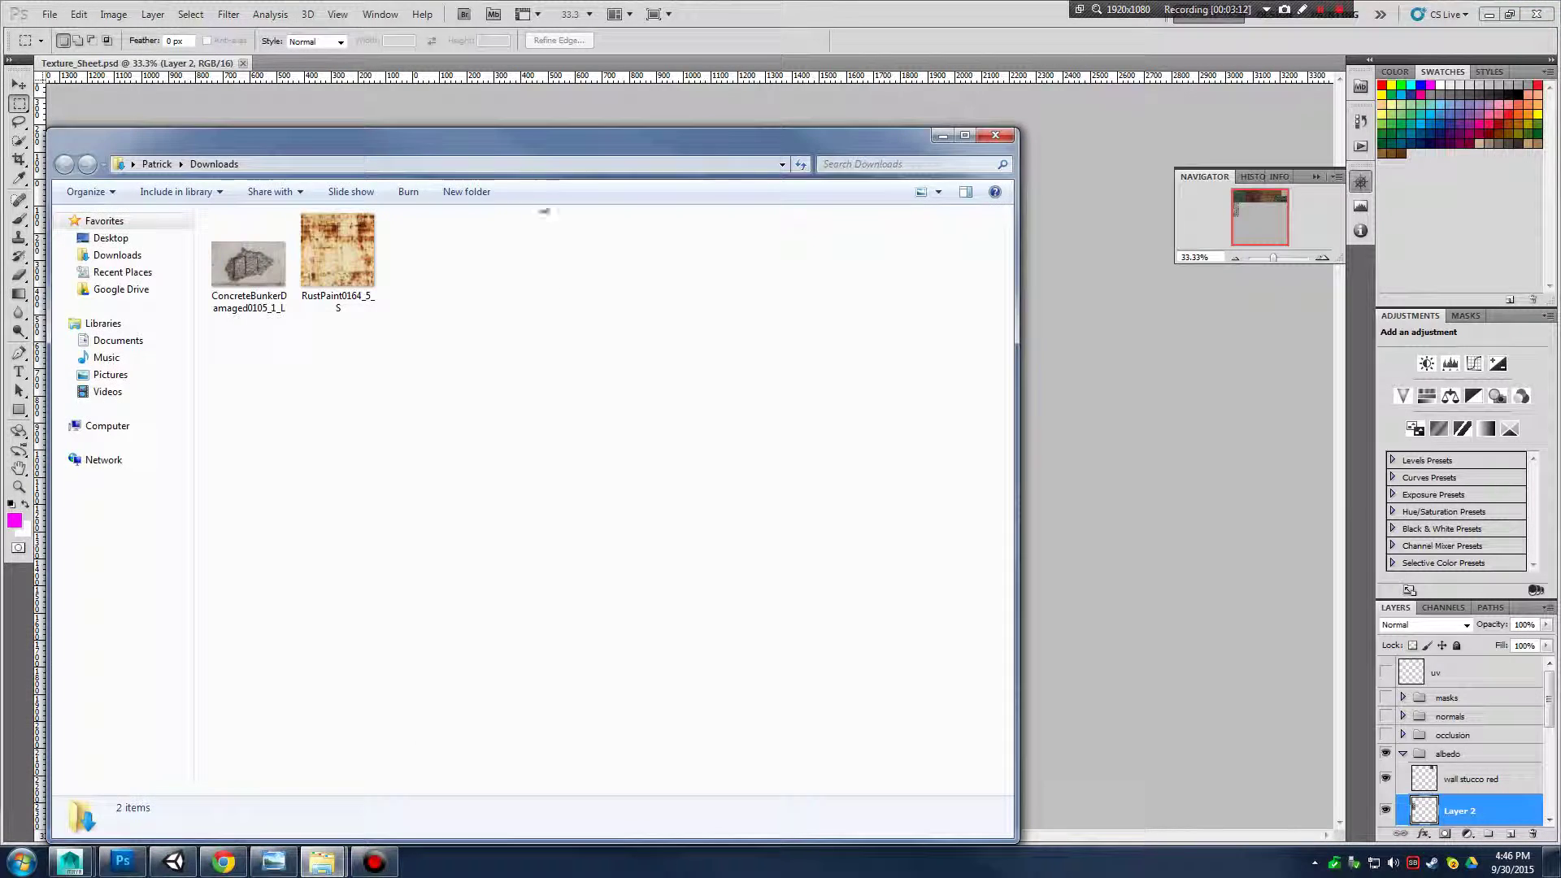
drag(480, 143, 878, 309)
drag(731, 421, 307, 67)
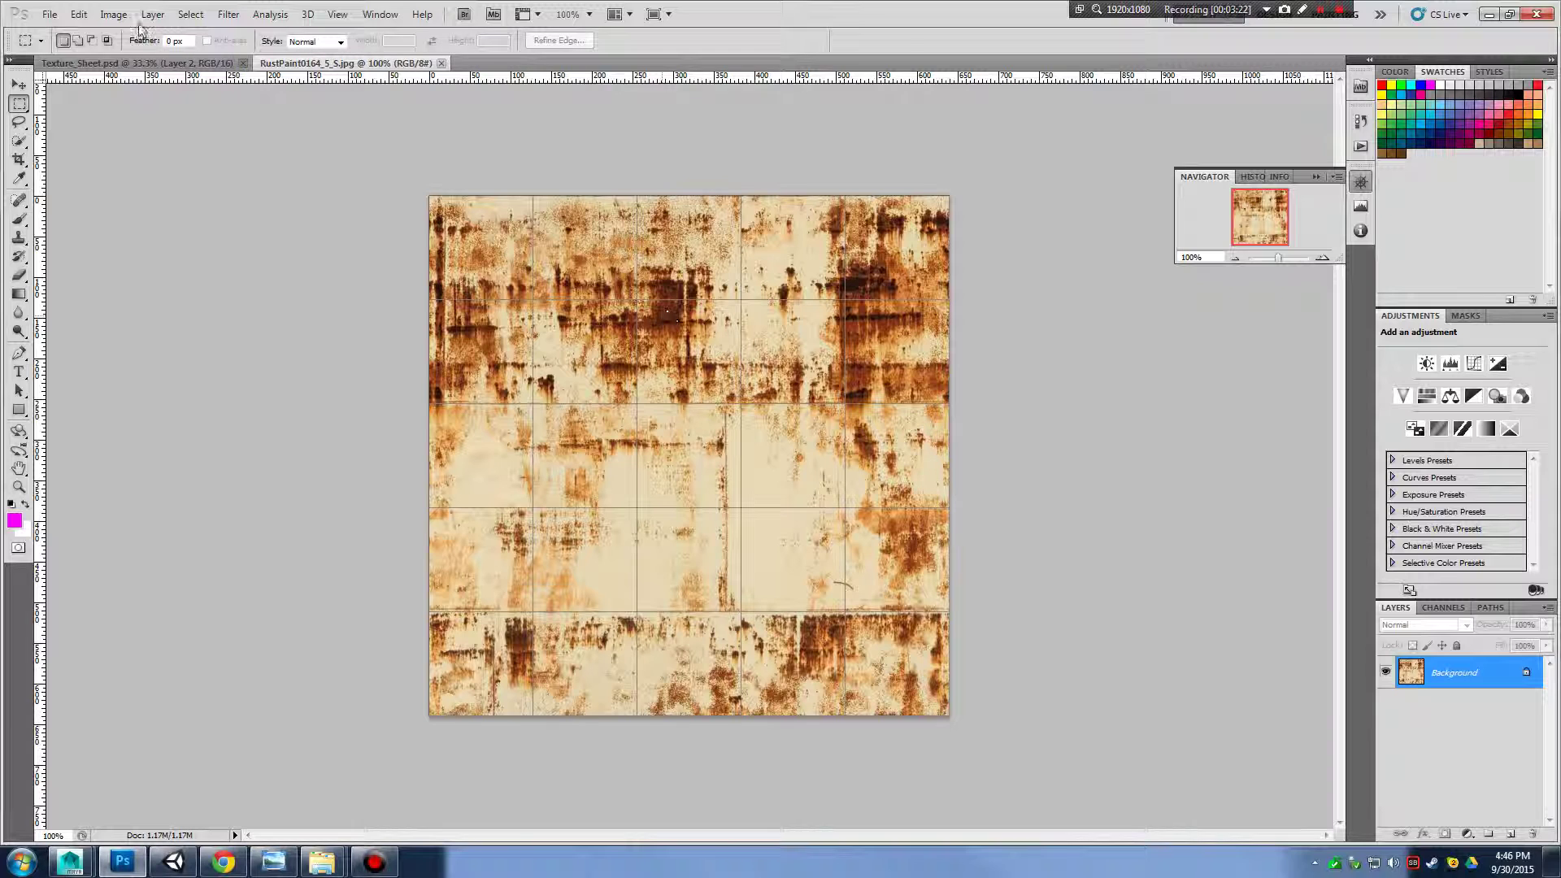
Set the rust paint image's pixel dimensions to 256 pixels wide and 256 pixels high
click(114, 14)
click(142, 130)
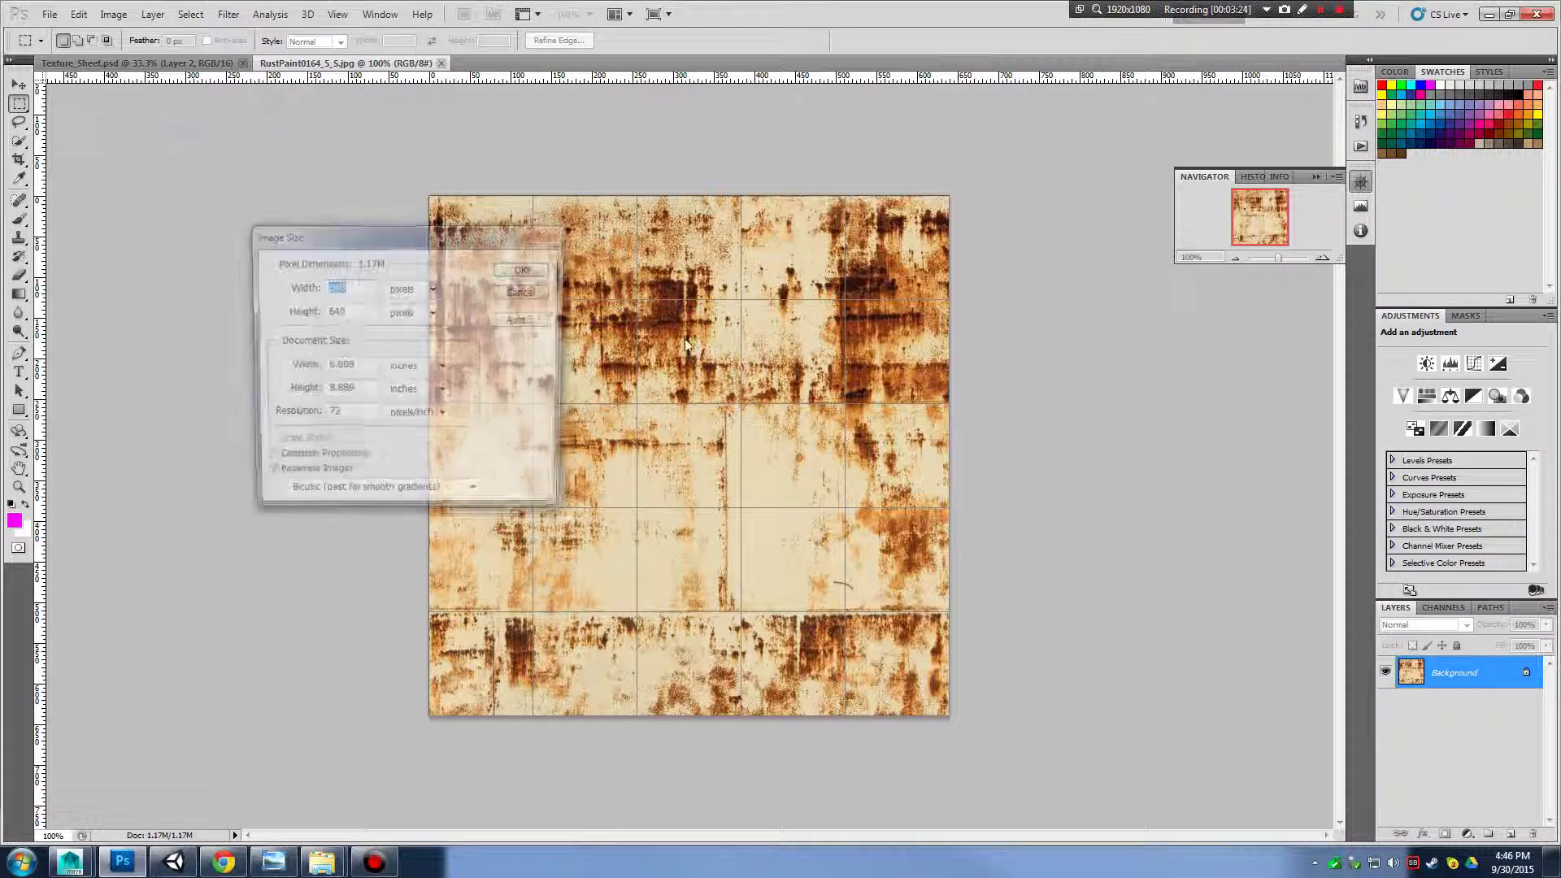
click(429, 289)
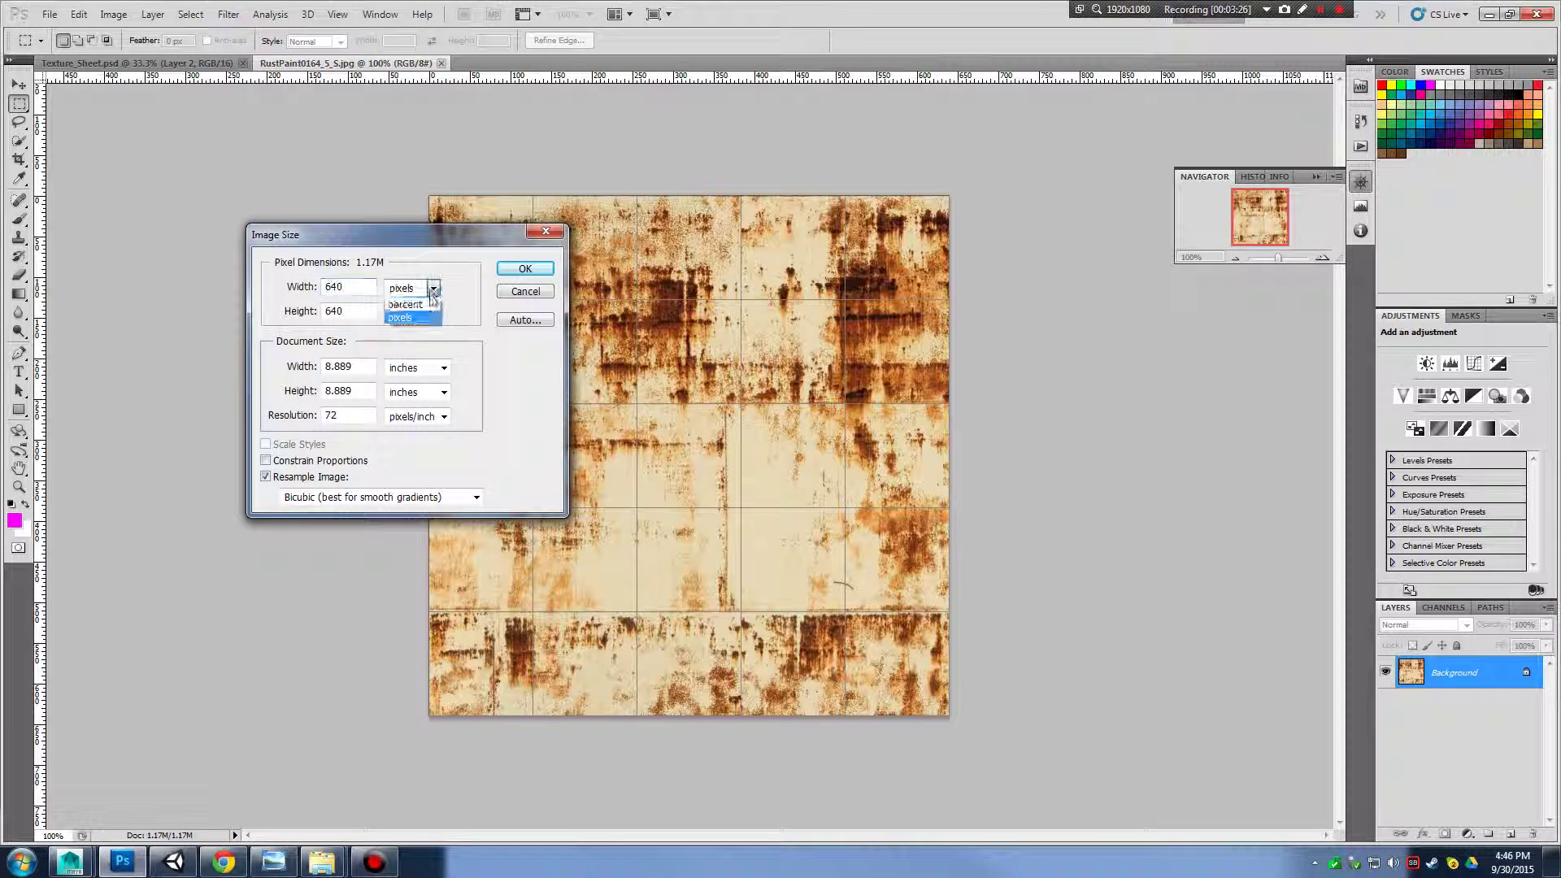
click(407, 302)
click(433, 290)
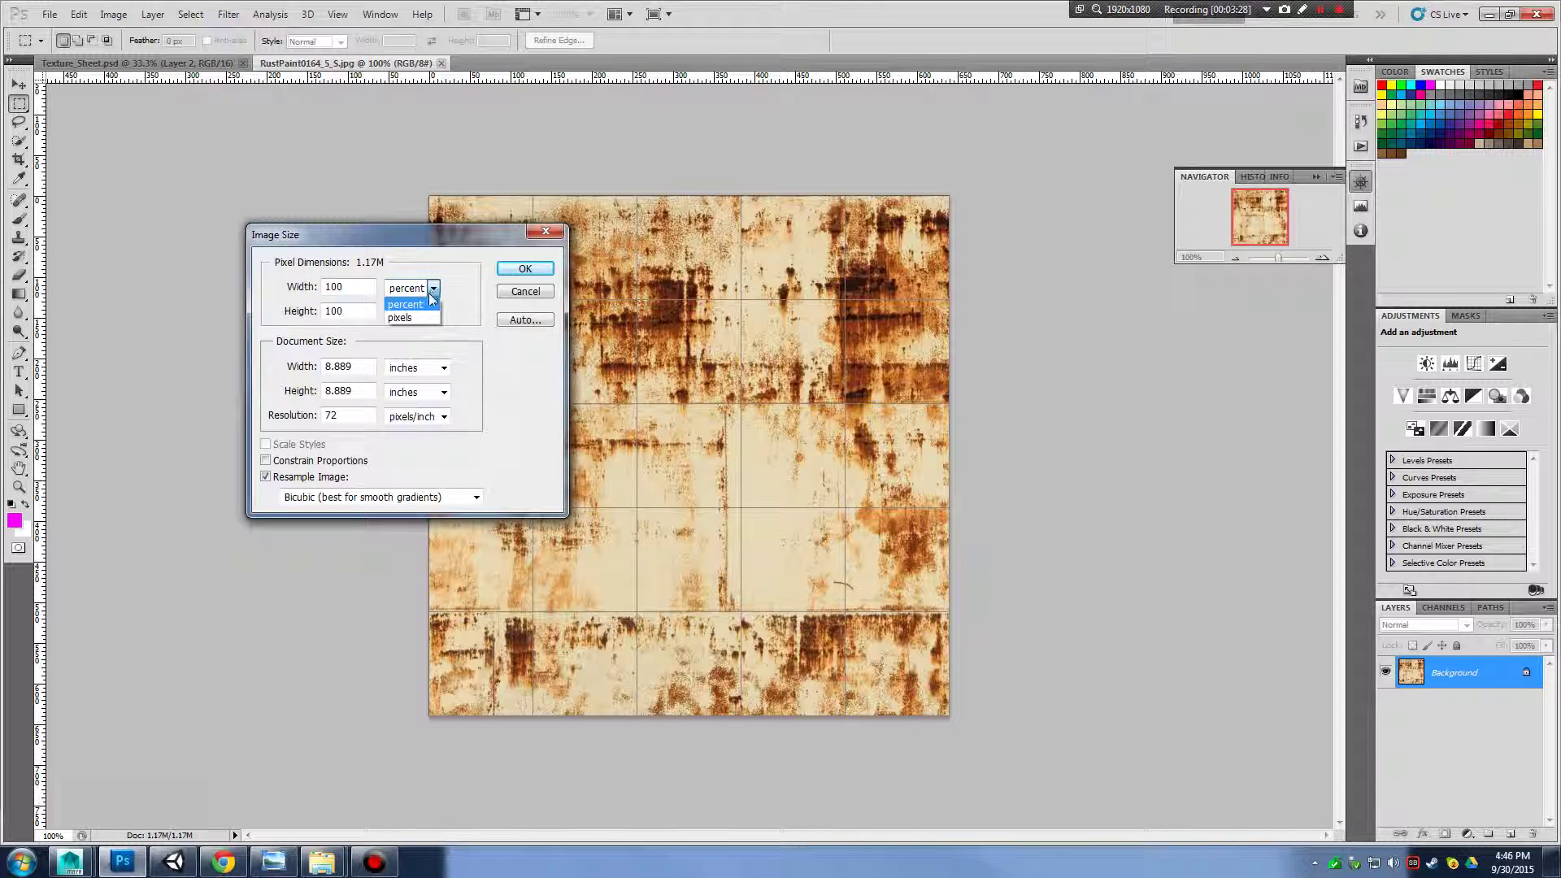
click(426, 305)
click(431, 313)
click(433, 289)
click(425, 320)
drag(356, 290, 299, 292)
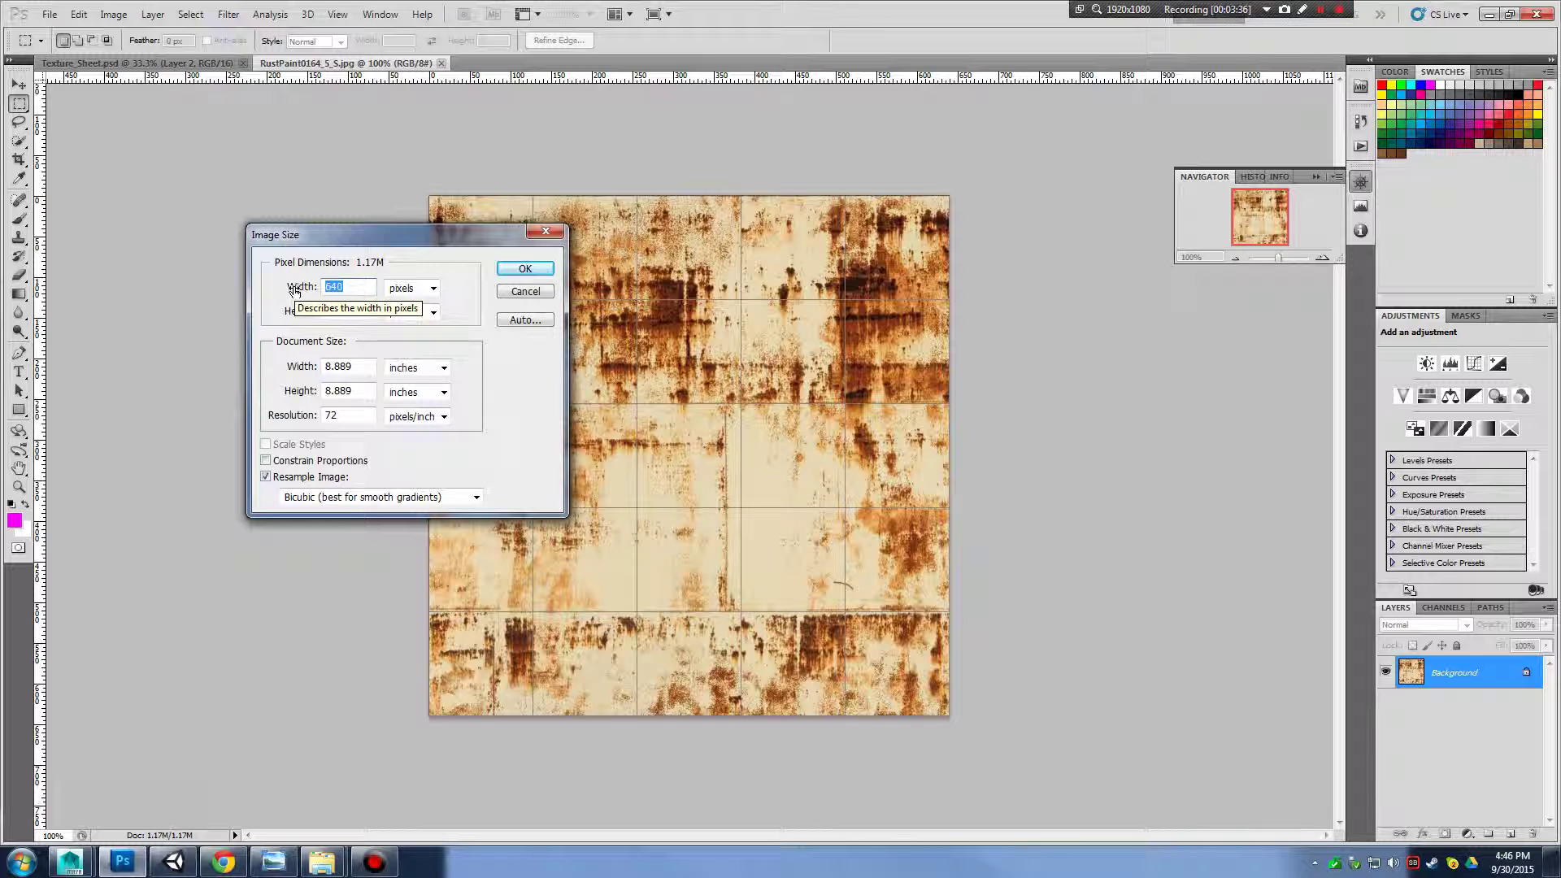
text(256)
key(Tab)
text(256)
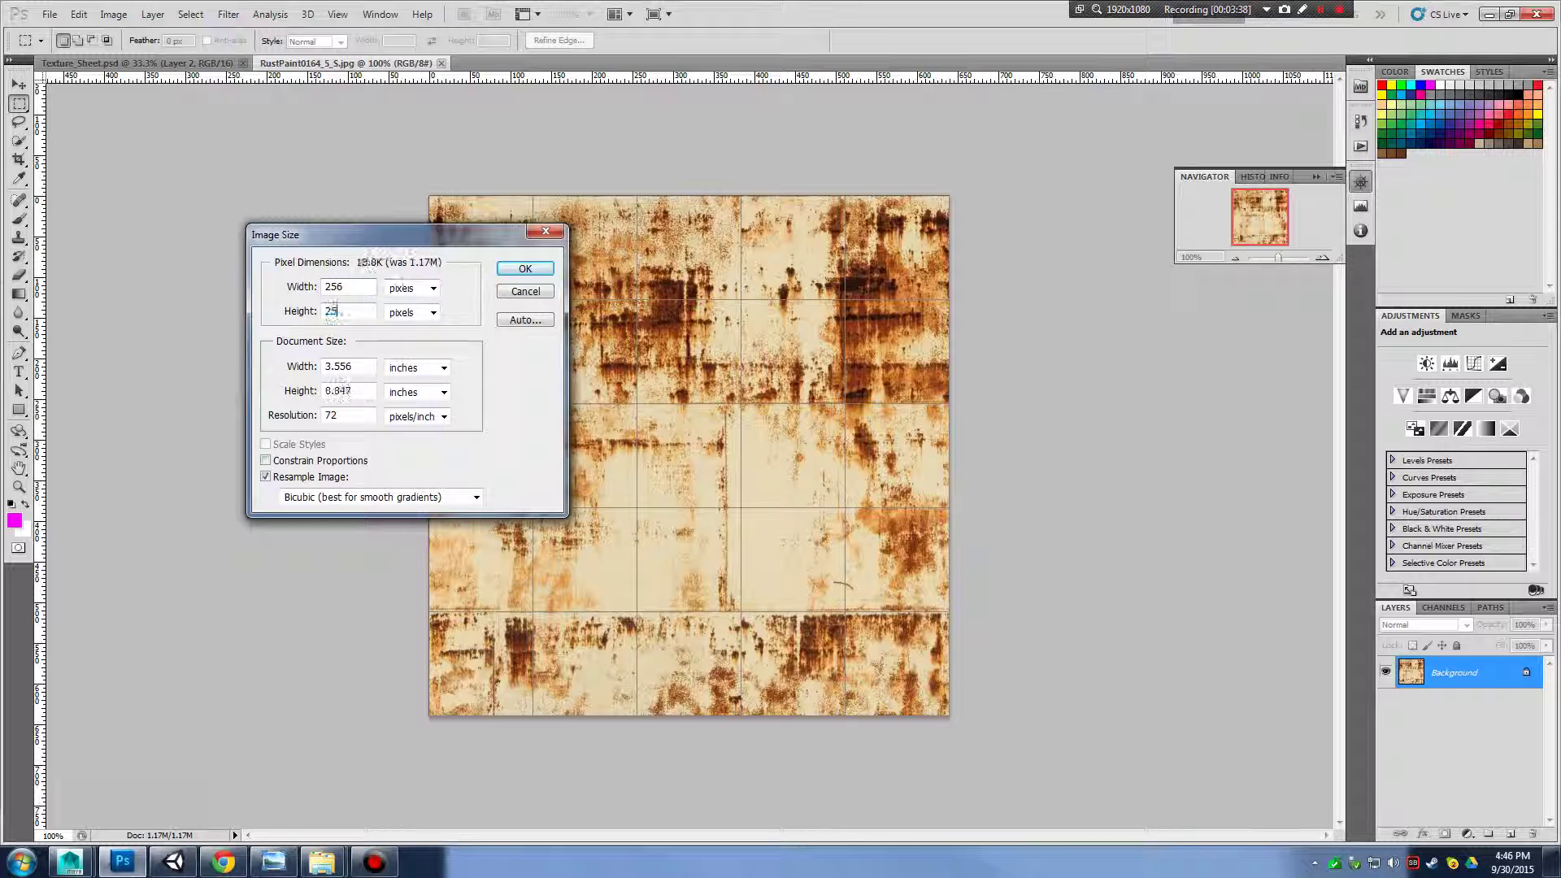
Choose Bicubic Sharper (best for reduction) as the resampling method and apply the image resize
click(459, 499)
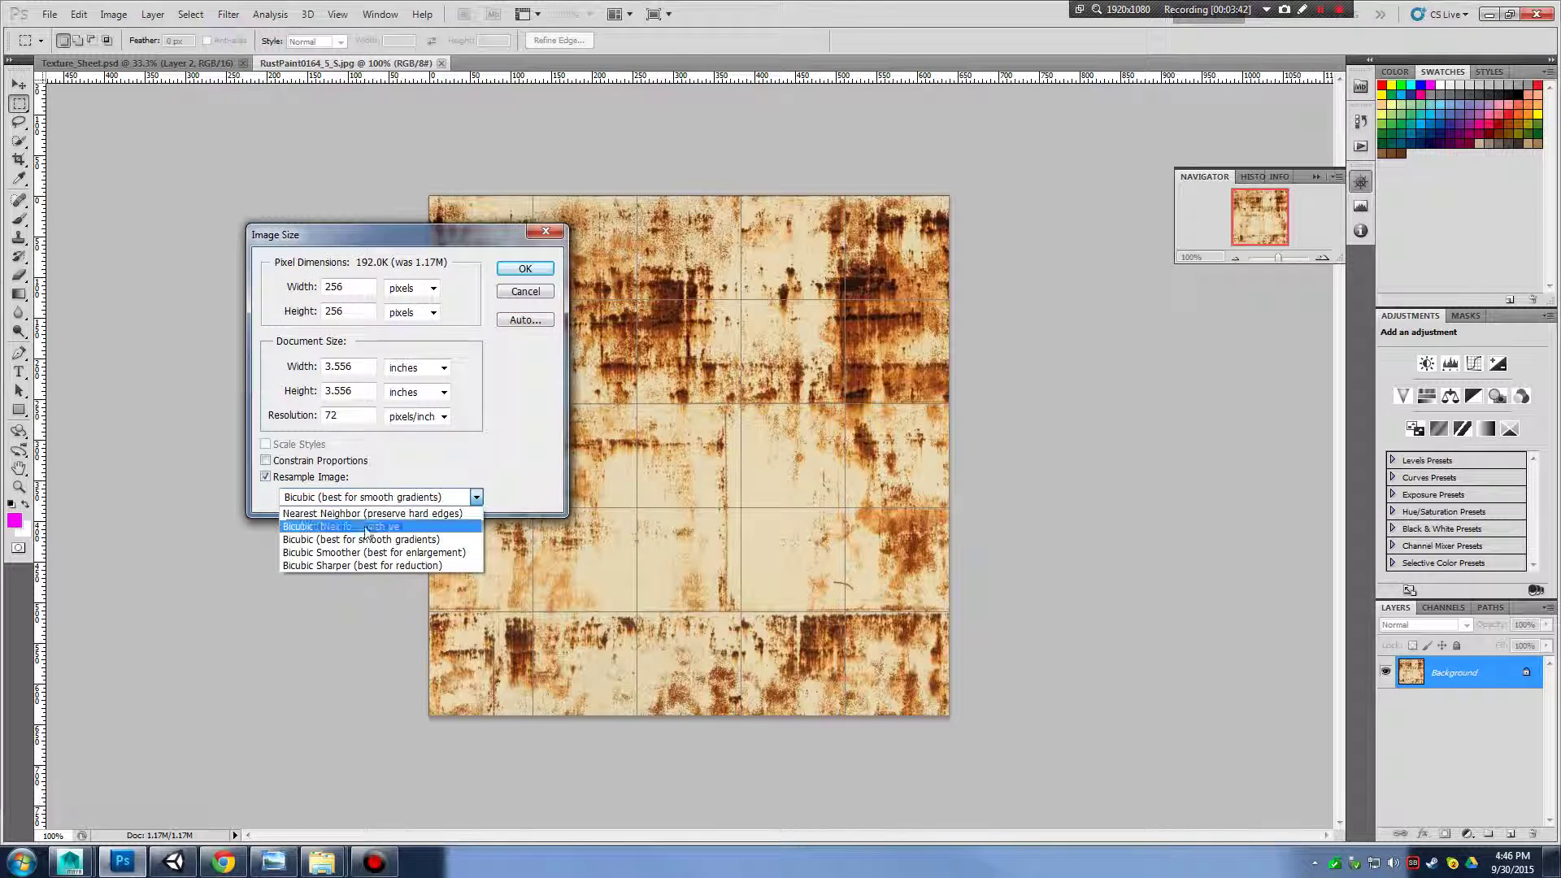
click(396, 565)
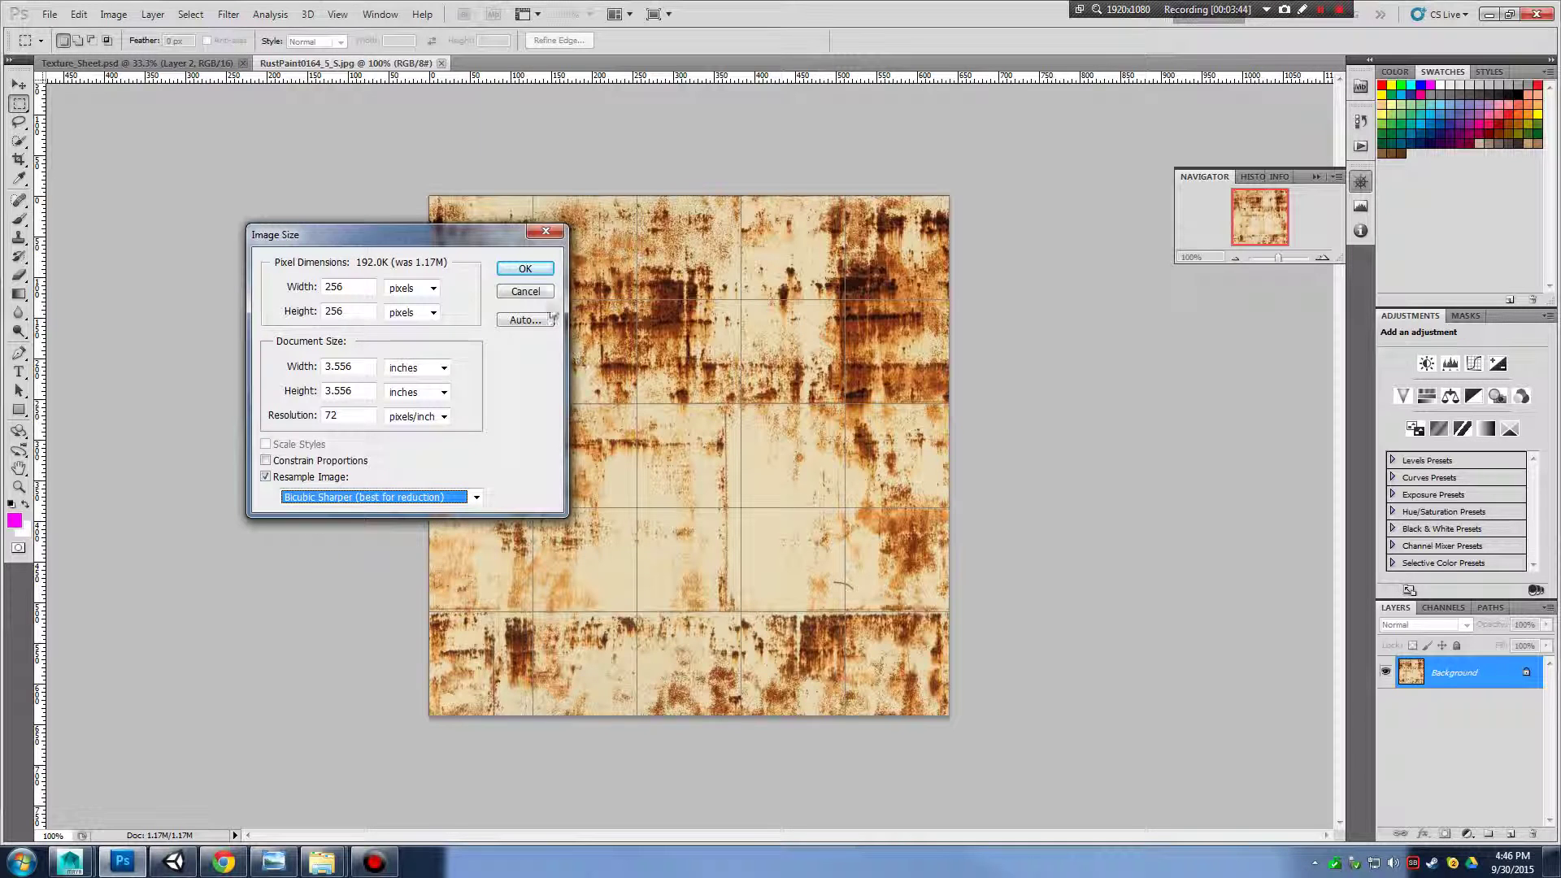
click(522, 269)
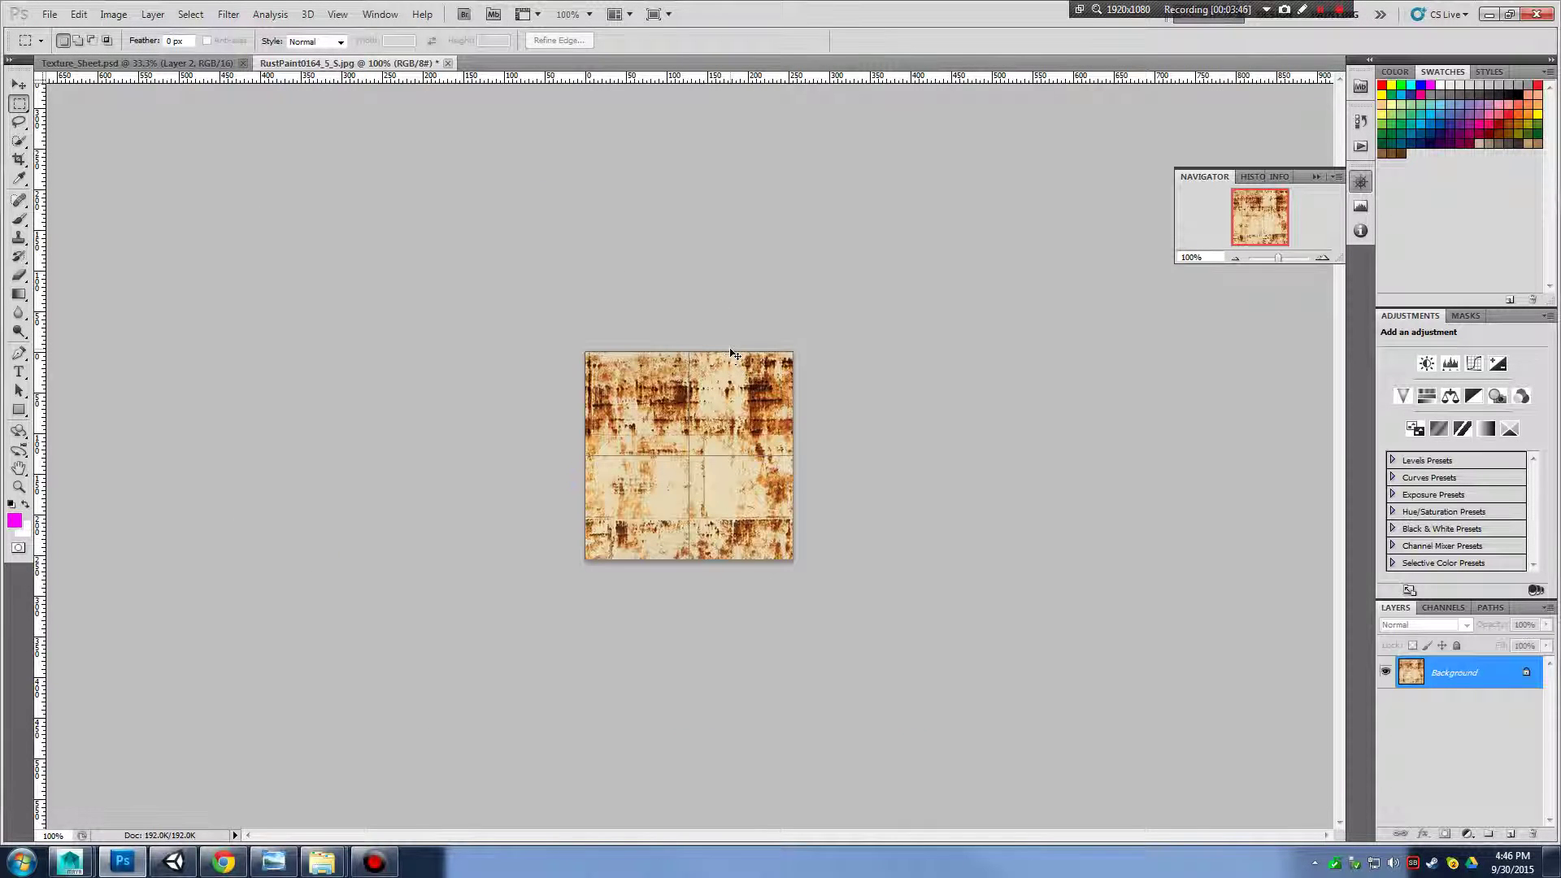
Copy the whole rust paint image into Texture_Sheet.psd and place it directly beneath the grey rock texture at the sheet's edge
key(ctrl+a)
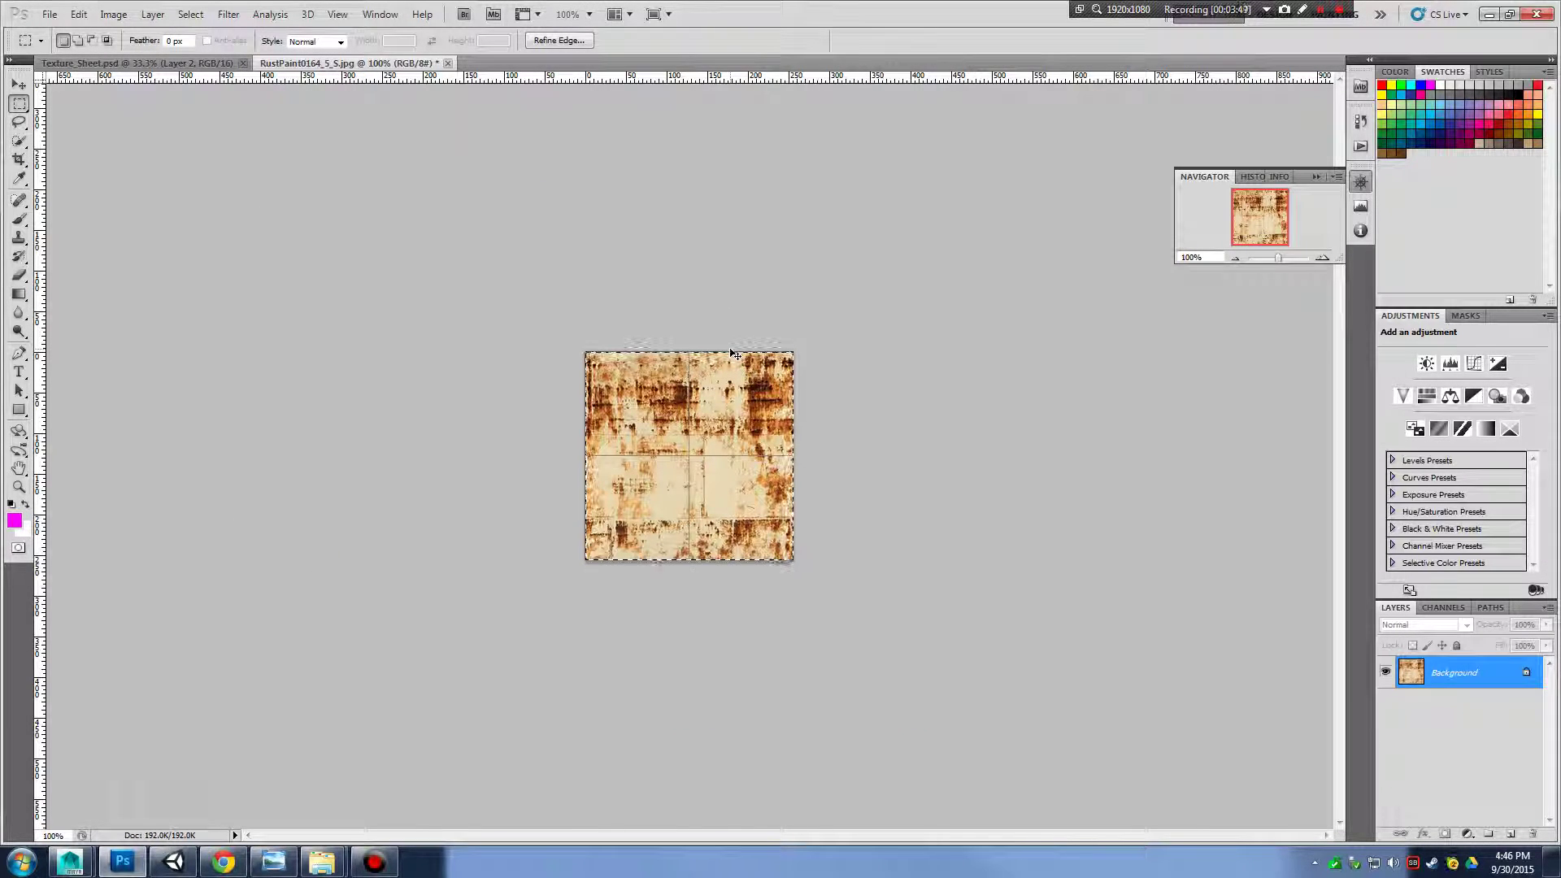
click(222, 65)
key(ctrl+v)
key(v)
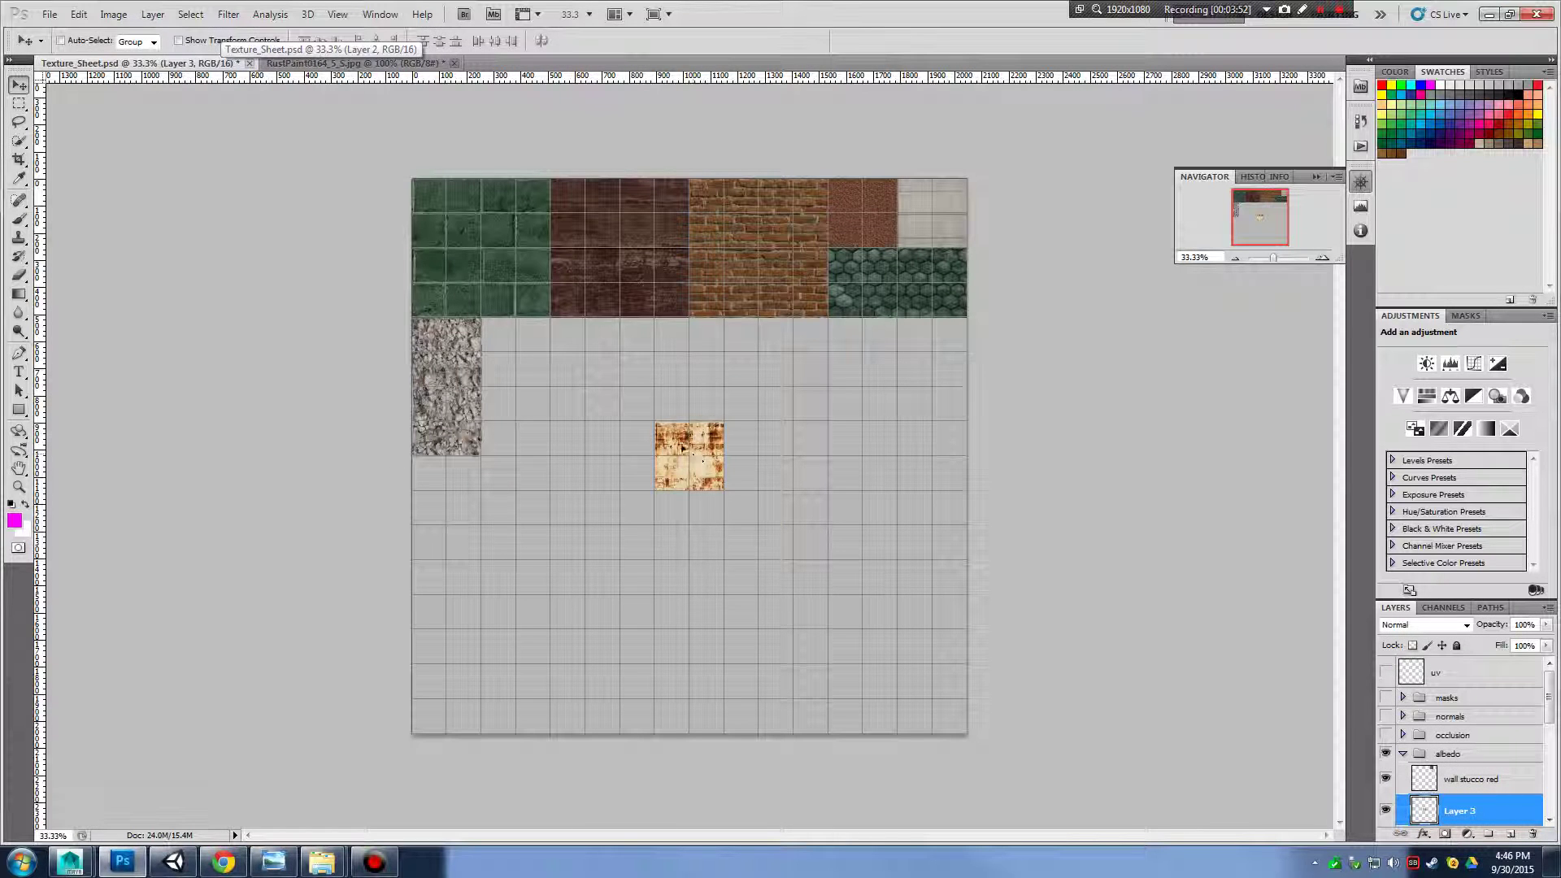
drag(681, 448, 451, 489)
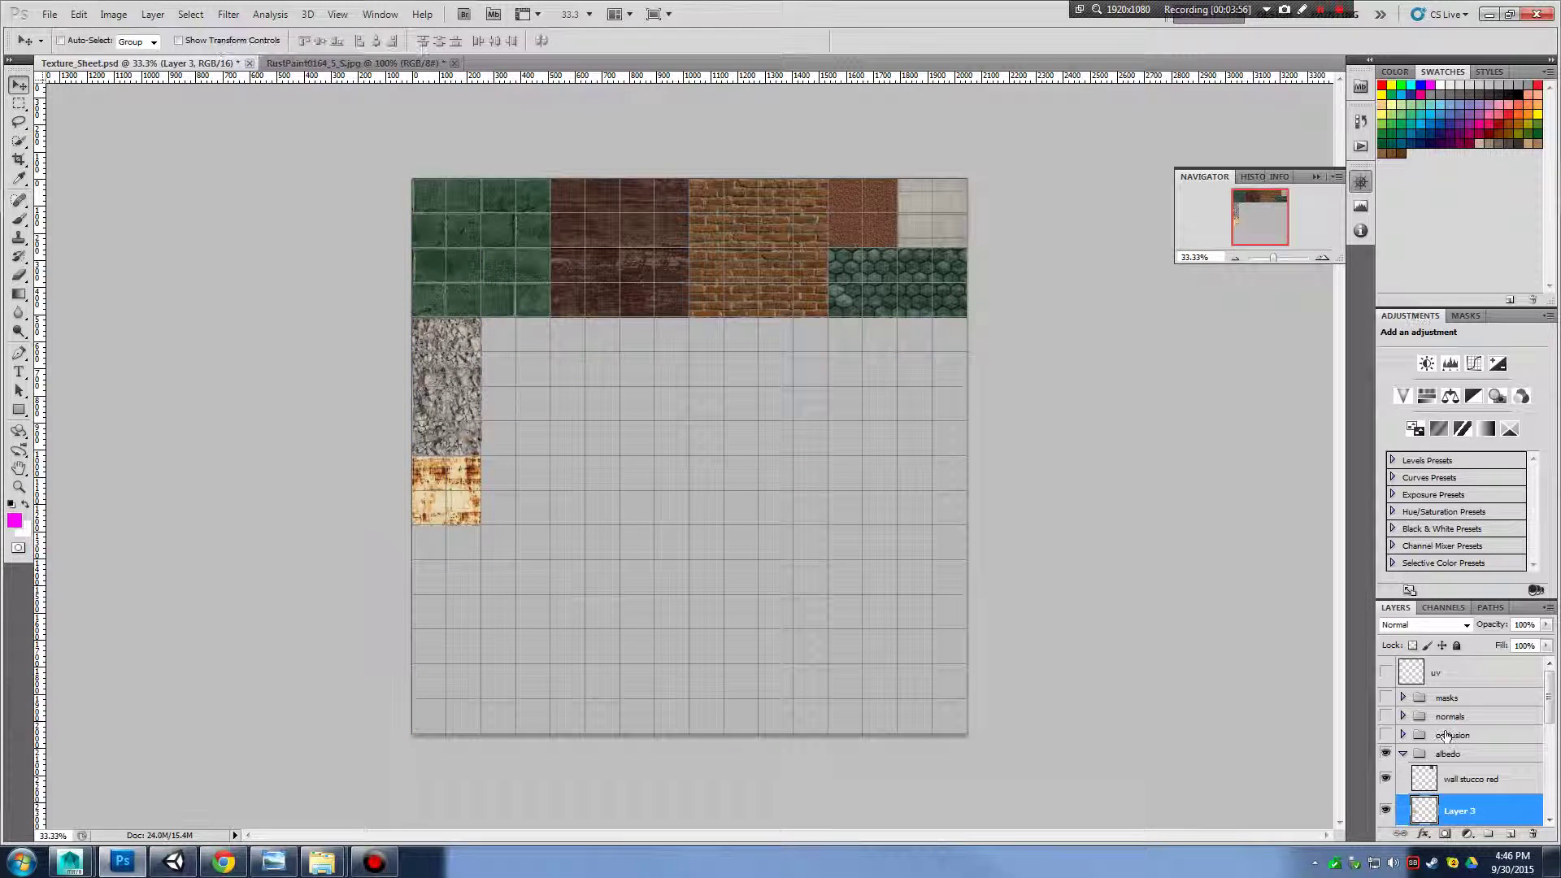
Rename the pasted rust texture's layer, Layer 3, as "red painted metal"
scroll(1446, 735, down, 2)
double_click(1463, 748)
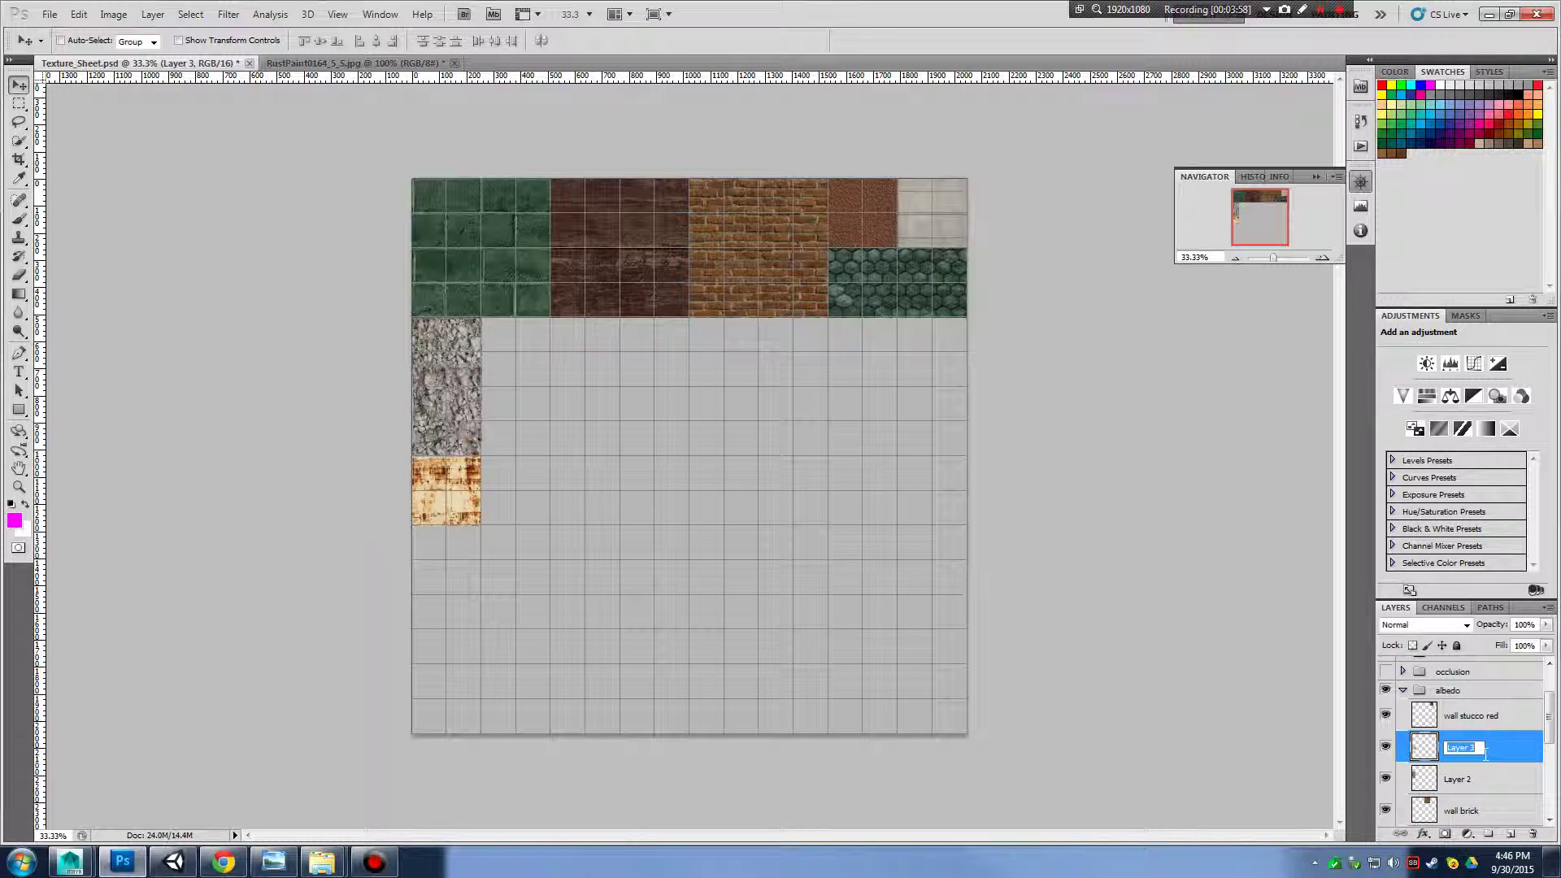
text(red m)
key(BackSpace)
text(painted metal)
key(Return)
Toggle Layer 2's visibility to identify its texture, and rename the layer as "dmaged concrete"
scroll(1433, 779, down, 2)
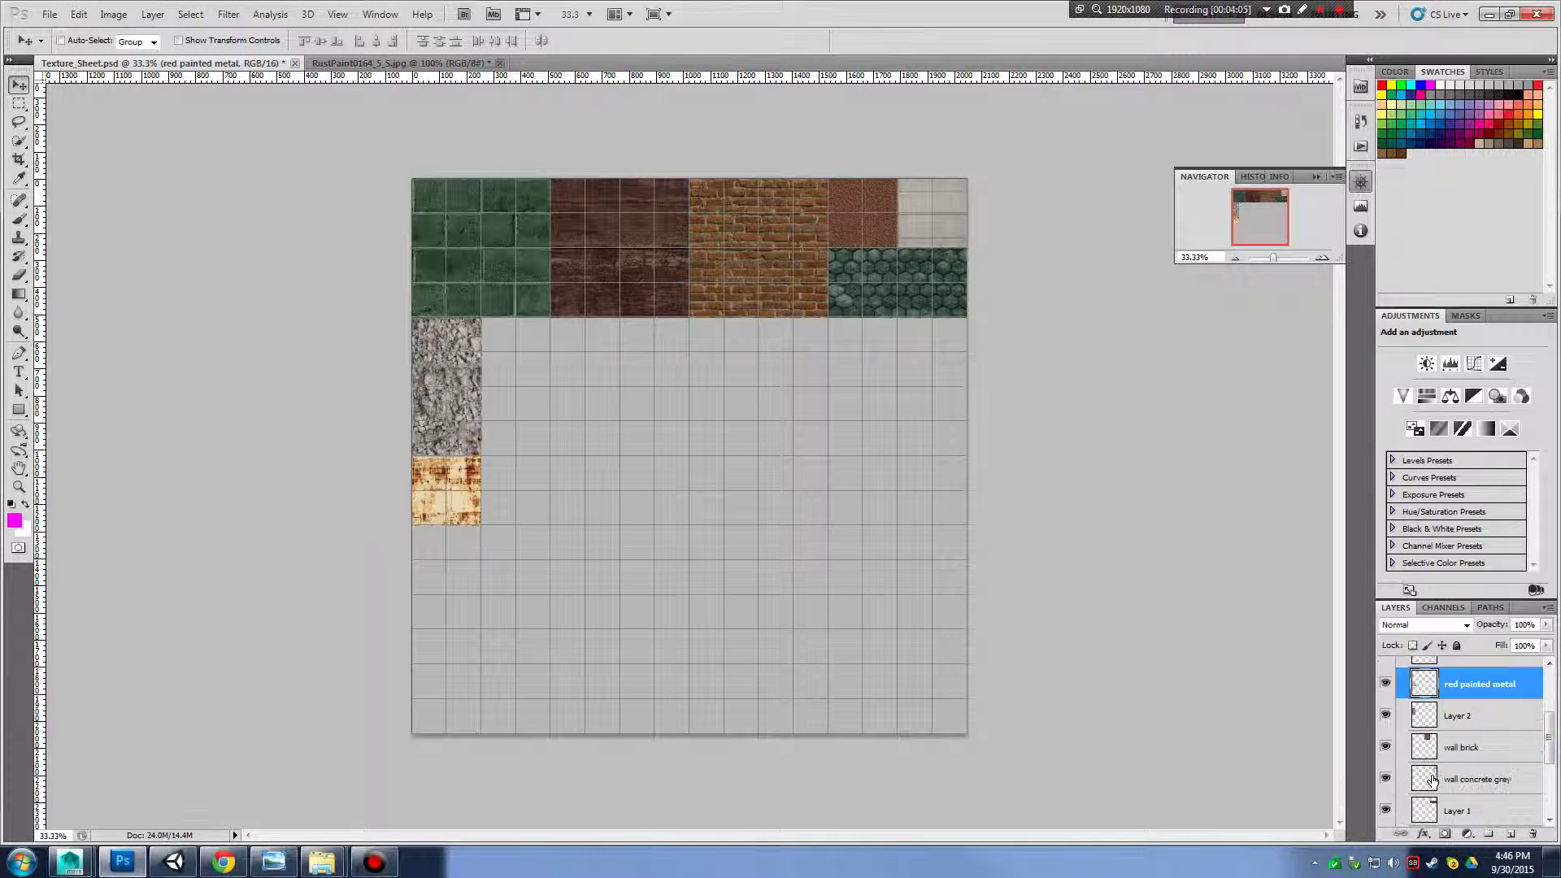
scroll(1433, 779, up, 1)
click(1400, 752)
click(1385, 746)
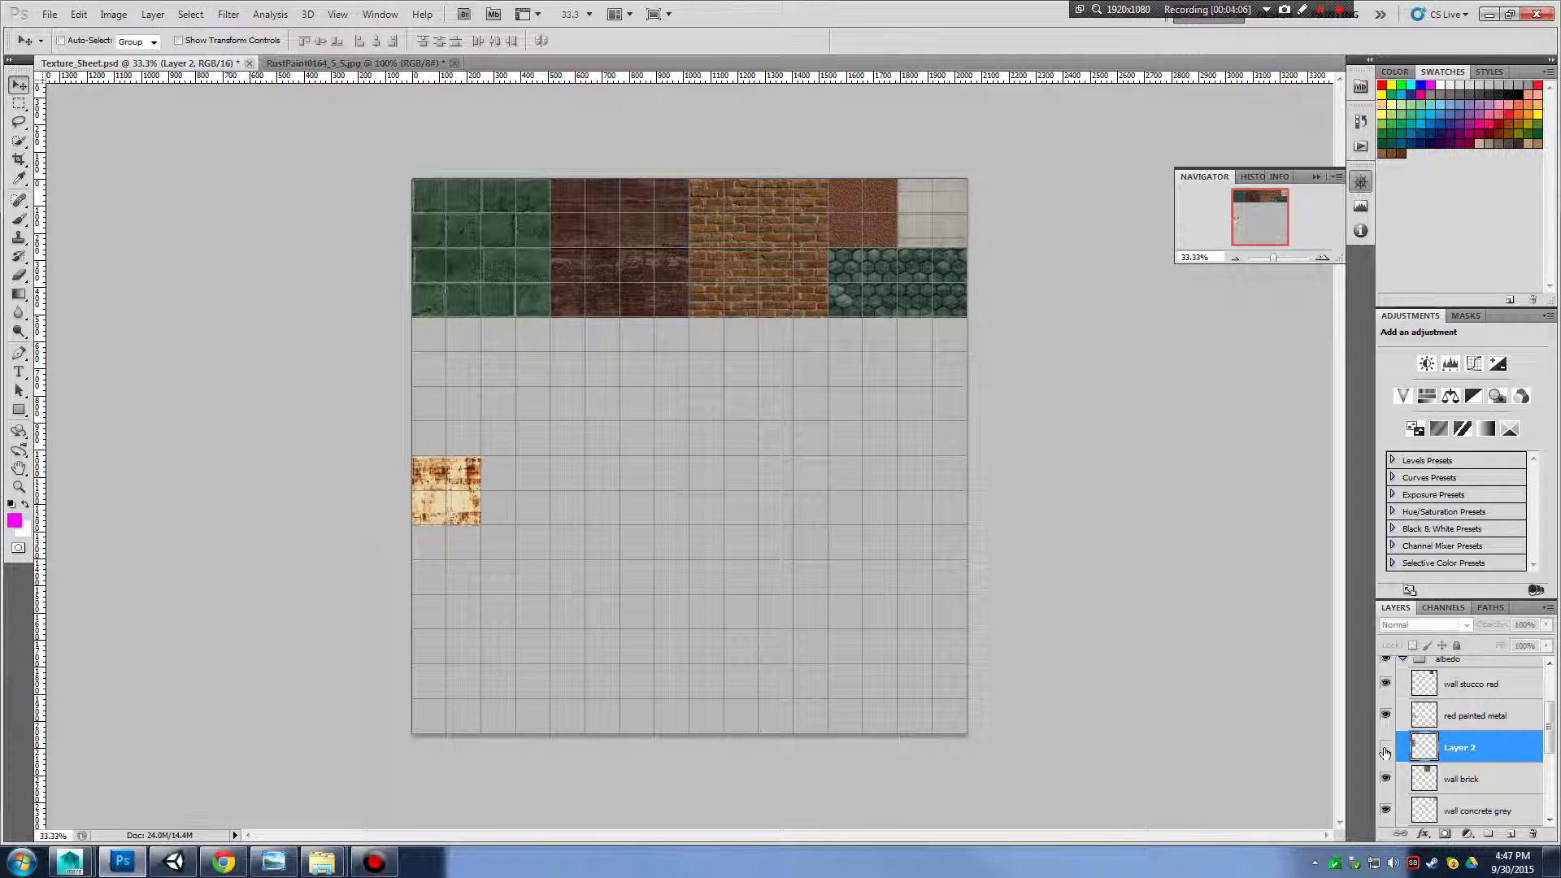
click(1386, 746)
double_click(1459, 748)
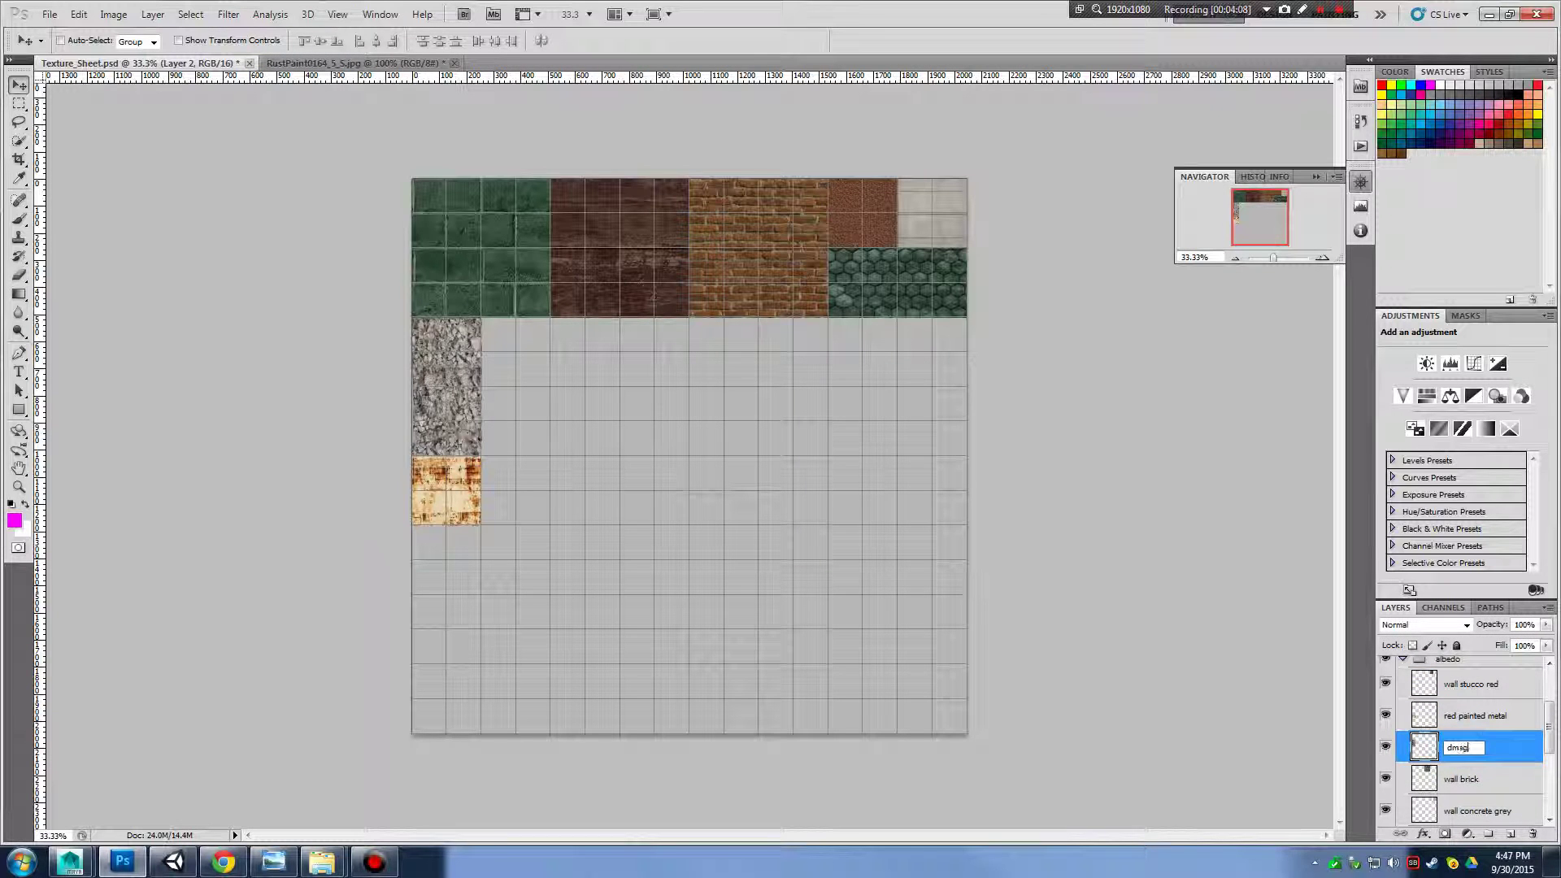
text(dmaged concrete)
key(Return)
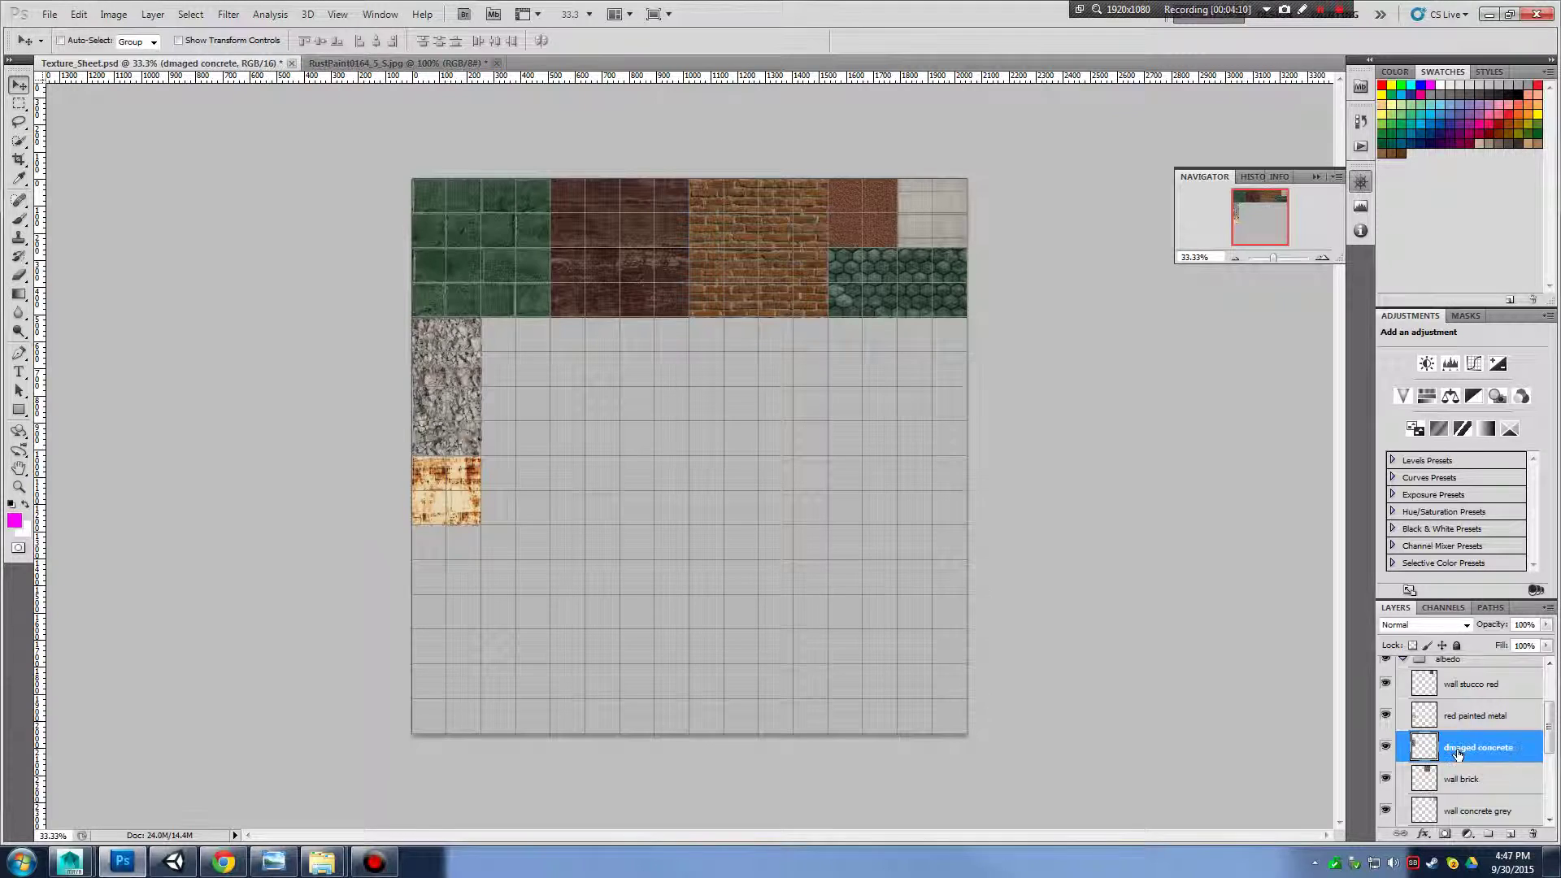
scroll(1472, 742, up, 2)
scroll(1472, 742, down, 4)
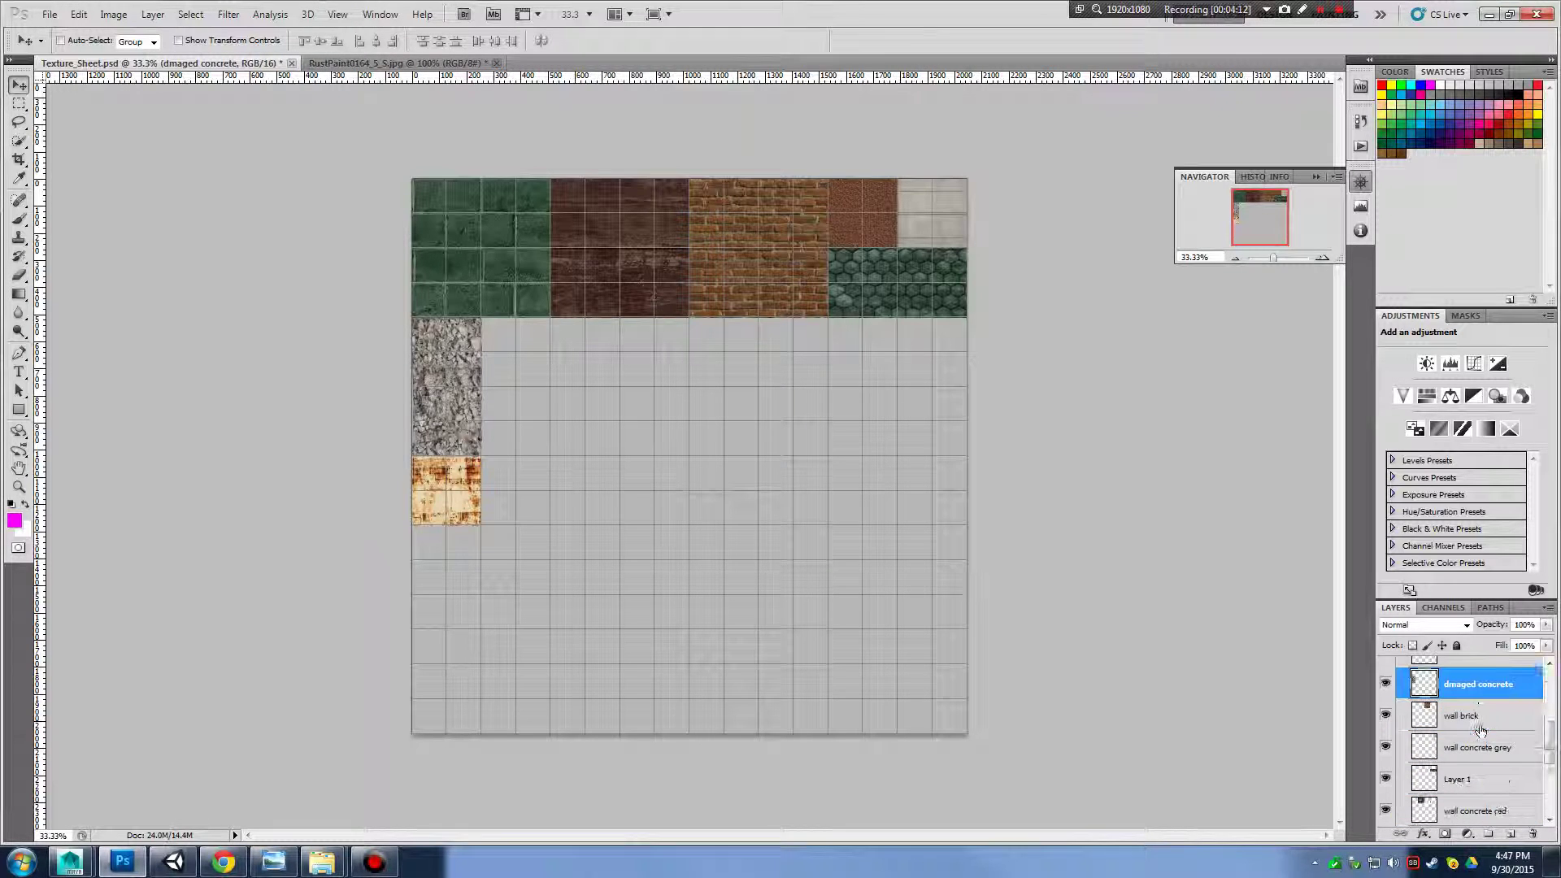
Toggle Layer 1's visibility to identify its texture, and rename the layer as "green hex brick"
double_click(1387, 781)
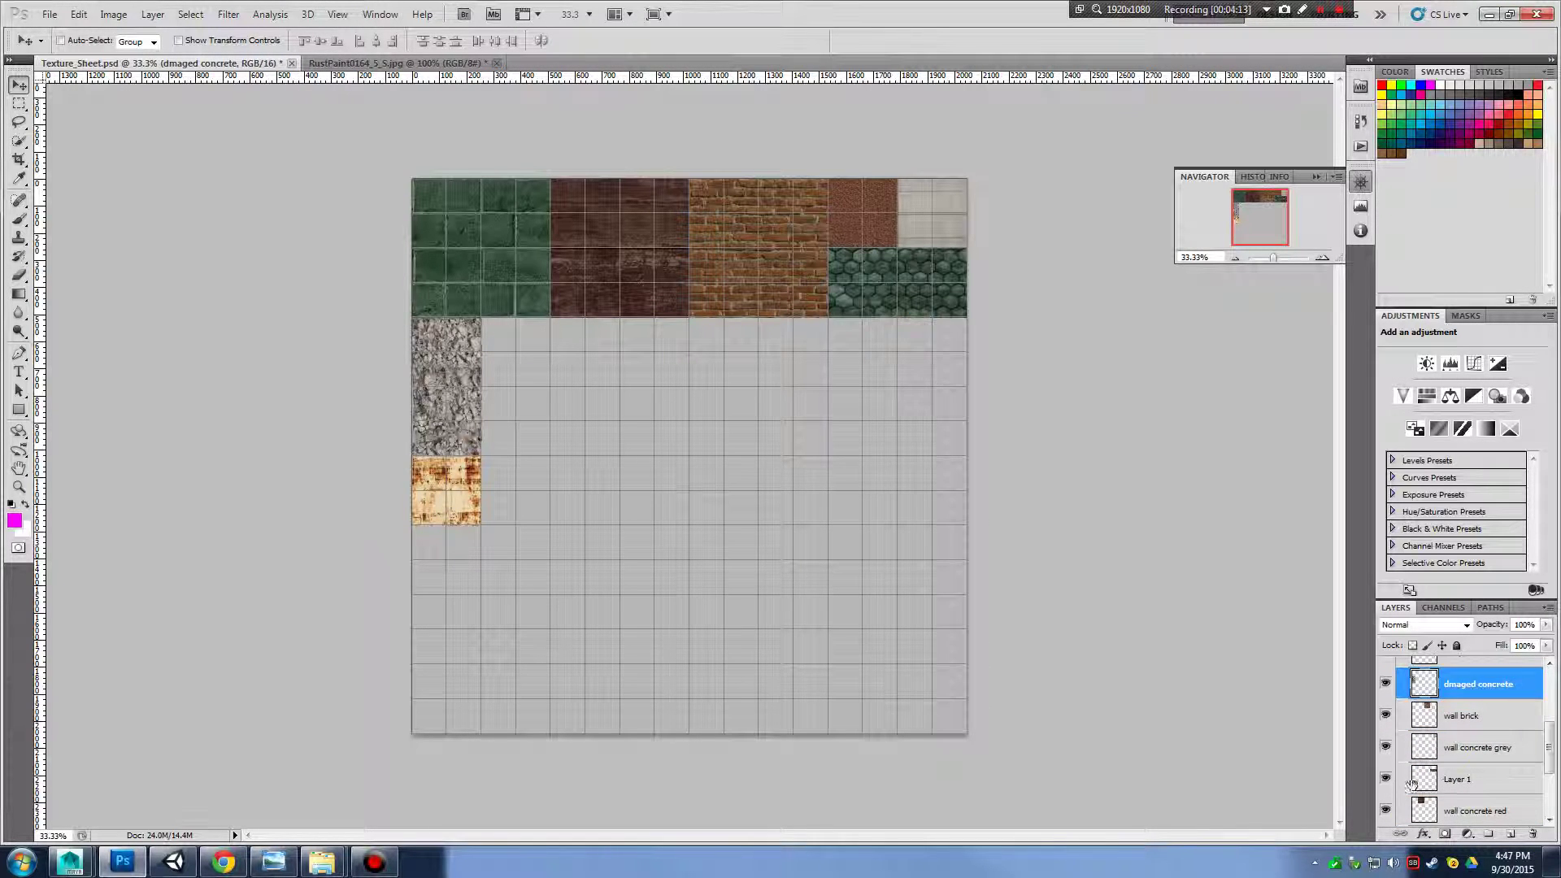
double_click(1457, 779)
text(green hex)
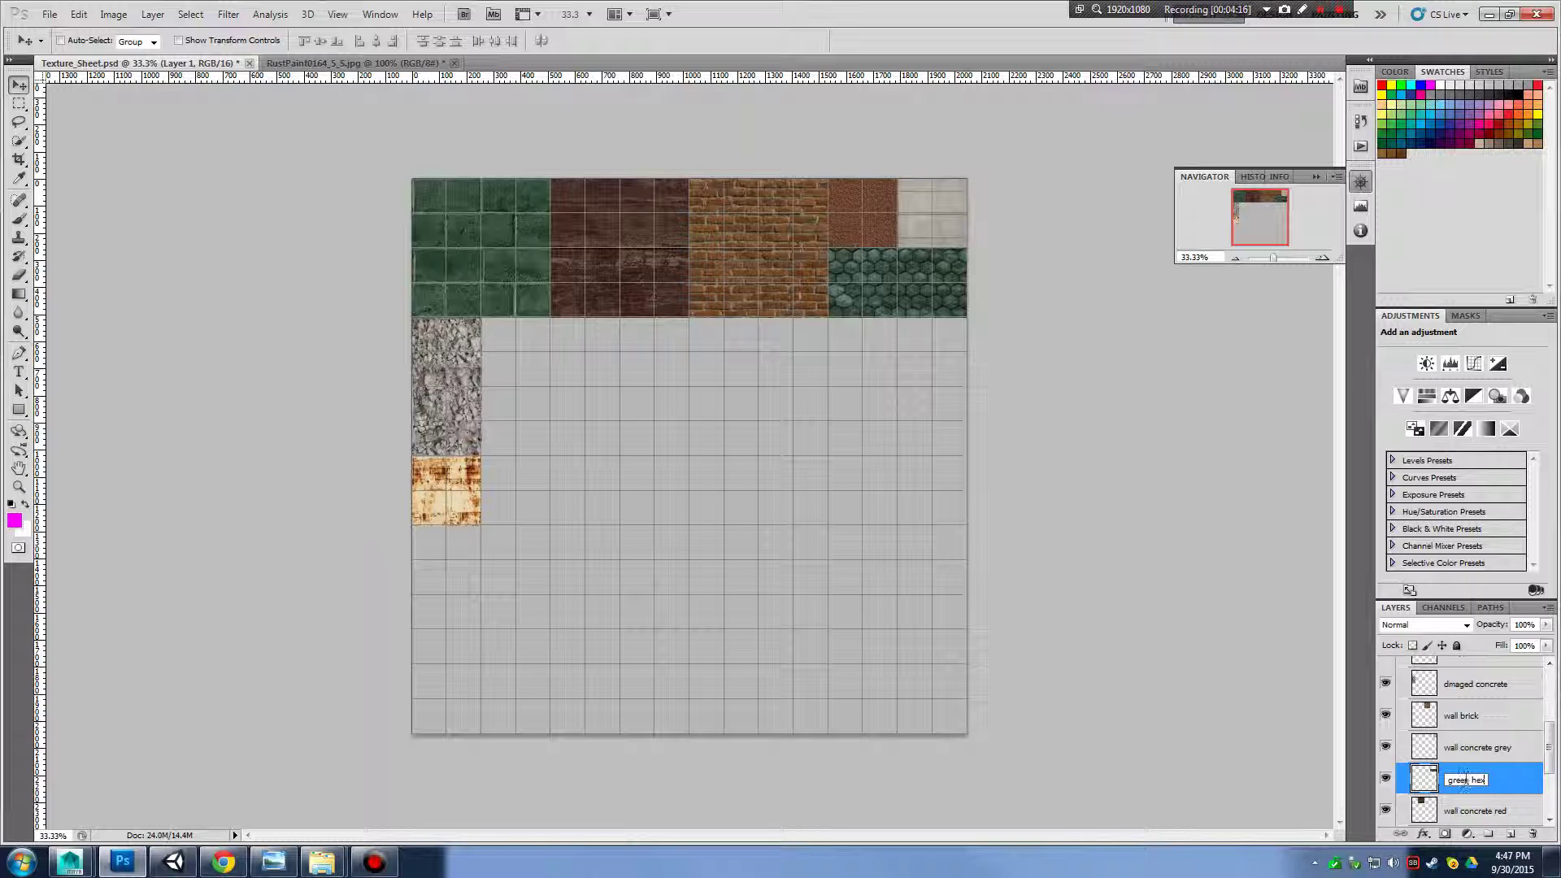
text( t)
key(Return)
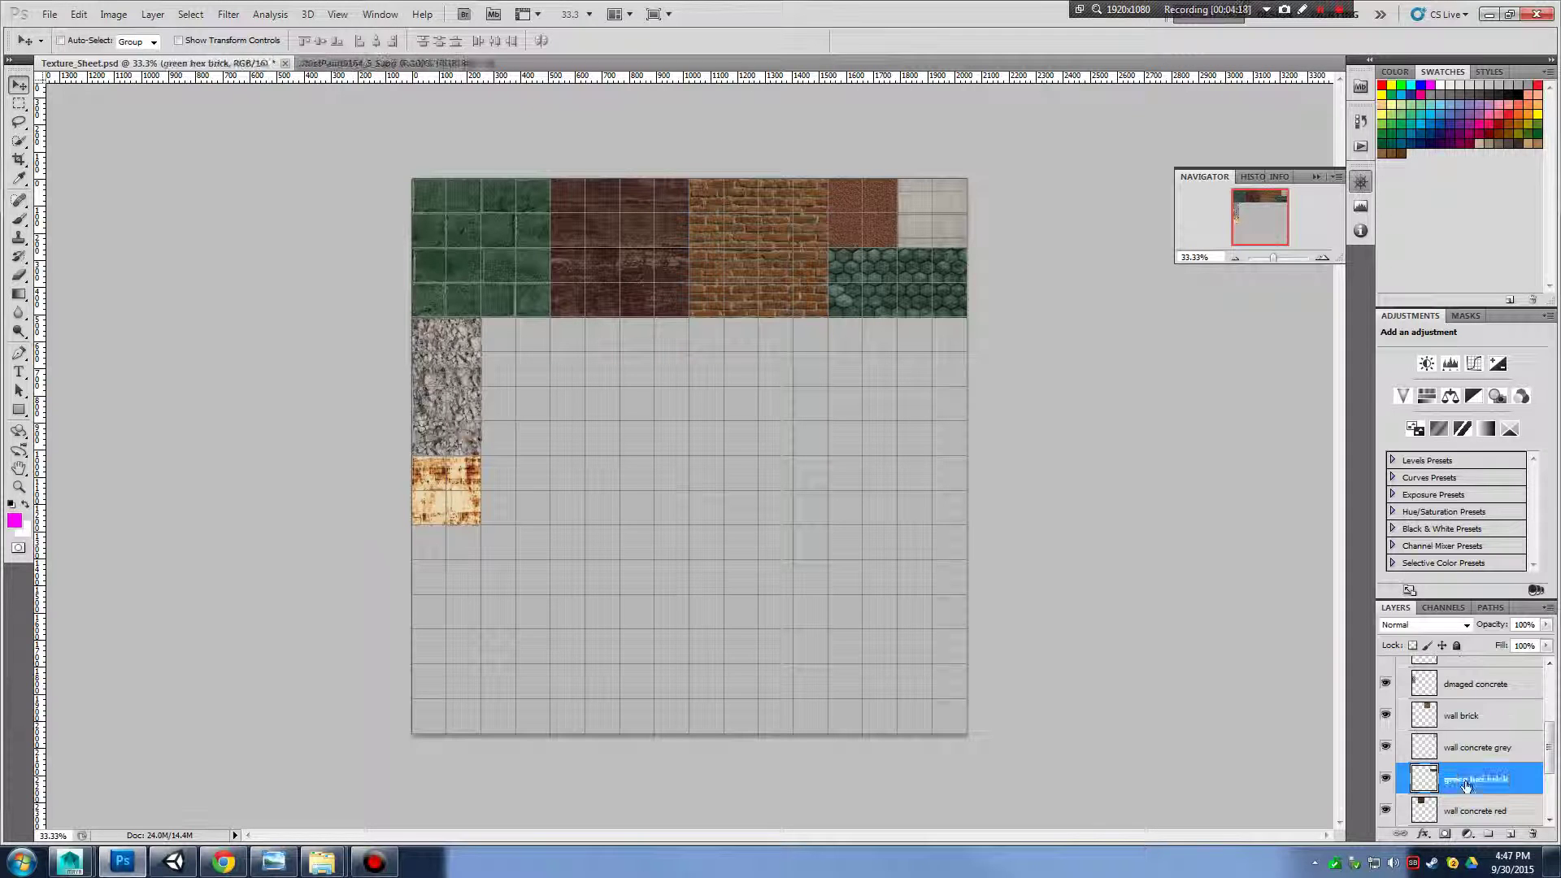
scroll(1488, 752, down, 2)
scroll(1480, 756, up, 3)
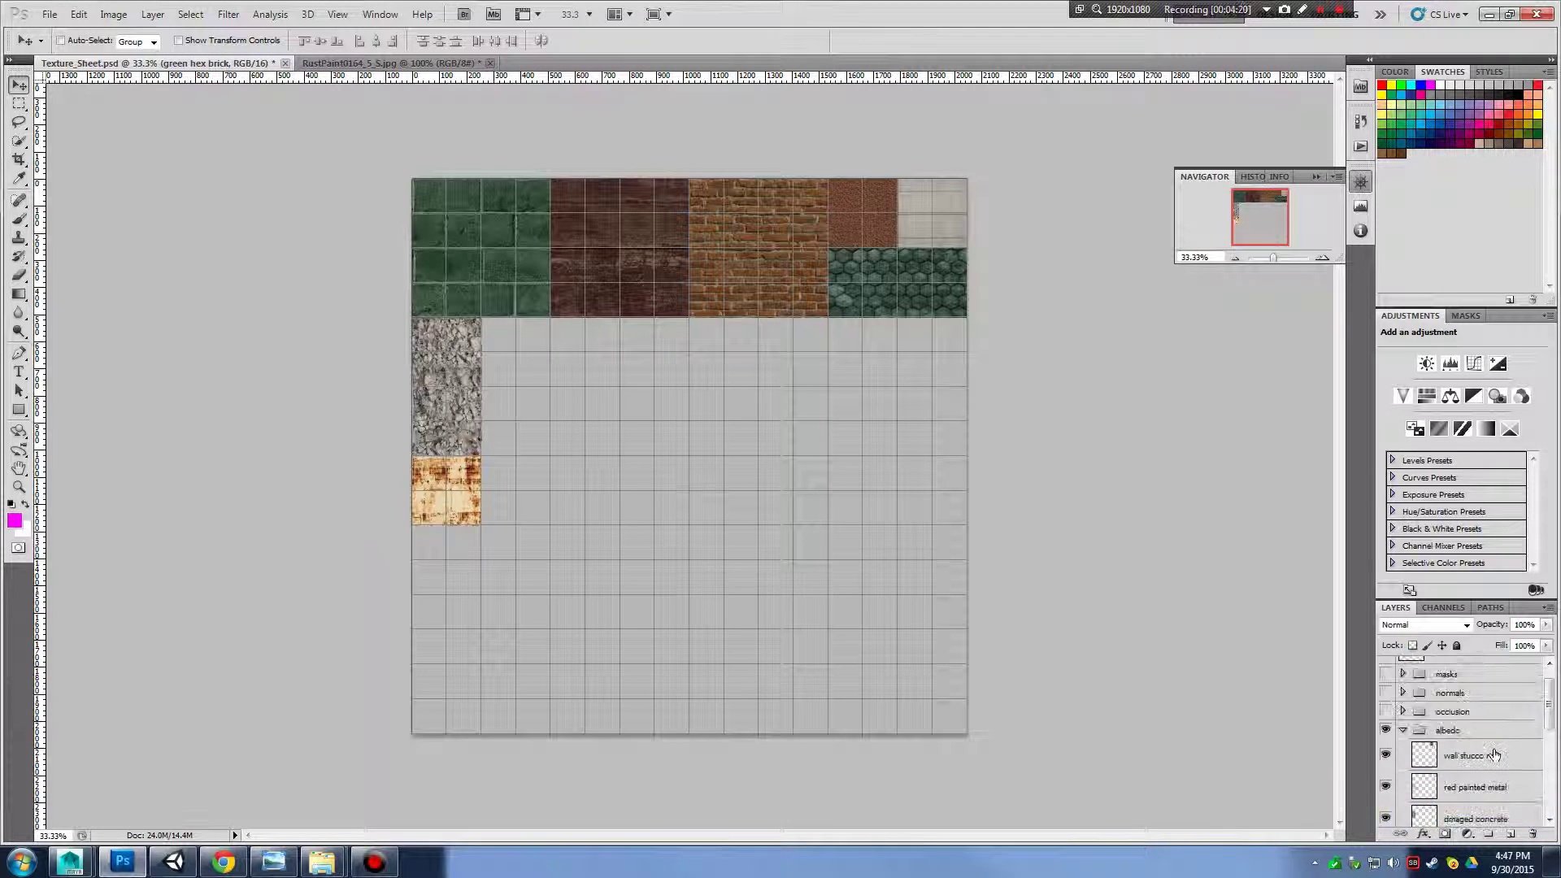
scroll(1450, 760, down, 2)
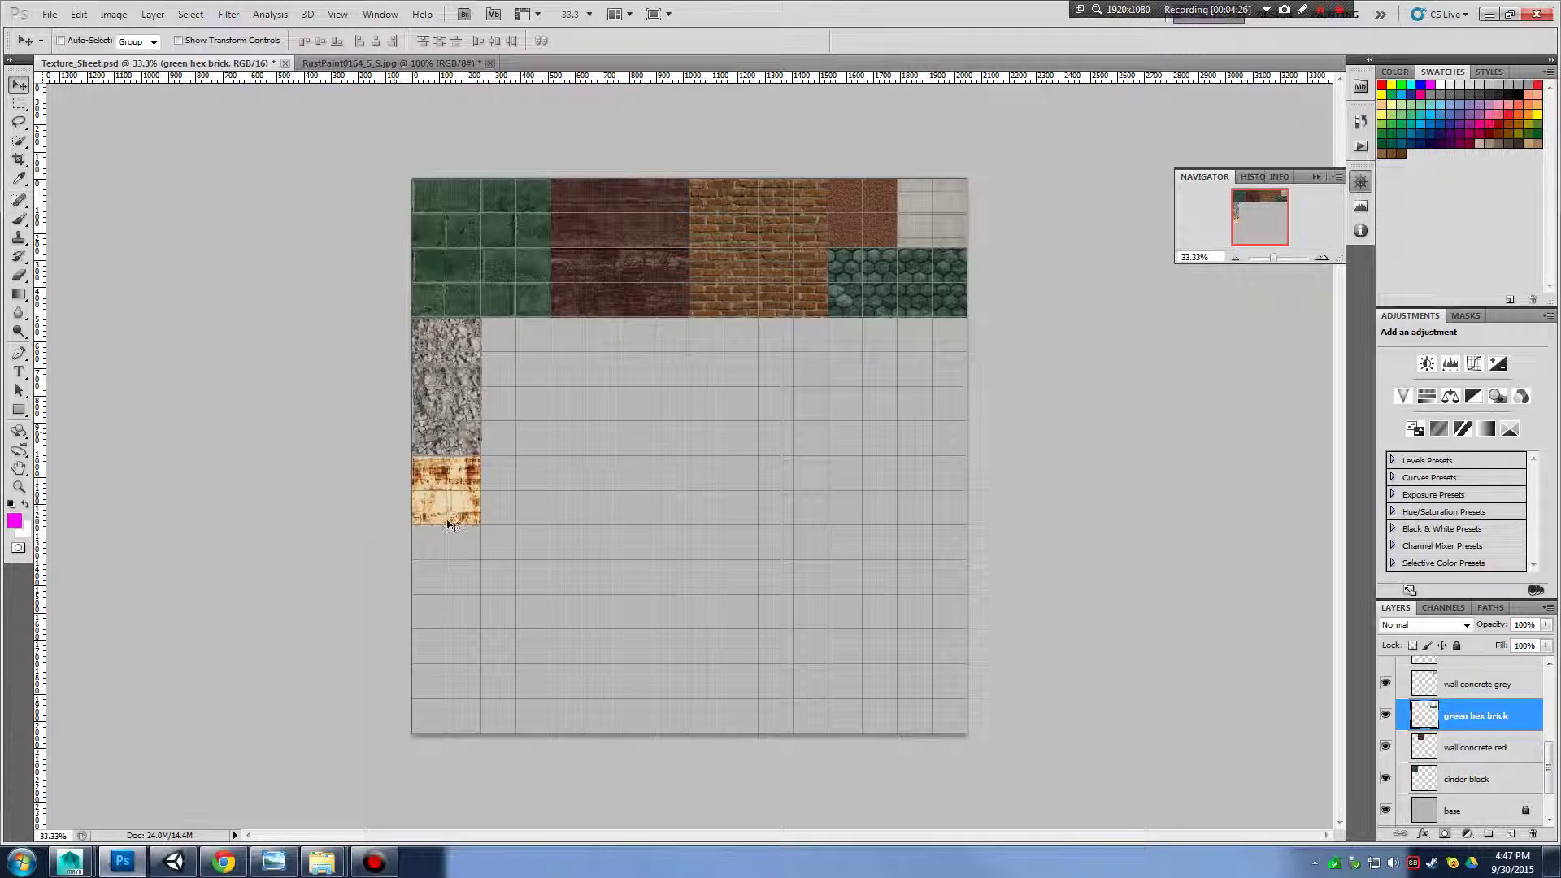
Clear the selection in the rust paint image, and make "red painted metal" the active layer in Texture_Sheet.psd
click(390, 63)
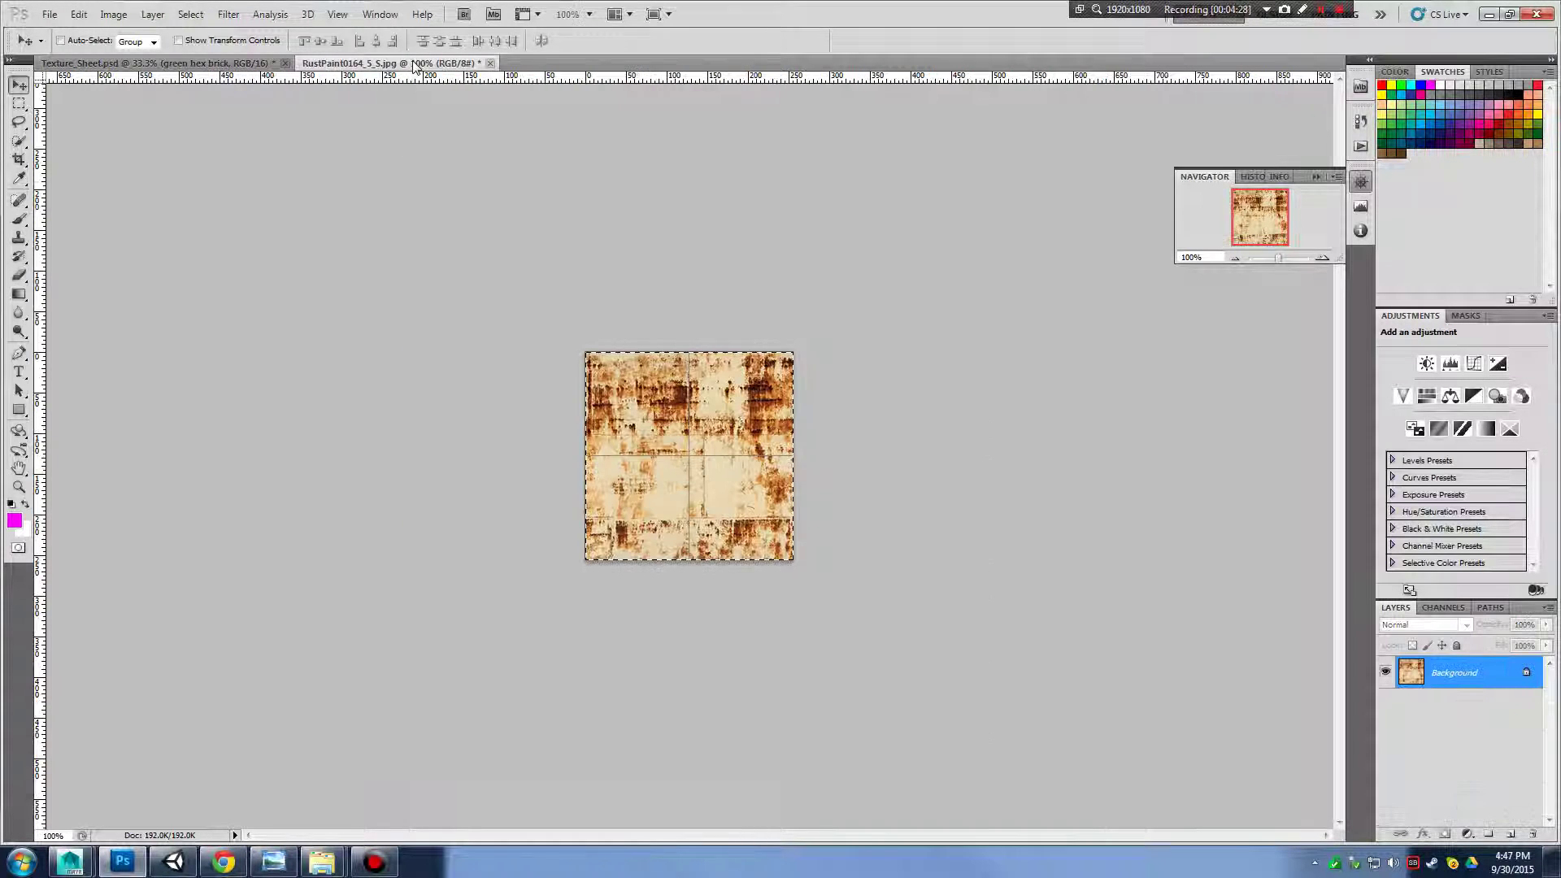
key(ctrl+d)
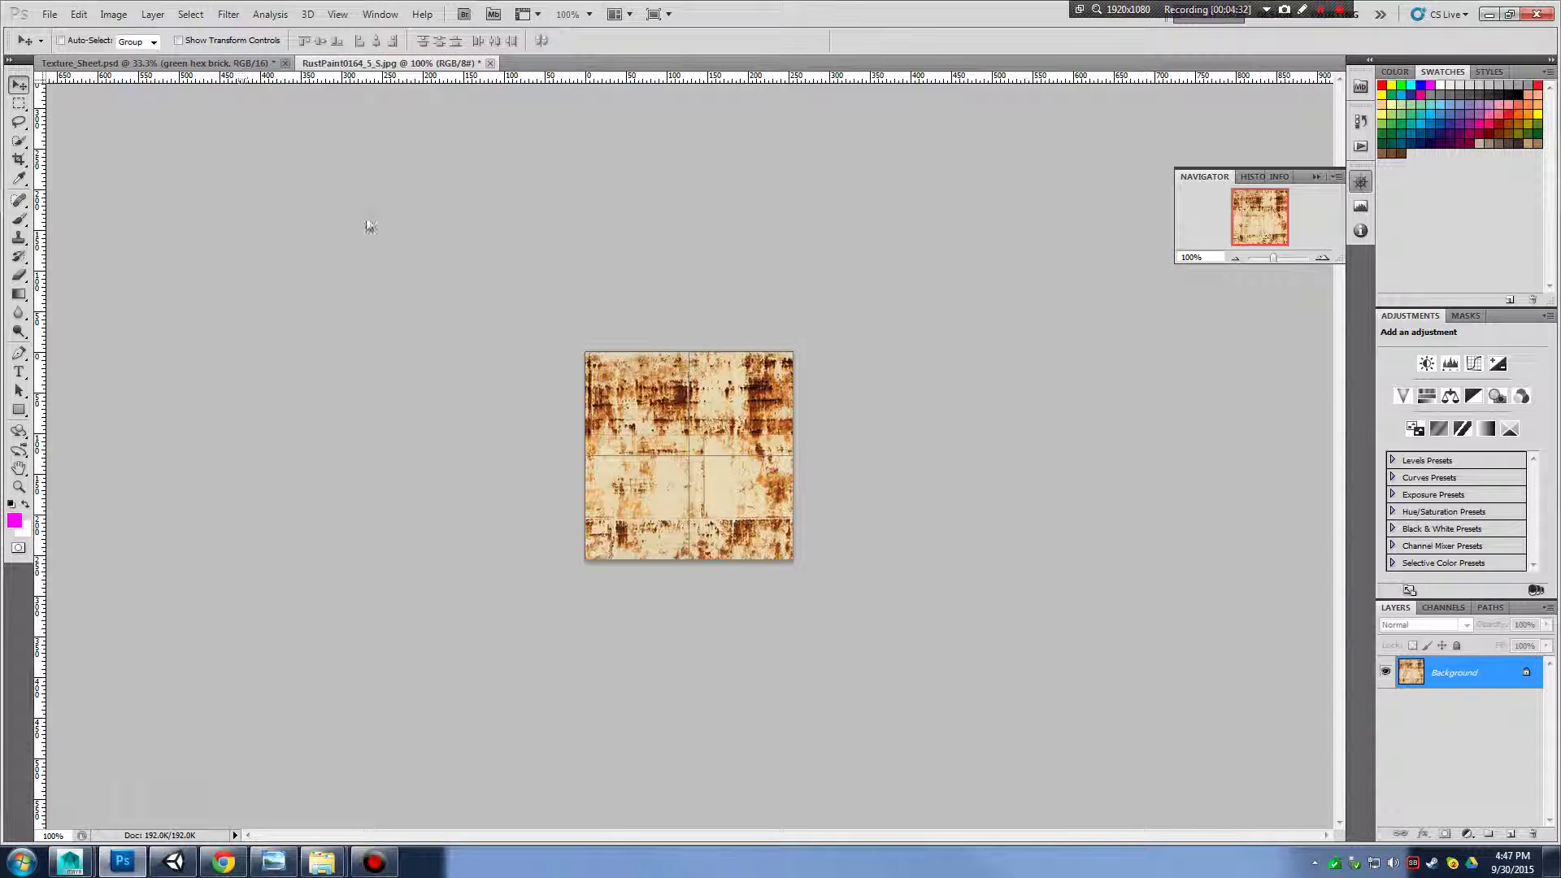
key(ctrl+Tab)
click(1487, 744)
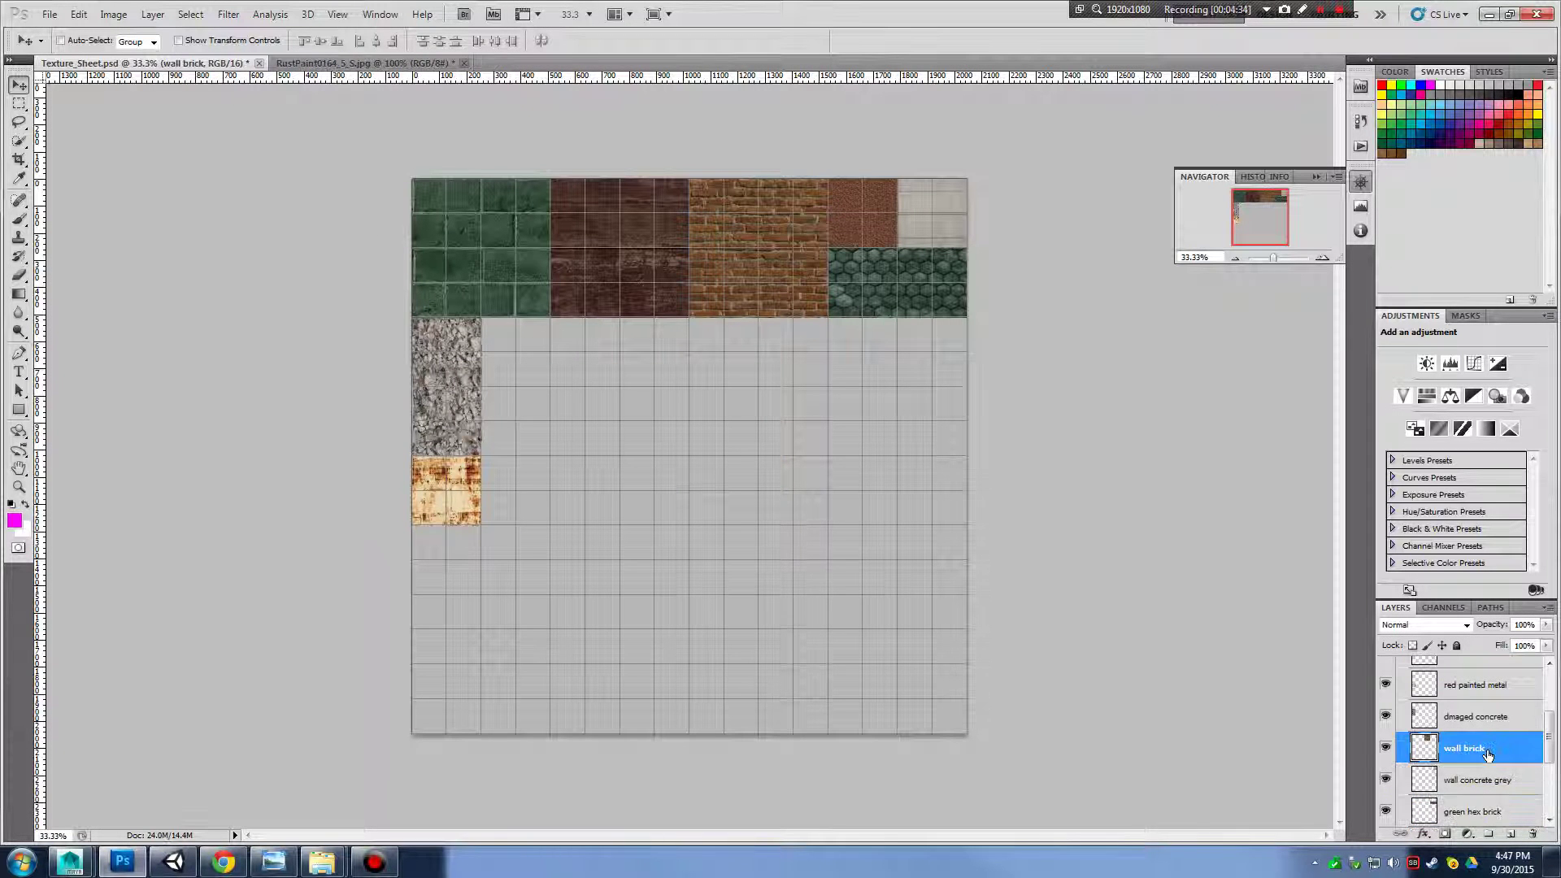
scroll(1488, 748, up, 3)
click(1501, 784)
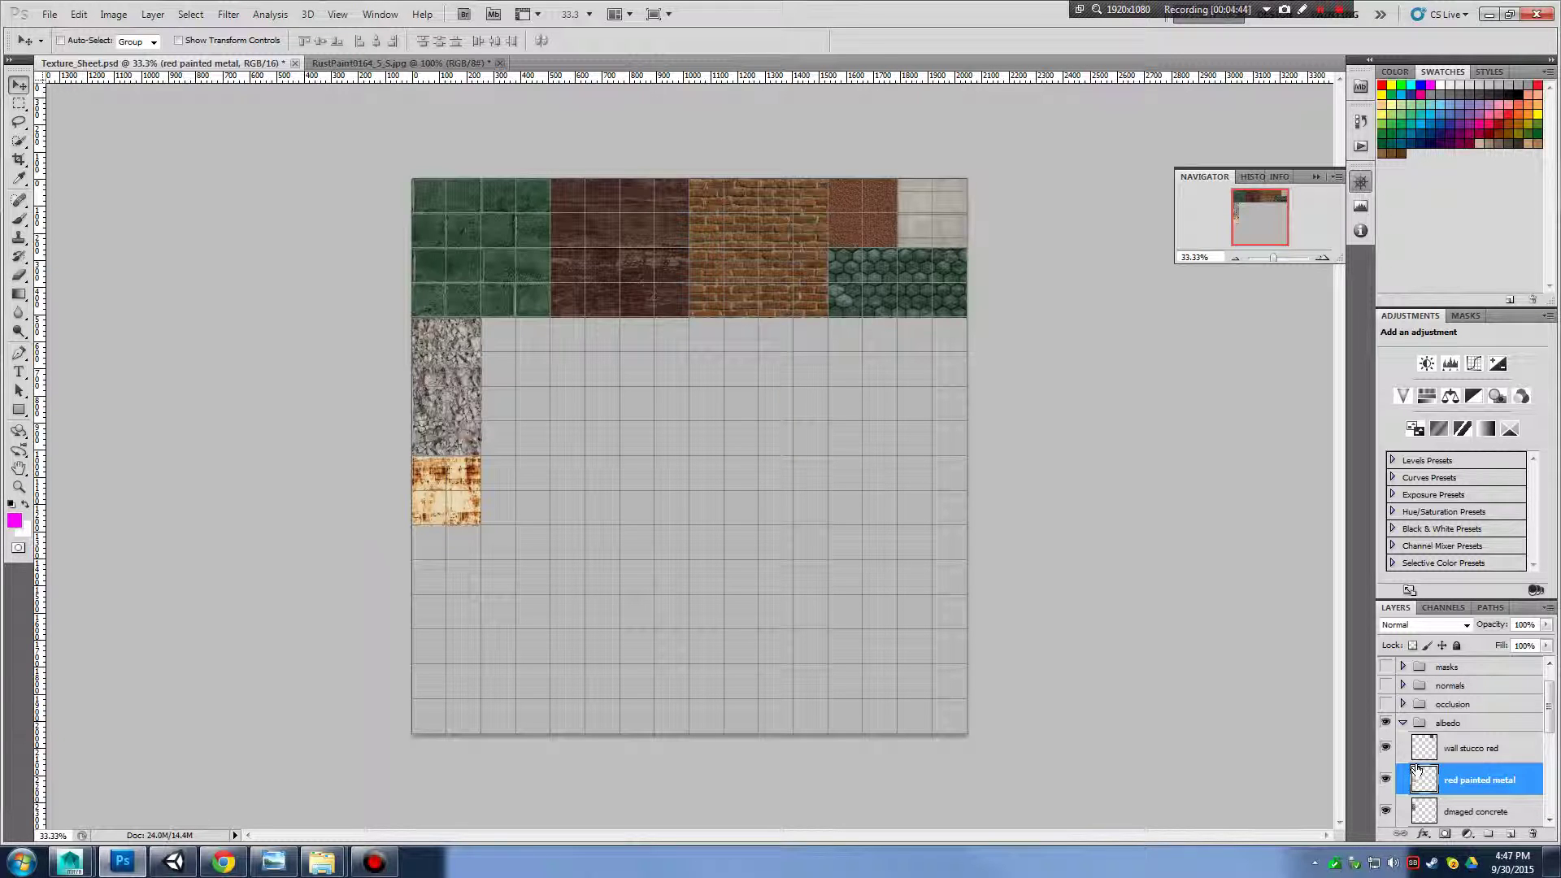
click(114, 15)
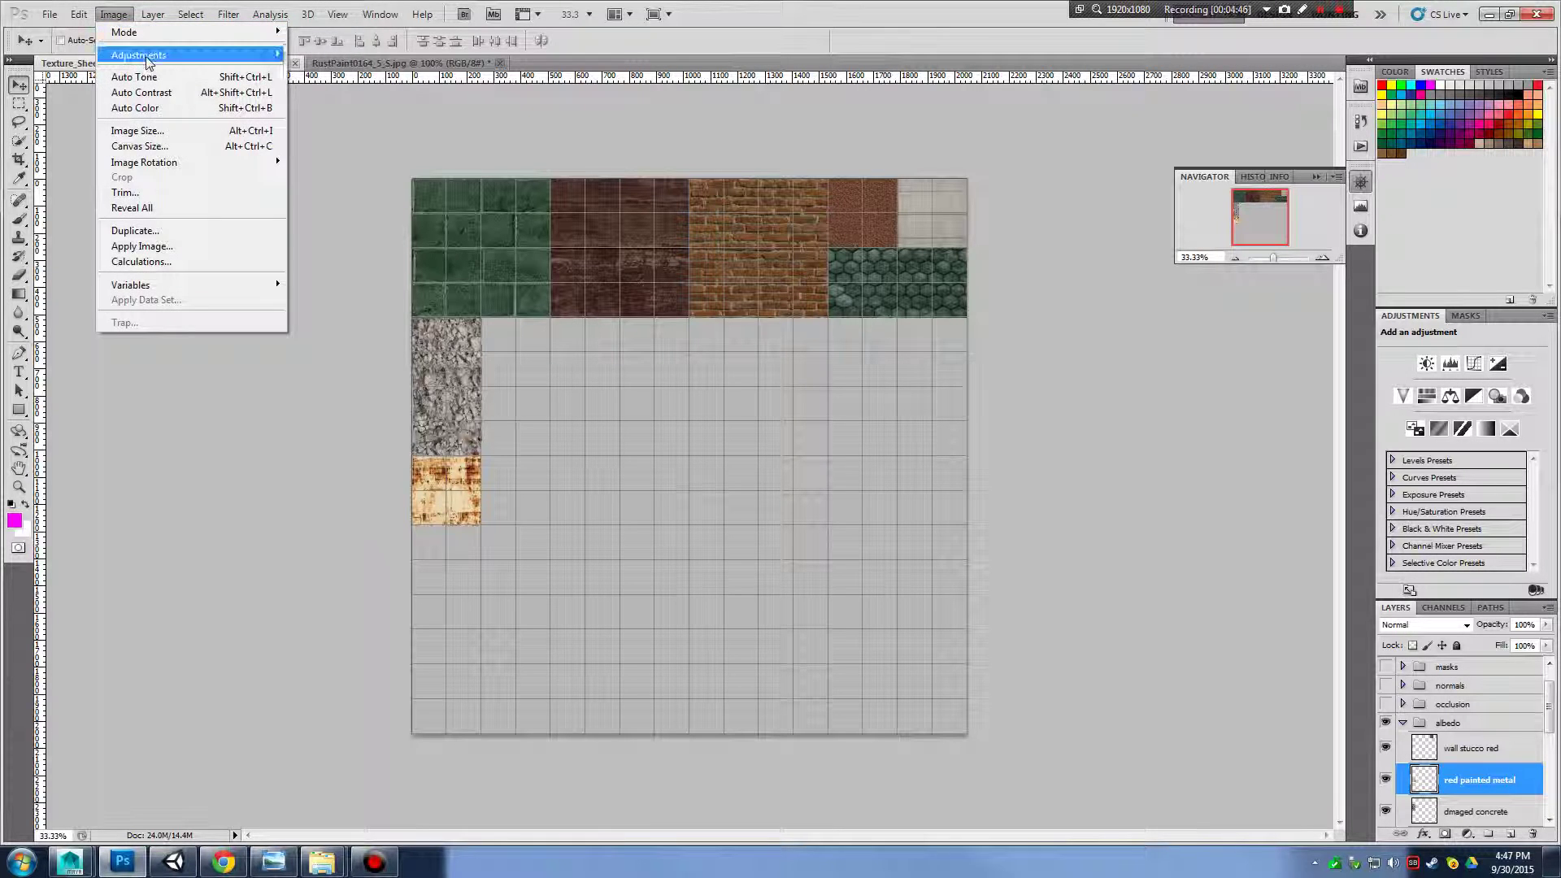
mouse_move(146, 55)
click(431, 139)
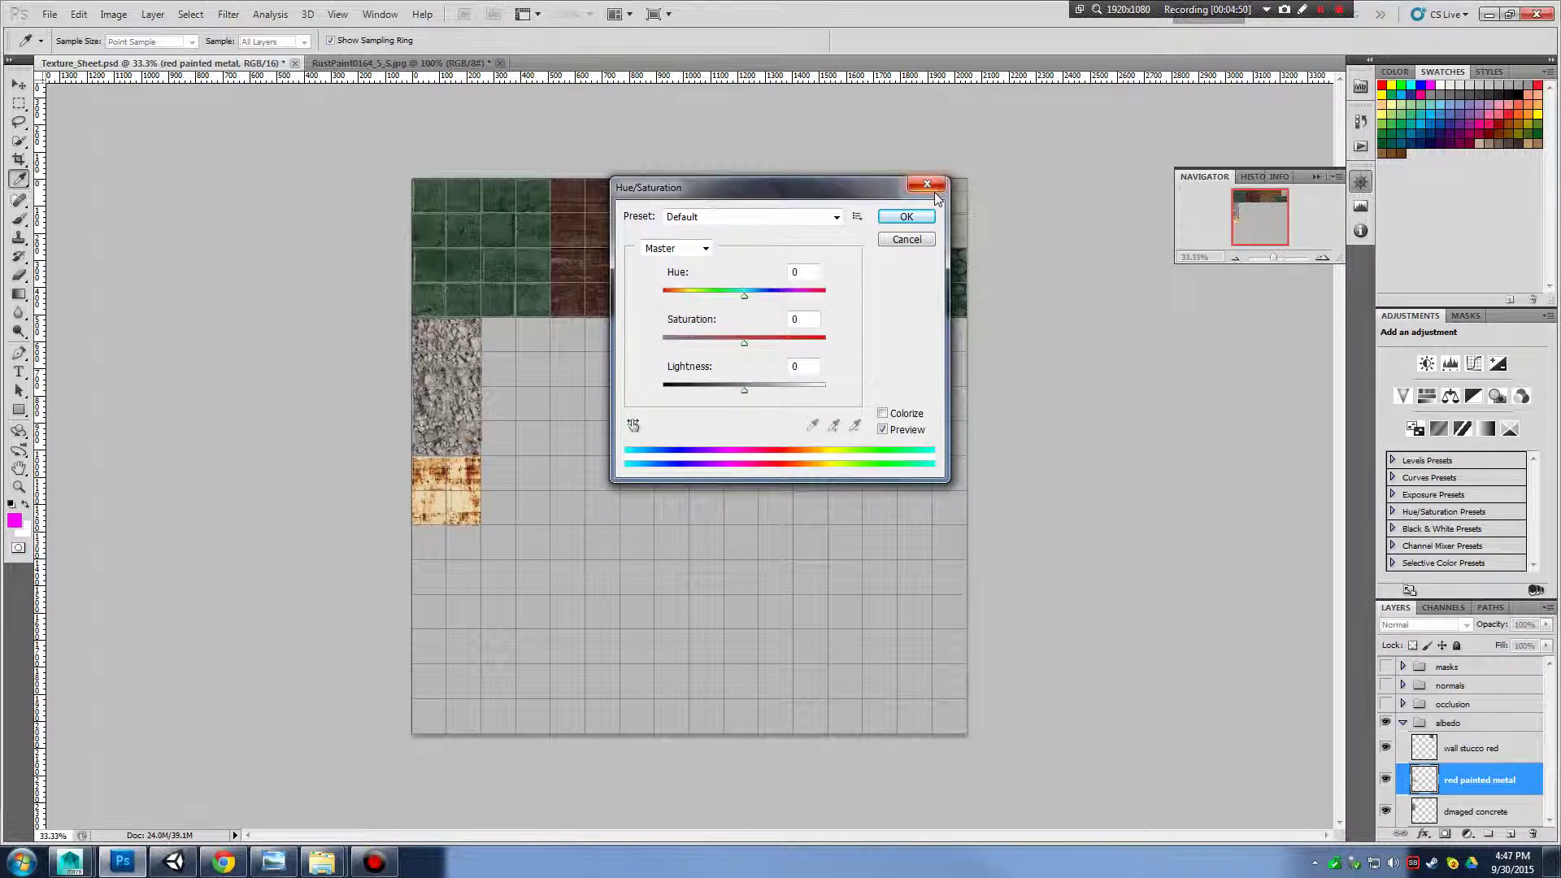
key(Escape)
key(v)
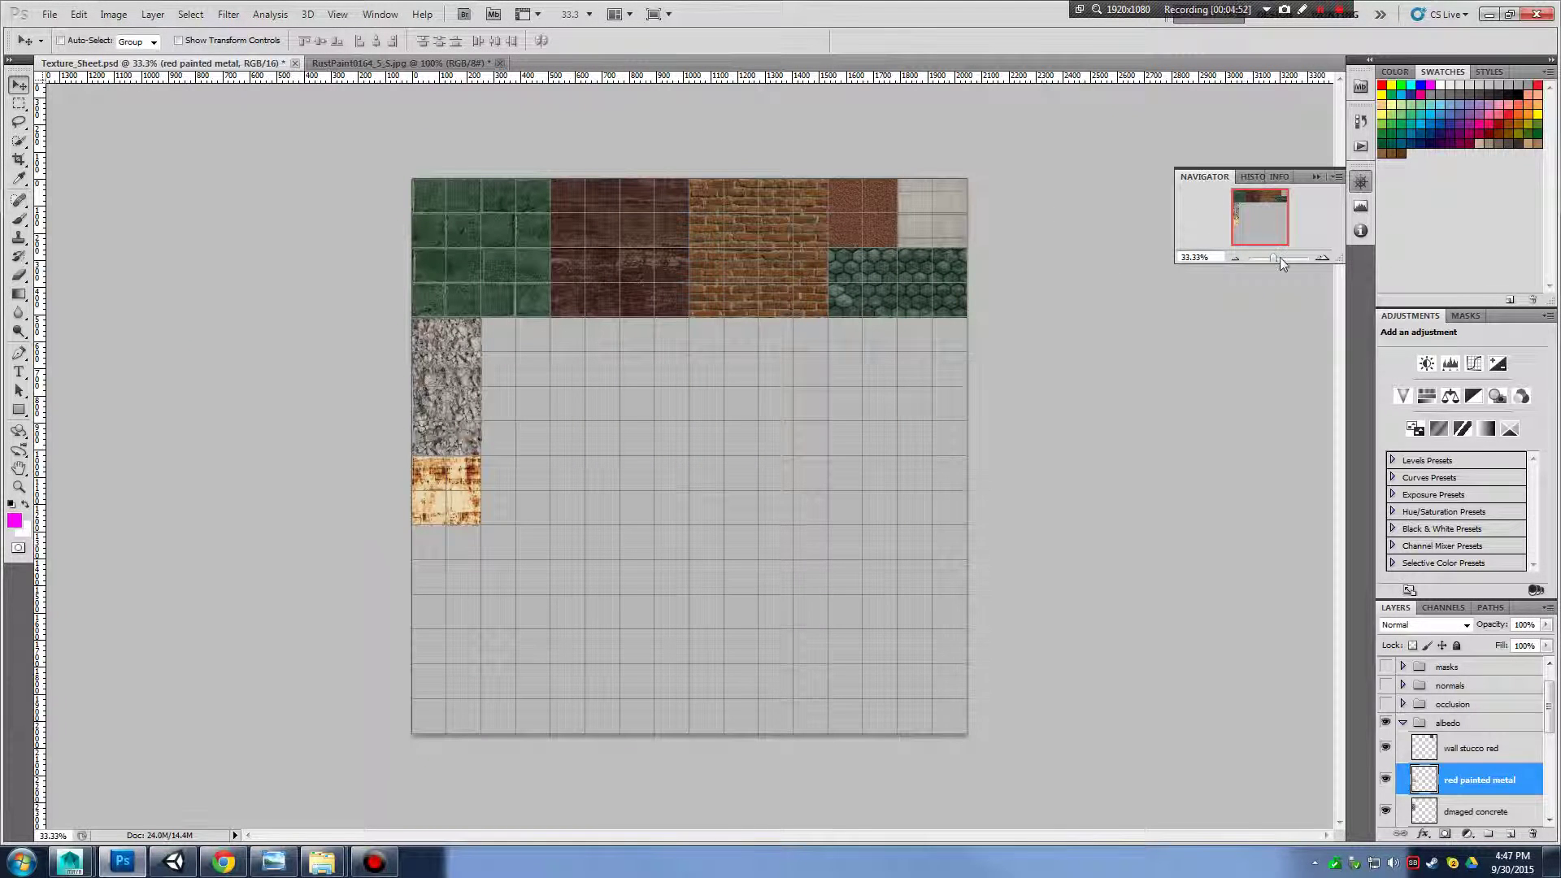
Try recolouring the red painted metal layer with Hue/Saturation at hue -13, saturation +26 and lightness -27
click(1279, 257)
drag(1248, 220, 1238, 221)
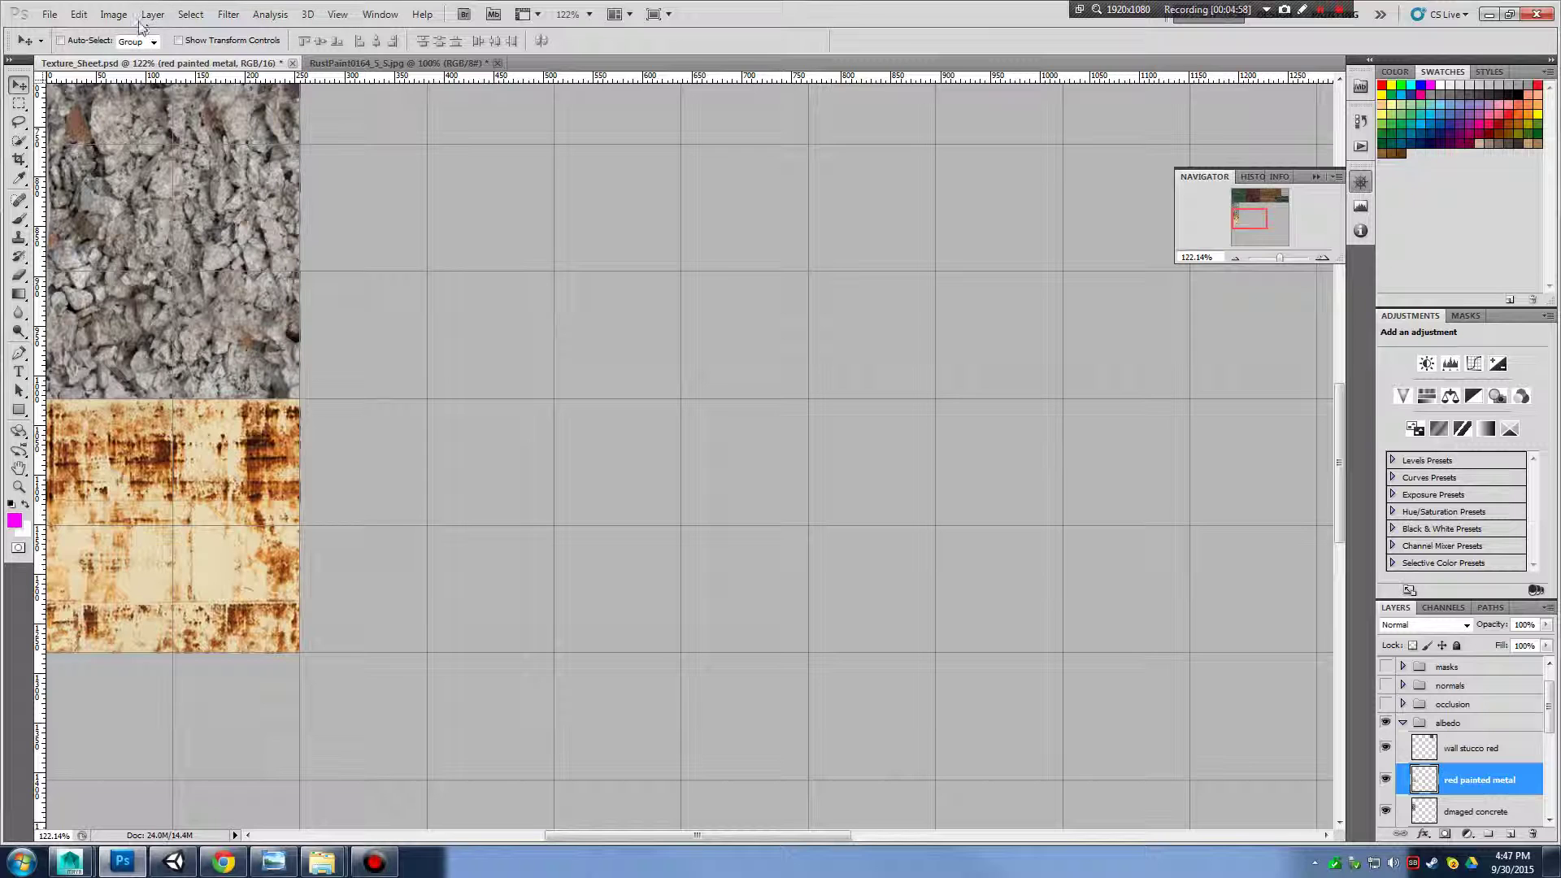
click(113, 14)
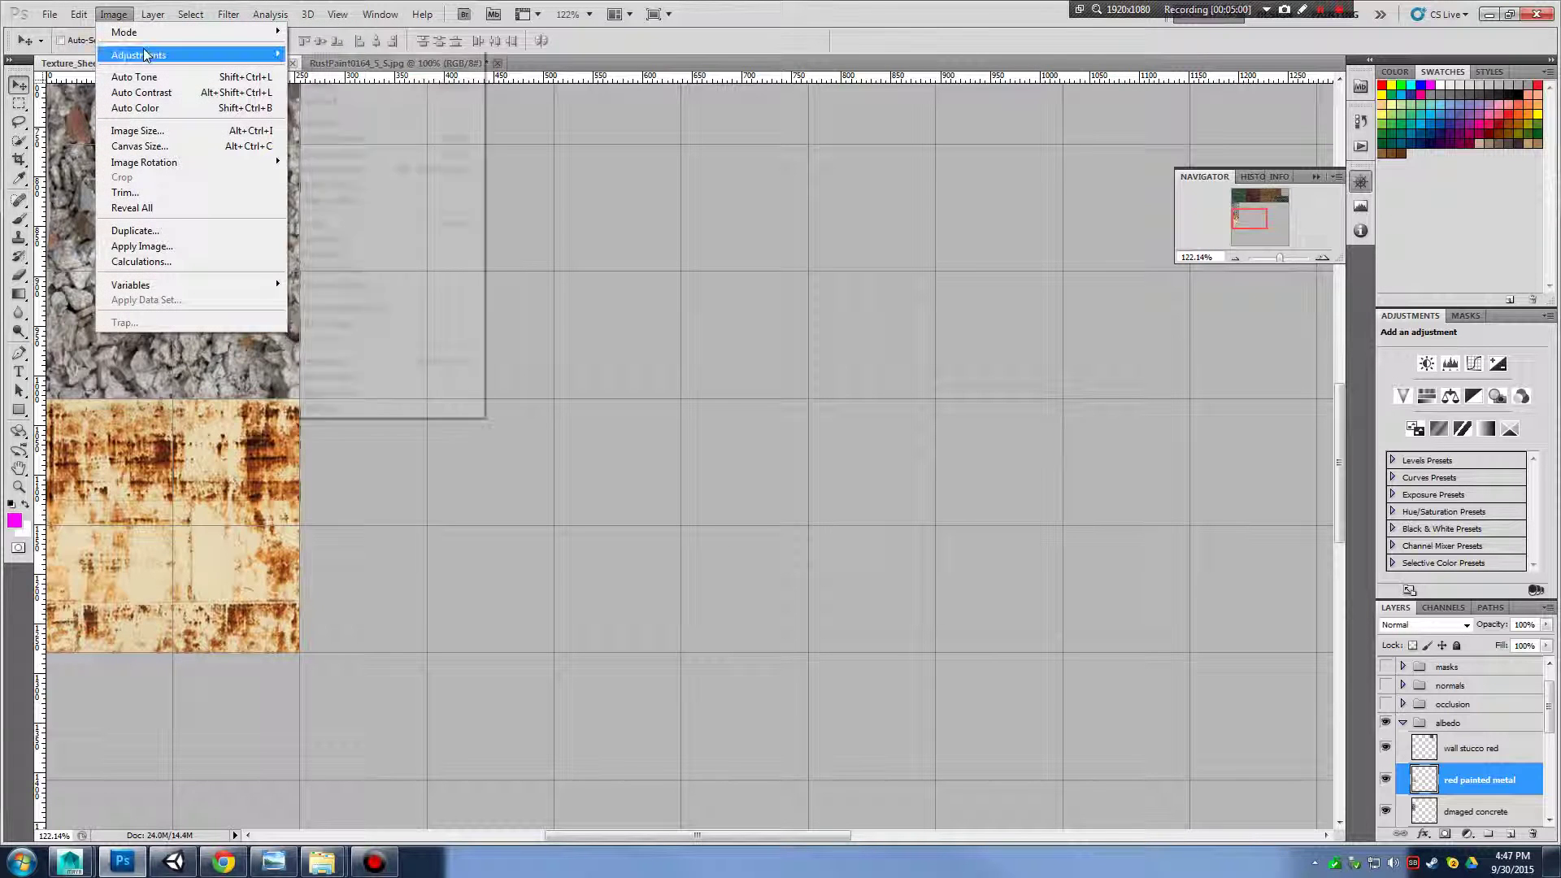
mouse_move(144, 55)
click(370, 139)
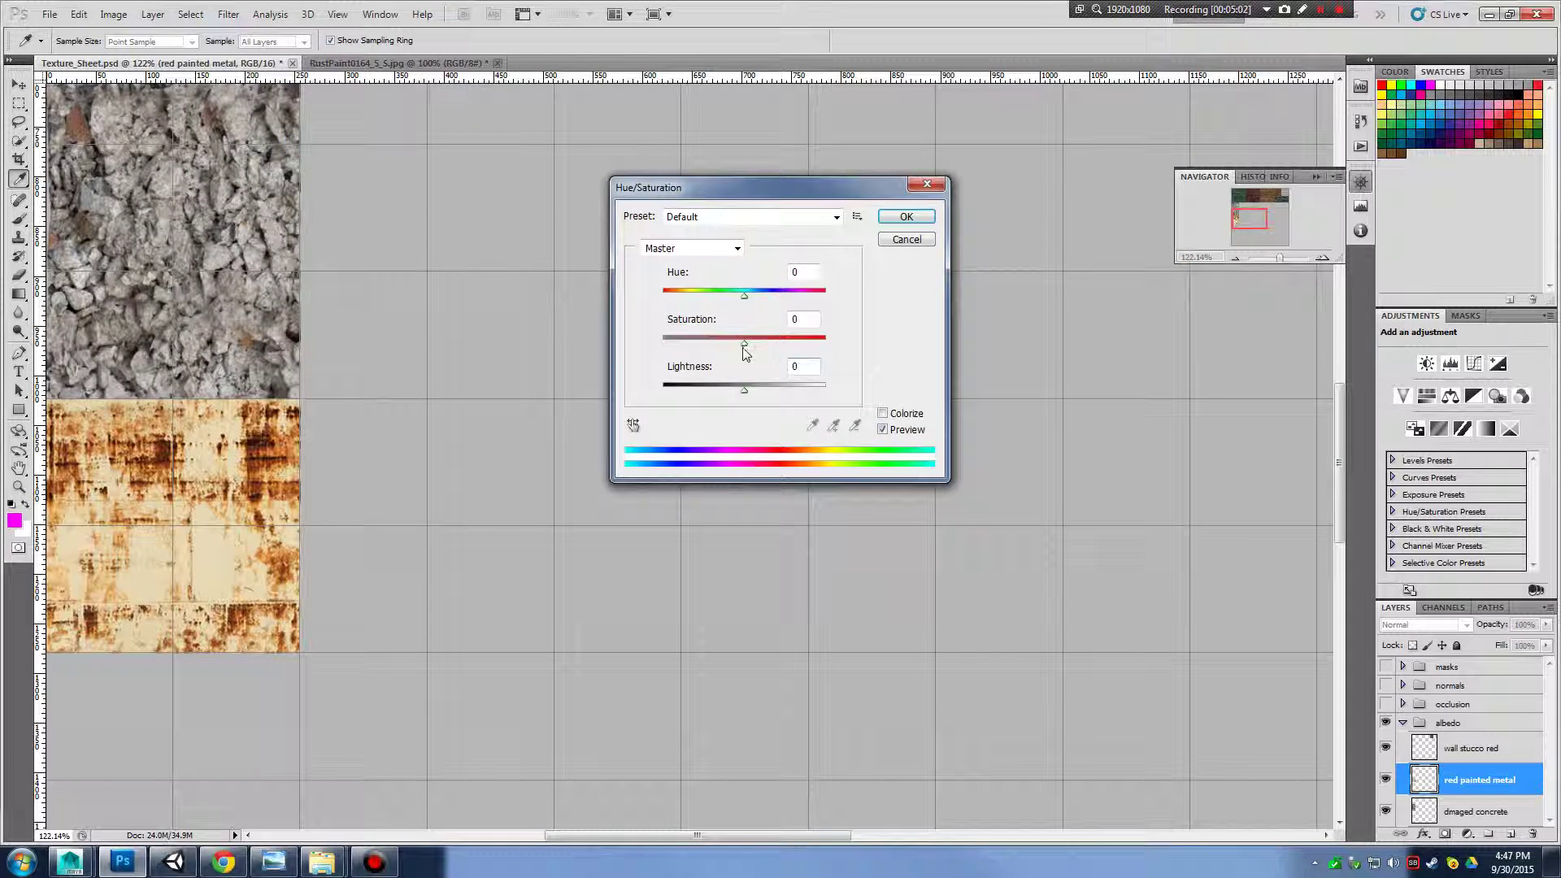
drag(771, 348, 735, 301)
drag(745, 386, 737, 302)
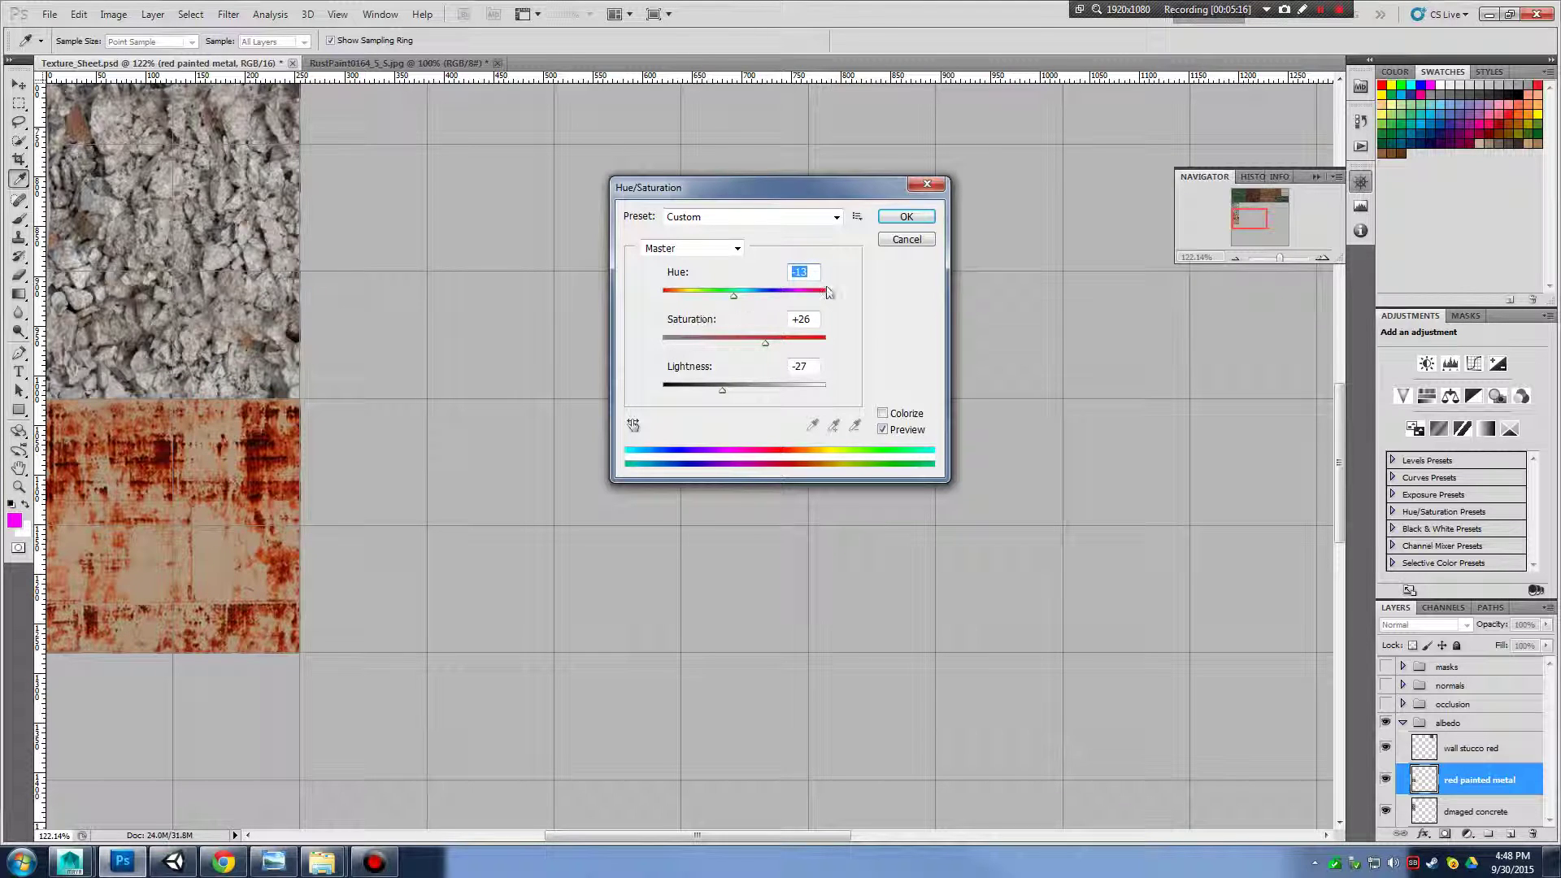
click(906, 239)
Switch to the rust paint image and convert its locked Background into a regular layer named Layer 0
key(ctrl+Tab)
key(v)
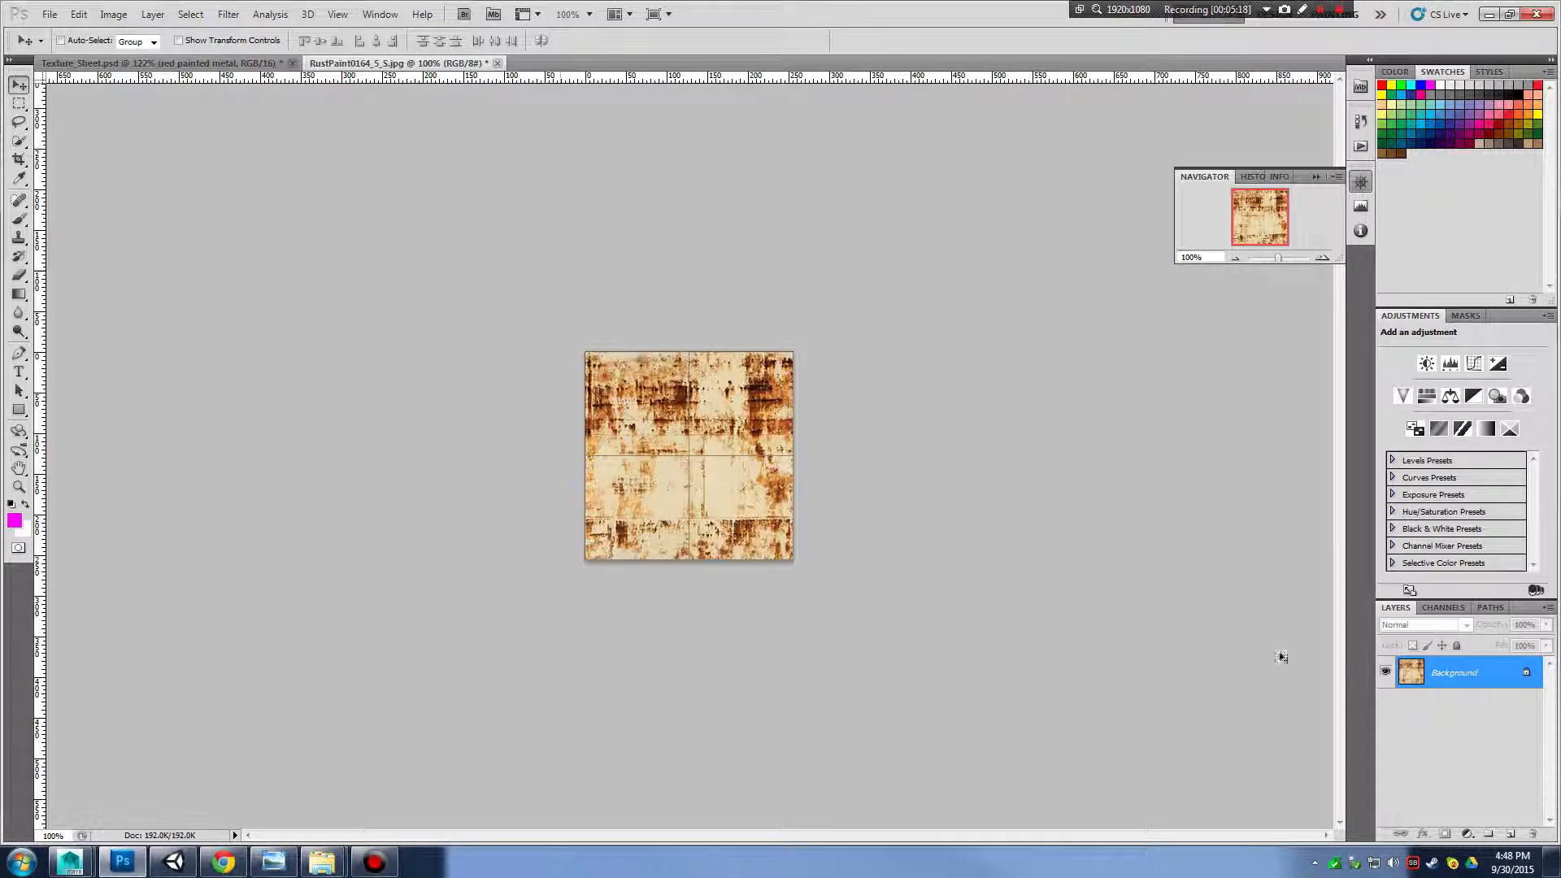
double_click(1464, 679)
click(1244, 325)
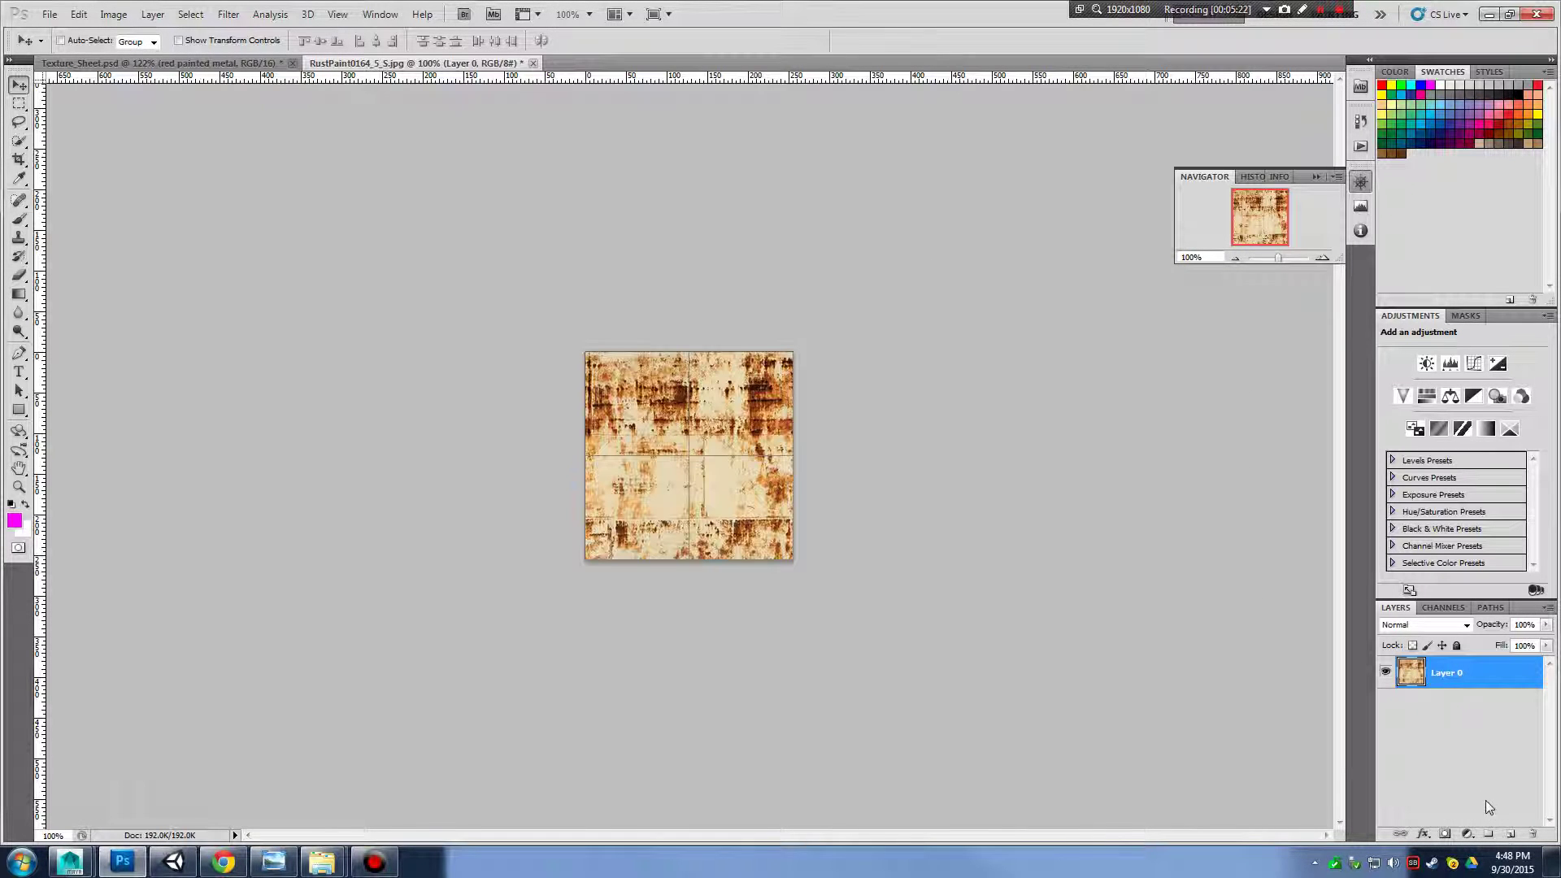
Add a new layer above the rust texture and fill it with dark red
click(1509, 837)
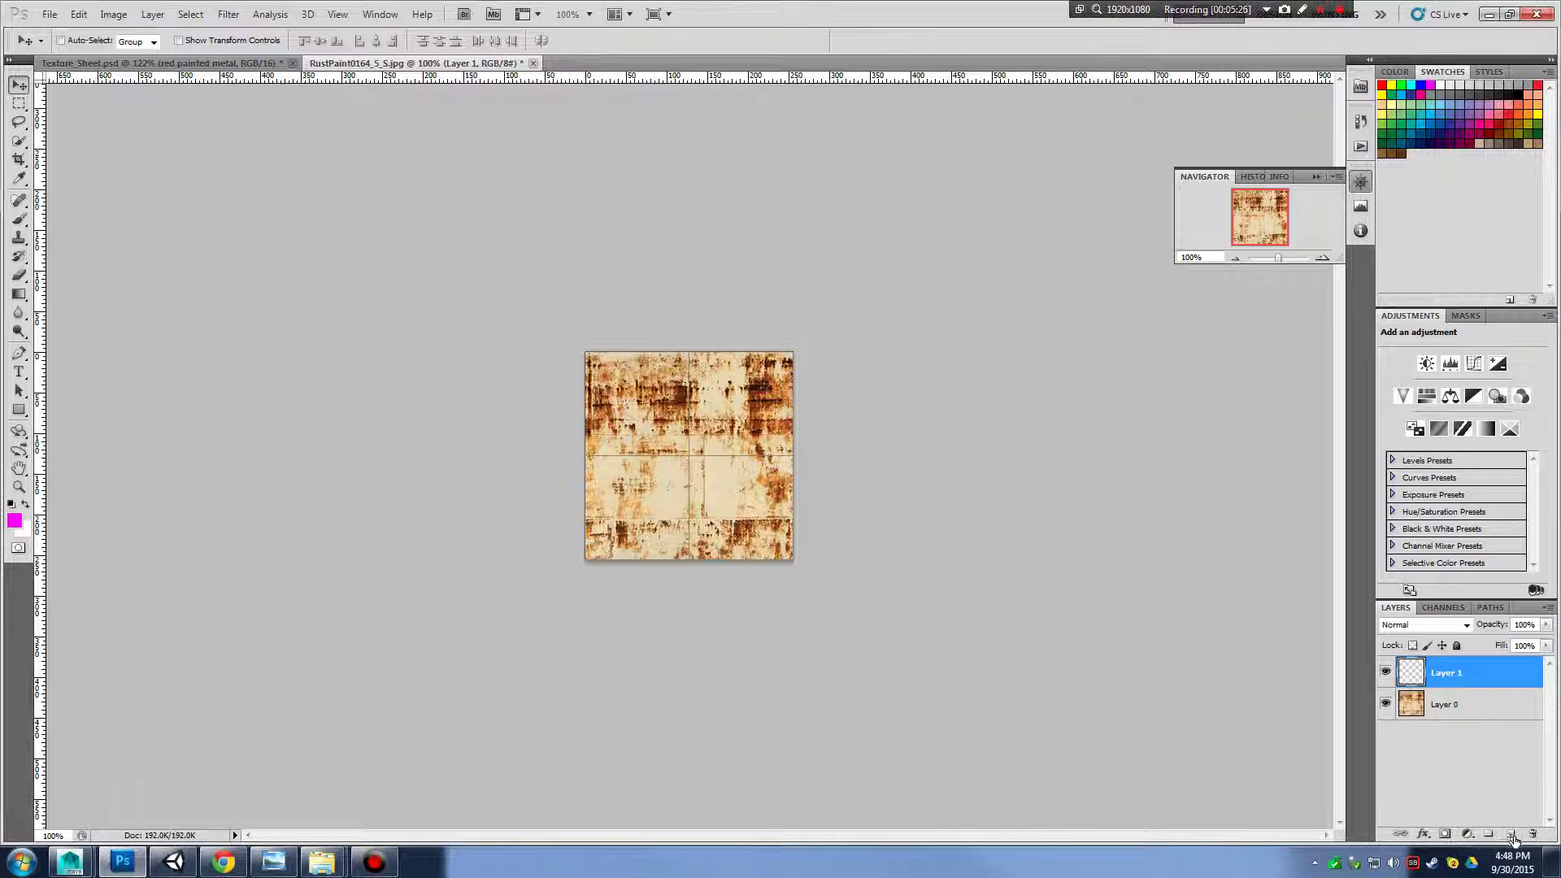
click(1497, 132)
key(alt+BackSpace)
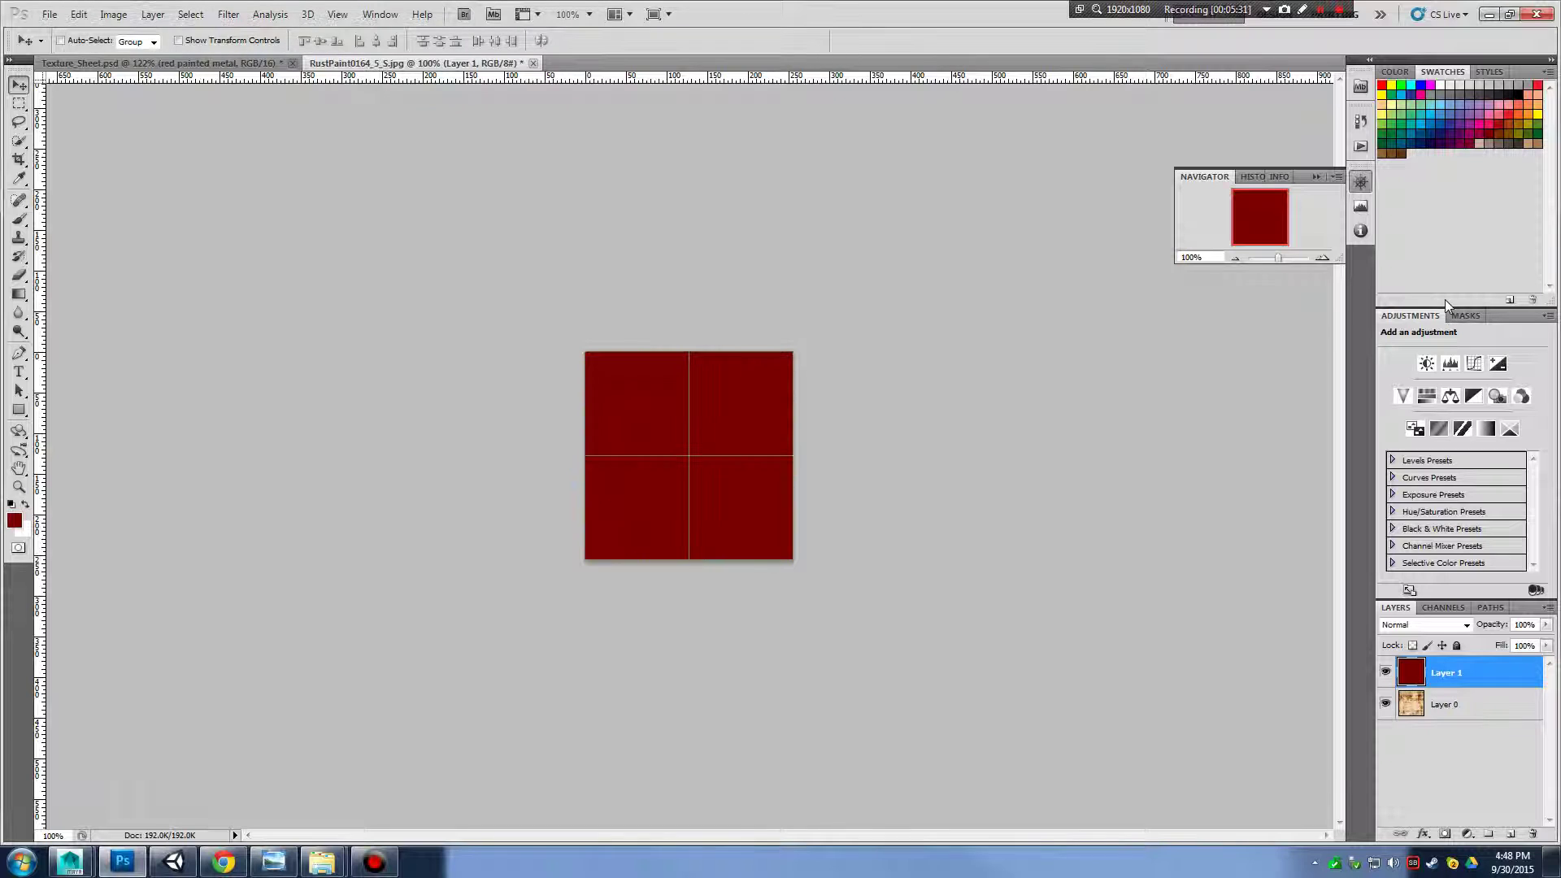
Set the dark red layer's blend mode to Overlay and reduce its opacity to roughly half
click(1462, 630)
click(1413, 398)
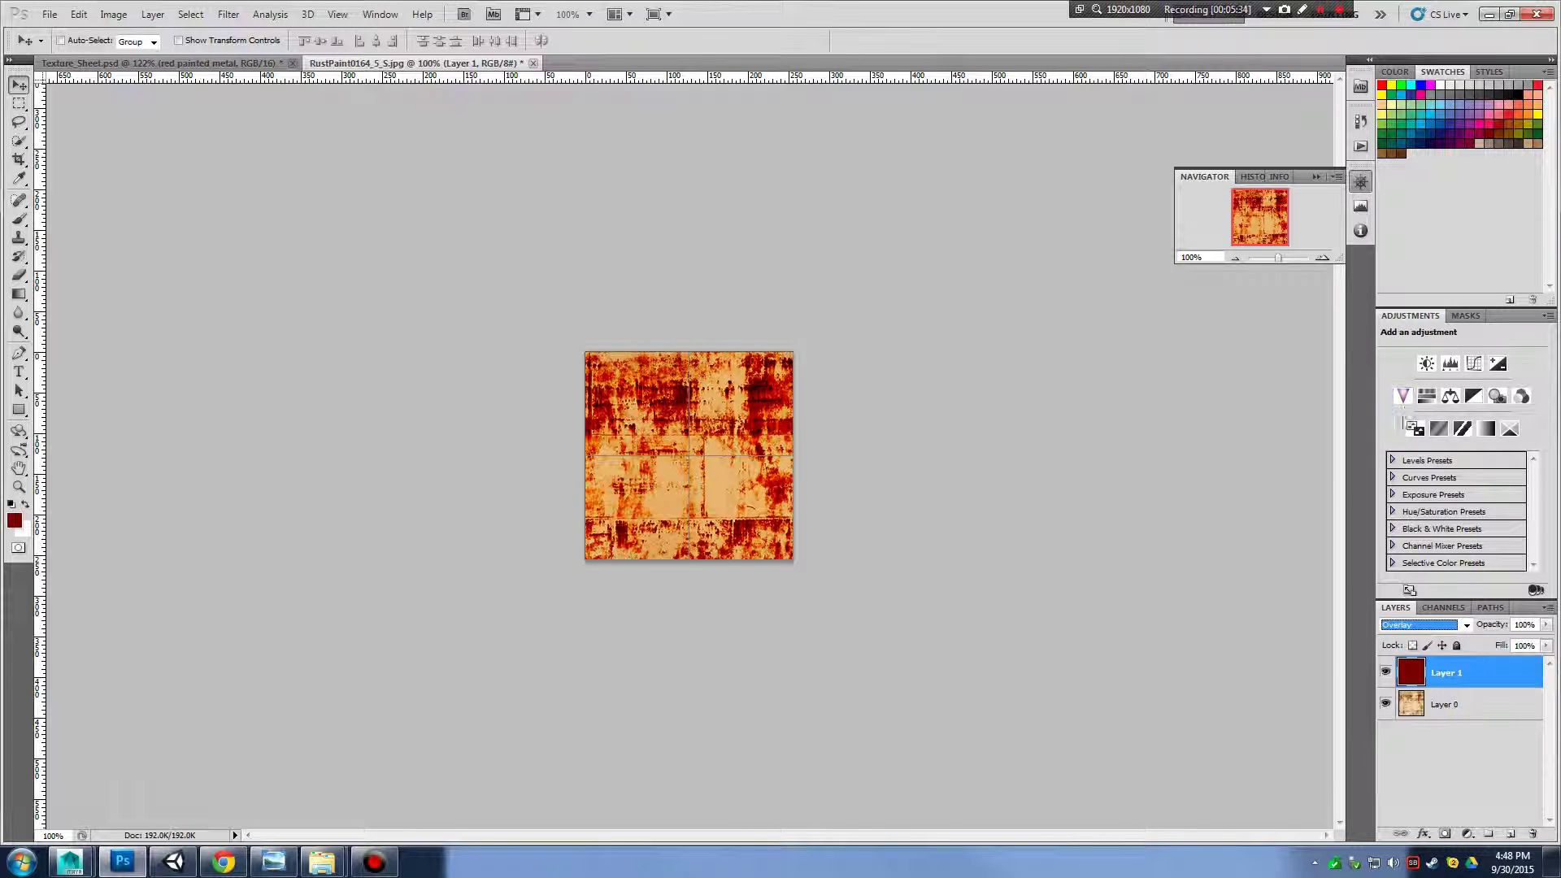
click(1546, 624)
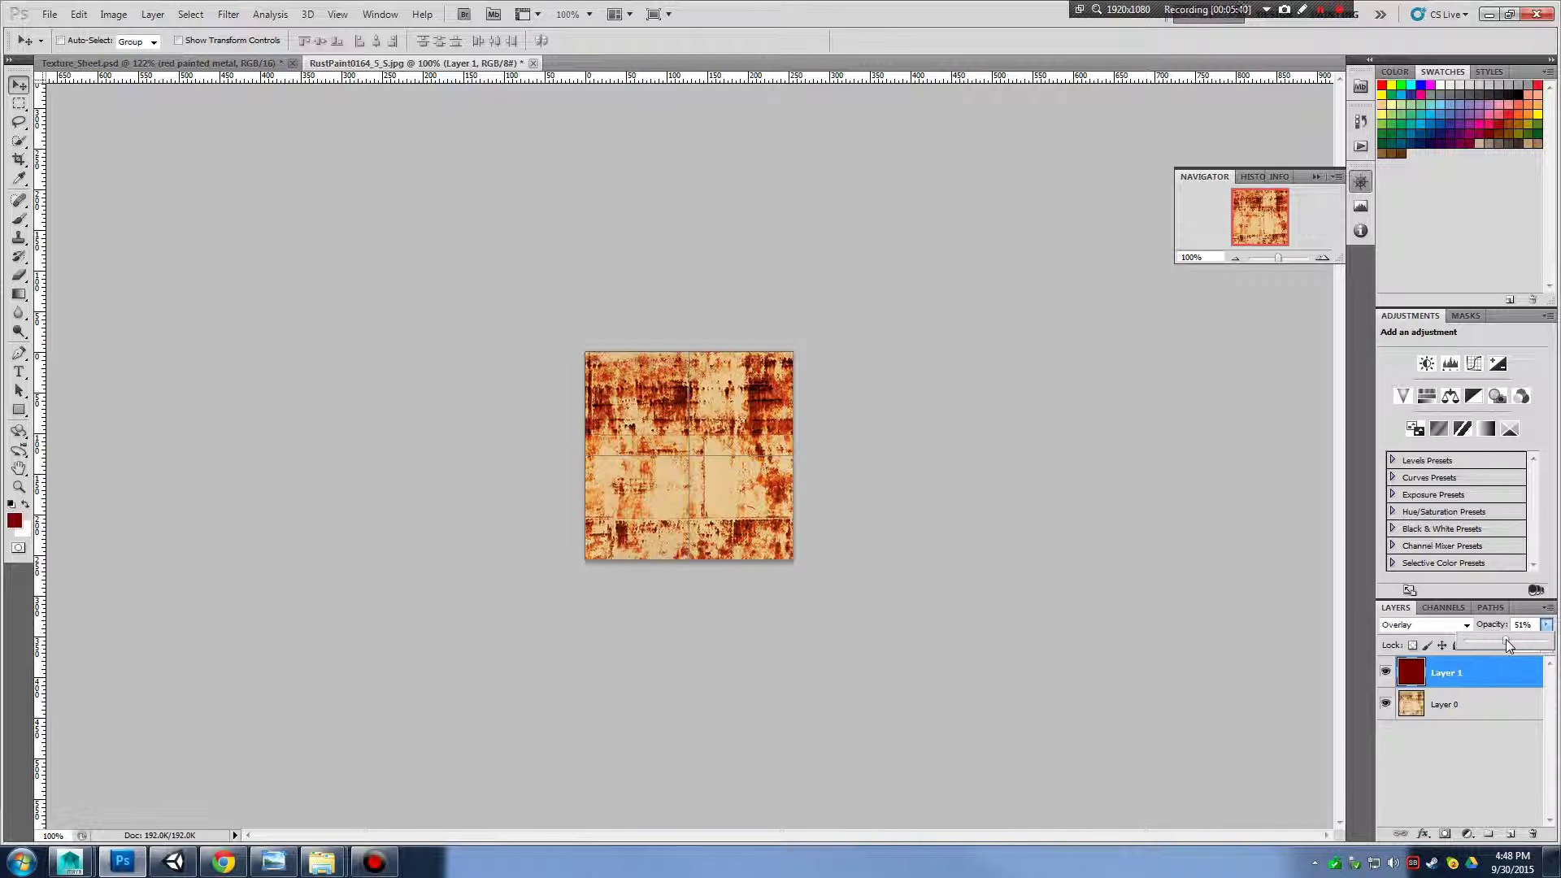
Add a Levels adjustment layer directly above Layer 0 with input levels 60, 0.87, 224 and output levels 62 to 167
click(1459, 701)
click(1467, 834)
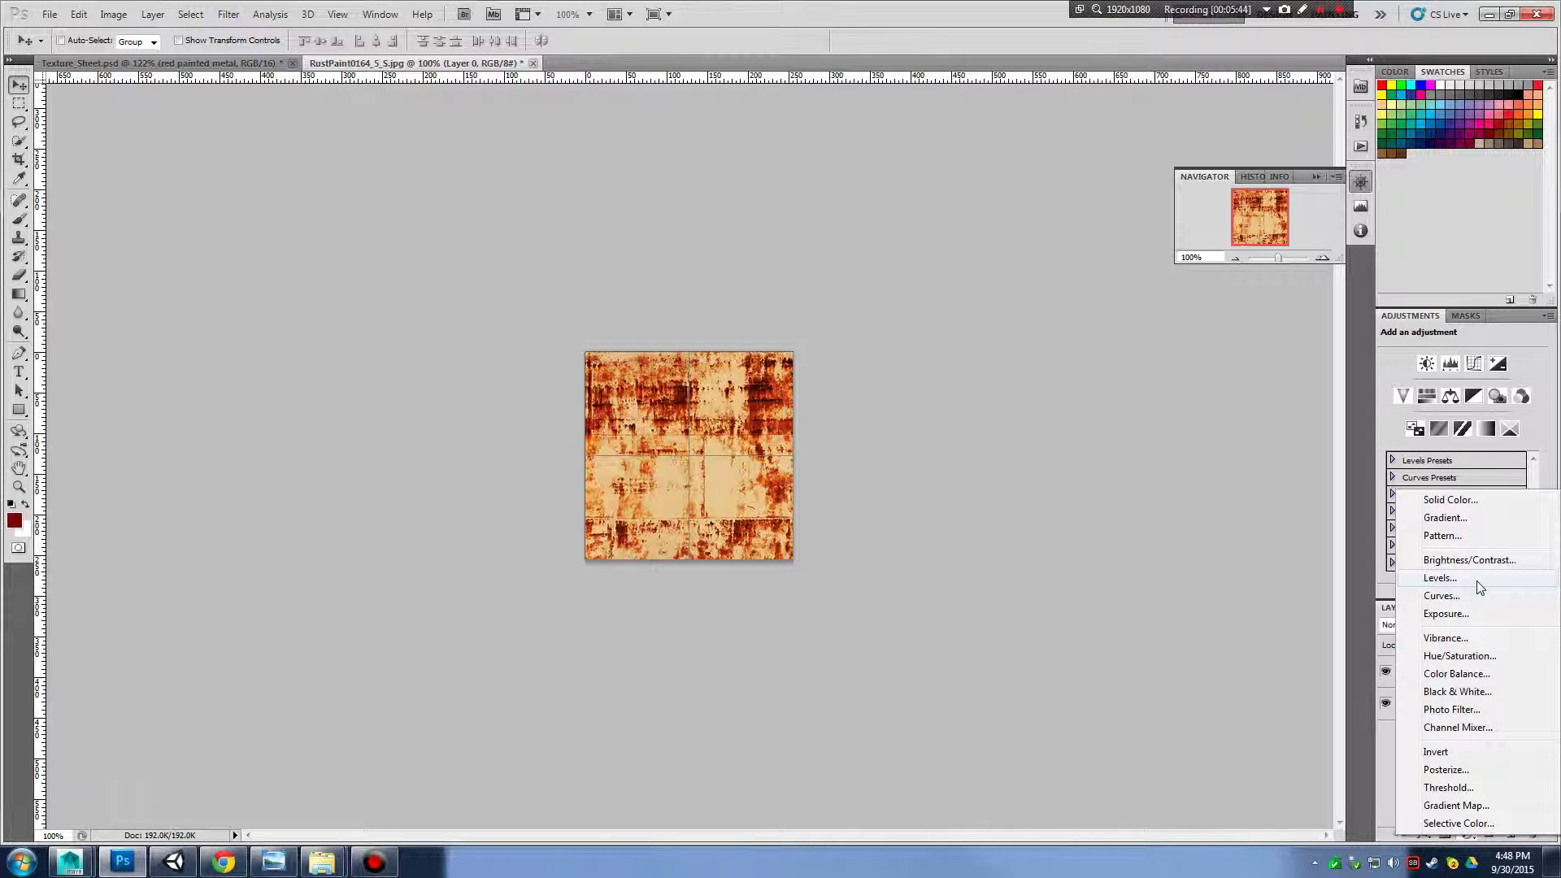
click(1439, 579)
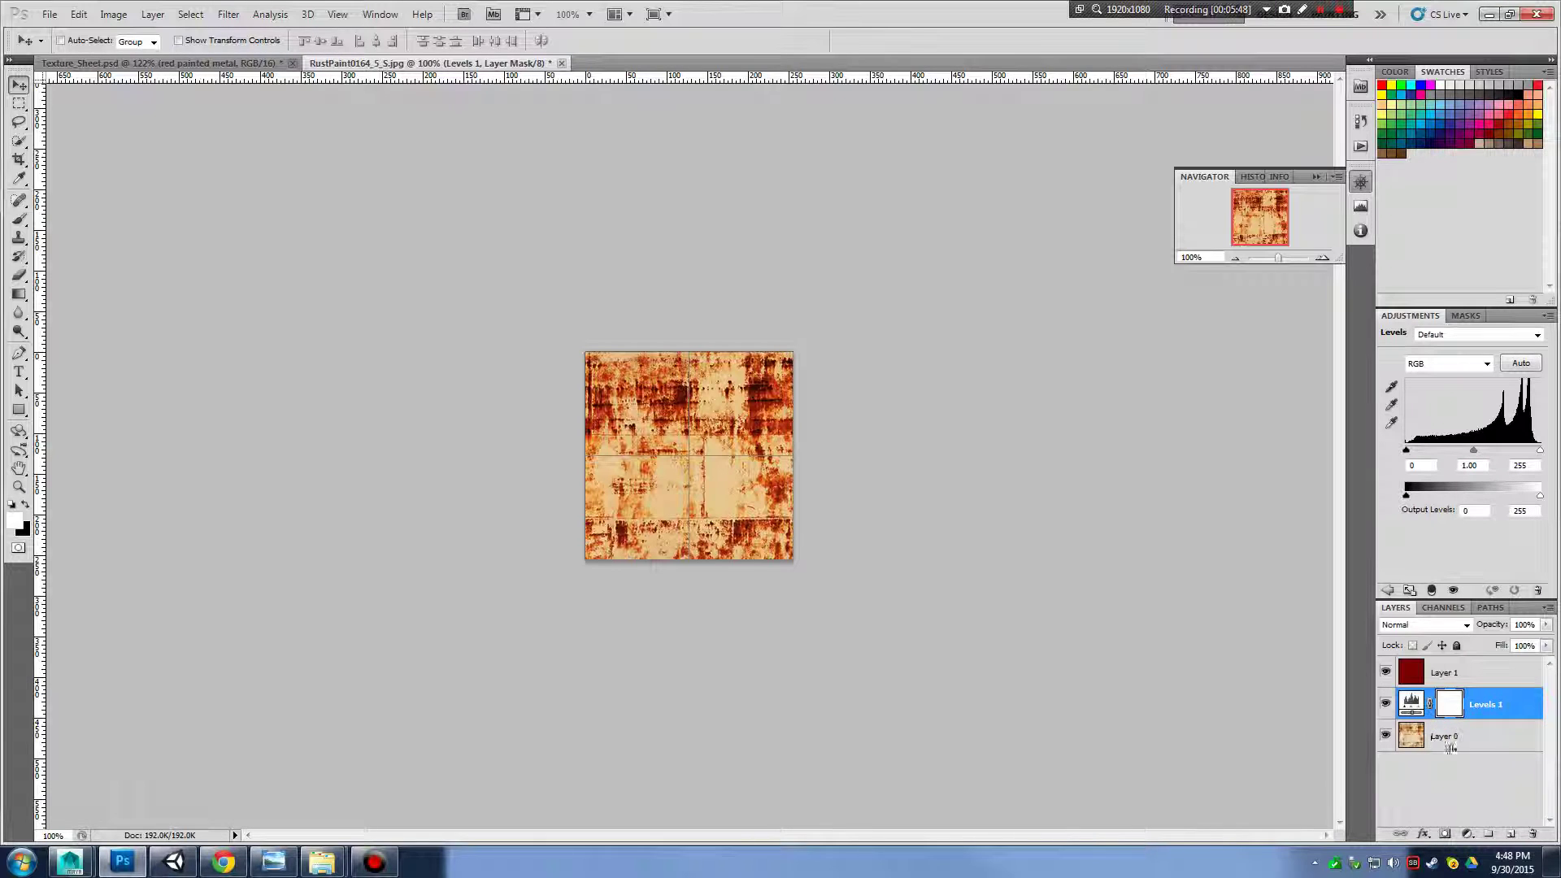
drag(1472, 450, 1429, 449)
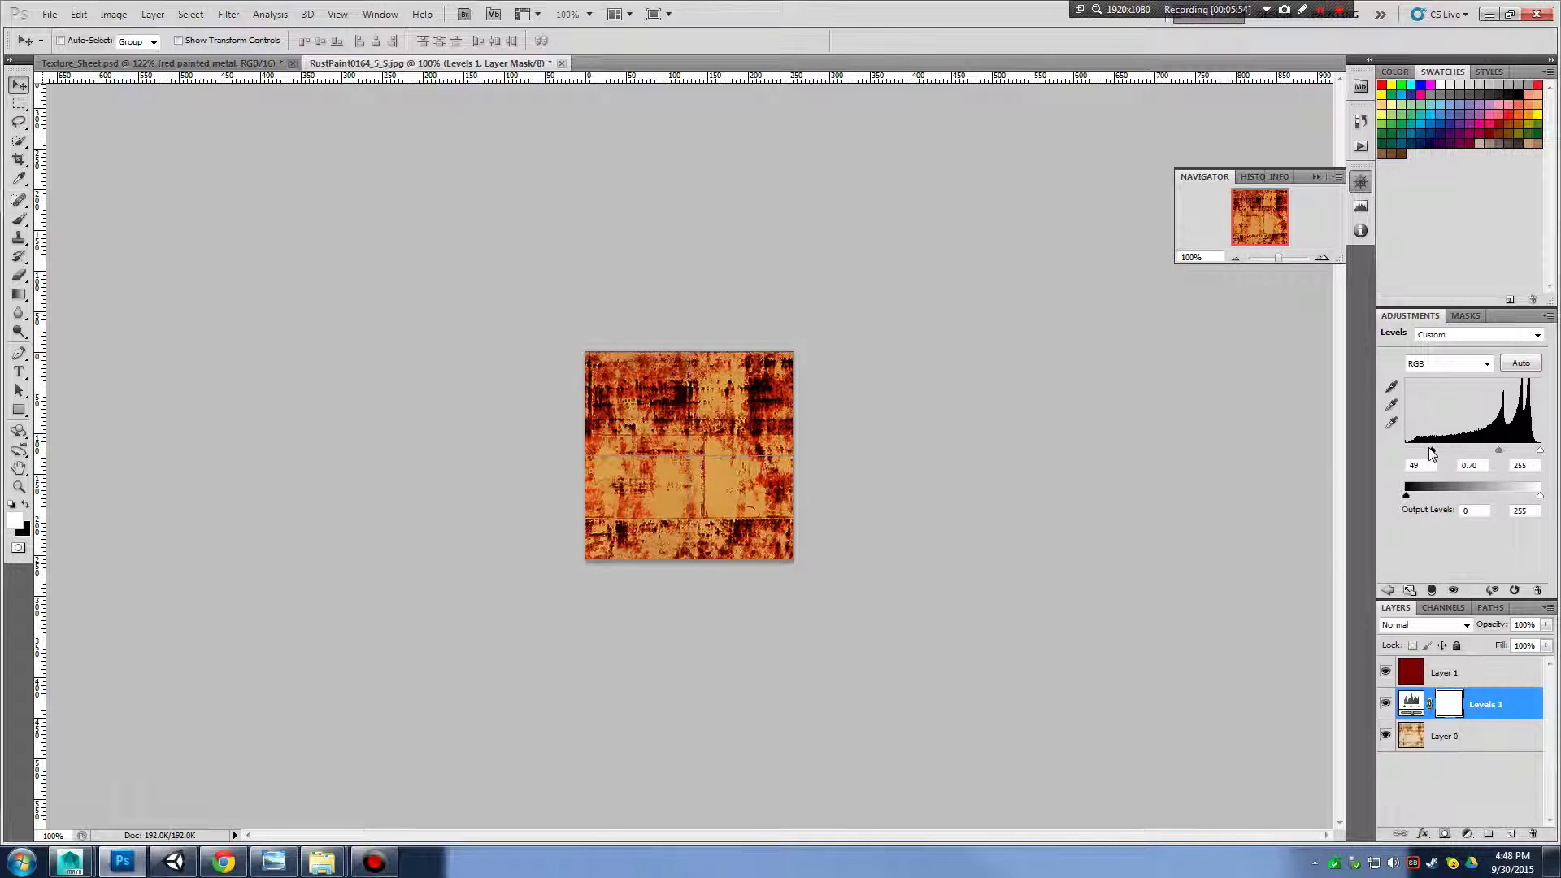
mouse_move(1540, 450)
mouse_down()
mouse_move(1440, 449)
mouse_move(1529, 450)
mouse_move(1514, 495)
mouse_move(1424, 496)
mouse_move(1491, 495)
mouse_up()
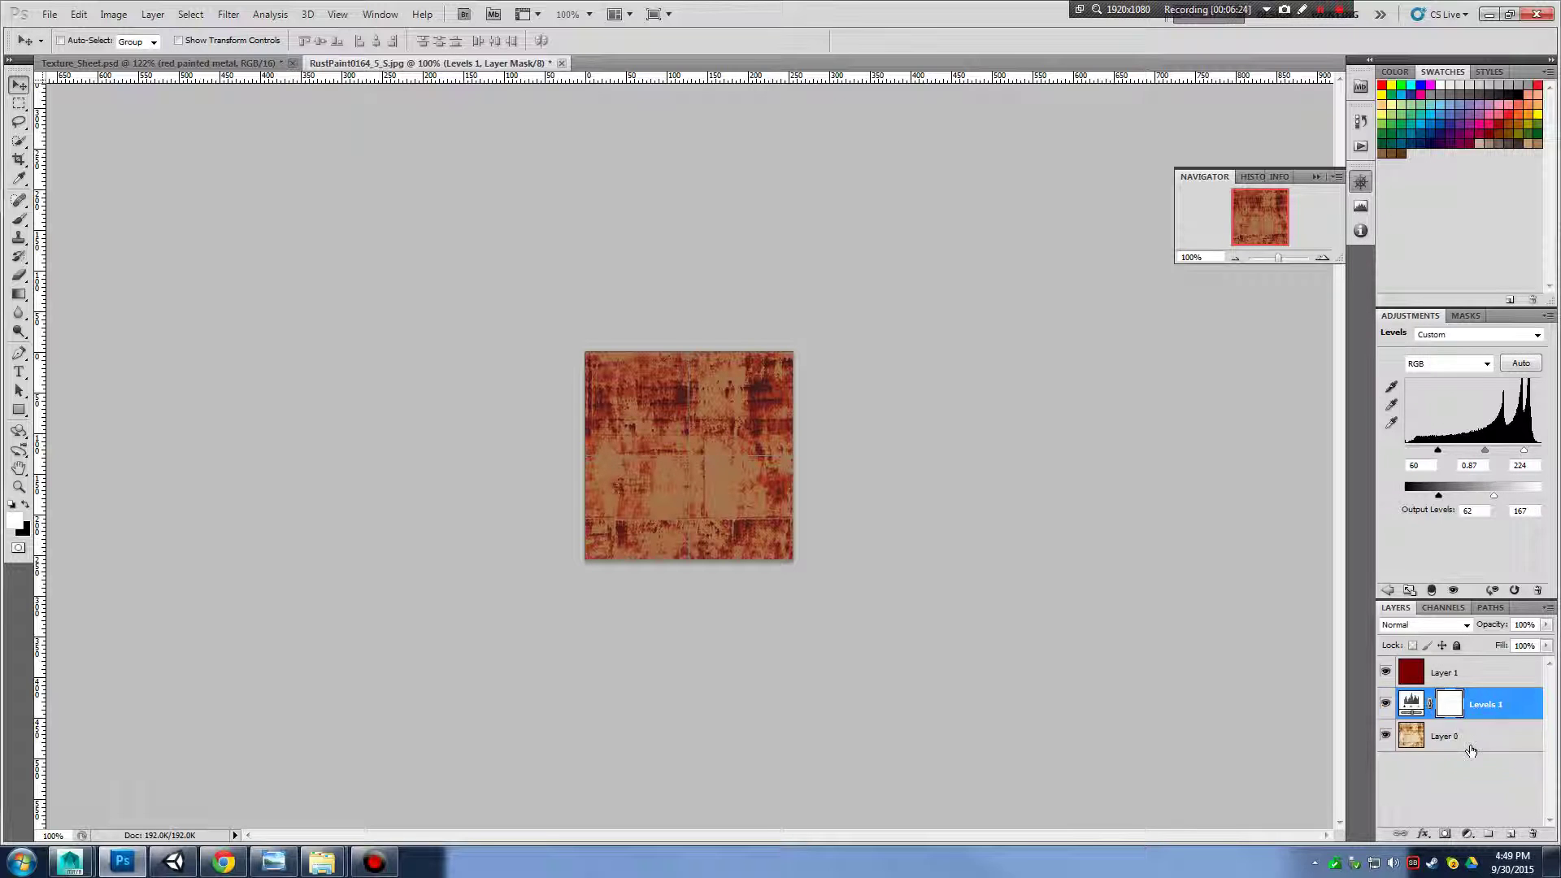
Add a Brightness/Contrast adjustment layer above the Levels layer with brightness -15 and contrast -14
click(1467, 834)
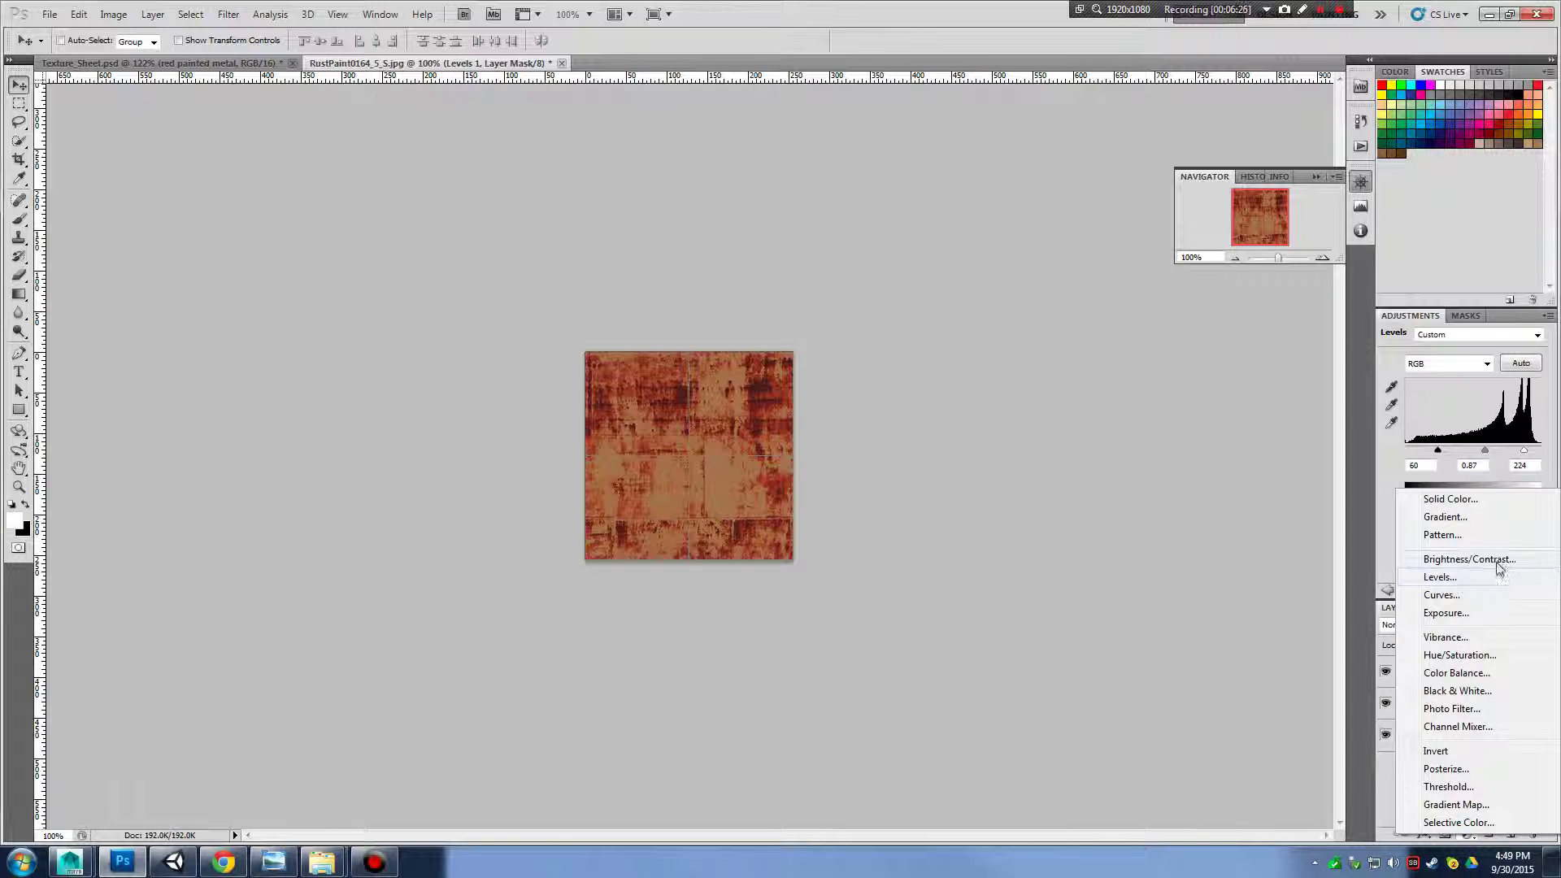
click(1479, 558)
mouse_move(1463, 406)
mouse_down()
mouse_move(1526, 411)
mouse_move(1407, 403)
mouse_move(1446, 407)
mouse_move(1442, 378)
mouse_move(1510, 408)
mouse_move(1441, 409)
mouse_up()
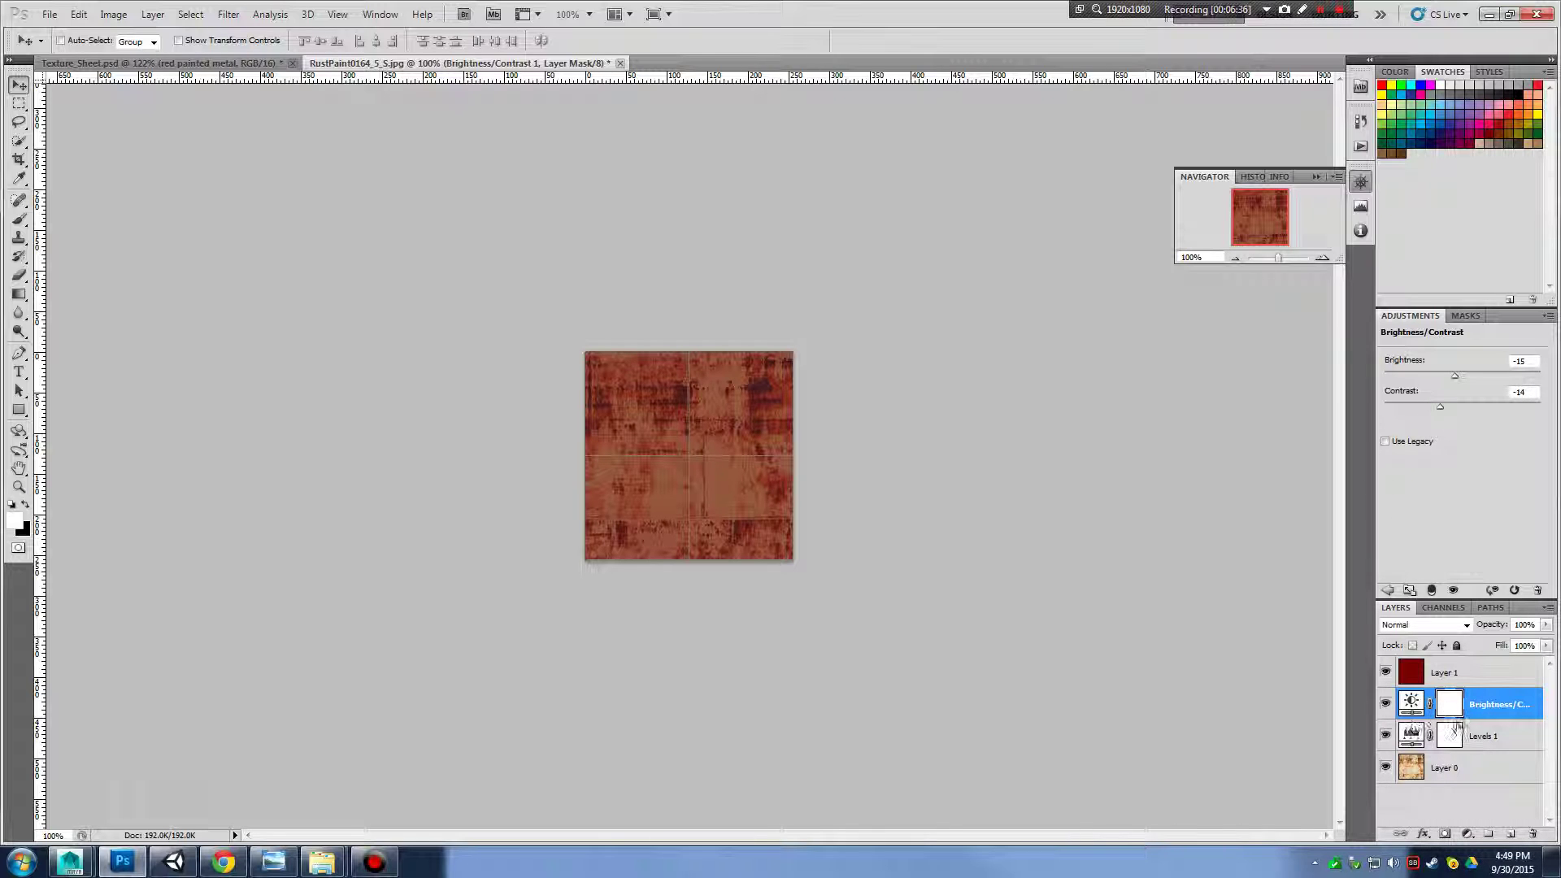
Add a Hue/Saturation adjustment layer at the top of the layer stack with hue -1, saturation -27 and lightness -12
click(1468, 835)
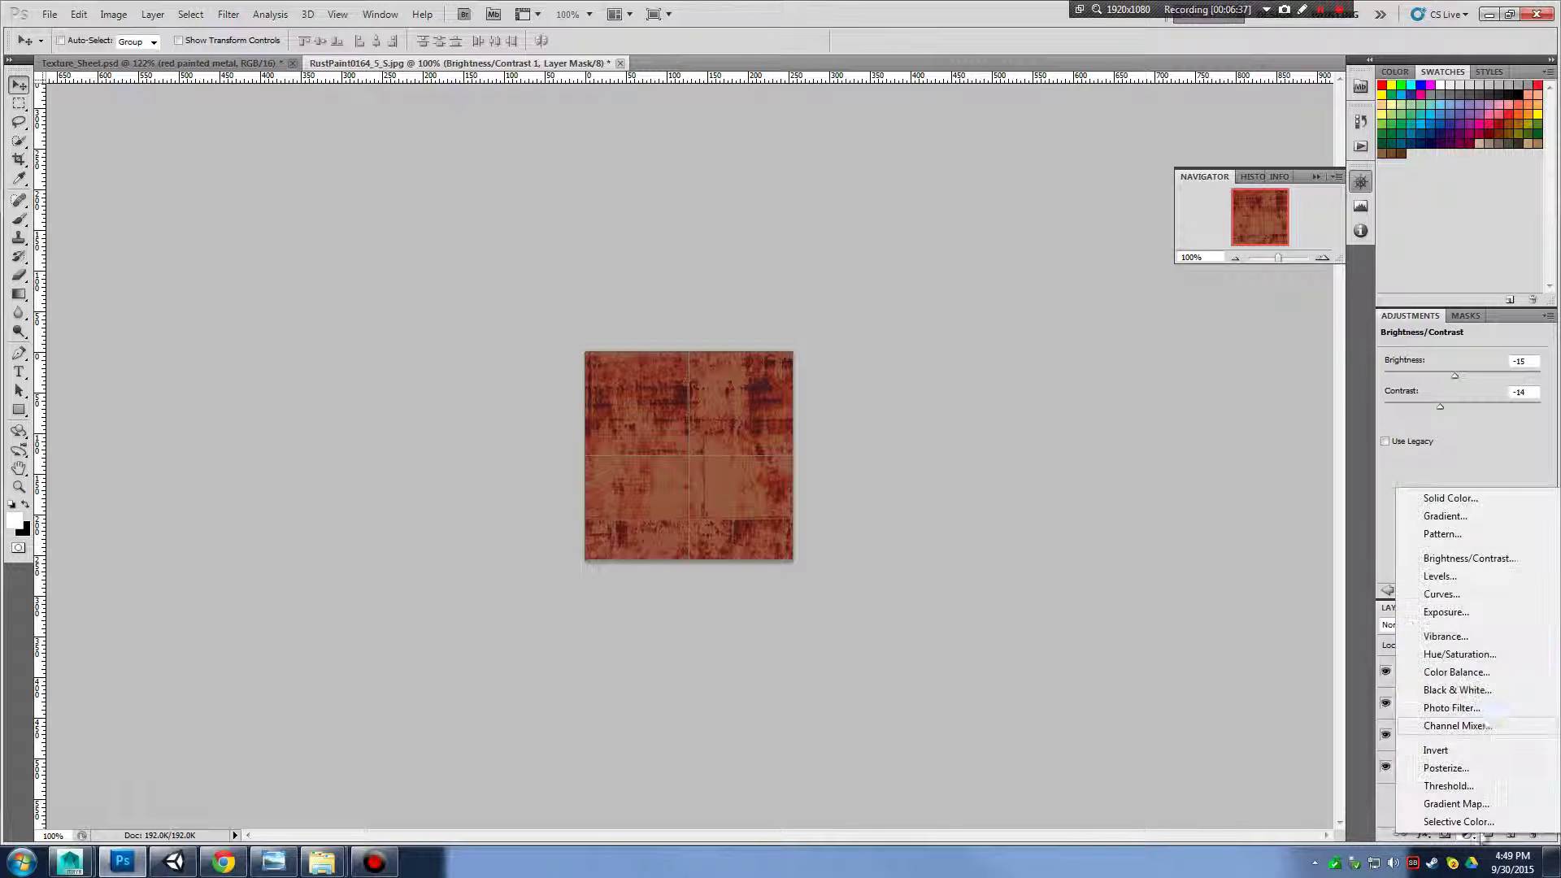
click(1459, 654)
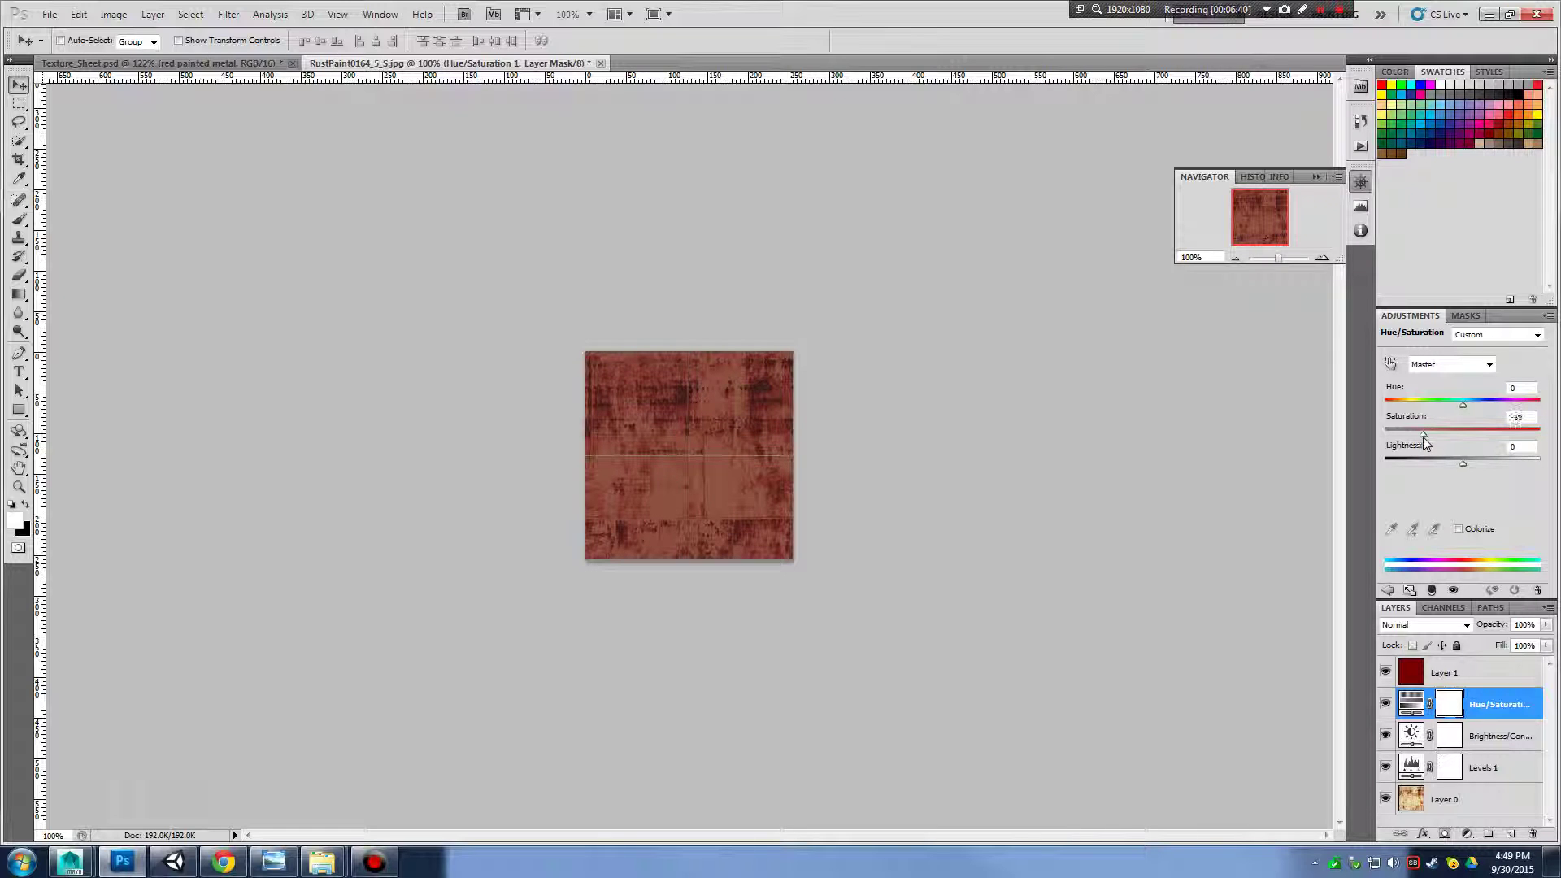
mouse_move(1423, 437)
mouse_down()
mouse_move(1455, 437)
mouse_move(1353, 439)
mouse_move(1439, 438)
mouse_up()
drag(1420, 695, 1423, 662)
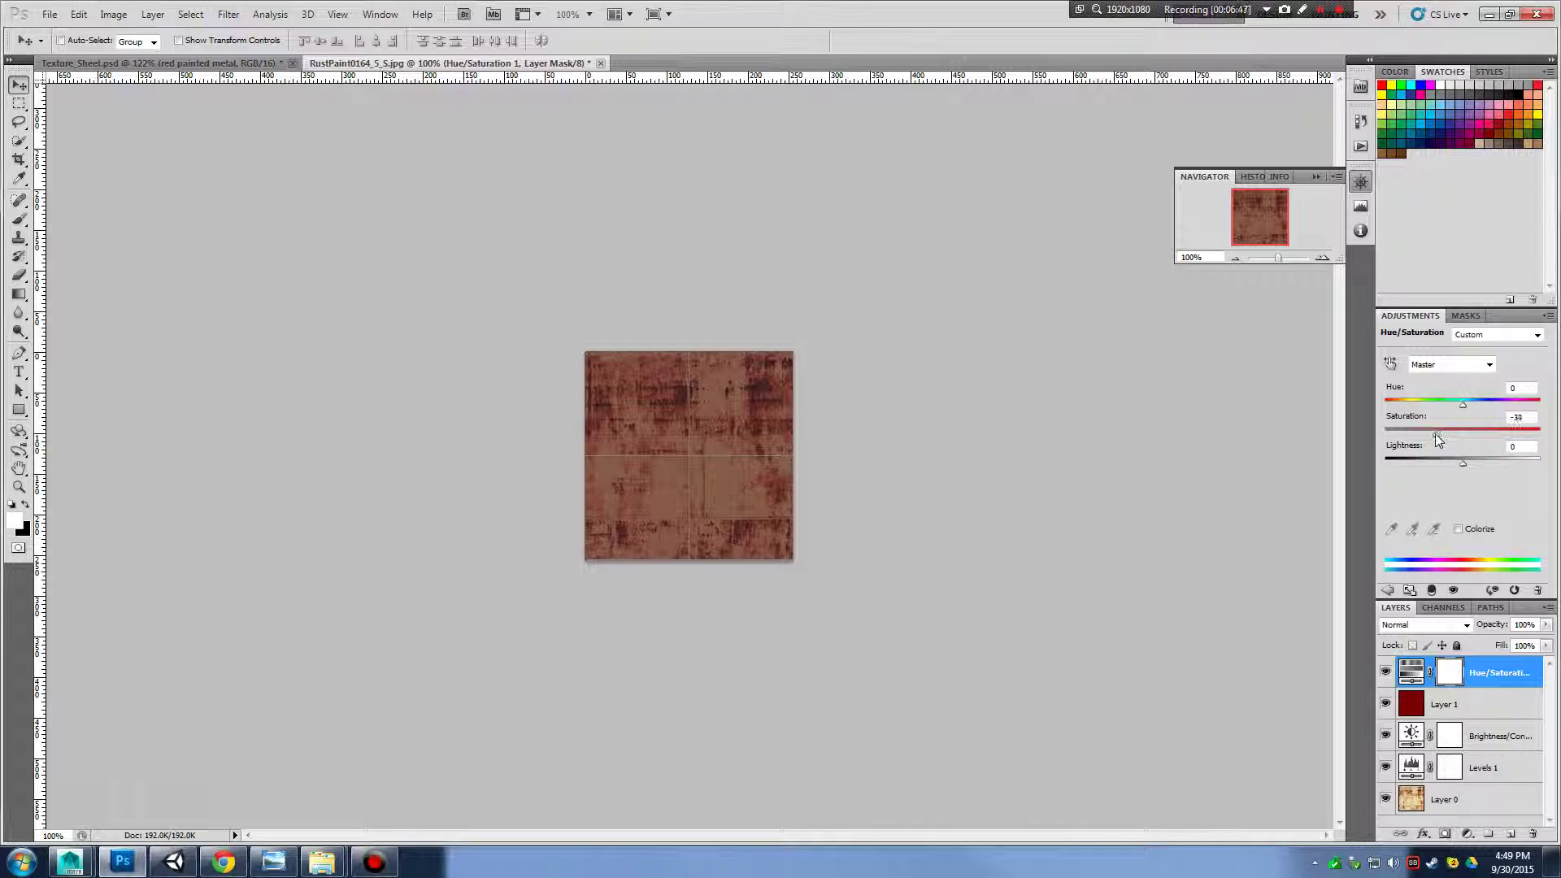
mouse_move(1435, 436)
mouse_down()
mouse_move(1400, 436)
mouse_move(1454, 436)
mouse_up()
drag(1470, 465, 1463, 414)
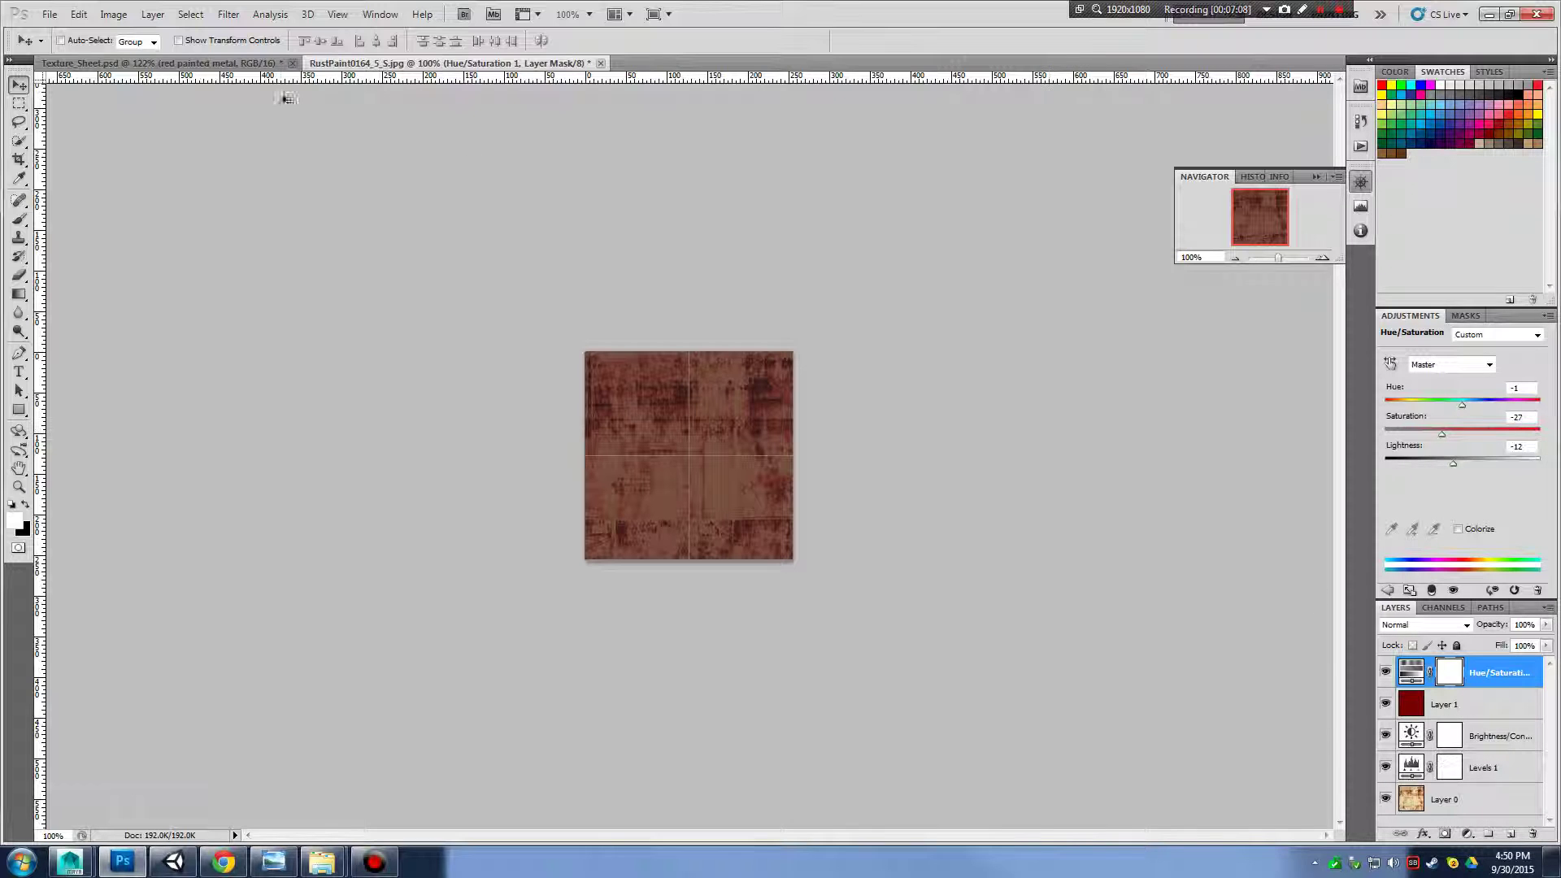
Flatten the rust paint image into a single Background layer
click(192, 14)
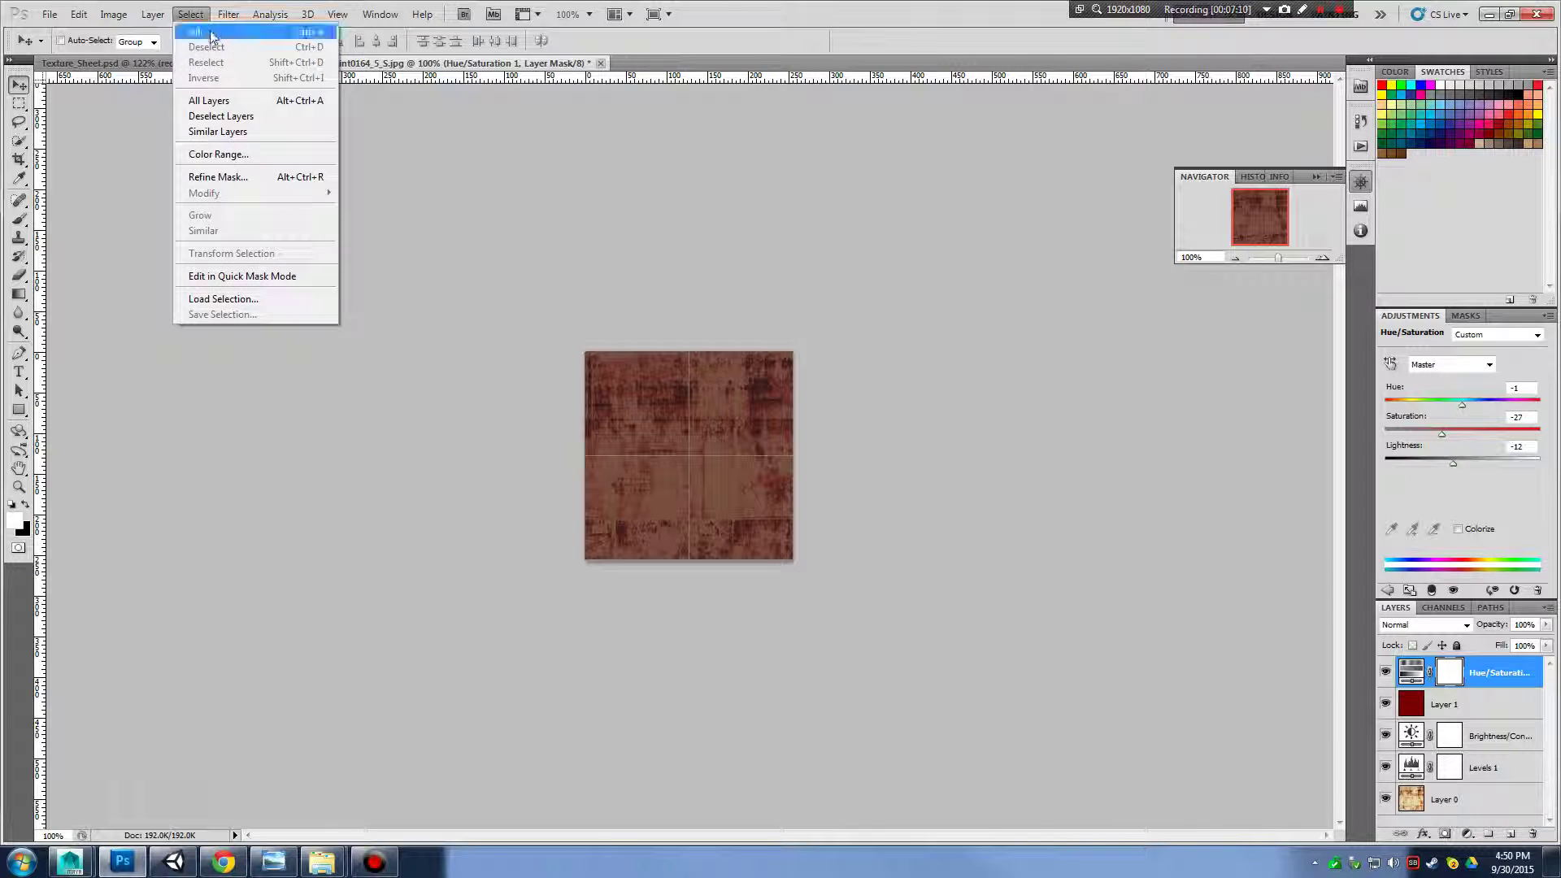
click(193, 15)
click(196, 18)
mouse_move(153, 14)
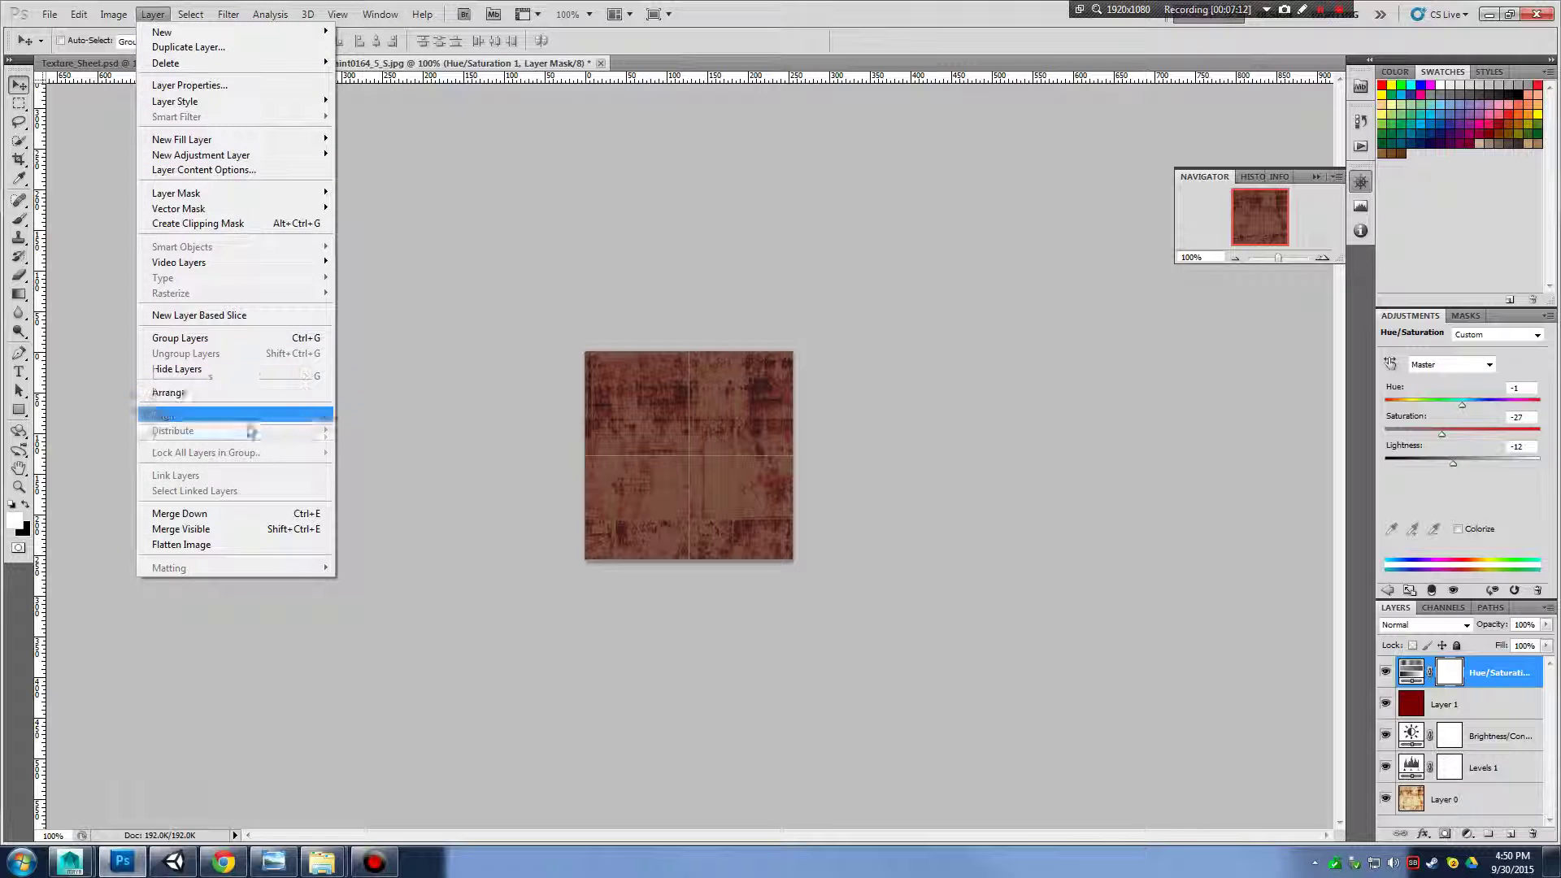
click(281, 552)
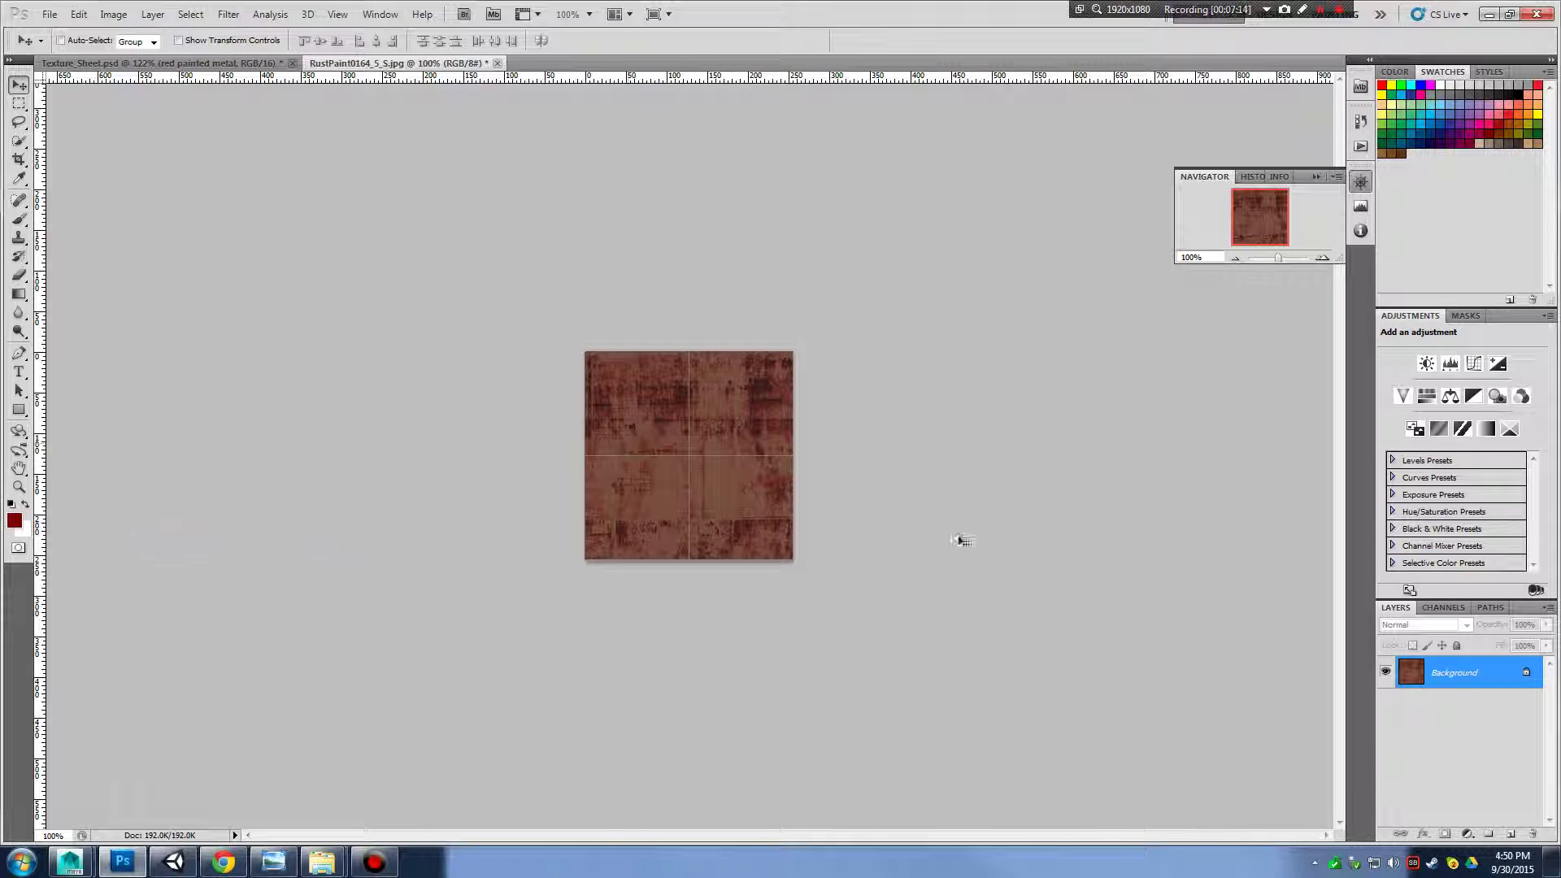
Convert the flattened rust image's Background to a normal layer and copy it over the old rust tile in Texture_Sheet.psd
double_click(1463, 676)
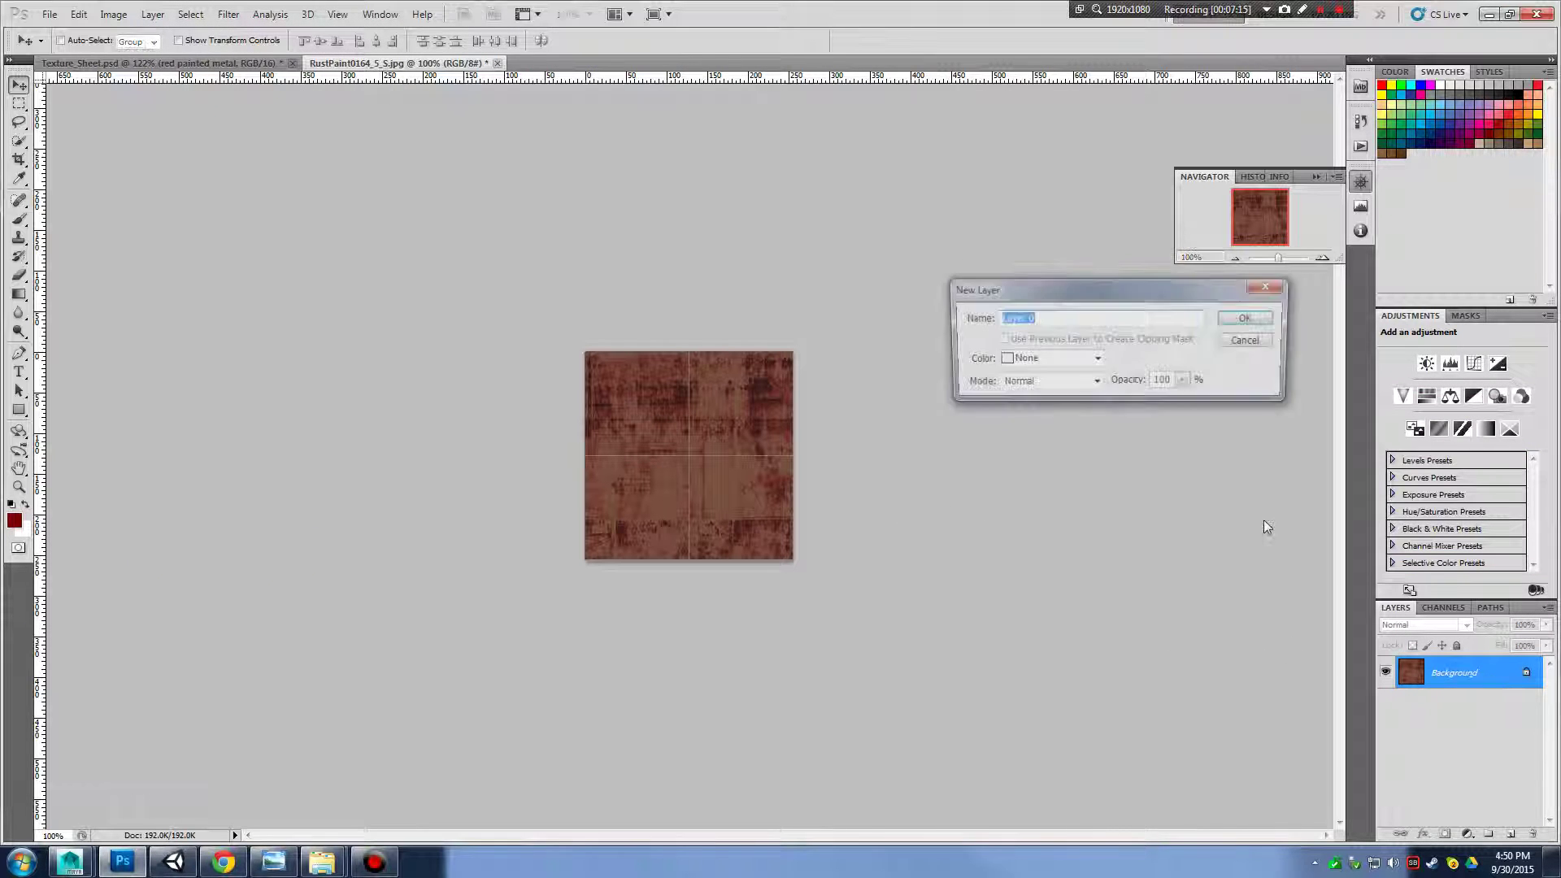
click(1249, 315)
key(ctrl+a)
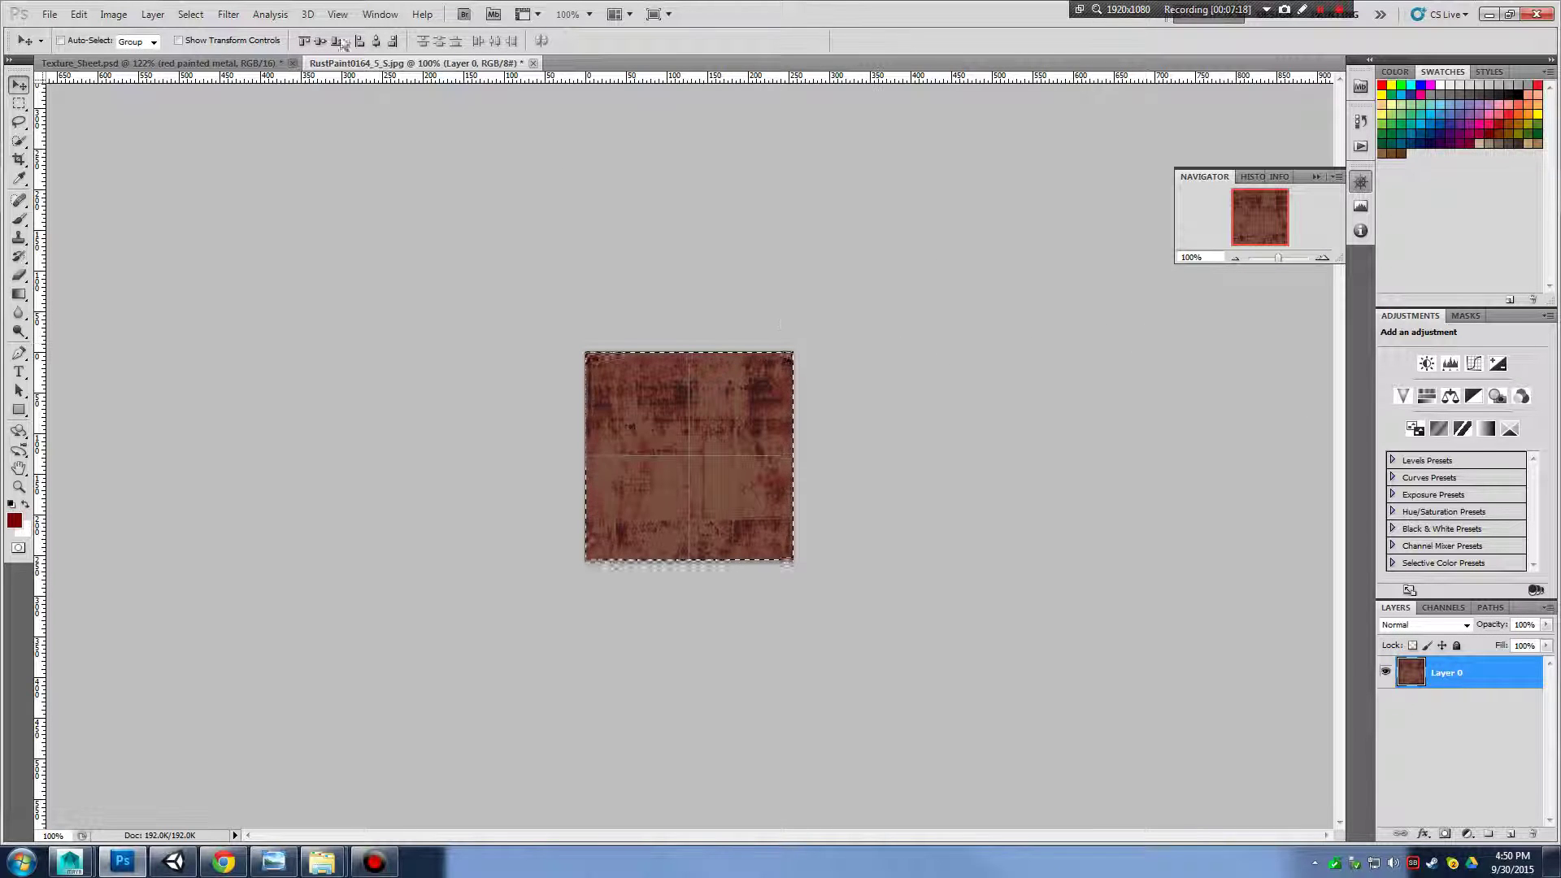
key(ctrl+c)
click(214, 64)
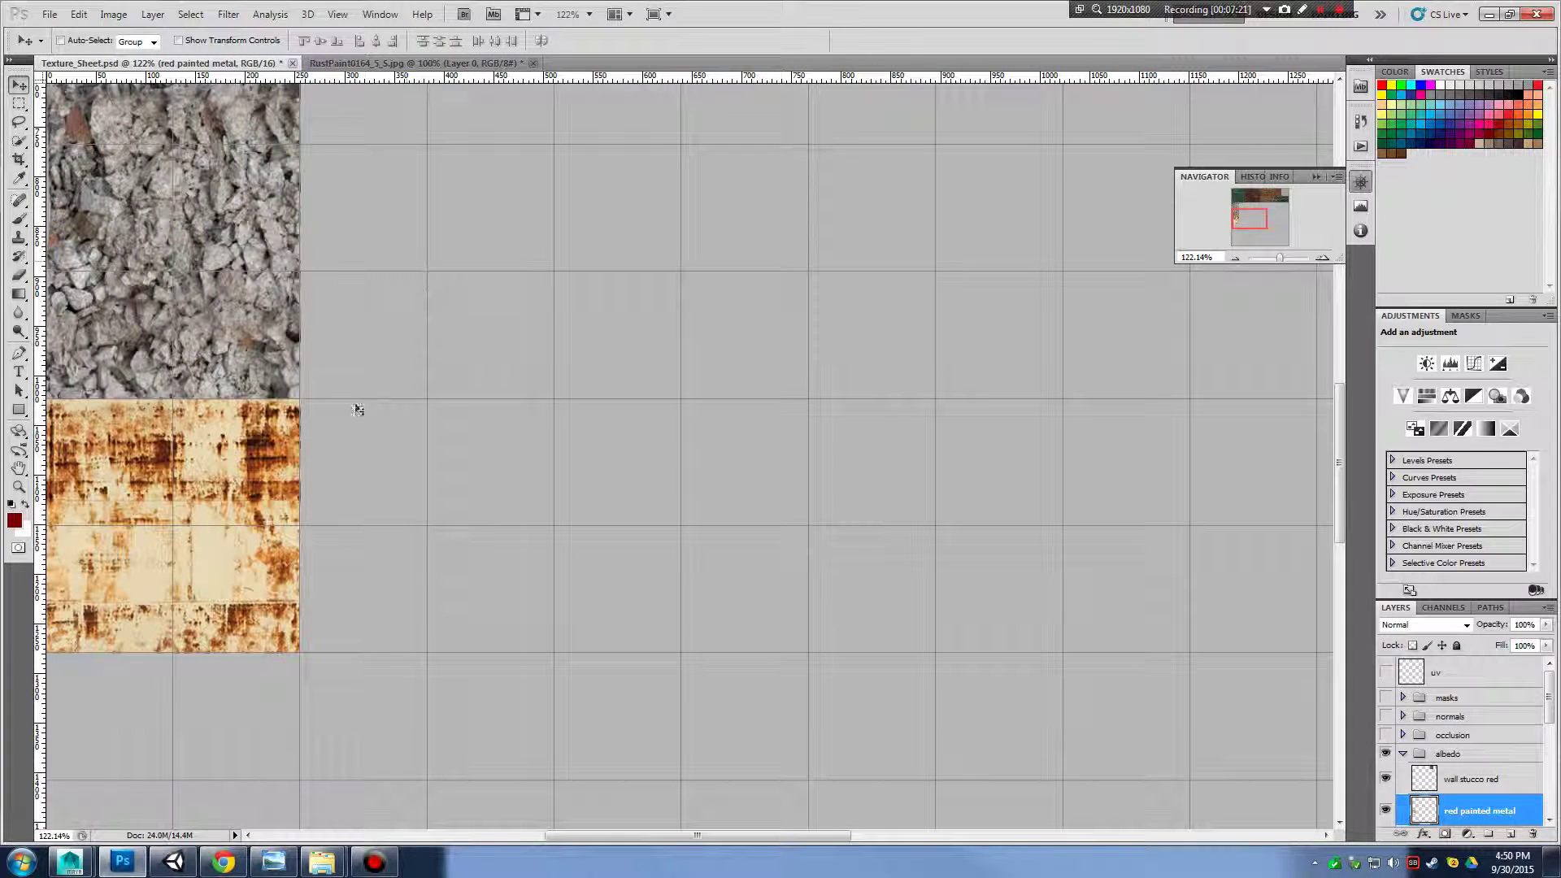
key(ctrl+v)
drag(681, 449, 165, 518)
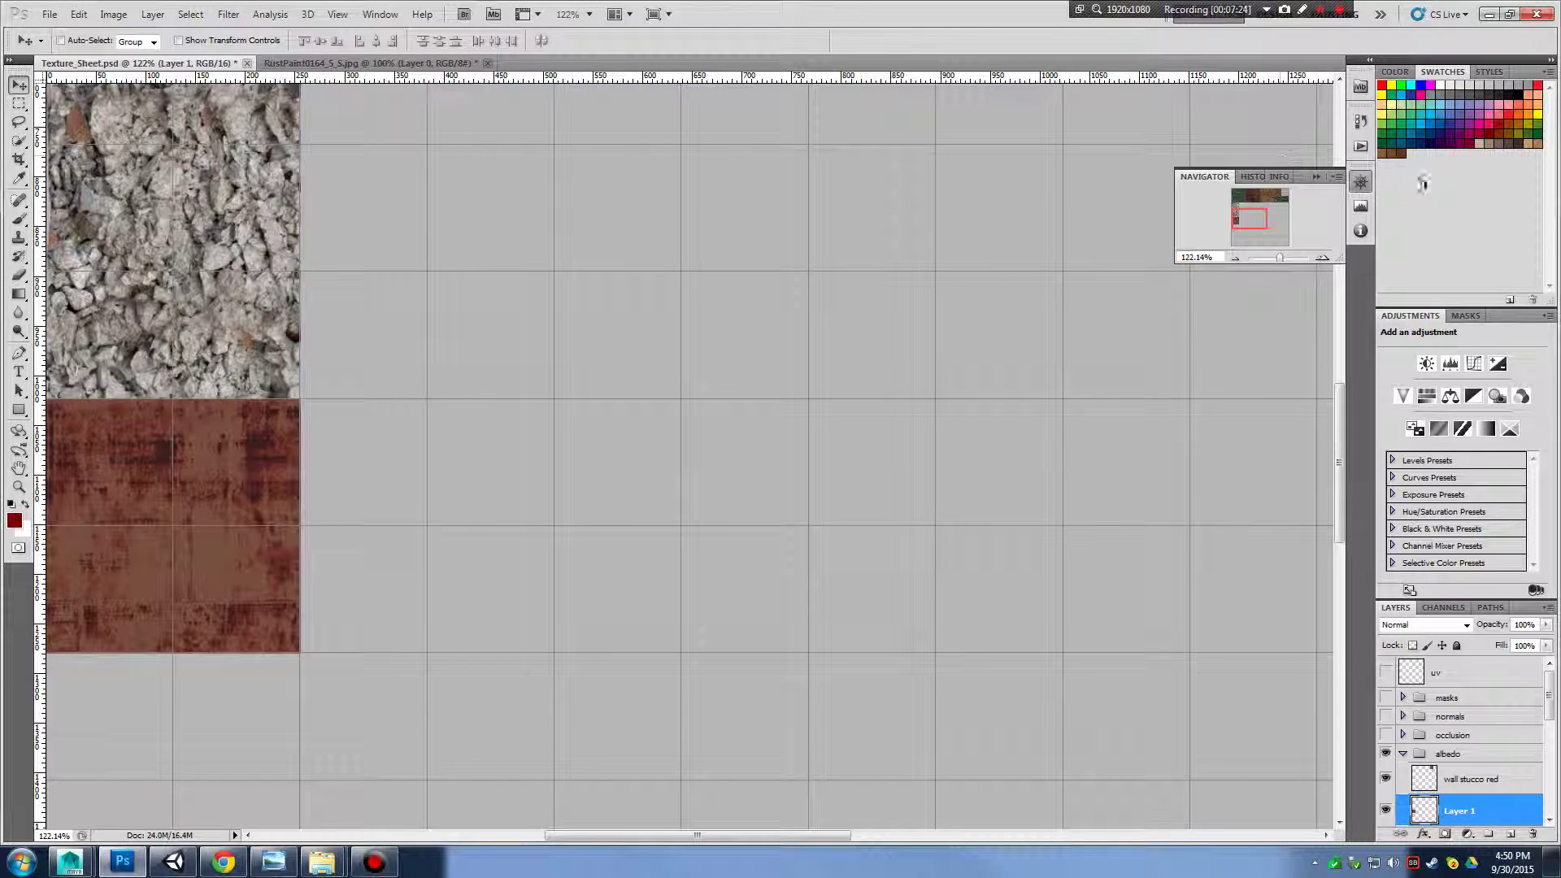
Name the pasted rust layer "red painted metal" and delete the old layer of that name beneath it
scroll(1475, 760, down, 3)
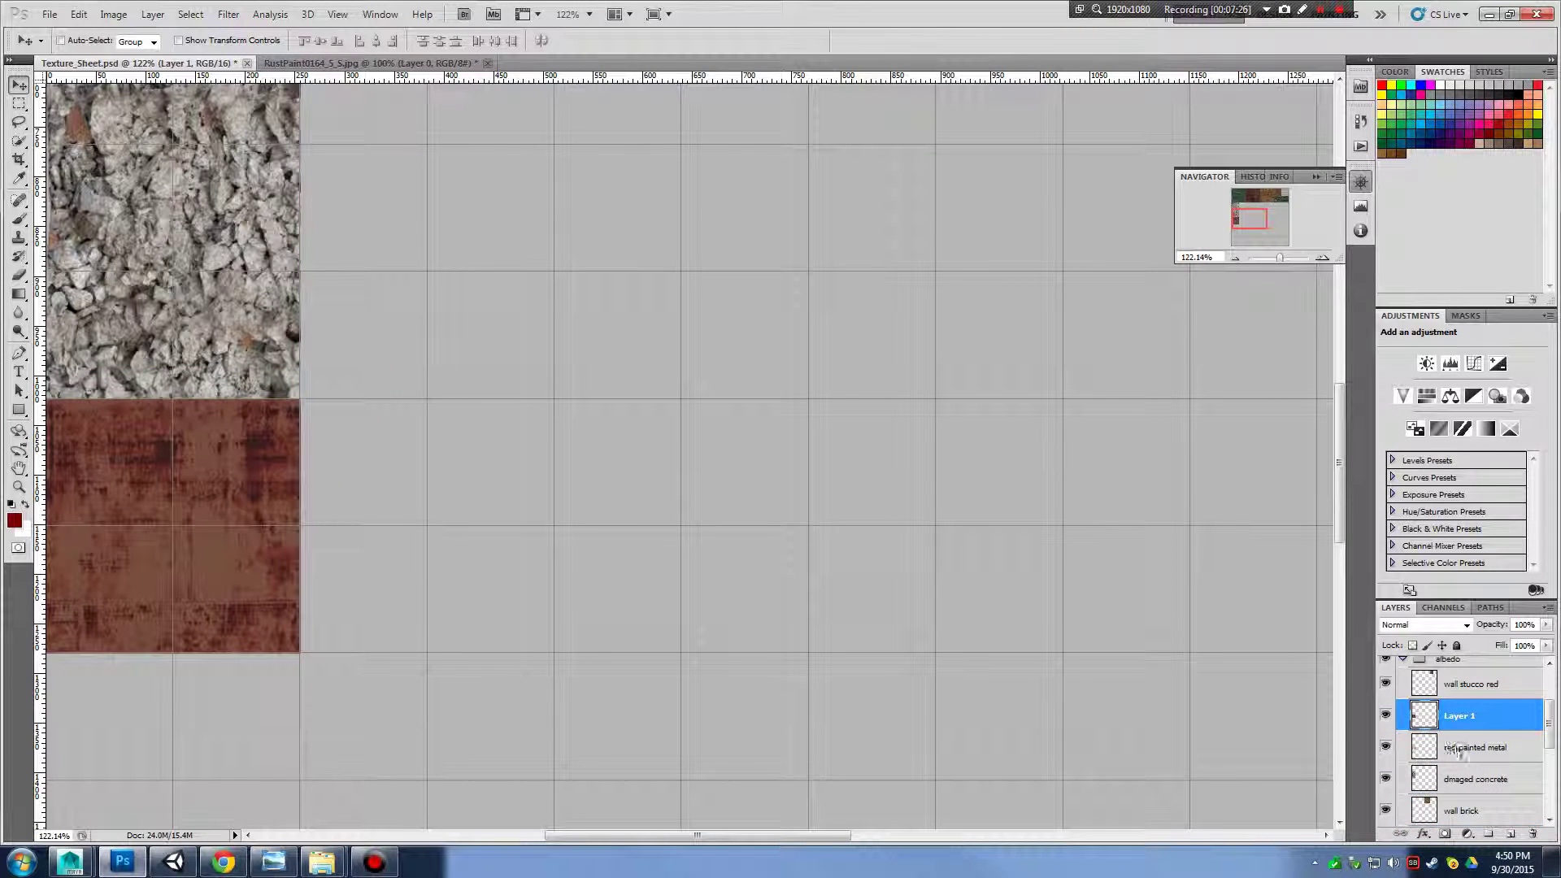
double_click(1459, 747)
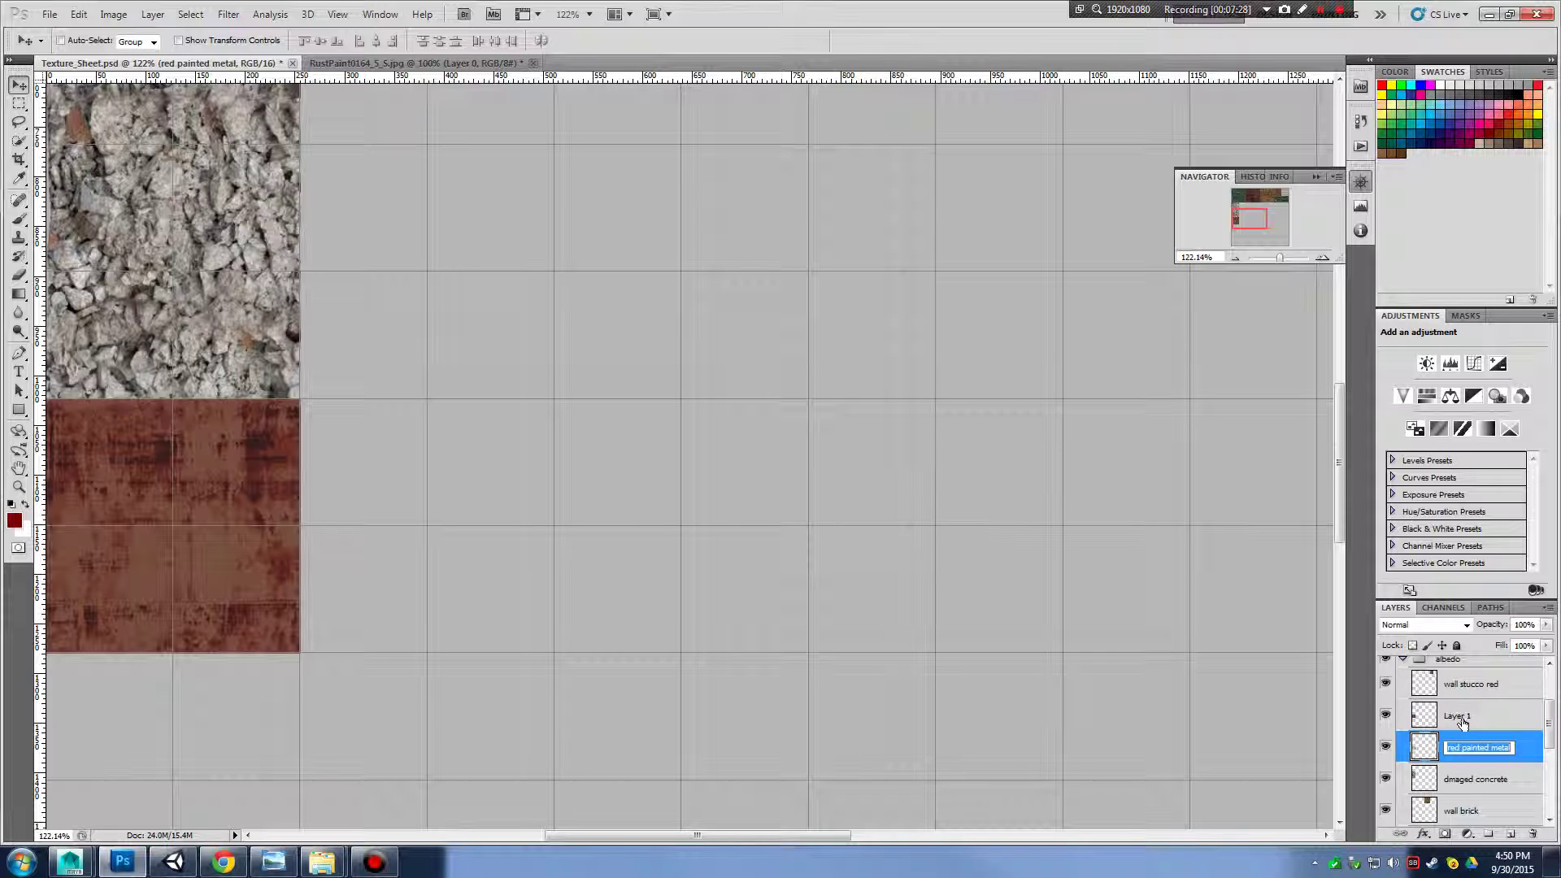
key(ctrl+c)
key(Return)
double_click(1458, 716)
key(ctrl+v)
click(1469, 749)
key(Delete)
Export the texture sheet as a PNG copy over the existing Tex_A file and save the Texture_Sheet document
drag(1280, 259, 1275, 259)
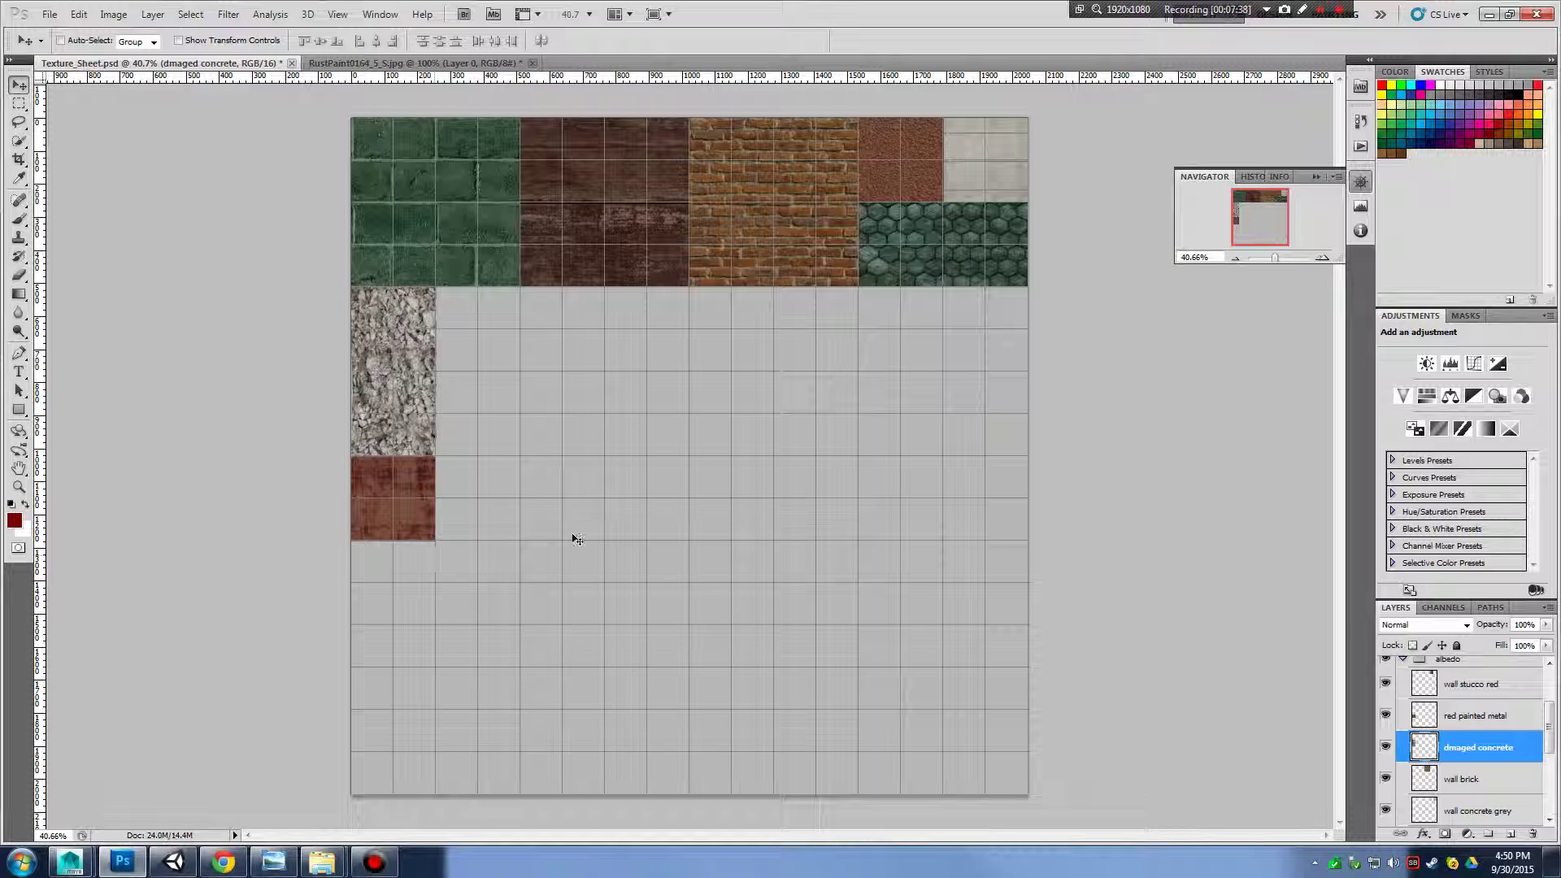
click(49, 14)
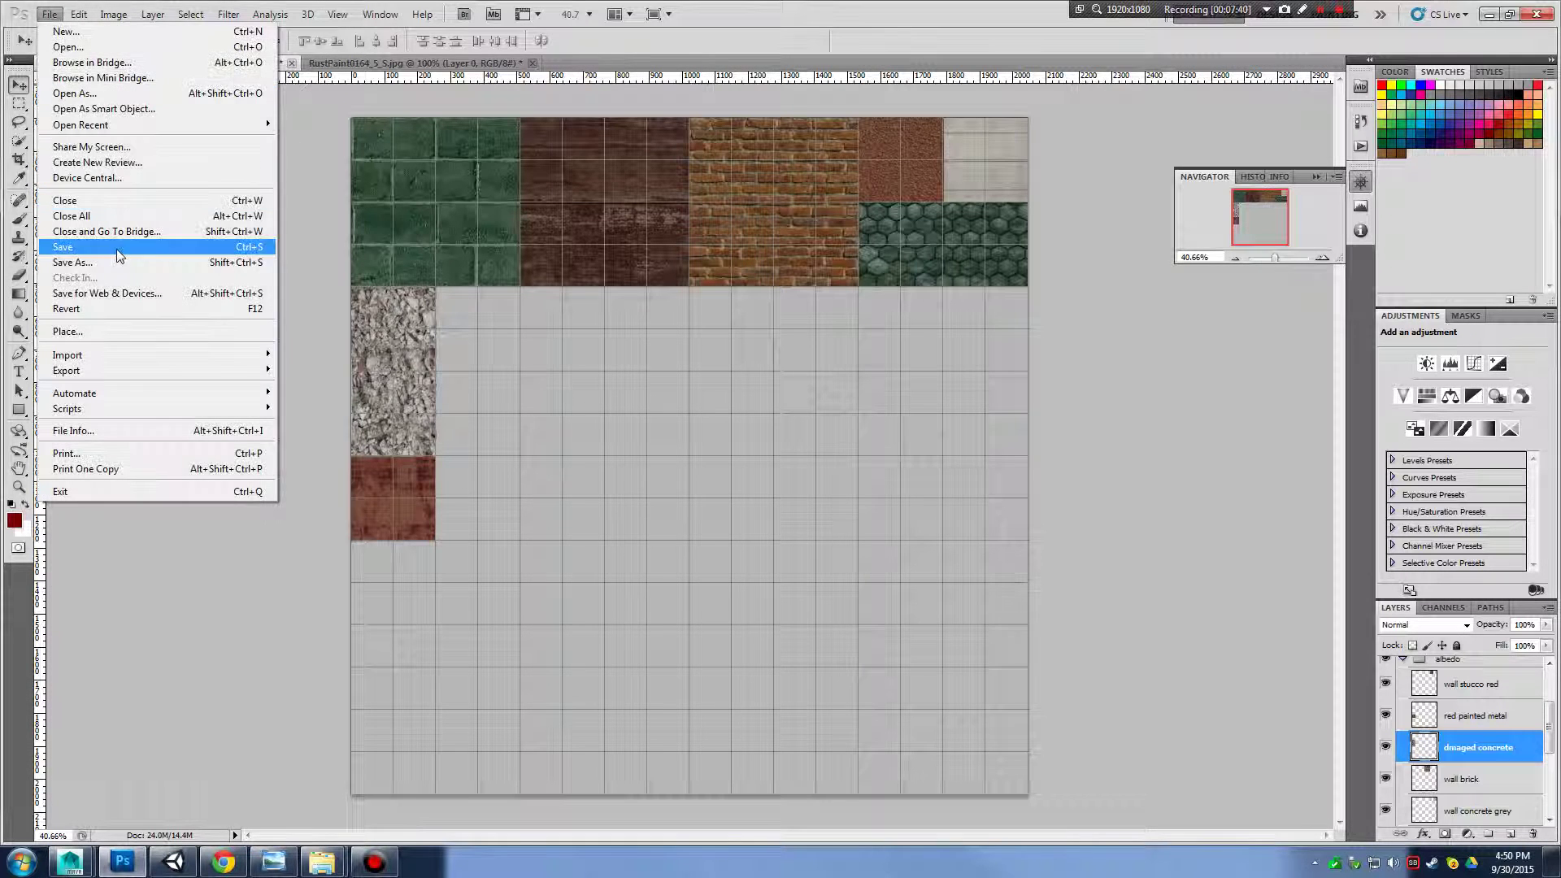
click(136, 263)
click(800, 427)
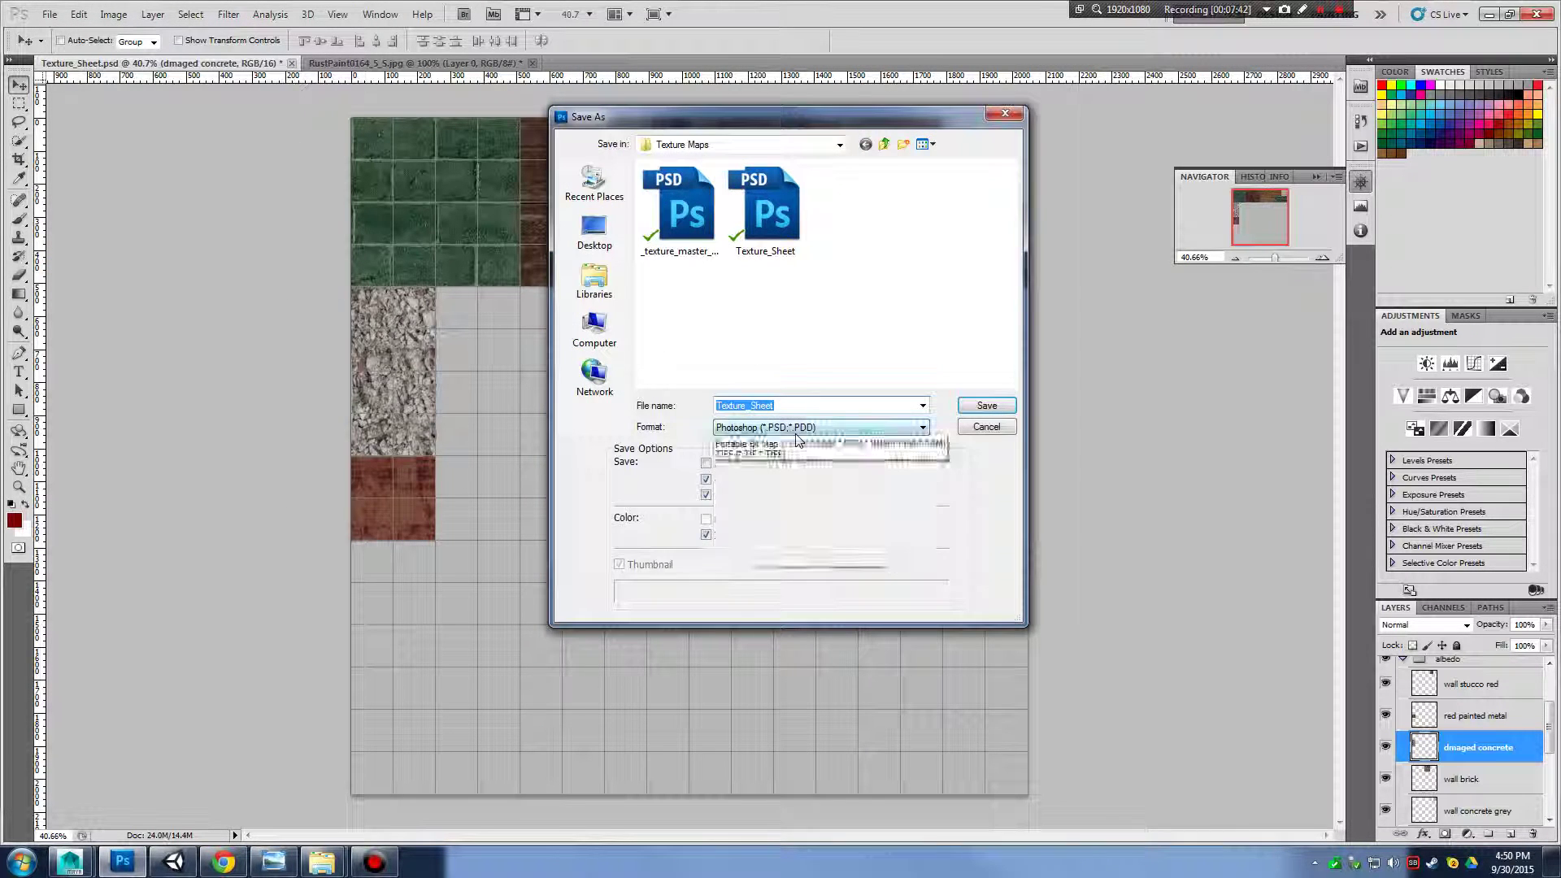
click(764, 527)
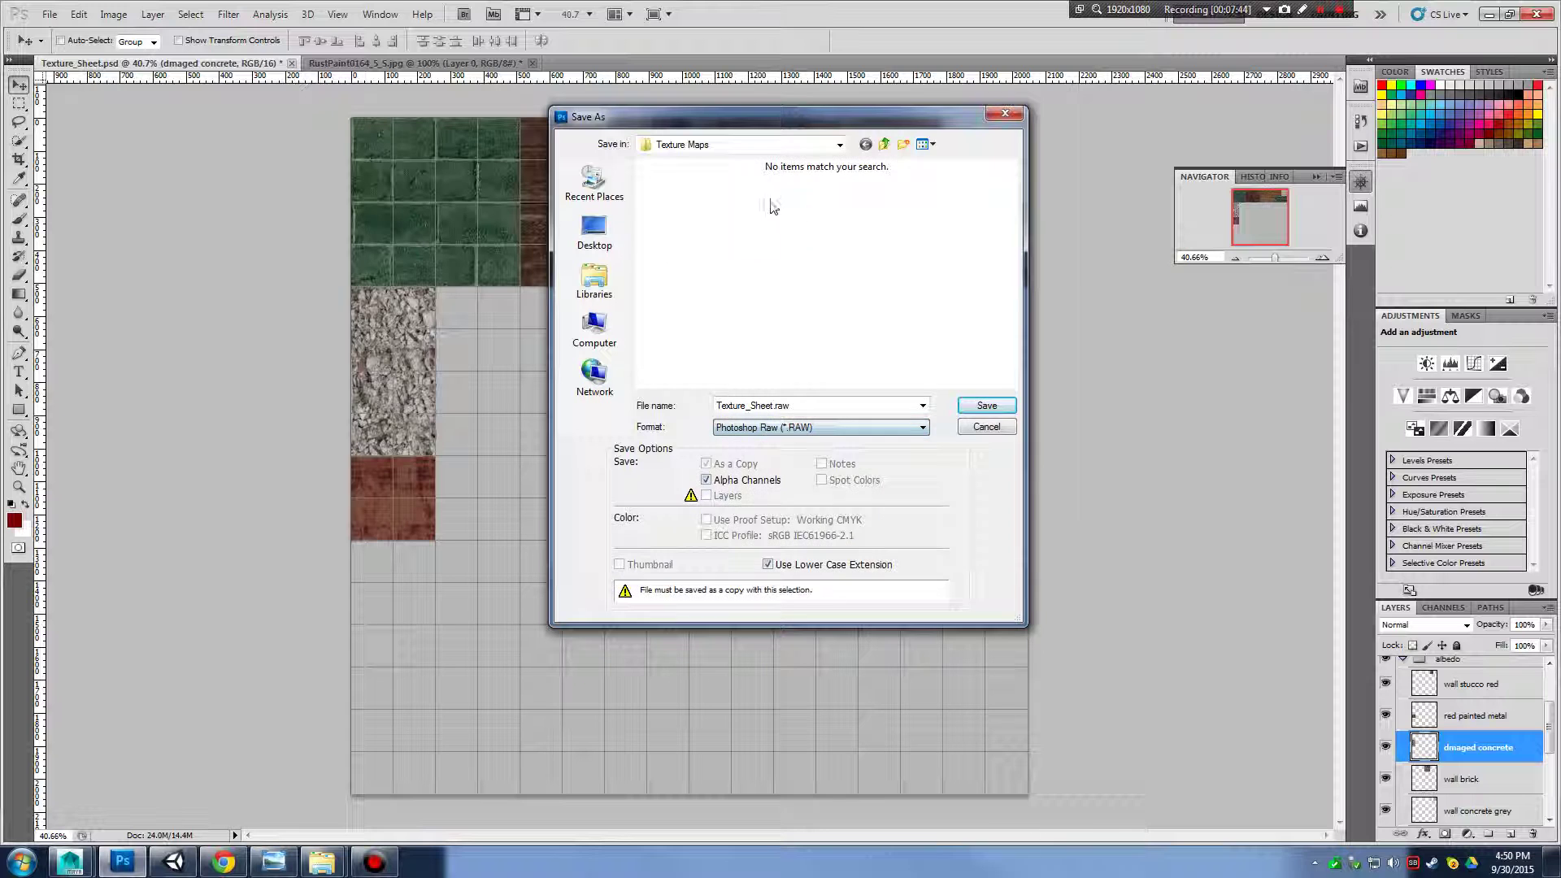
click(801, 427)
click(778, 537)
click(680, 205)
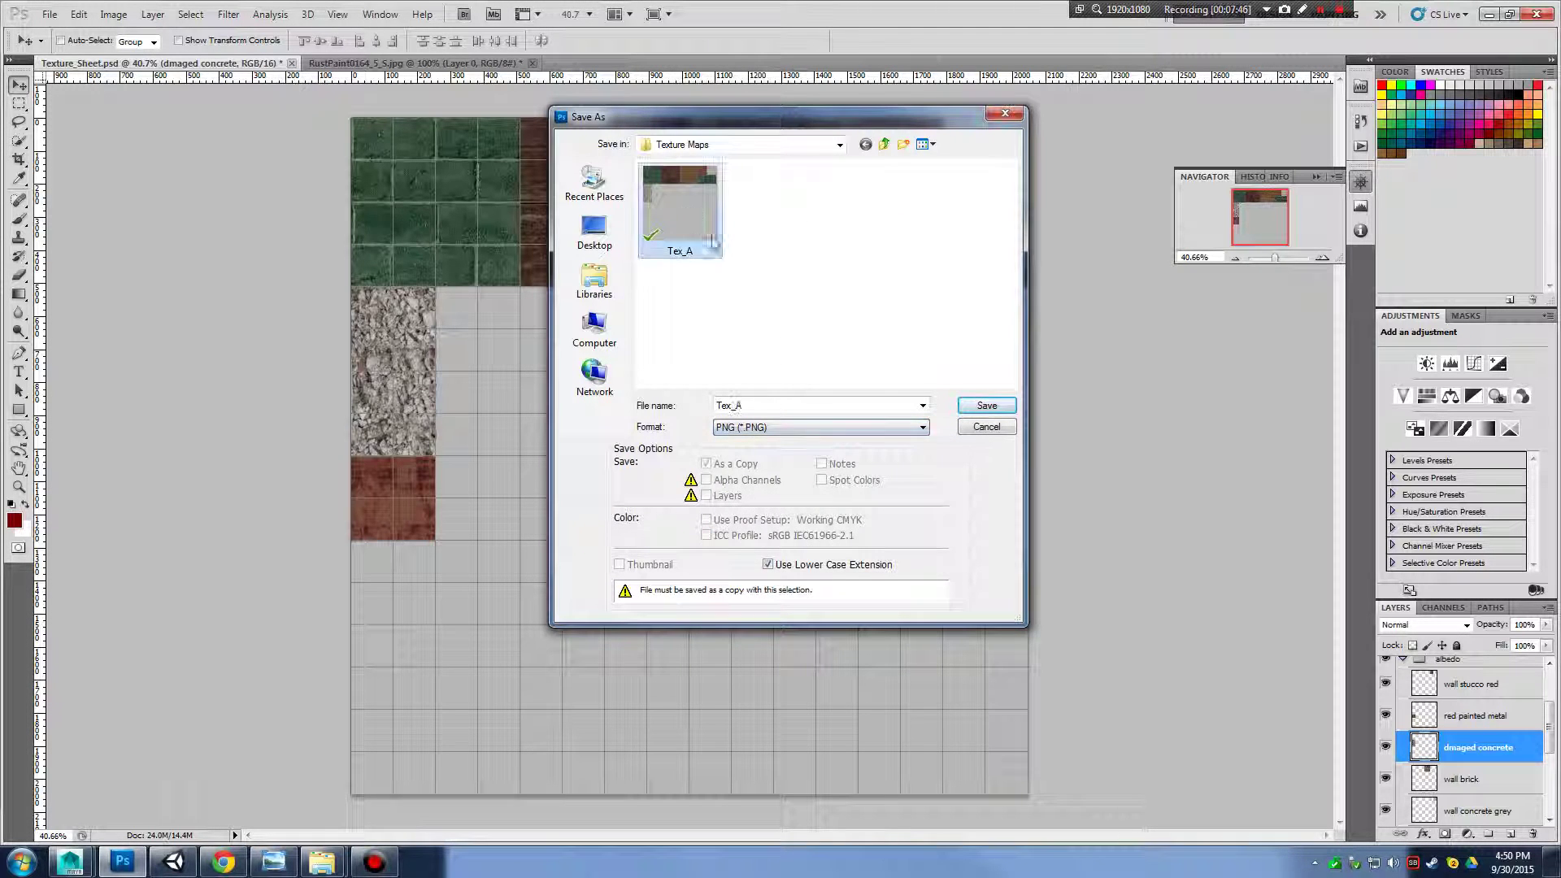
click(986, 406)
click(749, 323)
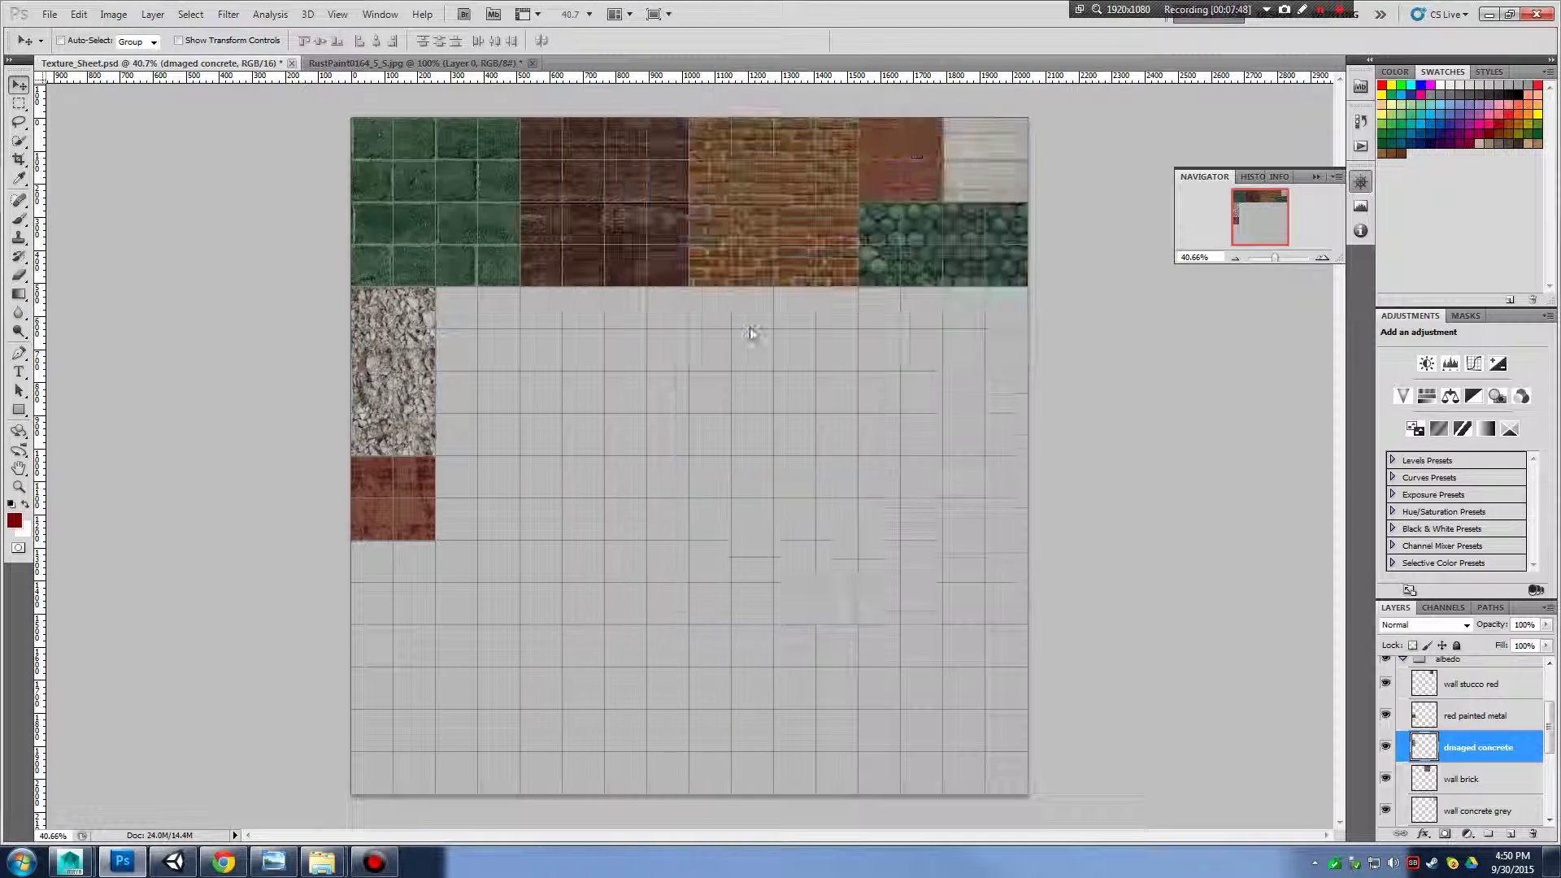
click(860, 290)
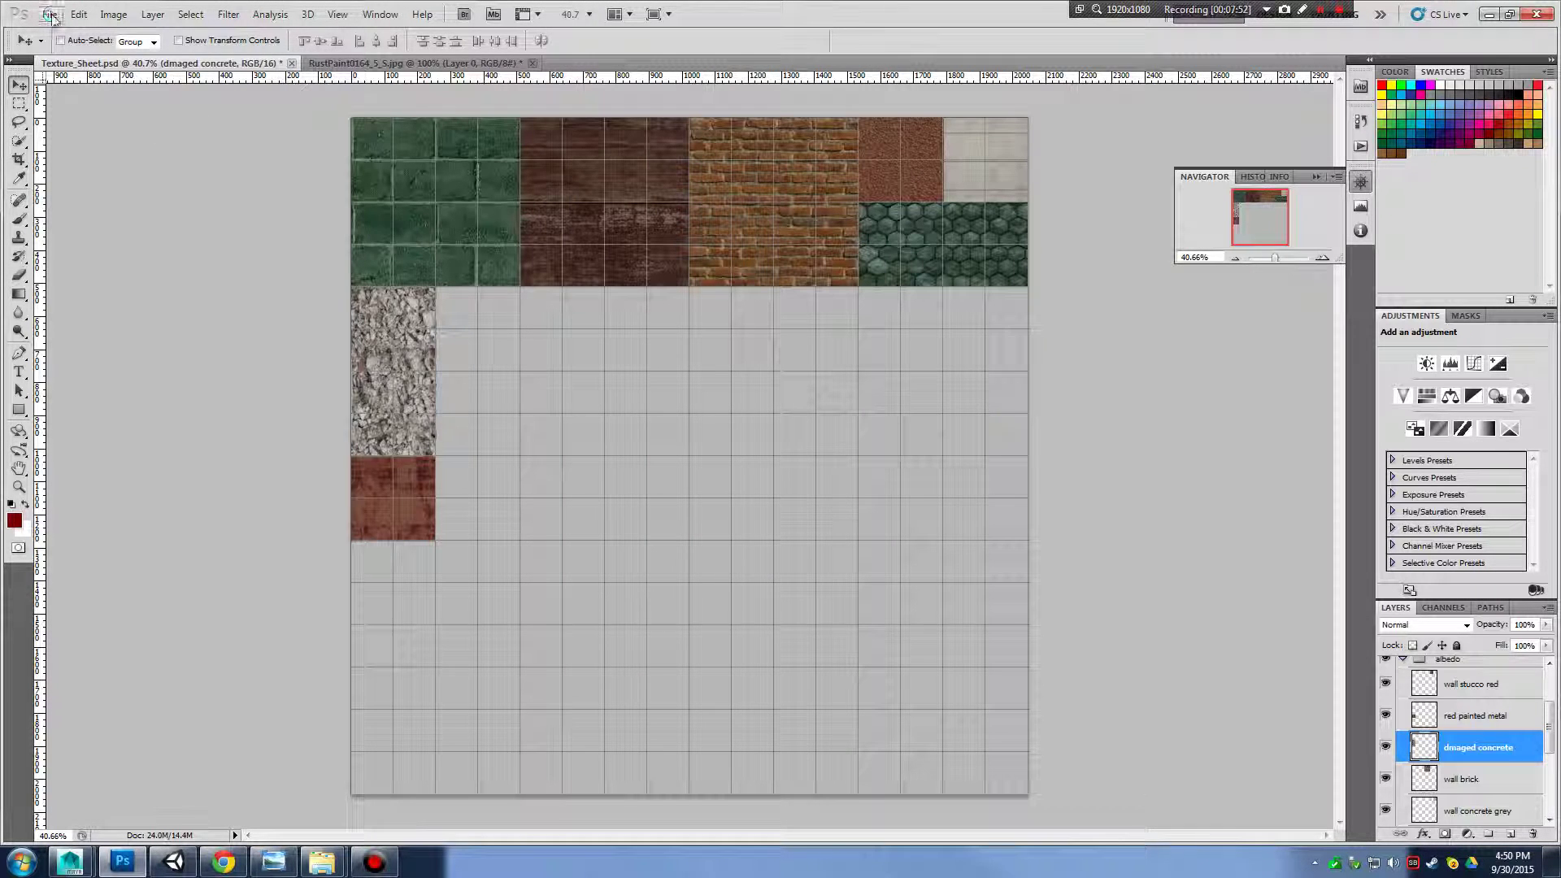
click(51, 14)
click(124, 246)
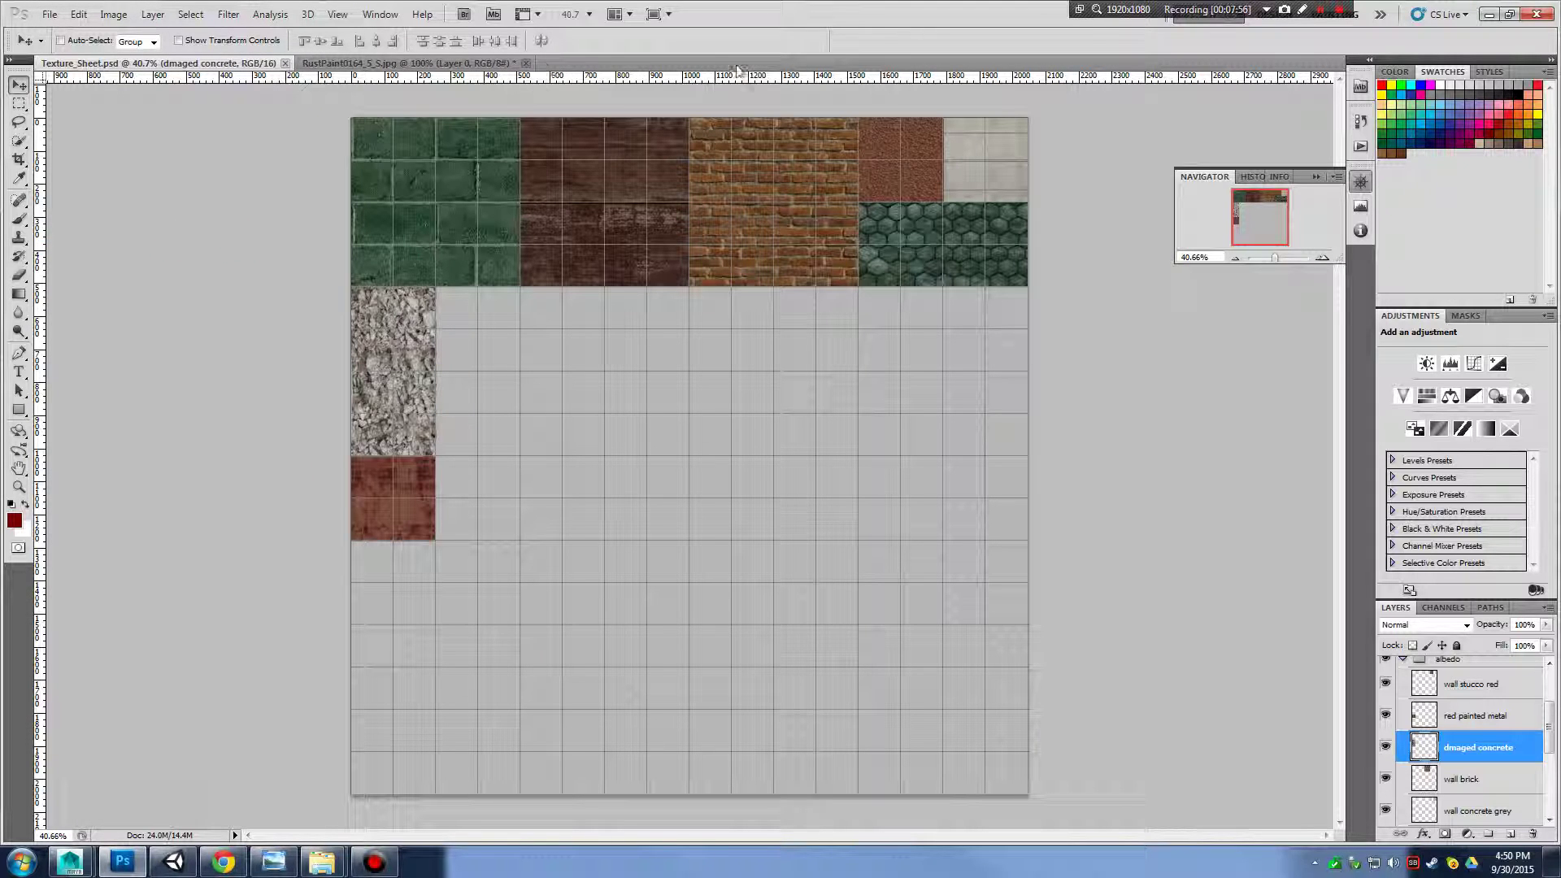
Close the Downloads folder window and switch to the level01_002 scene in Maya
click(1488, 15)
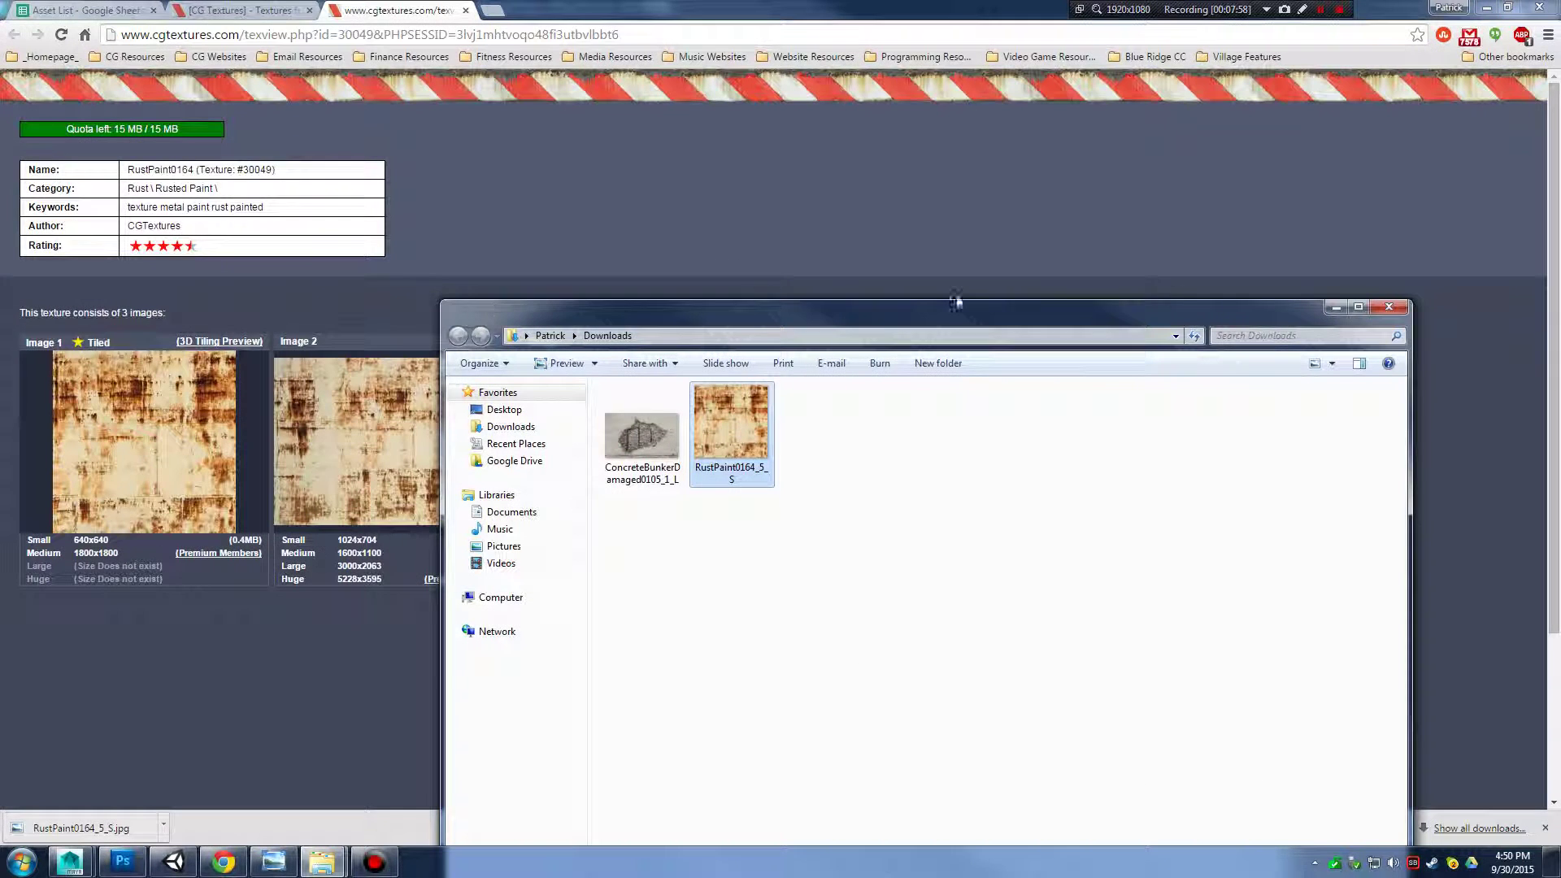
click(1388, 307)
click(1486, 8)
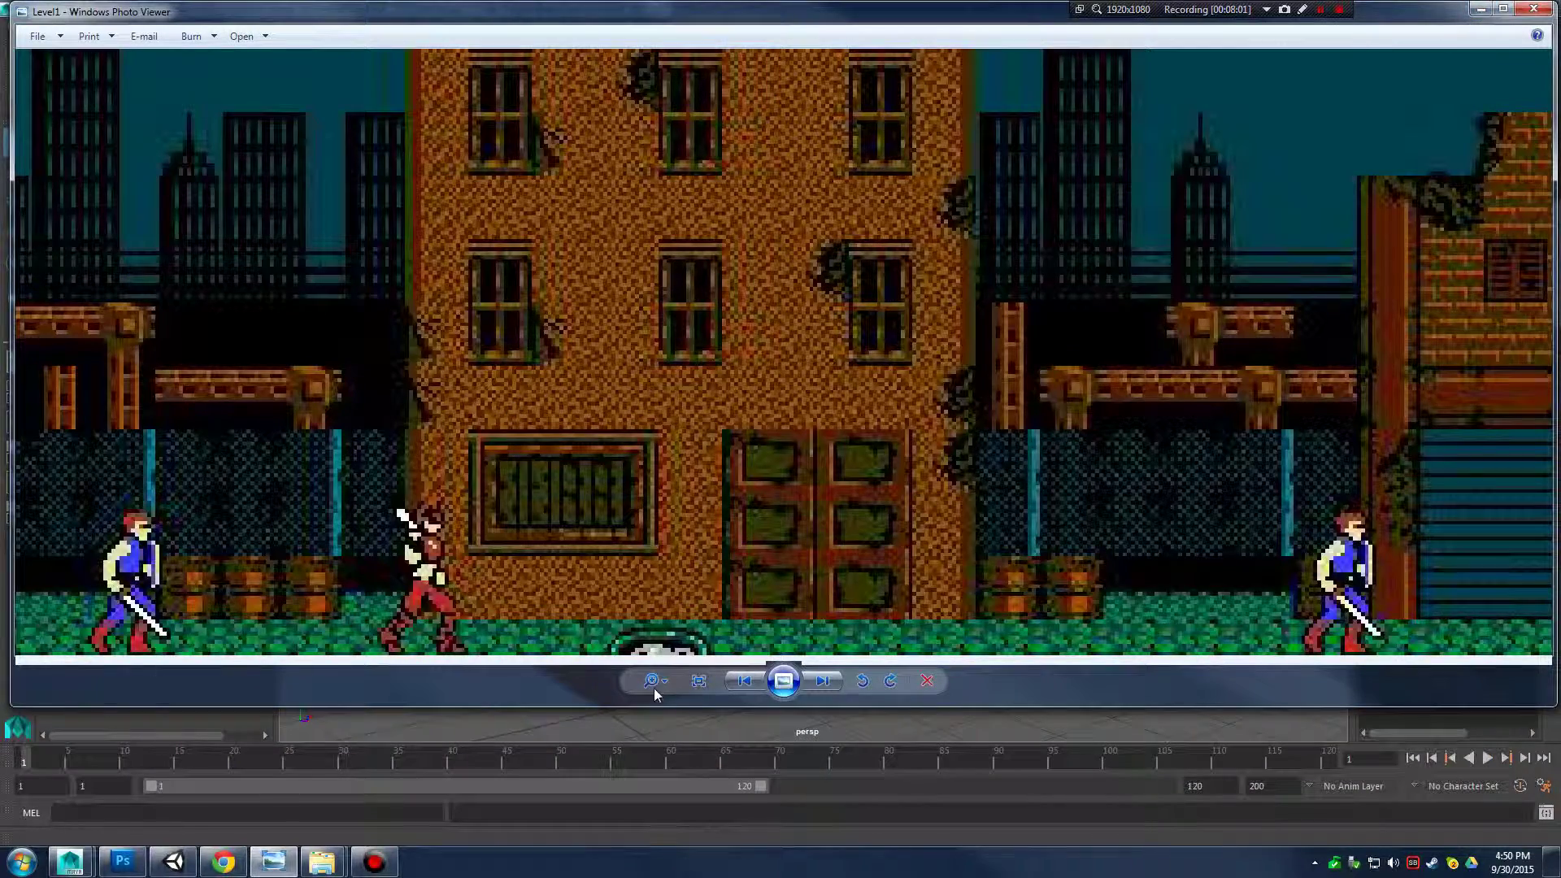
click(1482, 8)
Examine the selected stucco building block and its chipped edges from several angles
click(613, 374)
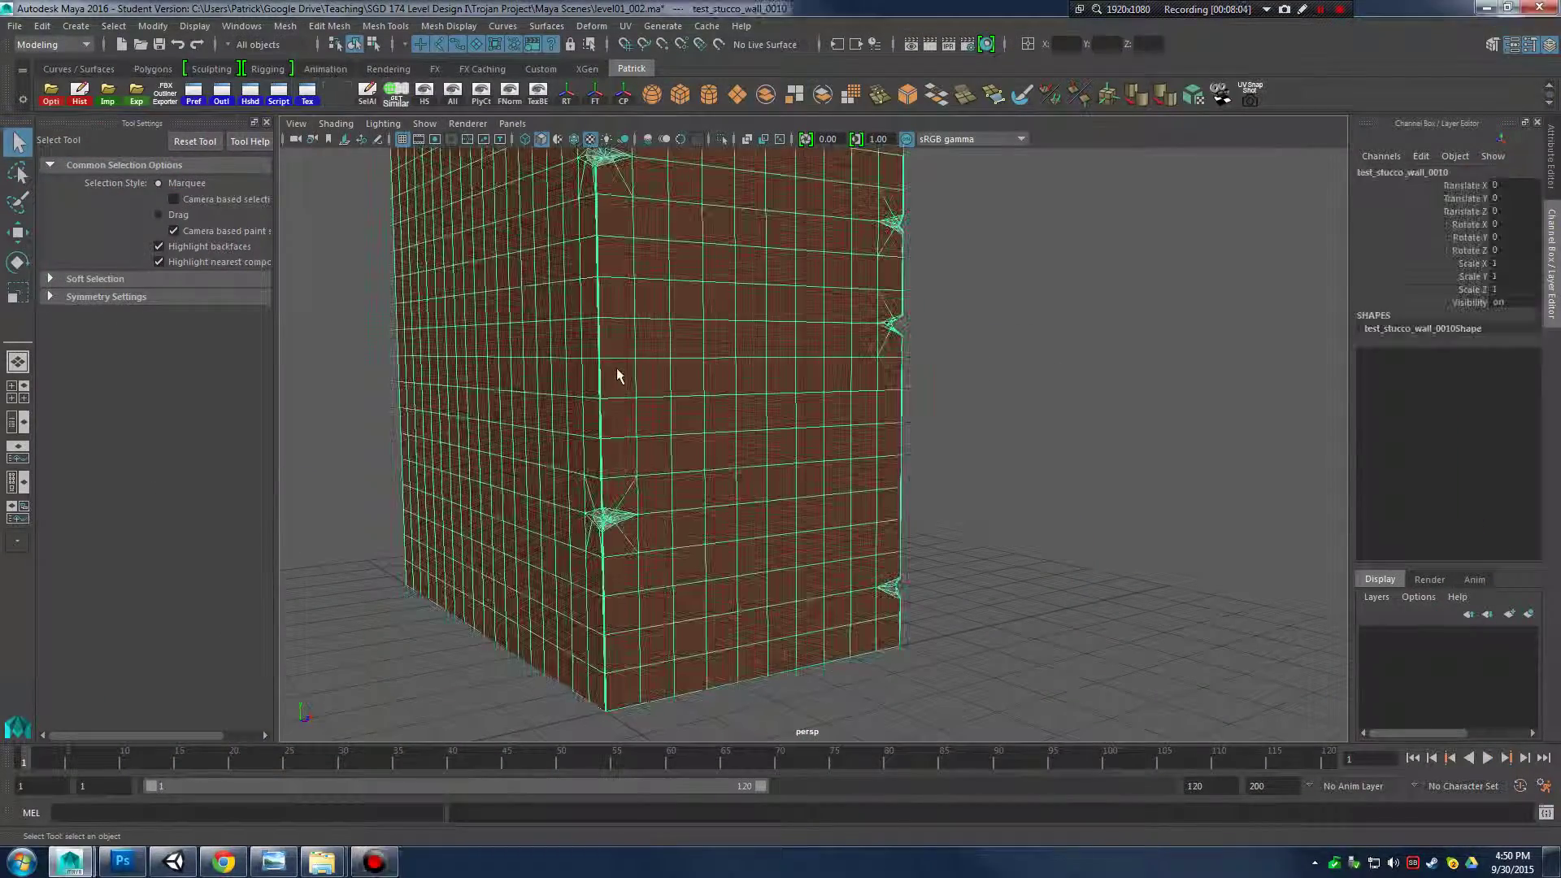
alt+drag(613, 373, 1027, 352)
alt+middle_drag(1027, 351, 1077, 364)
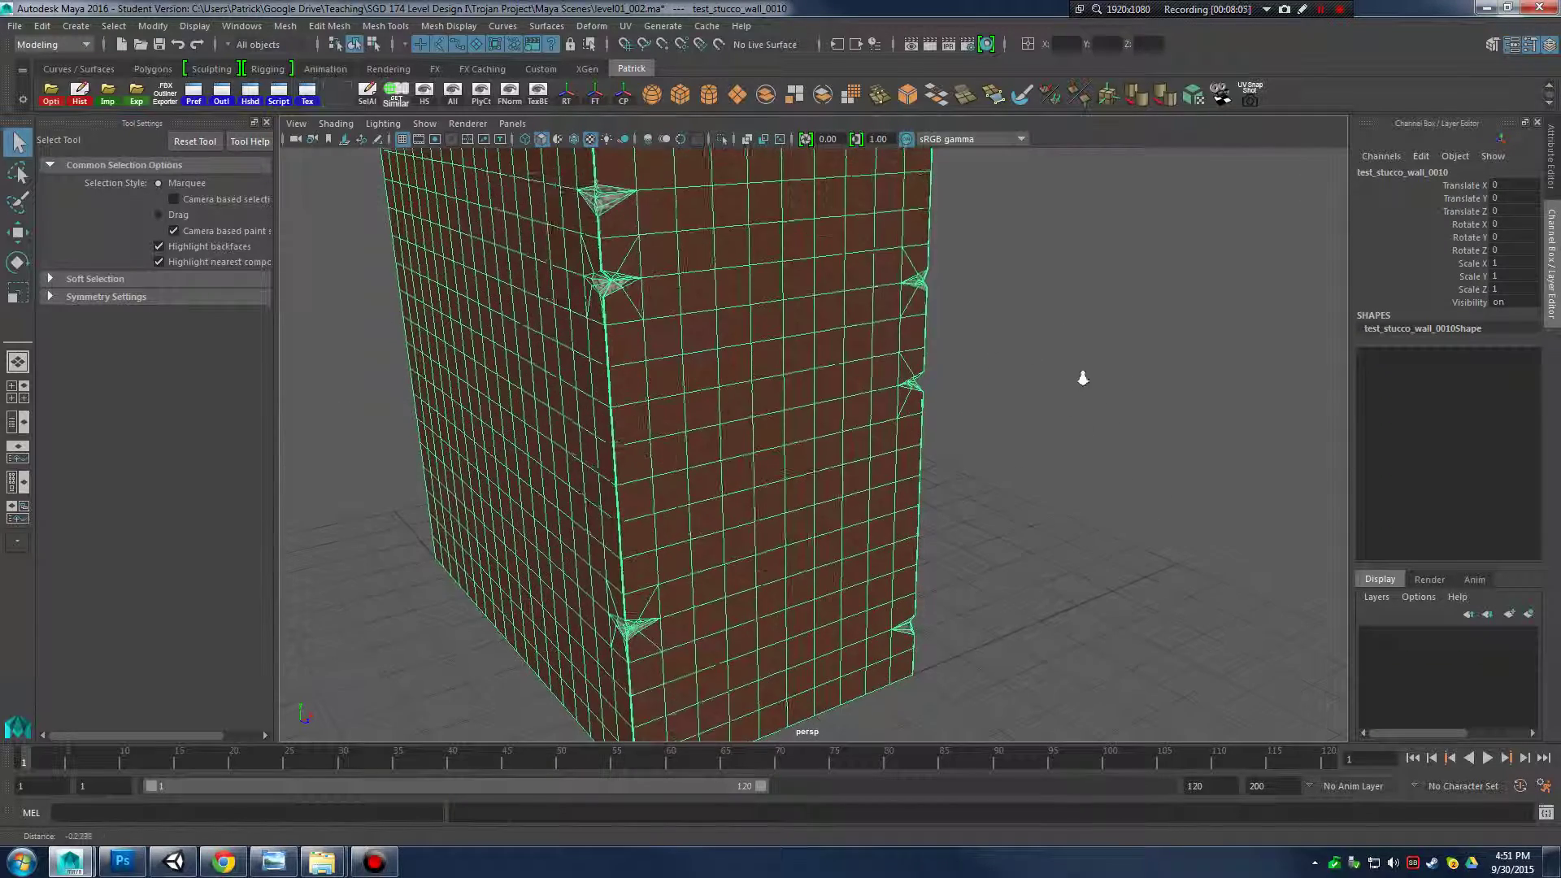
alt+right_drag(1076, 364, 939, 371)
click(1026, 363)
alt+middle_drag(1008, 390, 970, 316)
alt+drag(970, 315, 1011, 440)
alt+right_drag(1010, 439, 986, 422)
mouse_move(986, 422)
alt+mouse_down()
mouse_move(1049, 421)
mouse_move(1090, 374)
mouse_move(882, 357)
mouse_move(1056, 376)
mouse_move(1021, 374)
mouse_move(983, 398)
alt+mouse_up()
click(896, 424)
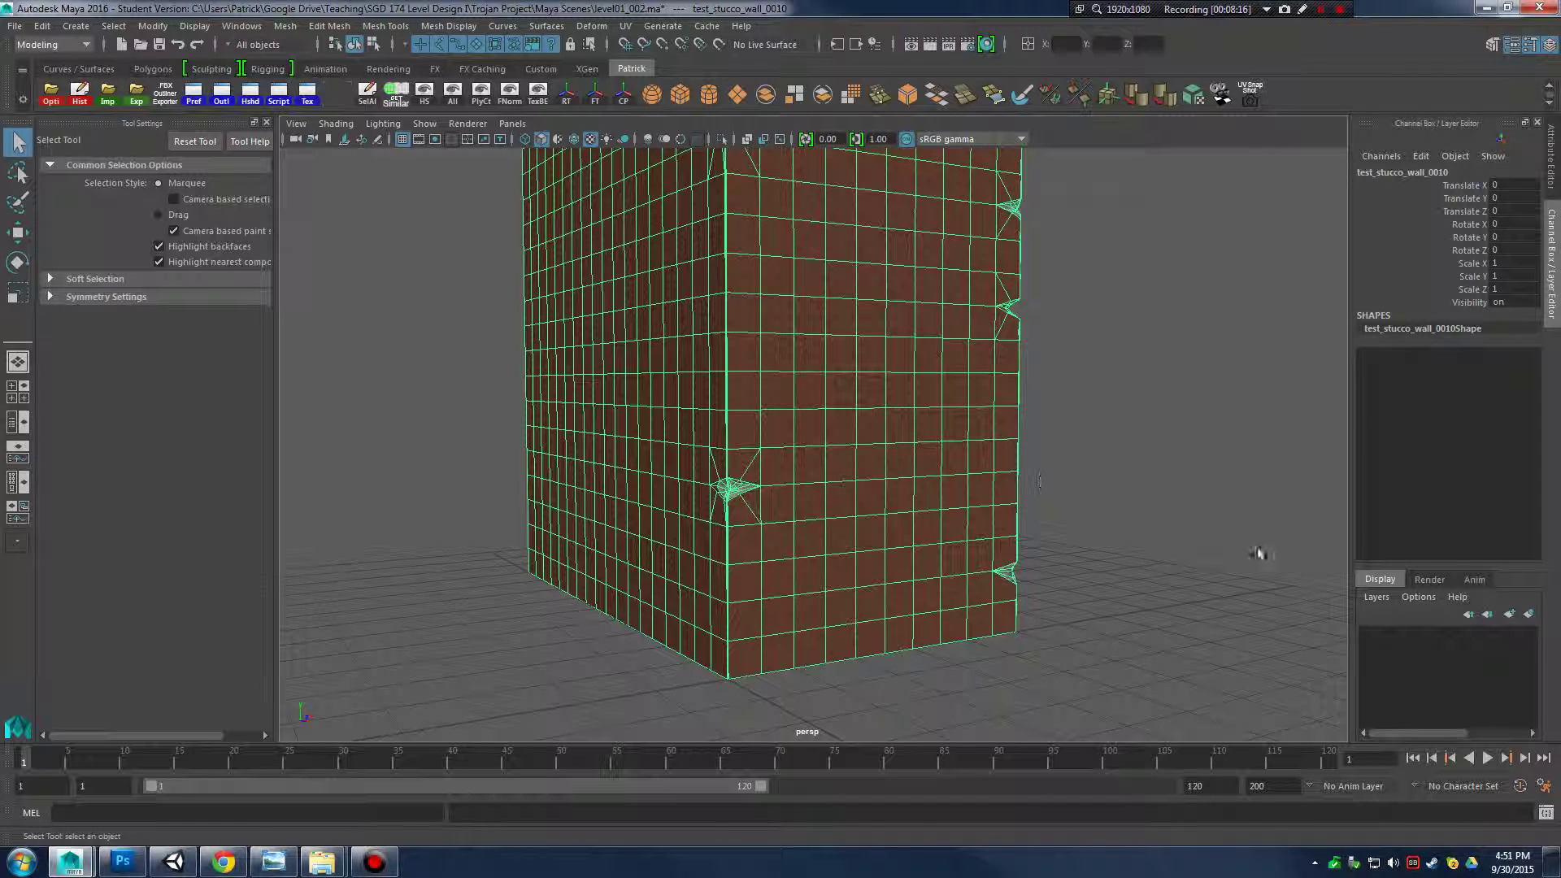
Create a display layer from the selected stucco building and name it "Bulding_lay"
click(1382, 598)
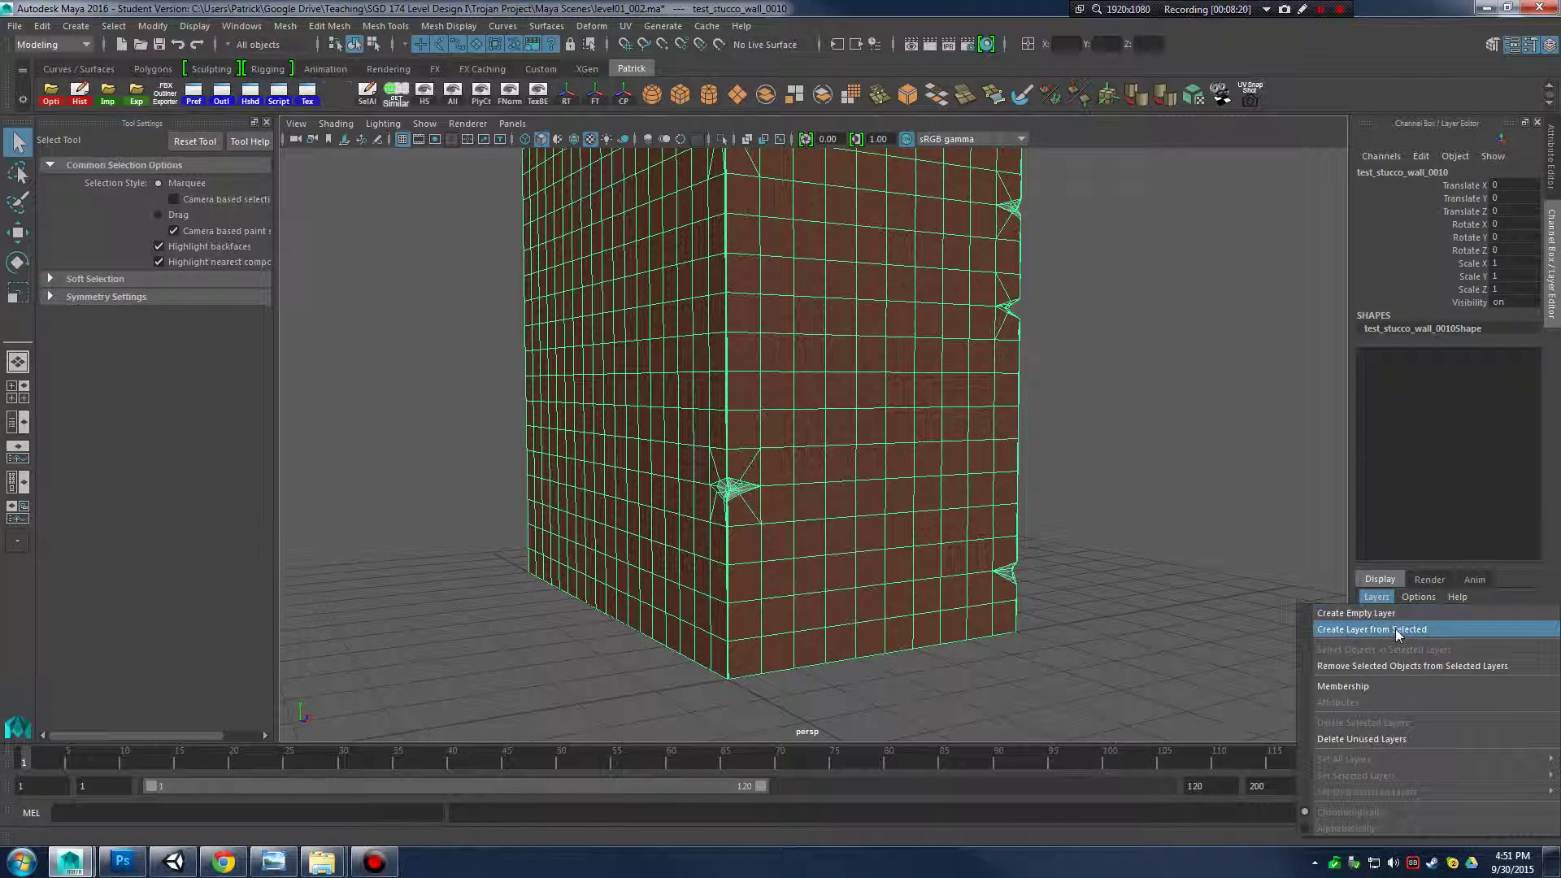
click(1394, 630)
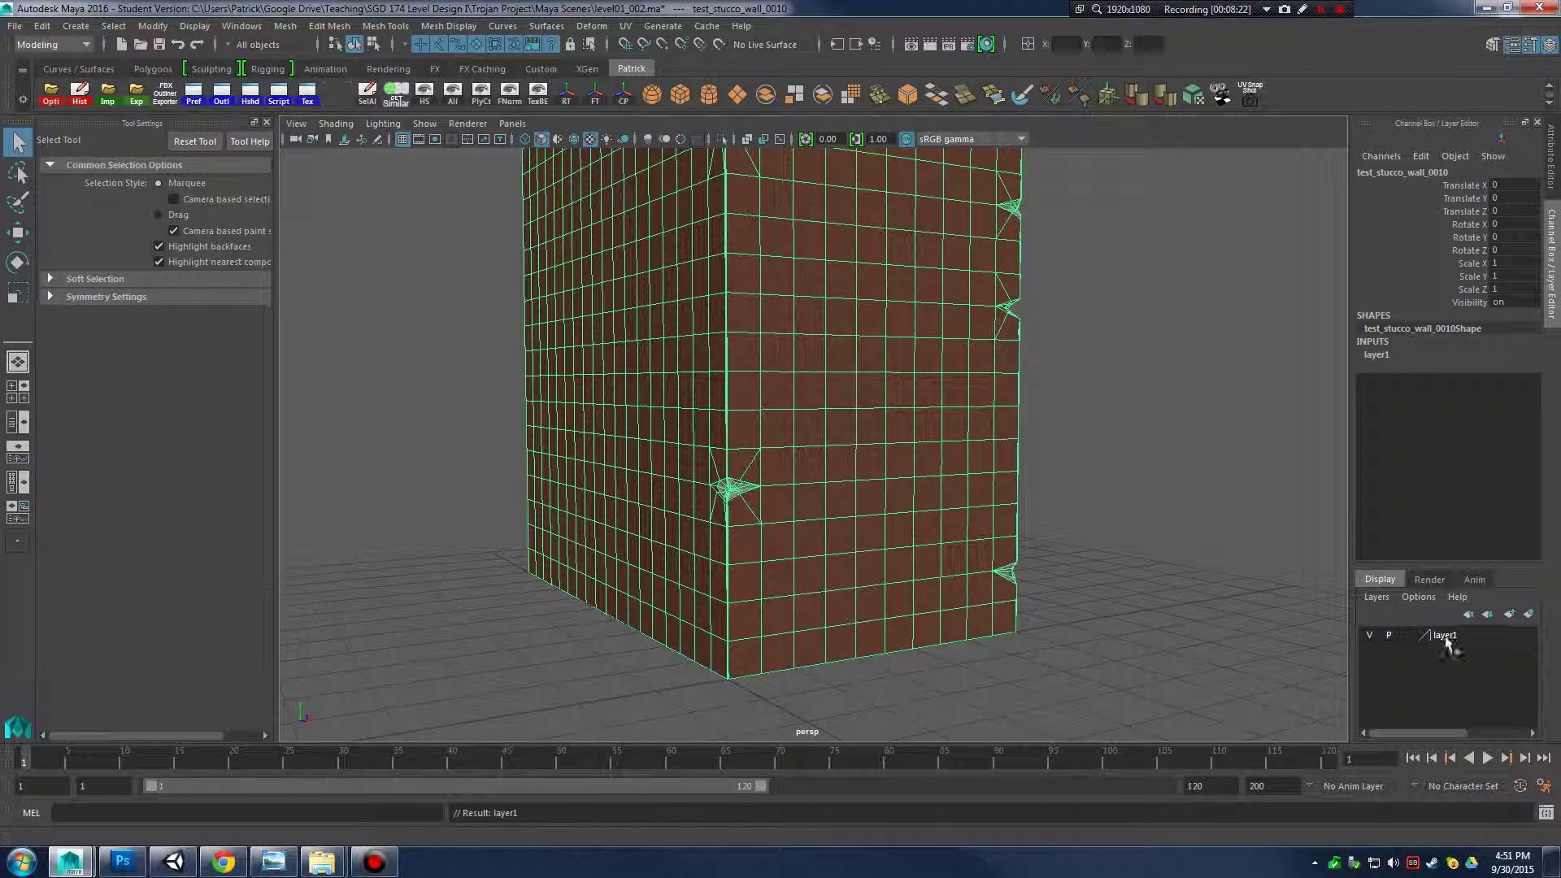
double_click(1443, 635)
drag(646, 321, 575, 322)
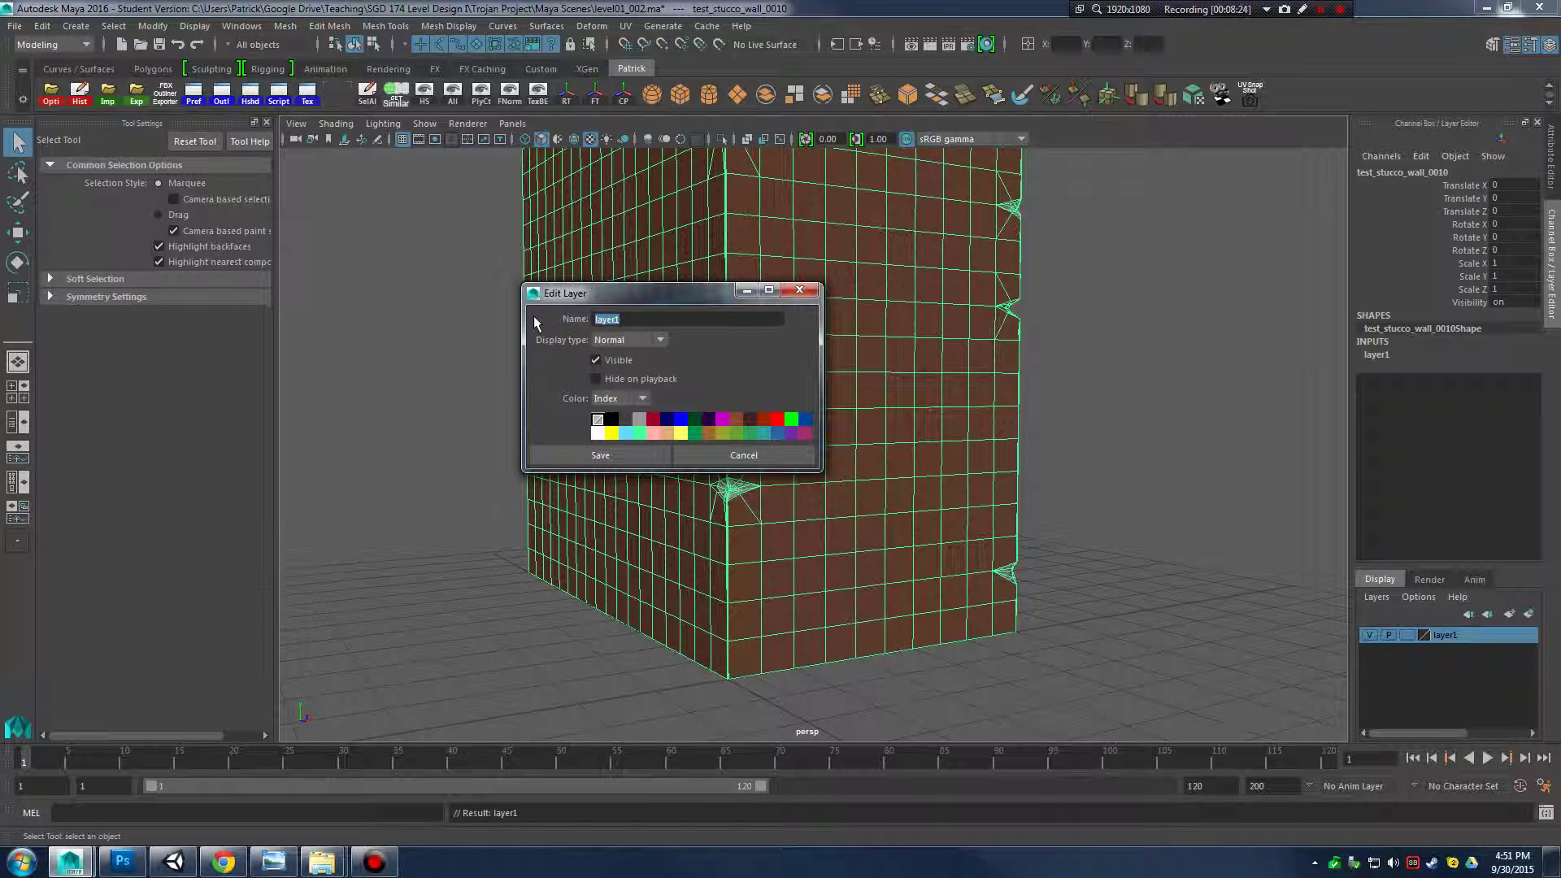
text(Bulding_lay)
click(601, 456)
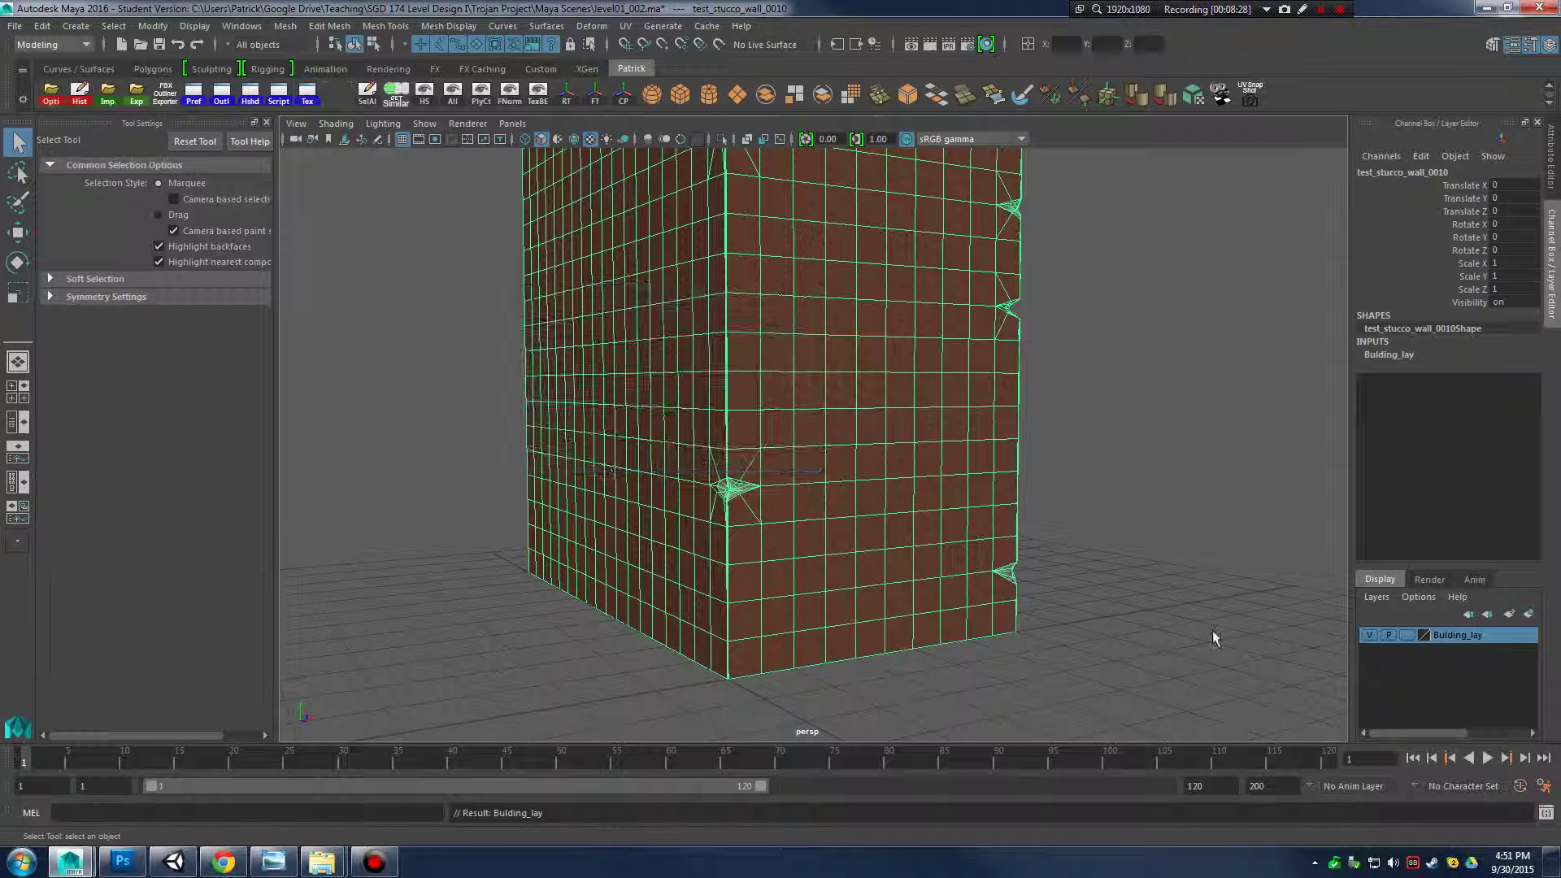
Test the visibility of the Bulding_lay layer by hiding the building and showing it again
click(1369, 636)
click(1370, 635)
click(1369, 636)
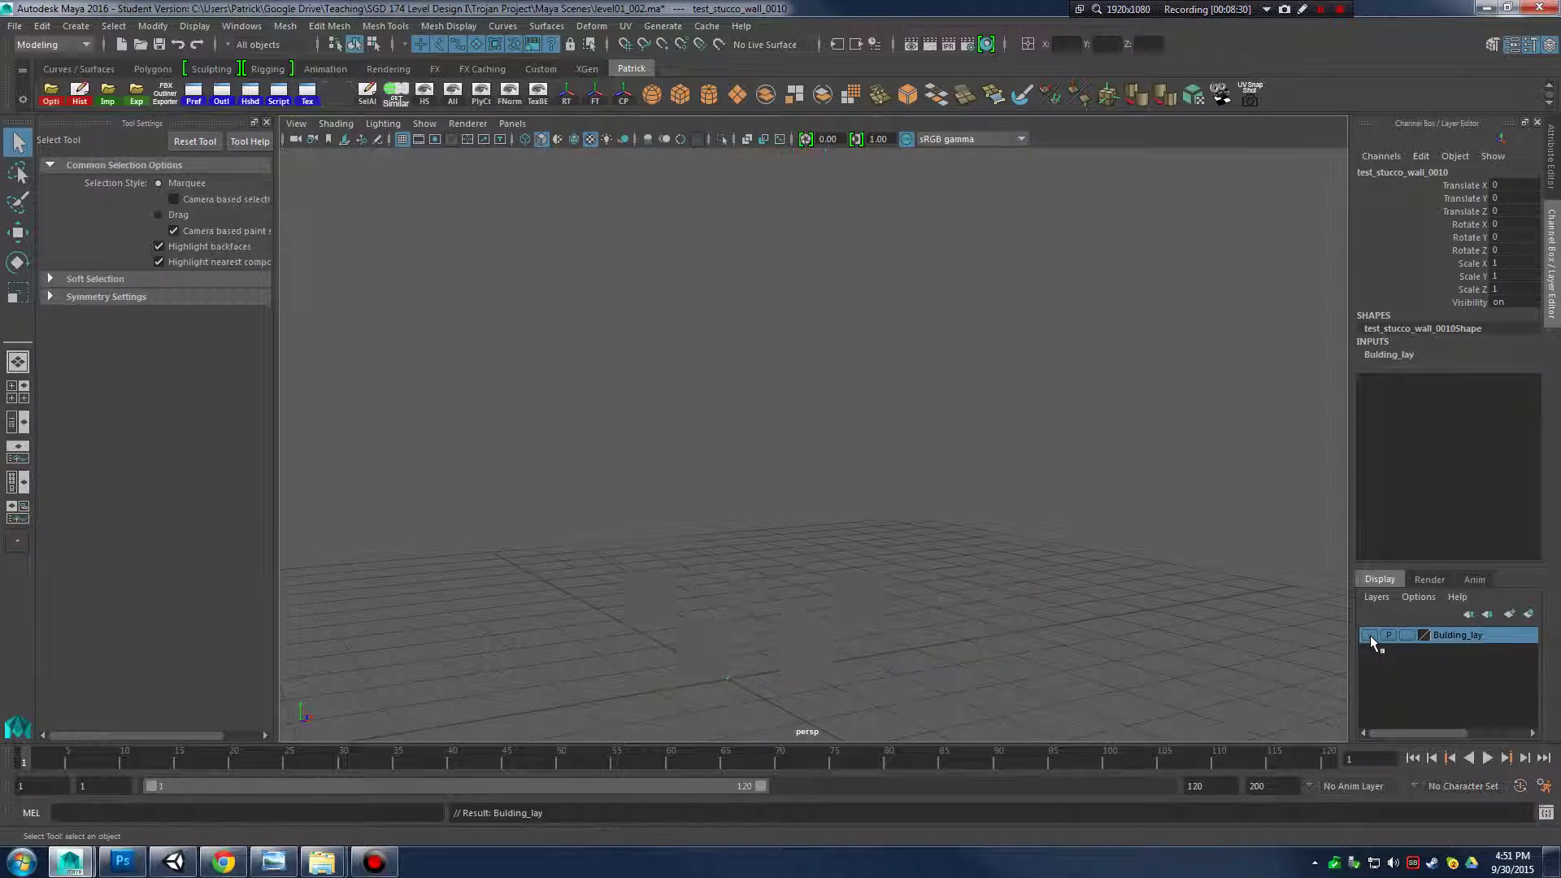
click(1370, 635)
Turn off playback visibility for the Bulding_lay layer and set its display type to Reference
click(1389, 635)
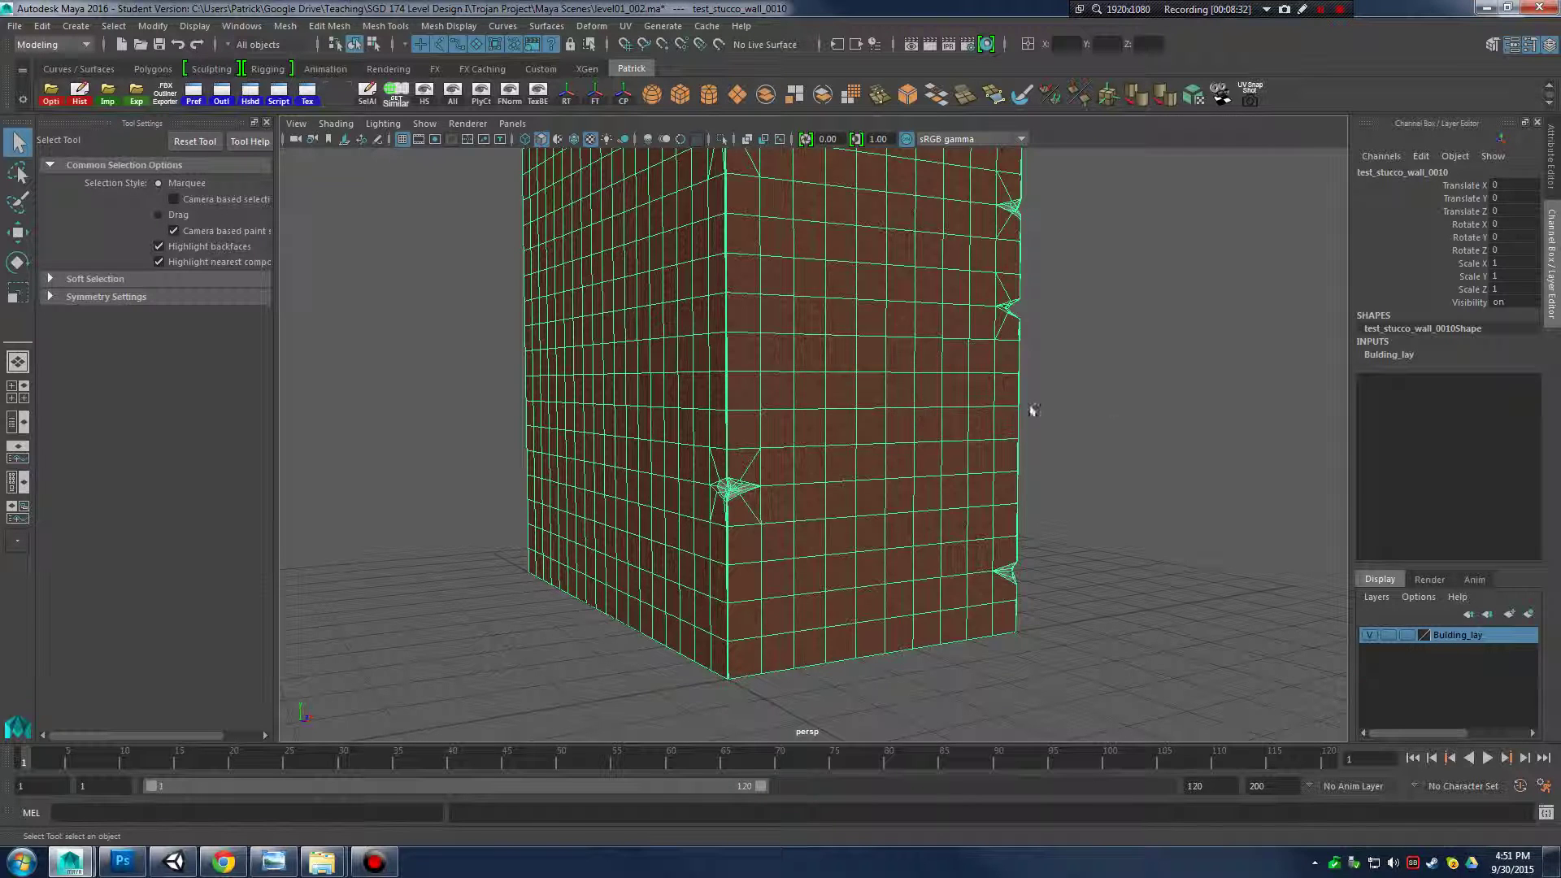
click(1407, 636)
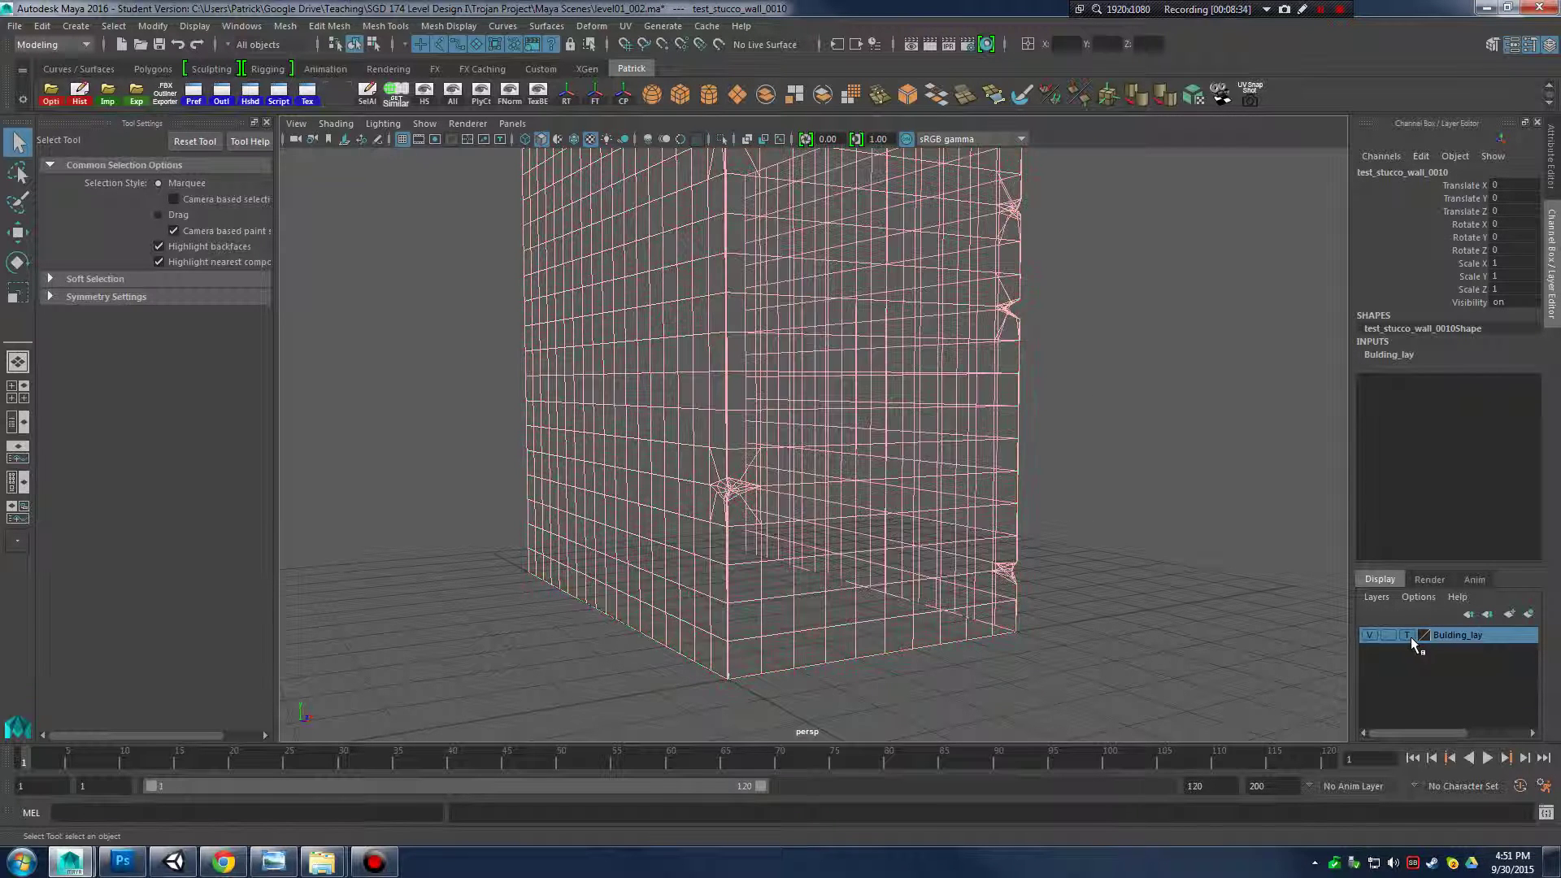
click(1408, 636)
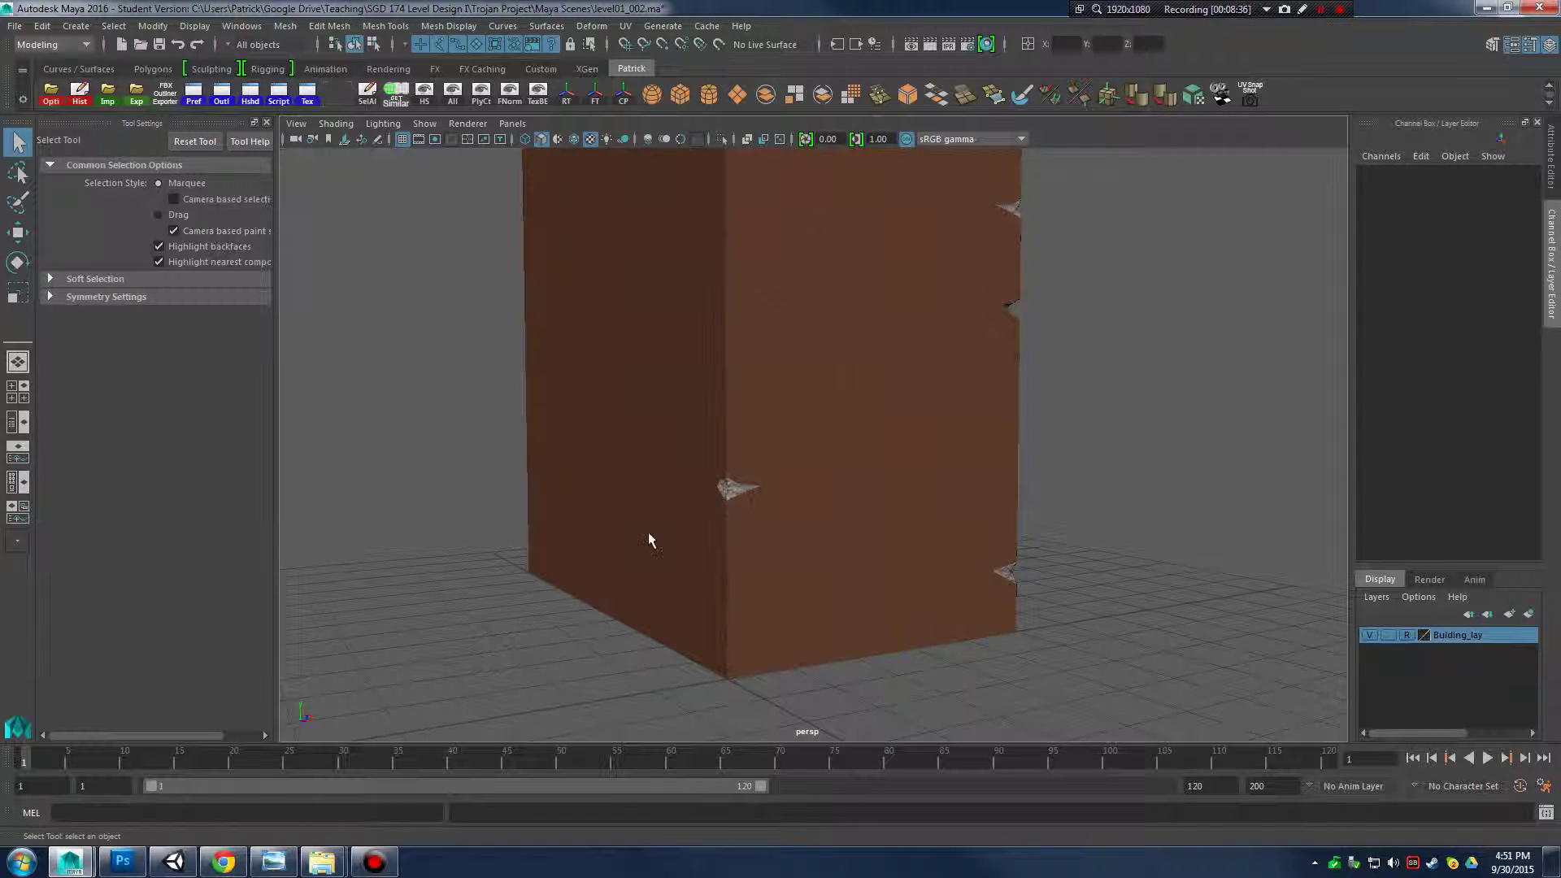
Toggle the building layer's visibility and cycle its display type through Normal and Template back to Reference
click(1369, 636)
click(1369, 635)
click(1370, 635)
click(1369, 636)
click(1408, 636)
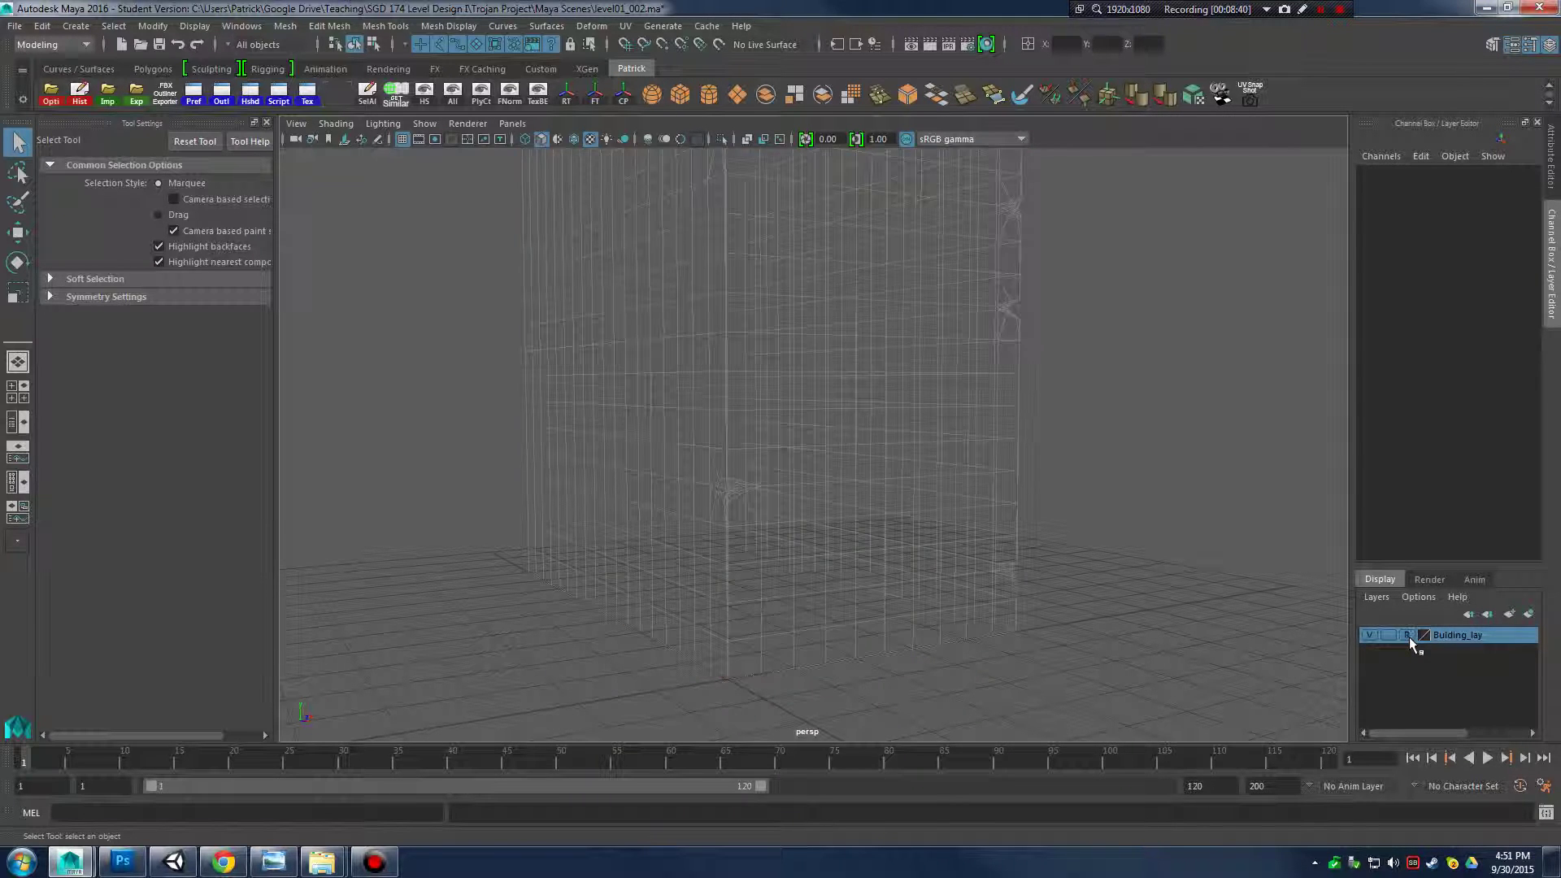
click(1408, 636)
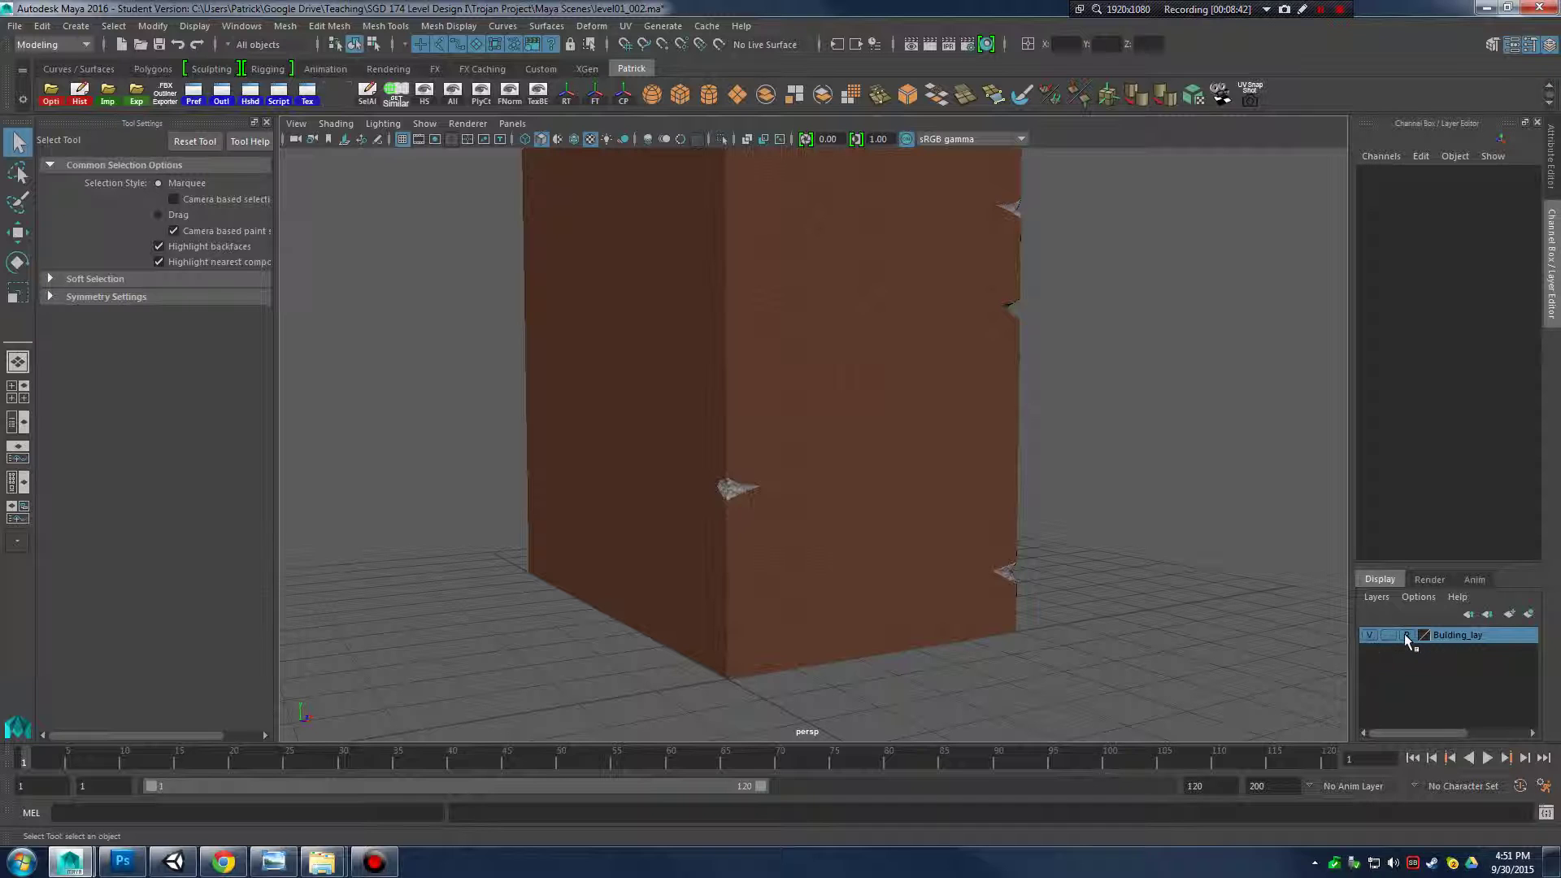
click(1409, 637)
click(1409, 636)
click(1407, 636)
click(1407, 636)
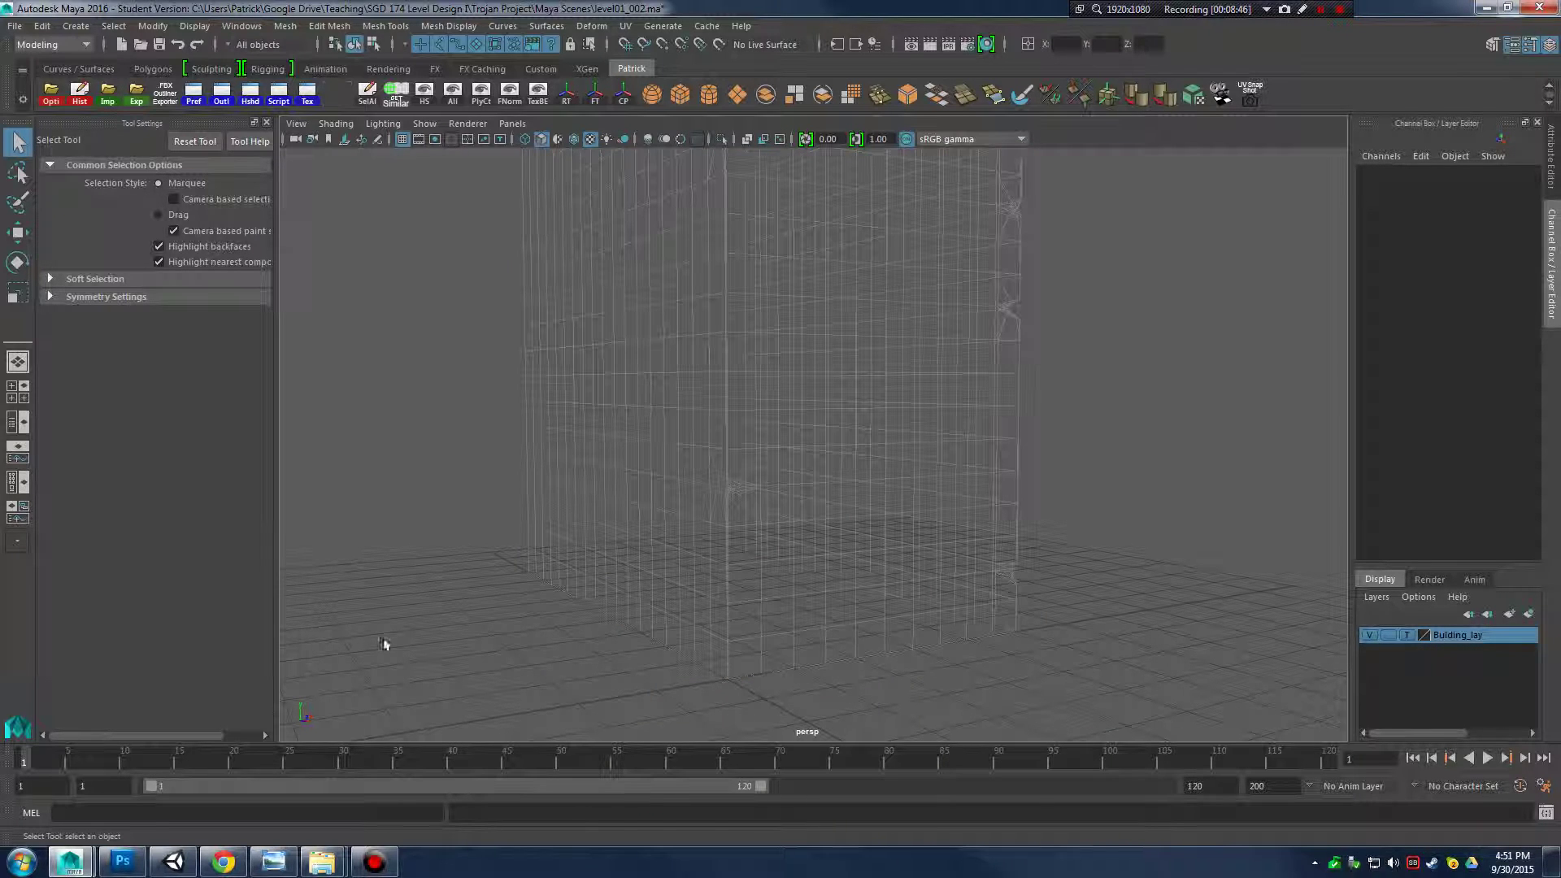
click(1415, 639)
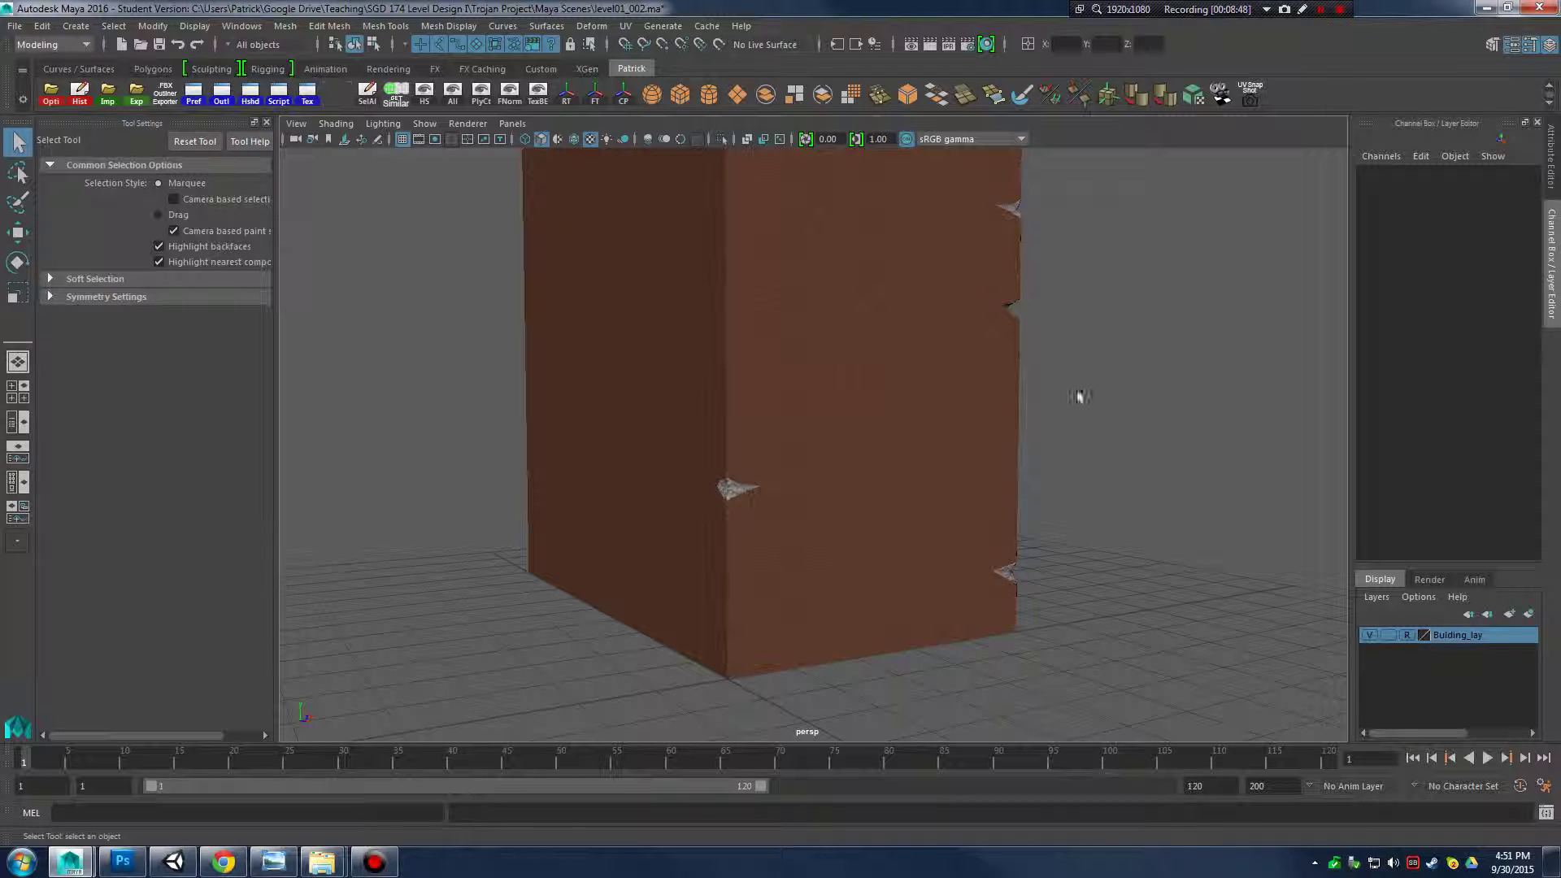
Try to select the referenced building in the viewport, and toggle its layer's visibility off and on
drag(1126, 319, 446, 580)
alt+drag(838, 443, 919, 431)
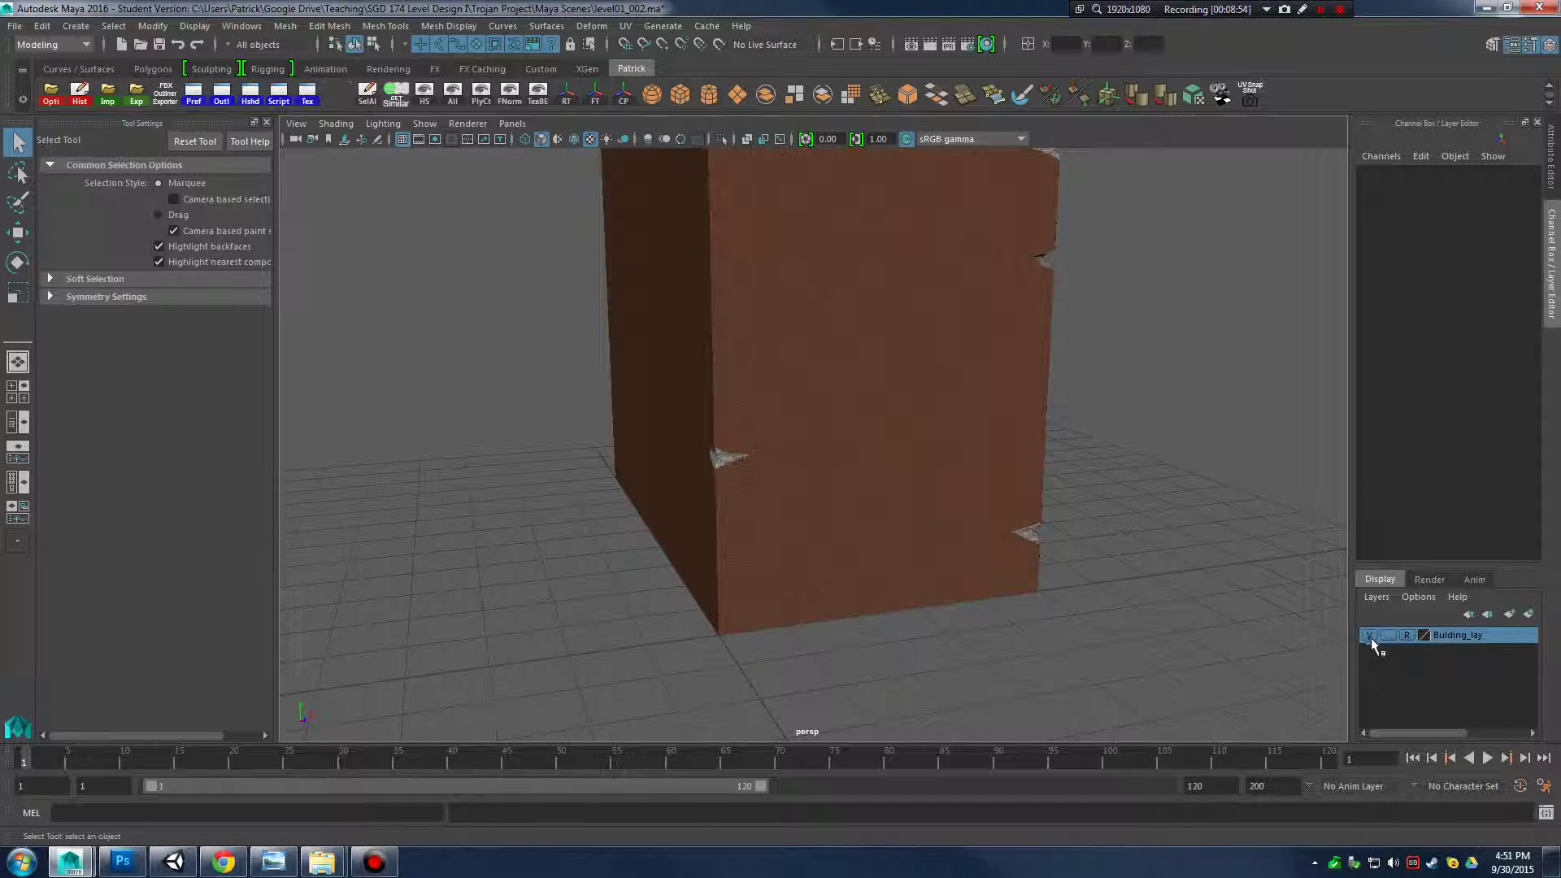
click(1370, 636)
click(1370, 636)
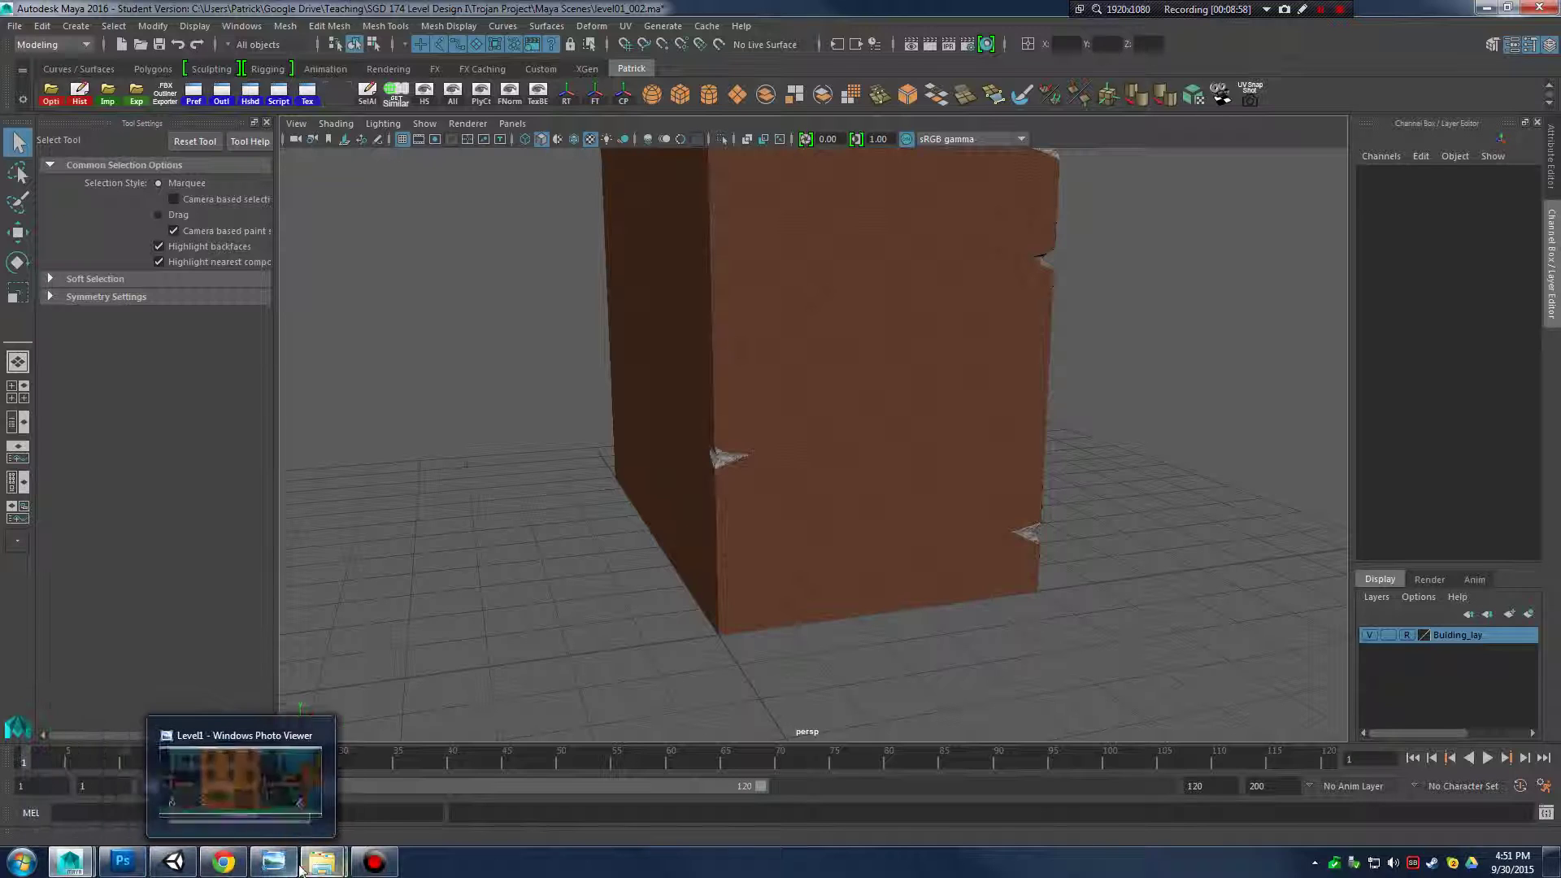
Study the building's doors in the Level1 reference image in Windows Photo Viewer and return to the Maya scene
click(273, 861)
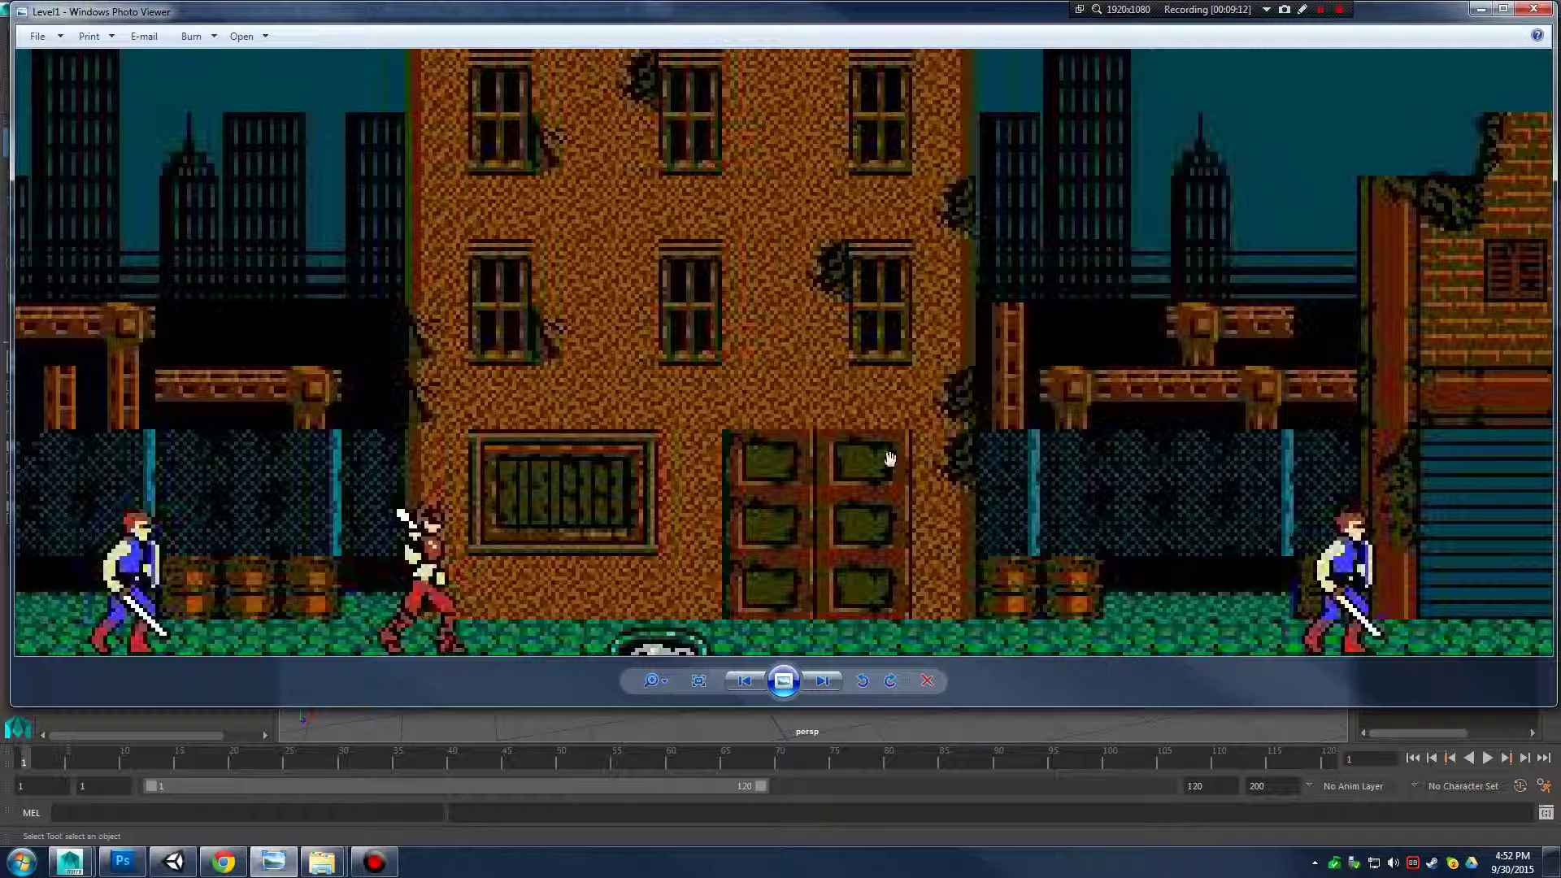
click(1478, 10)
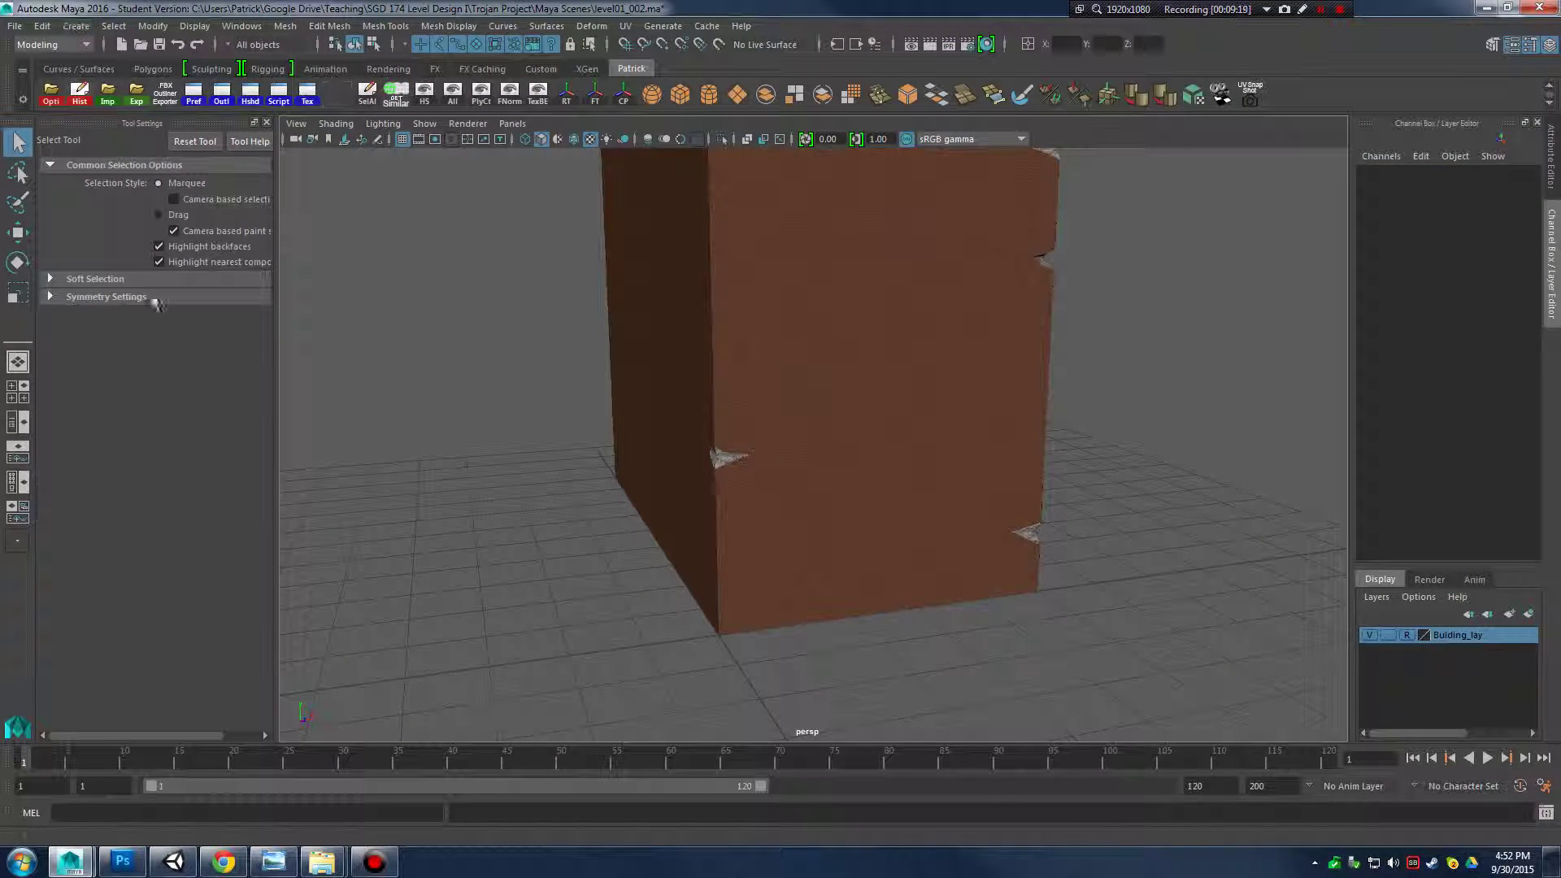
Create a polygon plane and move it out in front of the building, to about 1.934 on Z
click(84, 32)
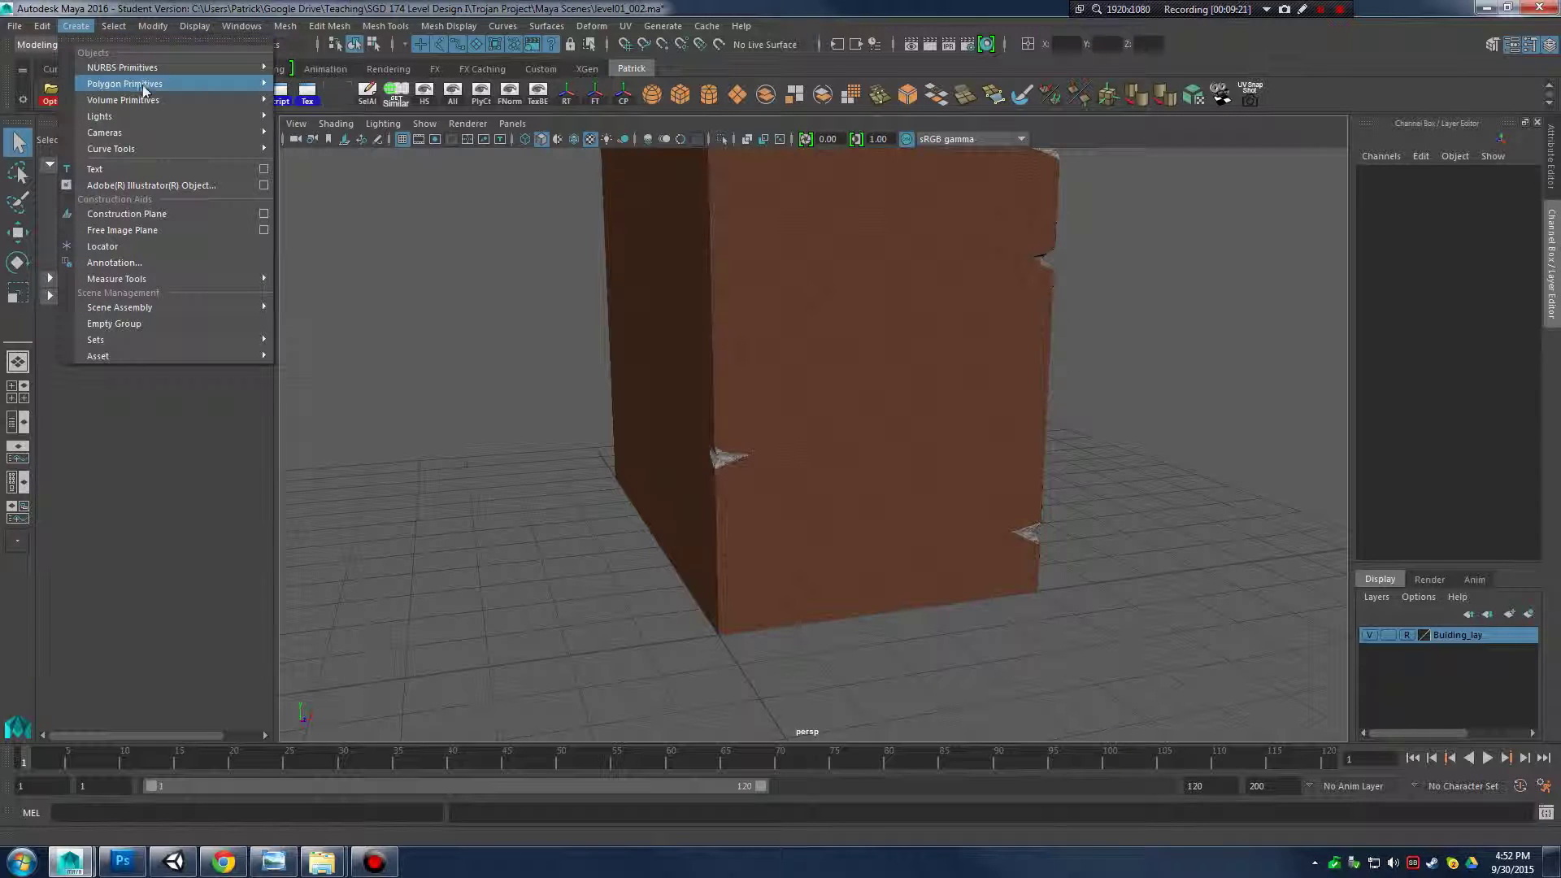
mouse_move(194, 85)
click(361, 159)
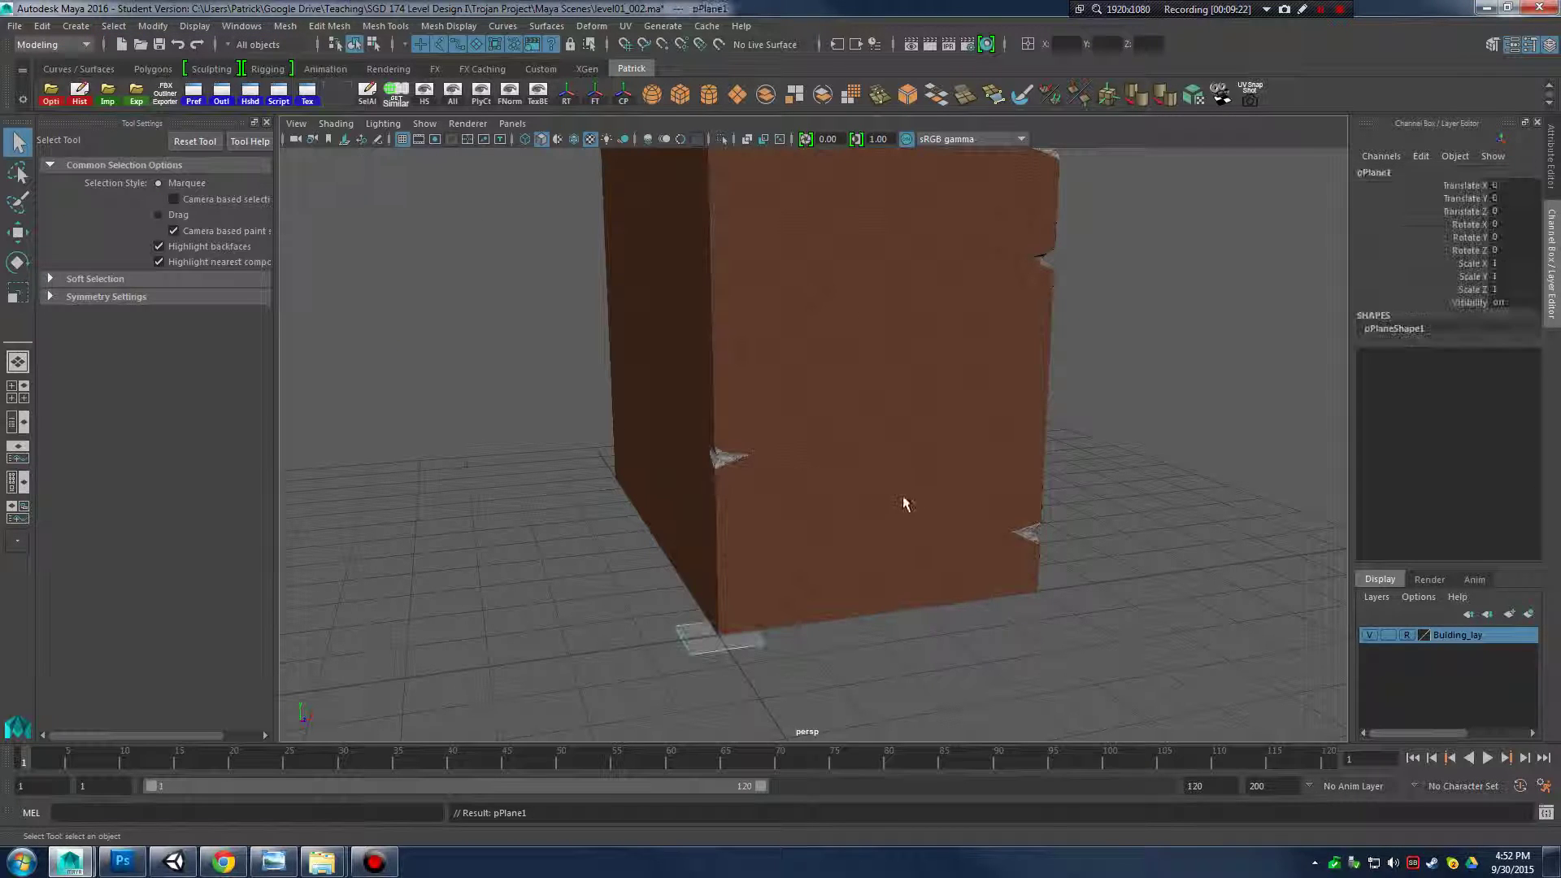
key(w)
alt+drag(719, 641, 861, 425)
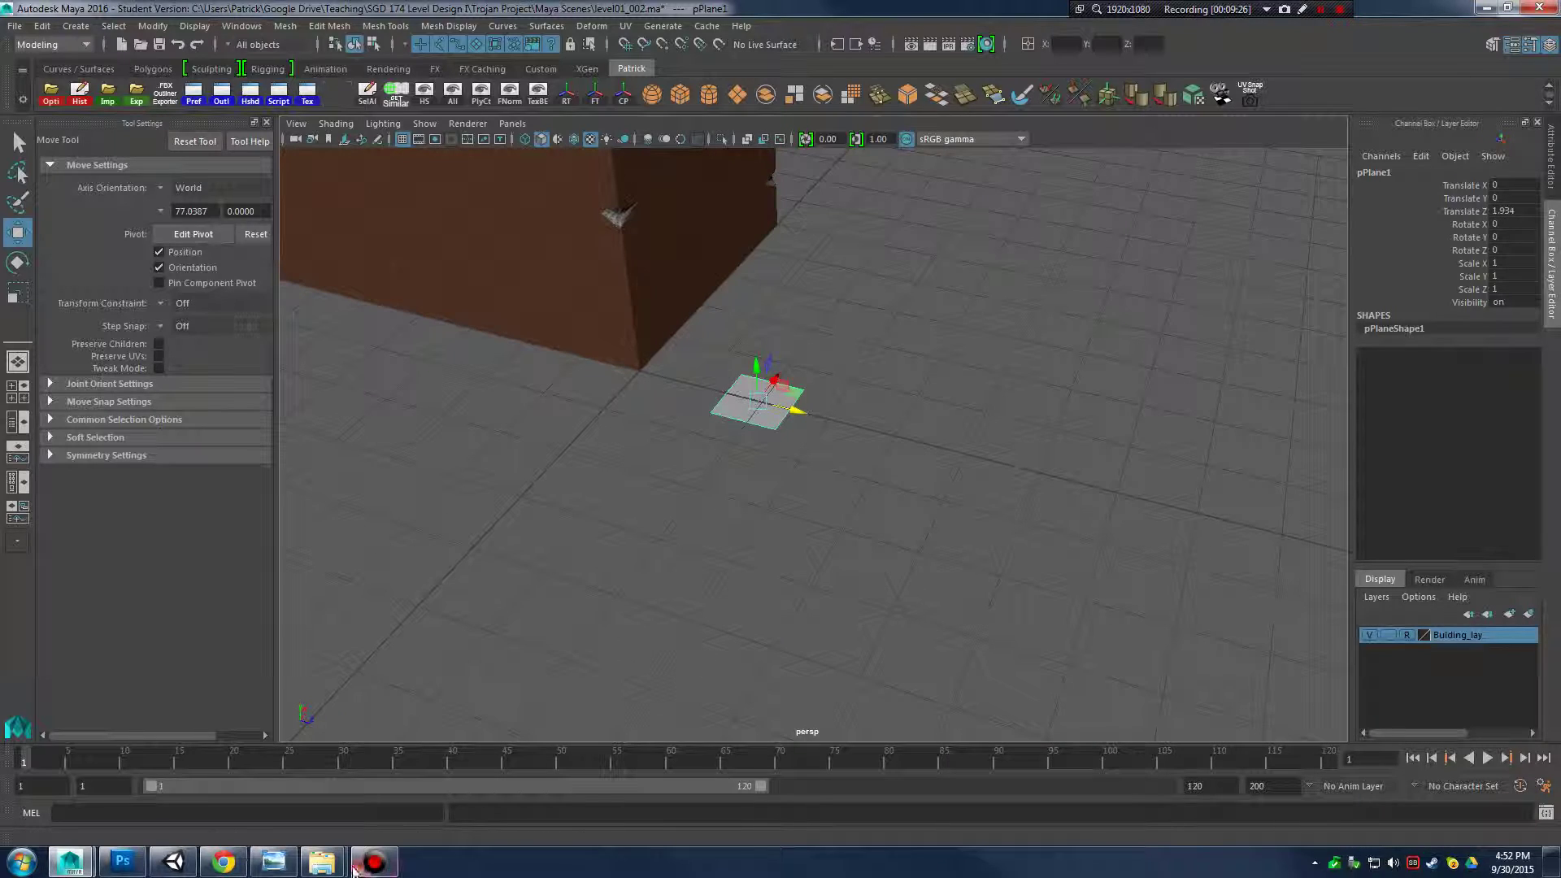
Check the doors in the Level1 reference image, and stand the plane upright by setting its X rotation to 90
click(273, 862)
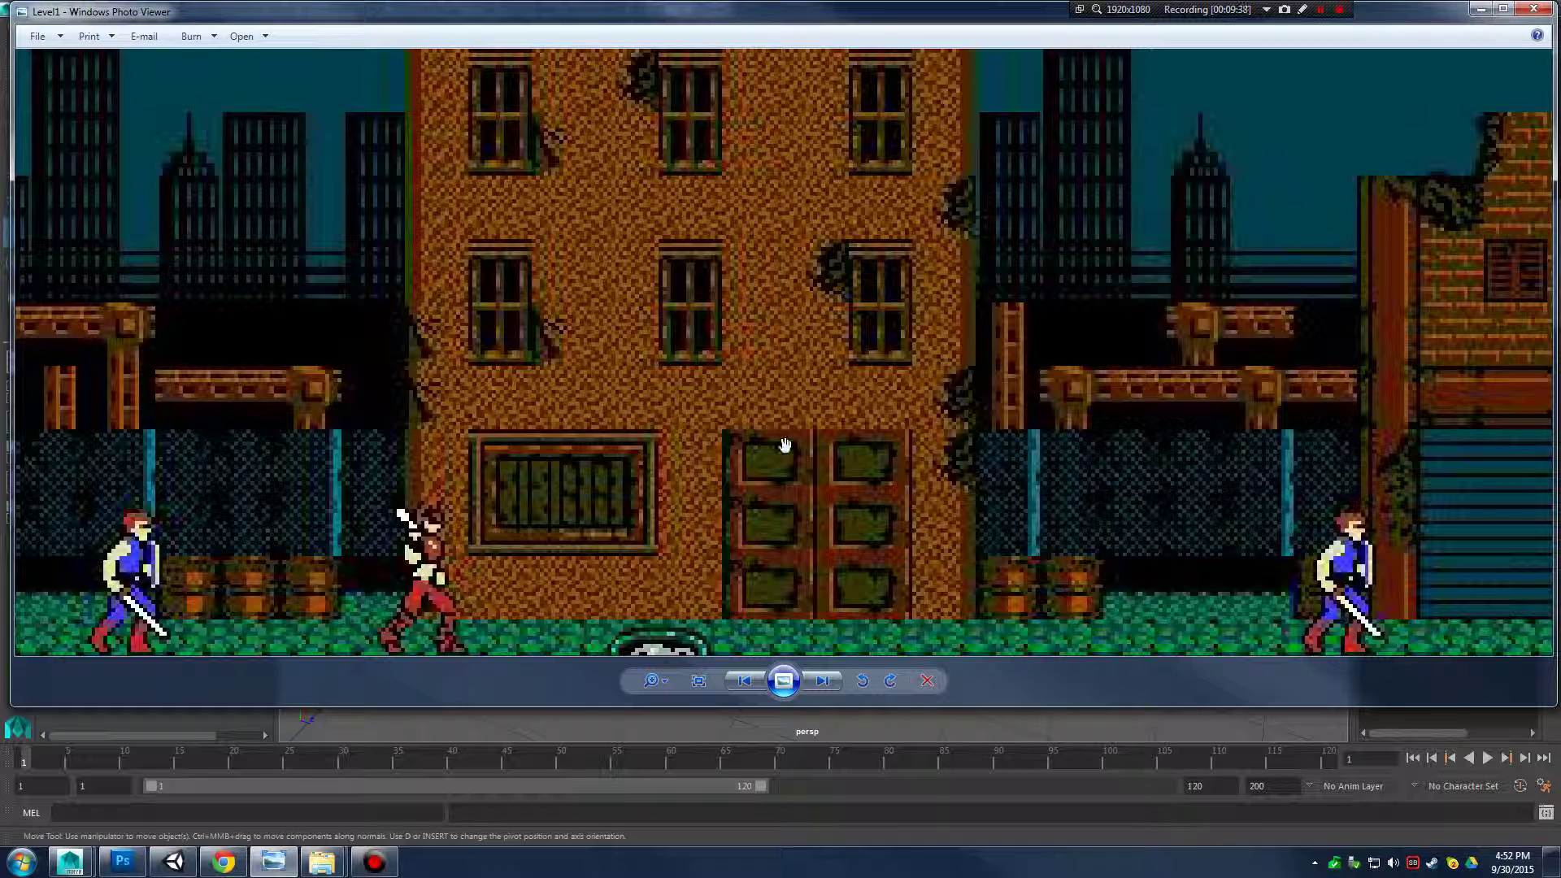
click(1480, 10)
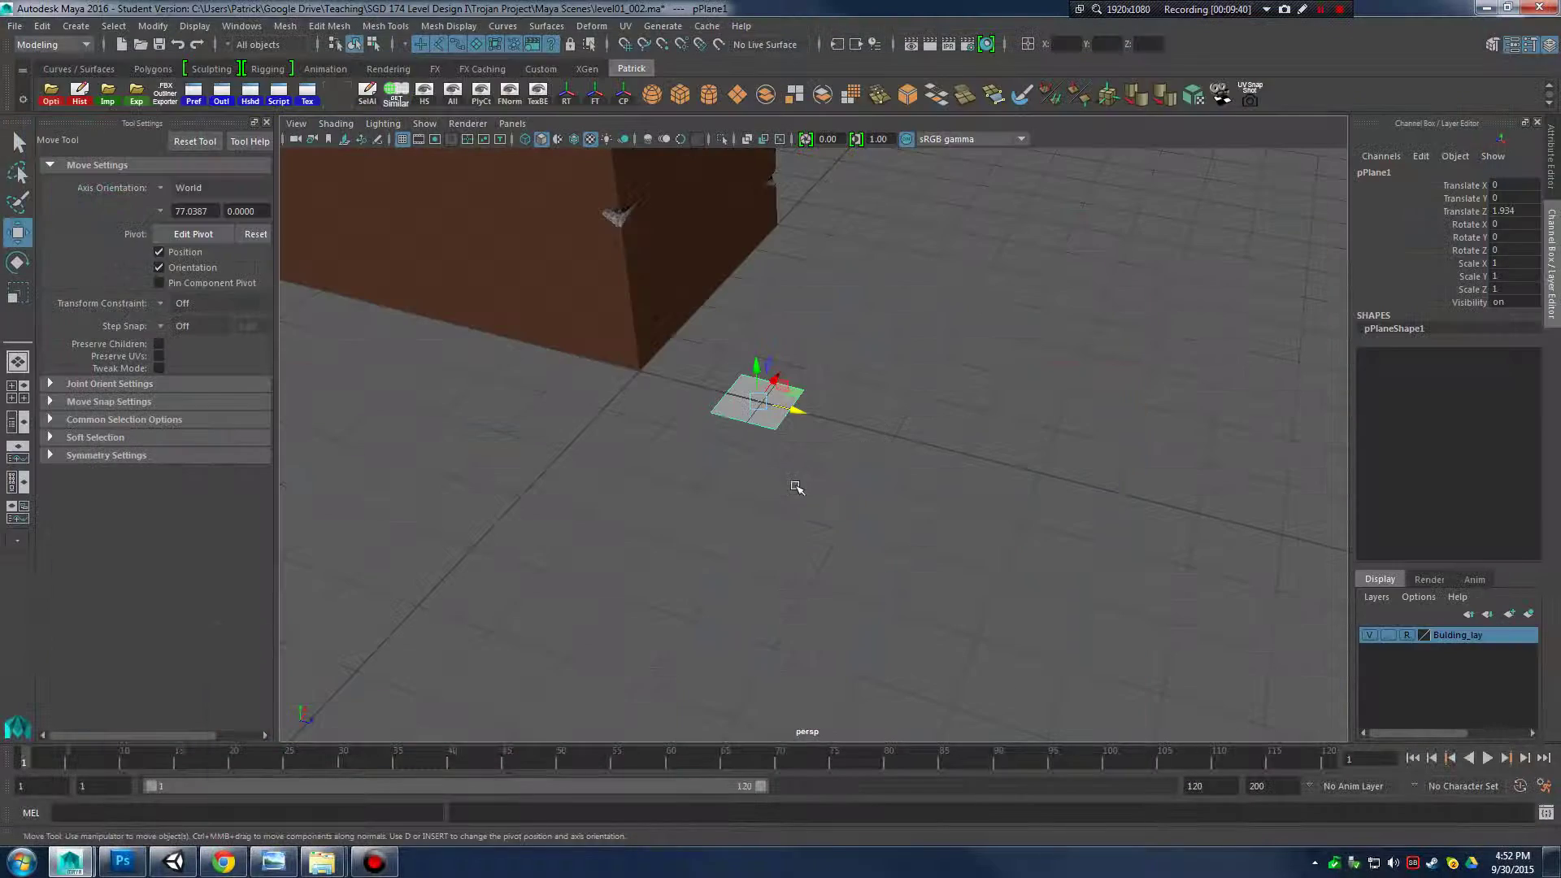
key(e)
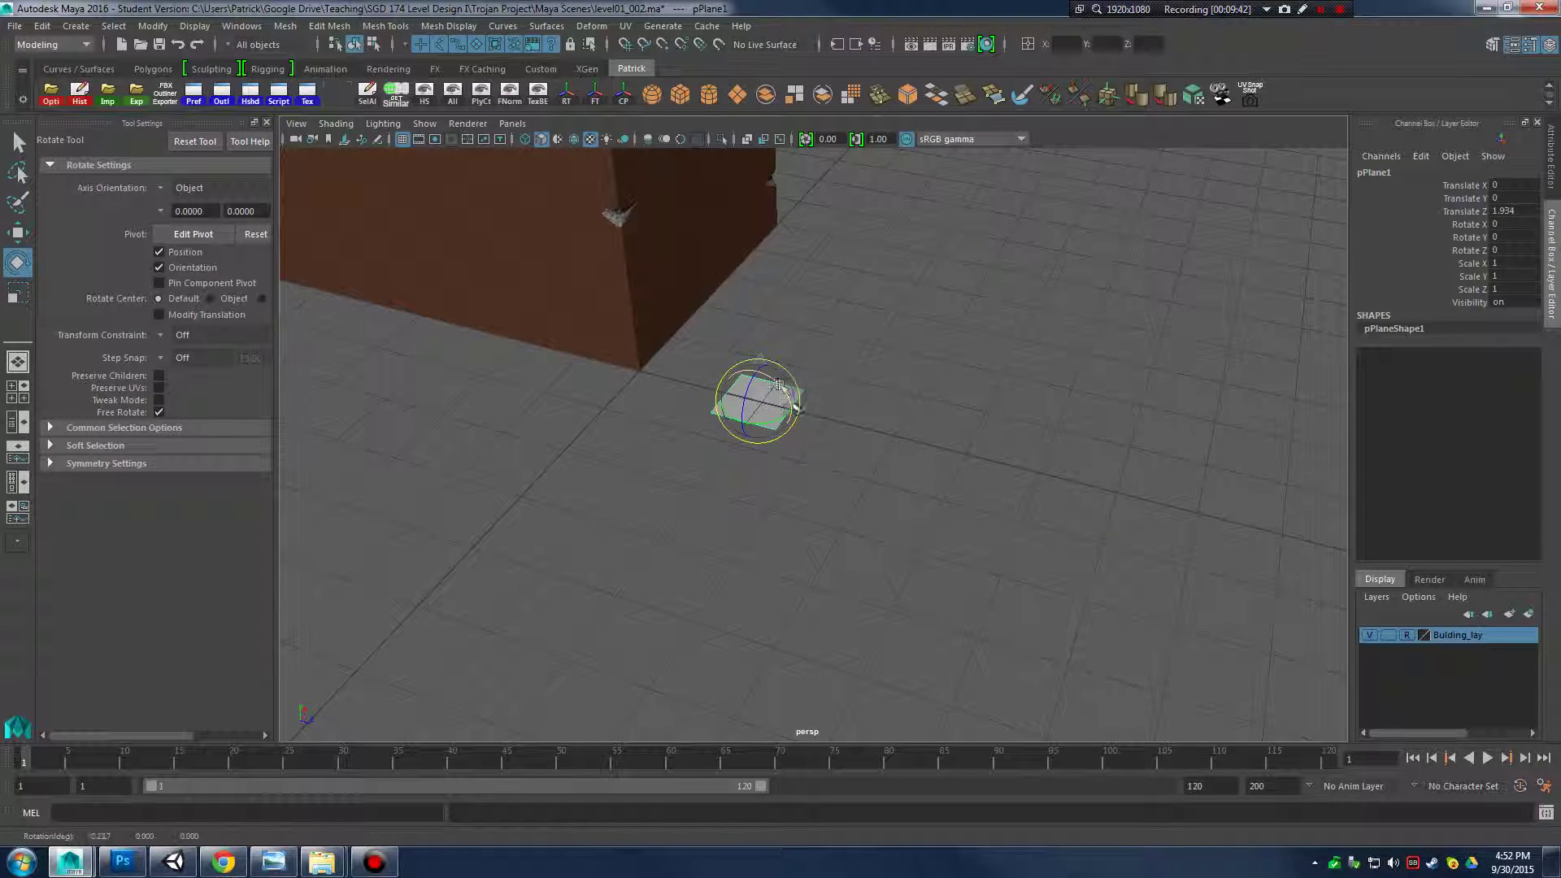
drag(785, 404, 822, 446)
double_click(1514, 224)
text(90)
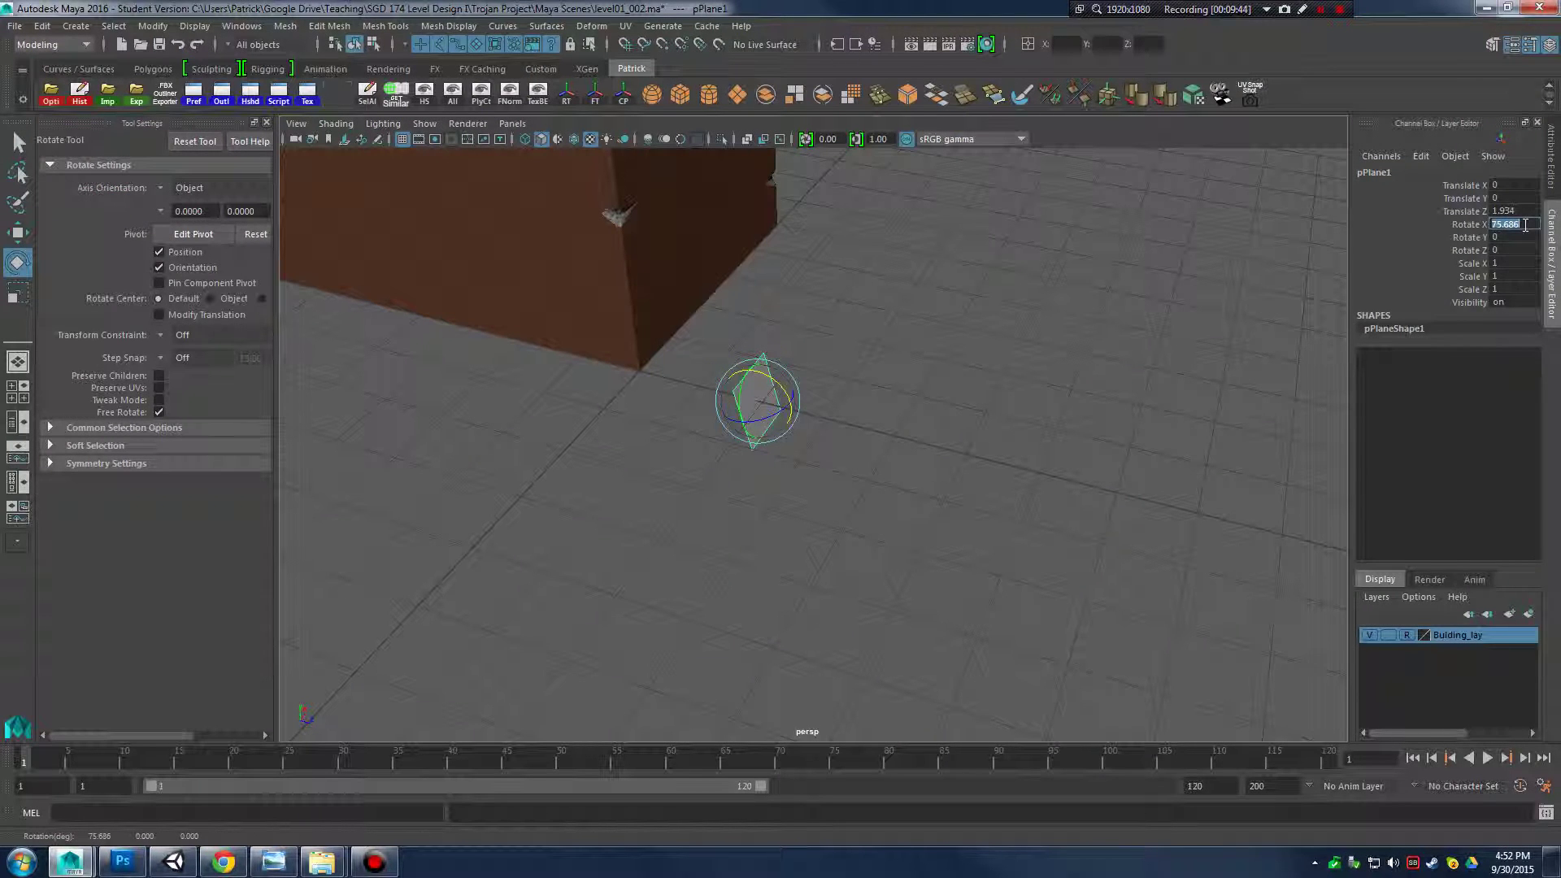
key(Return)
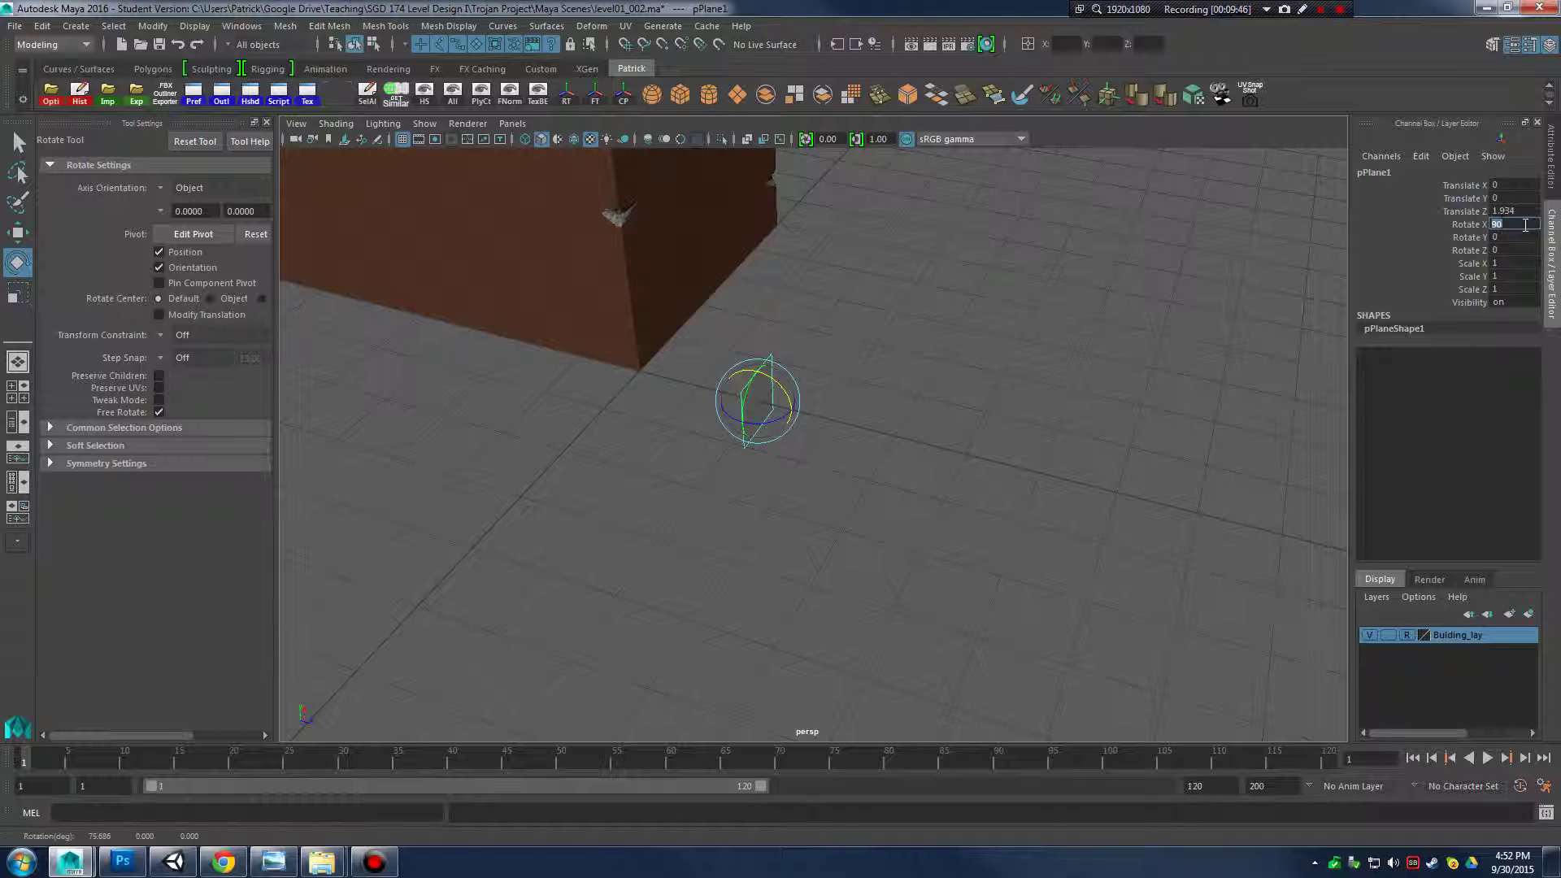
Raise the upright plane to about 0.496 on Y so its bottom edge rests near the ground grid
alt+drag(1046, 283, 815, 357)
key(f)
alt+right_drag(862, 378, 707, 383)
alt+drag(707, 383, 899, 383)
alt+right_drag(900, 383, 814, 366)
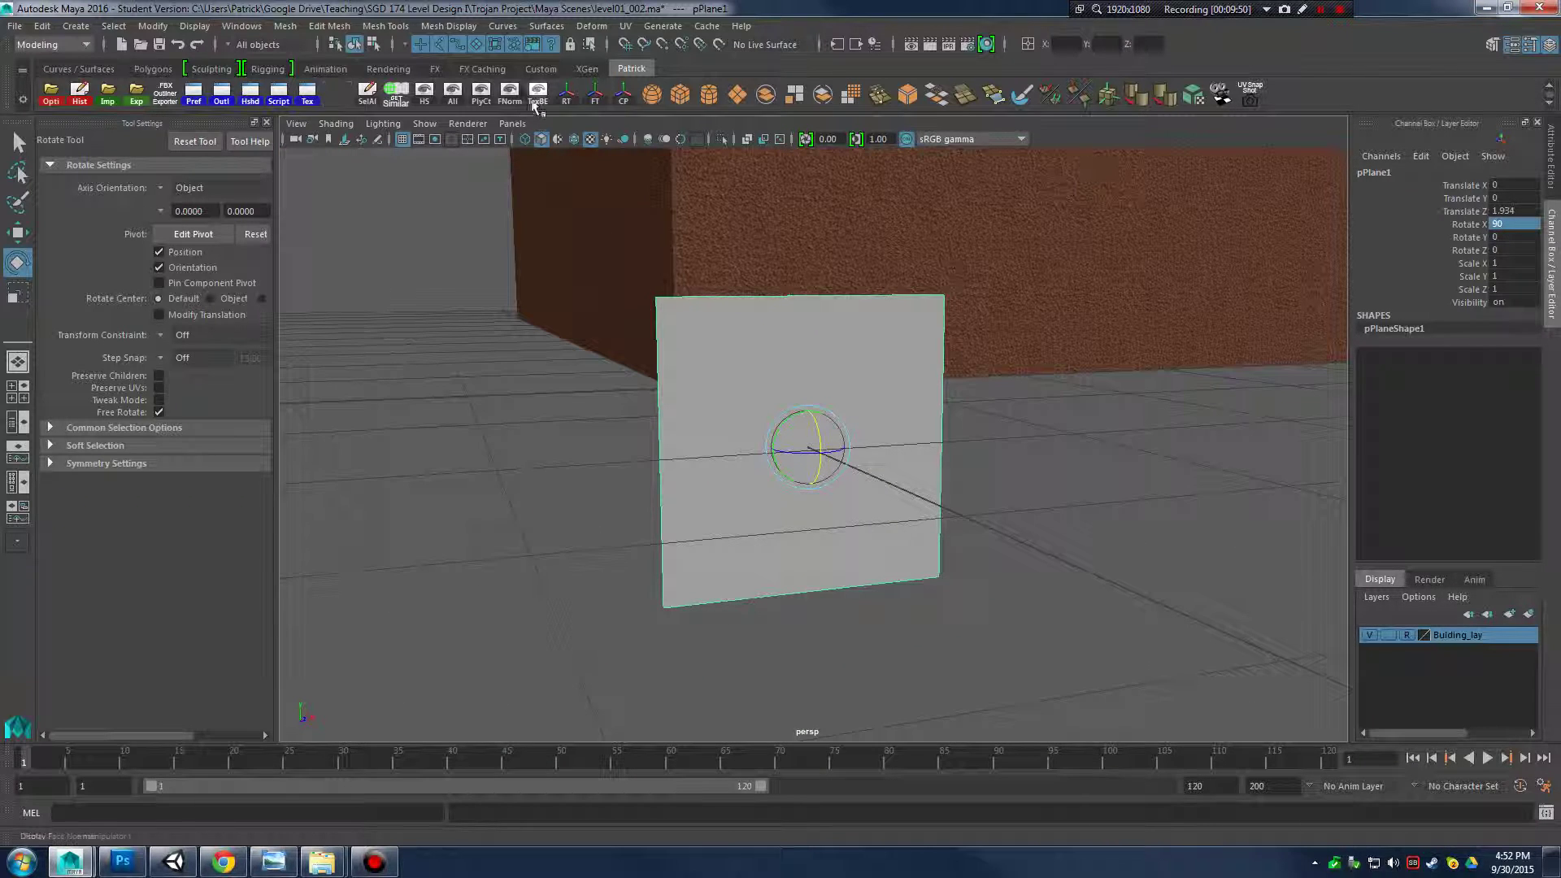
scroll(1017, 407, down, 3)
key(w)
drag(827, 372, 827, 314)
alt+middle_drag(908, 301, 900, 338)
alt+right_drag(899, 339, 972, 388)
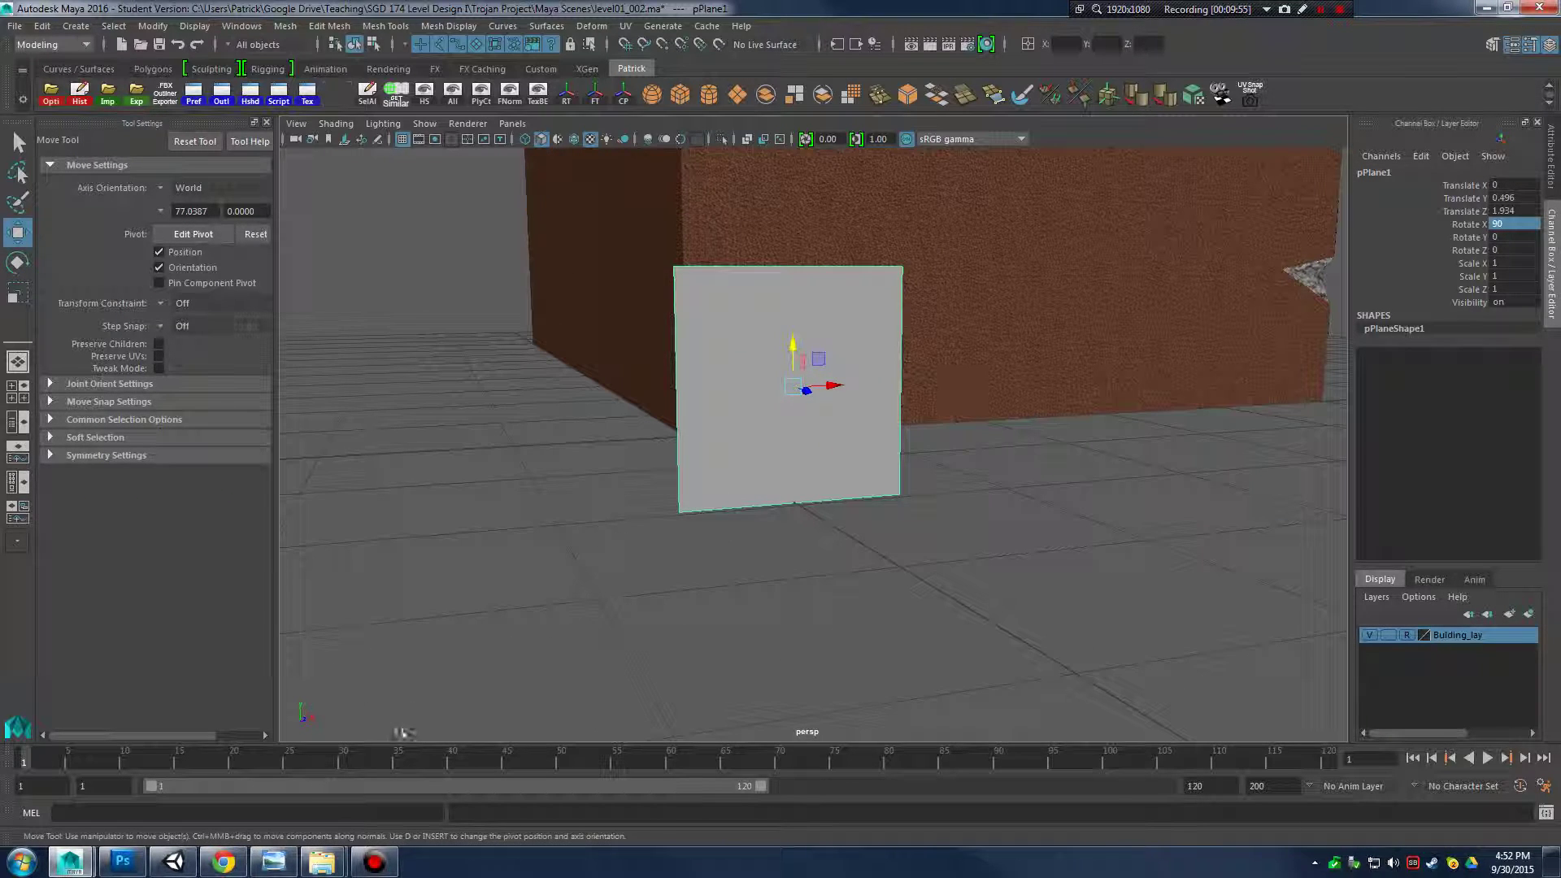
Recheck the door in the reference image, try a Y scale of 0.6 and a Z scaling on the plane, and undo both
click(273, 861)
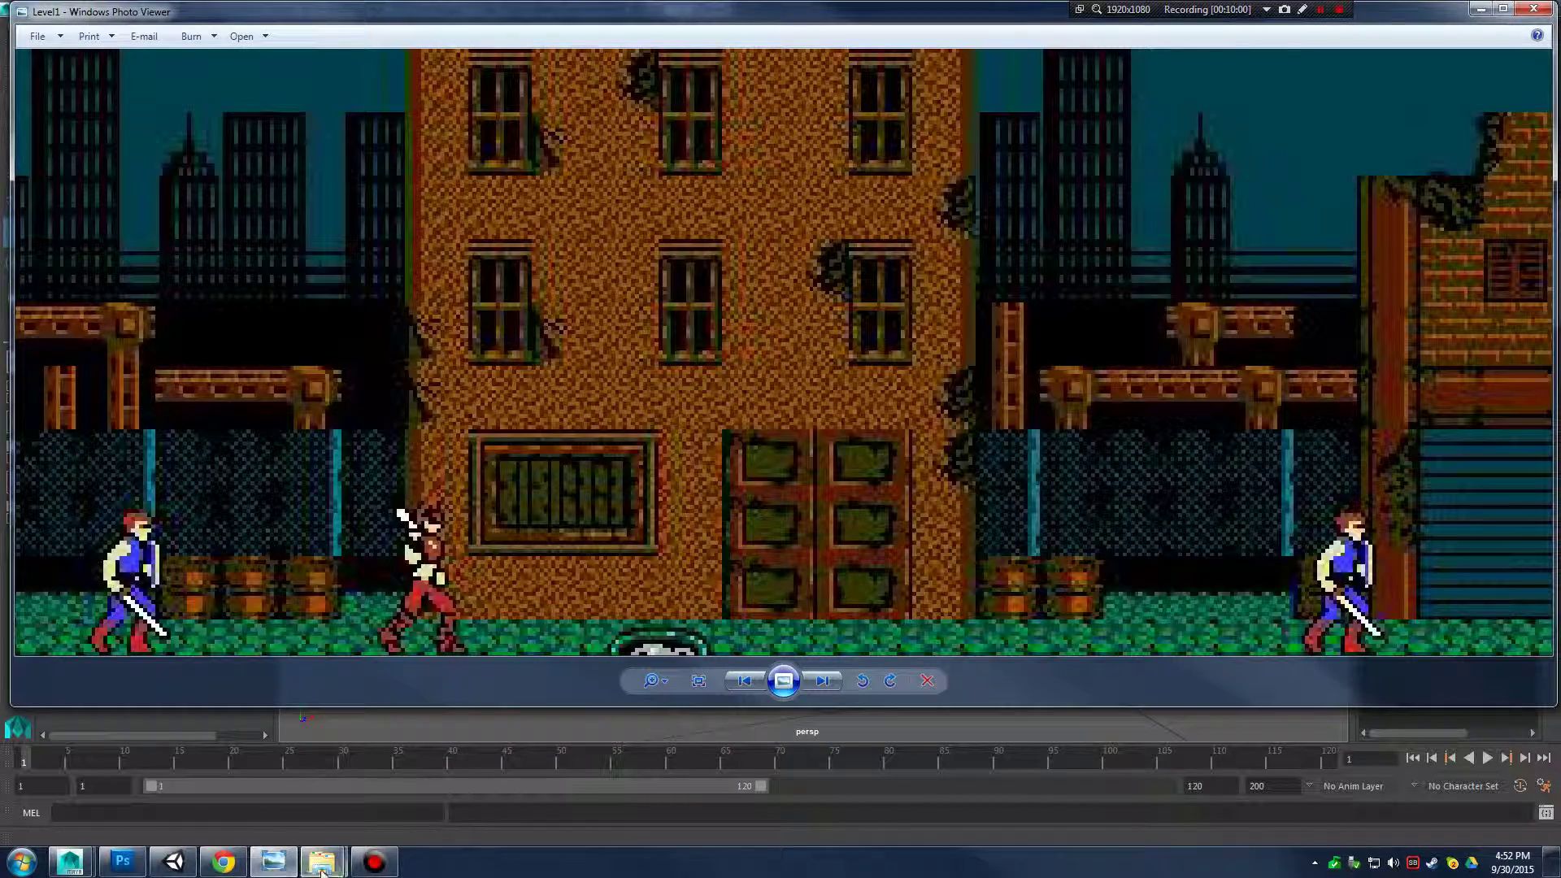
click(262, 730)
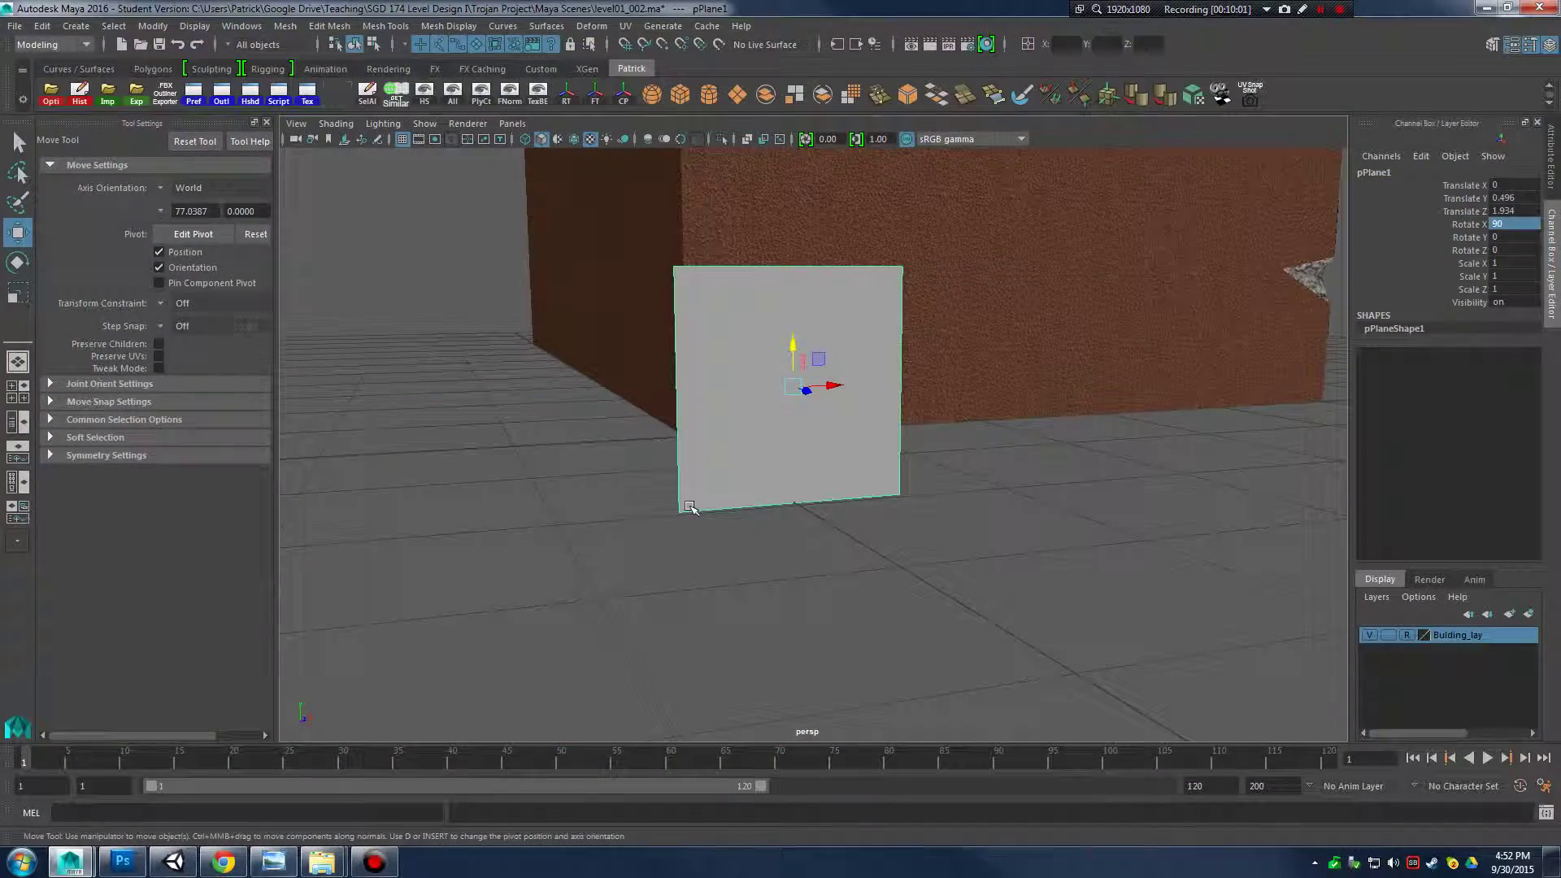
double_click(1506, 278)
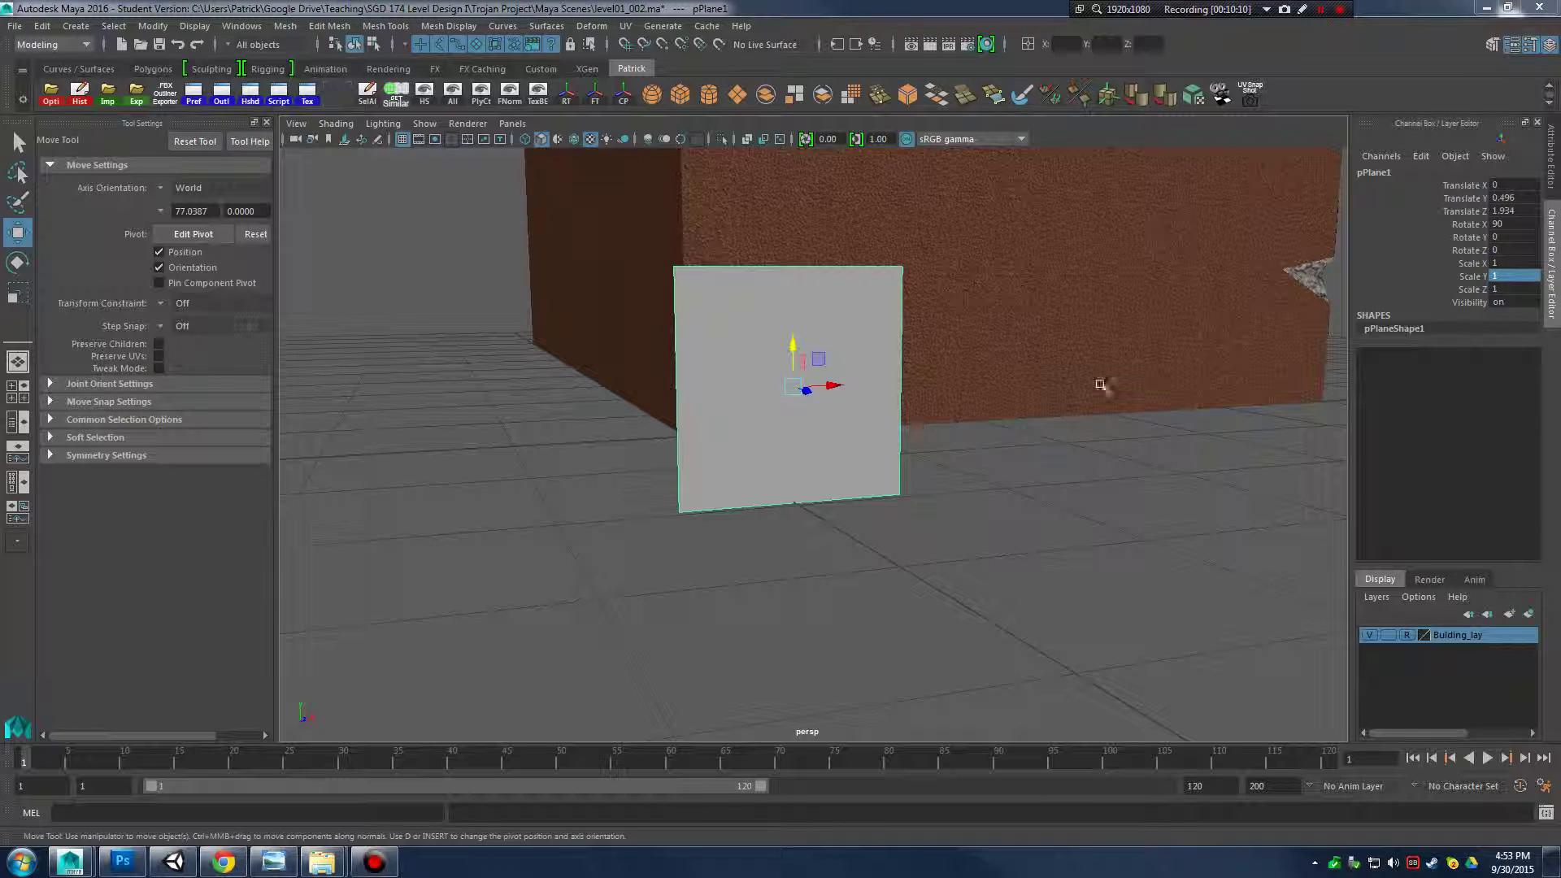
click(1521, 276)
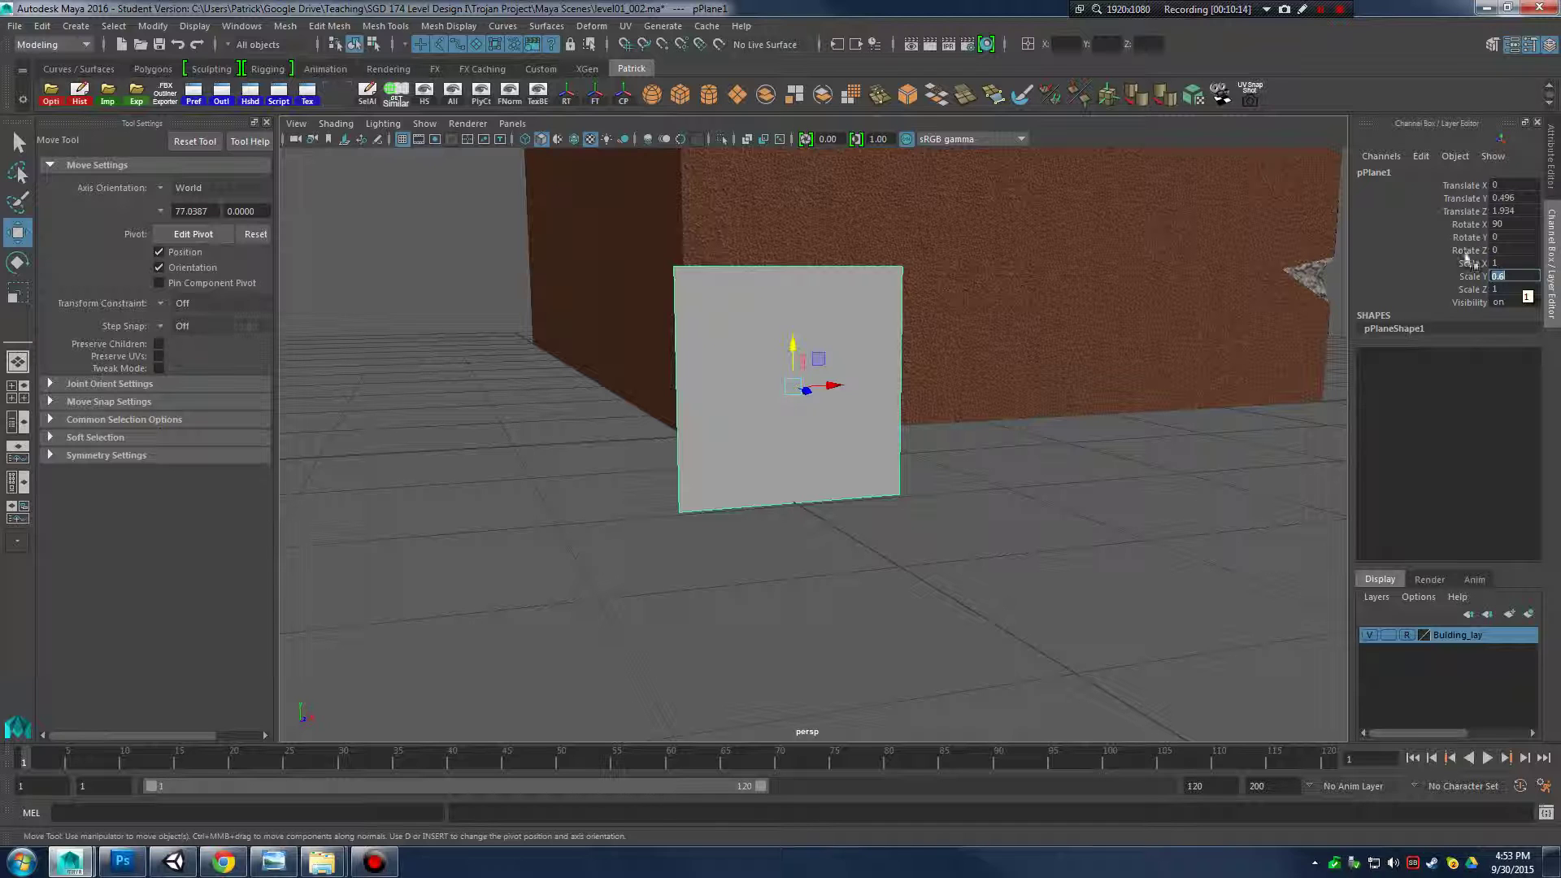
key(Return)
alt+drag(1057, 342, 948, 377)
key(r)
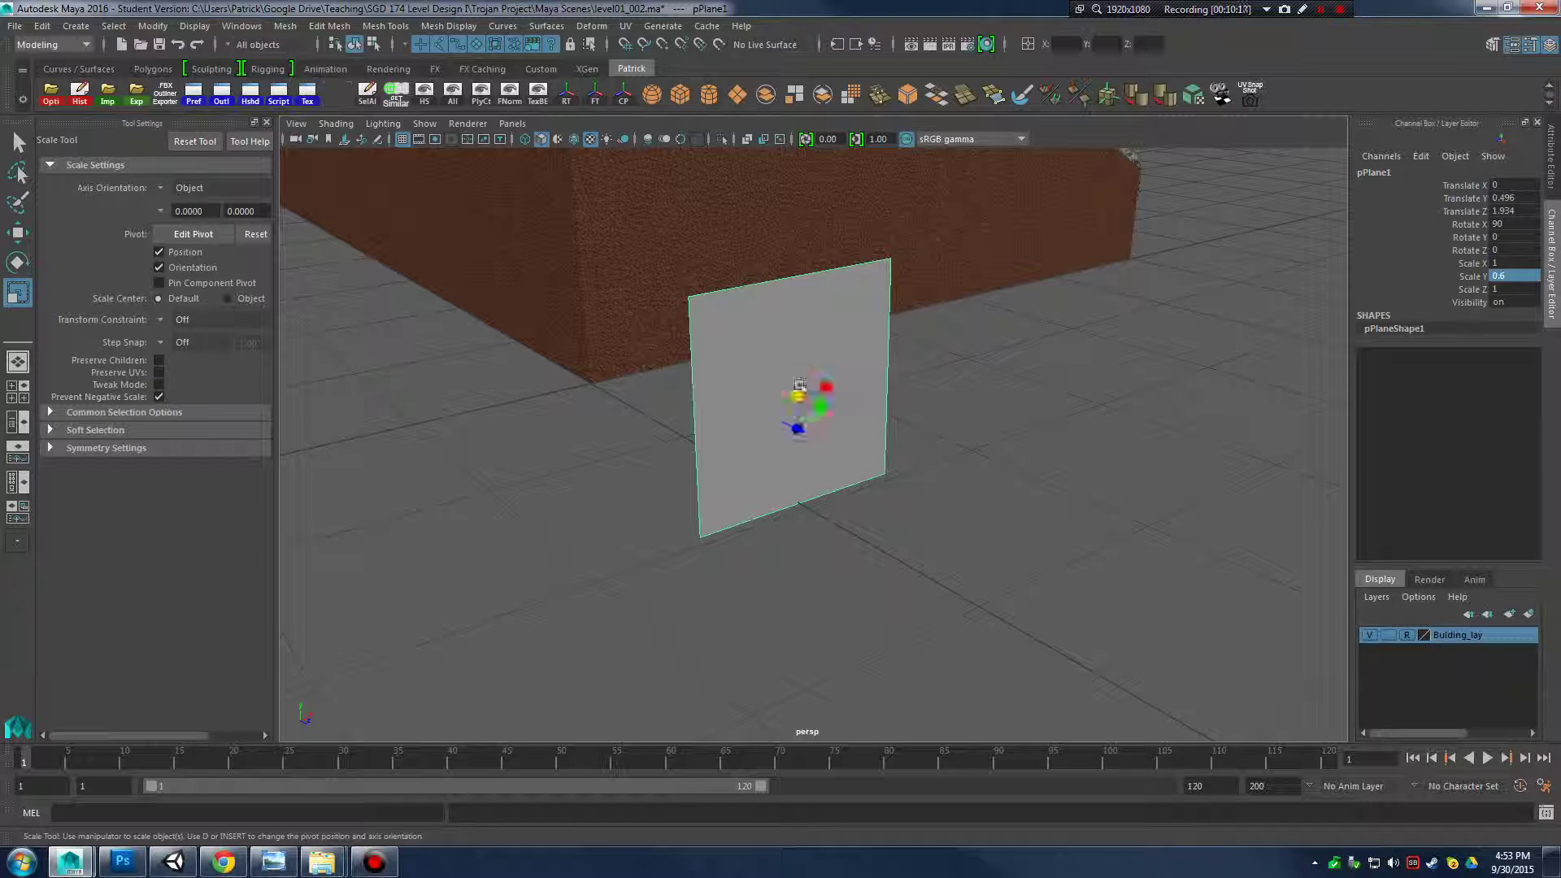
mouse_move(798, 429)
mouse_down()
mouse_move(799, 404)
mouse_move(799, 422)
mouse_up()
key(ctrl+z)
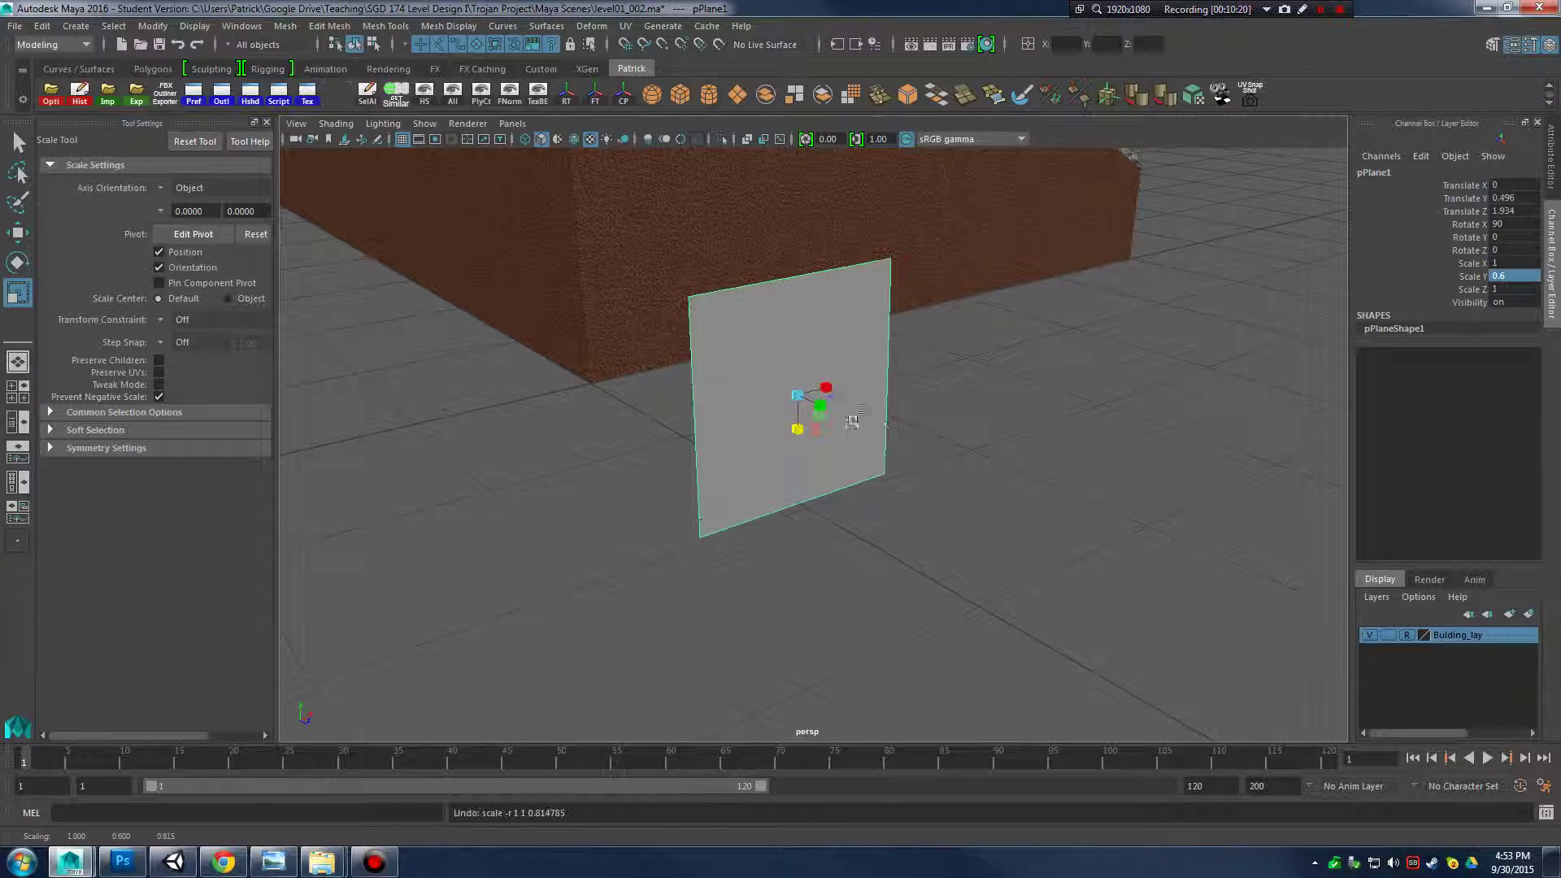
key(ctrl+z)
key(ctrl+z)
alt+drag(1052, 327, 931, 356)
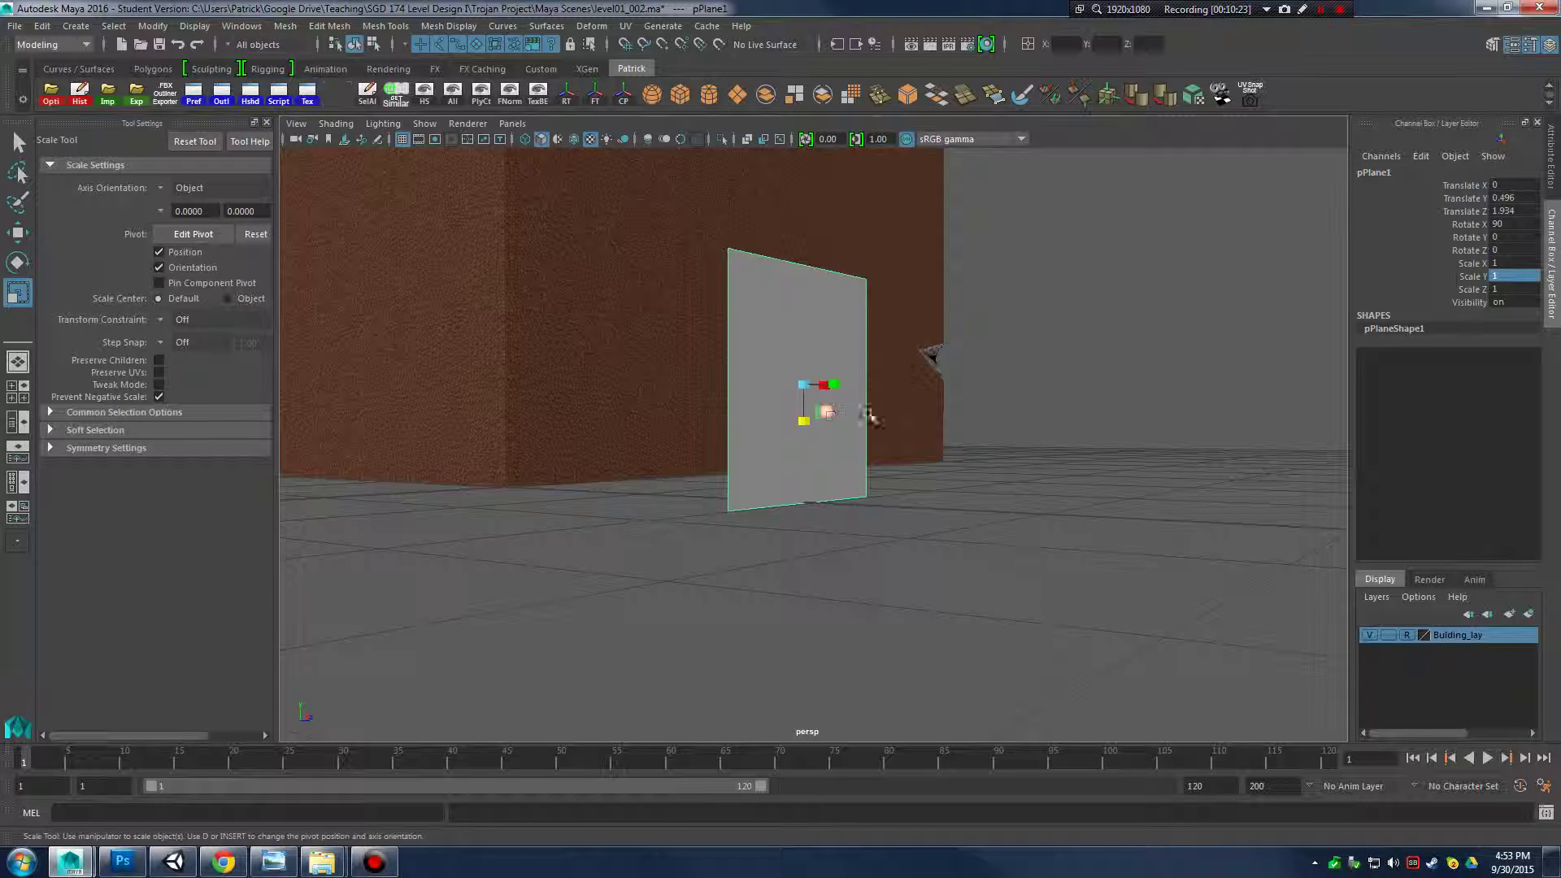
Freeze the upright plane's transformations, test scaling it vertically, and undo the test
click(1476, 289)
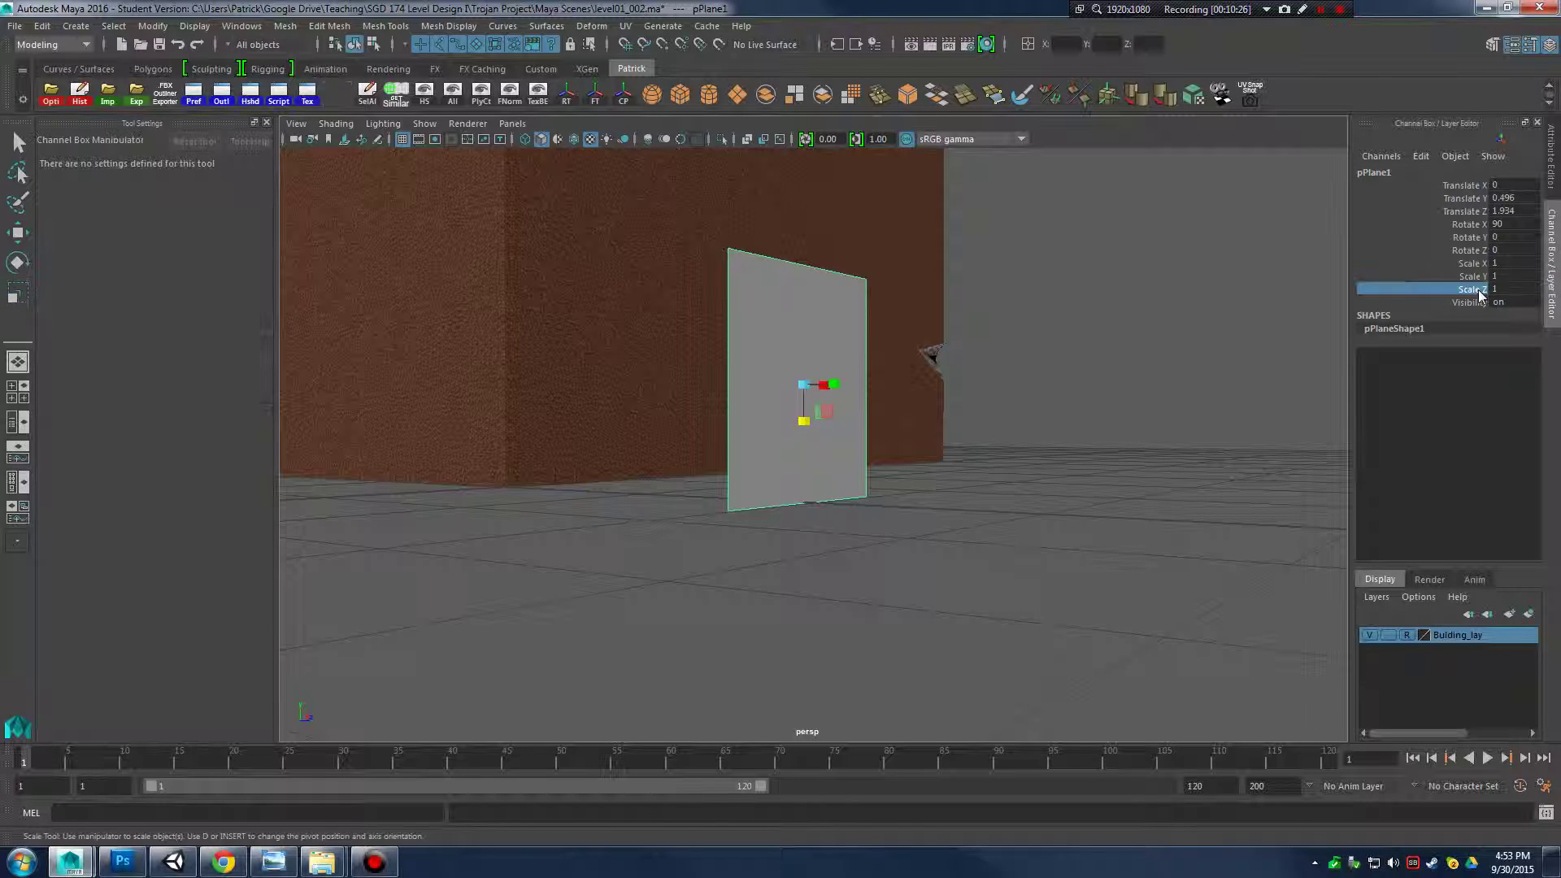
alt+drag(1022, 408, 725, 279)
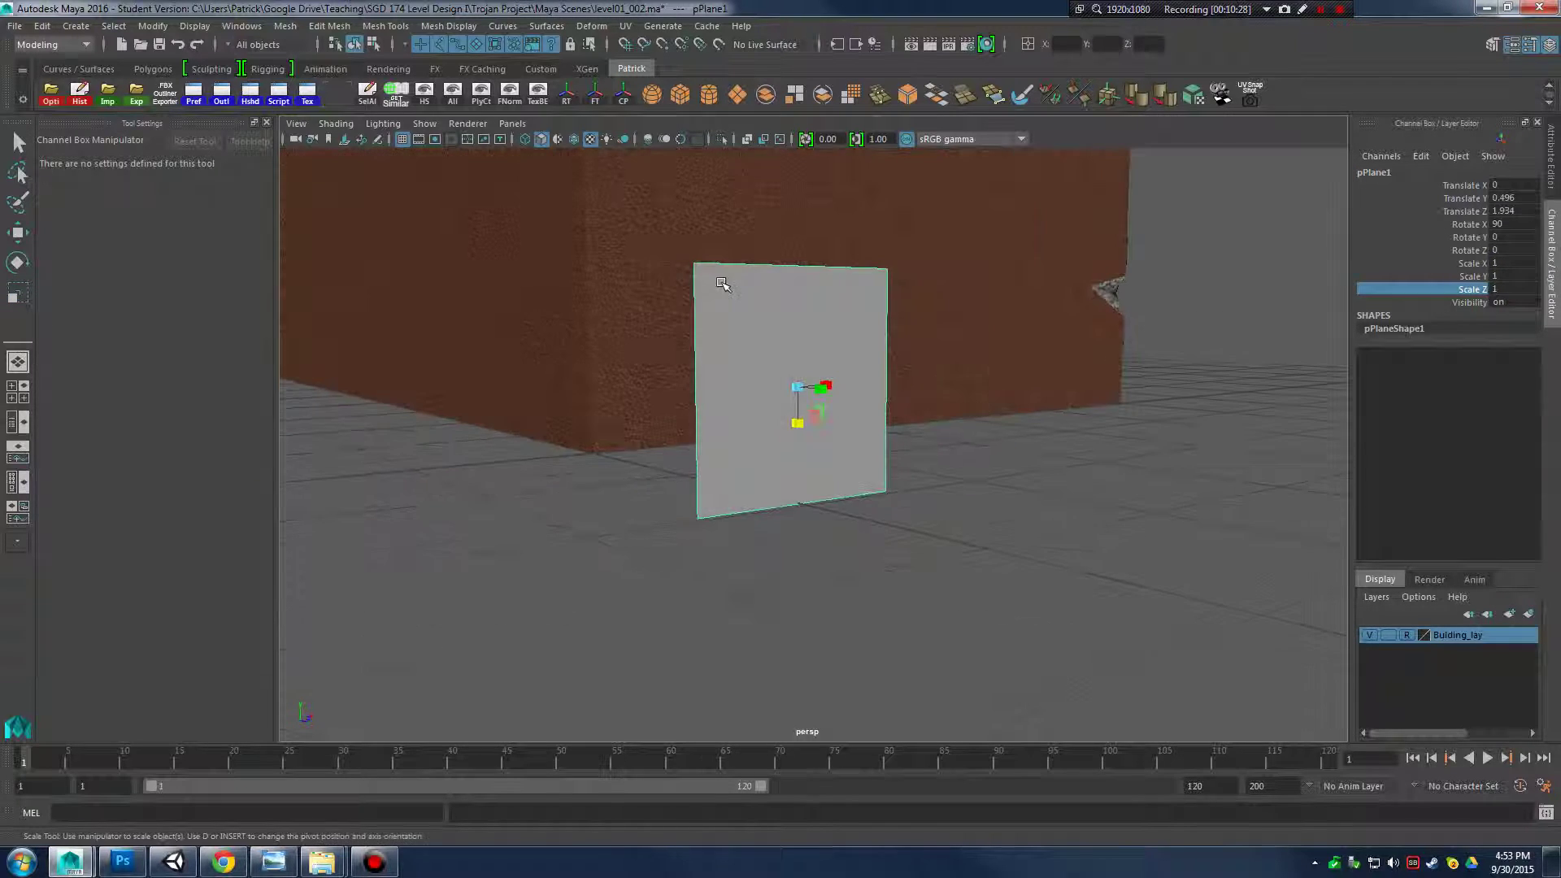
click(147, 26)
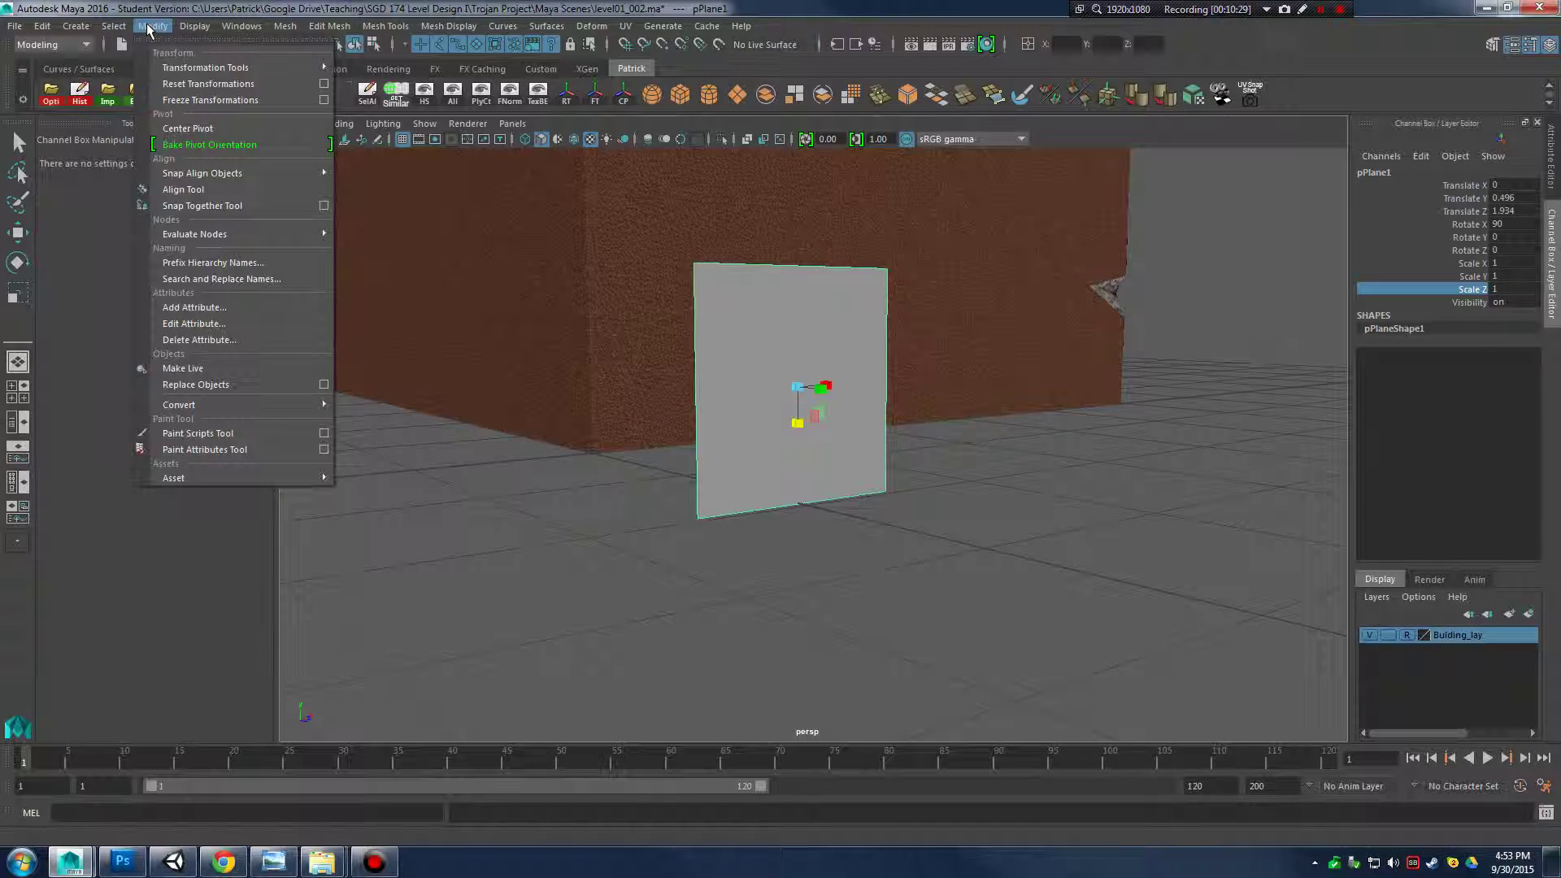
click(210, 99)
drag(797, 361, 796, 359)
key(ctrl+z)
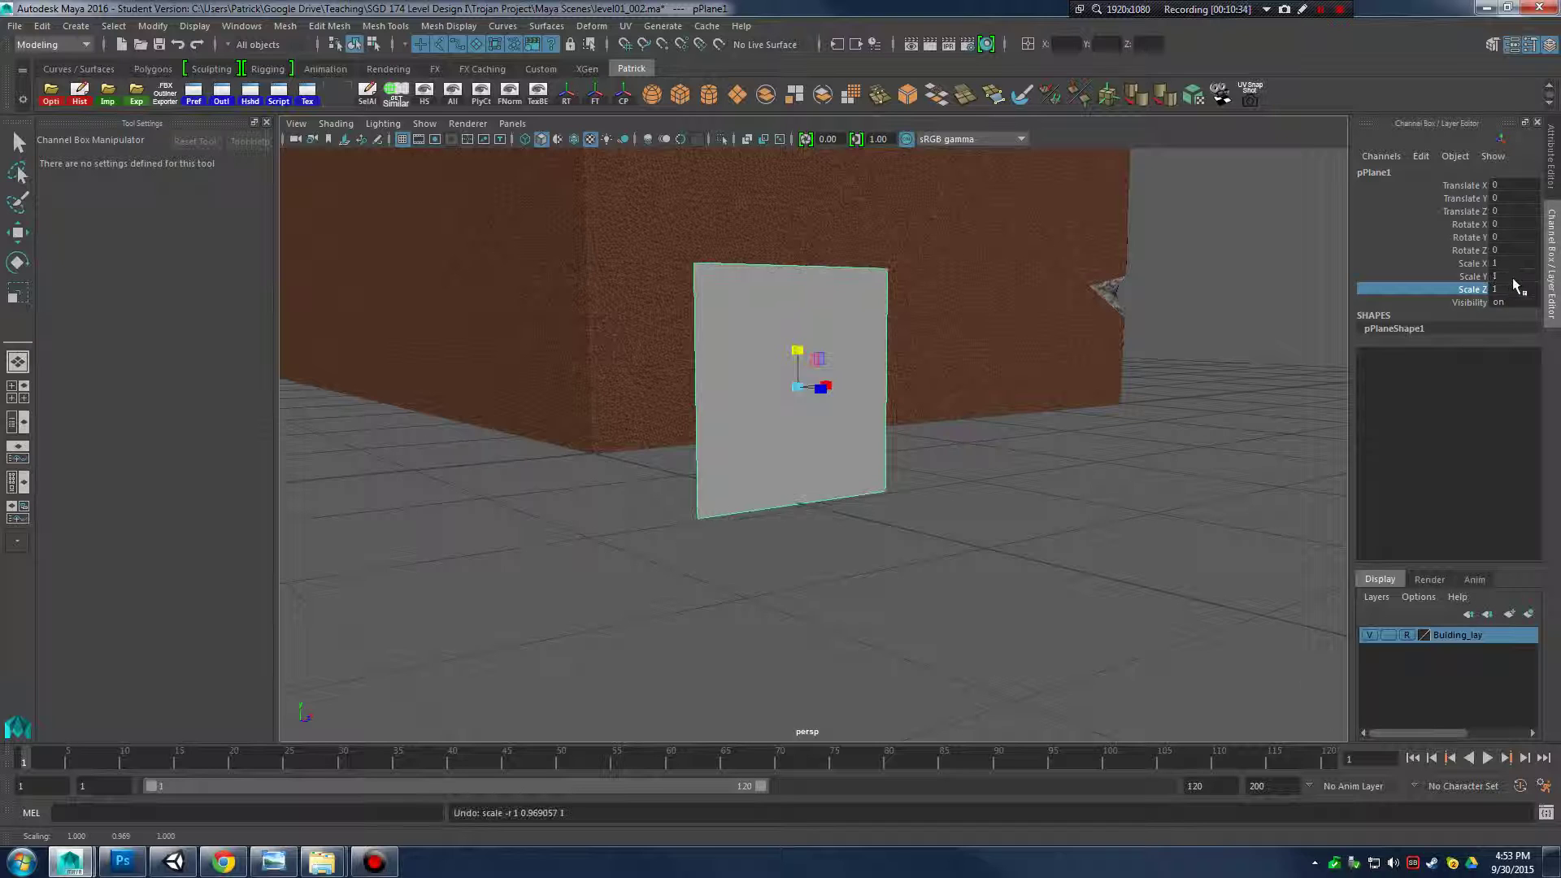
Set the plane's Y scale to 0.6 and raise it to about 0.583 on Y
double_click(1514, 277)
text(.6)
key(Return)
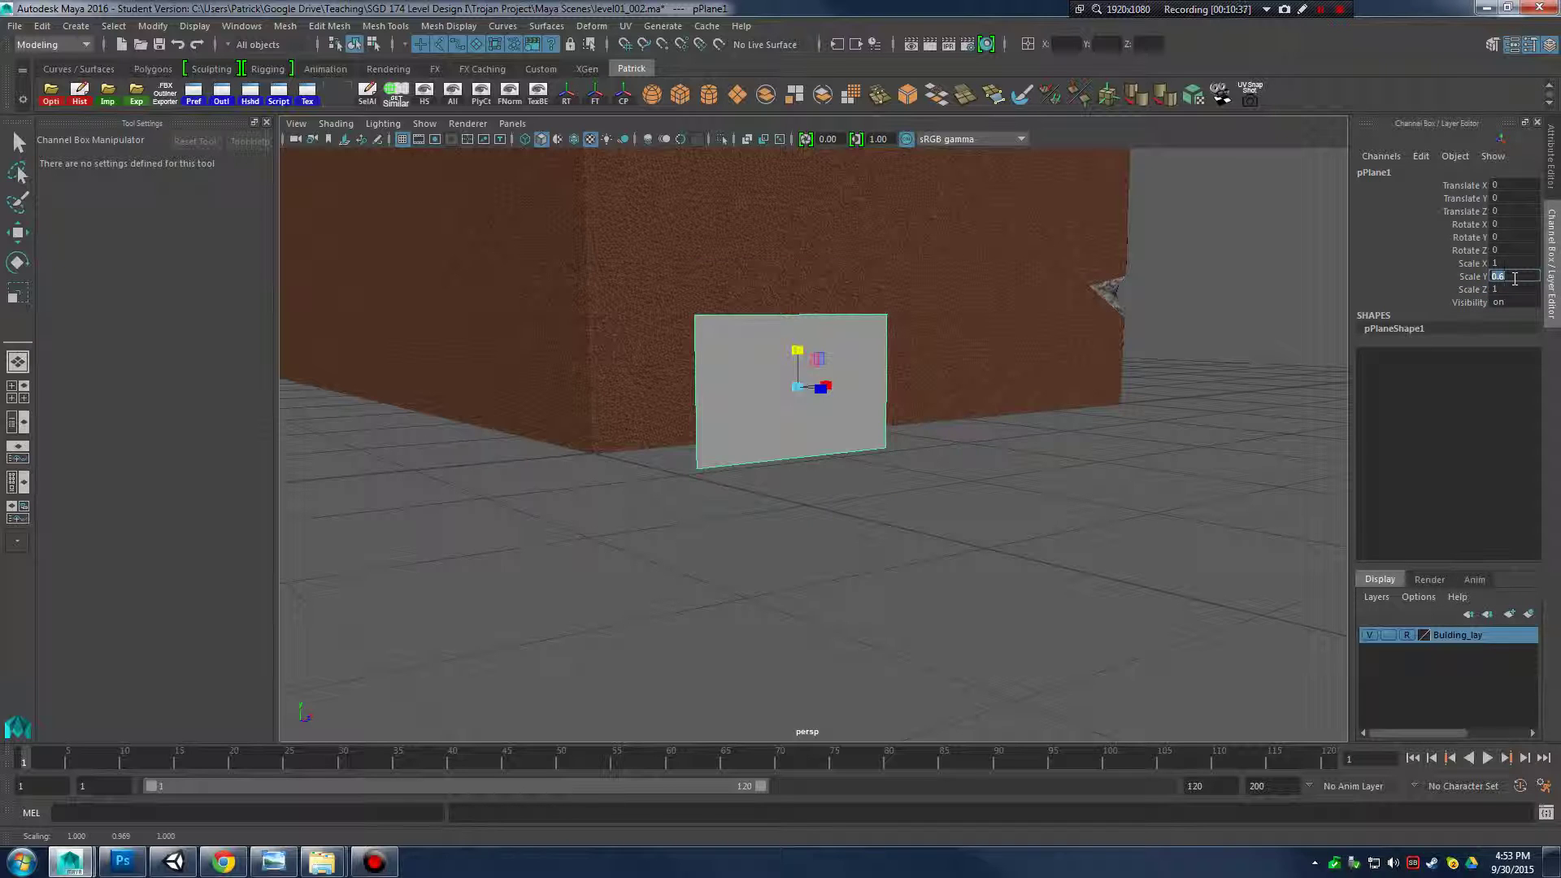
key(w)
alt+drag(919, 382, 800, 202)
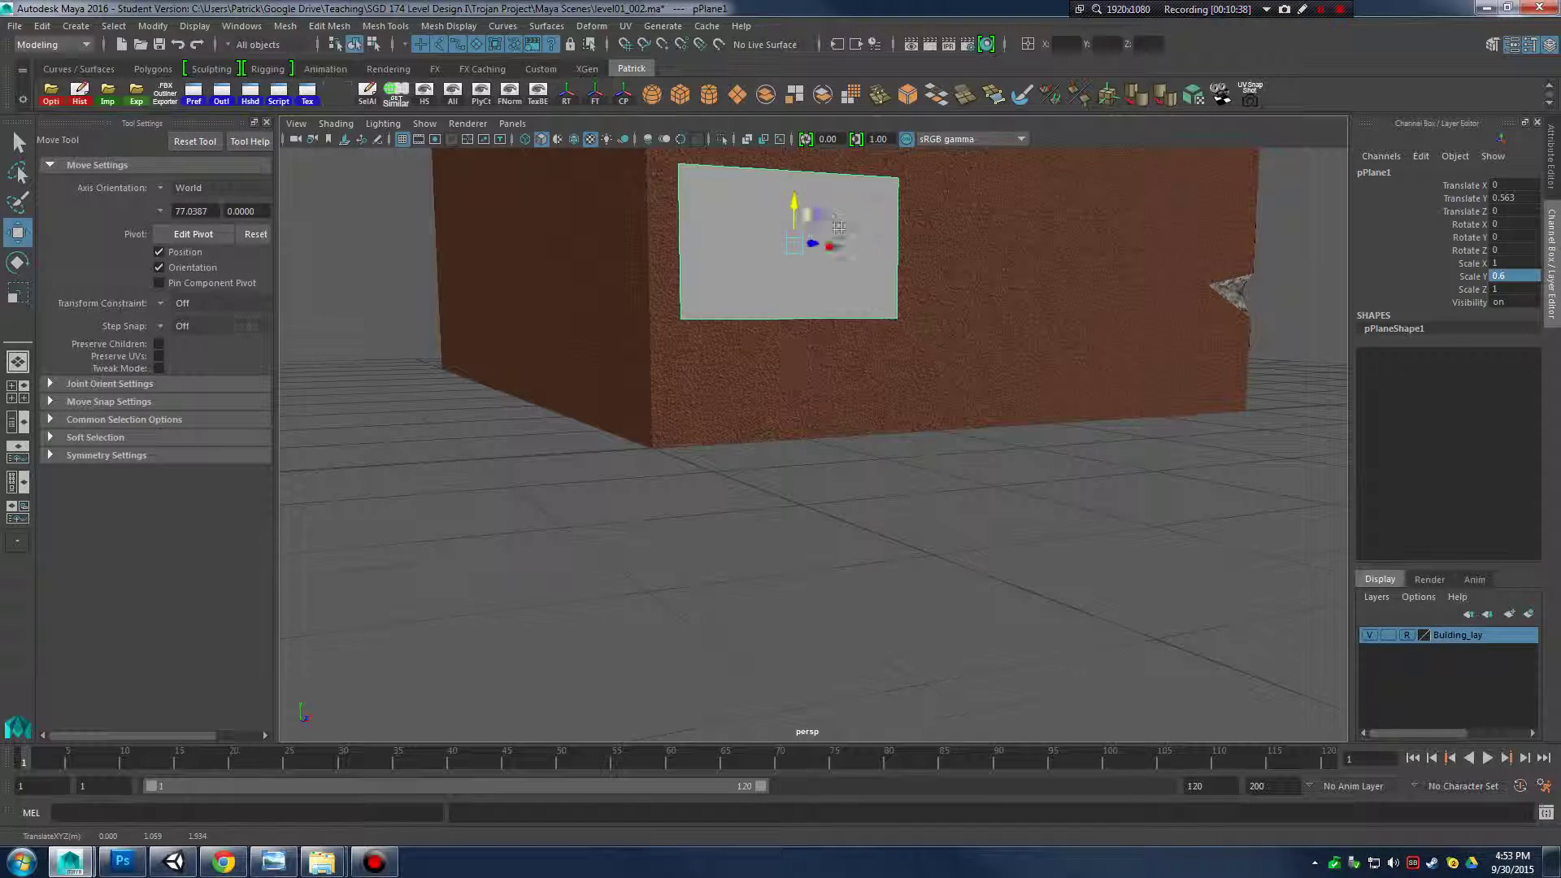
alt+middle_drag(823, 215, 856, 351)
Snap the plane's pivot to its lower-left corner vertex
key(d)
key(v)
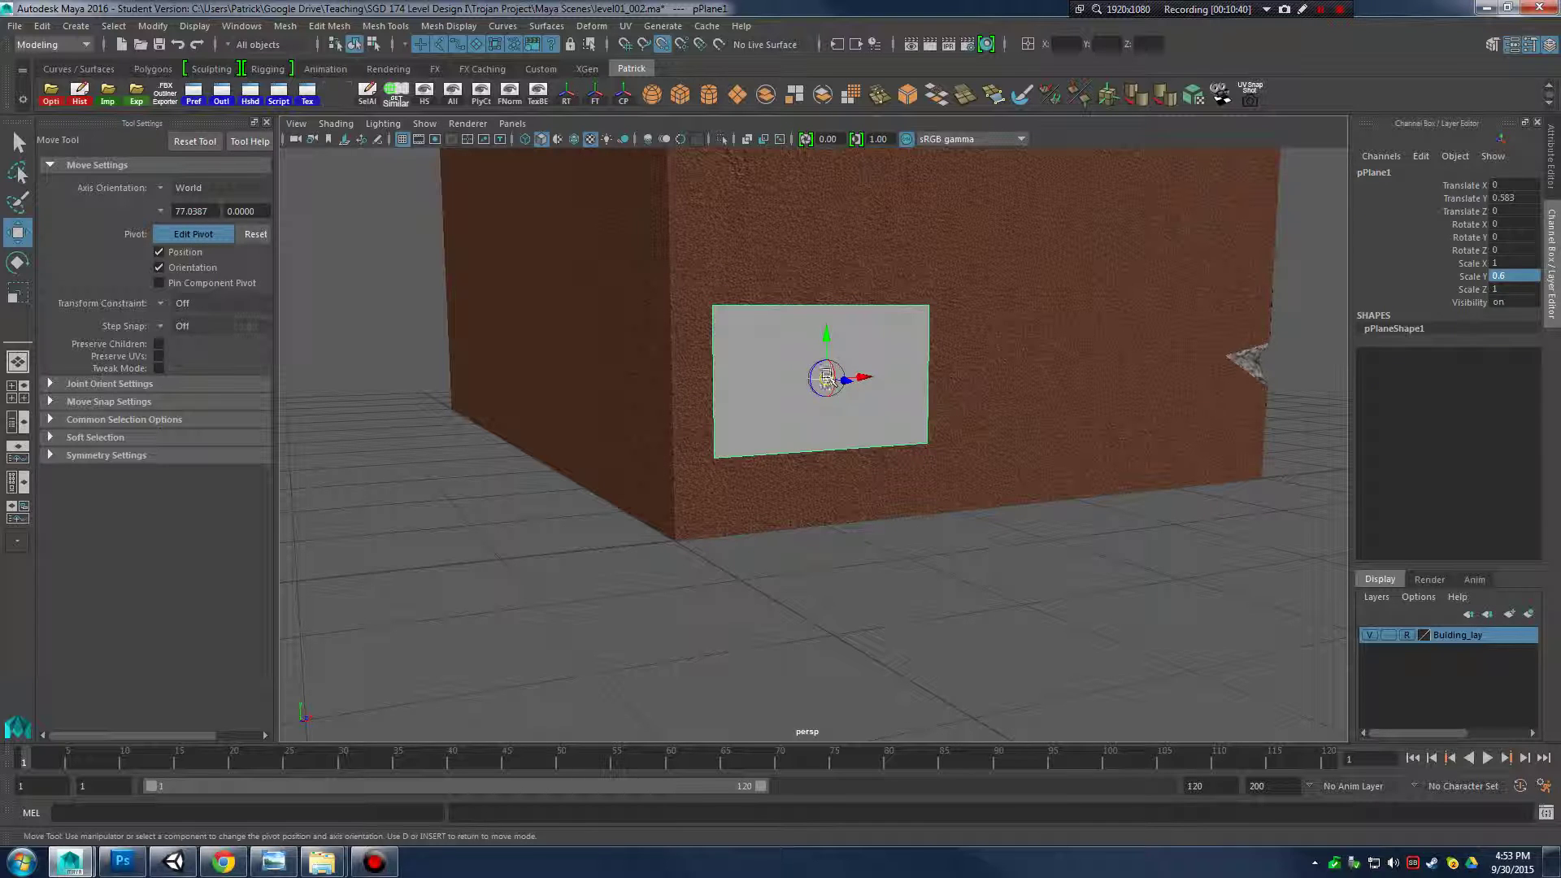
drag(827, 378, 712, 449)
key(d)
alt+drag(906, 422, 895, 420)
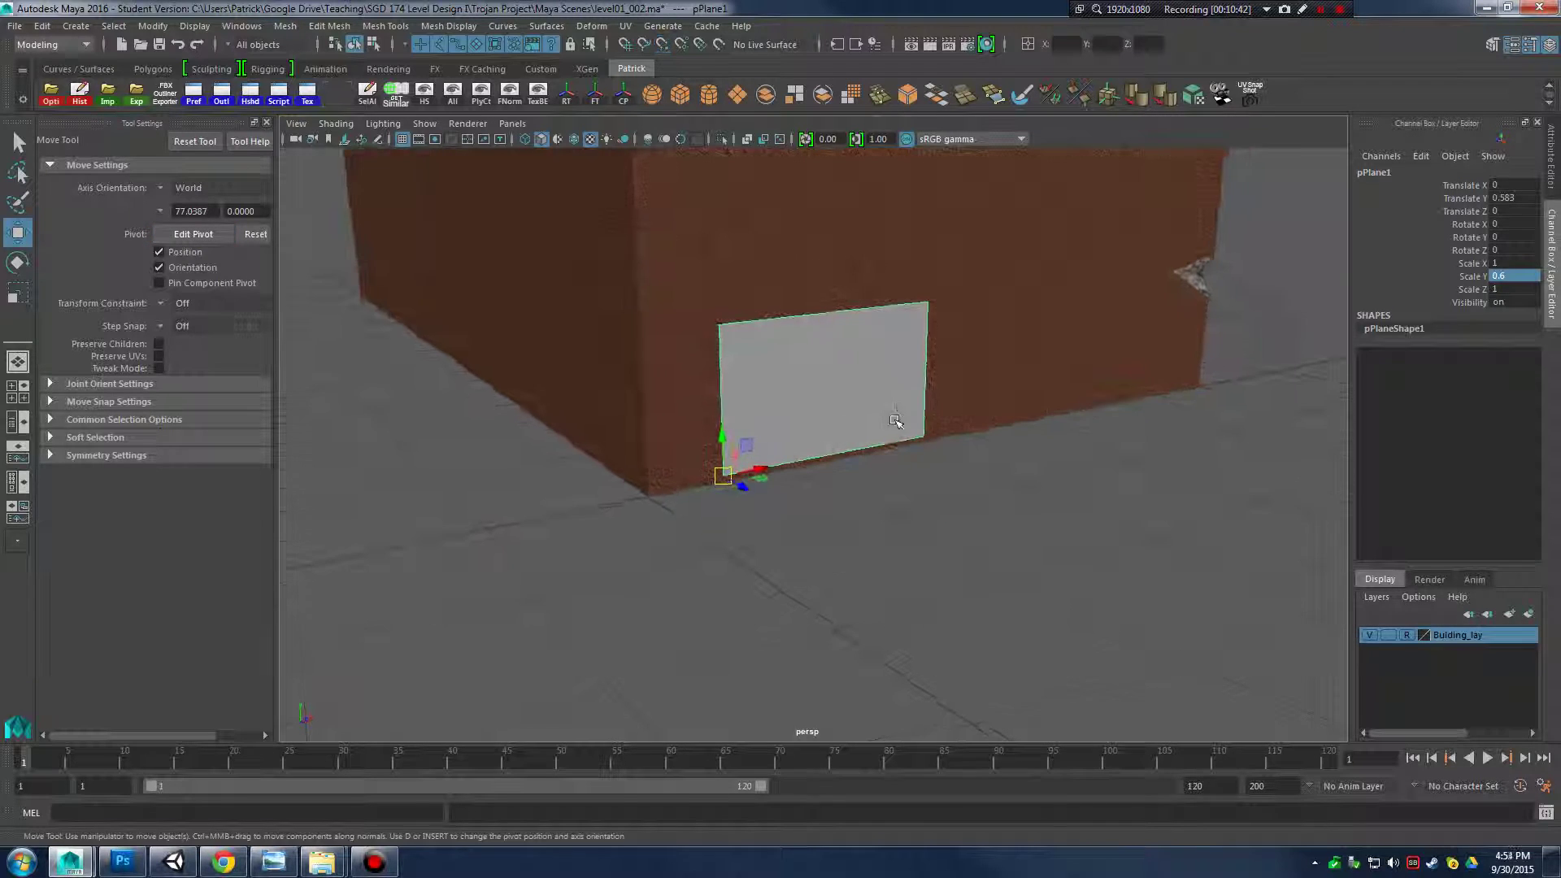
Duplicate the plane and snap the copy directly above the original, at 1.183 on Y
key(ctrl+d)
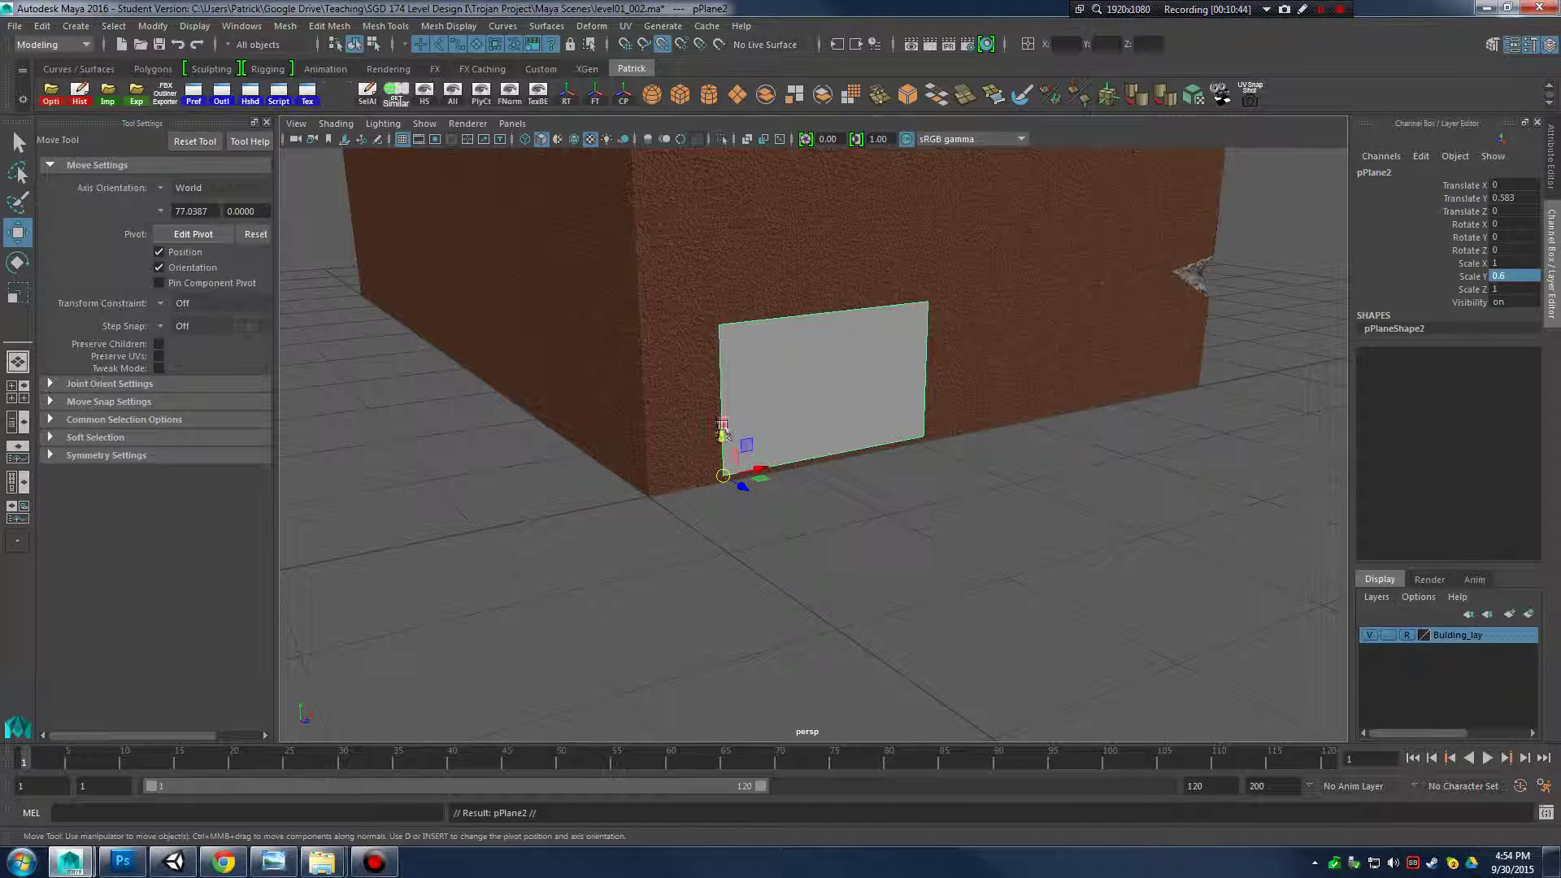
drag(723, 433, 721, 346)
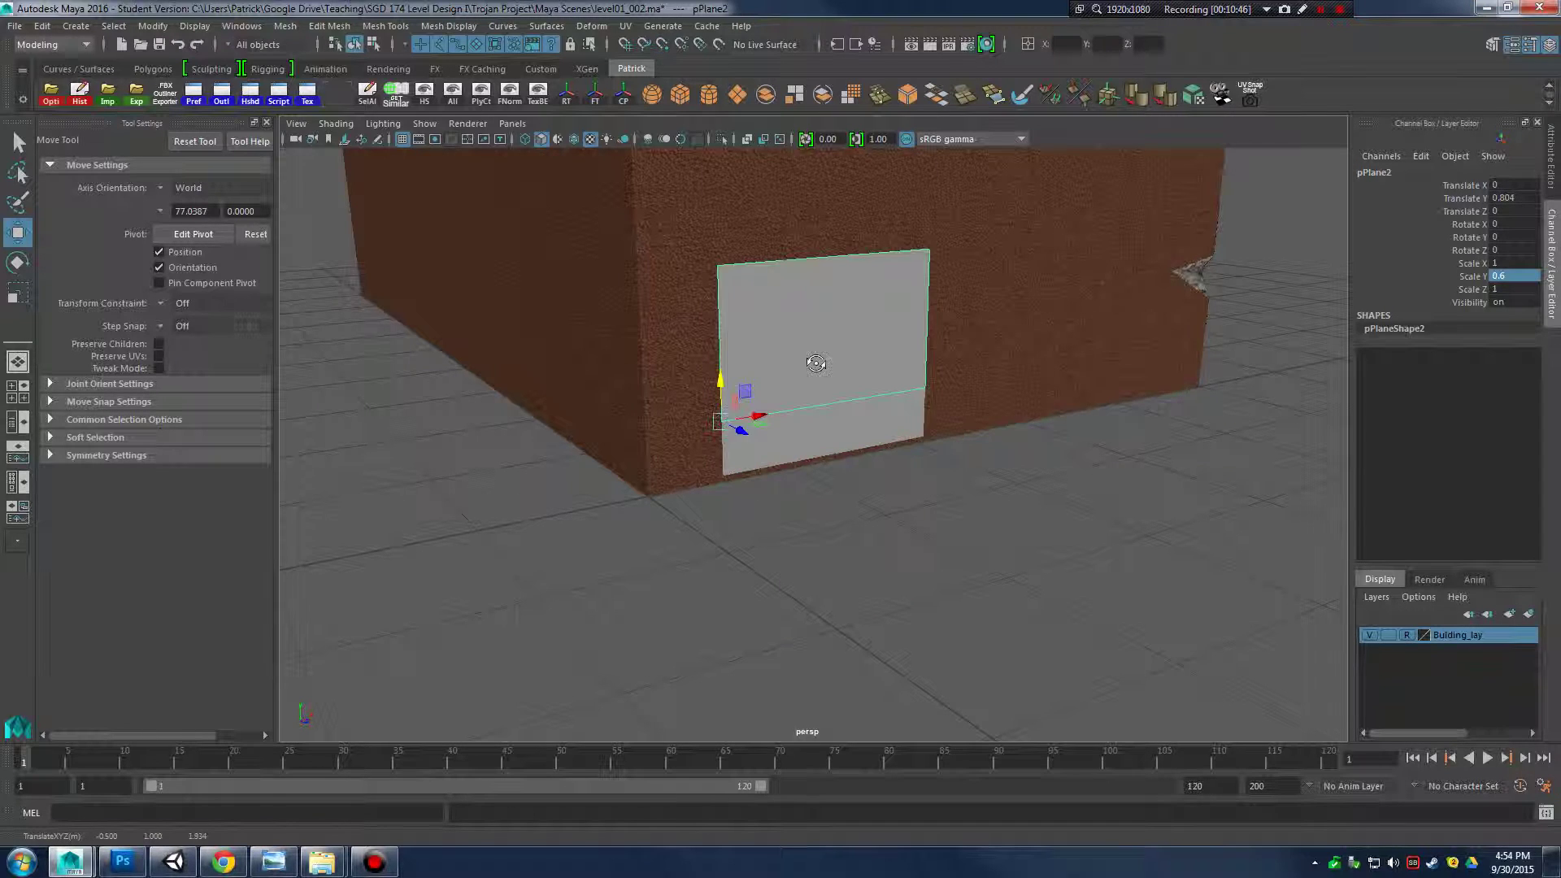
alt+drag(816, 363, 992, 345)
drag(875, 452, 877, 391)
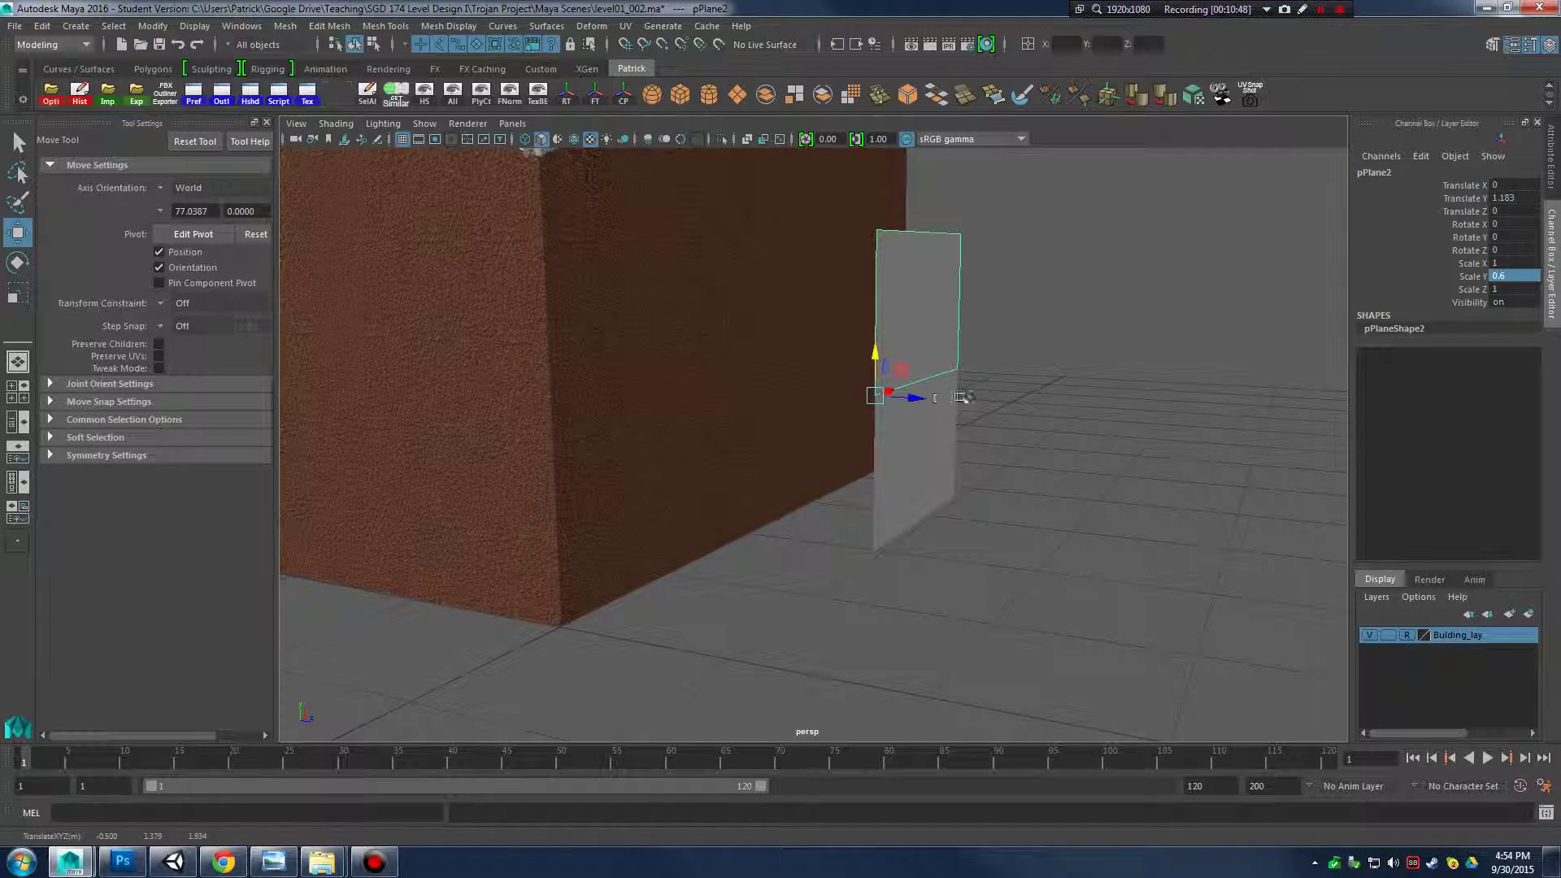
Hide the building layer, duplicate the upper panel, and stack the new copy on top at 1.783 on Y
click(1369, 635)
key(ctrl+d)
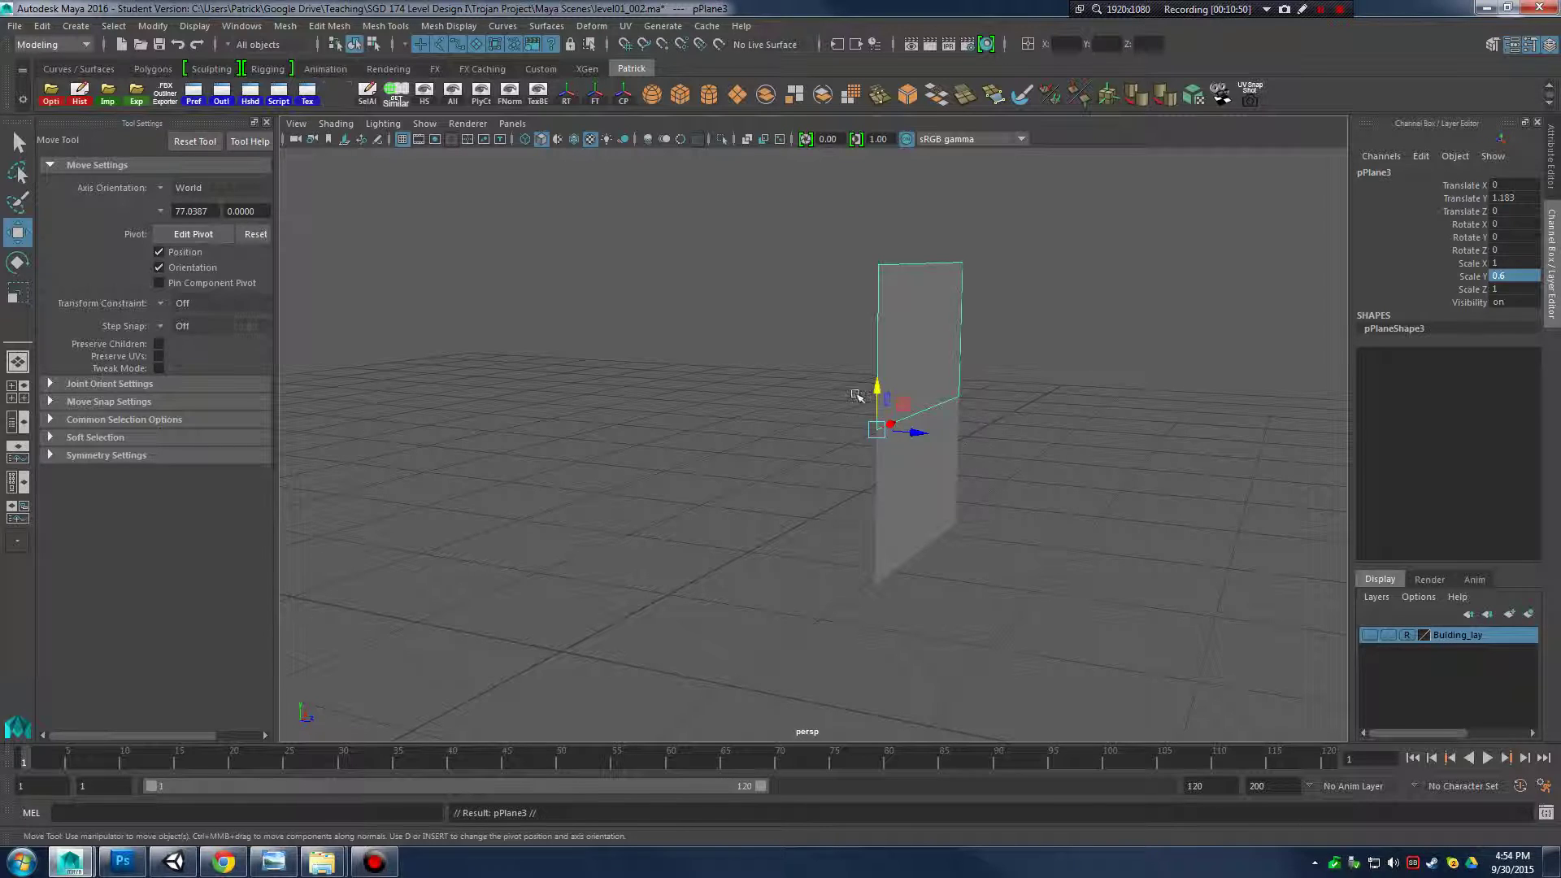
drag(877, 388, 892, 252)
Select all three stacked panels and lower them together until the top one is at about 1.172 on Y
alt+right_drag(1205, 400, 987, 403)
alt+drag(987, 403, 903, 425)
drag(714, 237, 870, 429)
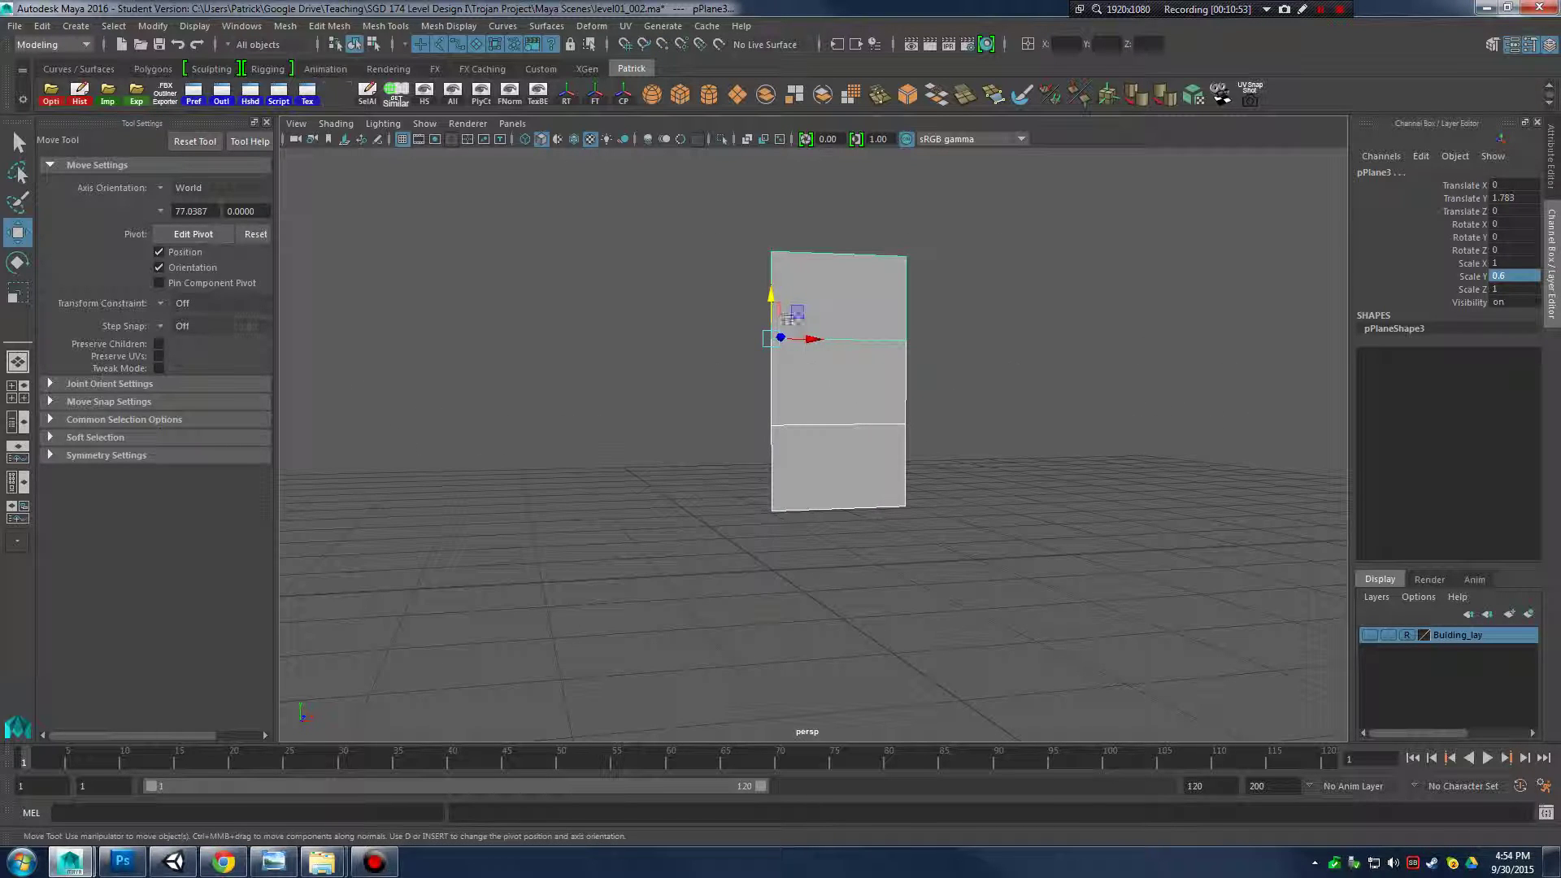
drag(789, 318, 780, 428)
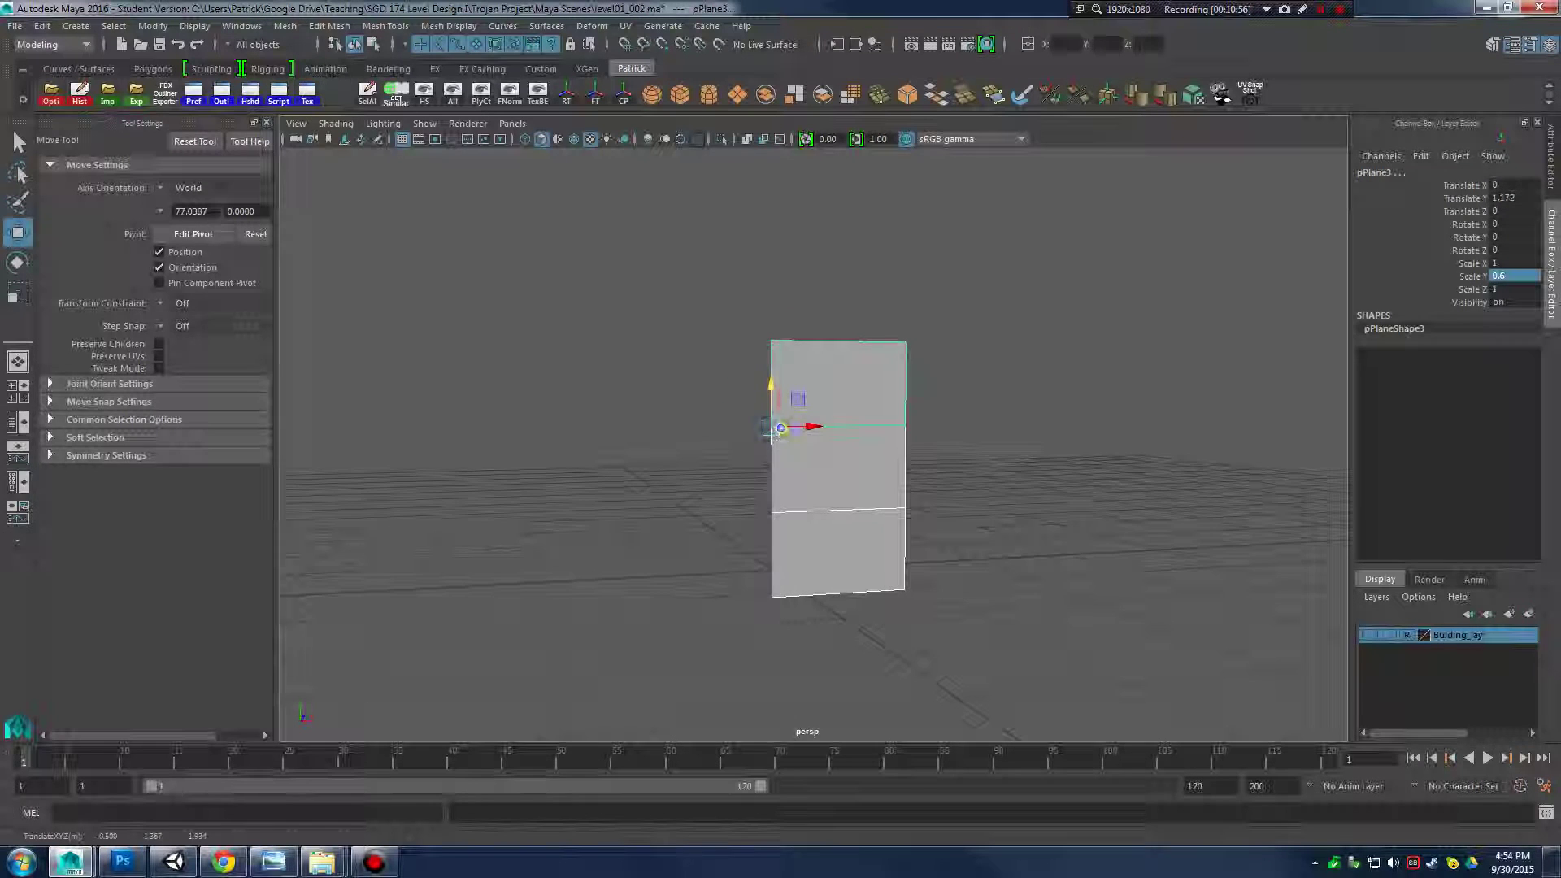
In the front view, move the three-panel stack so its lower-left corner sits at the grid origin, and select the top panel
key(space)
key(f)
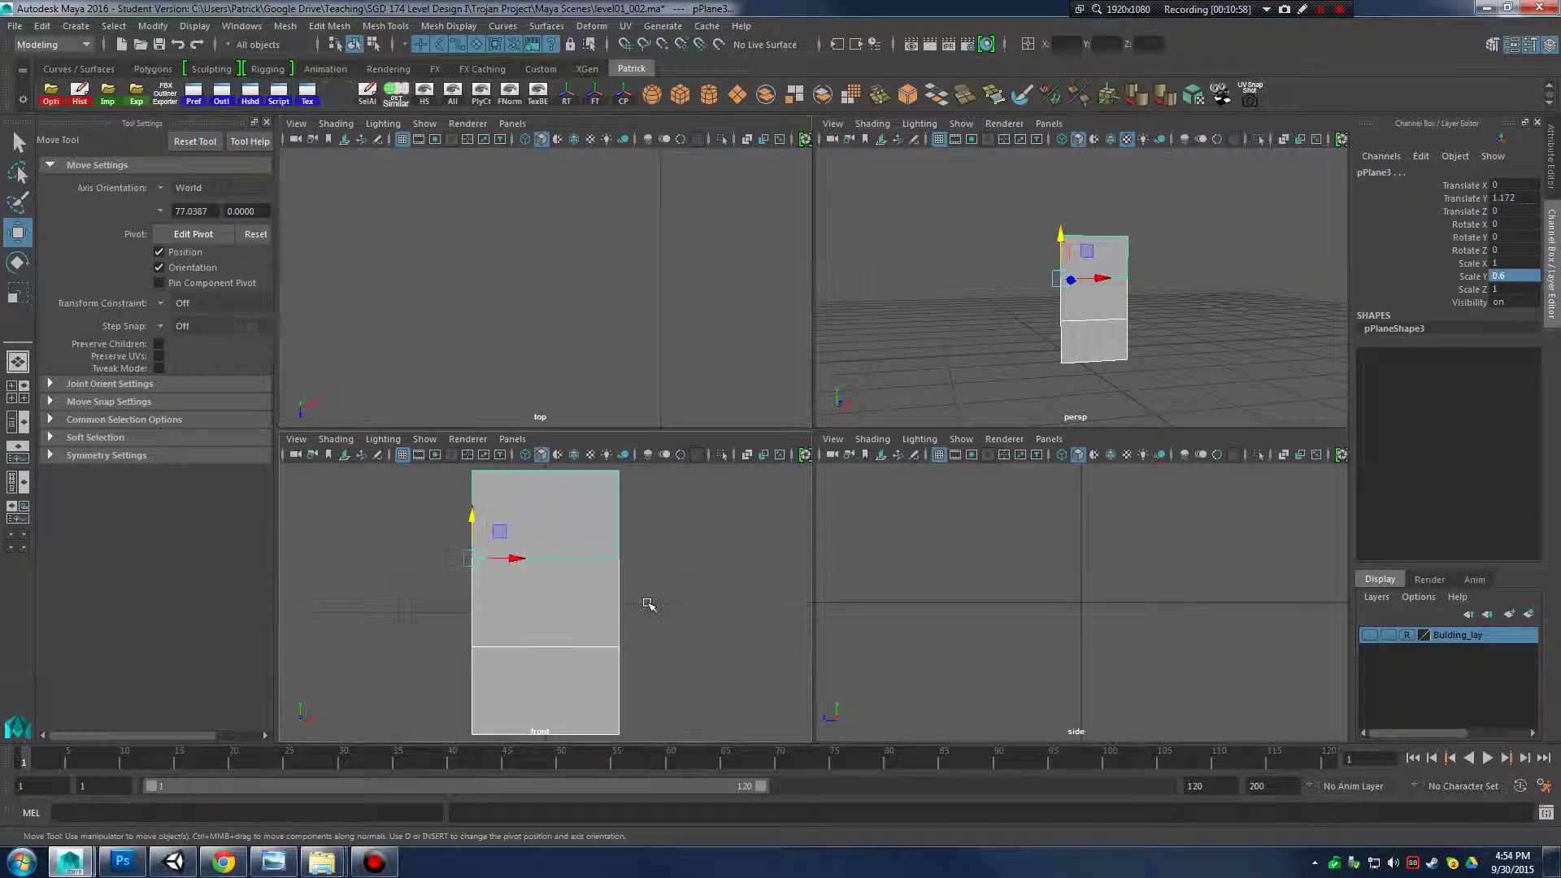
key(space)
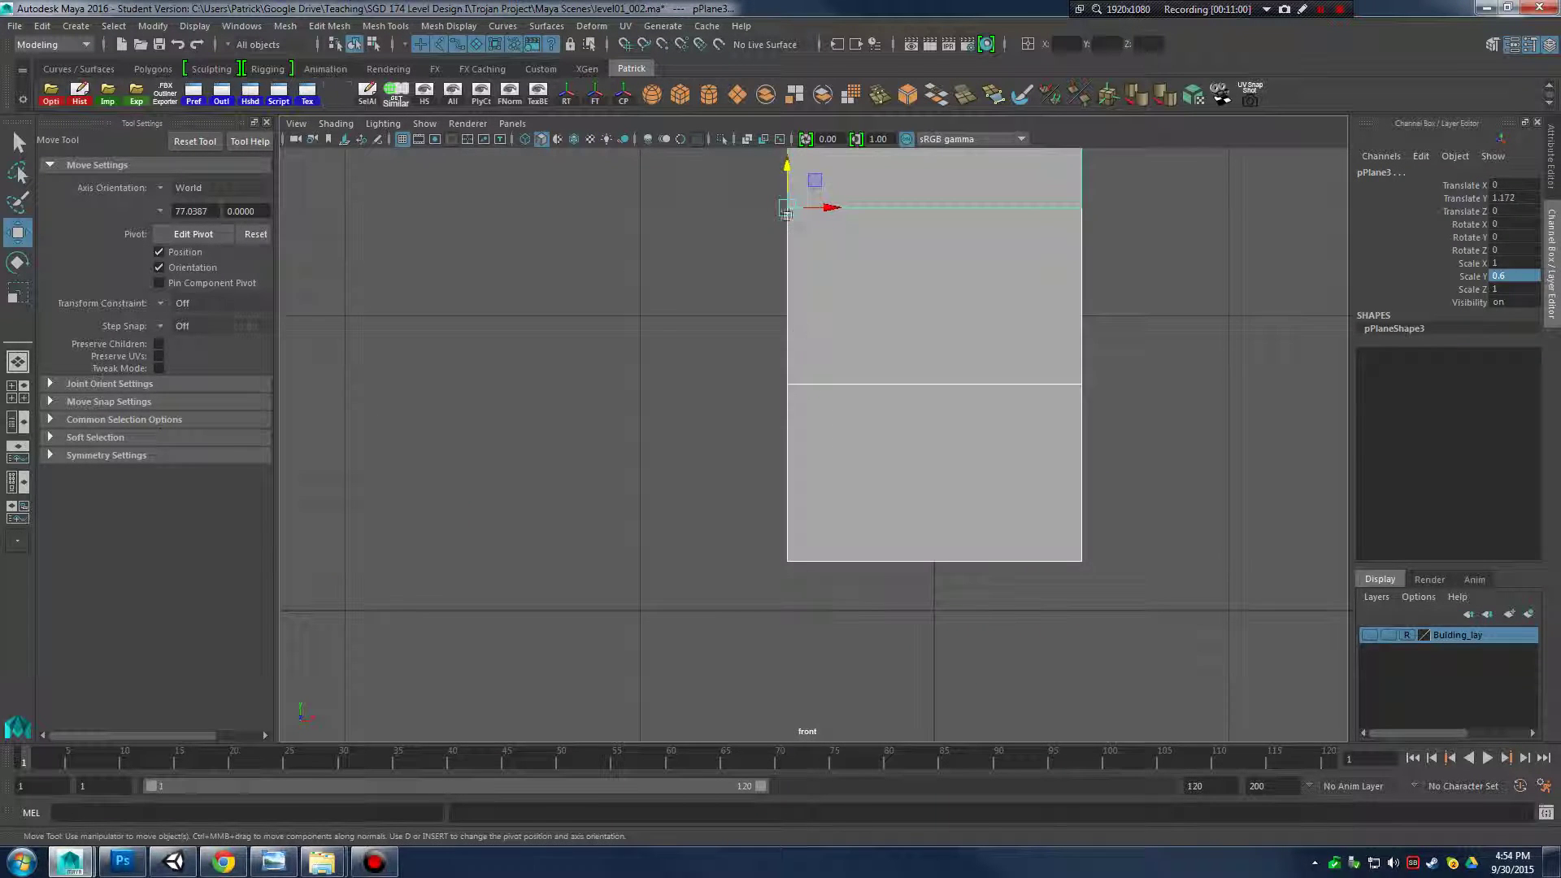
drag(786, 213, 939, 256)
alt+middle_drag(1132, 247, 1019, 444)
mouse_move(1122, 396)
alt+right_down()
mouse_move(954, 383)
mouse_move(1093, 387)
alt+right_up()
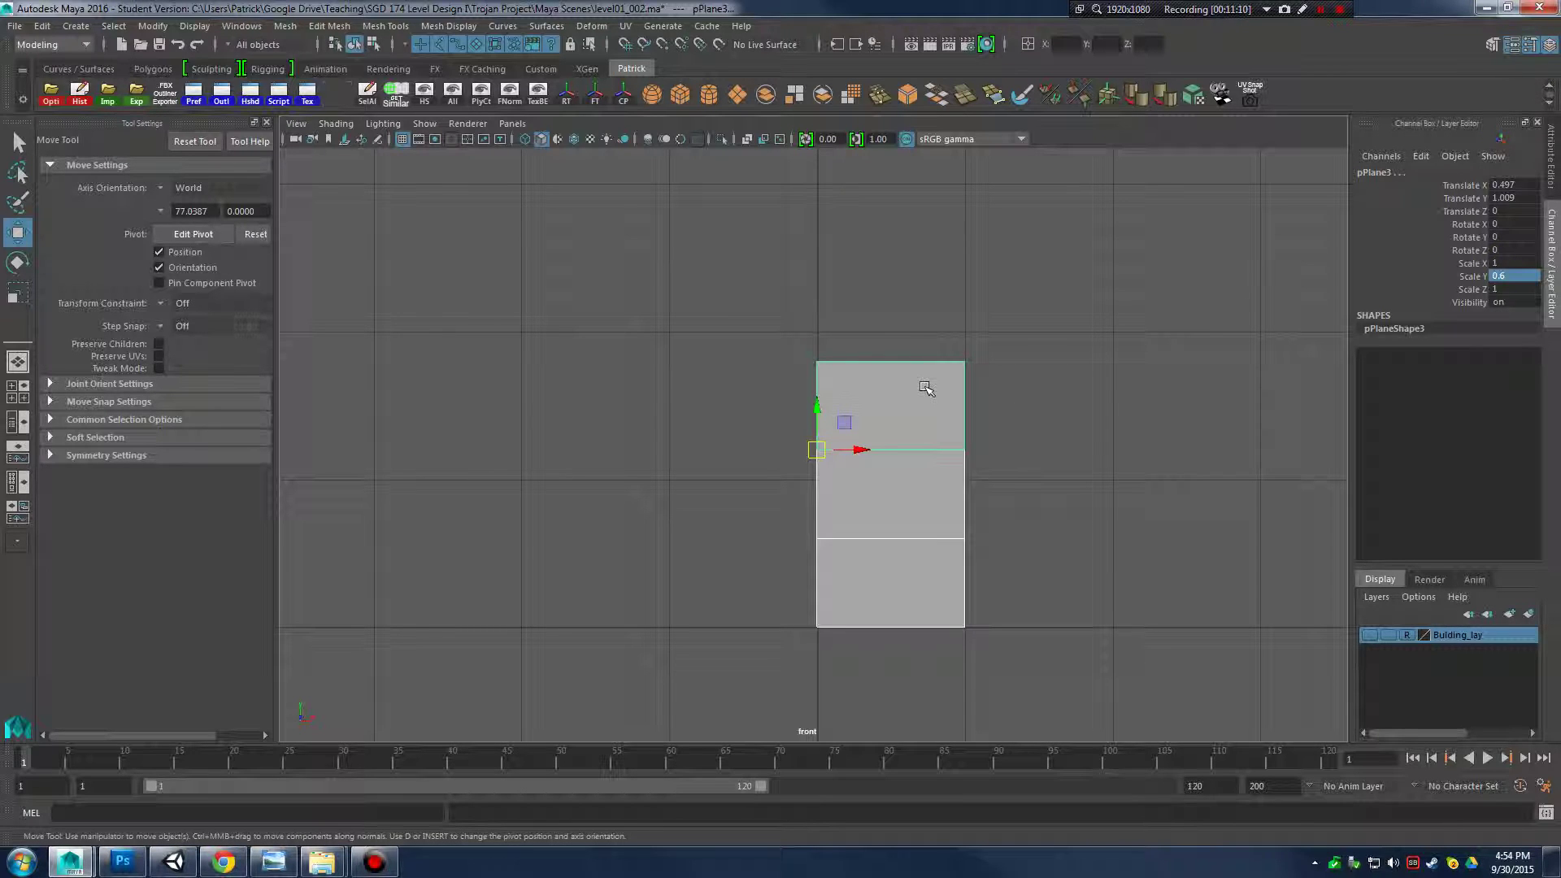
click(901, 445)
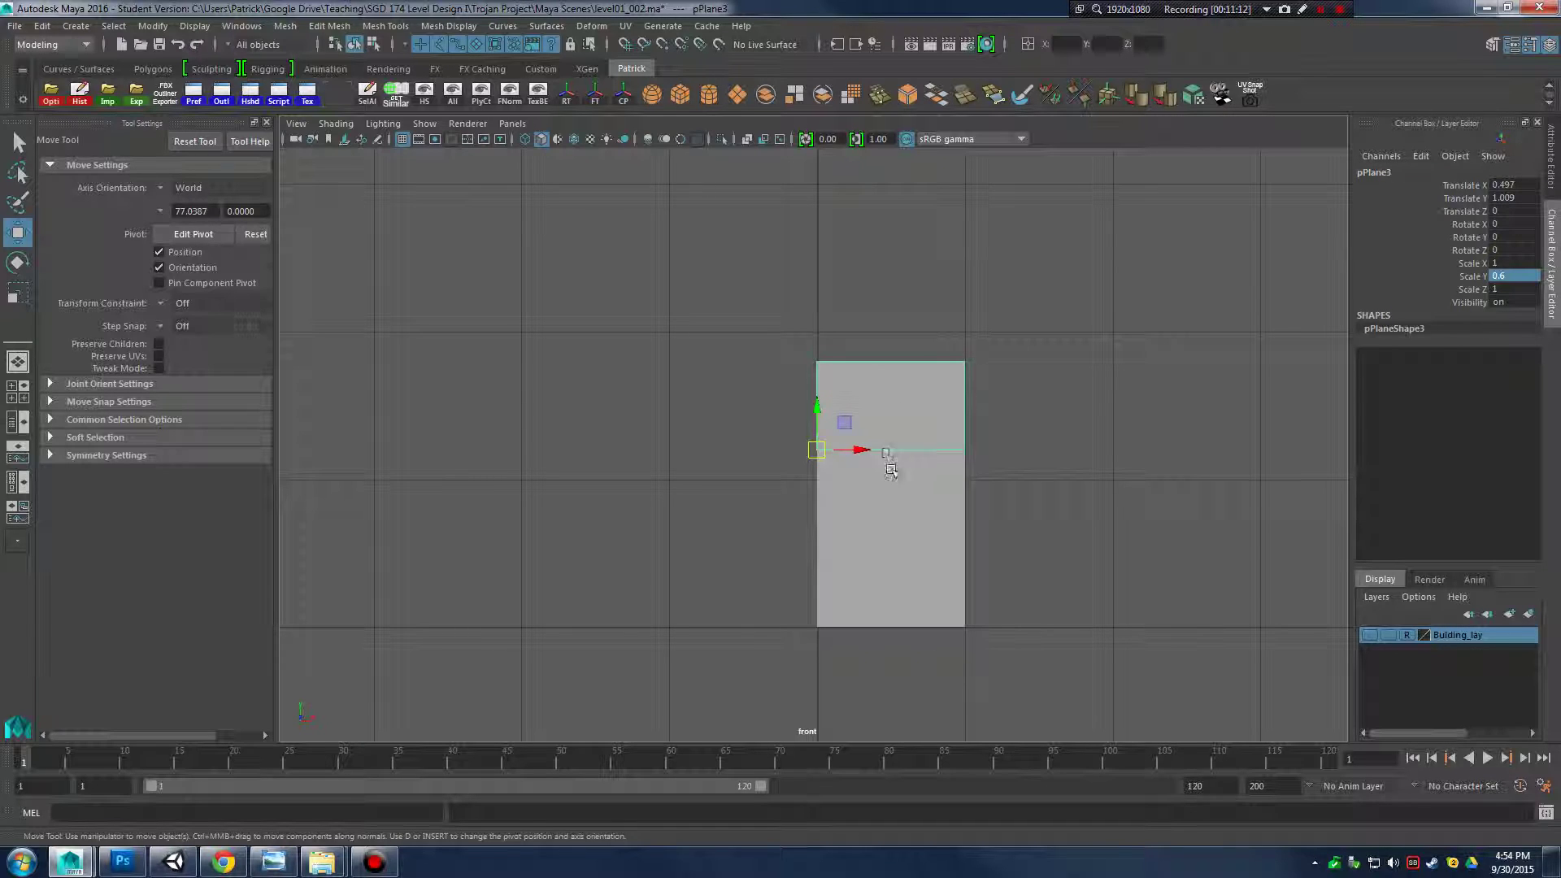
Delete the middle and top panels of the stack, leaving only the bottom panel at the grid origin
click(887, 543)
click(905, 508)
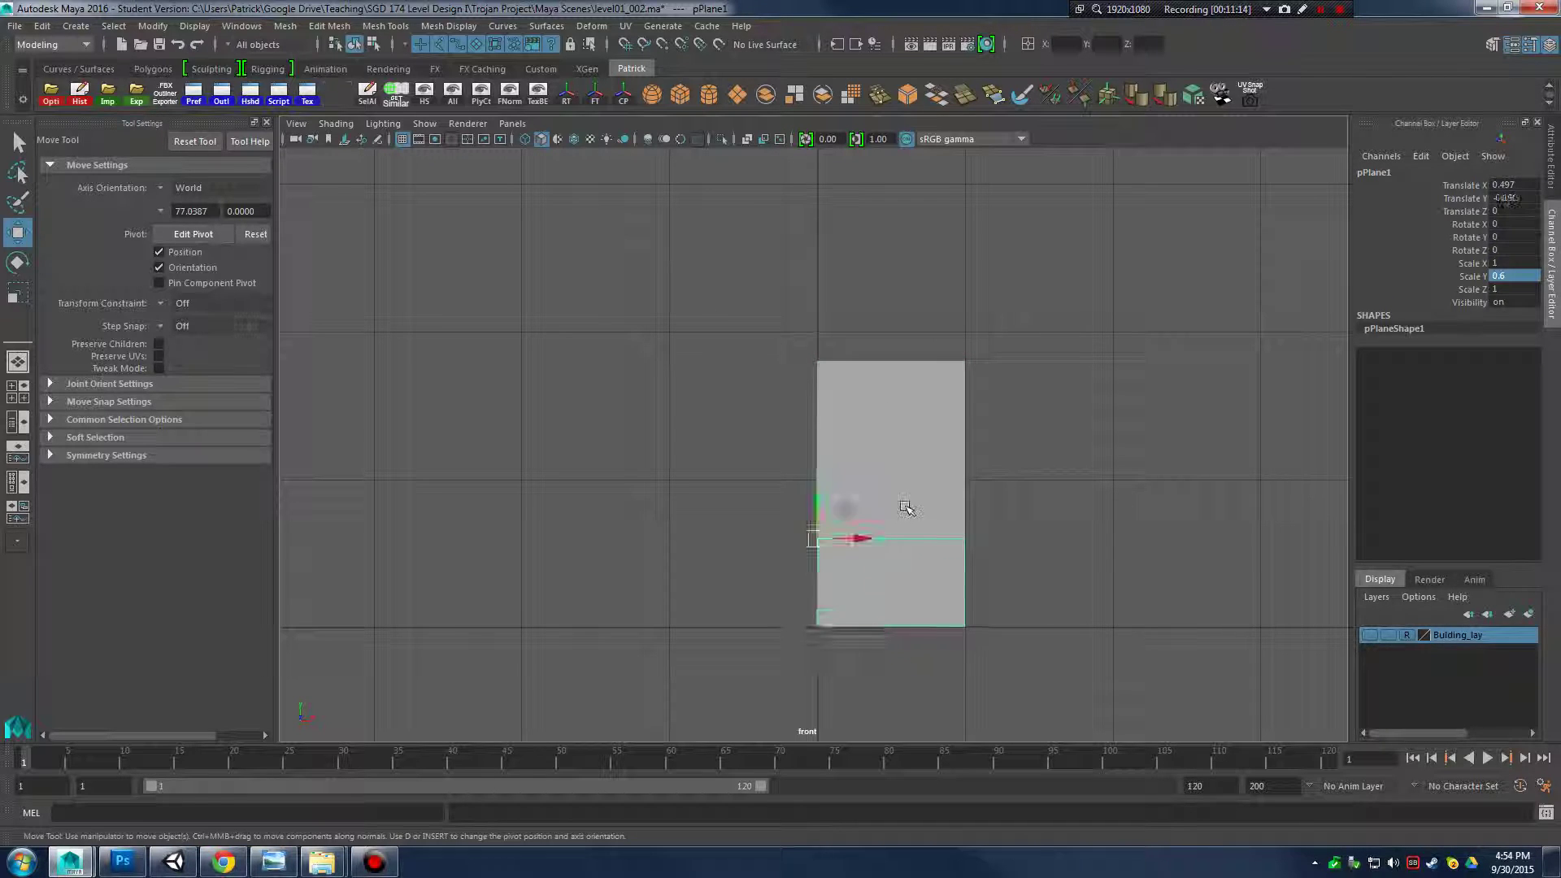
key(Delete)
click(925, 445)
key(Delete)
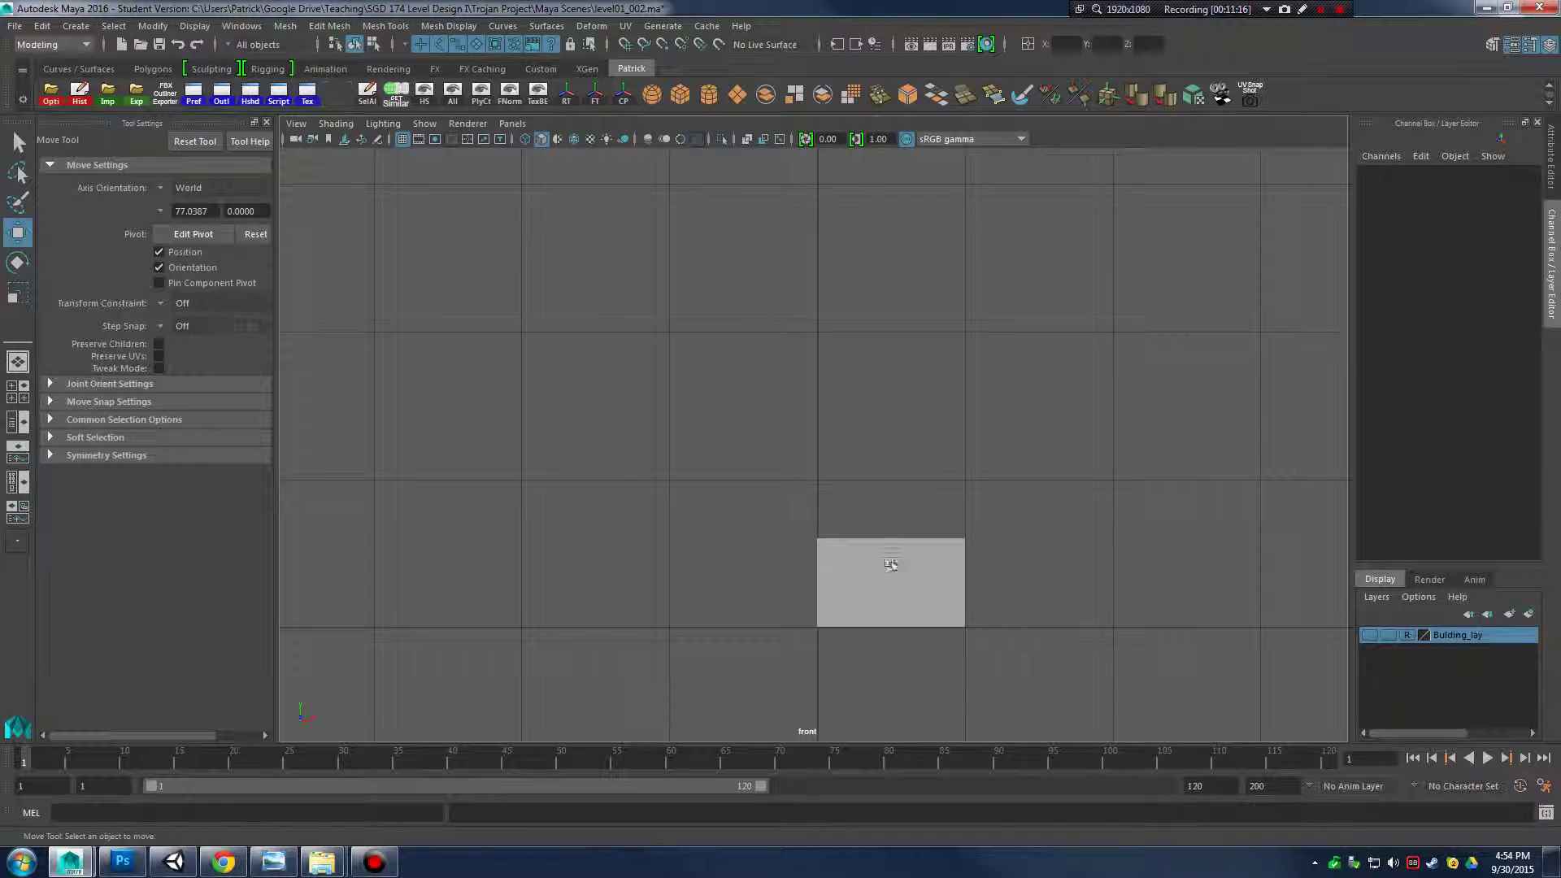
Set the remaining panel's Y scale to 0.75
click(891, 564)
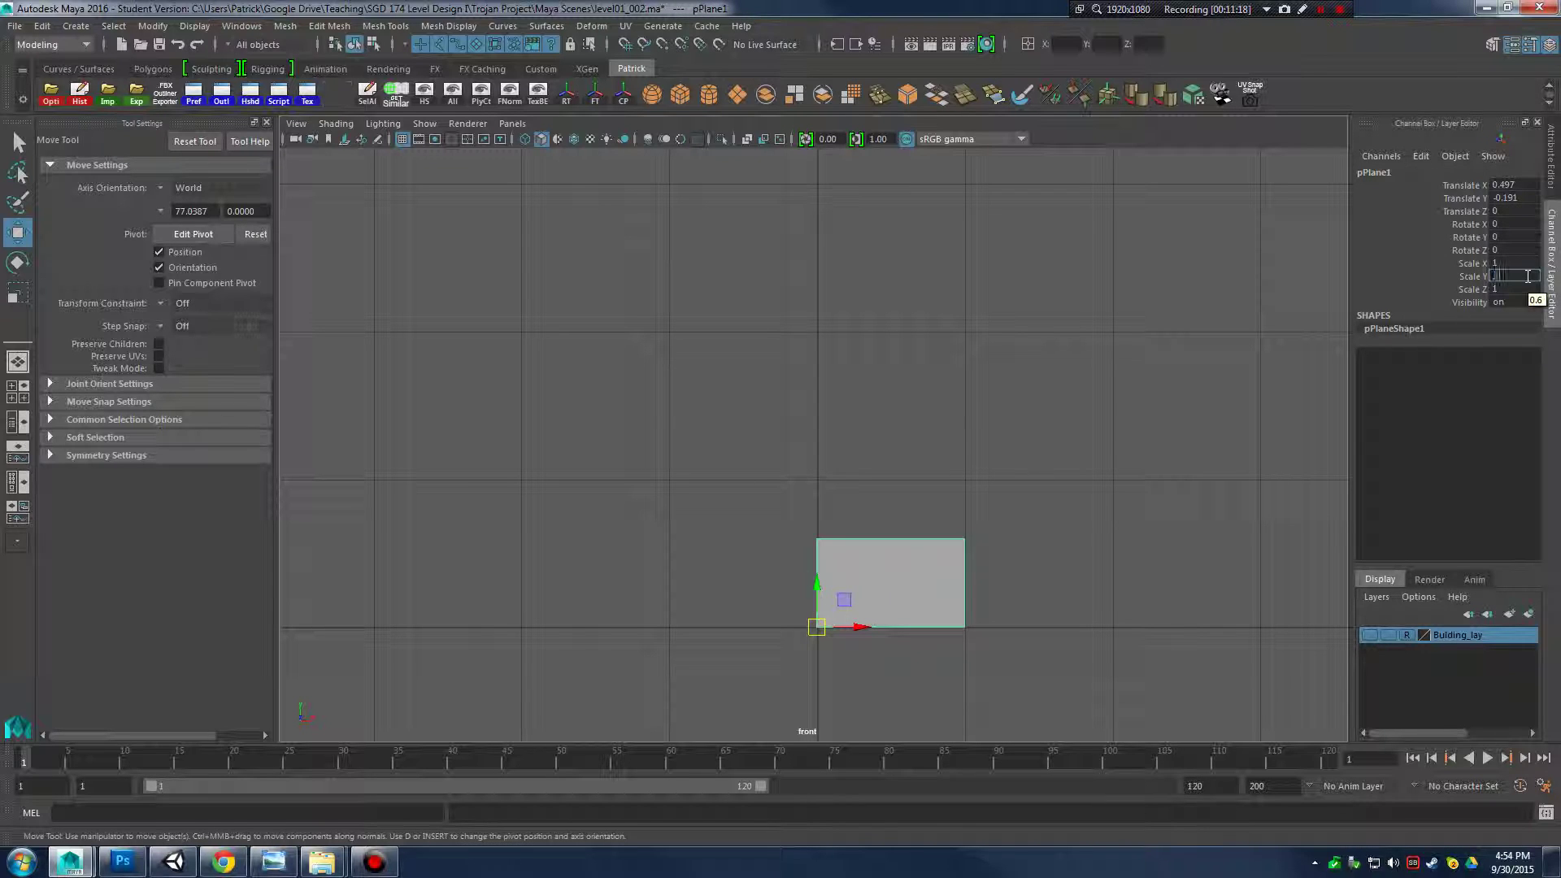
click(1528, 276)
text(.75)
key(Return)
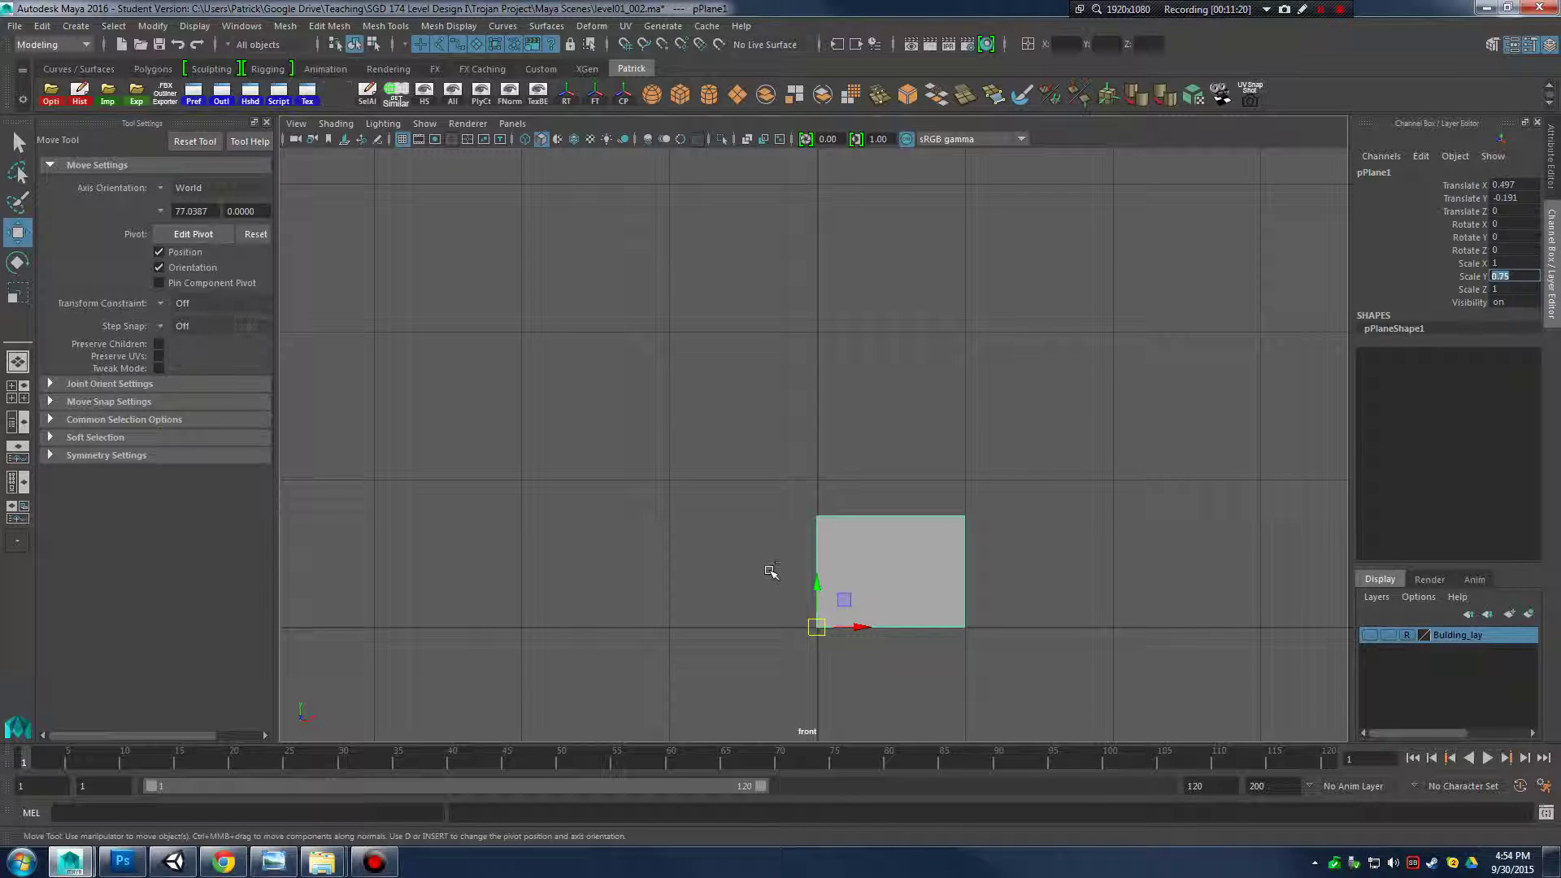
drag(817, 581, 823, 482)
key(ctrl+z)
key(ctrl+a)
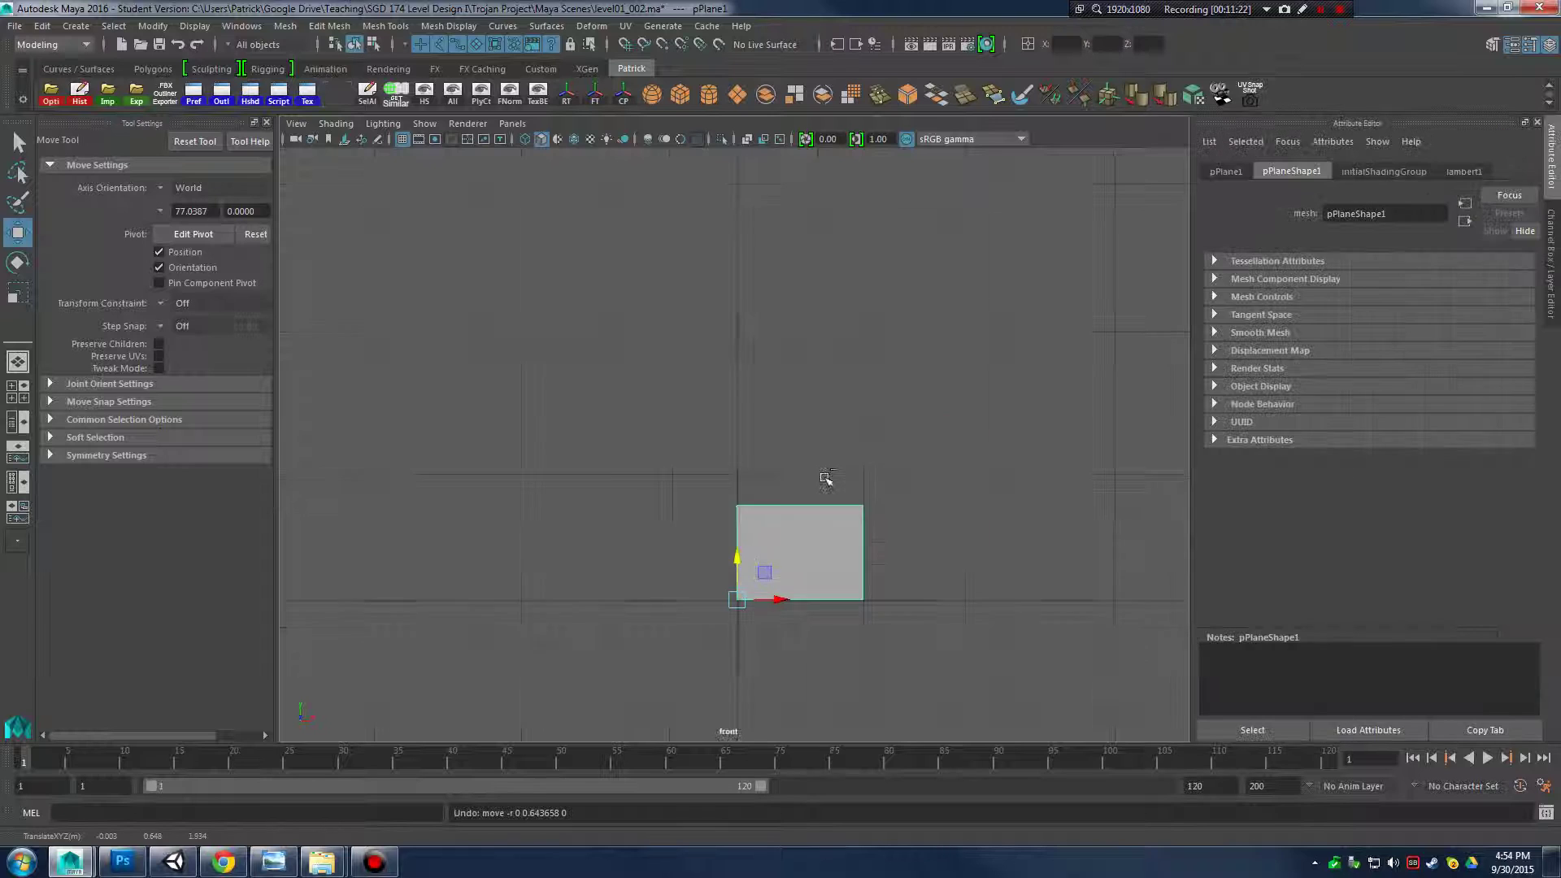
click(1551, 45)
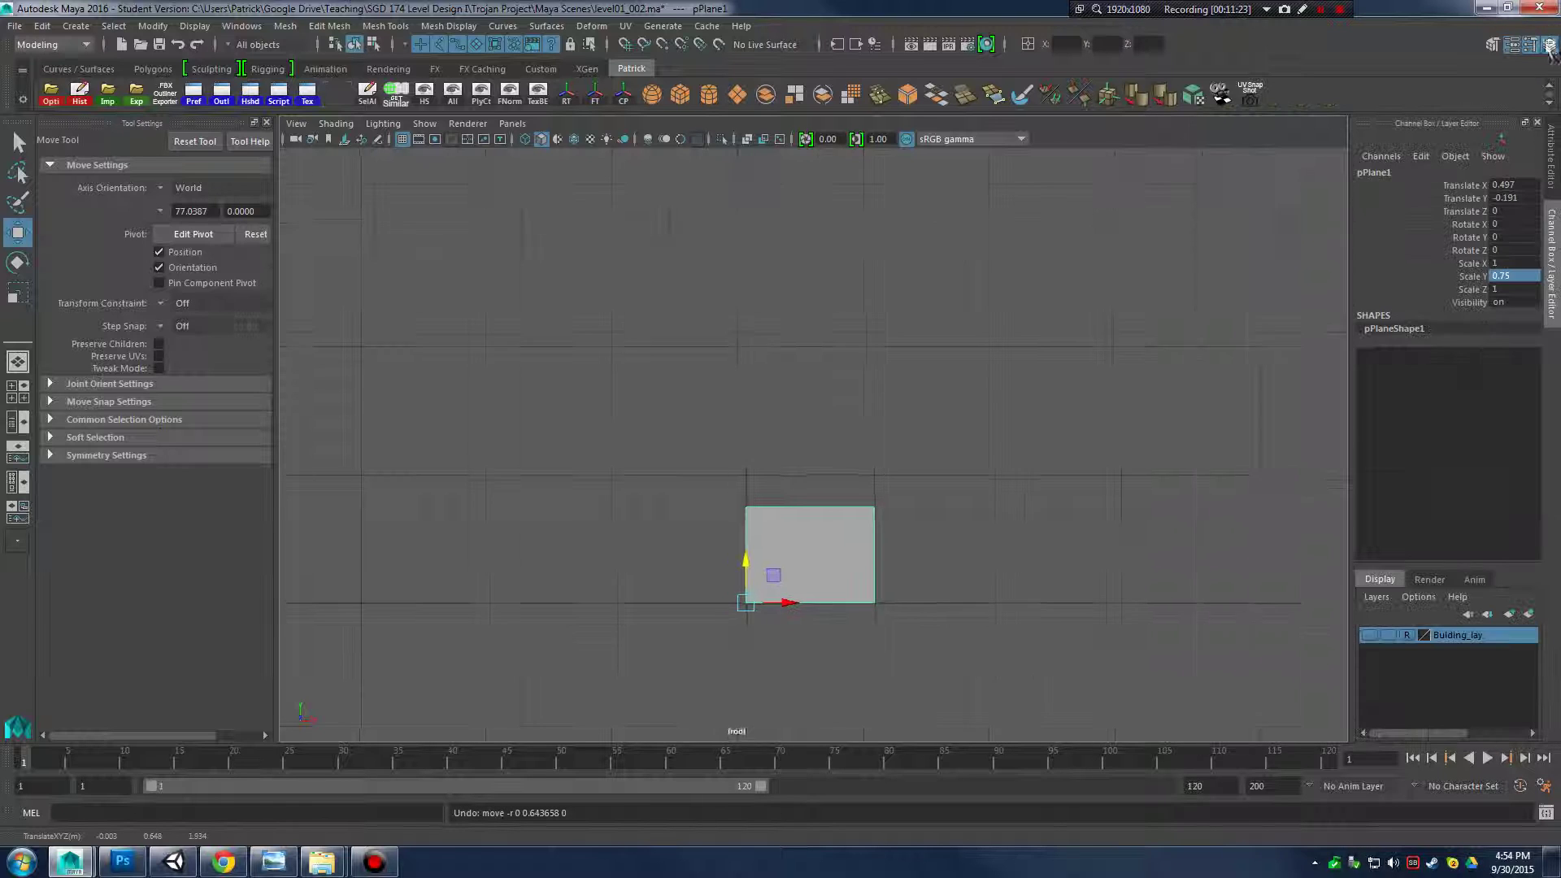
Duplicate the panel twice and snap the copies above it into a three-panel stack
key(ctrl+d)
drag(814, 580, 820, 369)
key(ctrl+d)
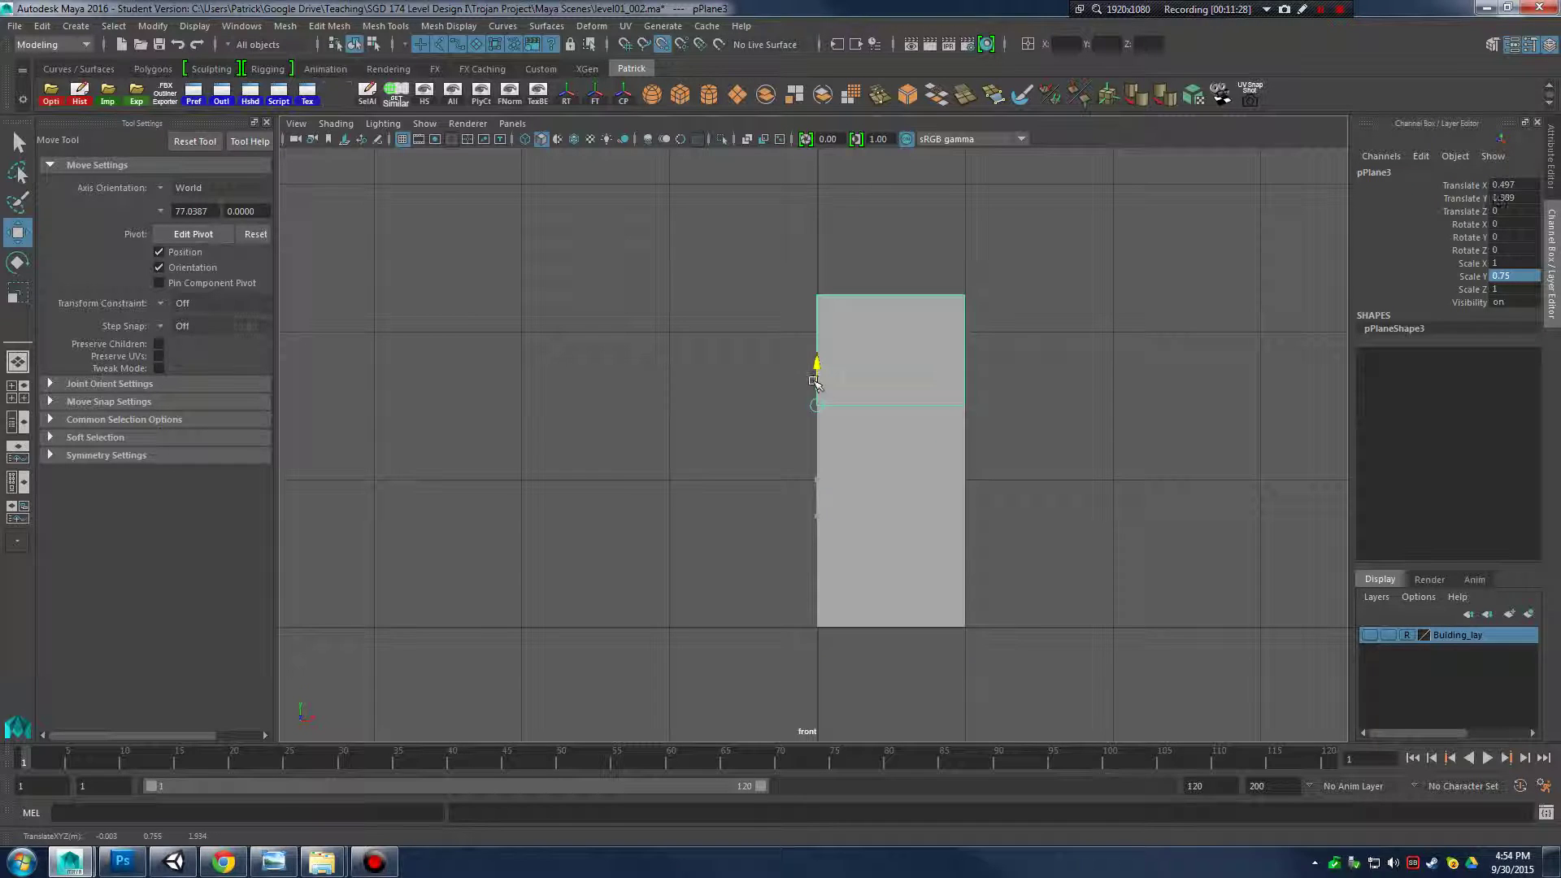
click(996, 378)
click(874, 356)
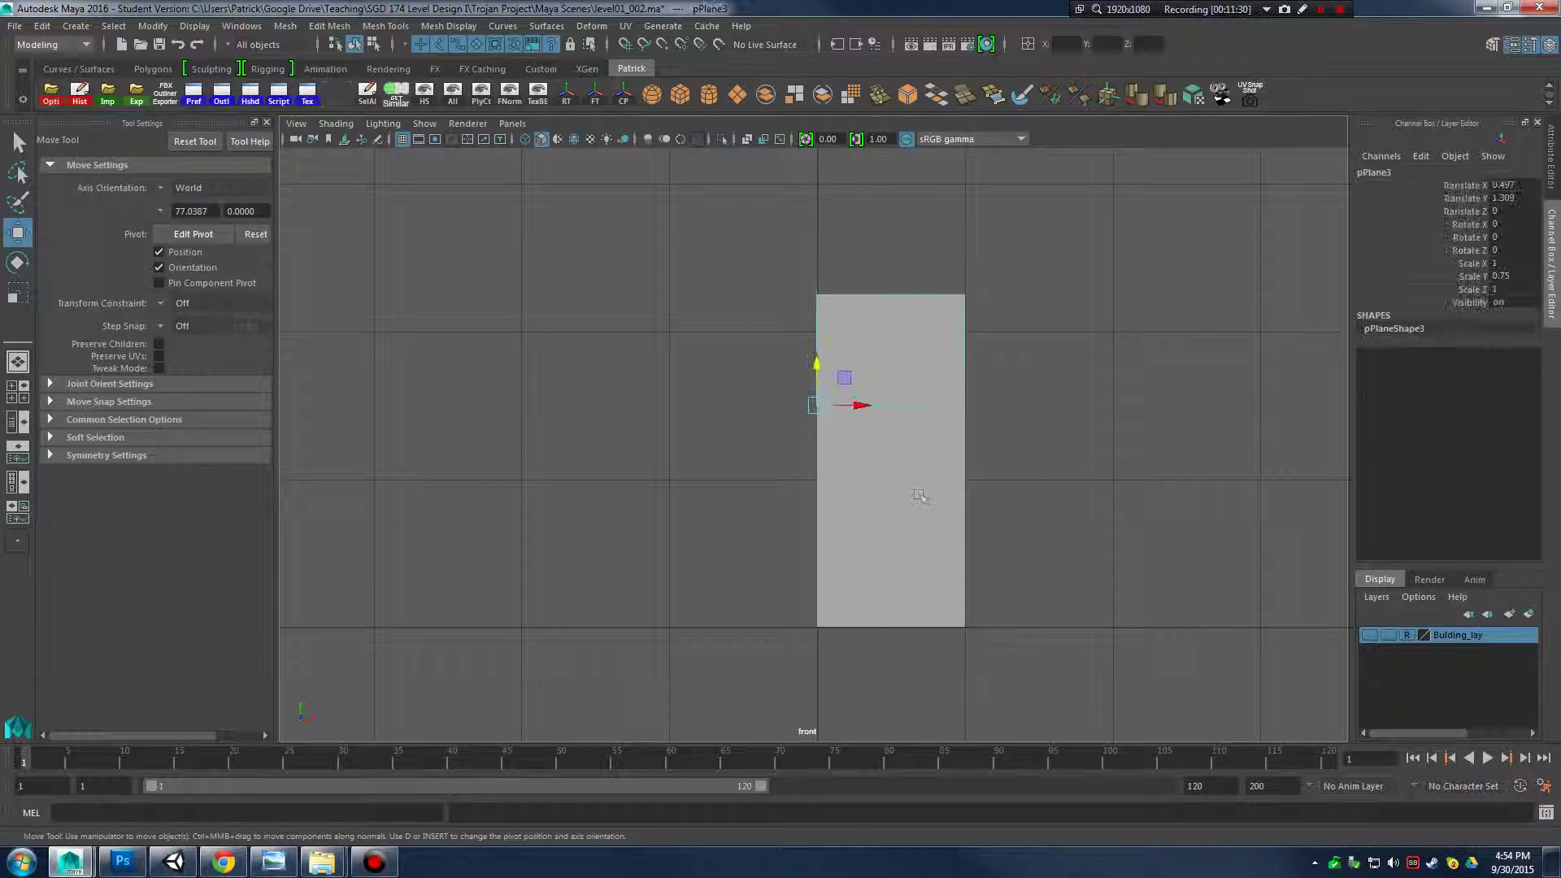
click(895, 480)
click(903, 595)
click(869, 391)
click(889, 477)
click(911, 541)
click(894, 418)
click(889, 348)
click(845, 618)
Duplicate the bottom panel, set the copy's Y scale to 1.5, and place it left of the stack at about -0.681 on X
click(891, 590)
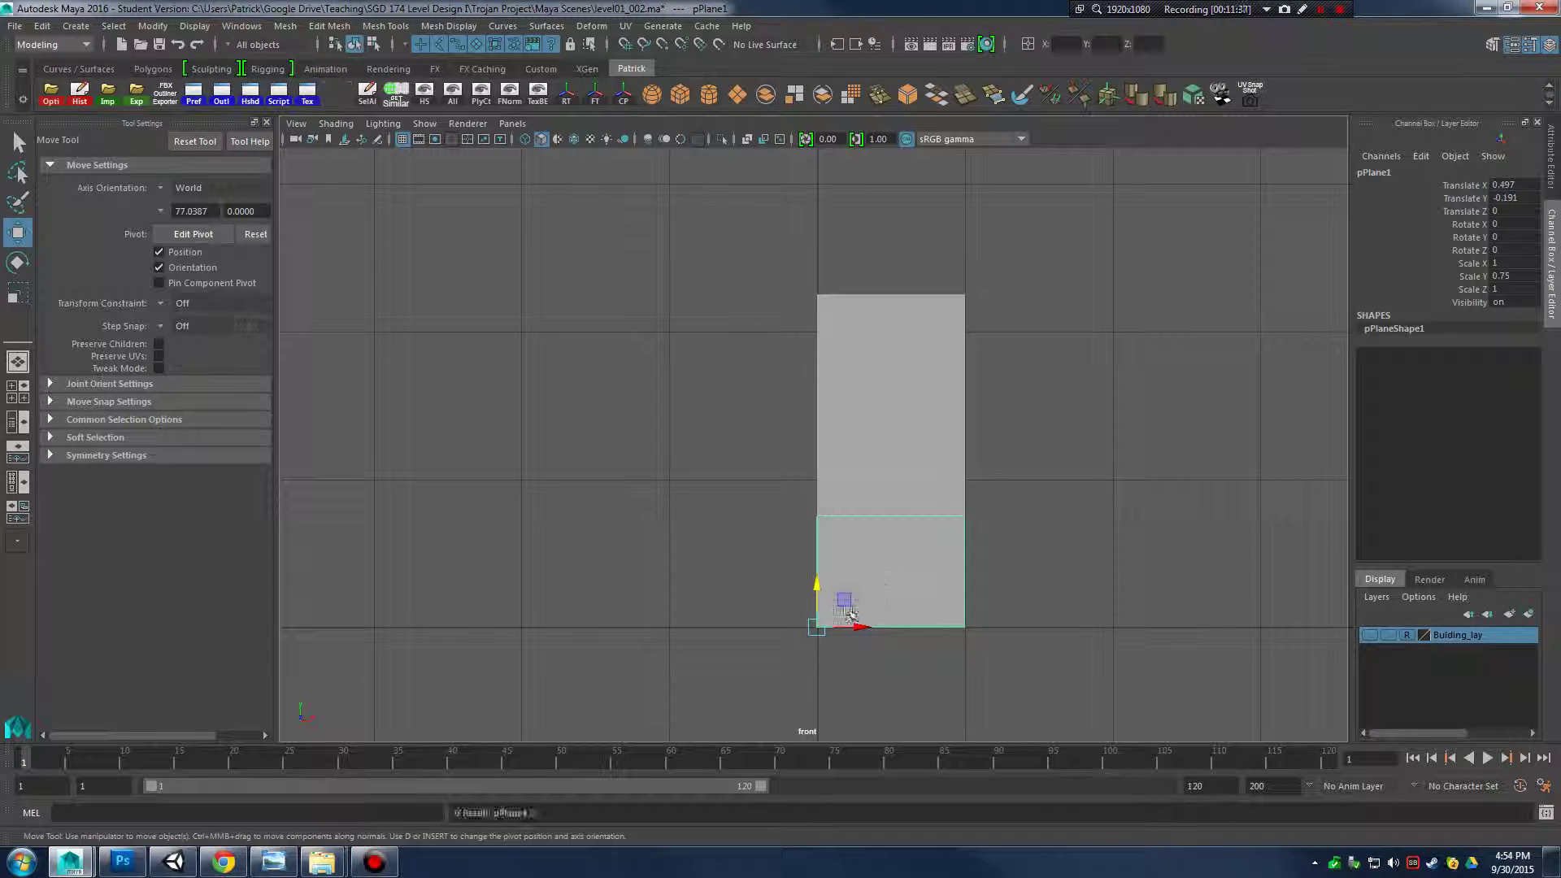
drag(846, 627, 698, 627)
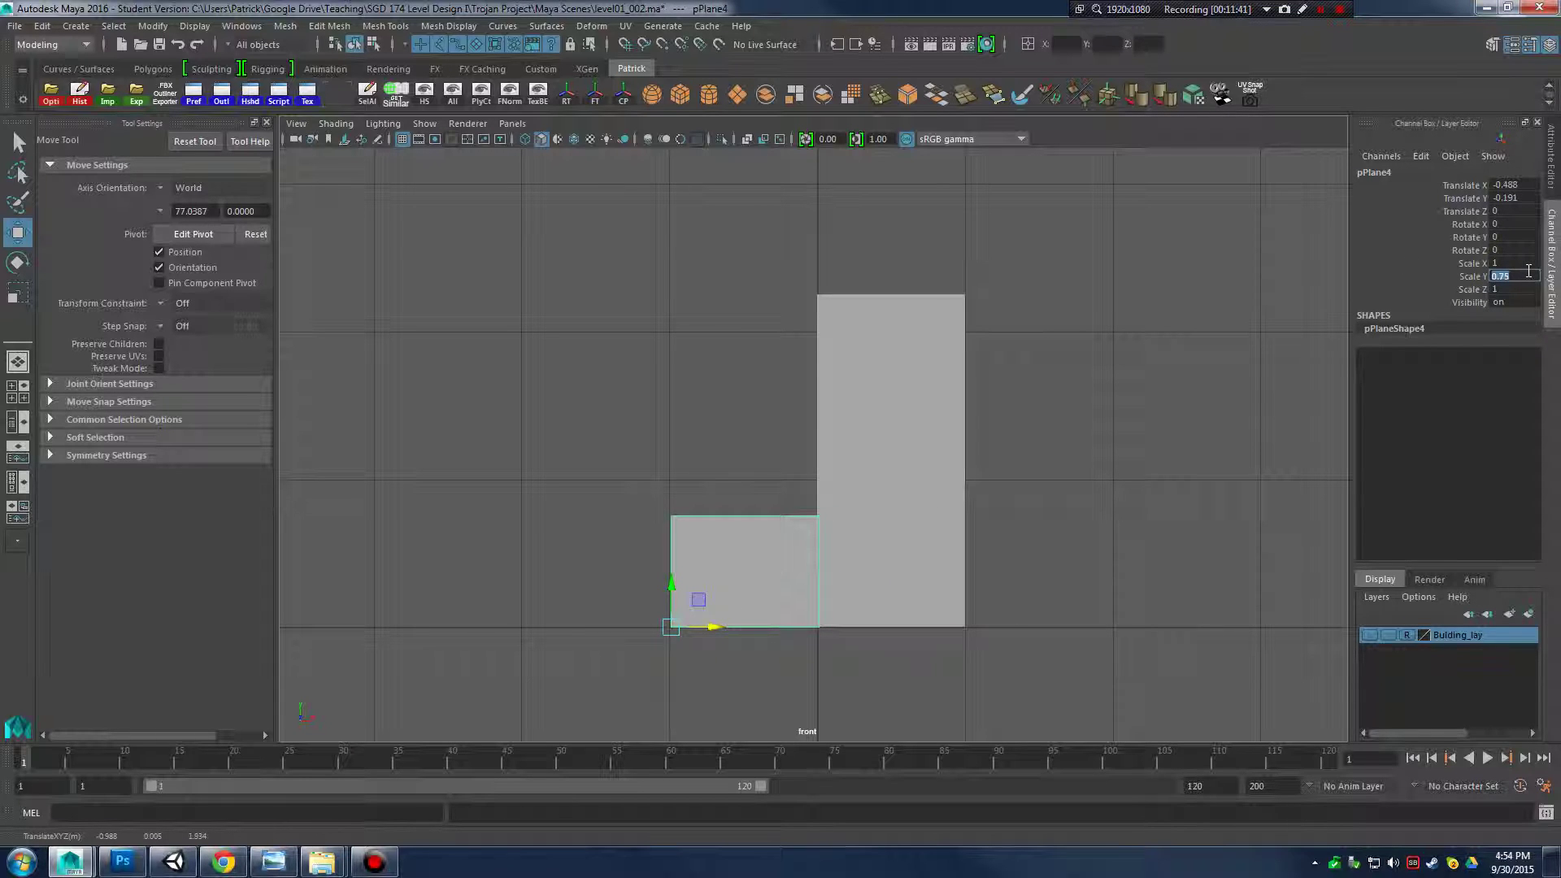
key(Return)
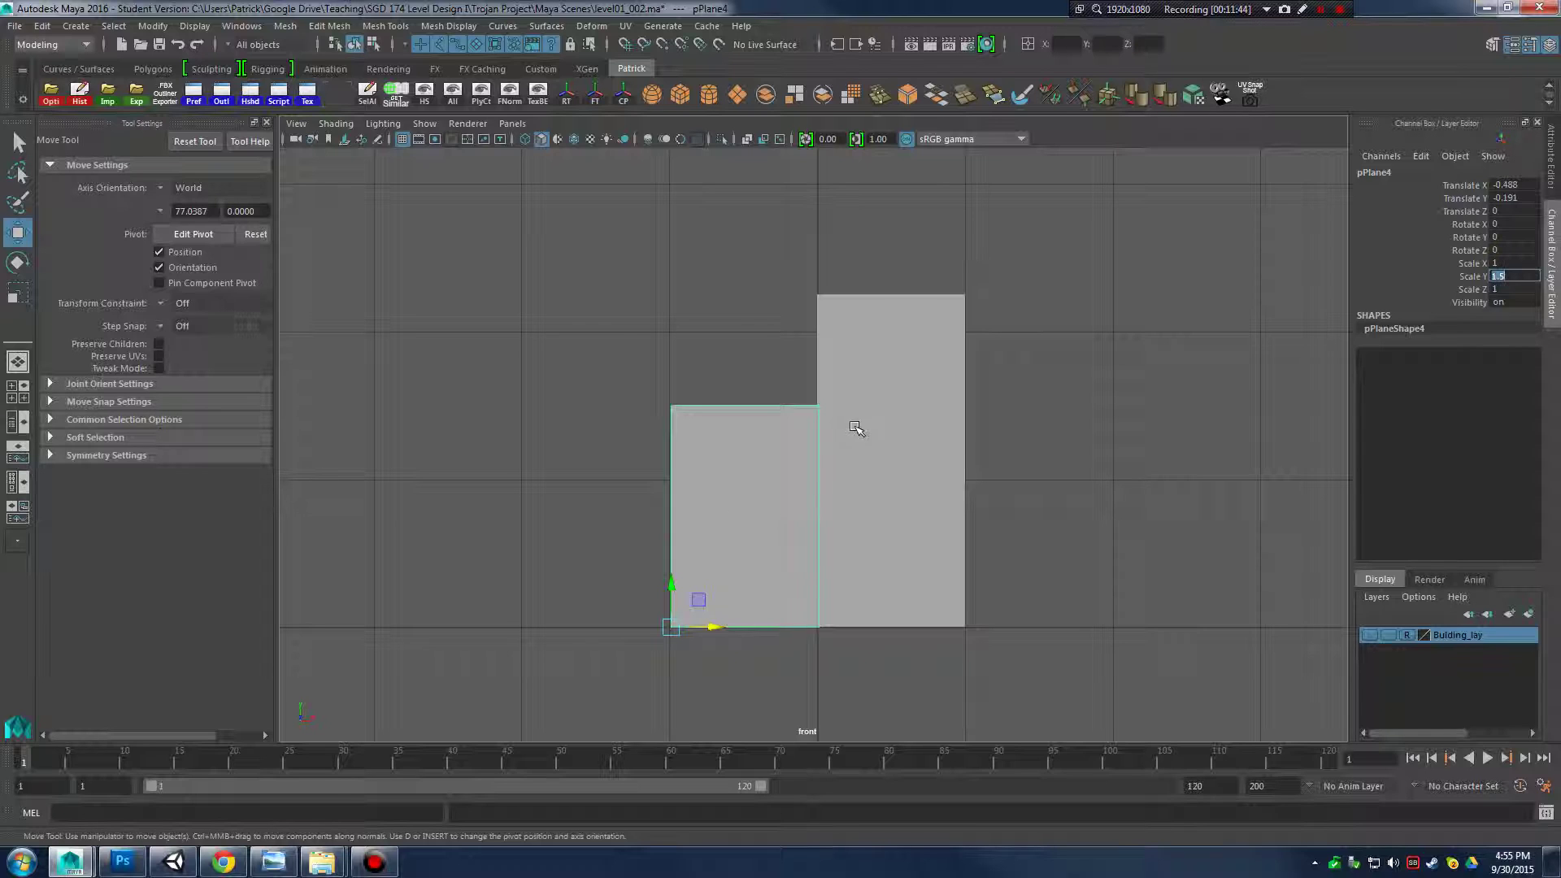
drag(730, 627, 695, 591)
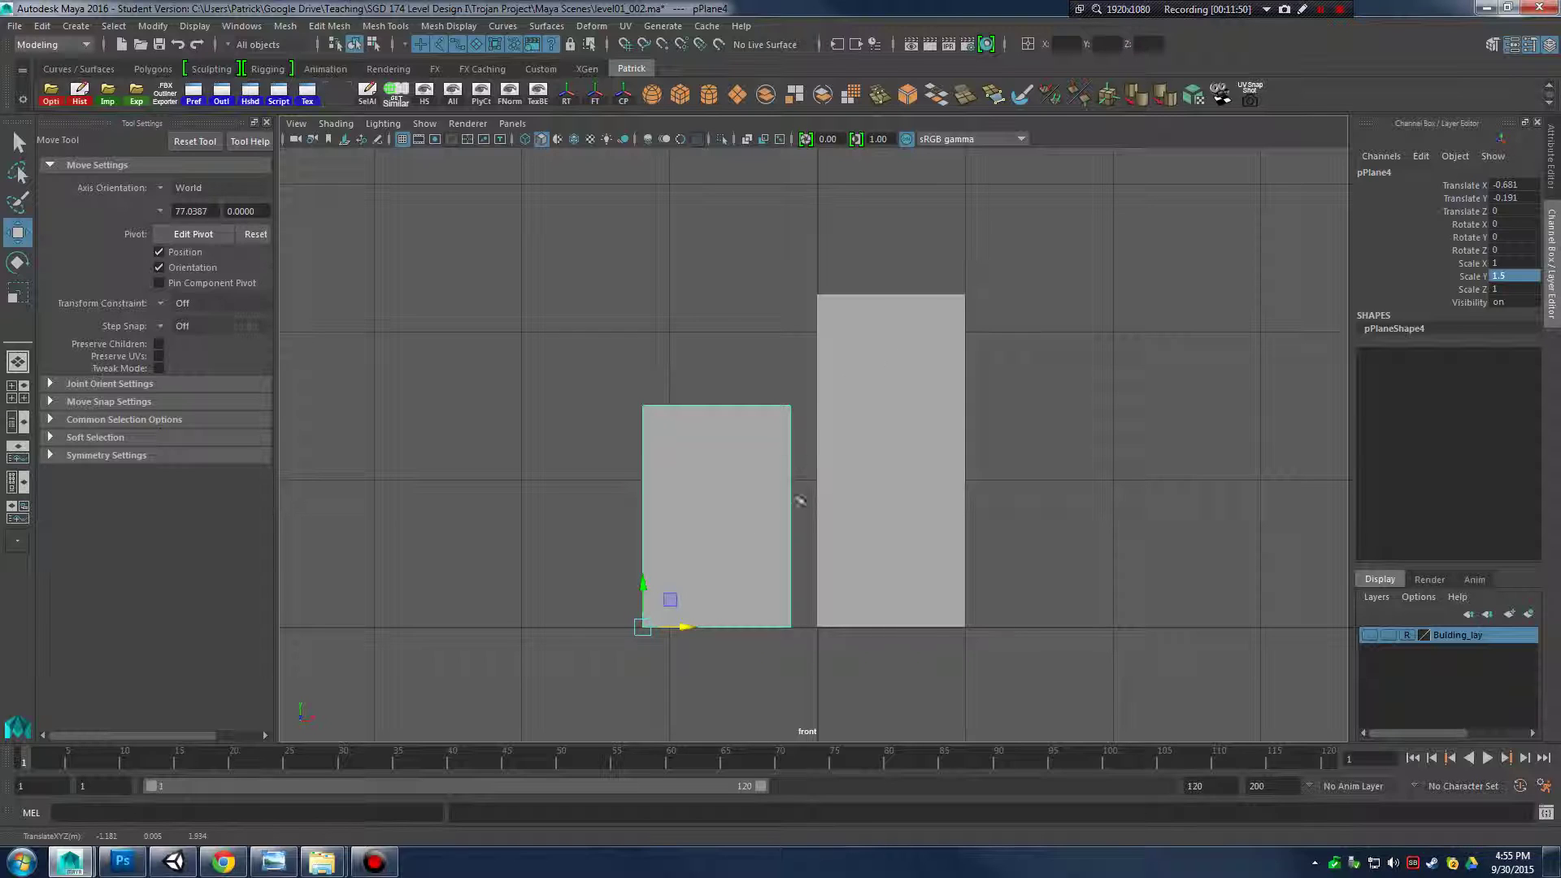
Delete the middle and top panels of the three-panel stack beside the tall plane
click(917, 410)
key(Delete)
click(909, 341)
key(Delete)
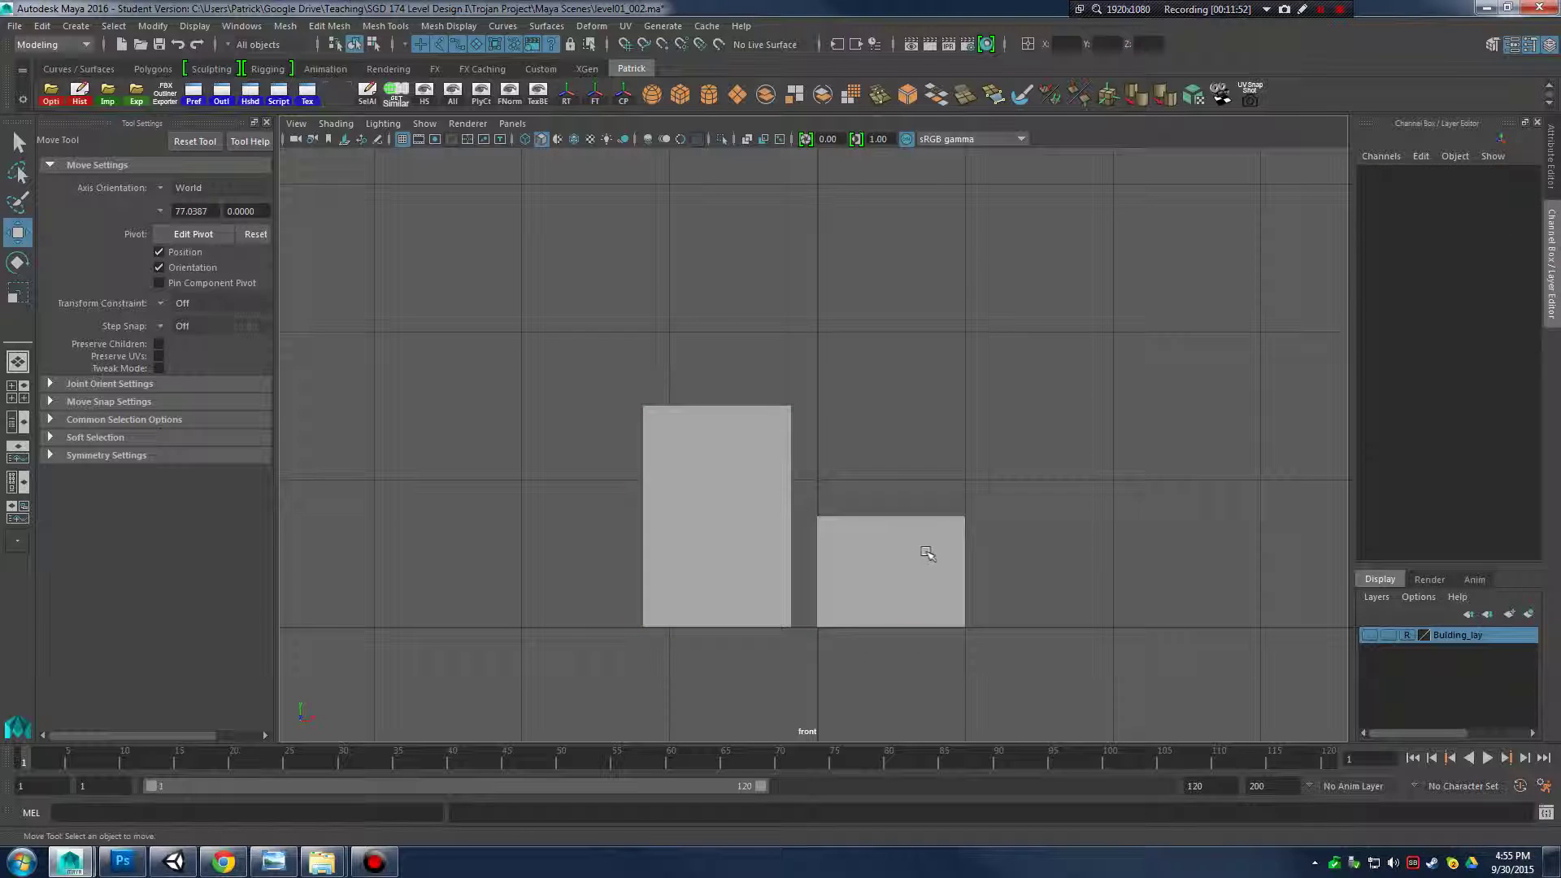
Set the Y scale of the panel at the grid origin to 0.66
click(928, 554)
click(1526, 276)
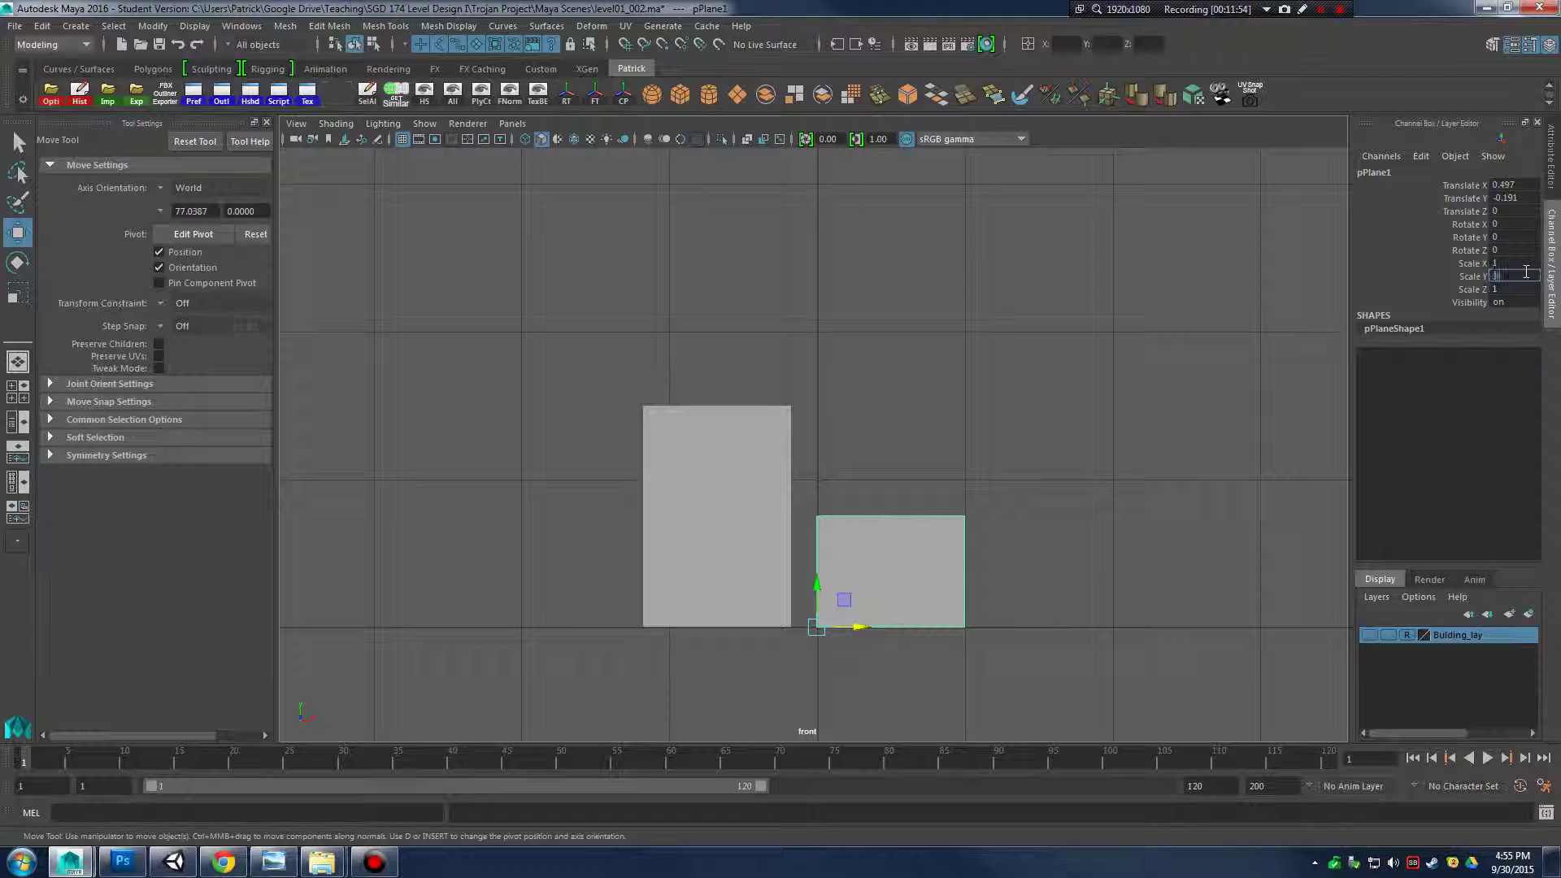
text(.66)
key(Return)
Duplicate the 0.66-scaled panel twice and snap the copies above it, with the top one at 1.129 on Y
alt+middle_drag(763, 512, 787, 507)
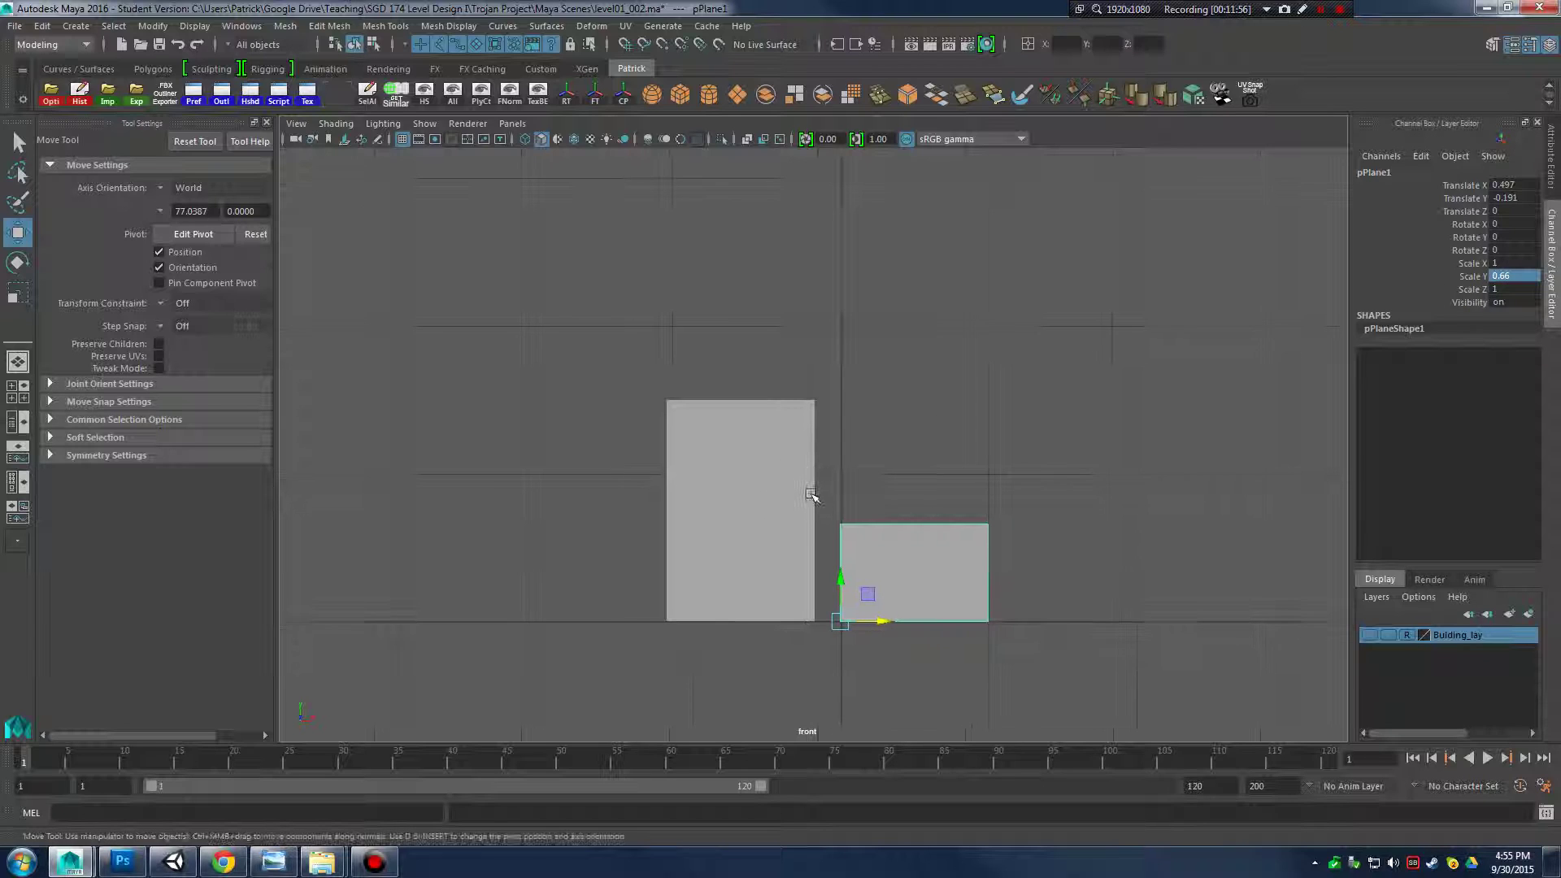
key(ctrl+d)
drag(845, 578, 851, 400)
key(ctrl+d)
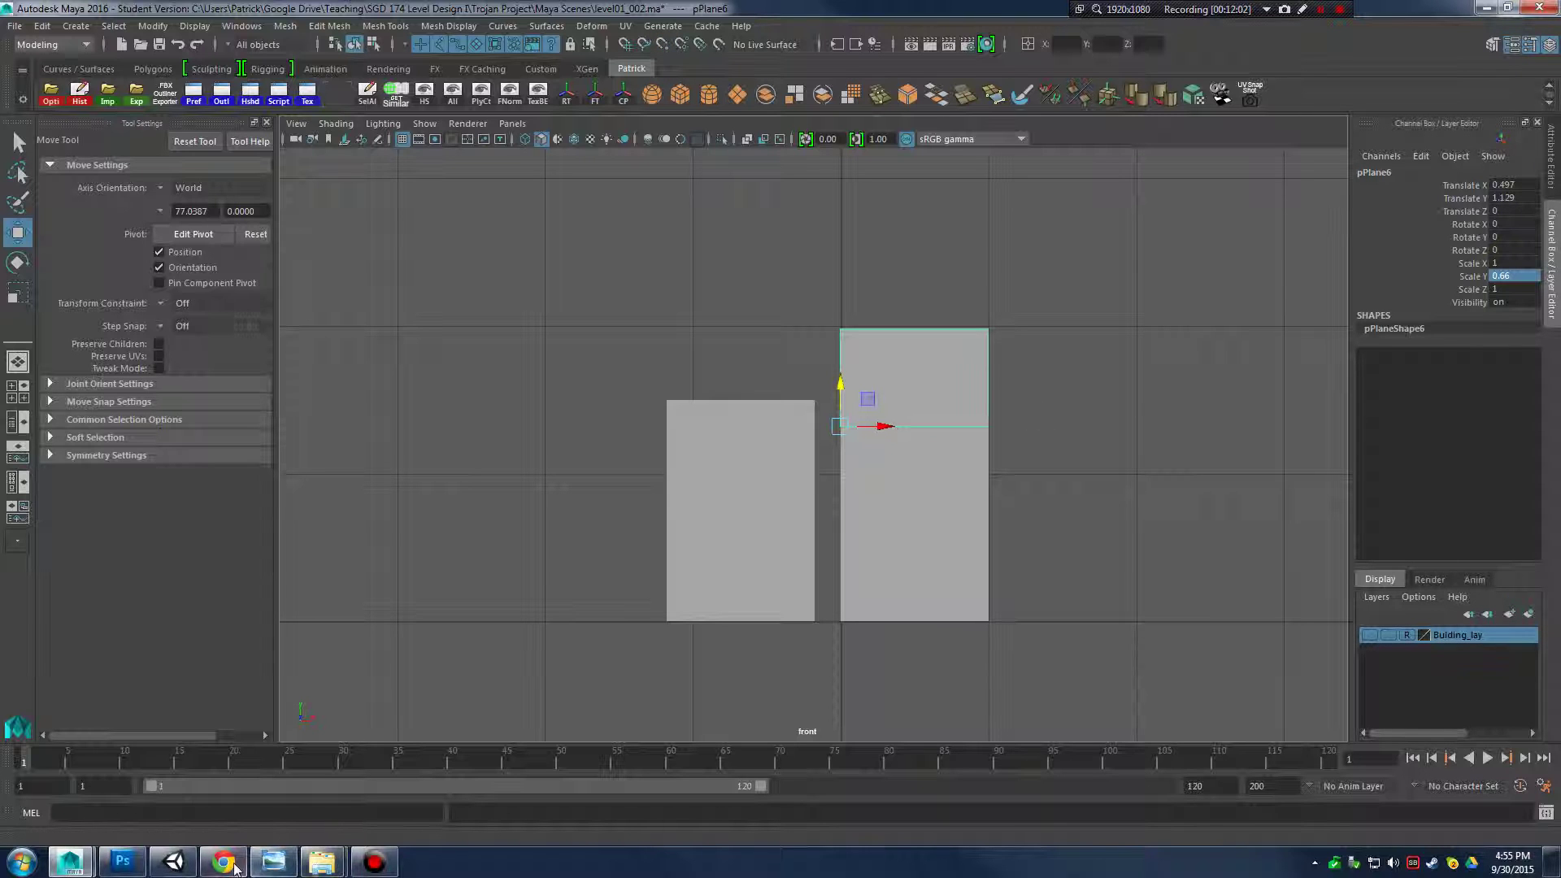
Check the door in the Level1 reference image, and delete the tall plane left of the panel stack in Maya
click(176, 863)
click(176, 863)
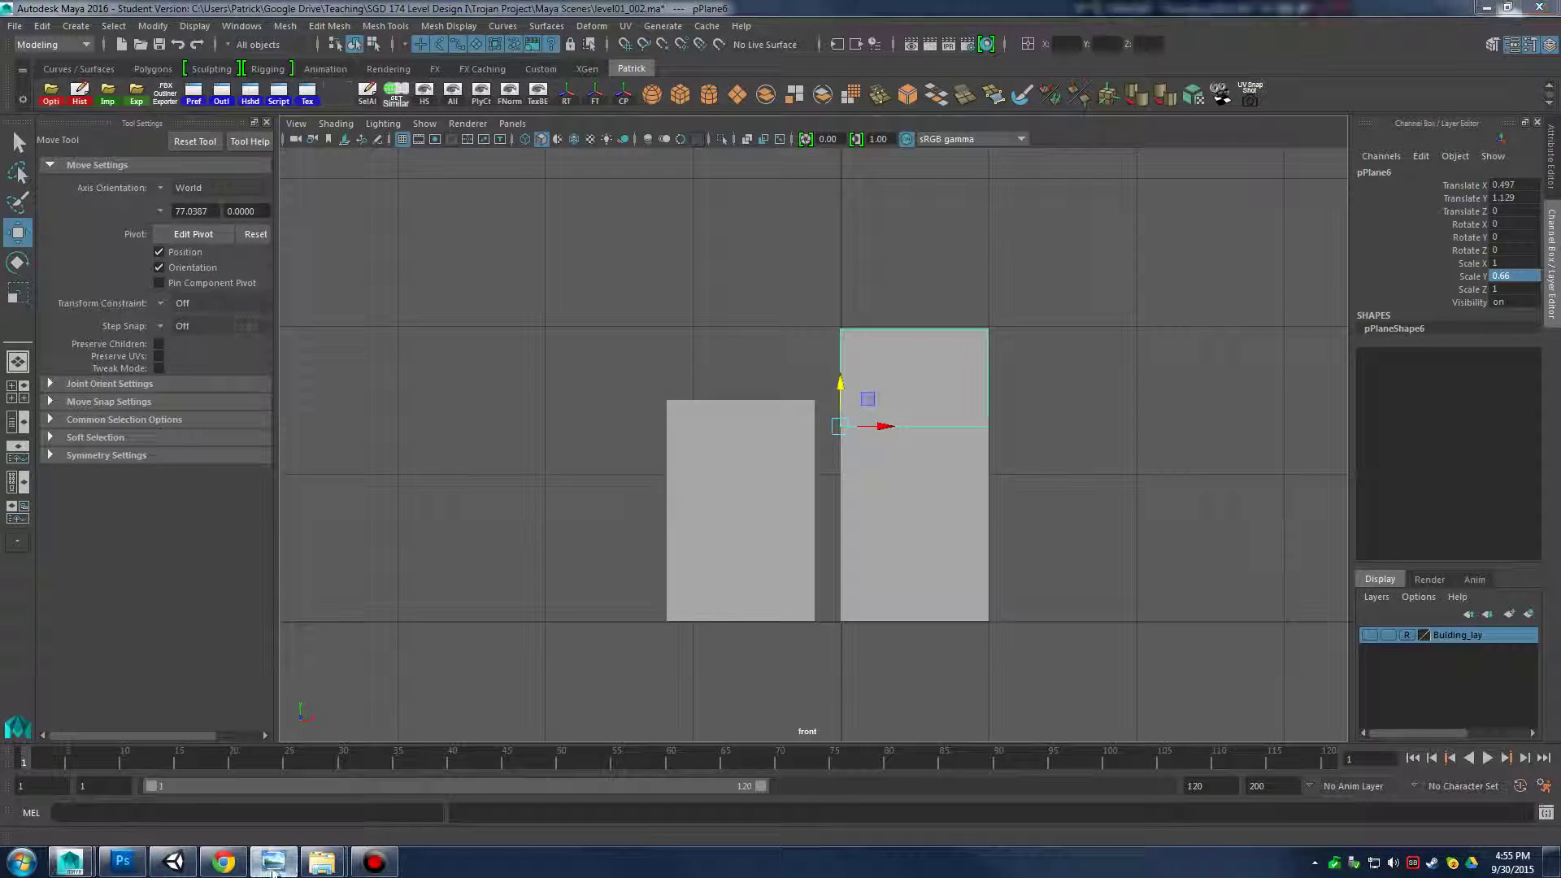
click(273, 862)
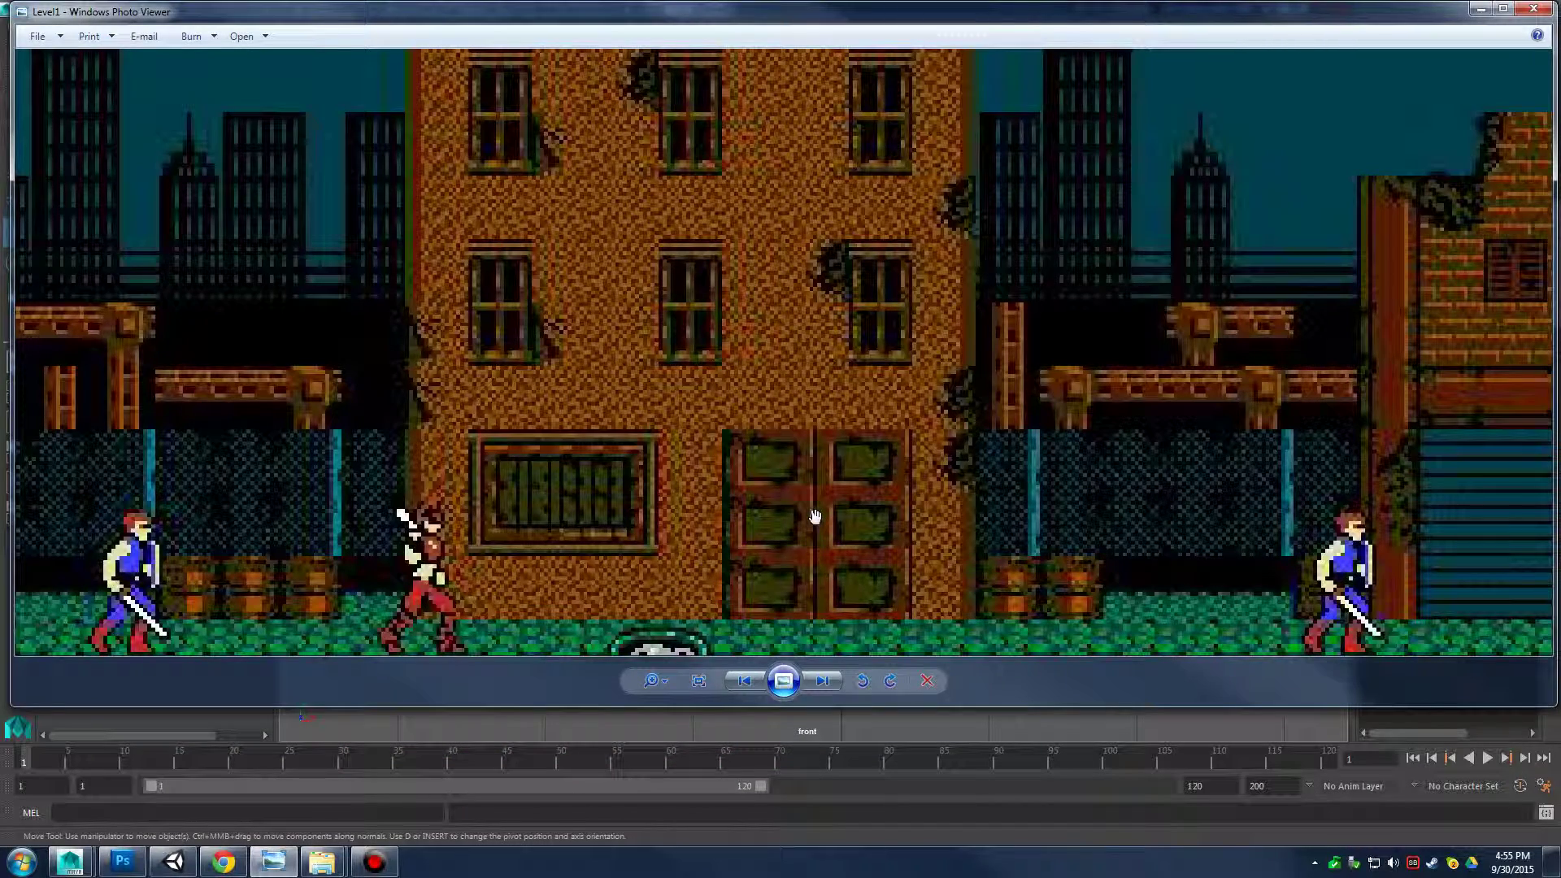
click(1480, 9)
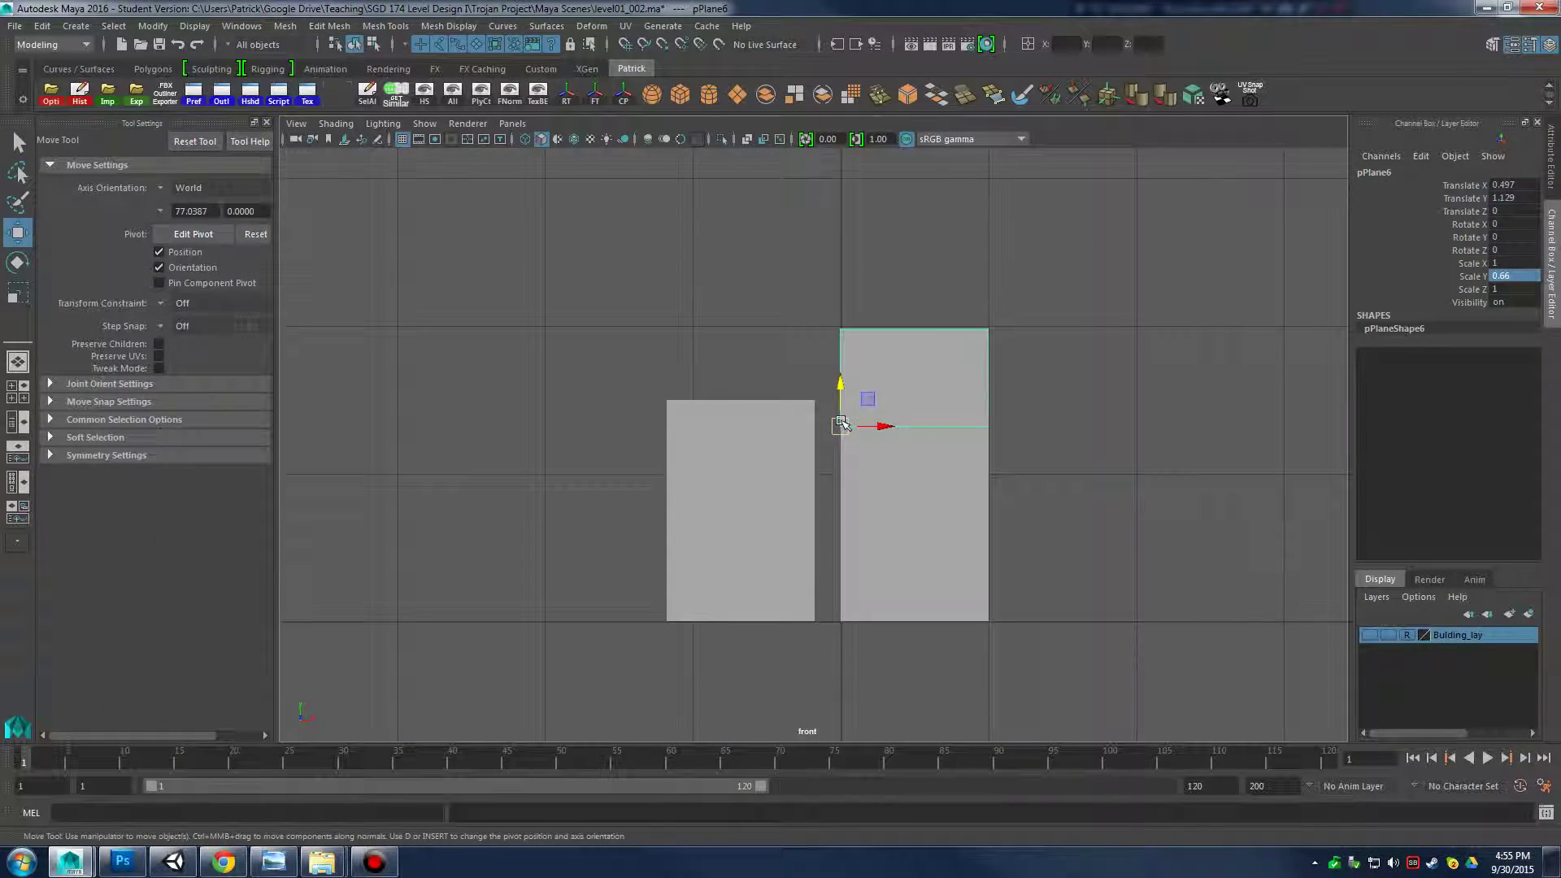
click(743, 473)
key(Delete)
Duplicate the three-panel stack and move the copy directly to its right, at 1.497 on X
click(920, 550)
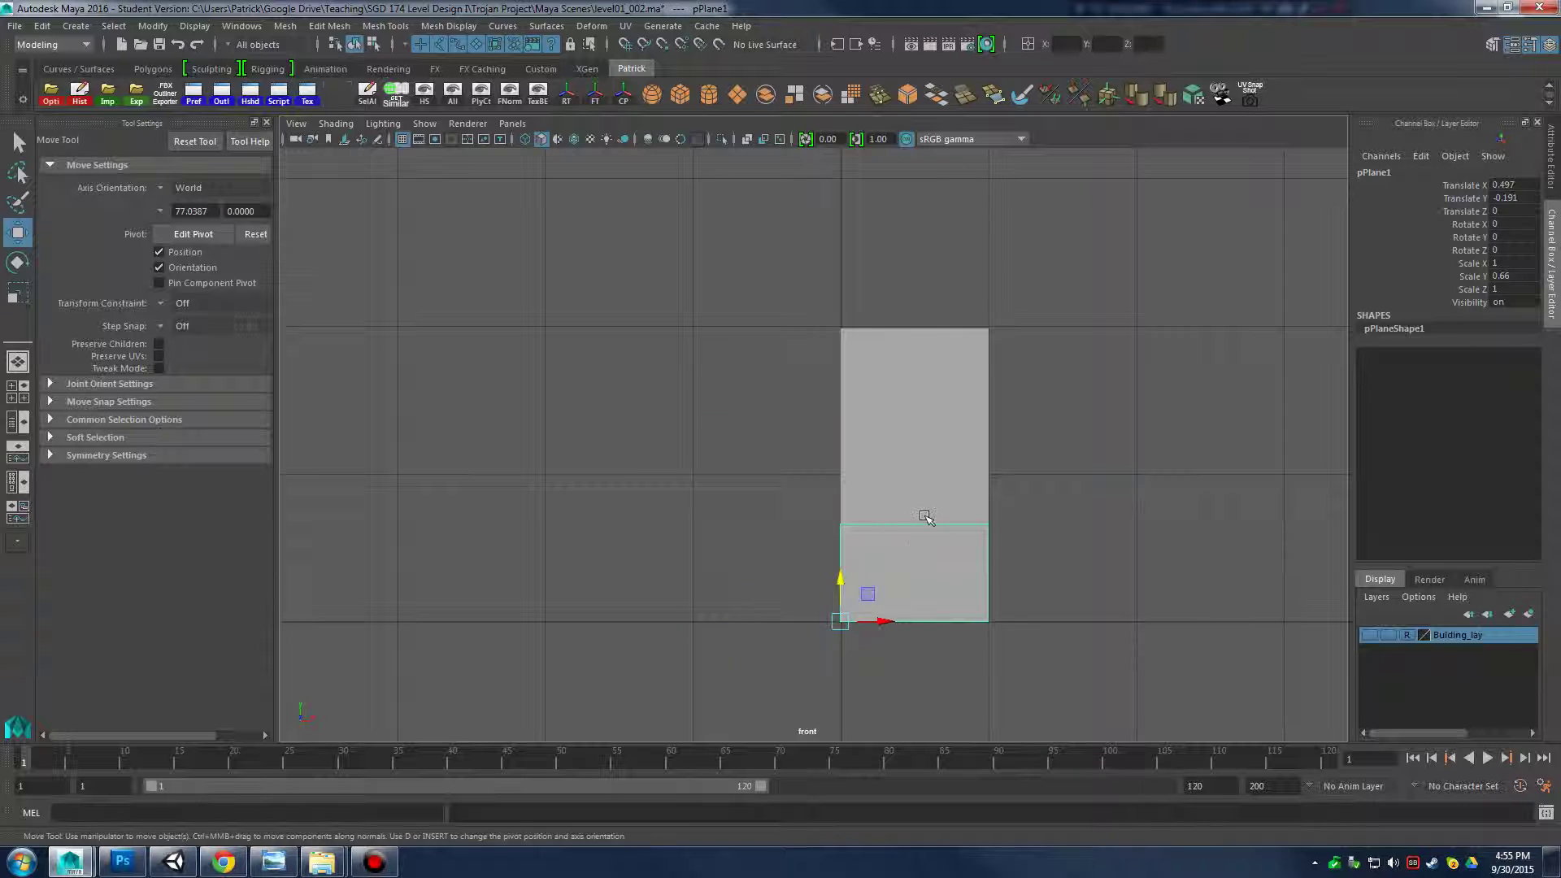
shift+click(926, 479)
shift+click(910, 383)
key(ctrl+d)
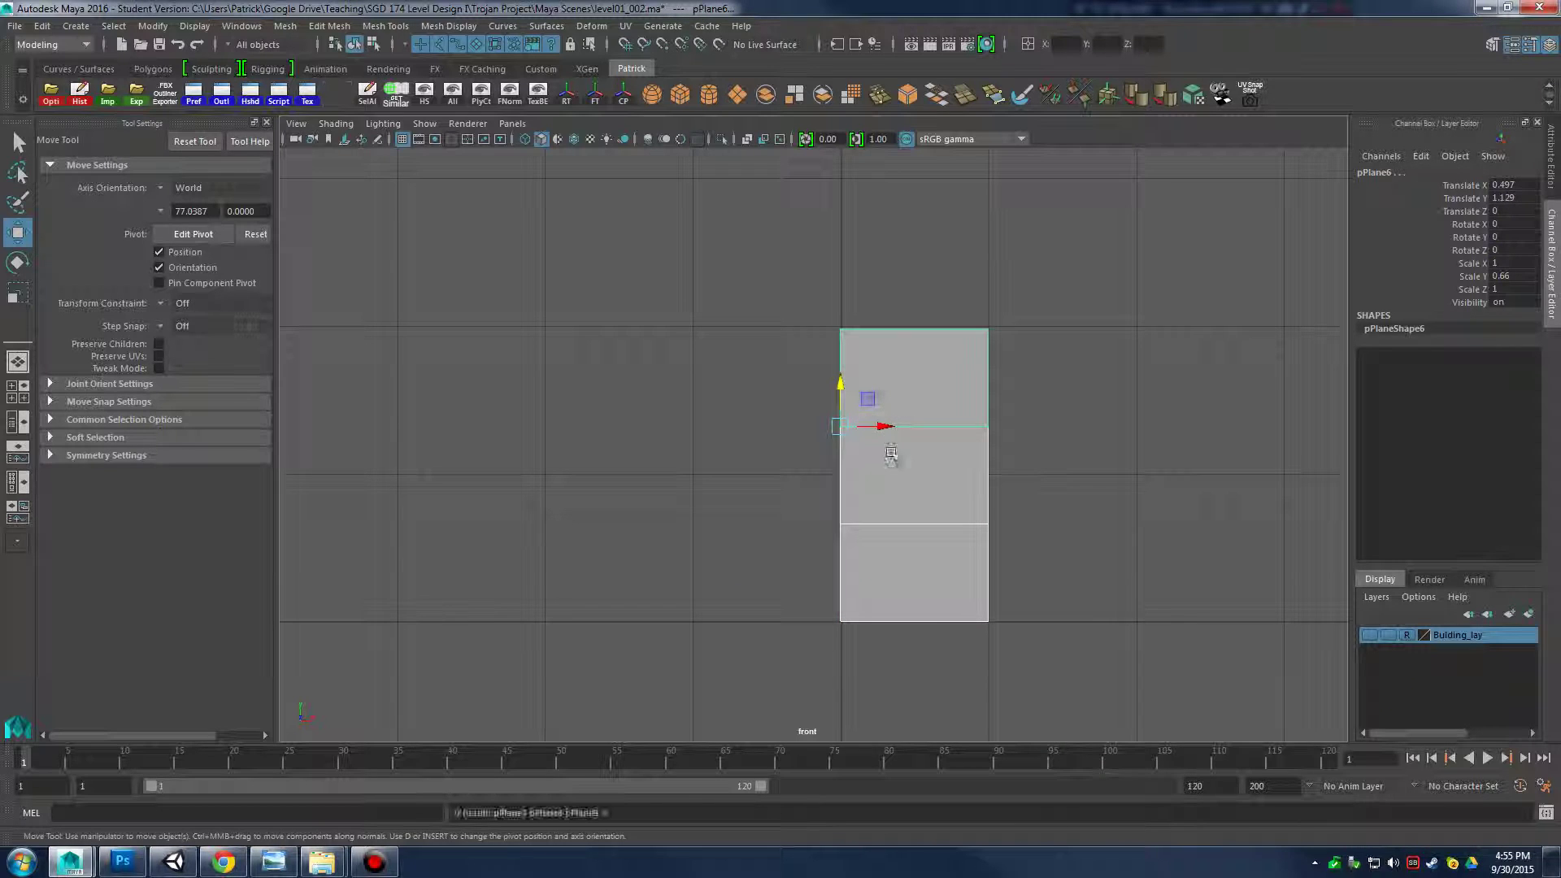
drag(889, 427, 1049, 431)
Select all six door panels and compare their proportions with the door in the Level1 reference image
click(916, 384)
alt+middle_drag(1081, 411, 938, 404)
shift+click(785, 468)
shift+click(793, 561)
shift+click(940, 564)
shift+click(931, 470)
click(935, 392)
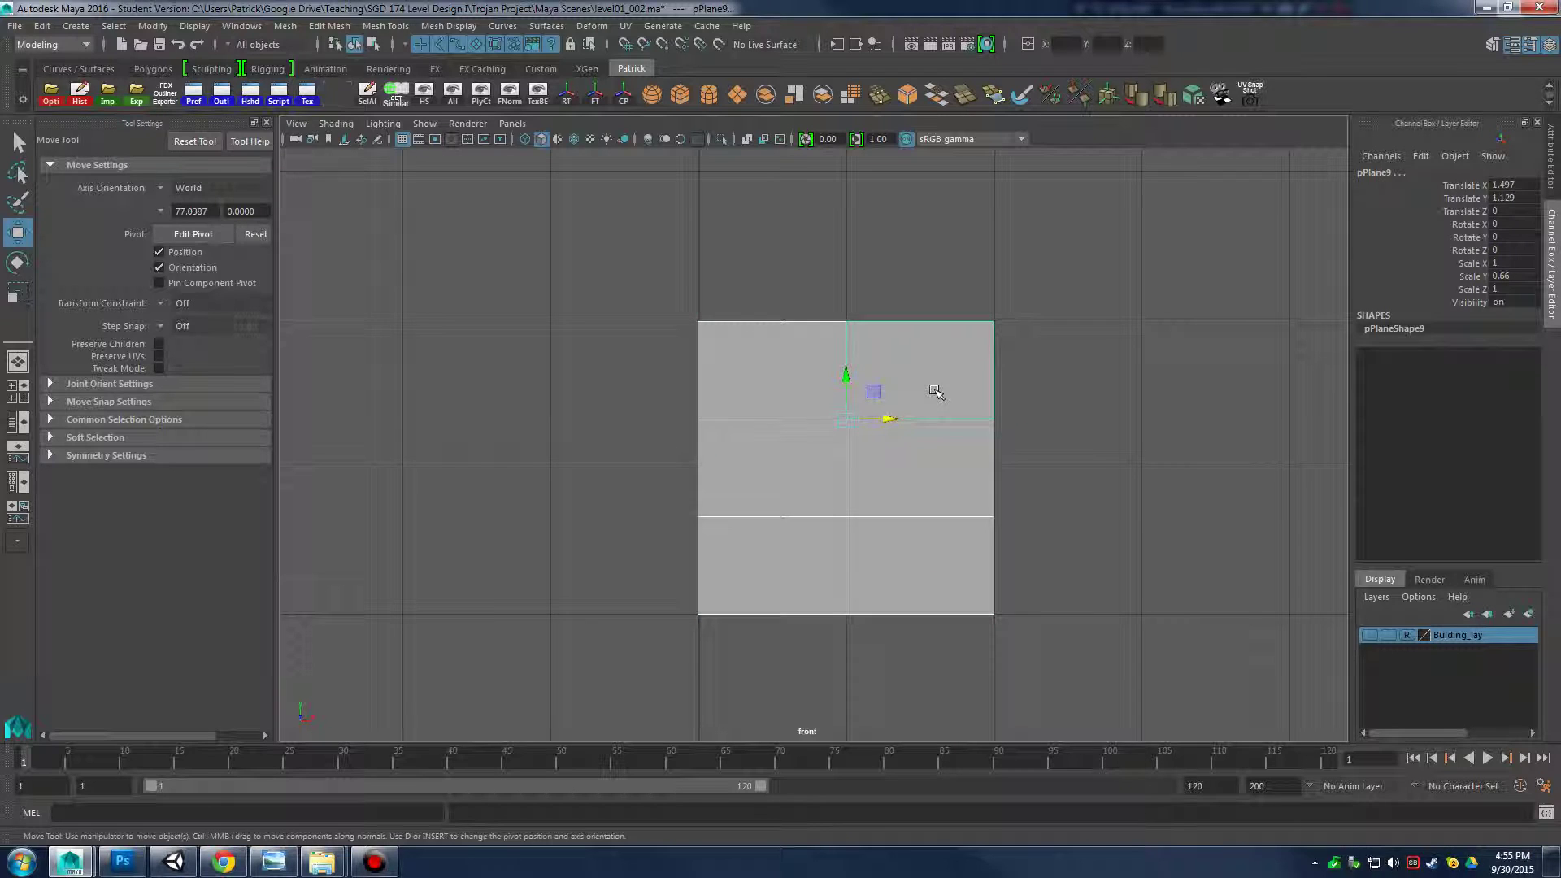
click(274, 862)
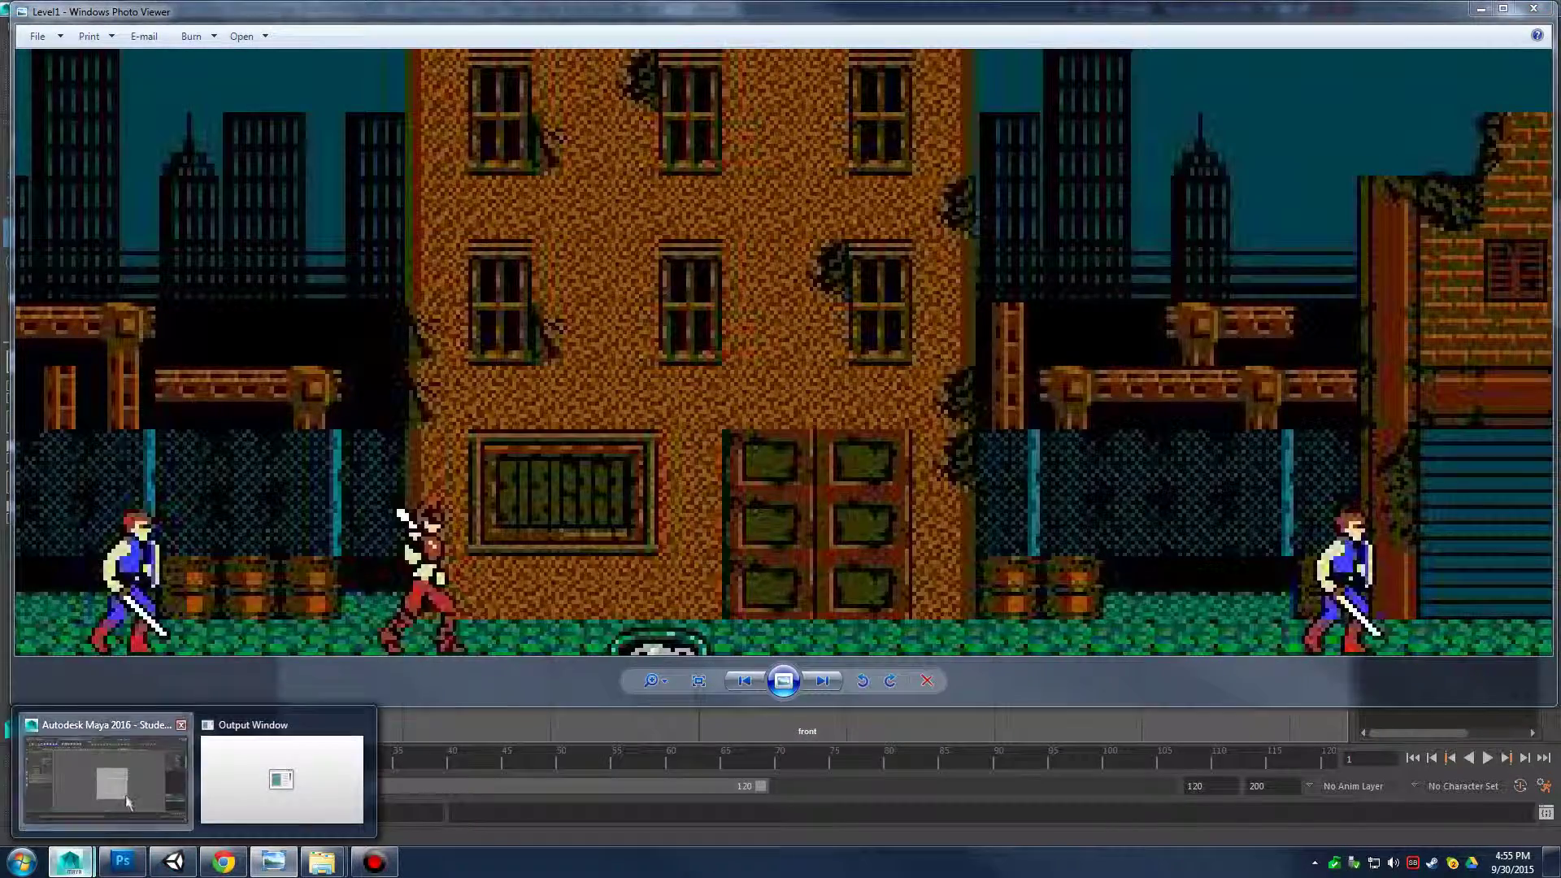
click(72, 864)
Scale the six panels to 0.873 on X and move the right column against the left one, at 1.37 on X
key(t)
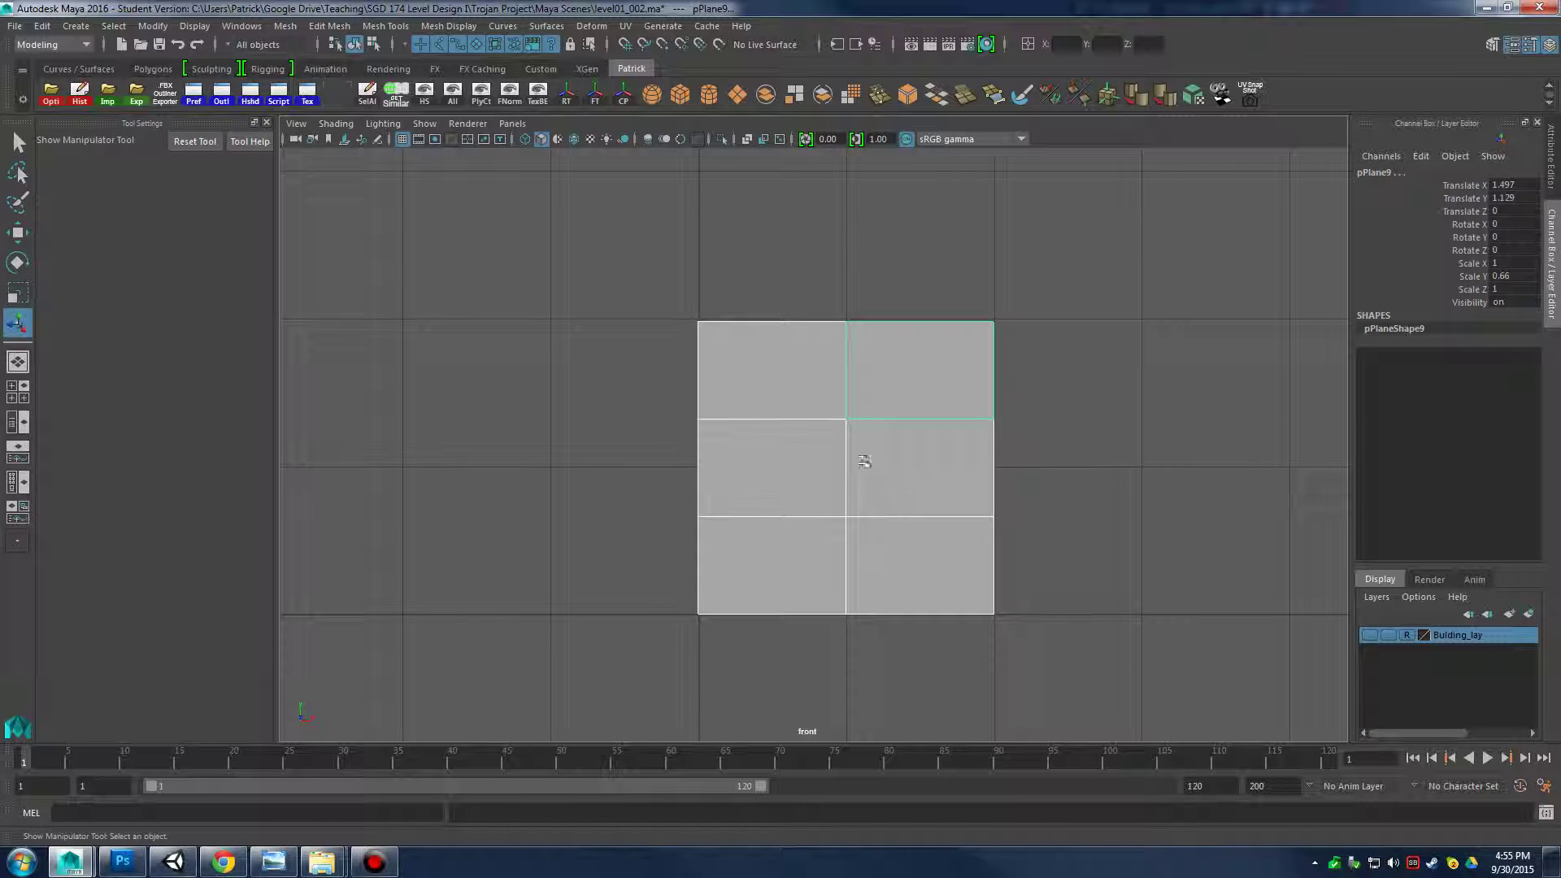
key(r)
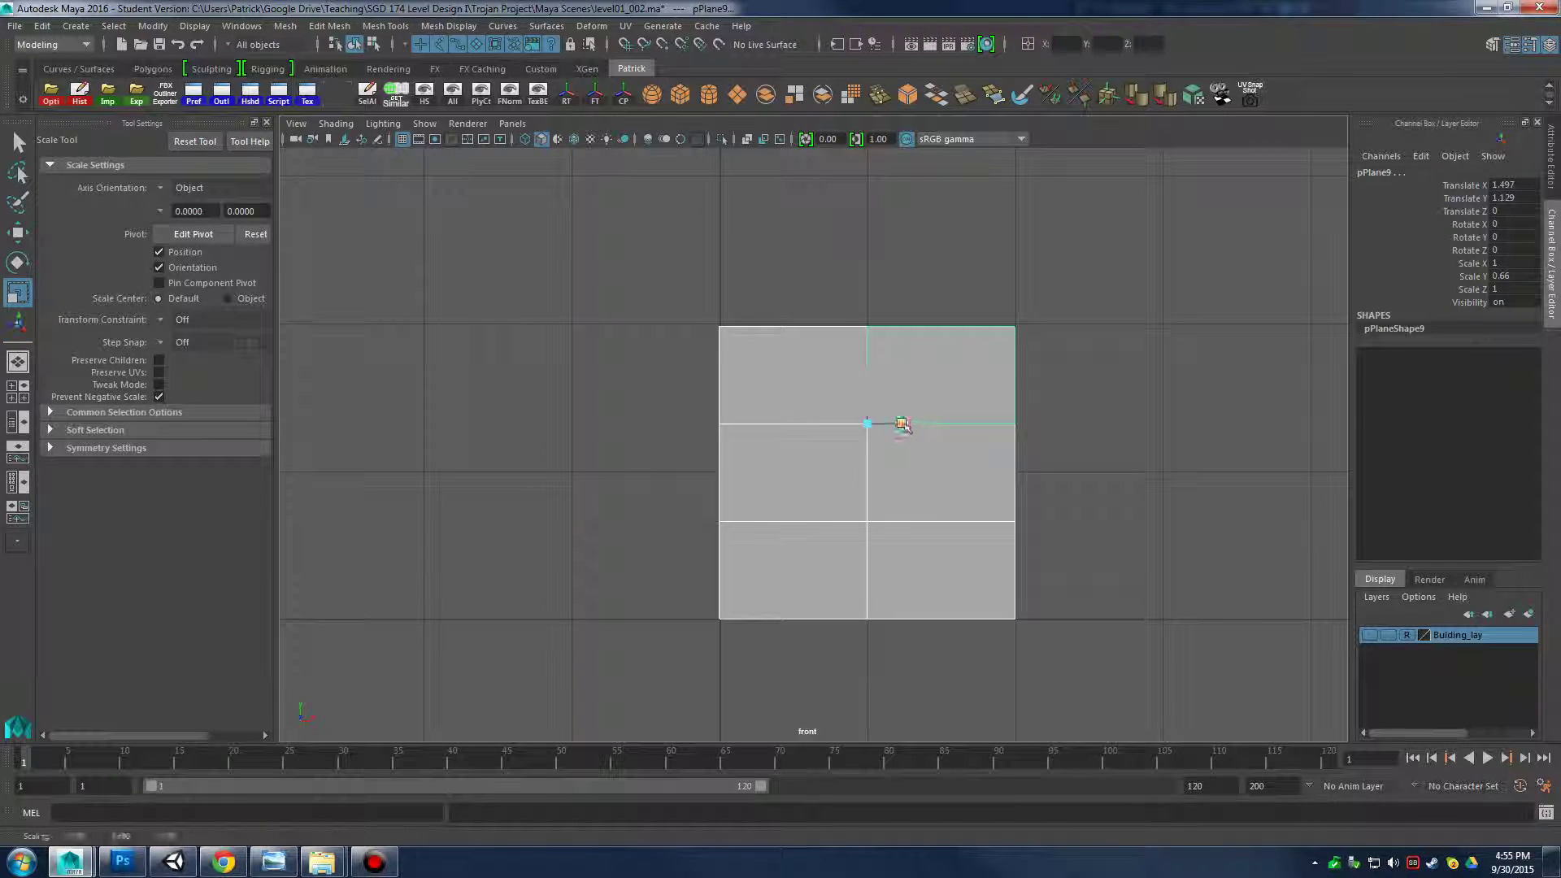
drag(900, 423, 887, 435)
key(ctrl+z)
click(1053, 315)
click(902, 618)
key(w)
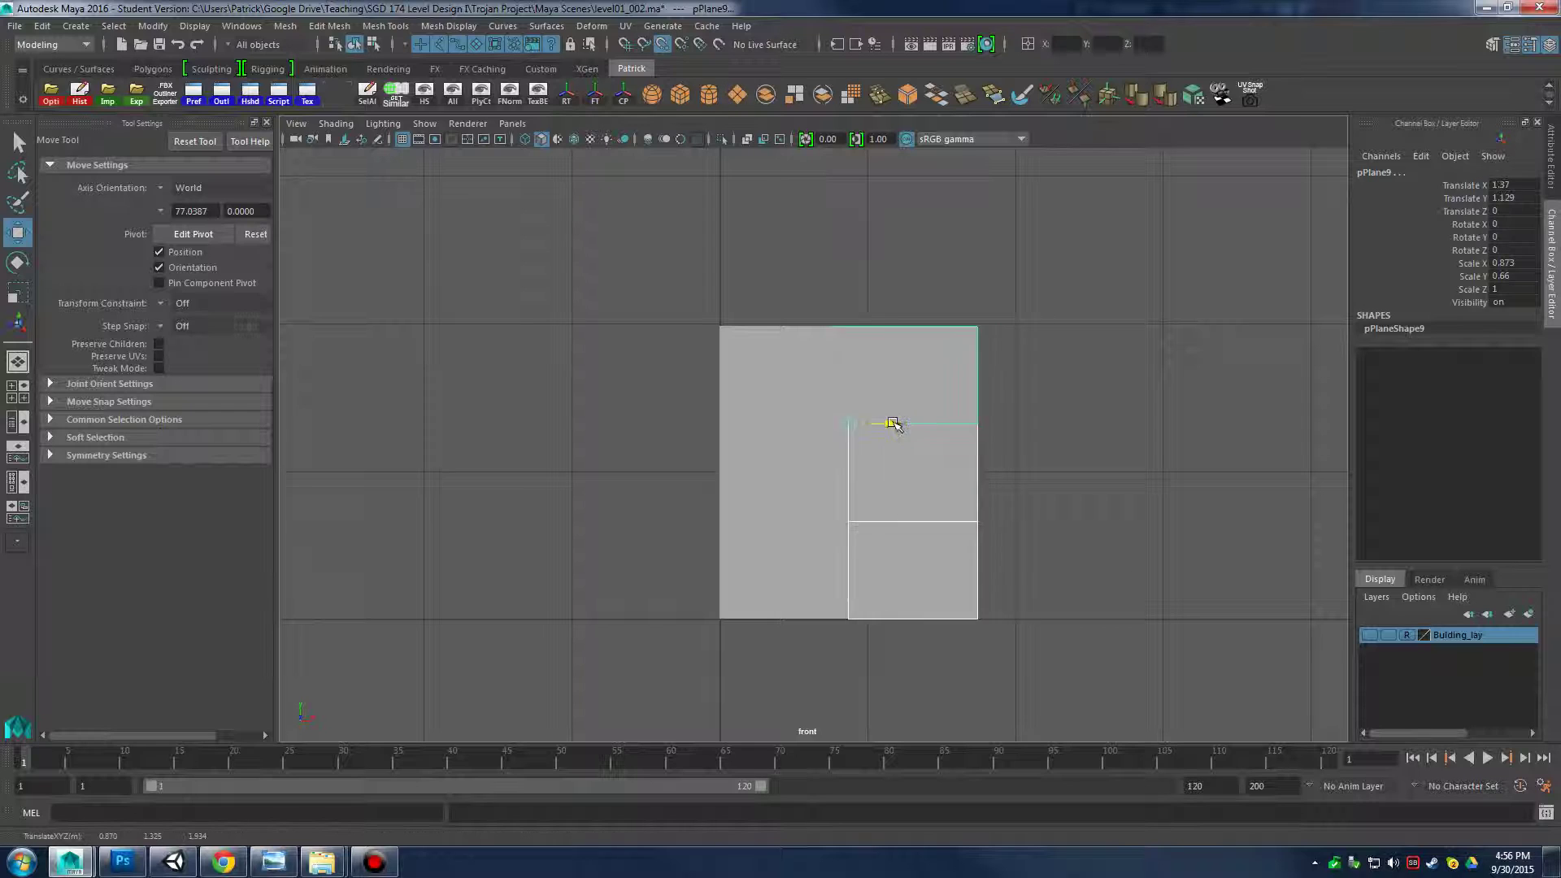
click(1017, 471)
alt+middle_drag(981, 552, 861, 543)
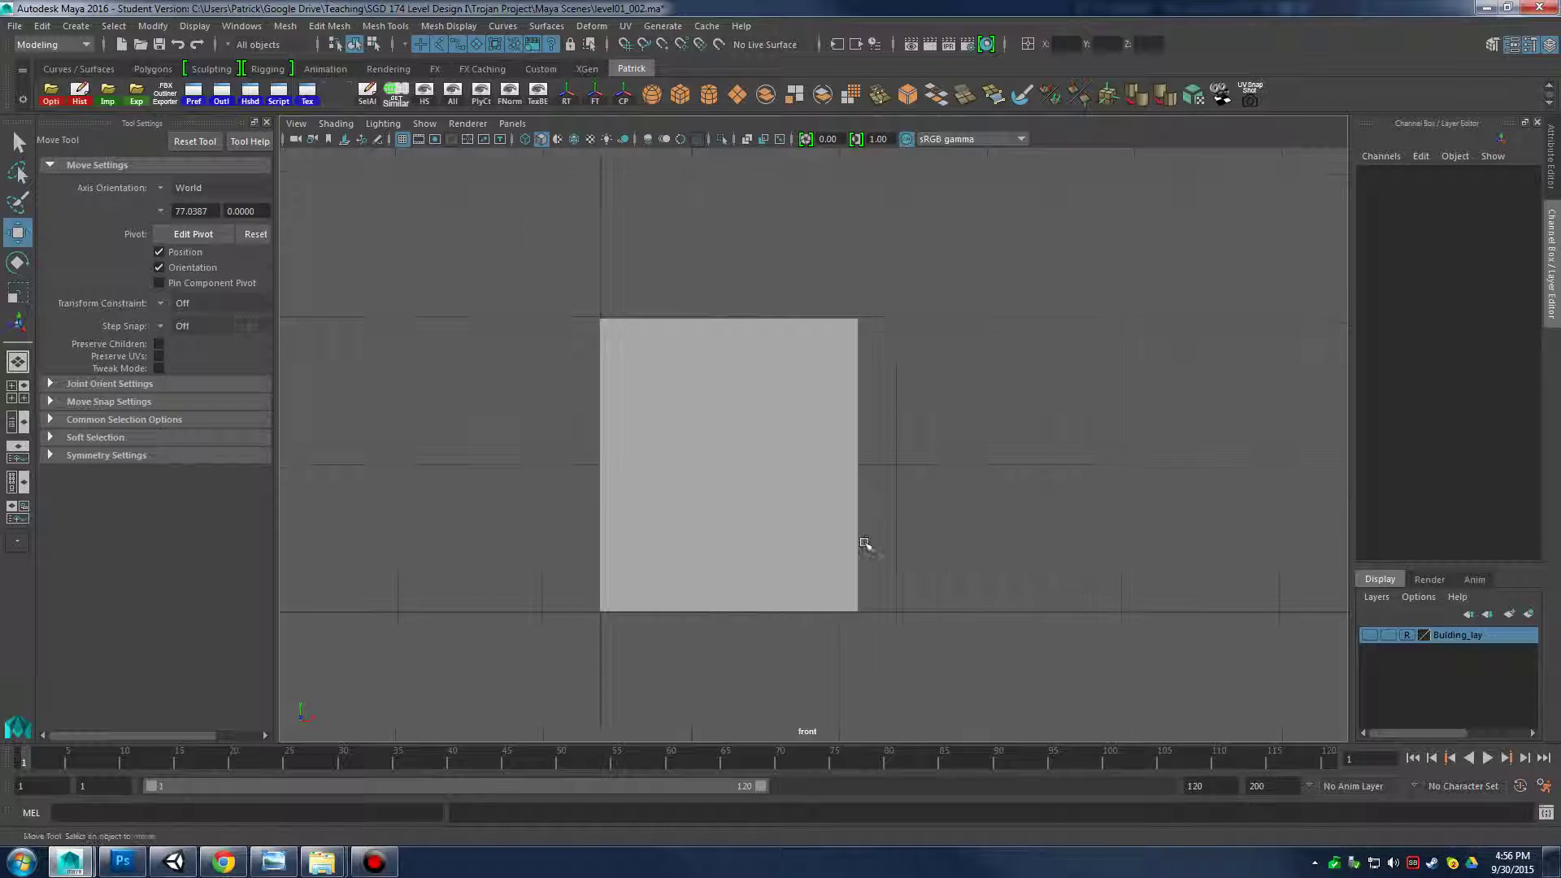
alt+middle_drag(979, 444, 1036, 458)
click(888, 393)
click(758, 403)
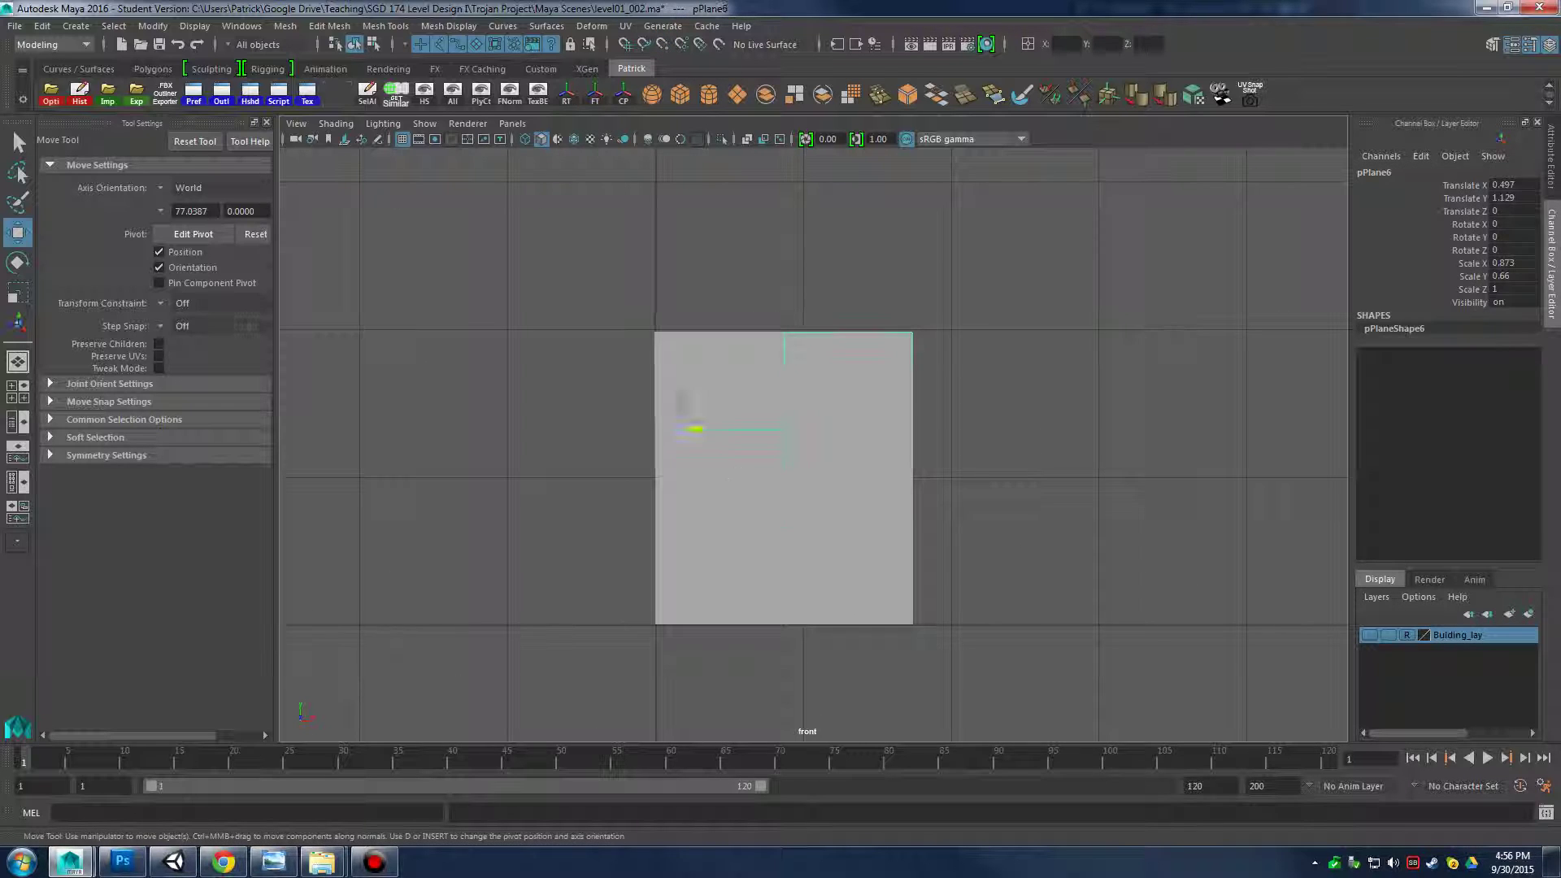
click(749, 478)
click(805, 478)
click(817, 557)
click(712, 564)
click(756, 380)
click(829, 407)
click(731, 488)
click(822, 570)
click(571, 489)
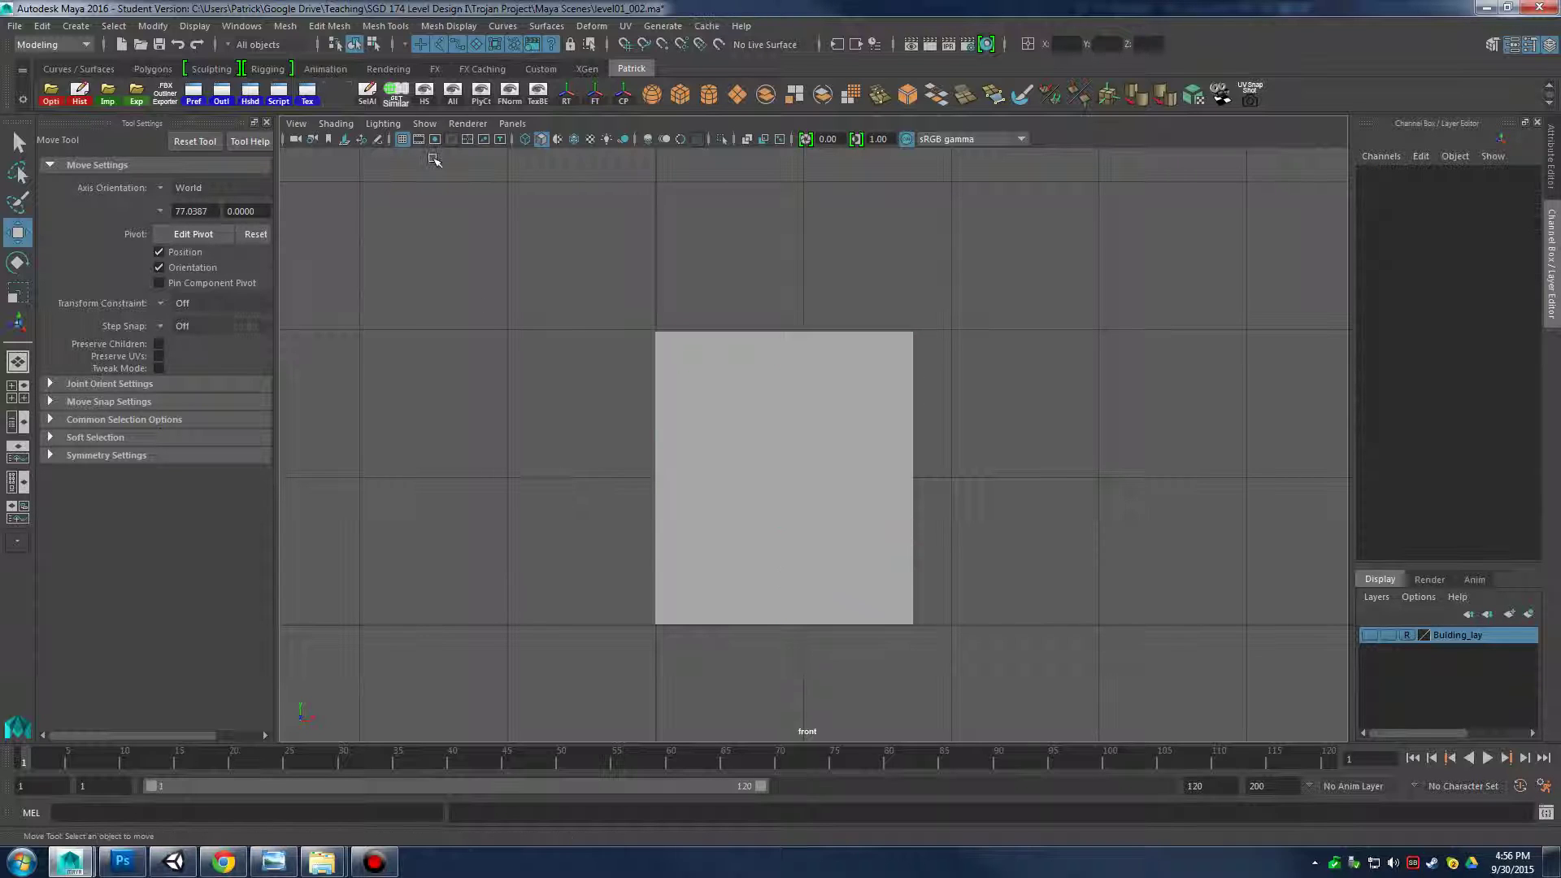
Open the Hypershade, select all six door panels, and assign the texture atlas material to them
click(251, 95)
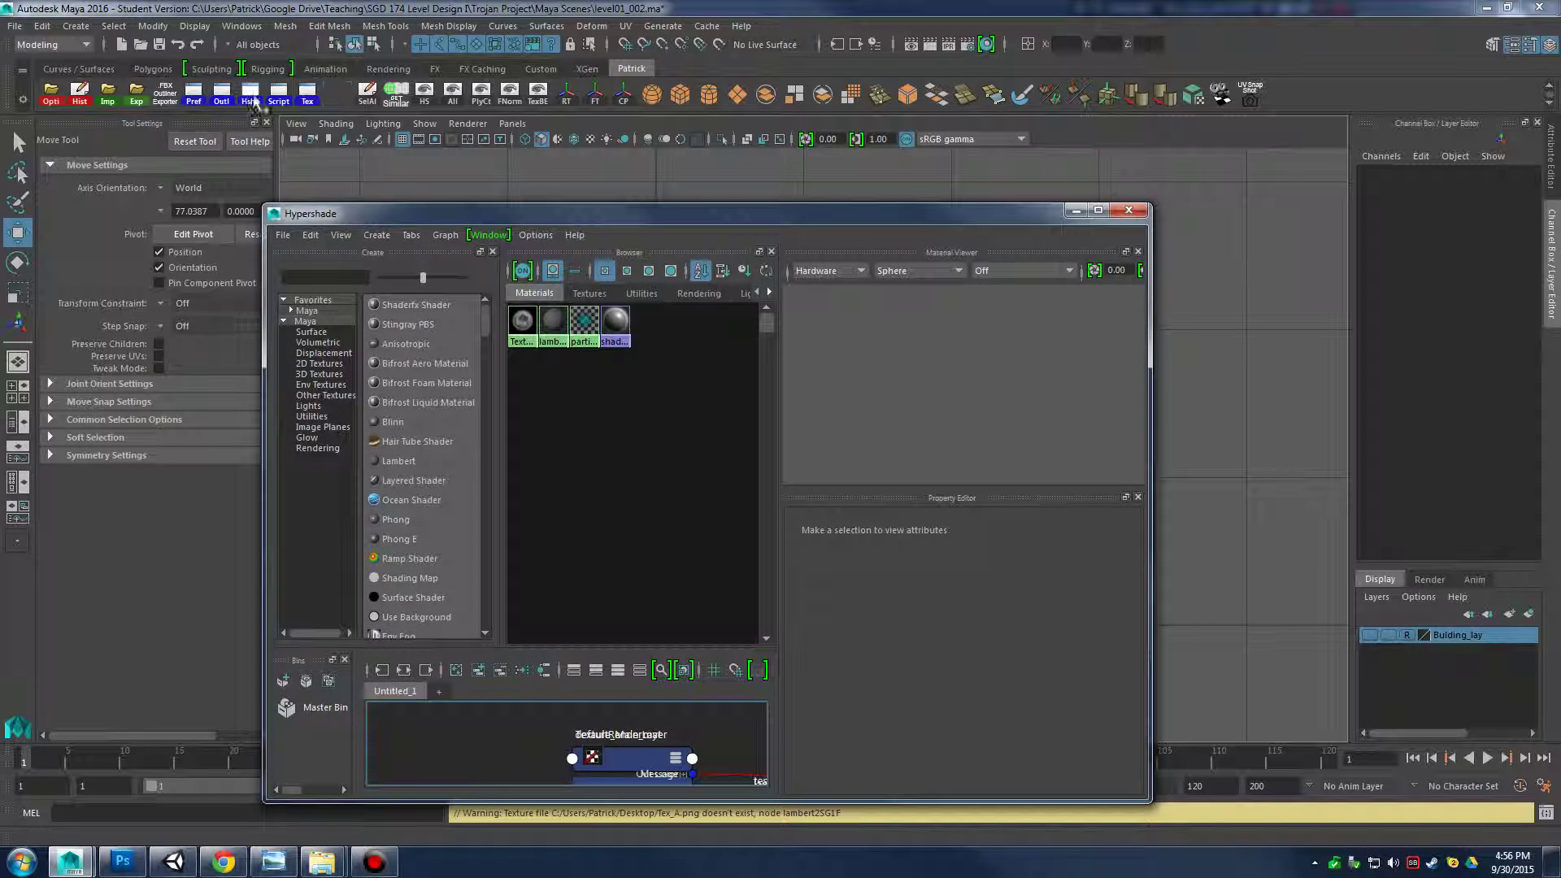
drag(853, 216, 1384, 234)
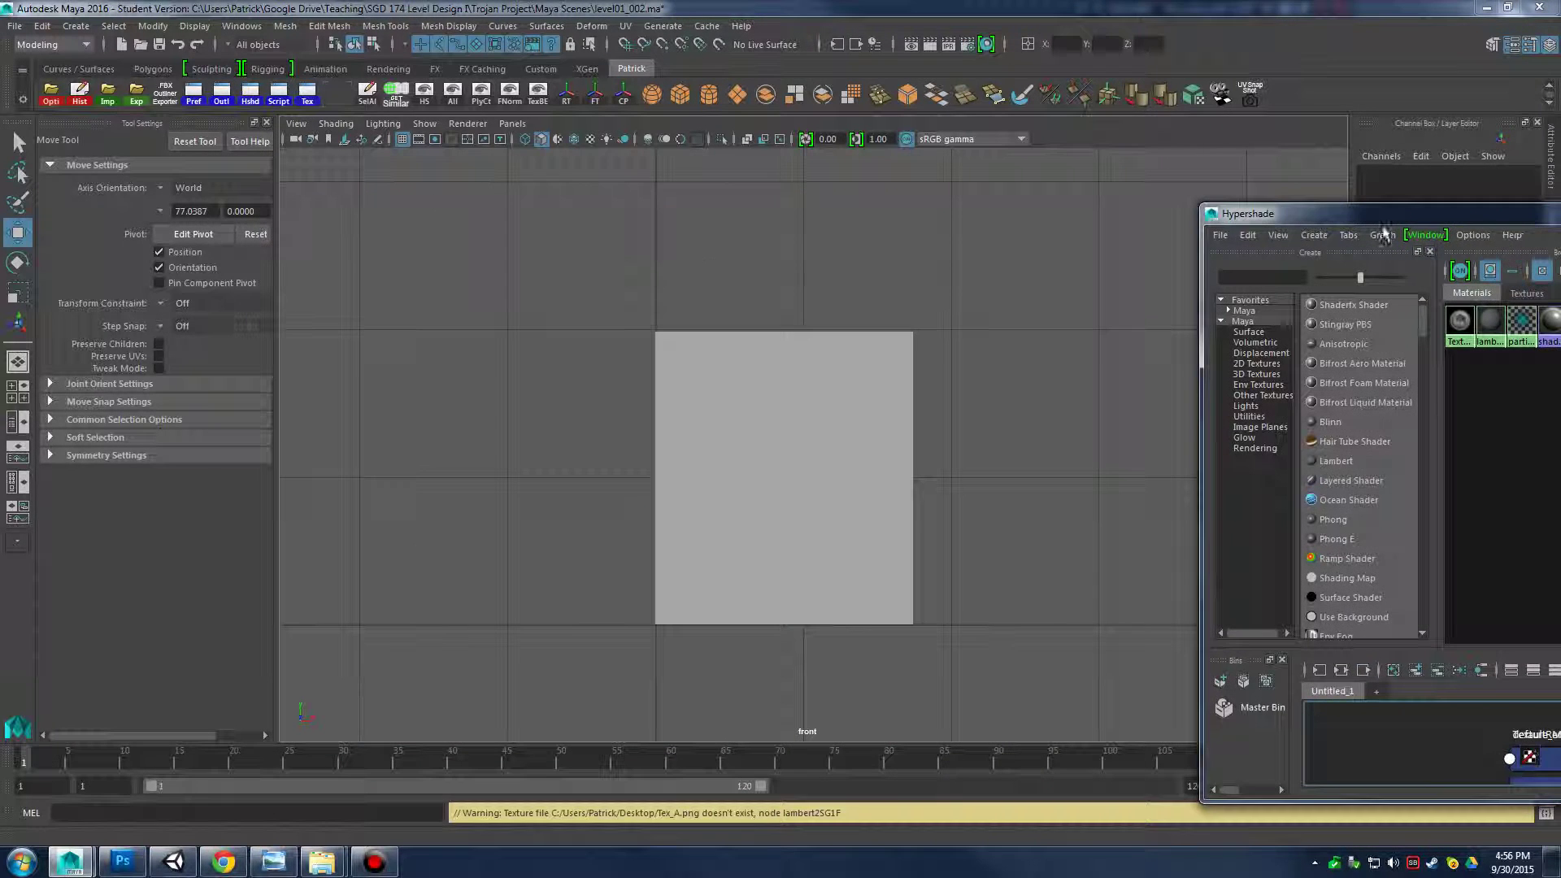
drag(452, 313, 938, 643)
drag(582, 260, 953, 626)
right_drag(1491, 322, 1340, 277)
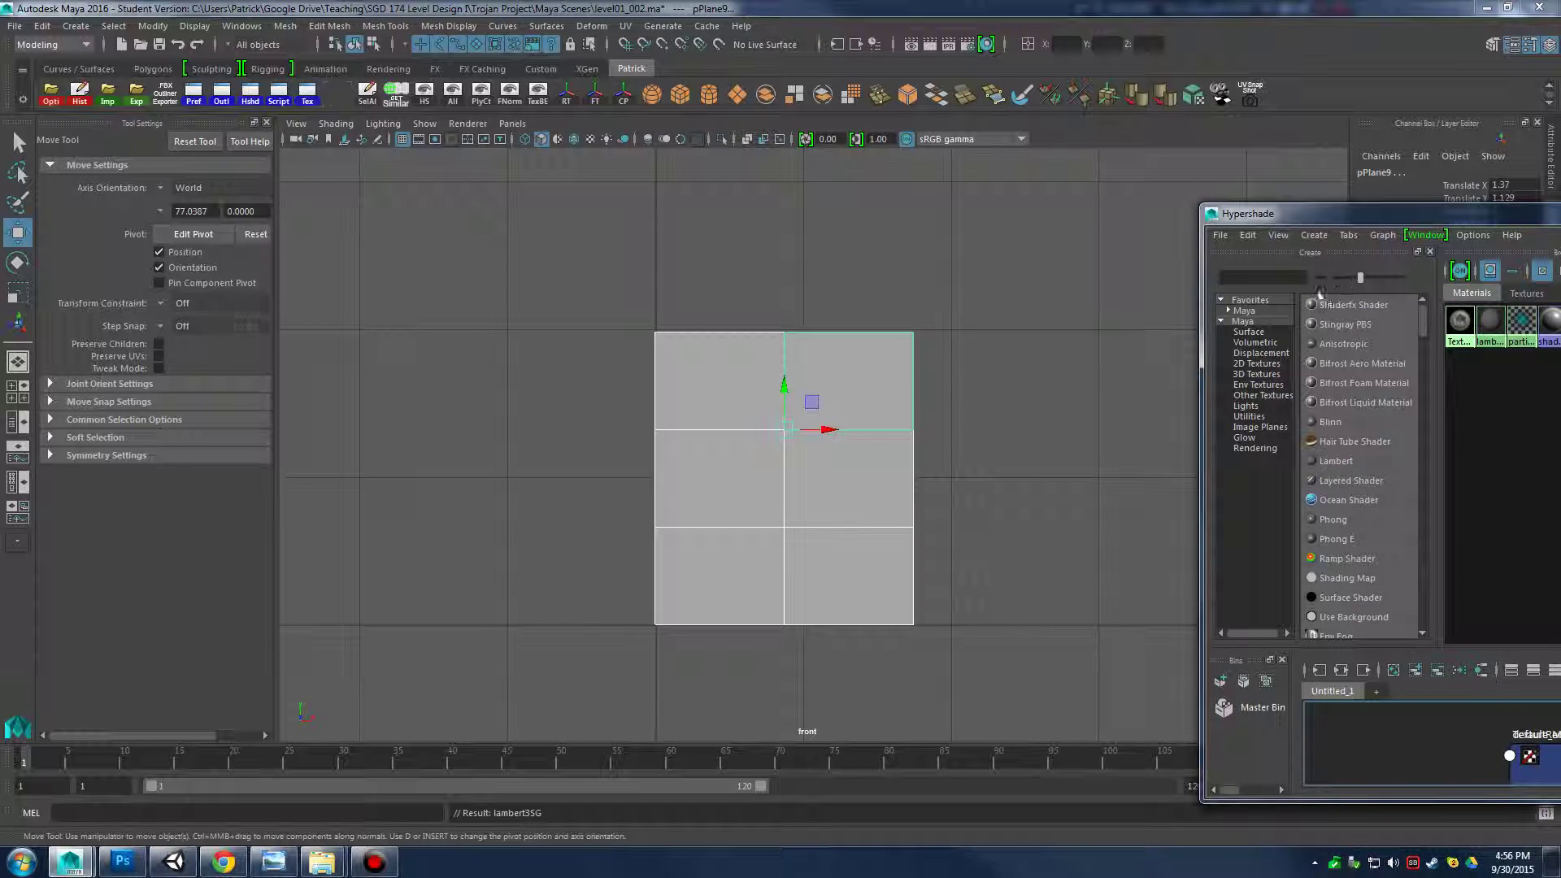
Open the UV Editor for the six door panels and select all of their UVs
click(307, 94)
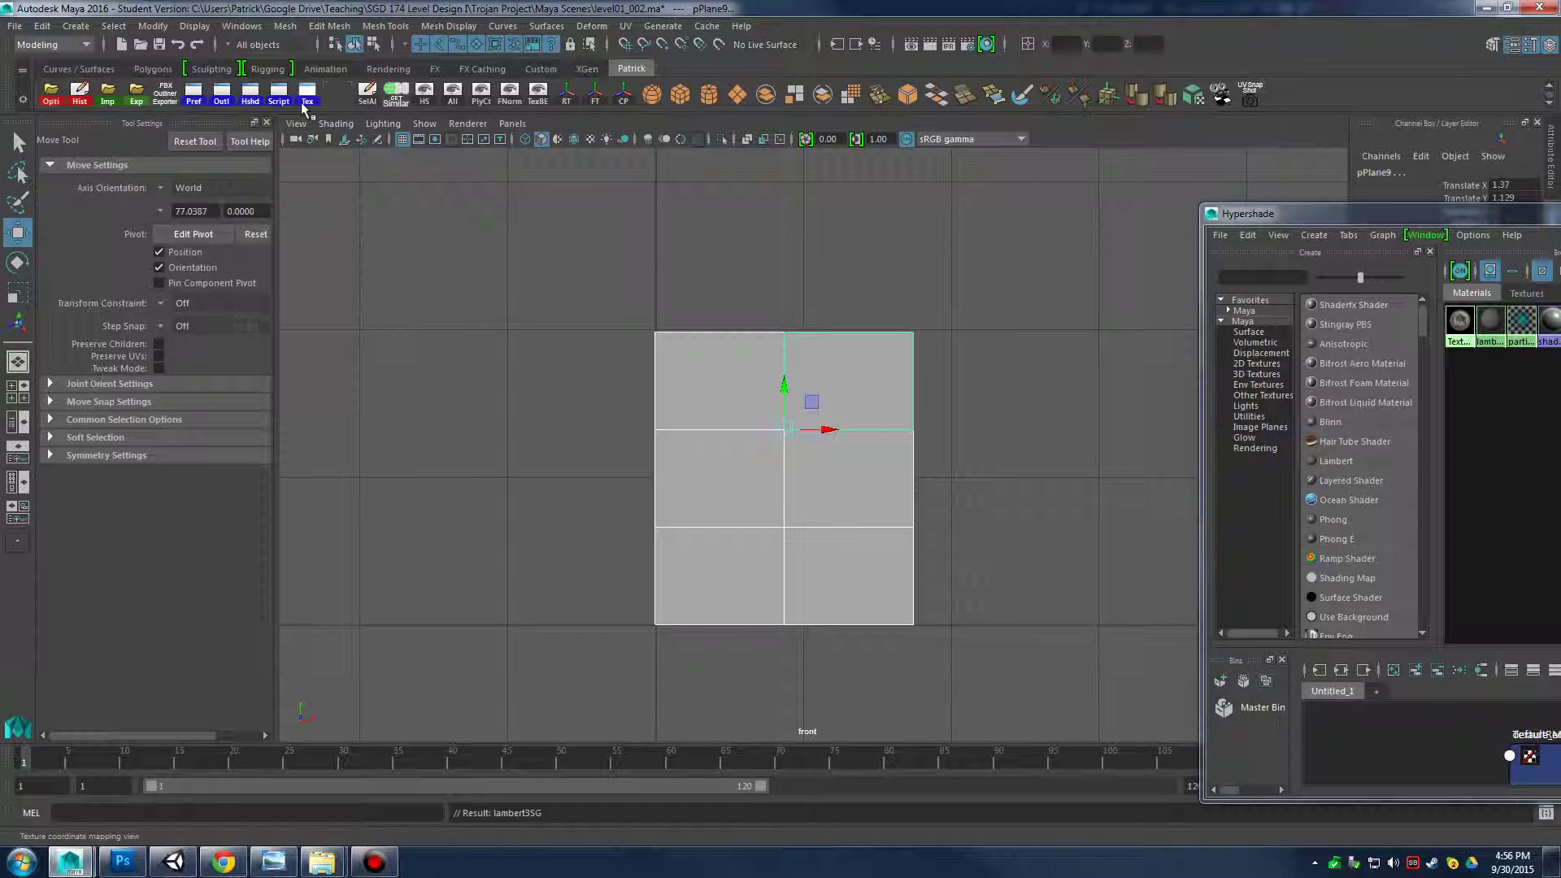
scroll(333, 376, down, 3)
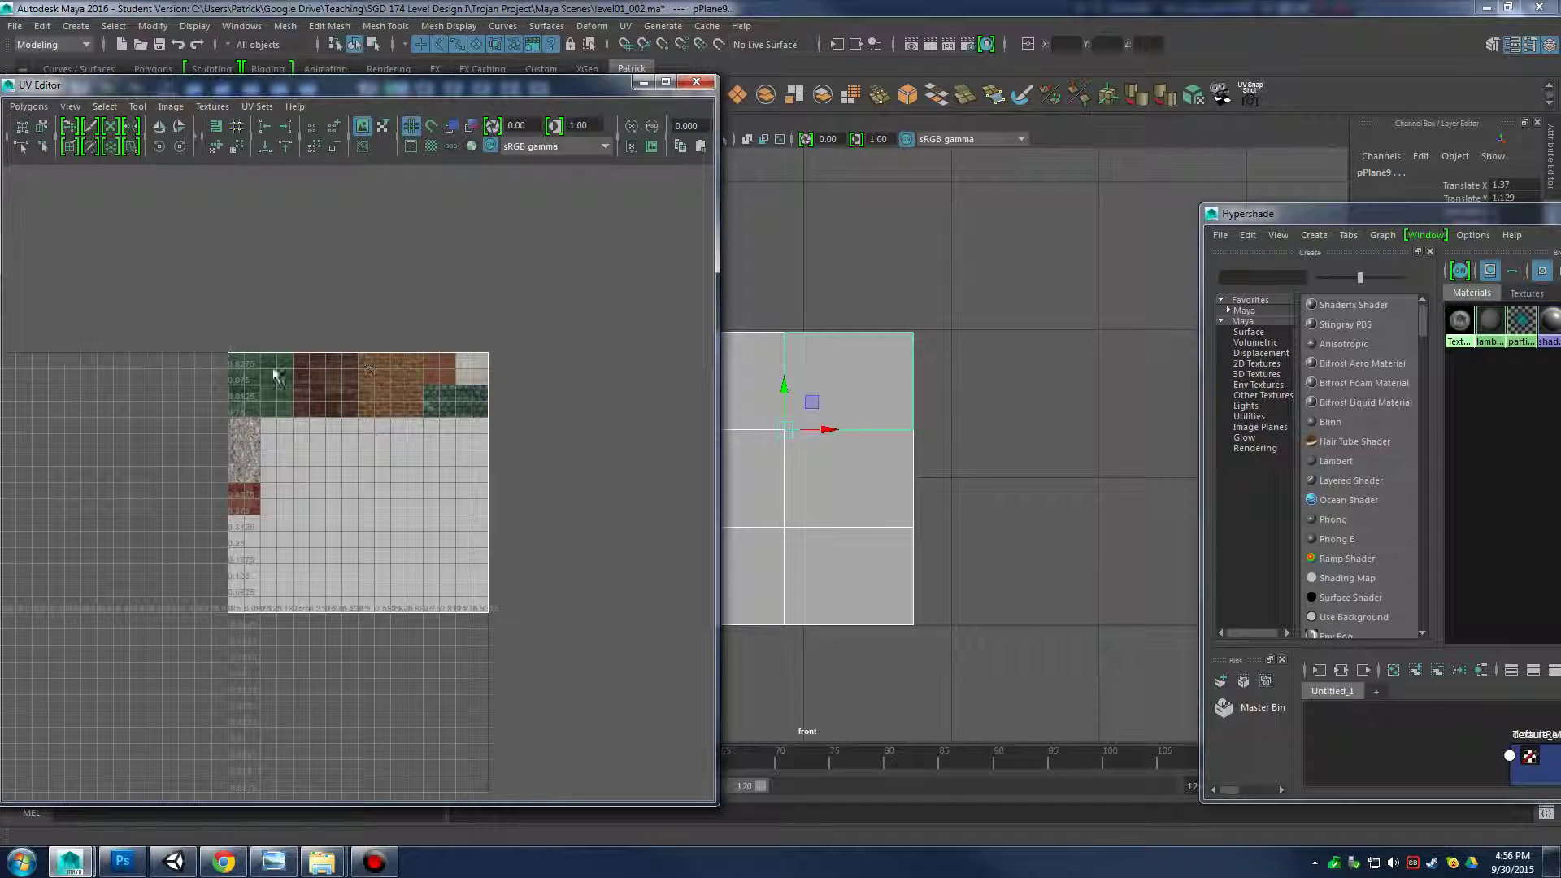
scroll(331, 321, up, 2)
right_click(328, 317)
click(398, 317)
drag(59, 255, 684, 739)
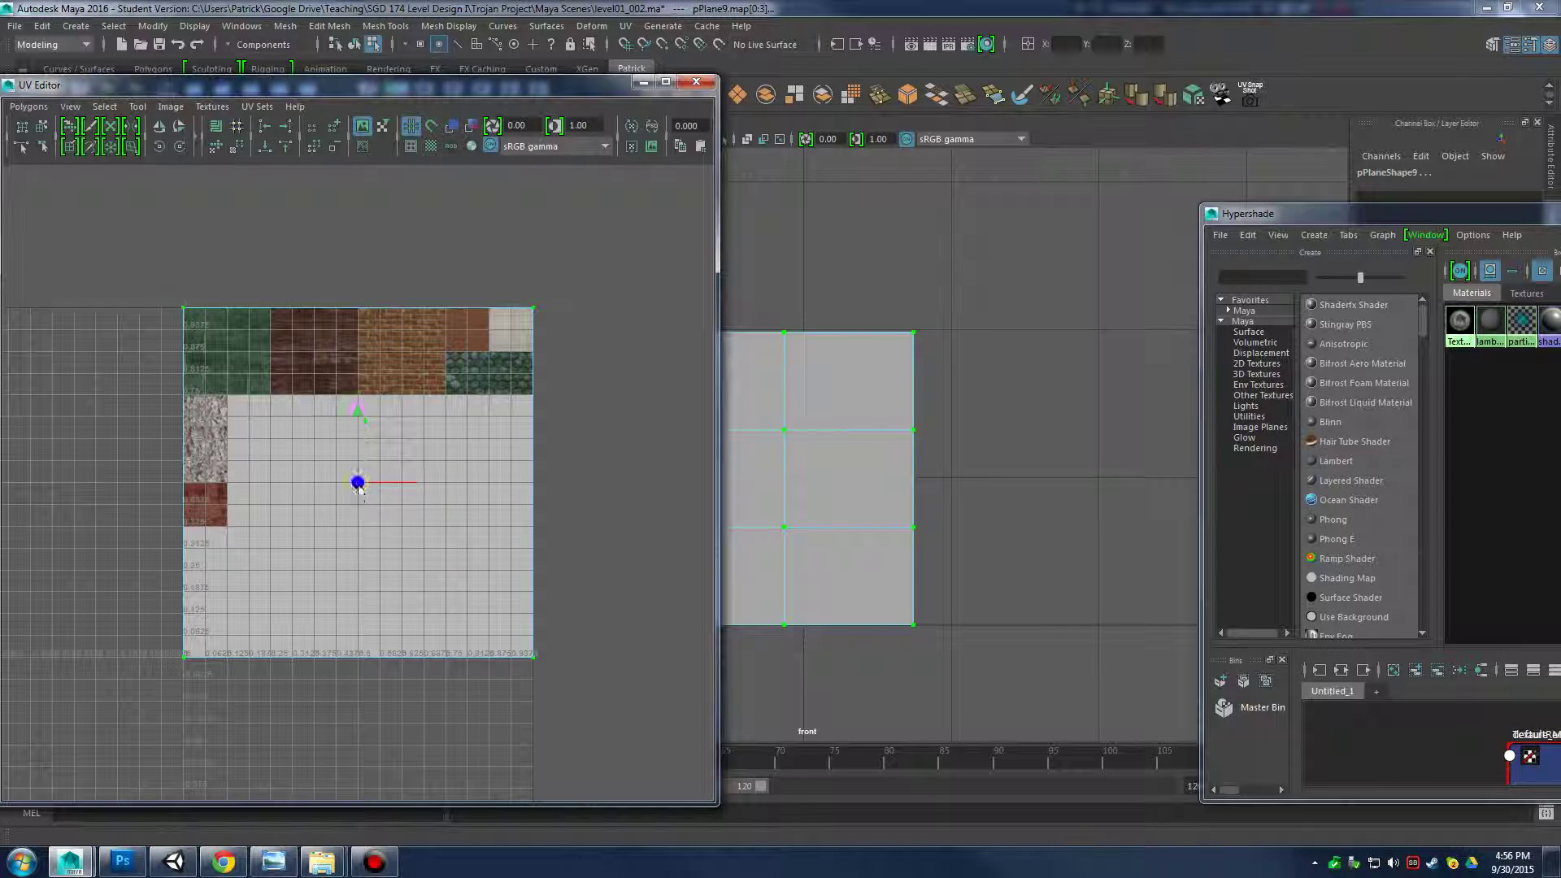
Scale the six panels' UVs down over the red painted metal tile of the atlas and display textures in the viewport
key(r)
mouse_move(359, 486)
mouse_down()
mouse_move(211, 497)
mouse_move(212, 513)
mouse_up()
key(w)
alt+middle_drag(775, 442, 811, 443)
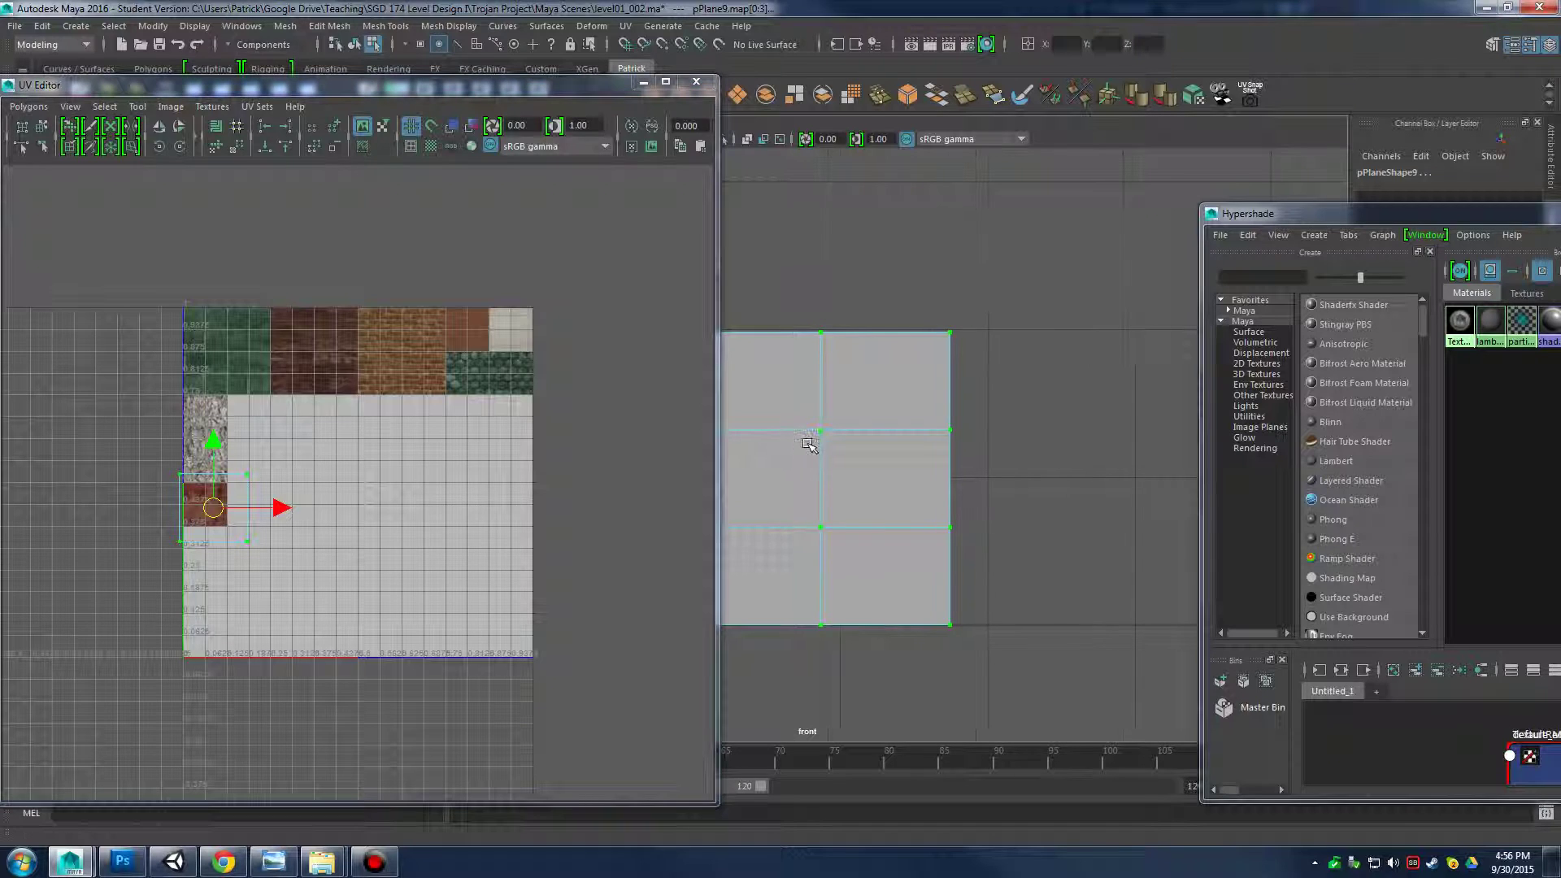
key(6)
alt+middle_drag(410, 473, 459, 472)
scroll(460, 478, up, 10)
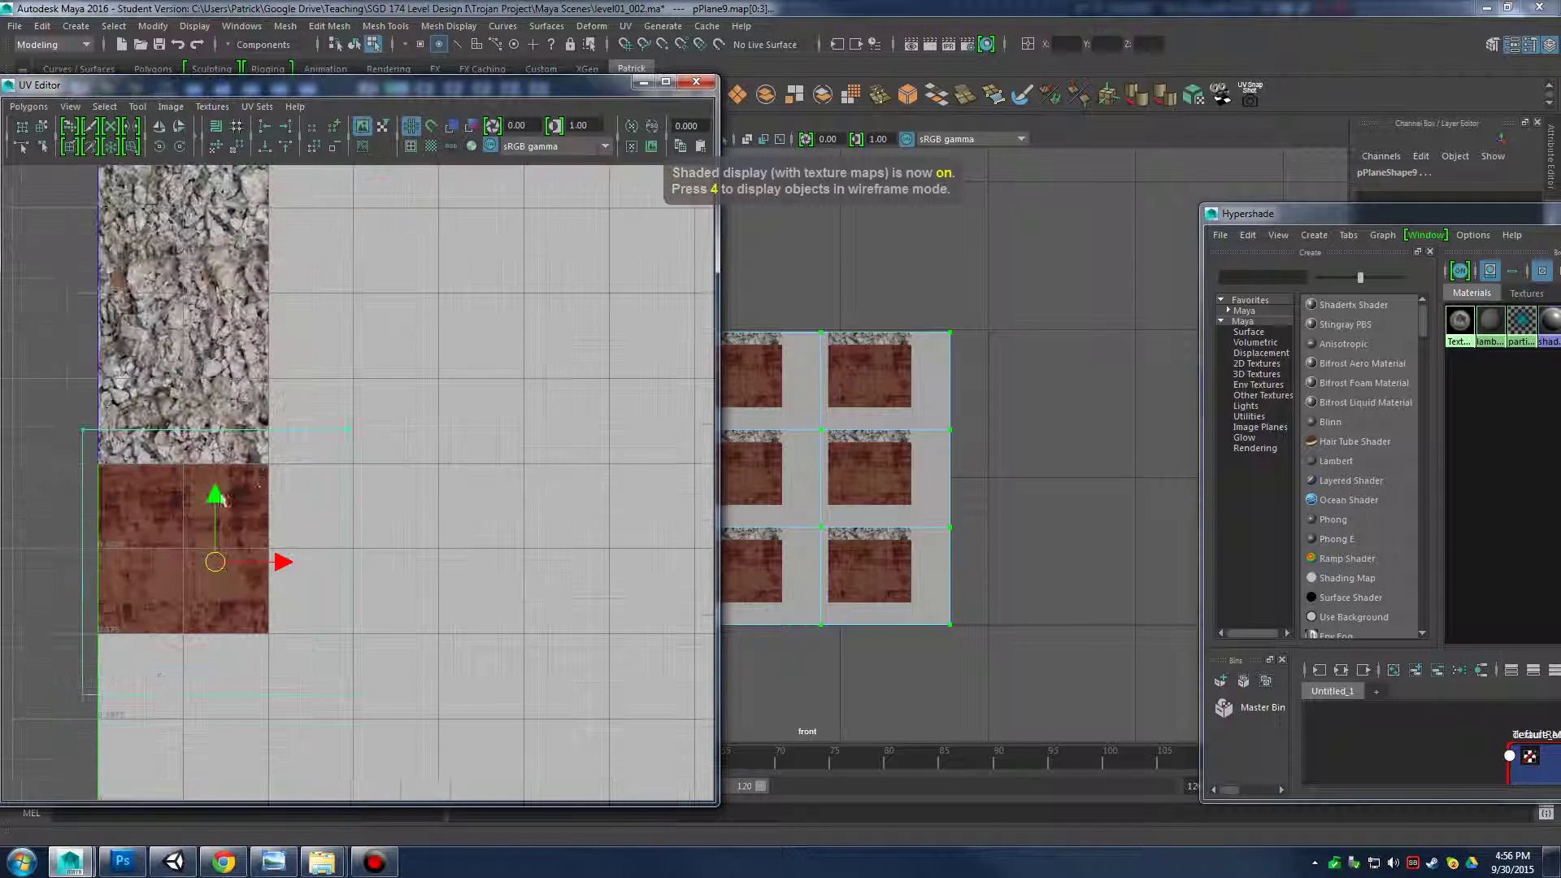
Scale the panels' UVs closer to the red metal tile's size and snap their upper edge to the tile's upper edge
key(r)
drag(400, 500, 379, 500)
drag(636, 417, 638, 418)
key(w)
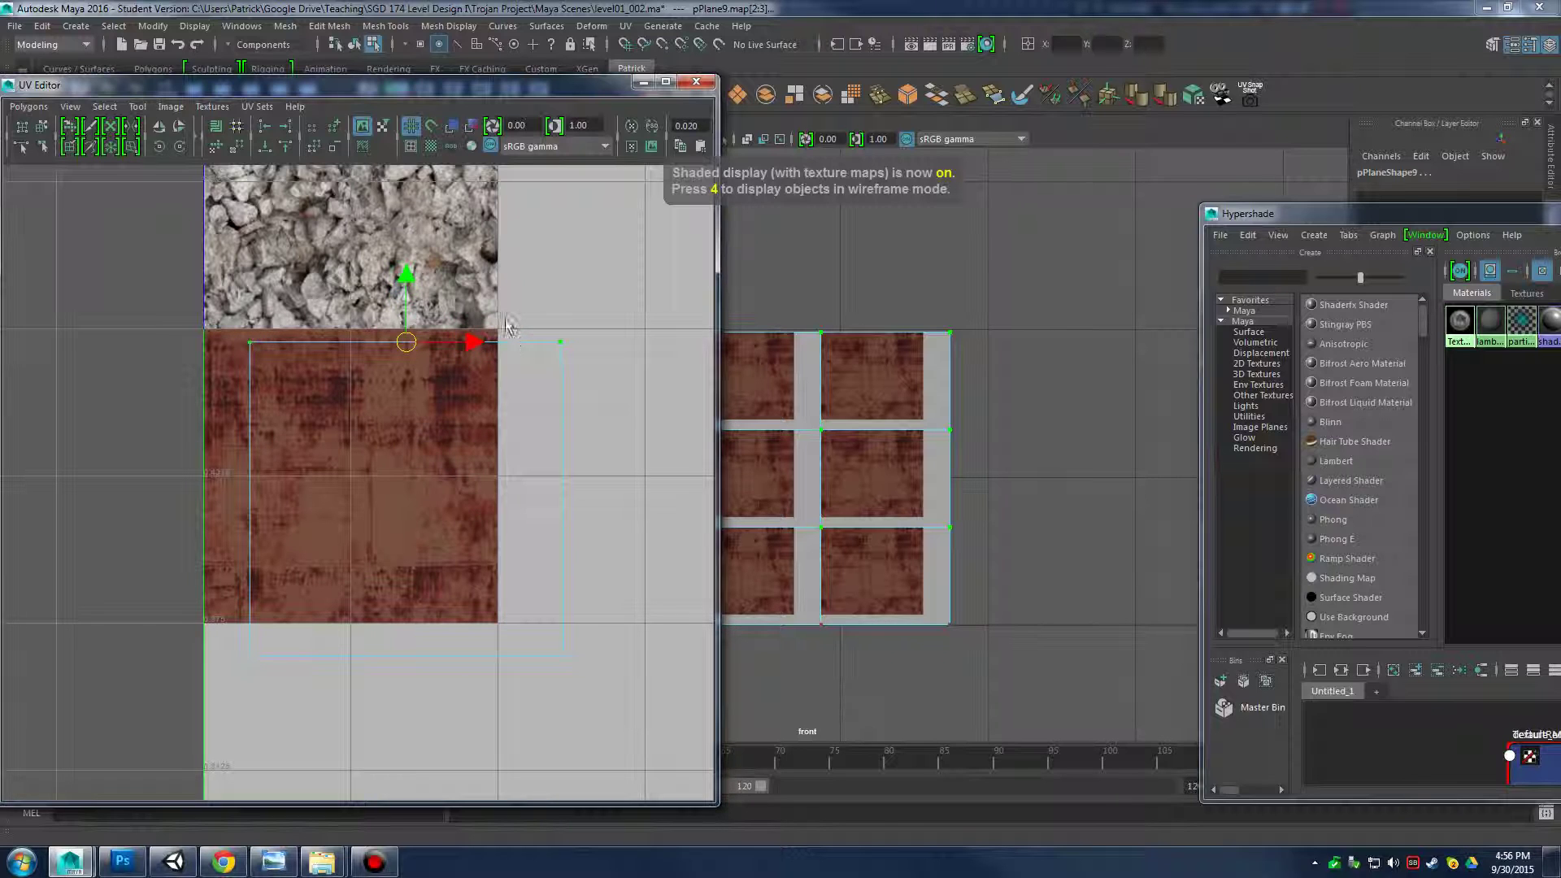
key(x)
drag(405, 283, 396, 304)
key(ctrl+z)
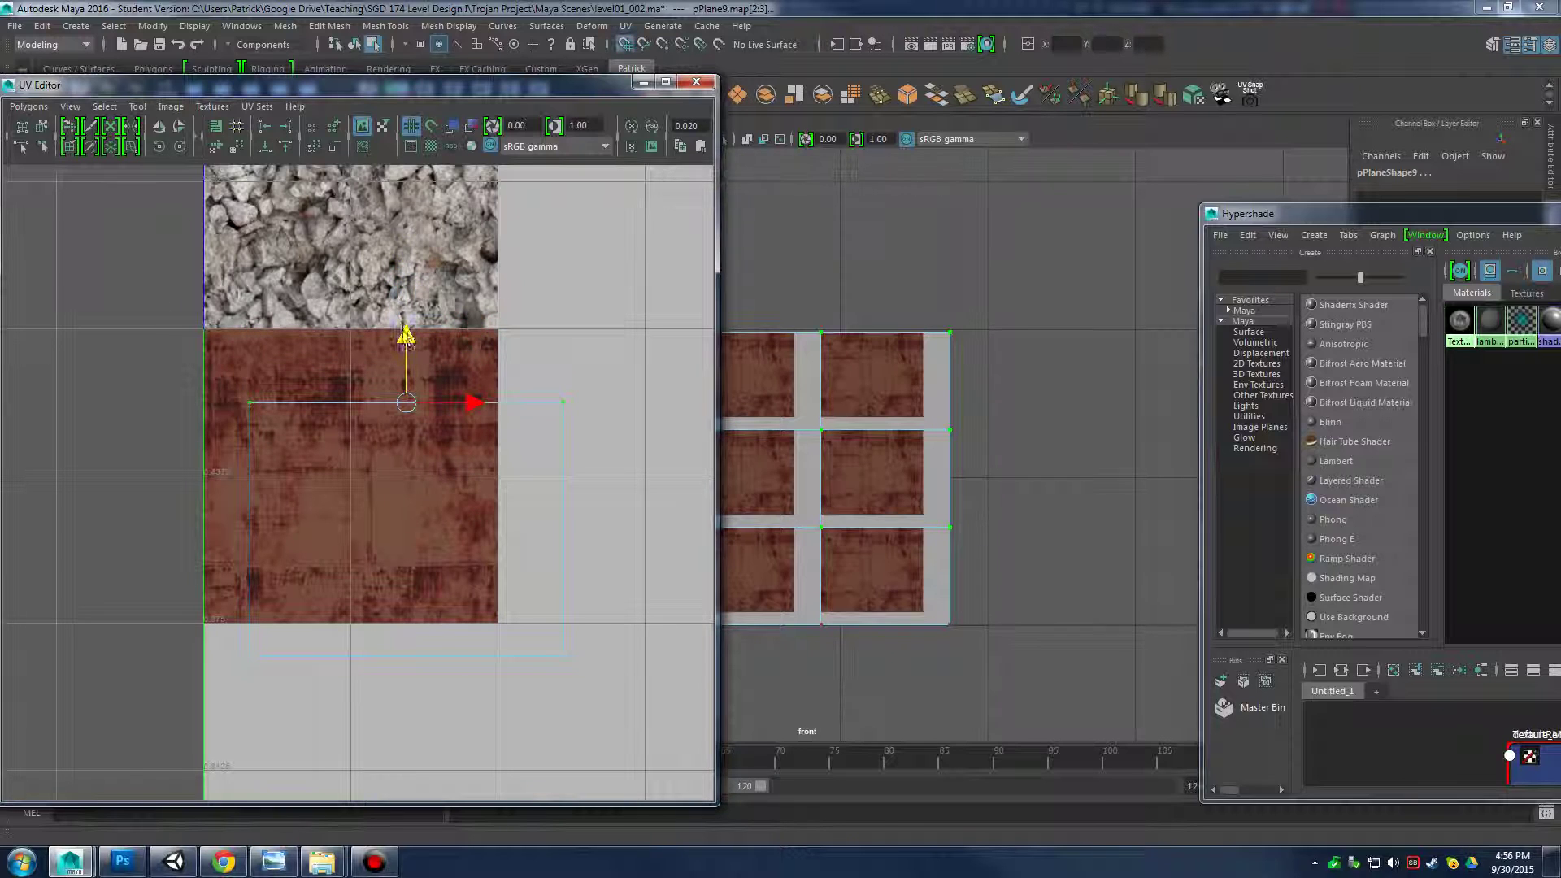
drag(483, 305, 501, 249)
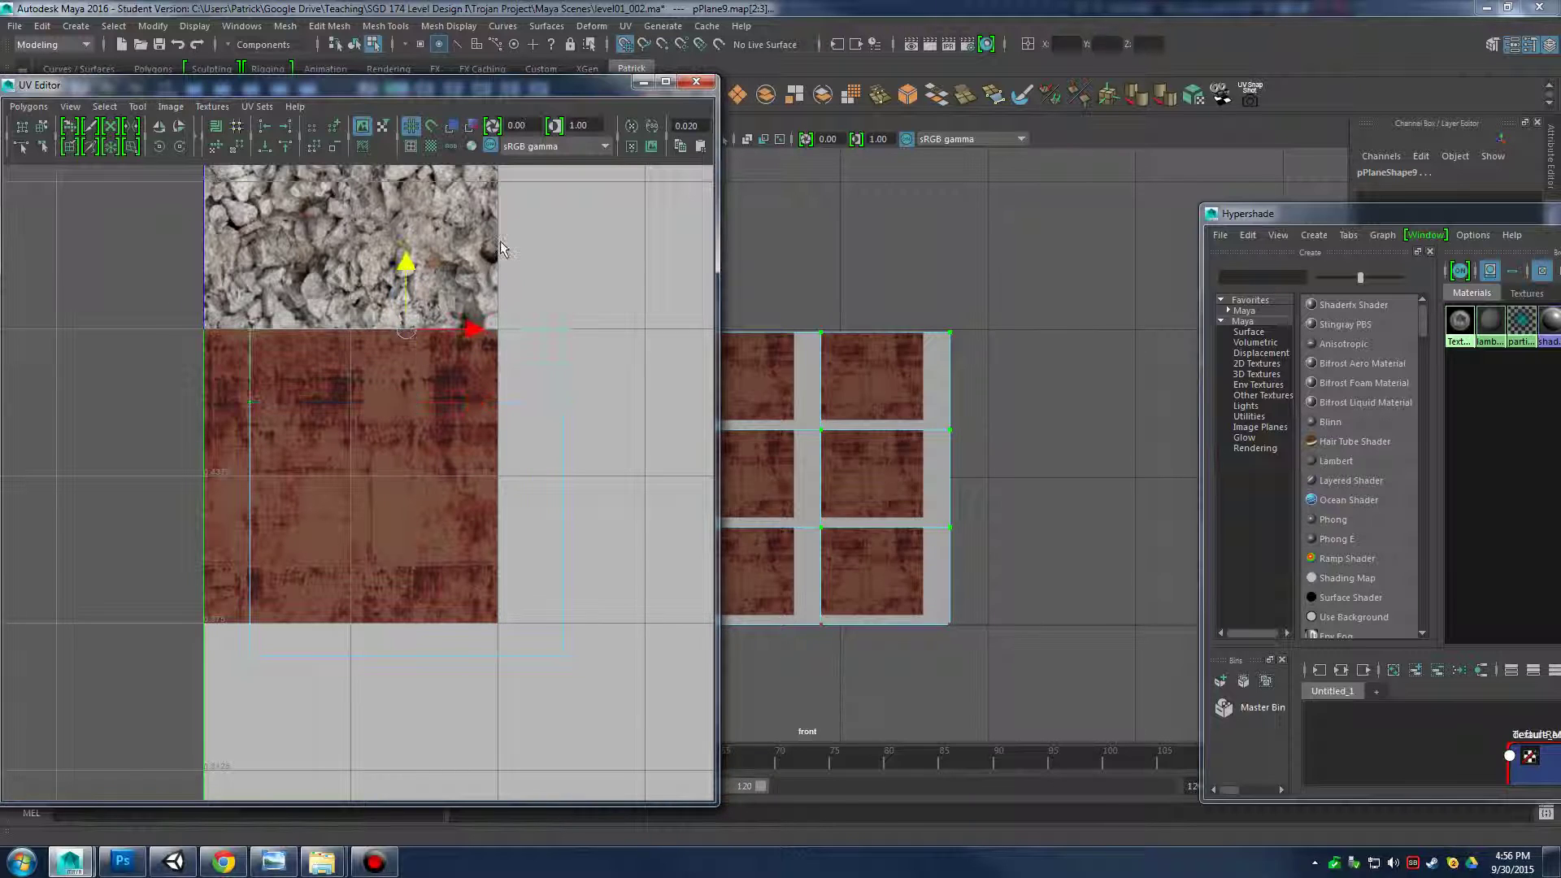
Snap the left, right and lower UV edges to the red metal tile's borders, return to object mode and deselect
drag(79, 663, 305, 287)
key(x)
drag(318, 494, 278, 487)
drag(657, 696, 670, 732)
key(x)
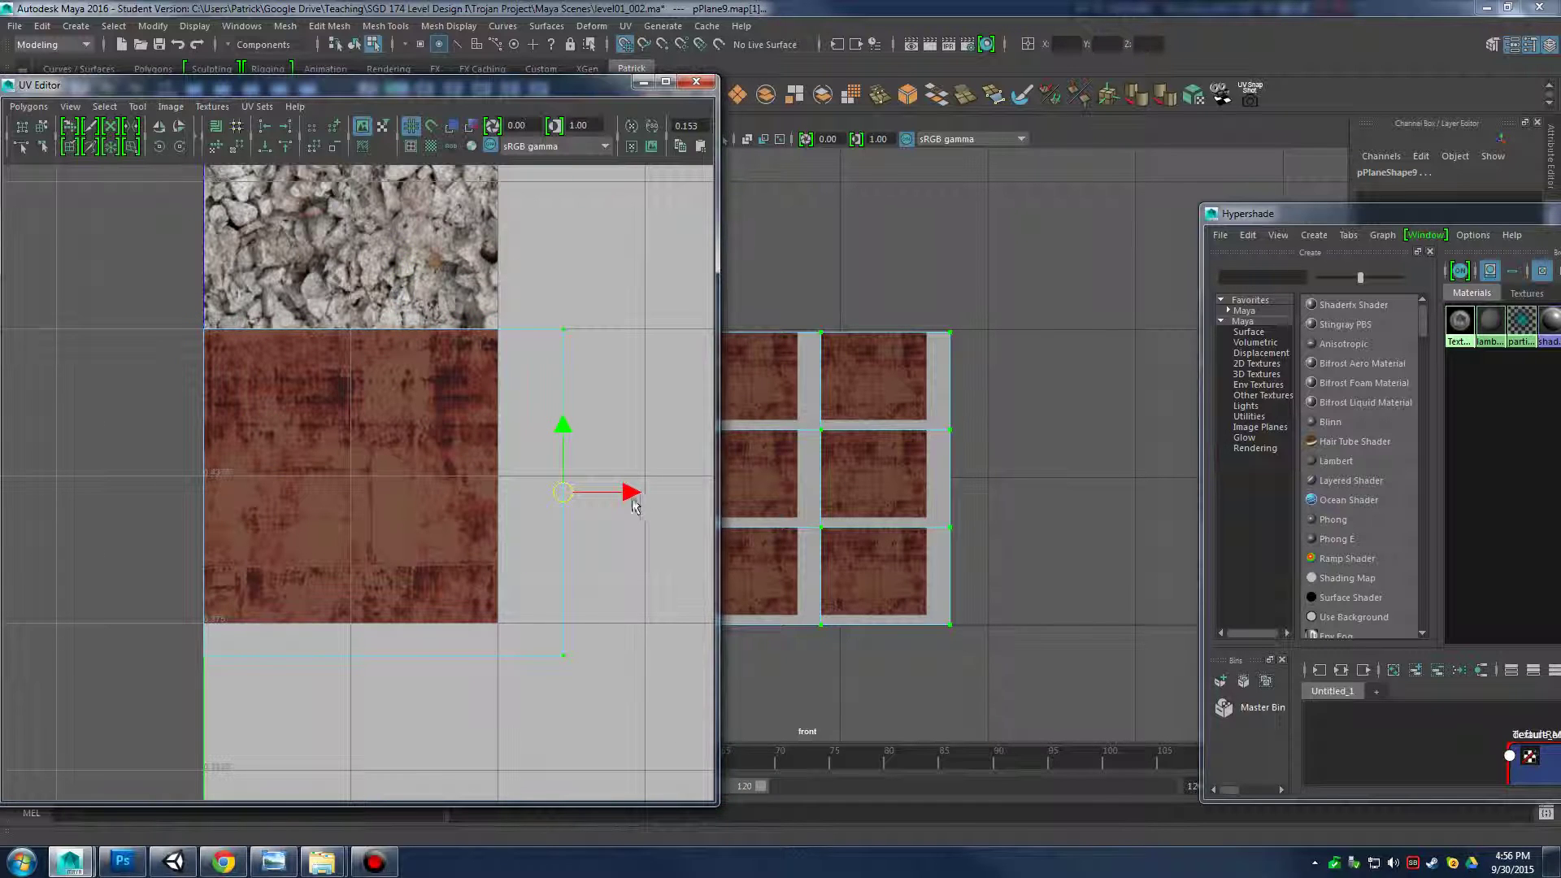
drag(634, 504, 553, 498)
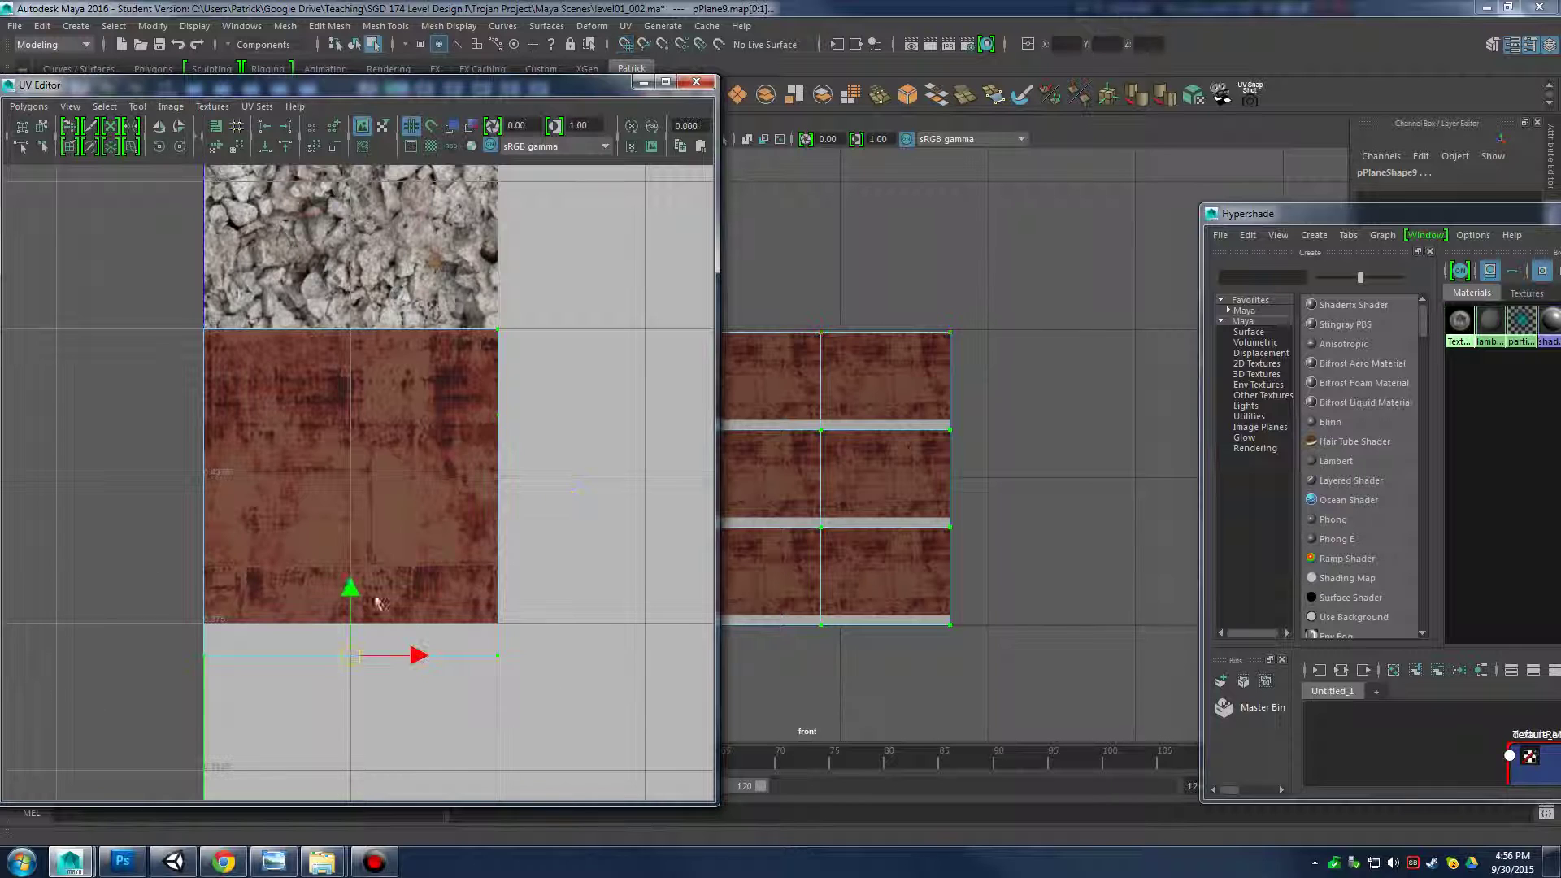
drag(355, 605, 354, 574)
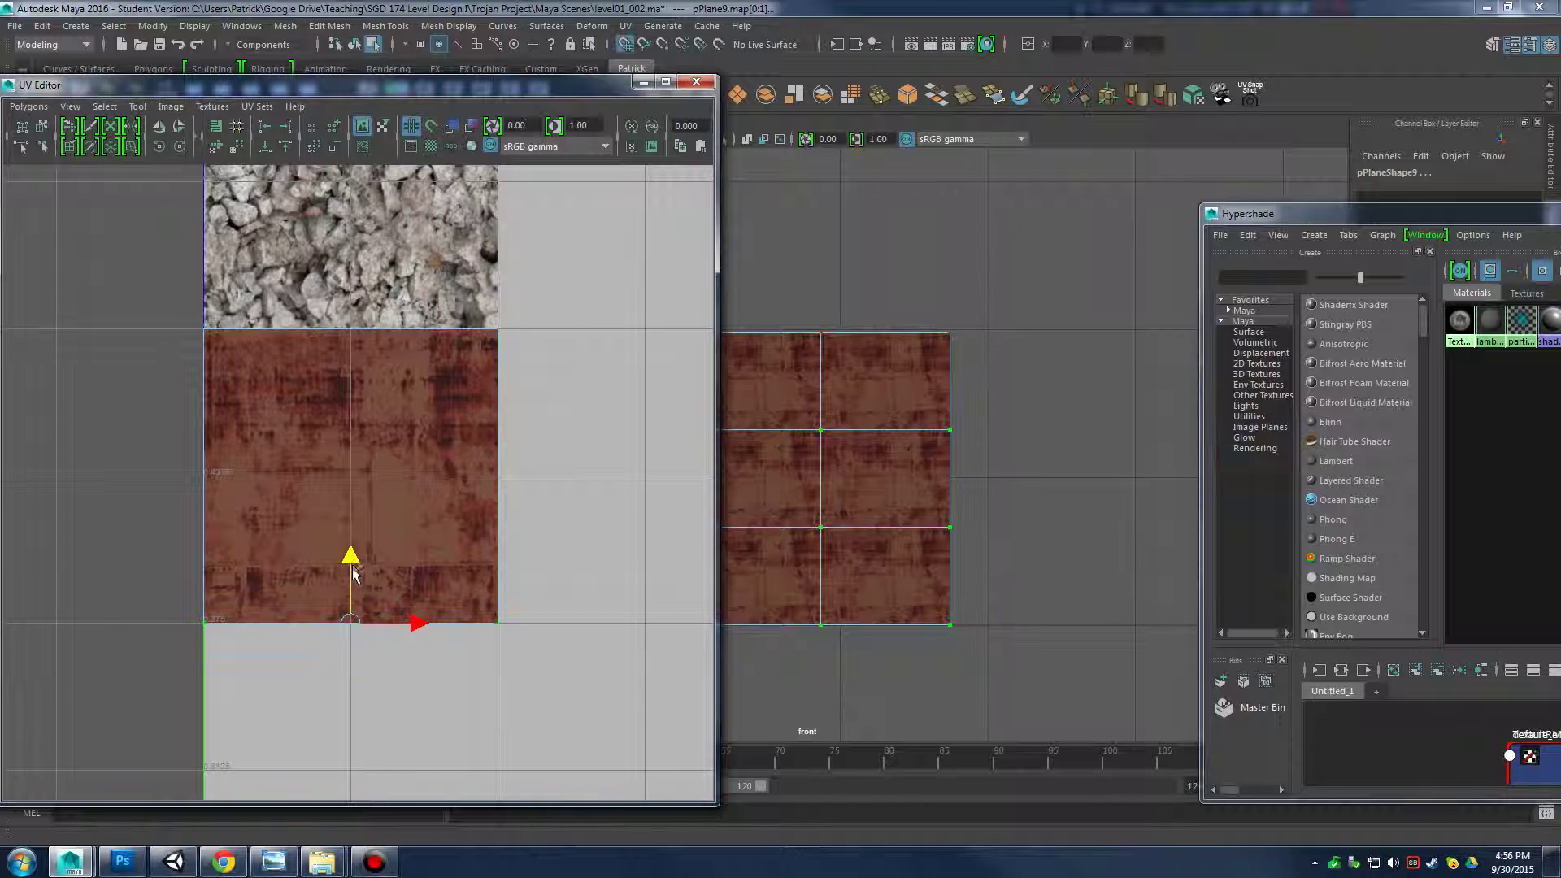
click(857, 407)
right_drag(826, 423, 883, 395)
click(1114, 370)
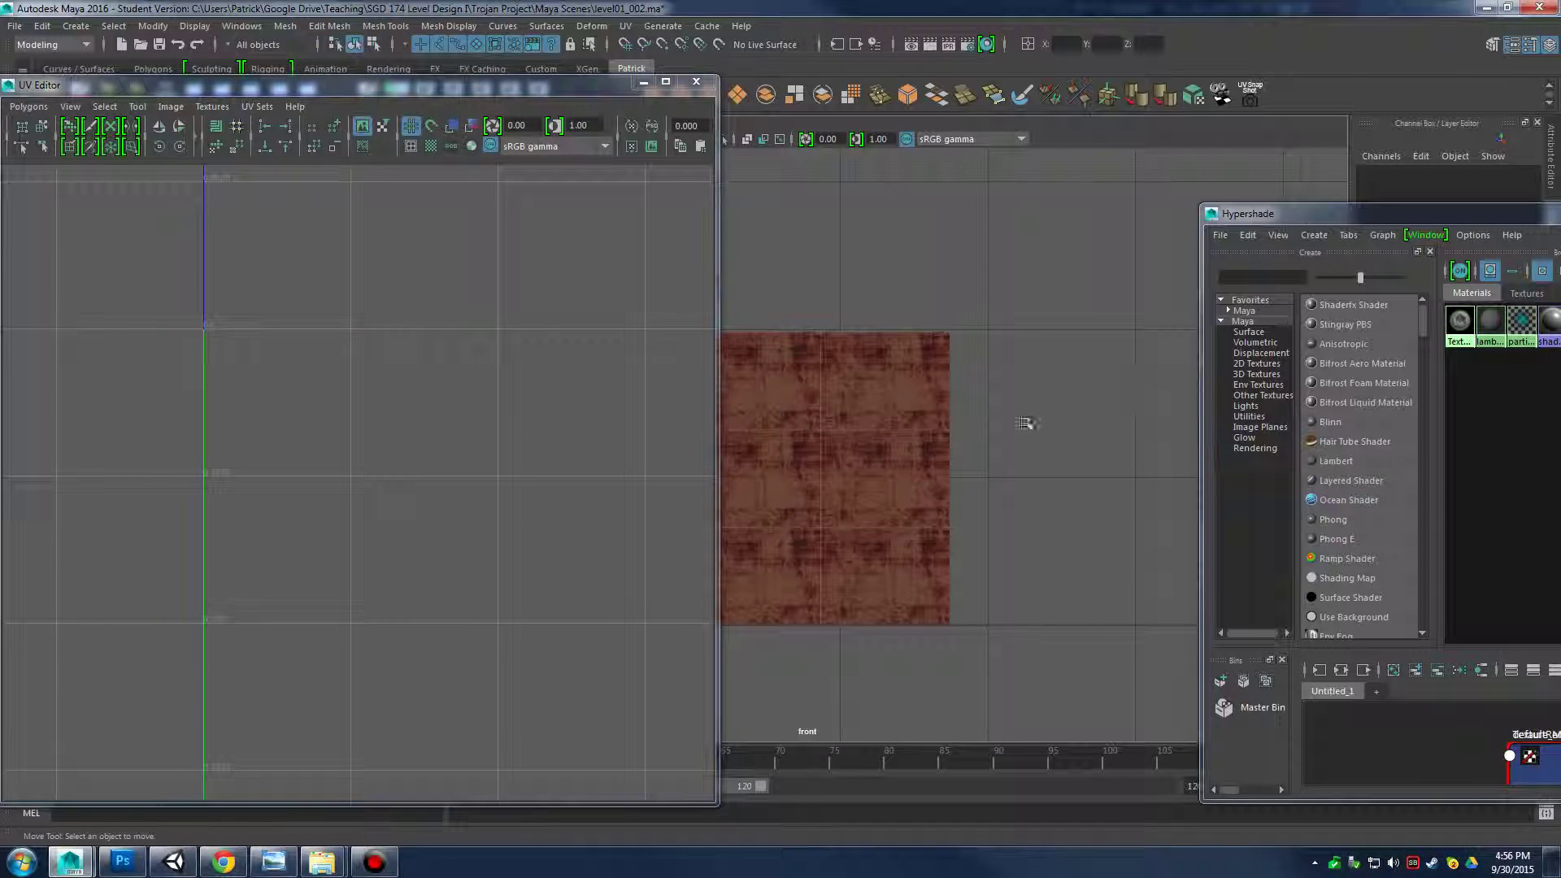
Try to scale the UVs of the right column's middle panel slightly inward from the red tile's borders
click(854, 436)
alt+right_drag(863, 455, 675, 421)
right_drag(243, 329, 78, 295)
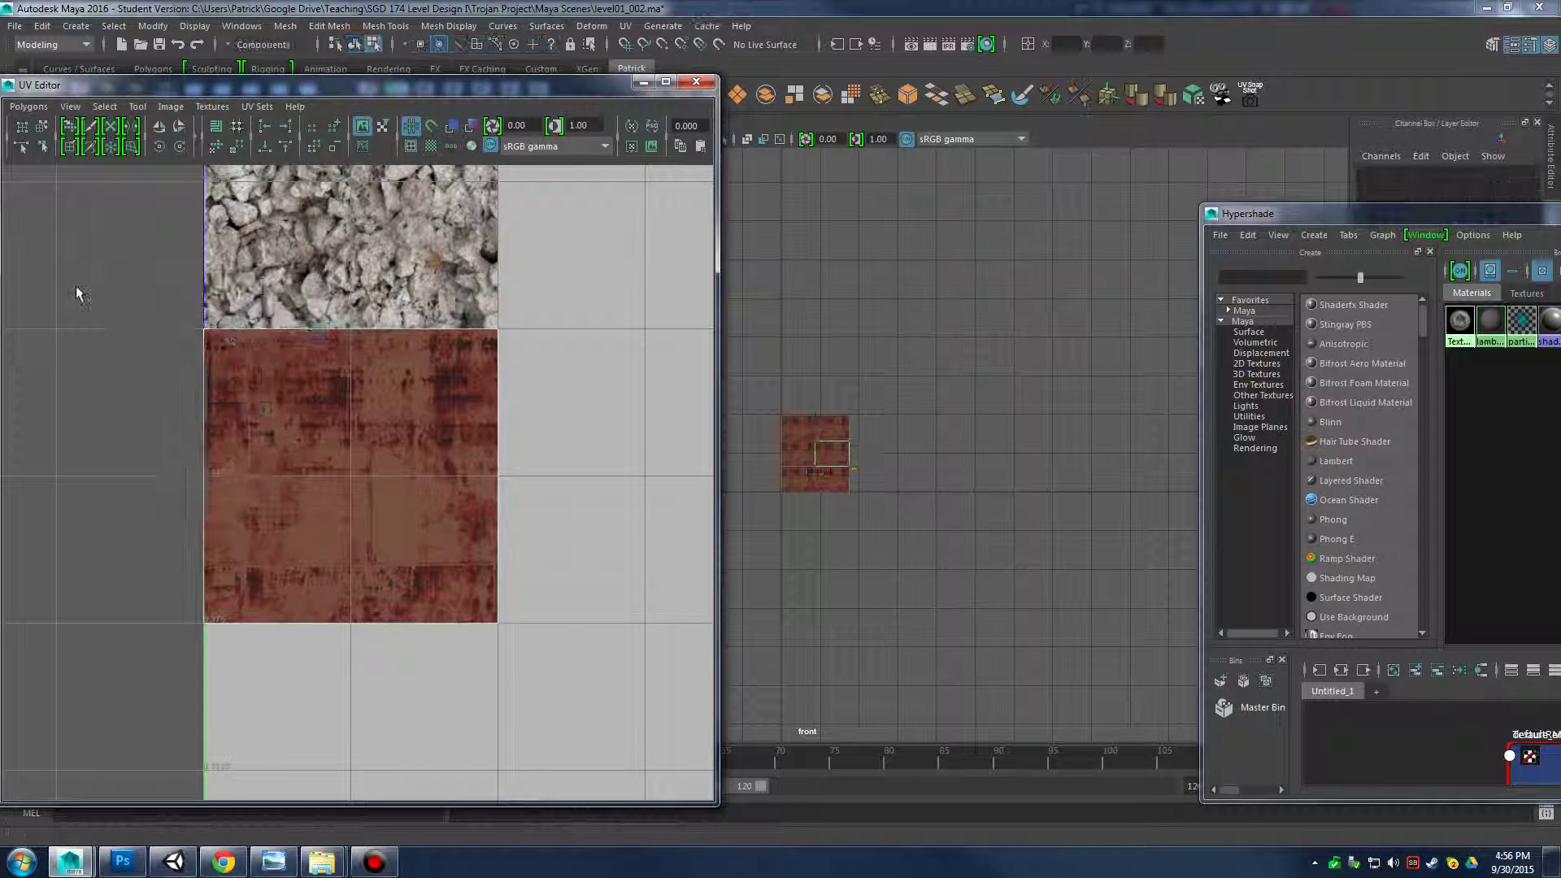
drag(633, 710, 634, 709)
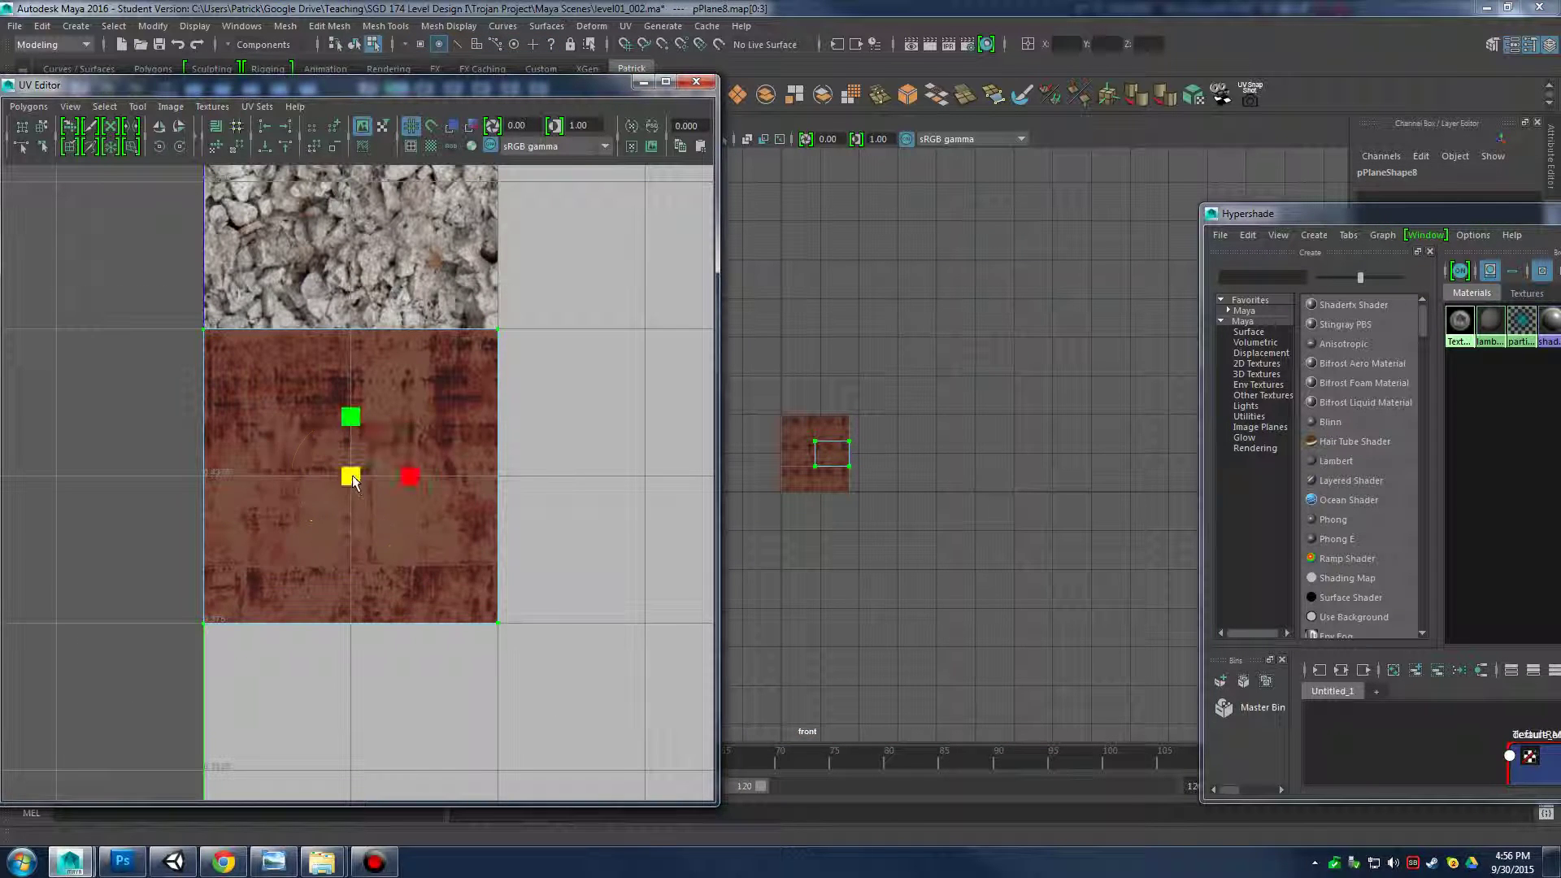
drag(352, 478, 349, 479)
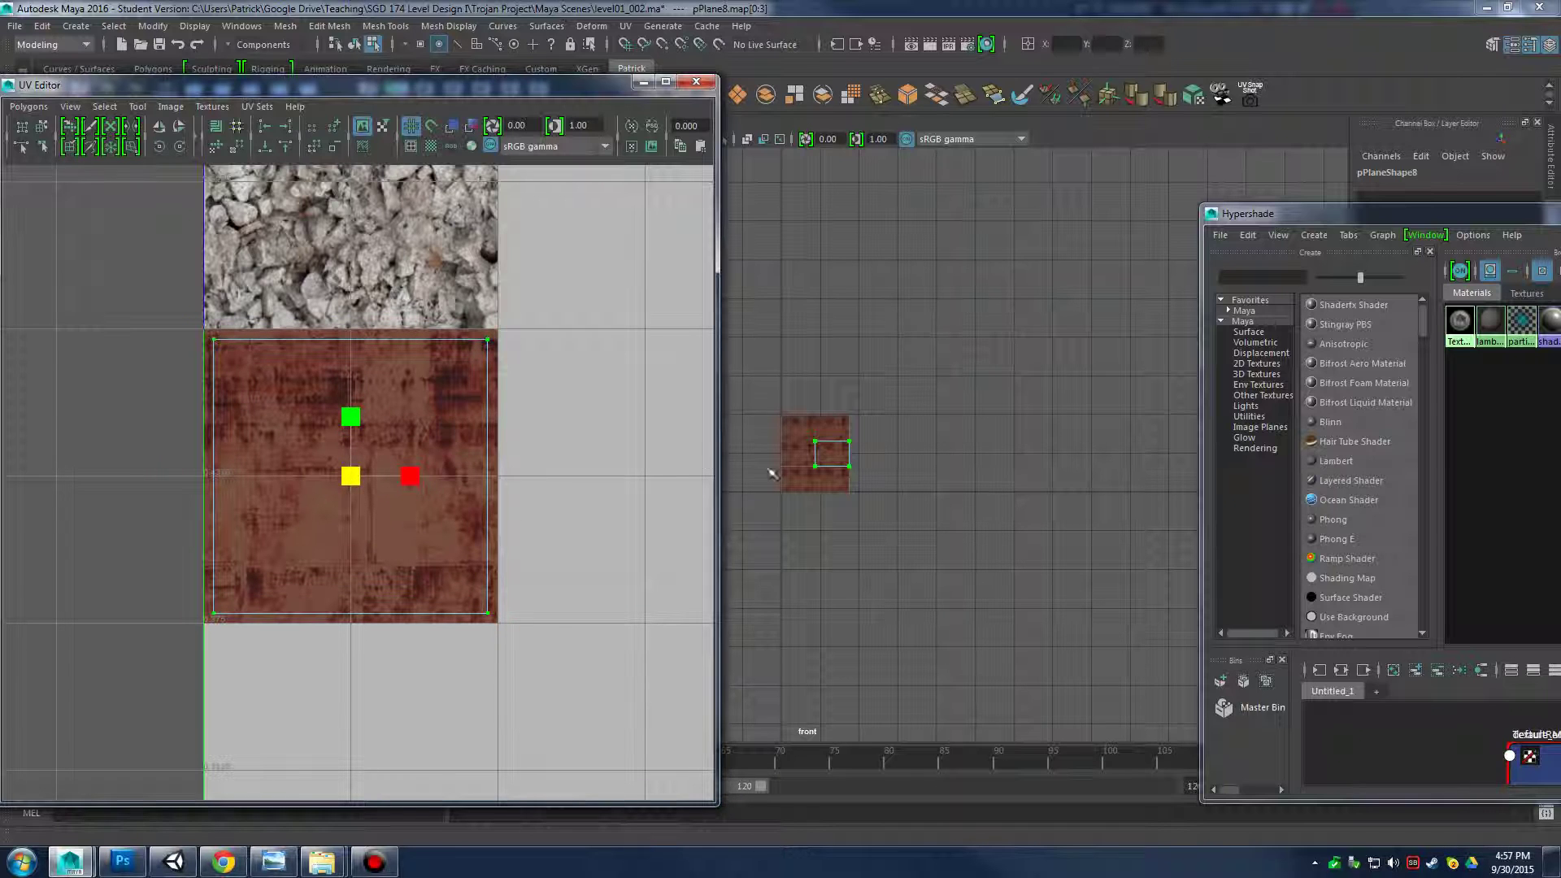
alt+right_drag(769, 470, 1213, 524)
drag(348, 475, 337, 480)
key(ctrl+z)
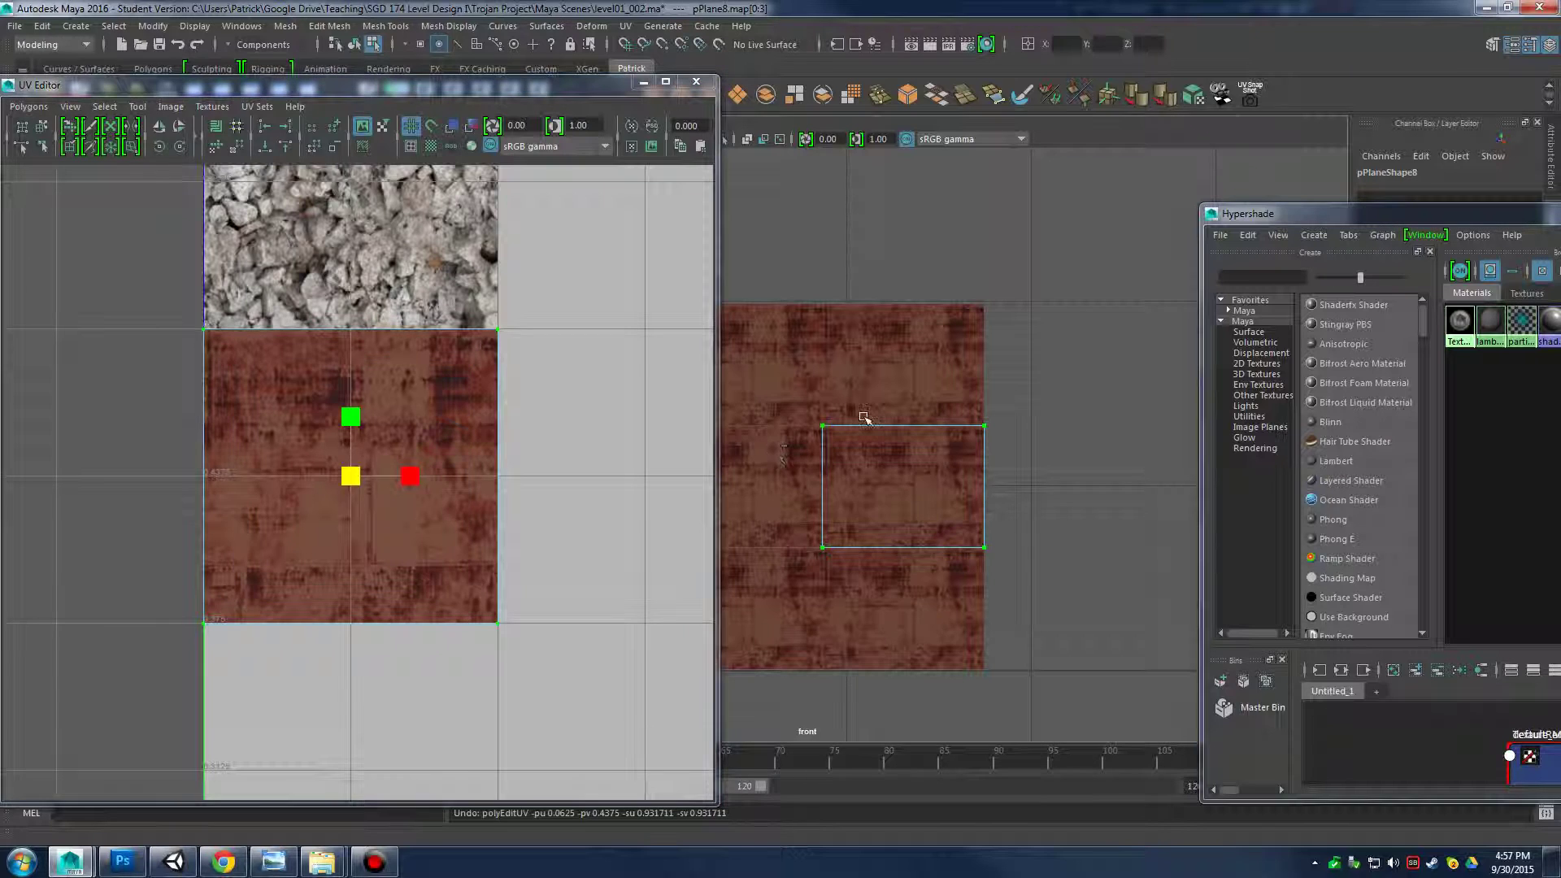
Select all six door panels, scale their UVs slightly inside the red metal tile's borders, and return to object mode
right_drag(864, 413, 927, 387)
alt+right_drag(931, 387, 797, 358)
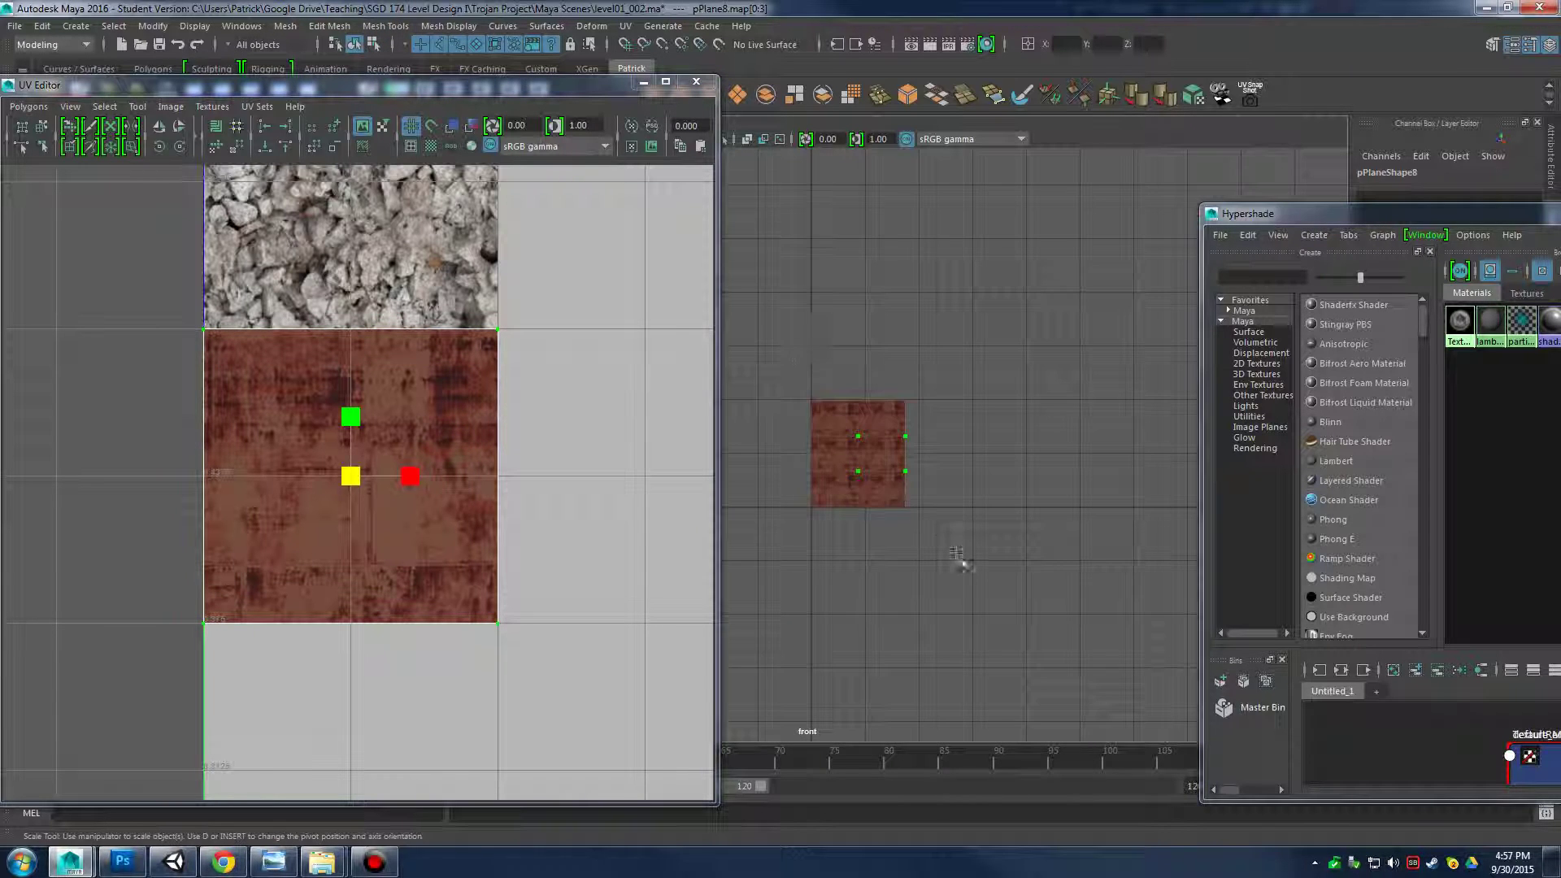
drag(794, 368, 957, 553)
alt+right_drag(959, 555, 1191, 583)
right_drag(439, 378, 420, 374)
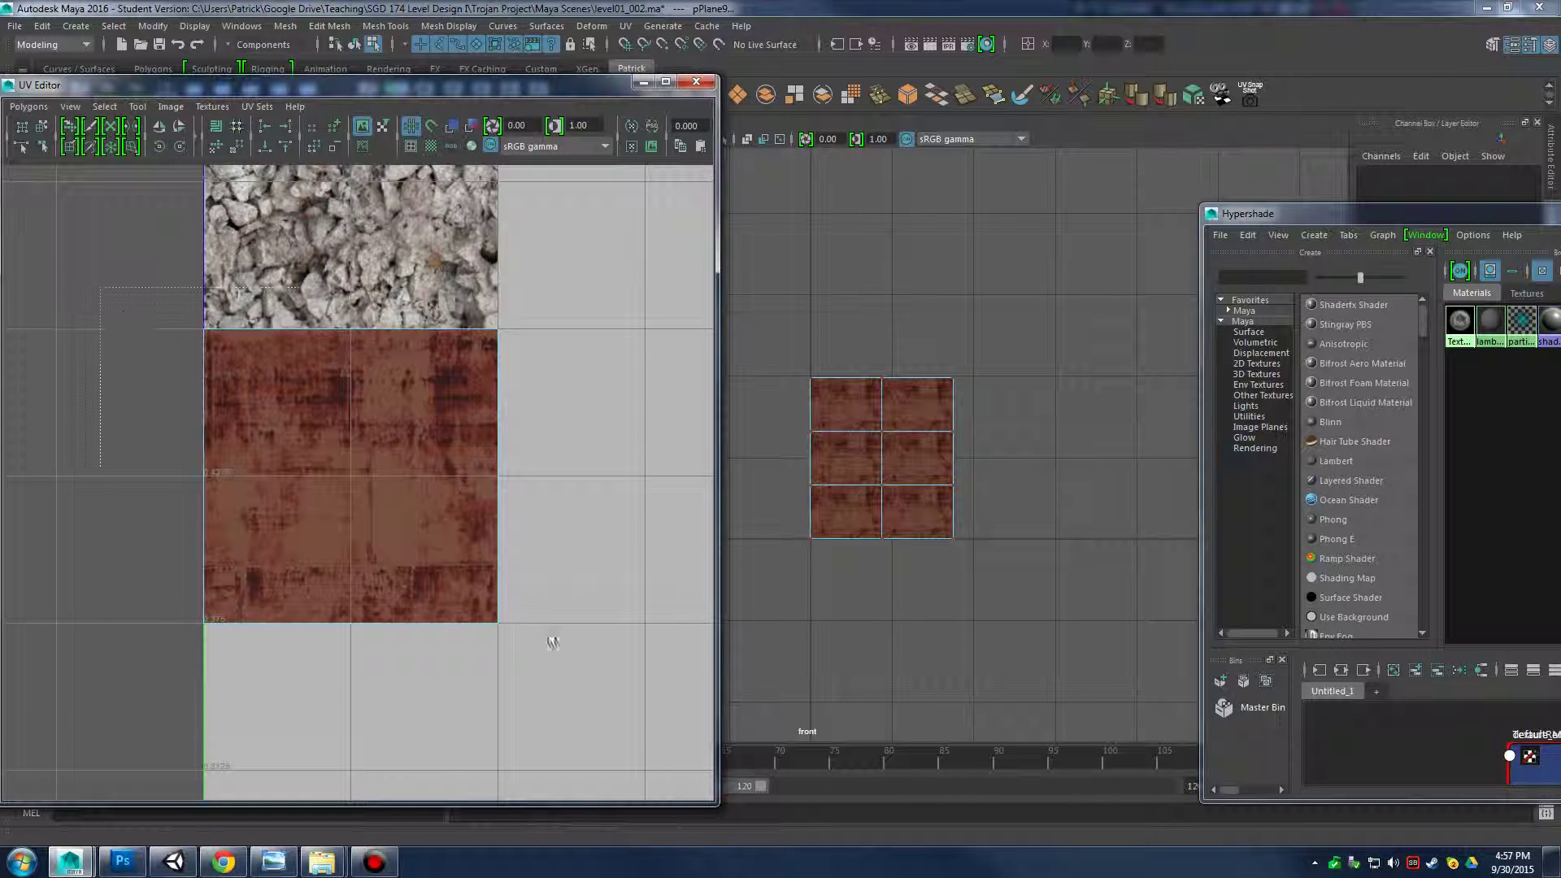
drag(353, 476, 347, 476)
key(F8)
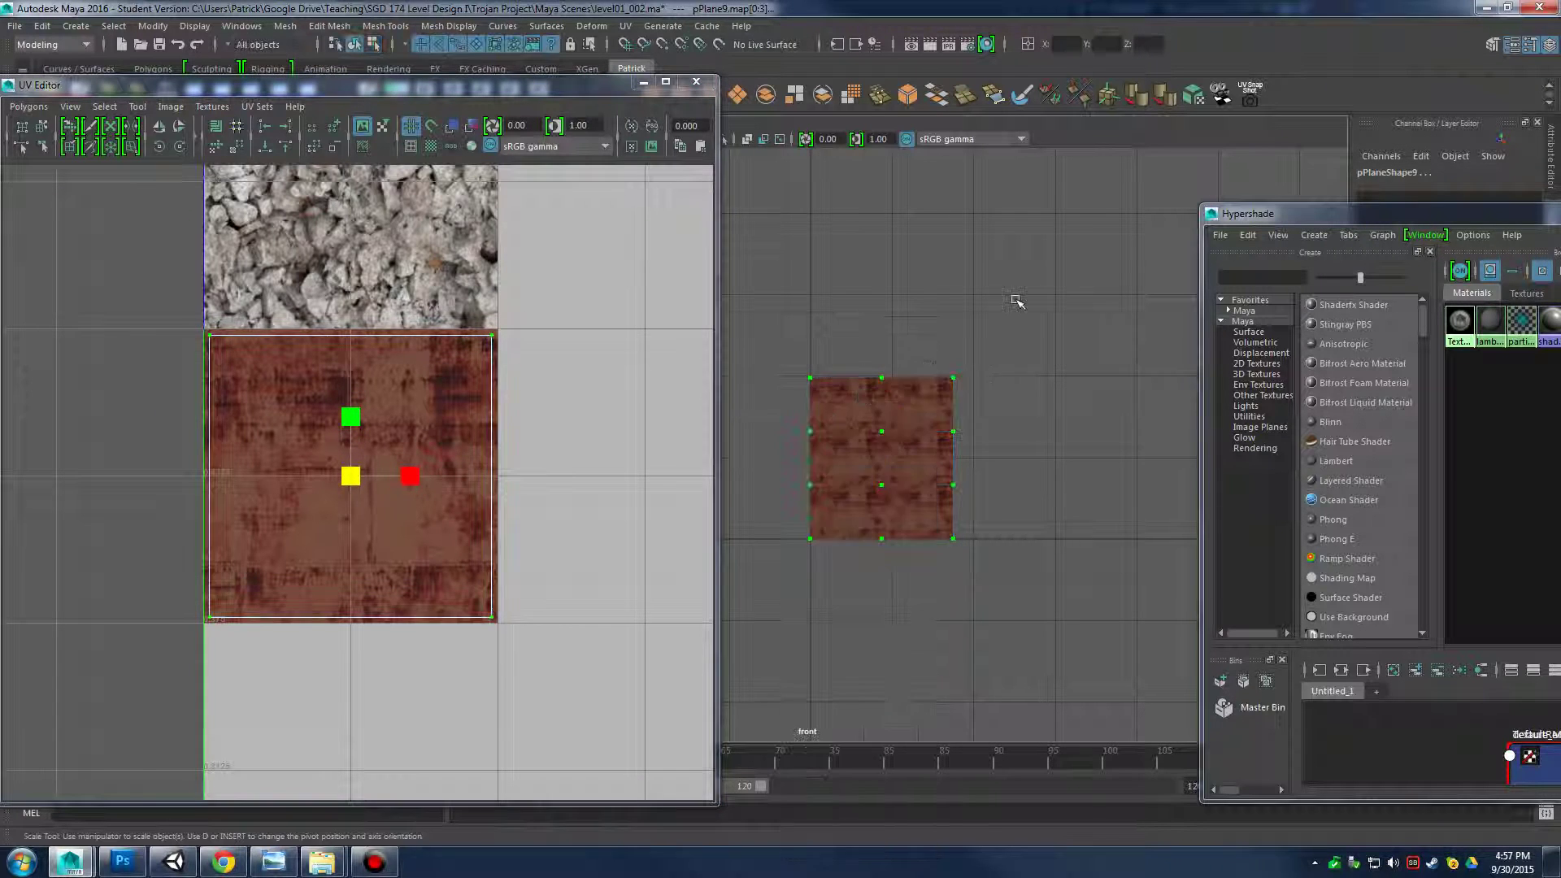
Examine the seams between the textured door panels up close and from farther away
alt+right_drag(1017, 299, 1285, 421)
alt+right_drag(965, 456, 1126, 480)
alt+middle_drag(906, 486, 792, 504)
alt+right_drag(752, 508, 787, 512)
alt+middle_drag(848, 506, 993, 496)
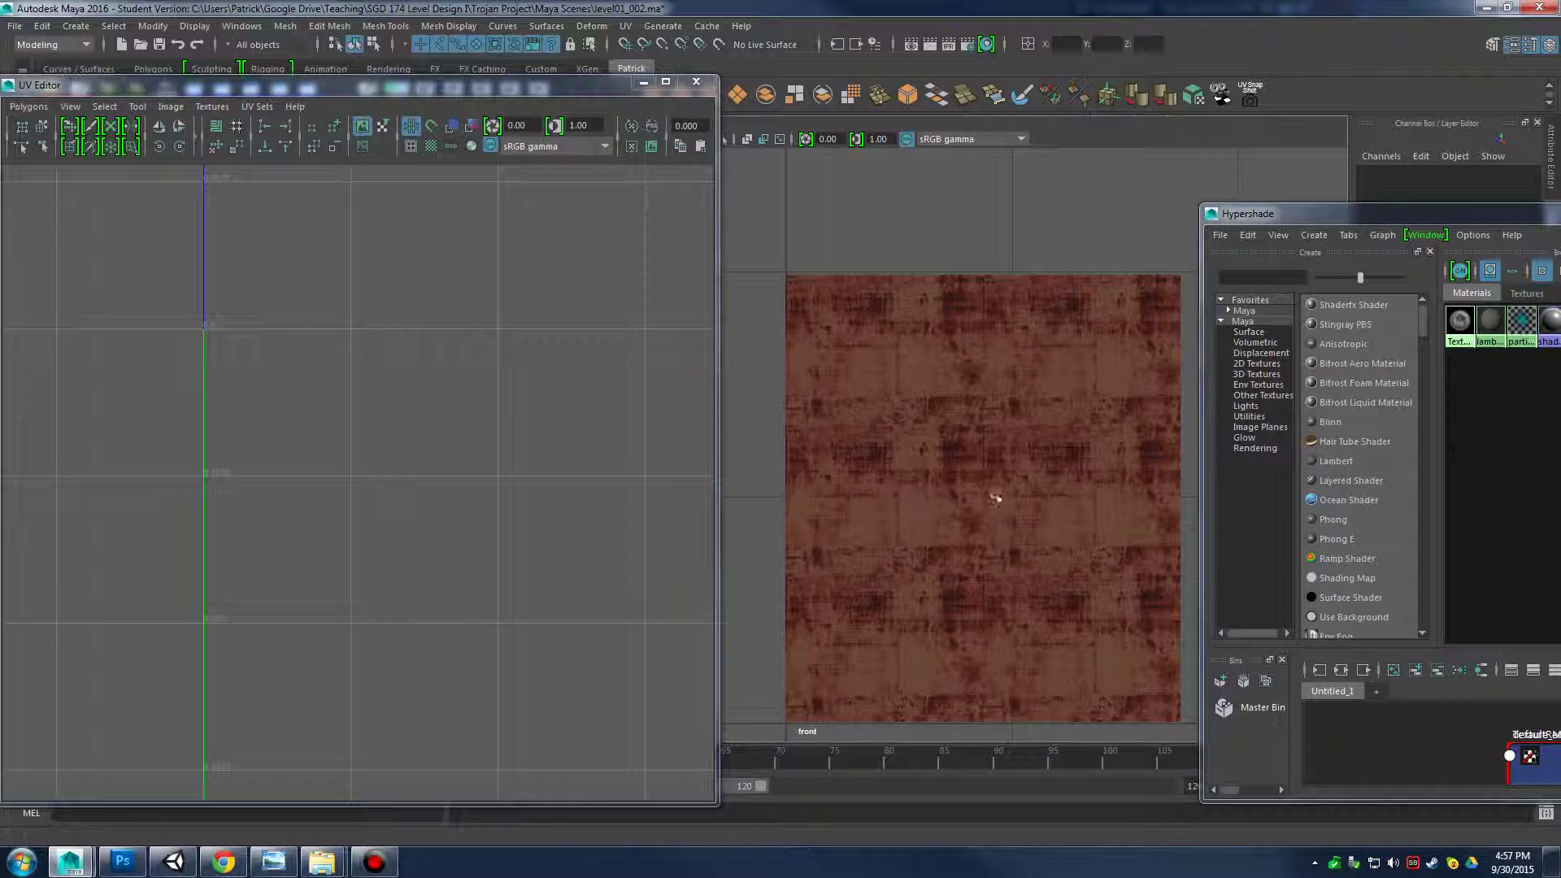
alt+middle_drag(1146, 492, 1101, 436)
mouse_move(1101, 436)
alt+right_down()
mouse_move(1060, 426)
mouse_move(1091, 430)
alt+right_up()
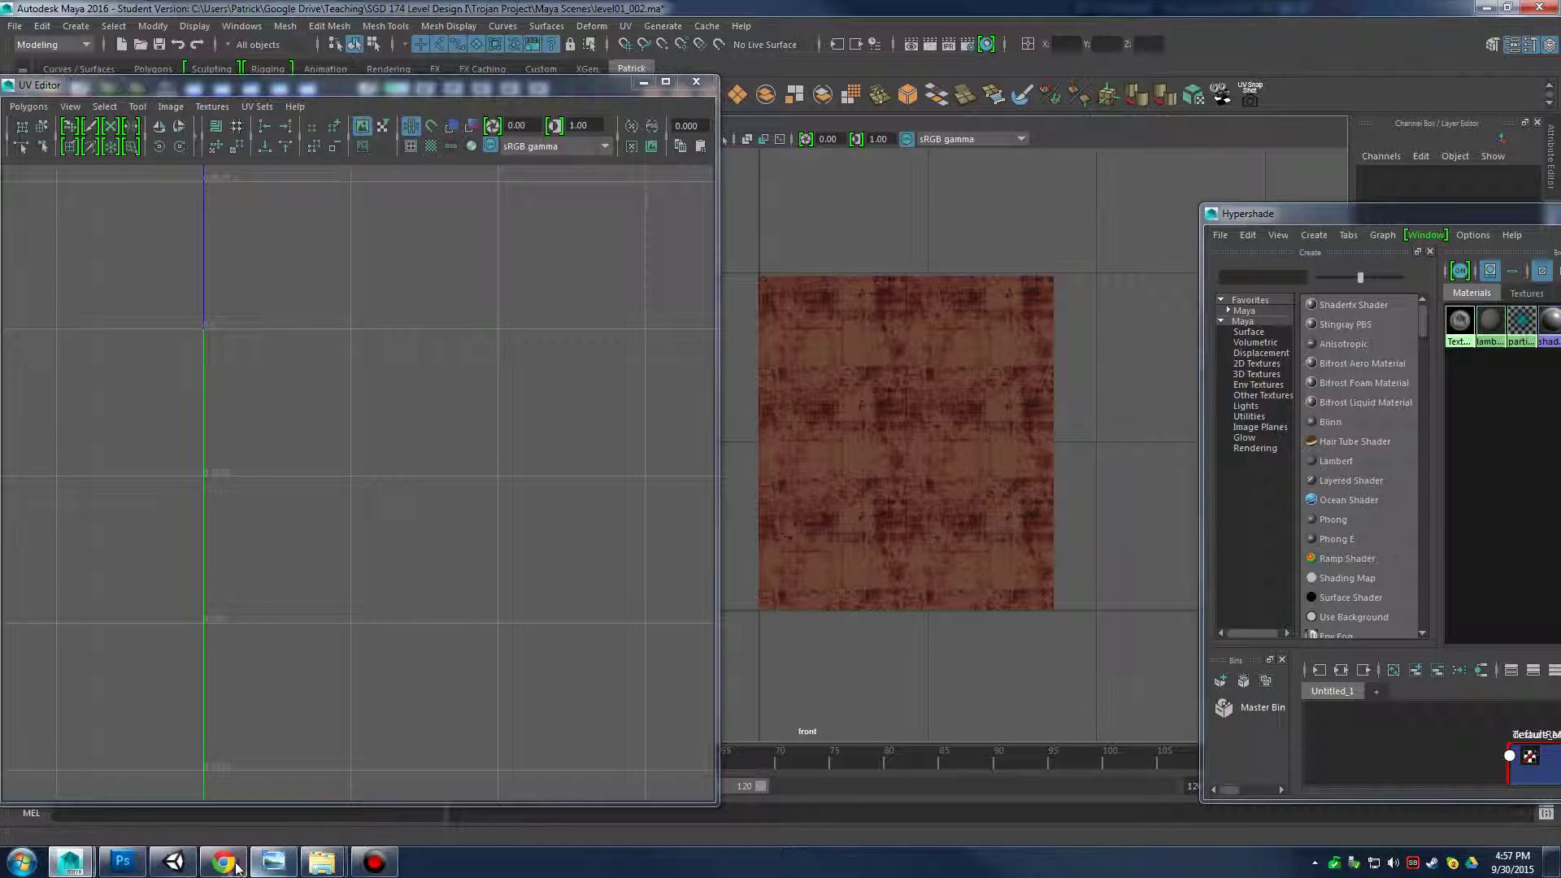
Compare the door in the Level1 reference image with the tiles in Texture_Sheet.psd in Photoshop, and return to Maya
click(271, 864)
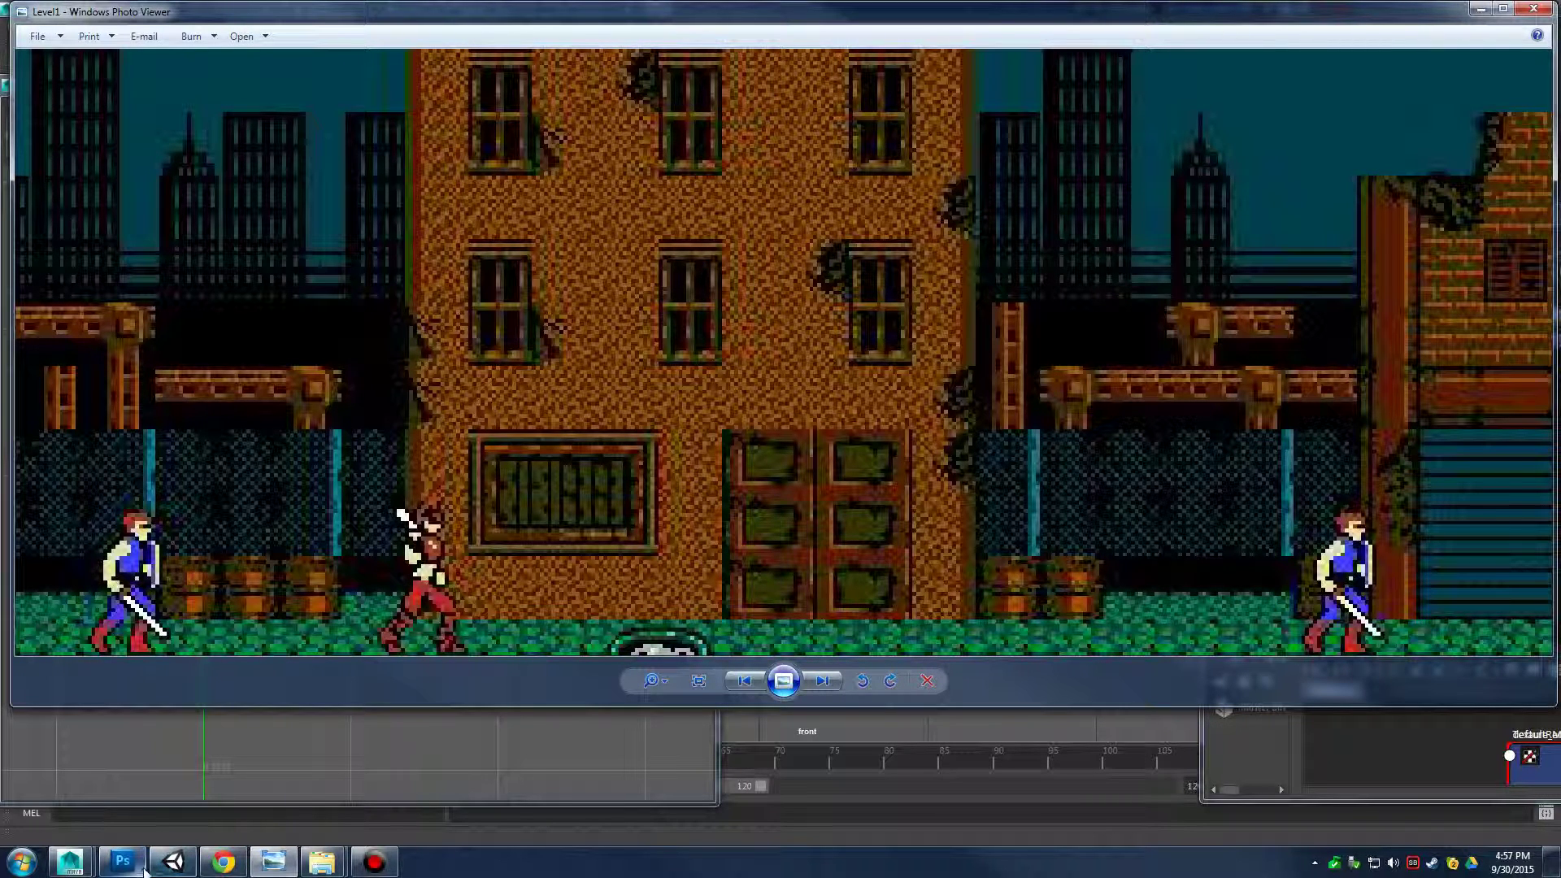
mouse_move(144, 870)
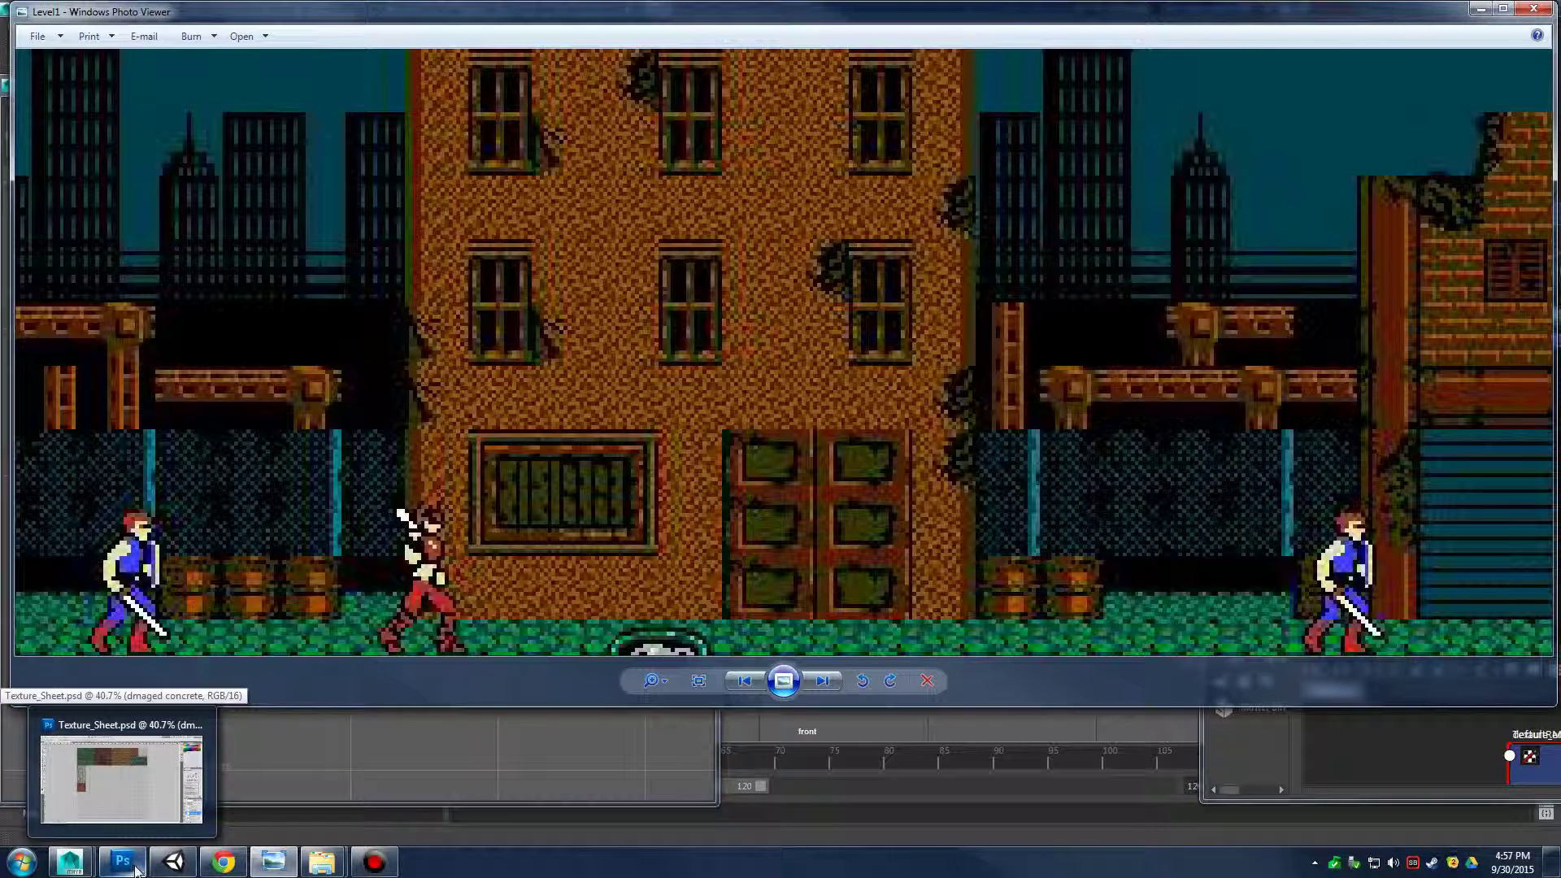
click(135, 868)
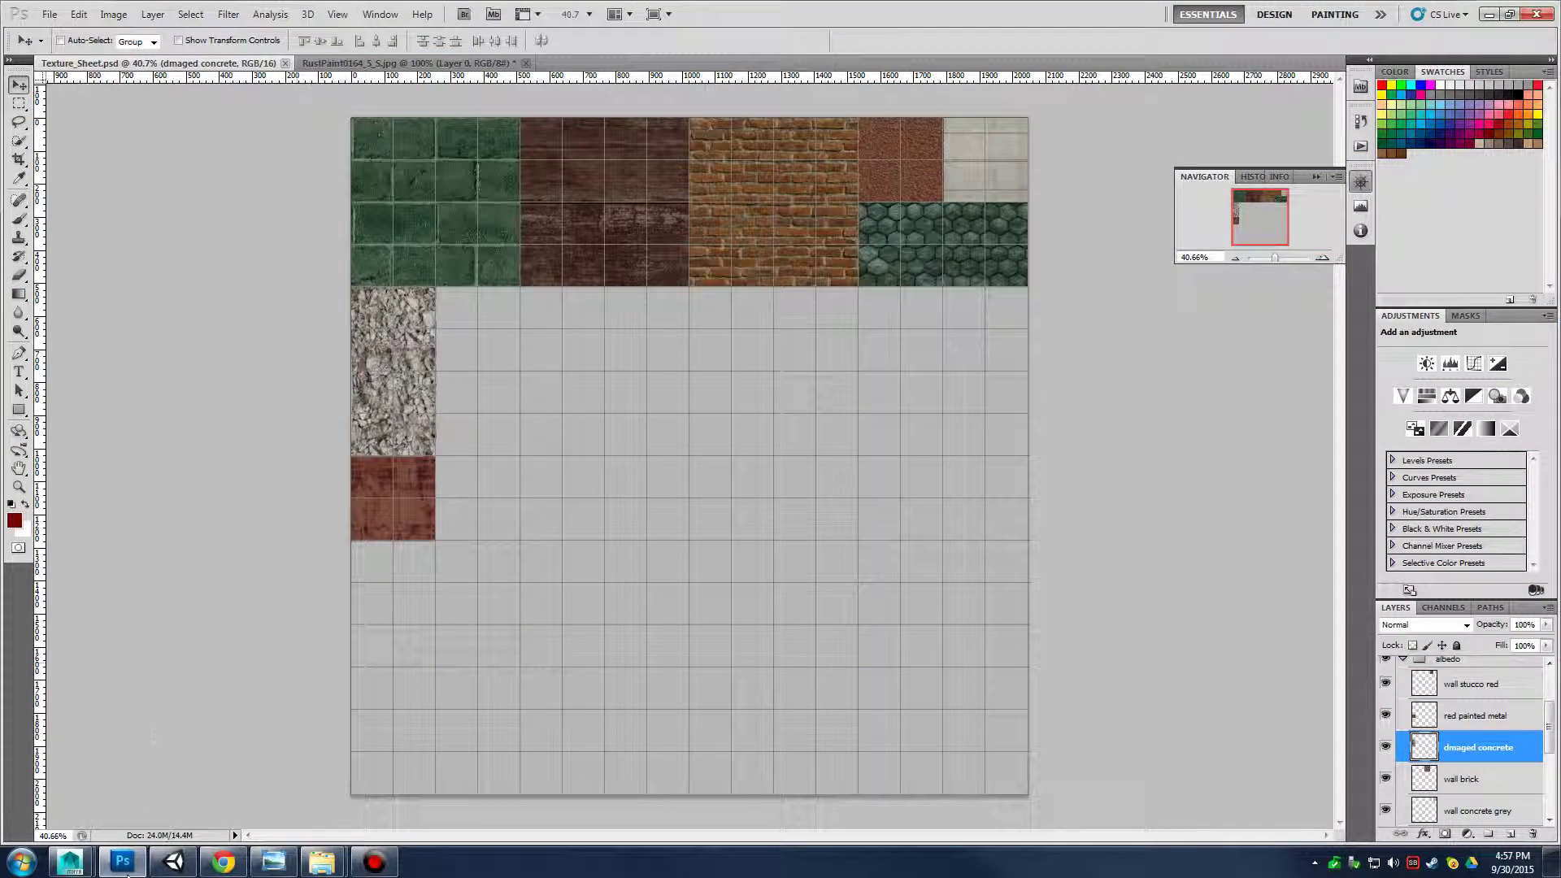
click(124, 869)
mouse_move(69, 855)
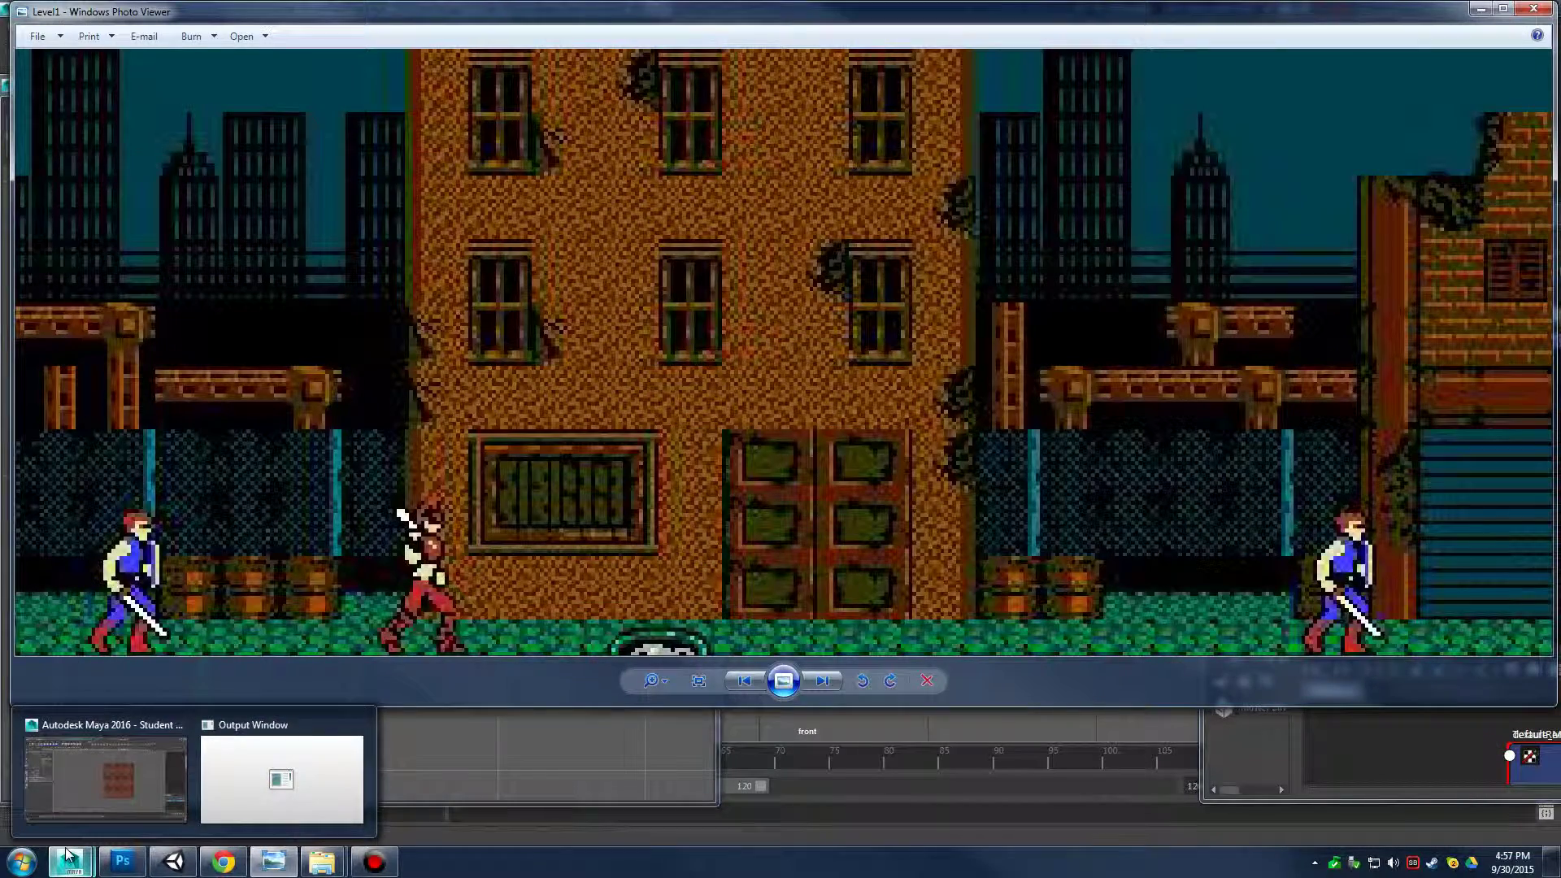
click(106, 779)
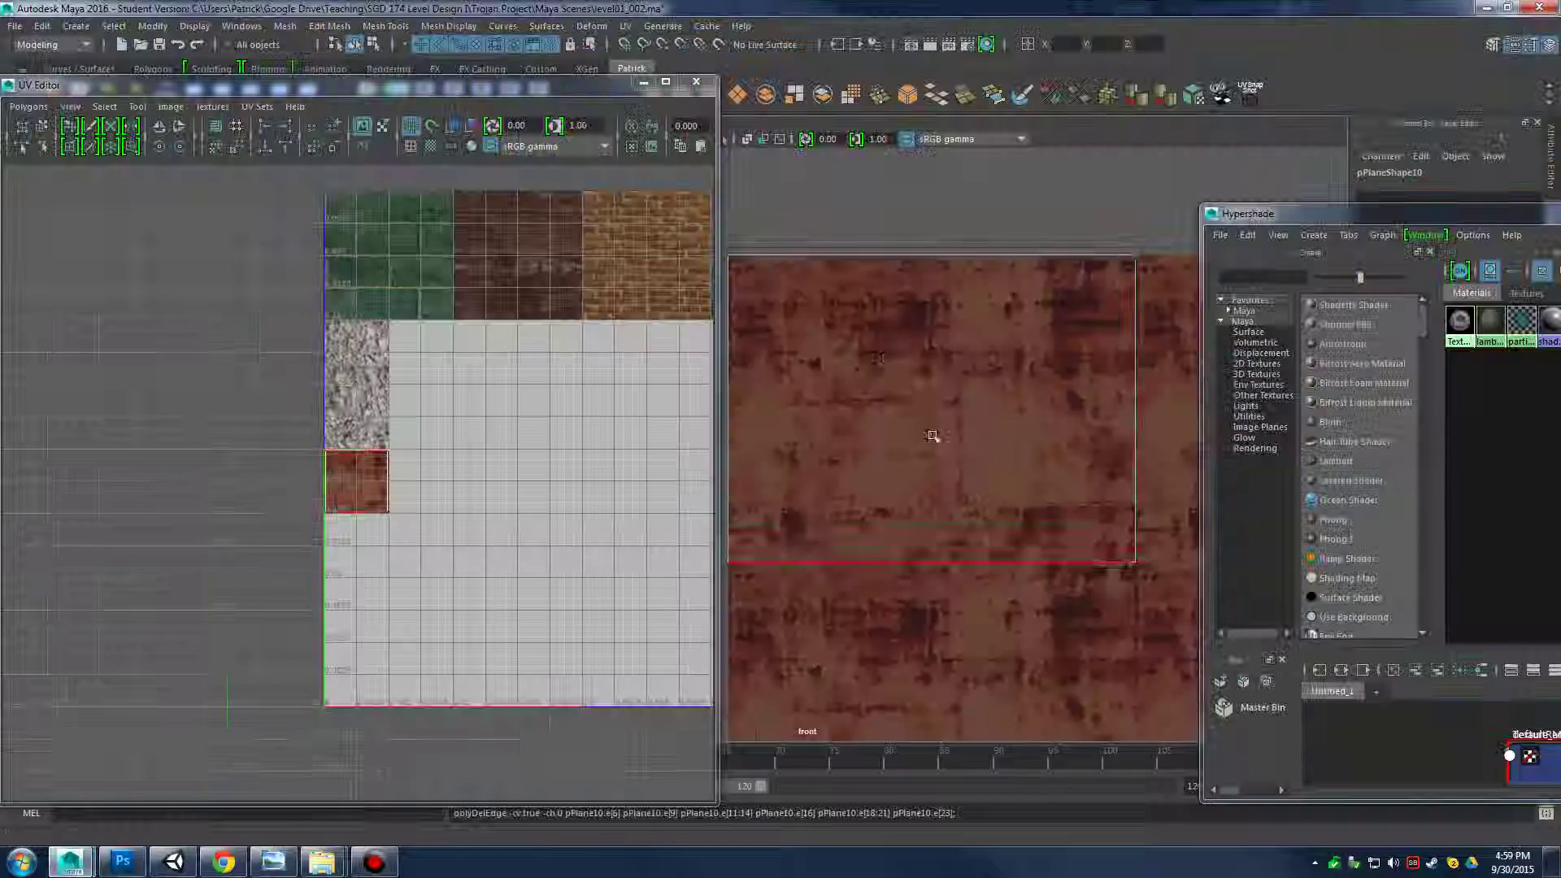
Select the face of the door's top-left panel and extrude it
click(933, 423)
right_click(931, 338)
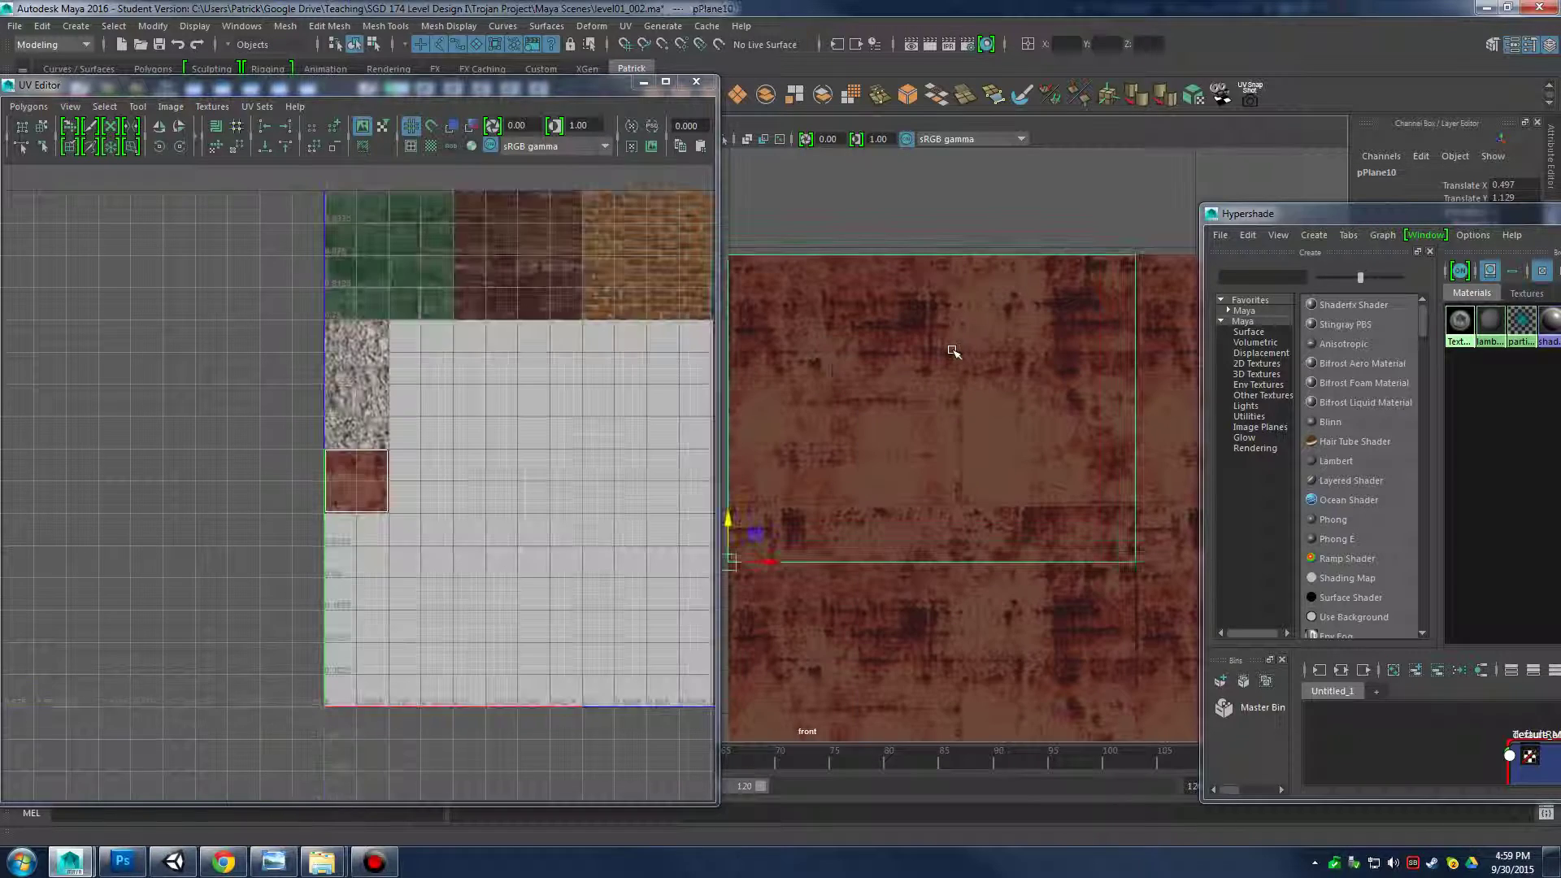
right_drag(948, 350, 956, 396)
click(955, 393)
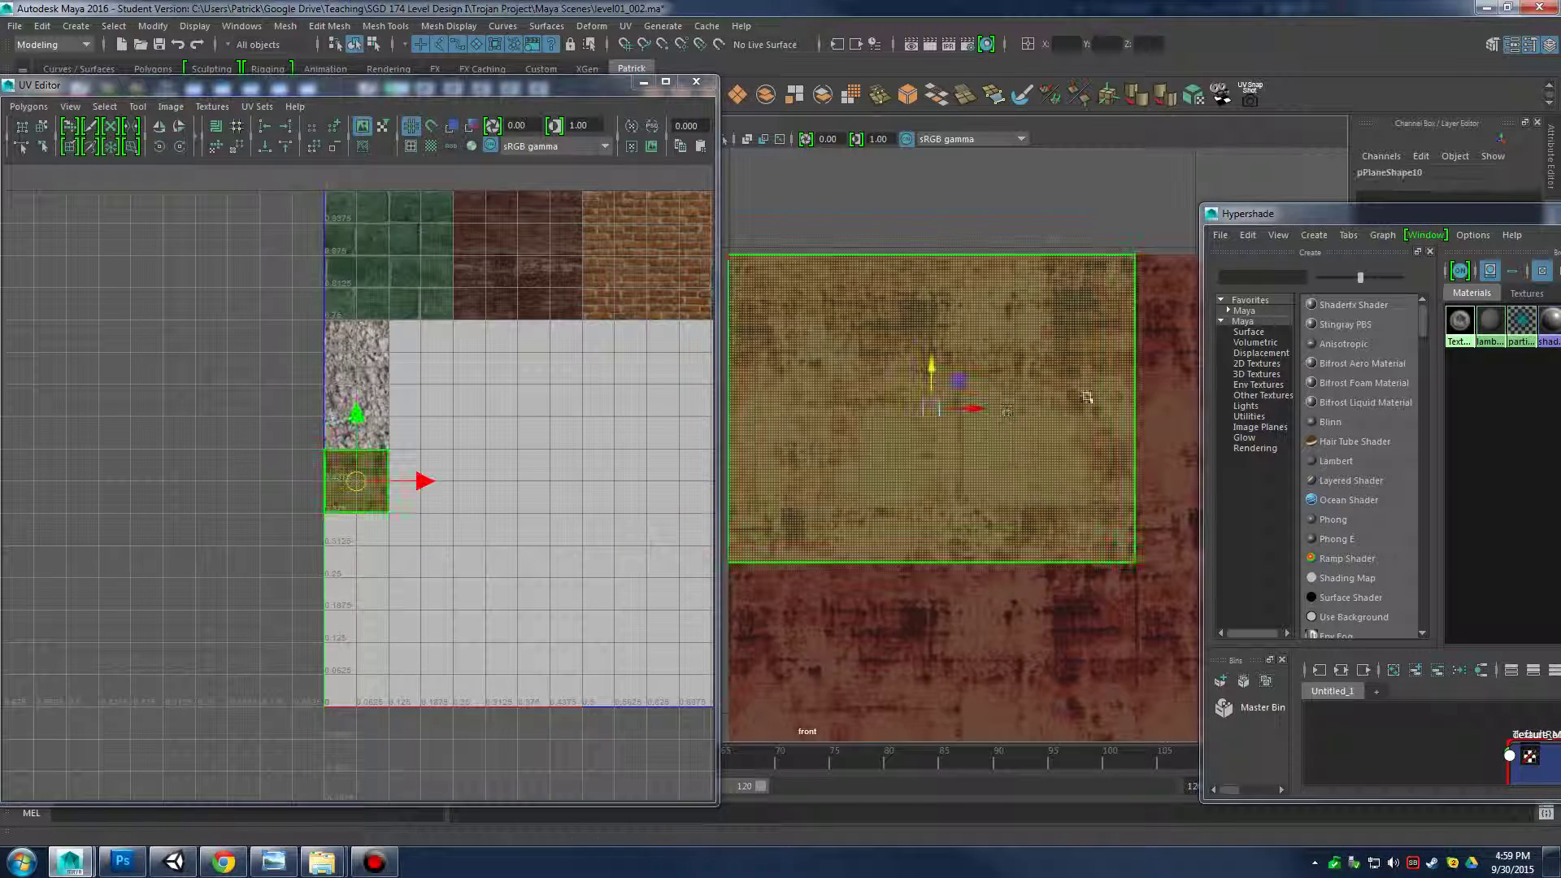
mouse_move(1014, 366)
alt+middle_down()
mouse_move(1162, 352)
mouse_move(1006, 355)
alt+middle_up()
shift+right_click(1006, 355)
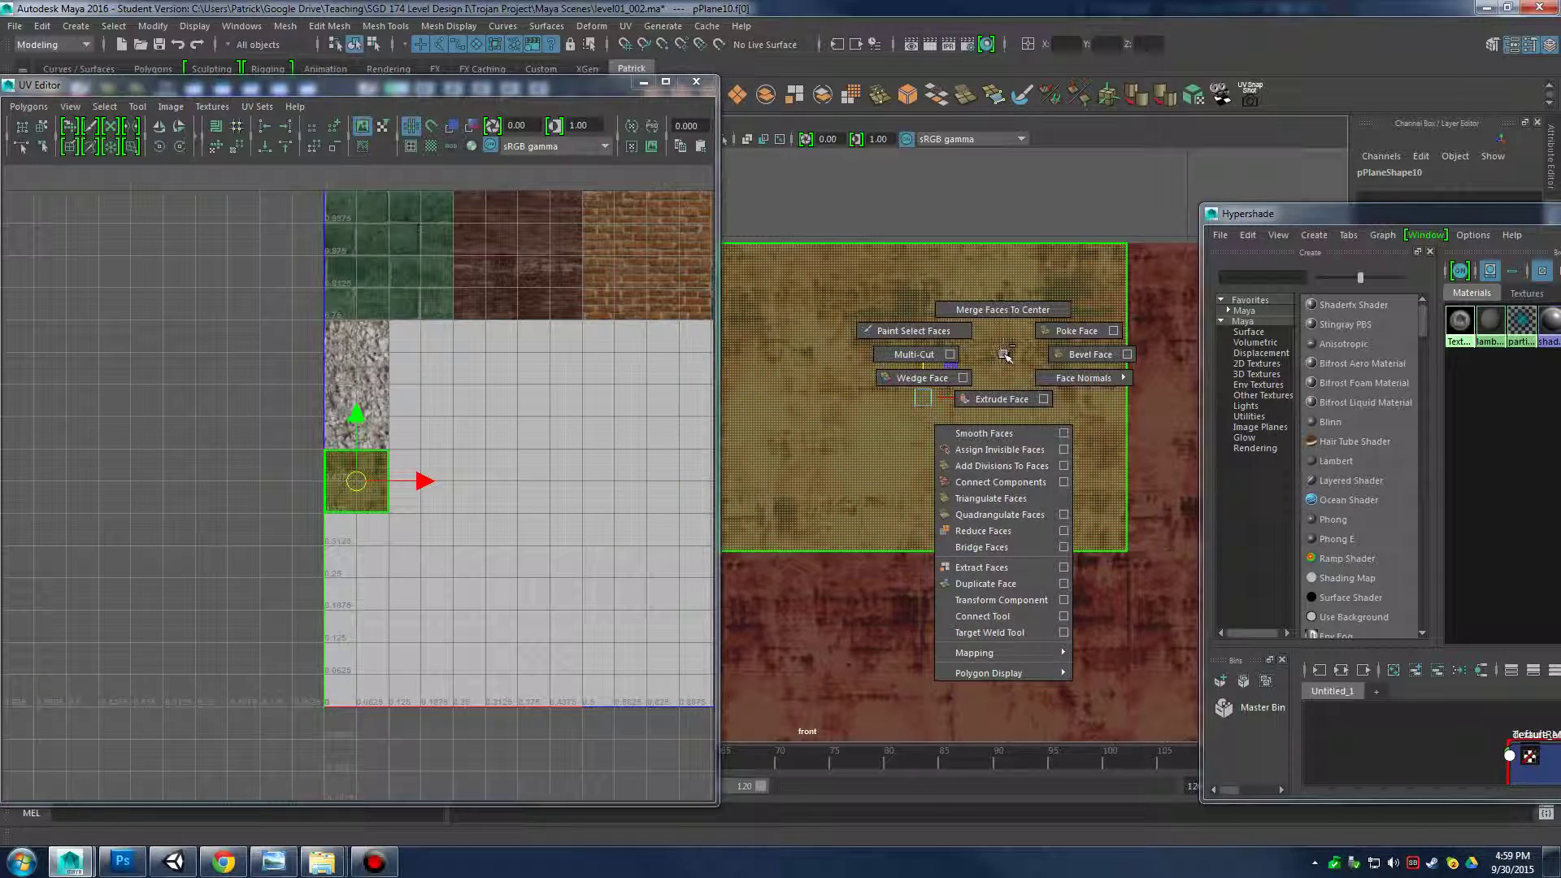
click(1006, 400)
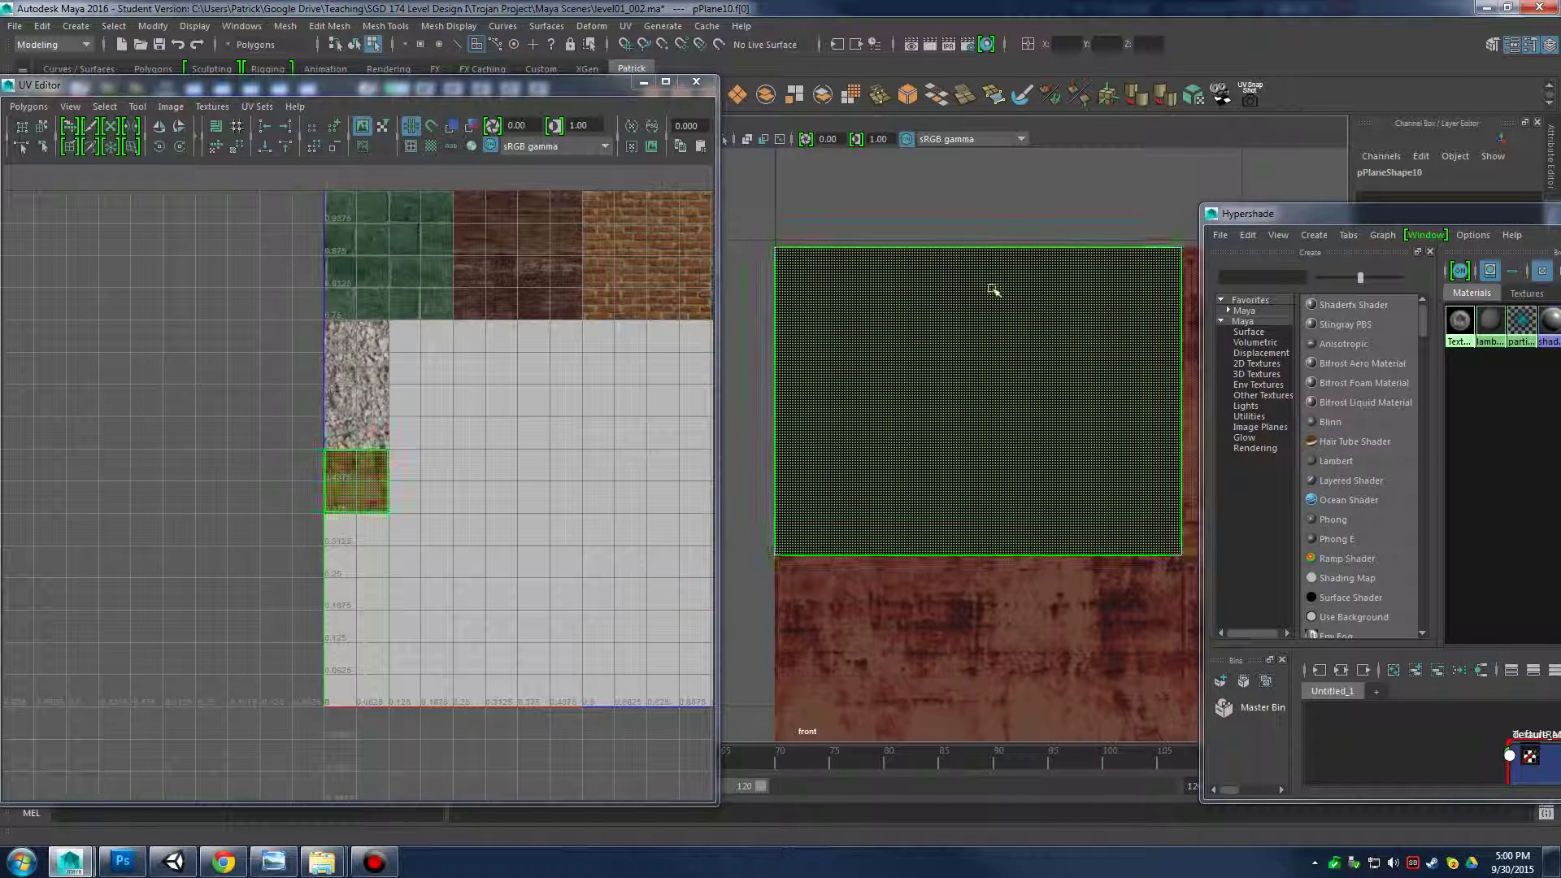
Minimize the UV Editor and, in the perspective view, scale the extruded face inward to form a frame around the panel
key(space)
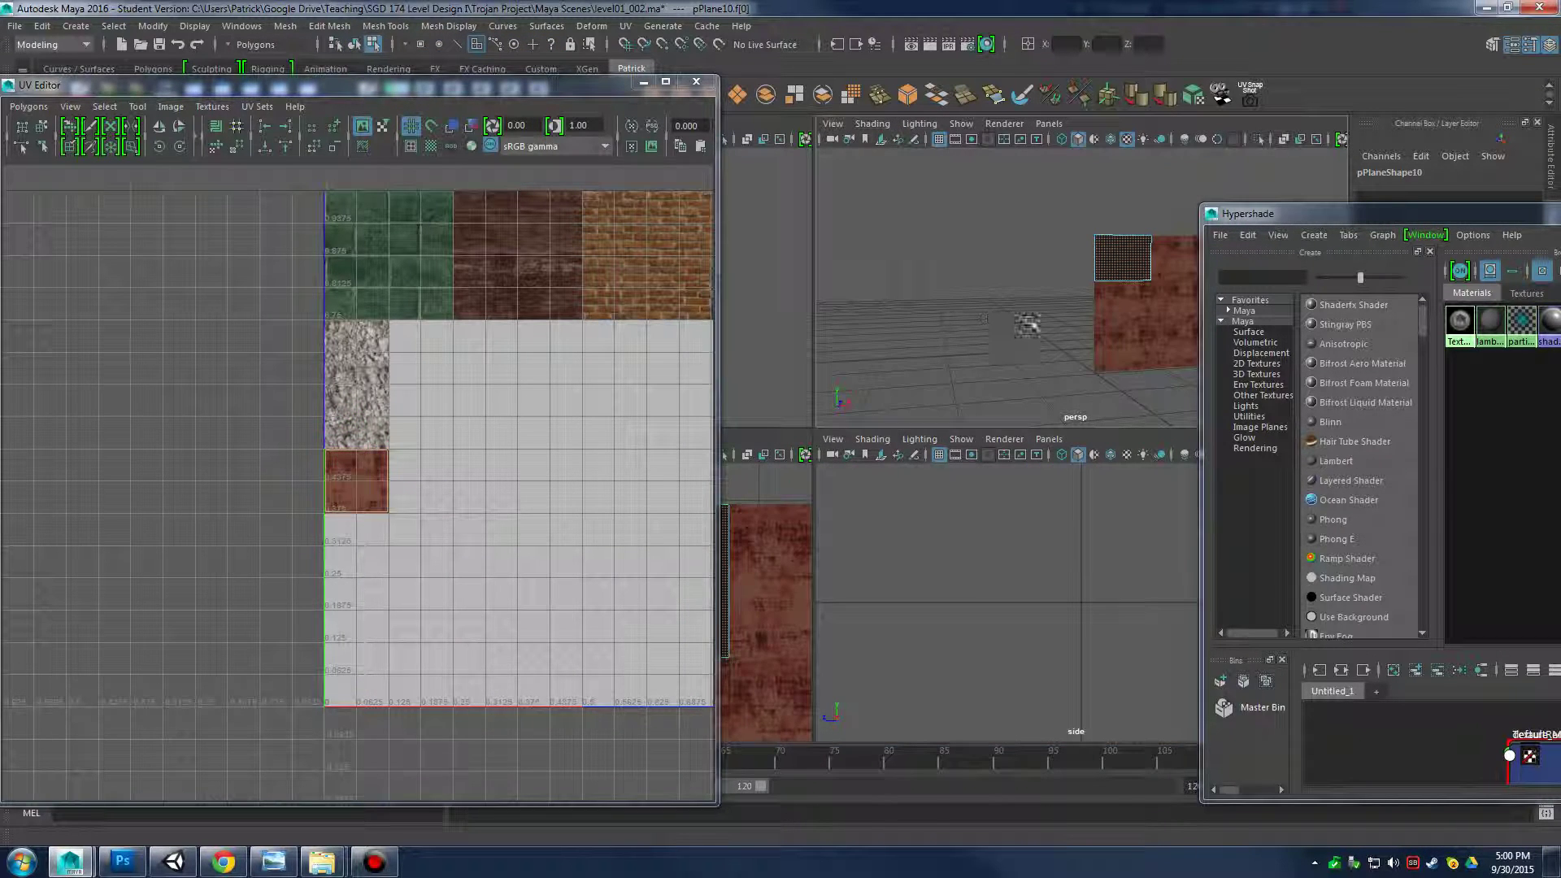
key(space)
click(644, 82)
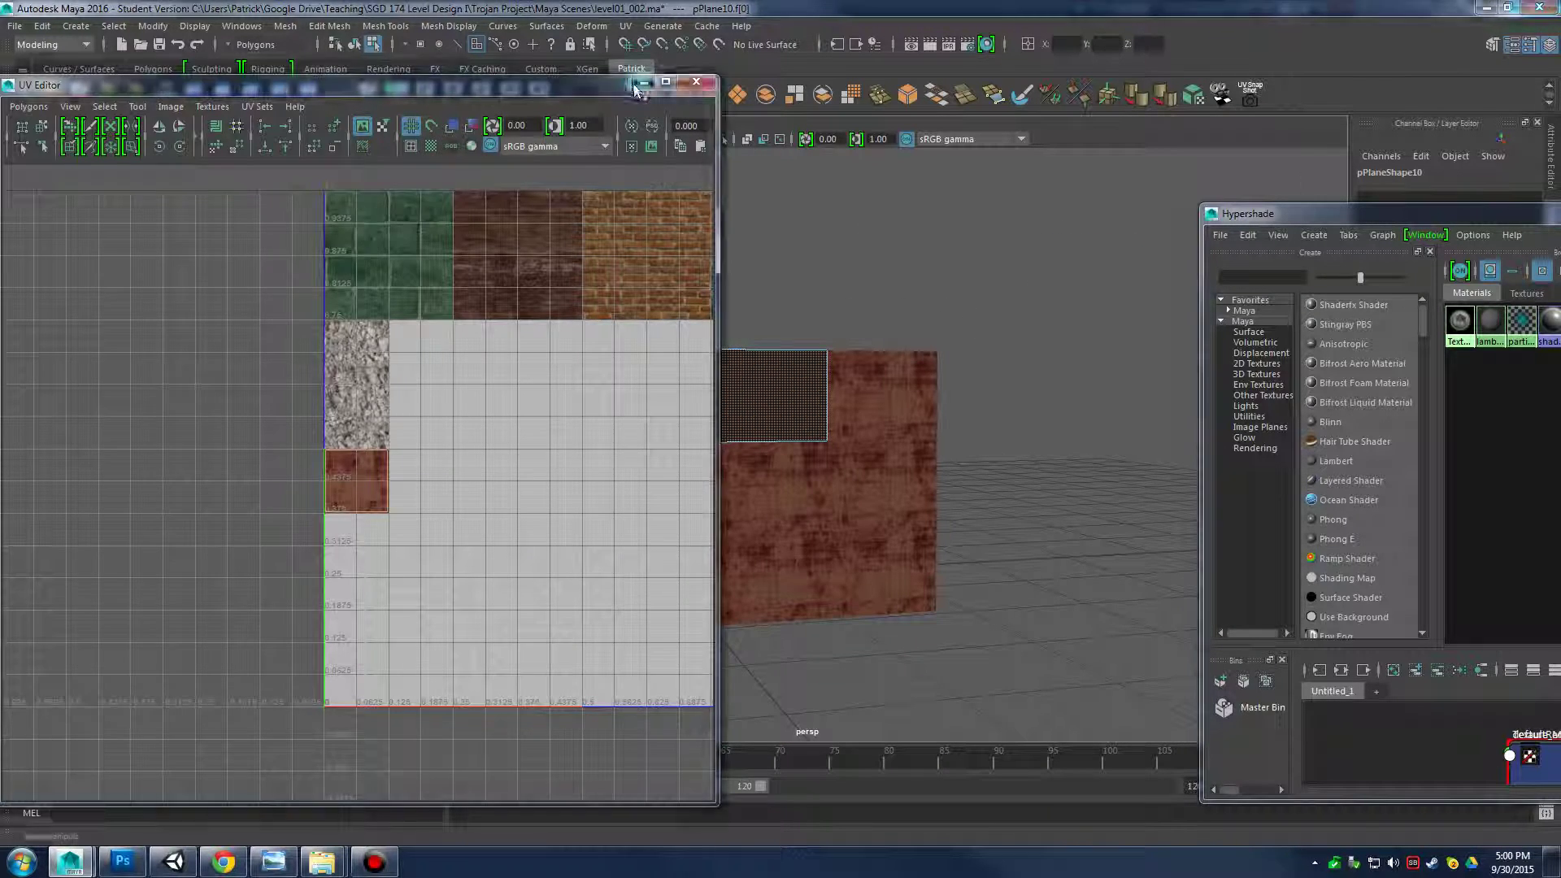
alt+drag(773, 383, 840, 431)
key(e)
key(r)
shift+drag(754, 372, 697, 373)
alt+right_drag(704, 374, 927, 397)
alt+drag(927, 397, 889, 428)
alt+right_drag(888, 429, 968, 439)
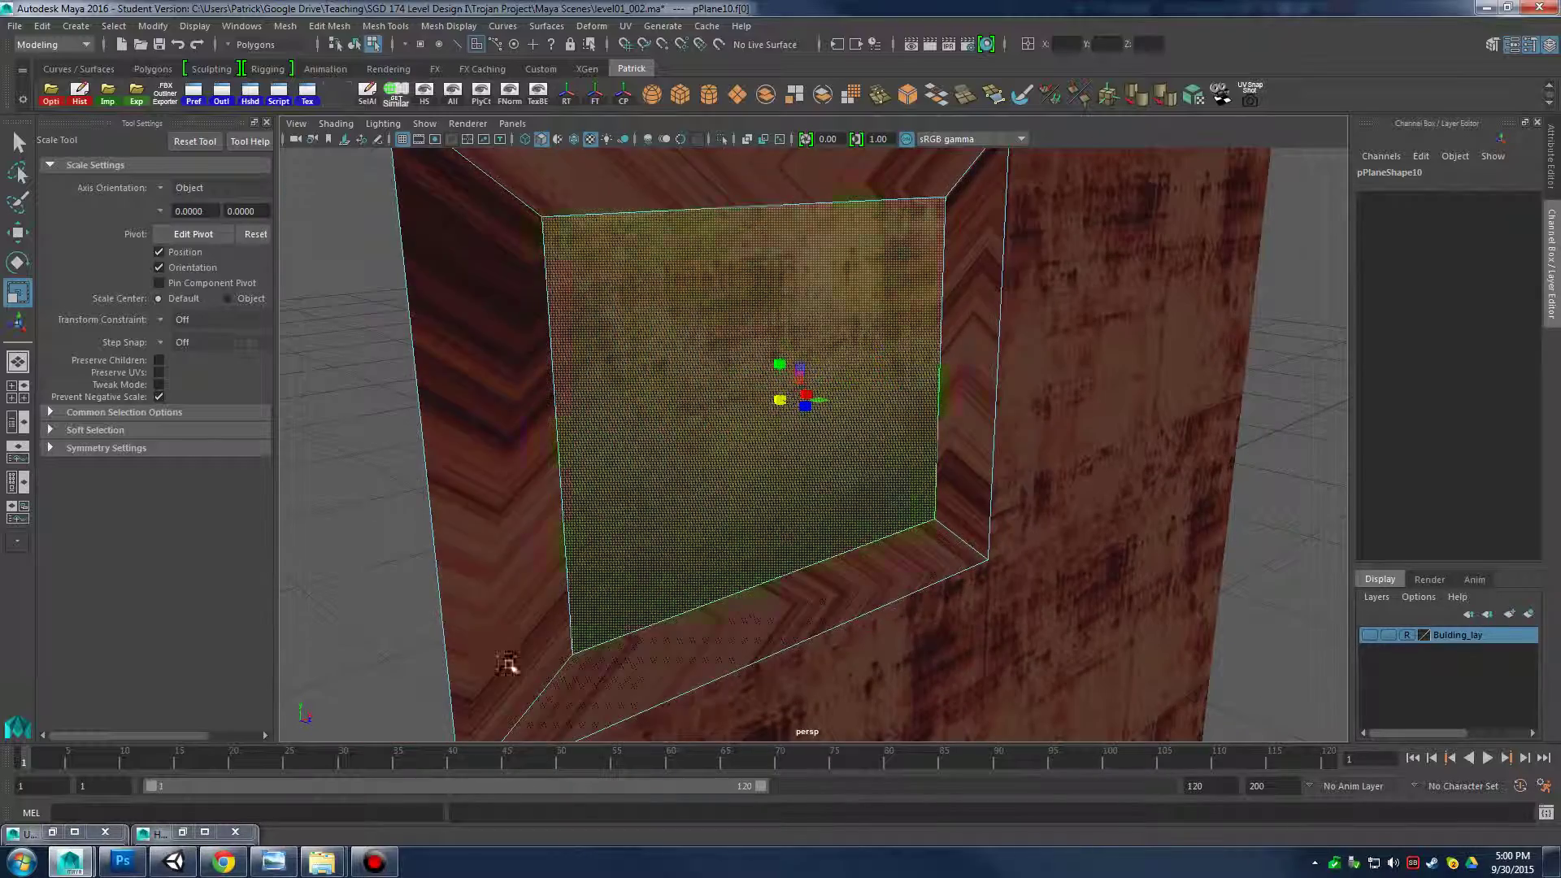
Check the shape of the door panels in the Level1 reference image and return to Maya
click(272, 864)
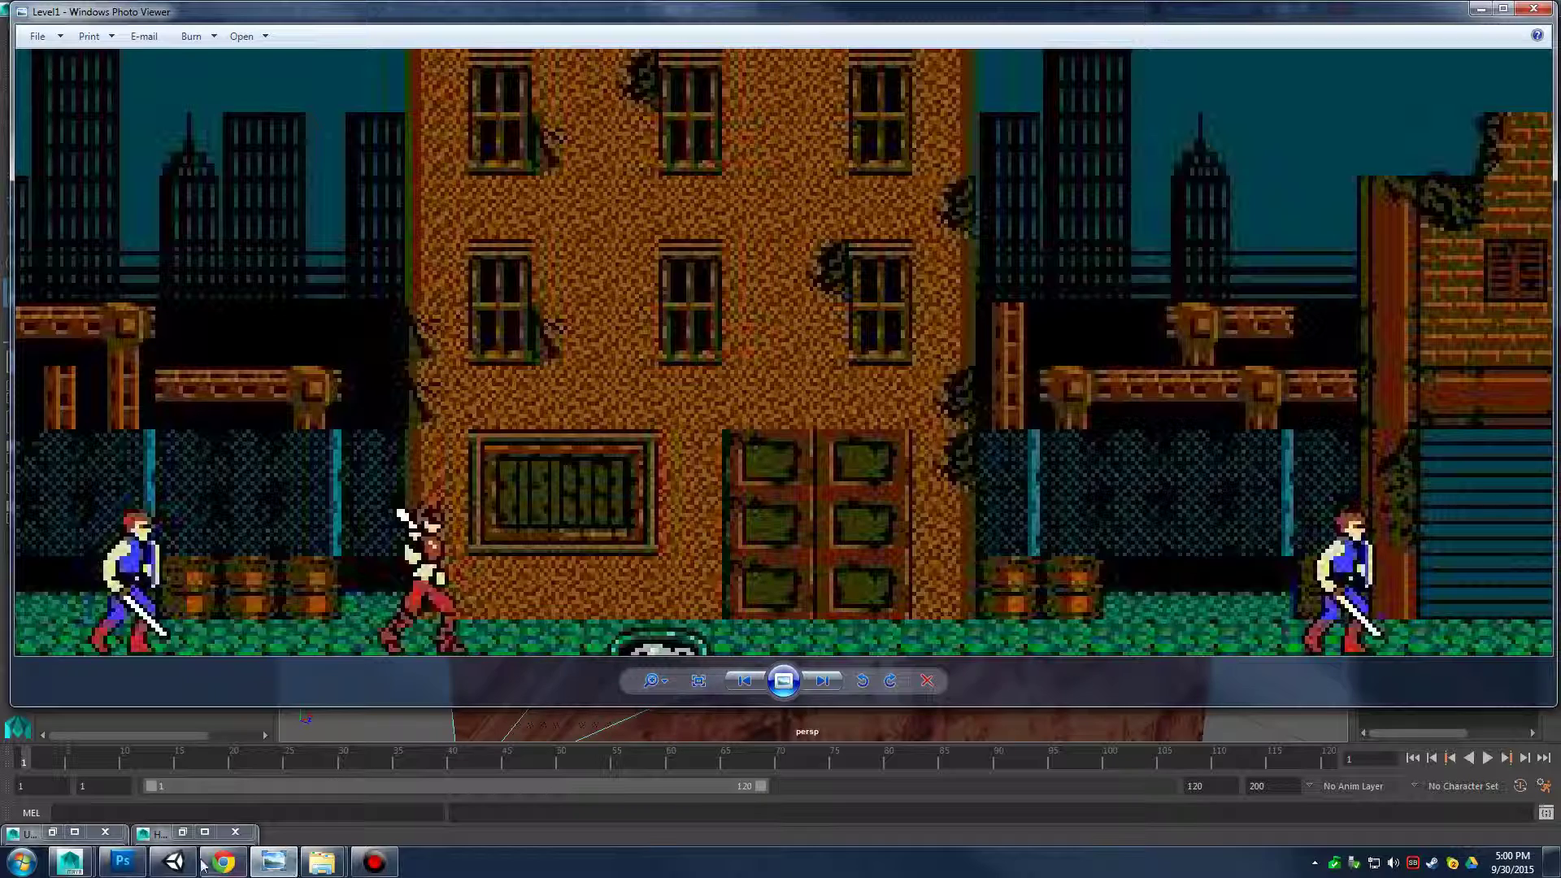
mouse_move(72, 866)
click(119, 774)
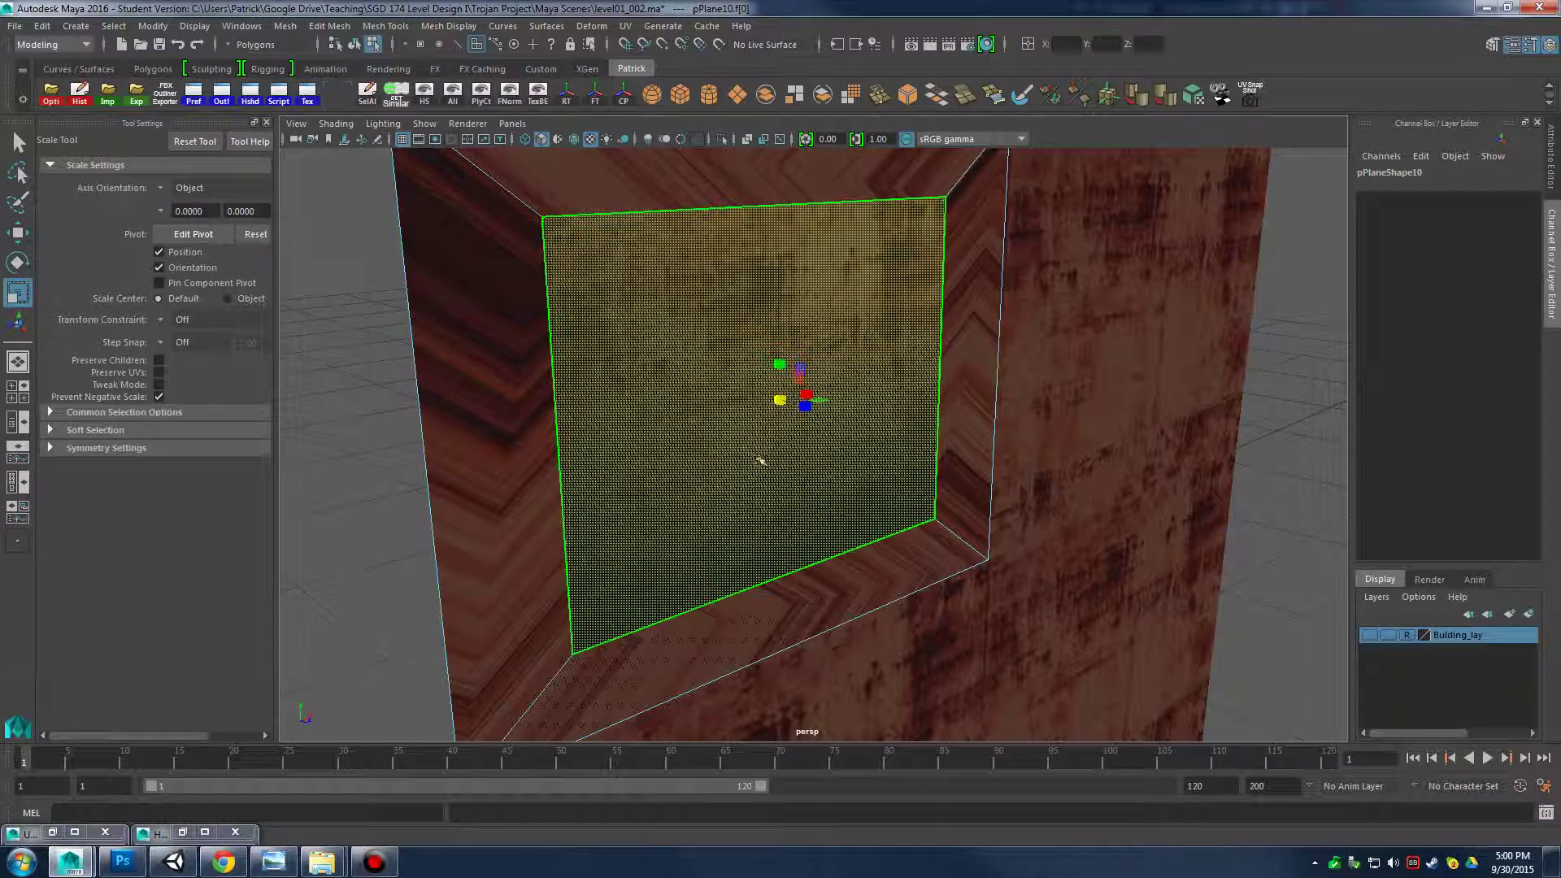
Extrude the inner face of the top-left door panel again, move it in depth and scale it
shift+right_click(894, 299)
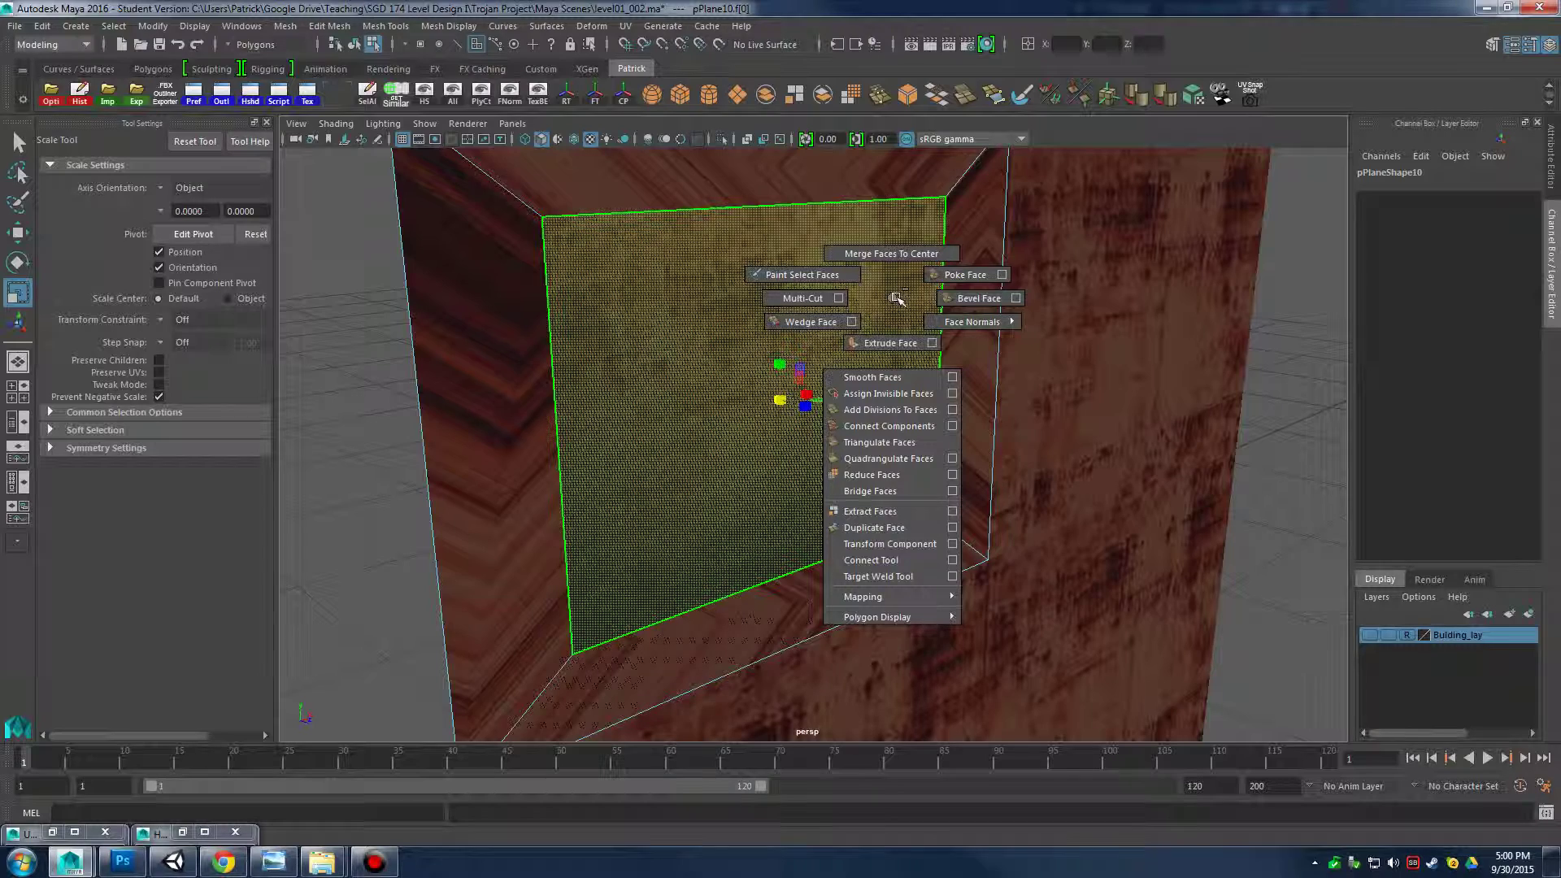
key(f)
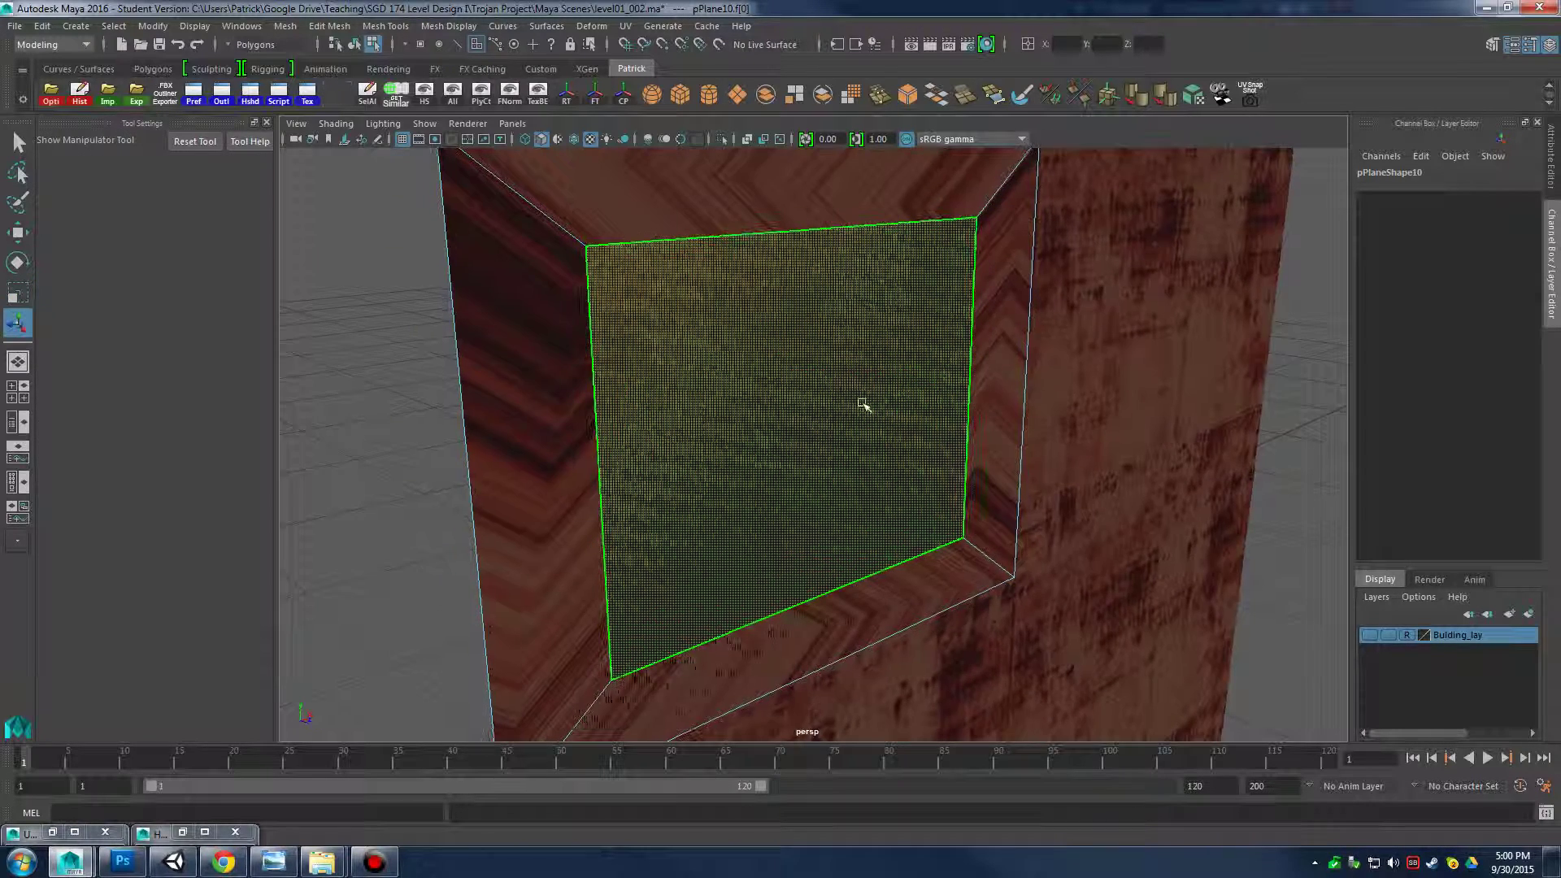
key(w)
shift+drag(847, 434, 948, 447)
key(r)
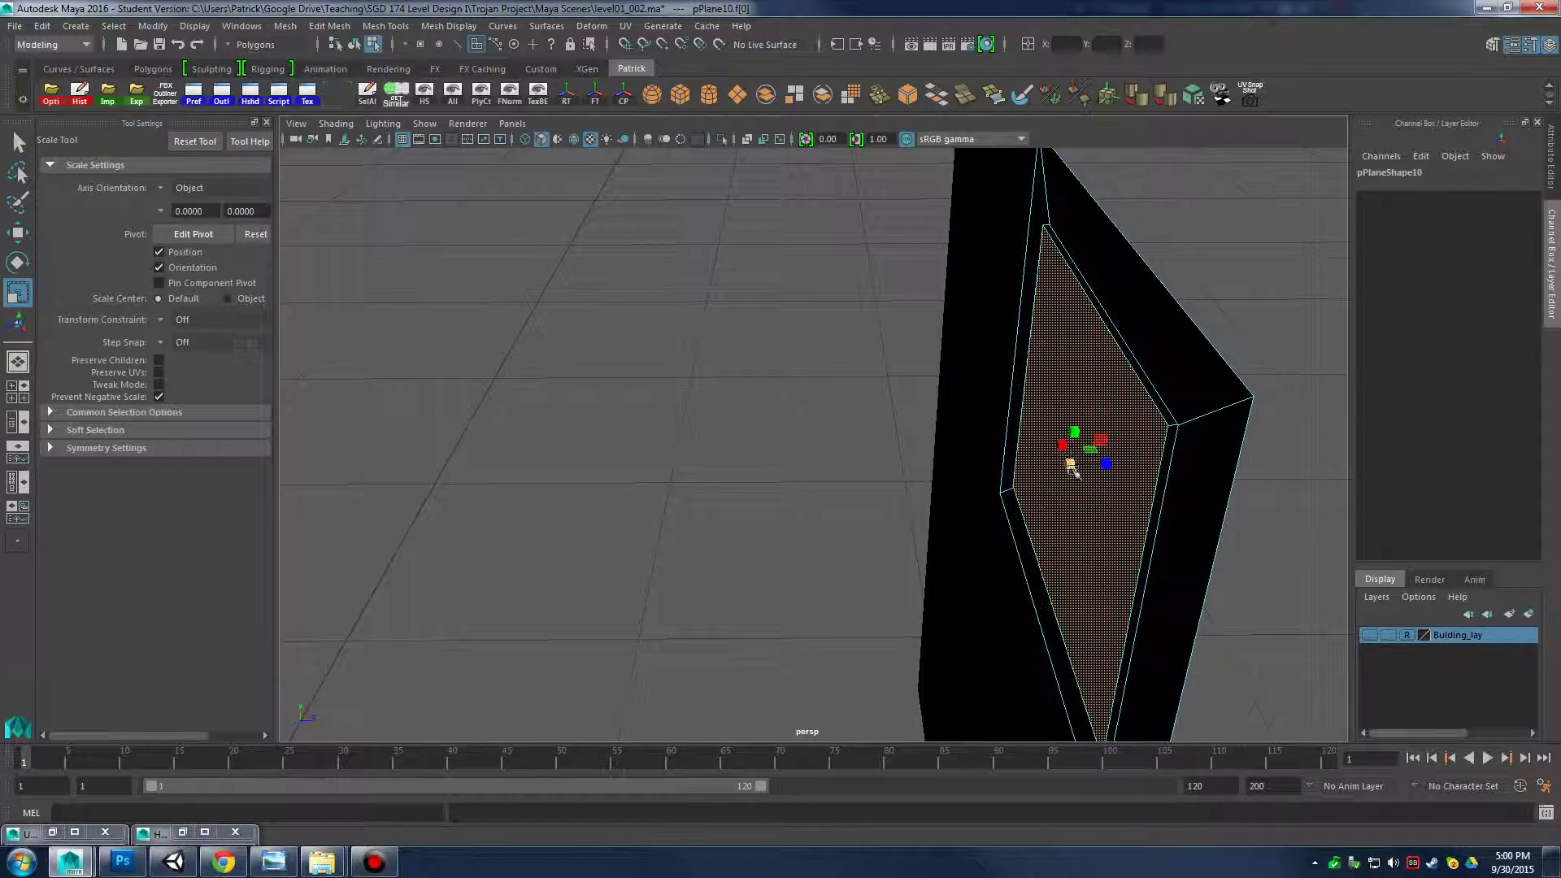
drag(1070, 465, 941, 340)
Try deleting the faces of the top-left door panel and undo the deletion
right_drag(941, 340, 1031, 275)
key(f)
right_drag(800, 413, 805, 449)
double_click(810, 434)
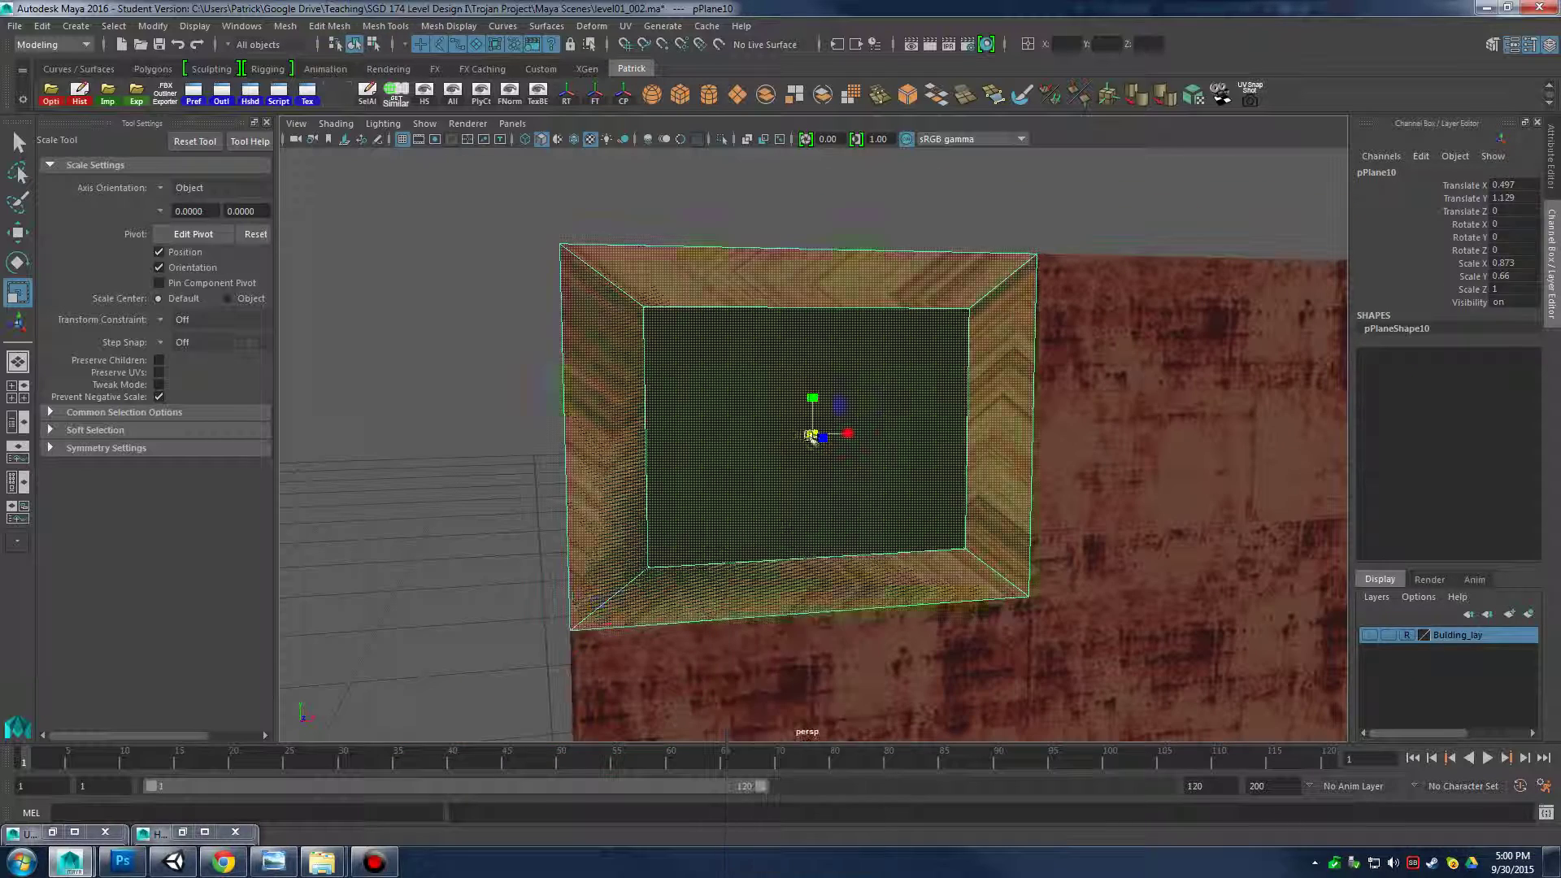
key(Delete)
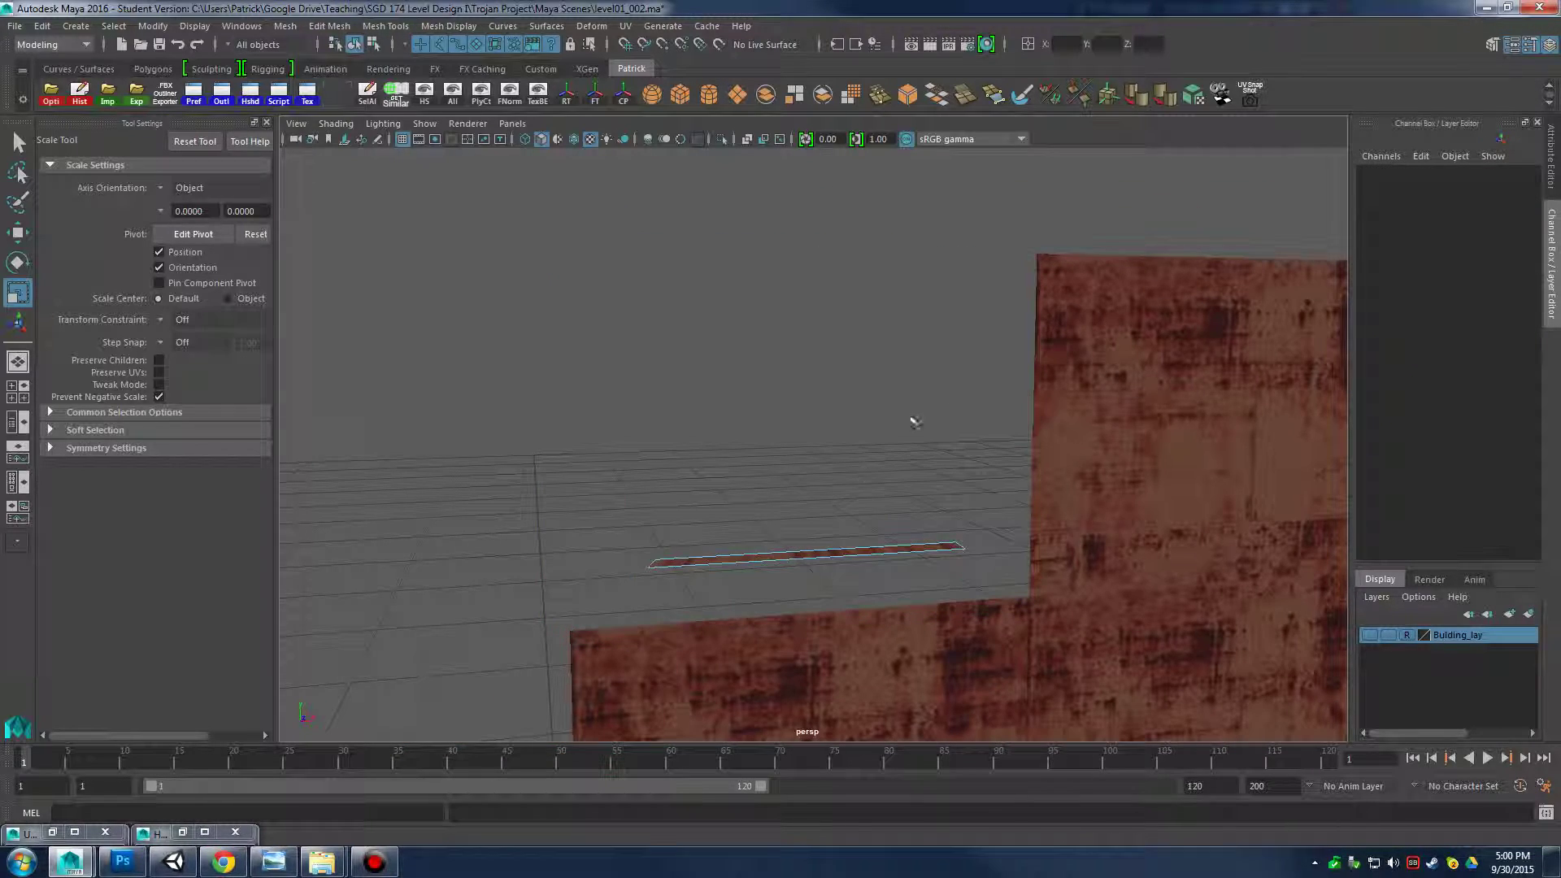
key(ctrl+z)
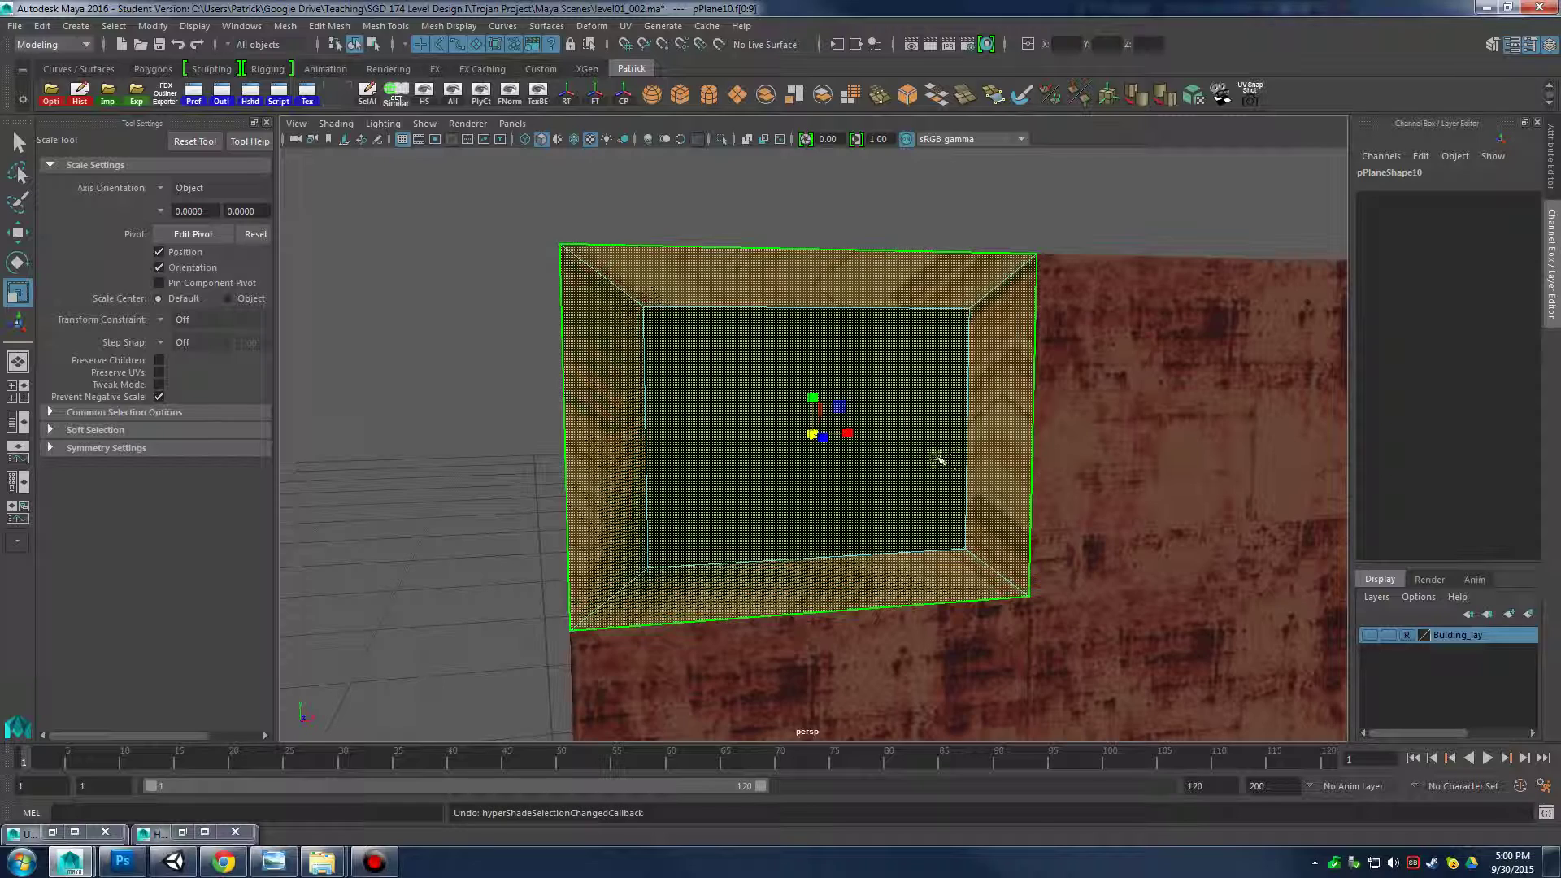
Show the top-left door panel in smooth mesh preview and inspect its inset from an angle
key(3)
alt+drag(917, 456, 1077, 477)
scroll(1076, 477, up, 5)
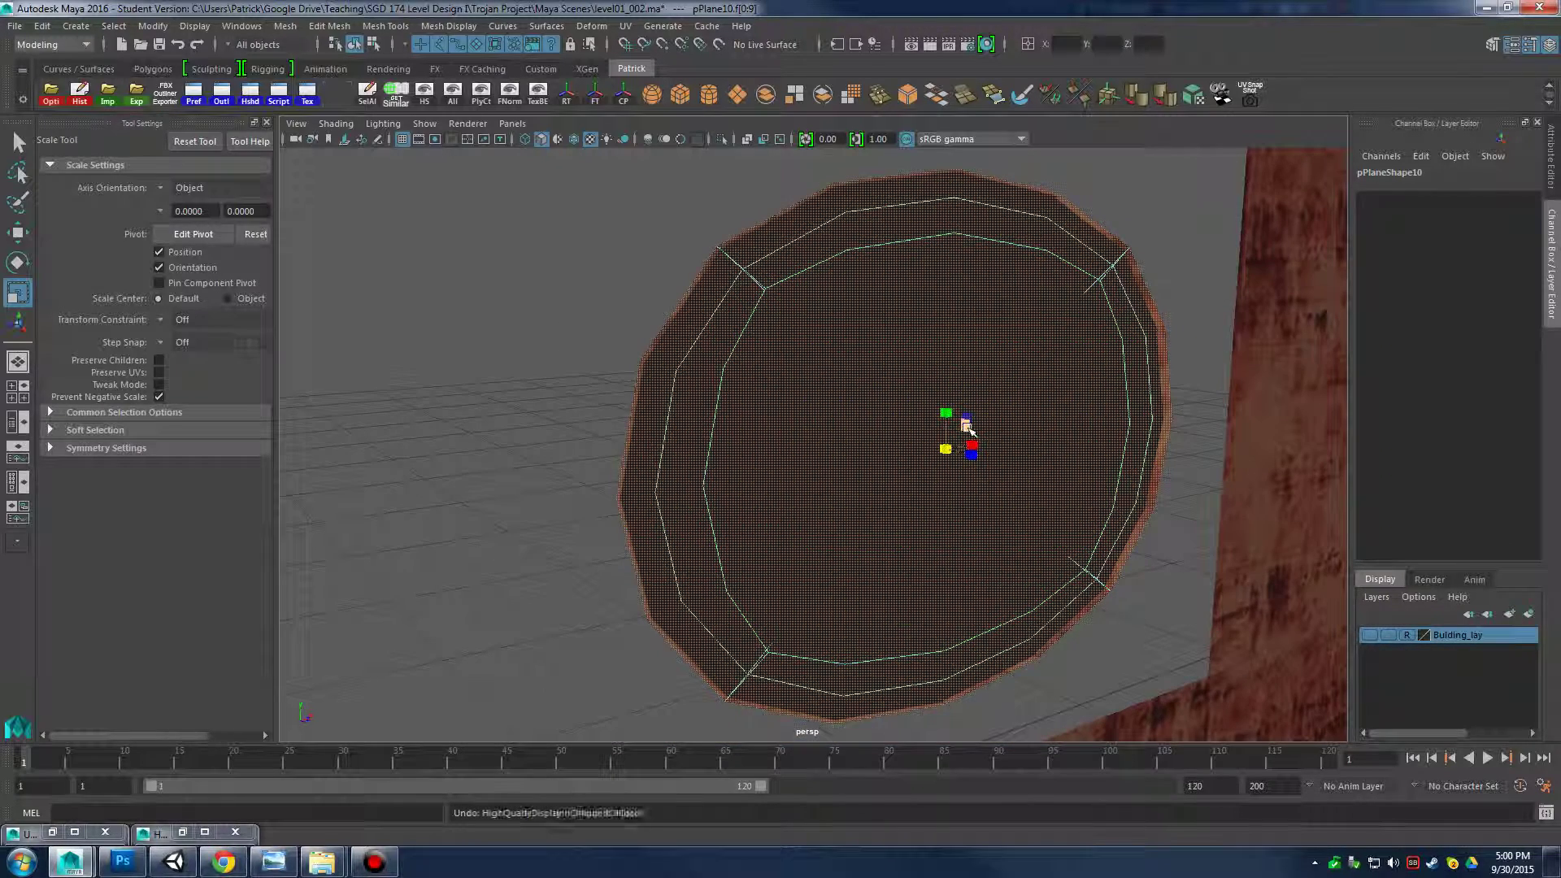
Reselect the inner face of the smoothed panel and undo its latest scaling
key(ctrl+z)
key(ctrl+z)
key(ctrl+z)
right_drag(970, 430, 970, 480)
click(996, 393)
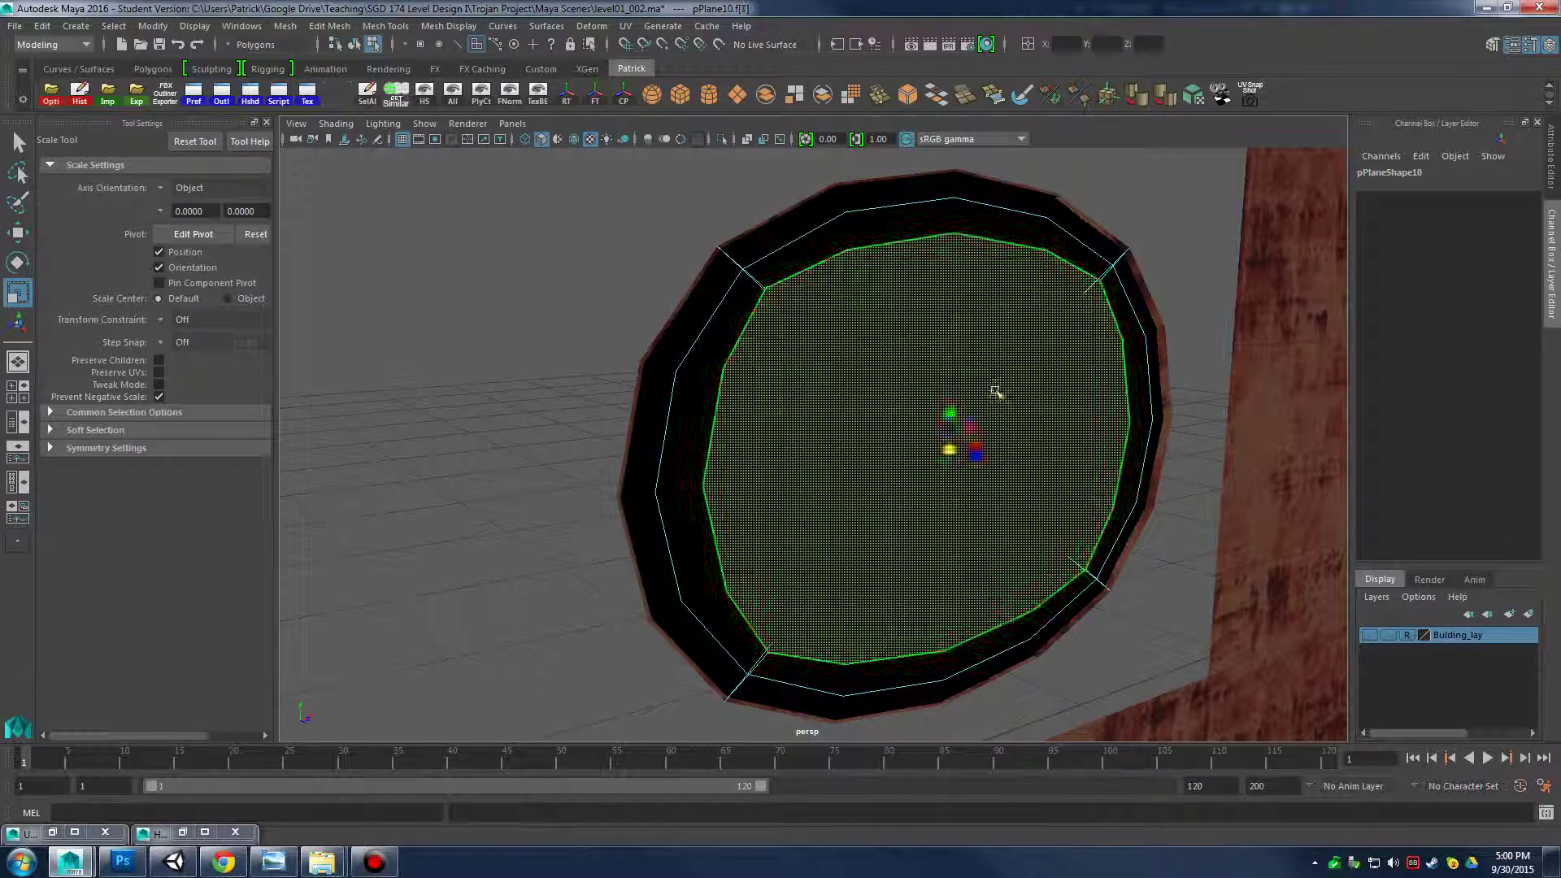
key(q)
key(ctrl+z)
key(ctrl+z)
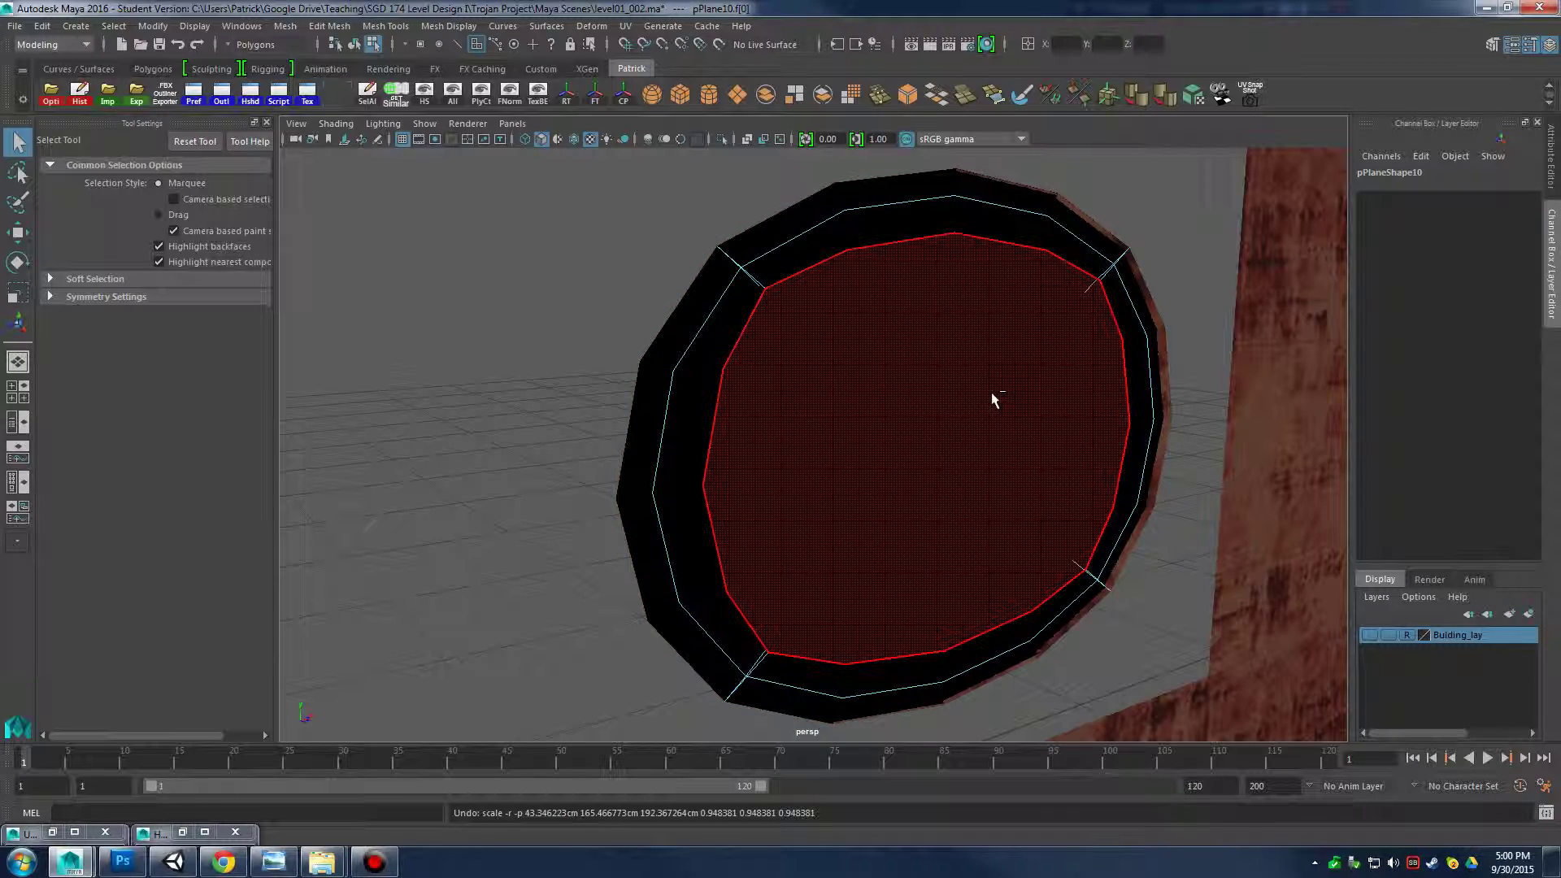
Return to object selection and delete the whole smoothed top-left door panel
alt+drag(821, 354, 930, 335)
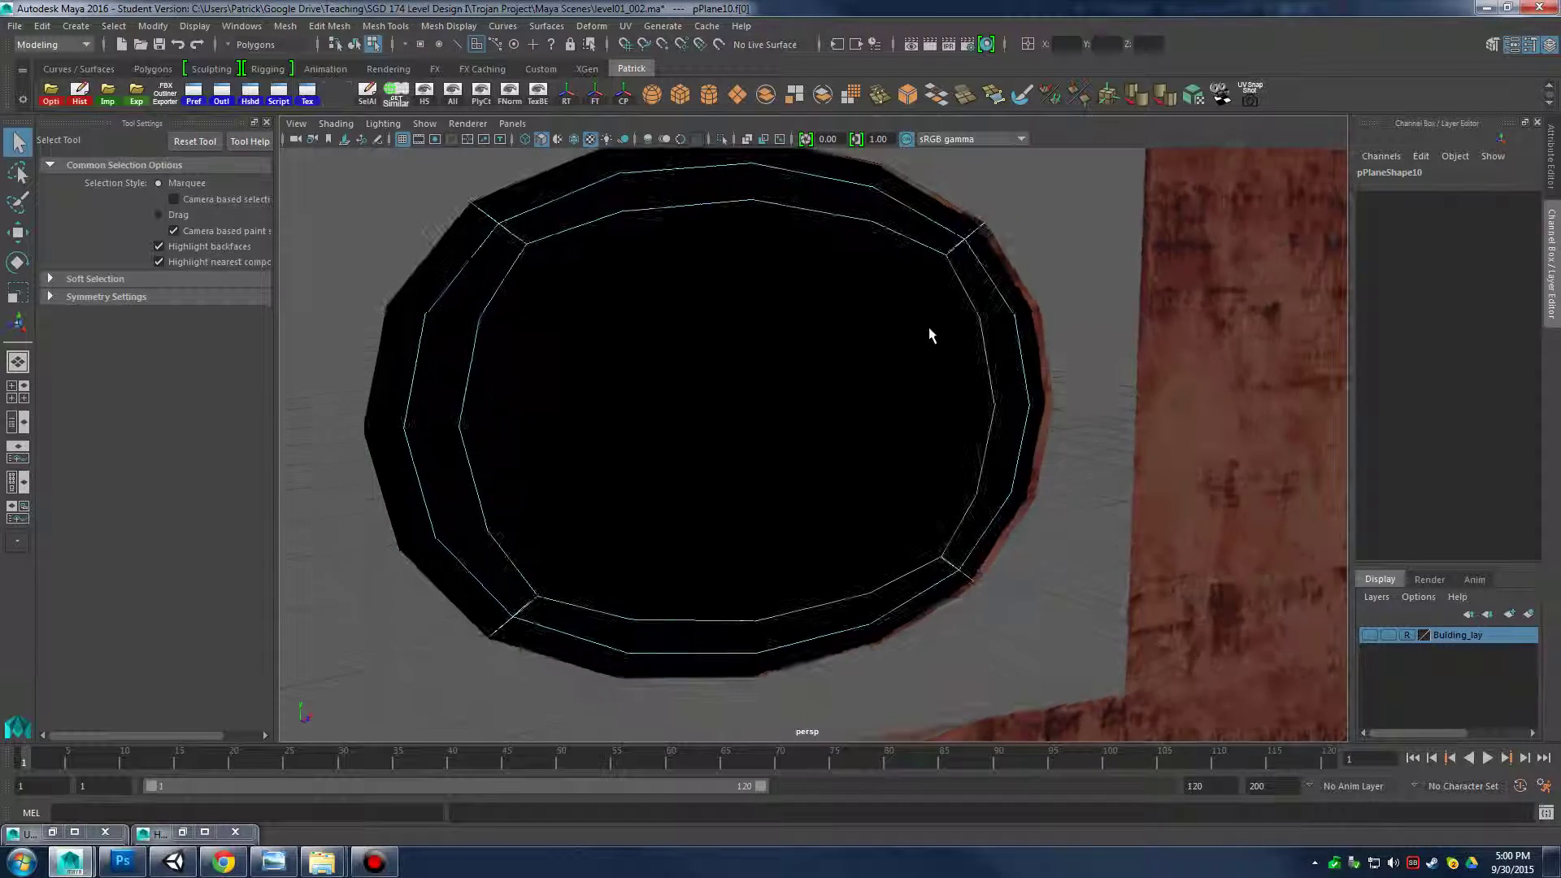
alt+right_drag(931, 334, 848, 323)
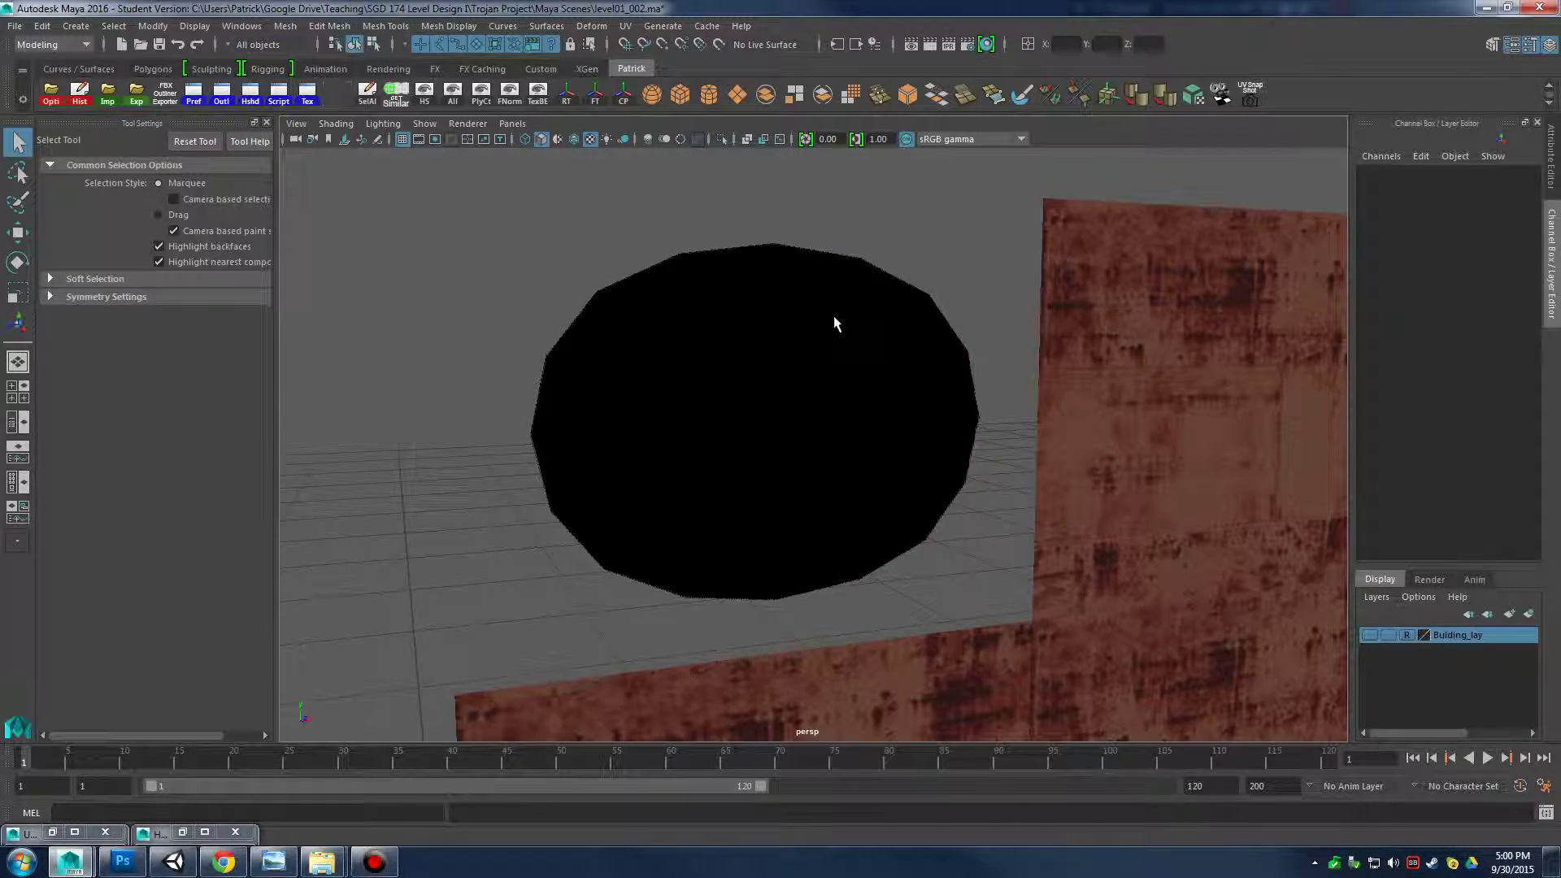
key(y)
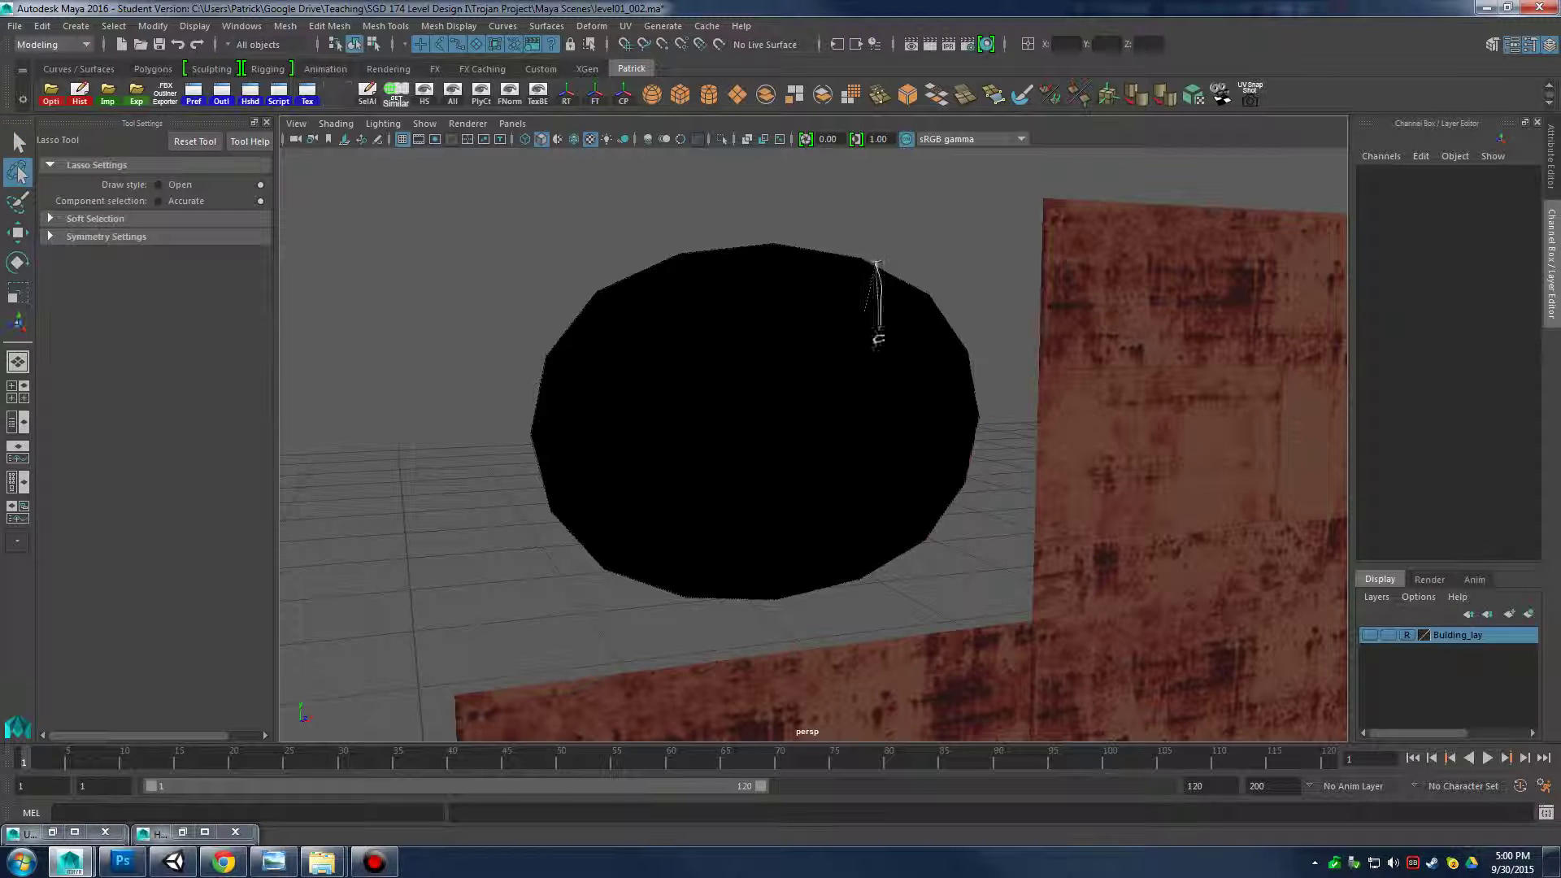
mouse_move(878, 265)
mouse_down()
mouse_move(411, 268)
mouse_move(894, 333)
mouse_up()
key(Delete)
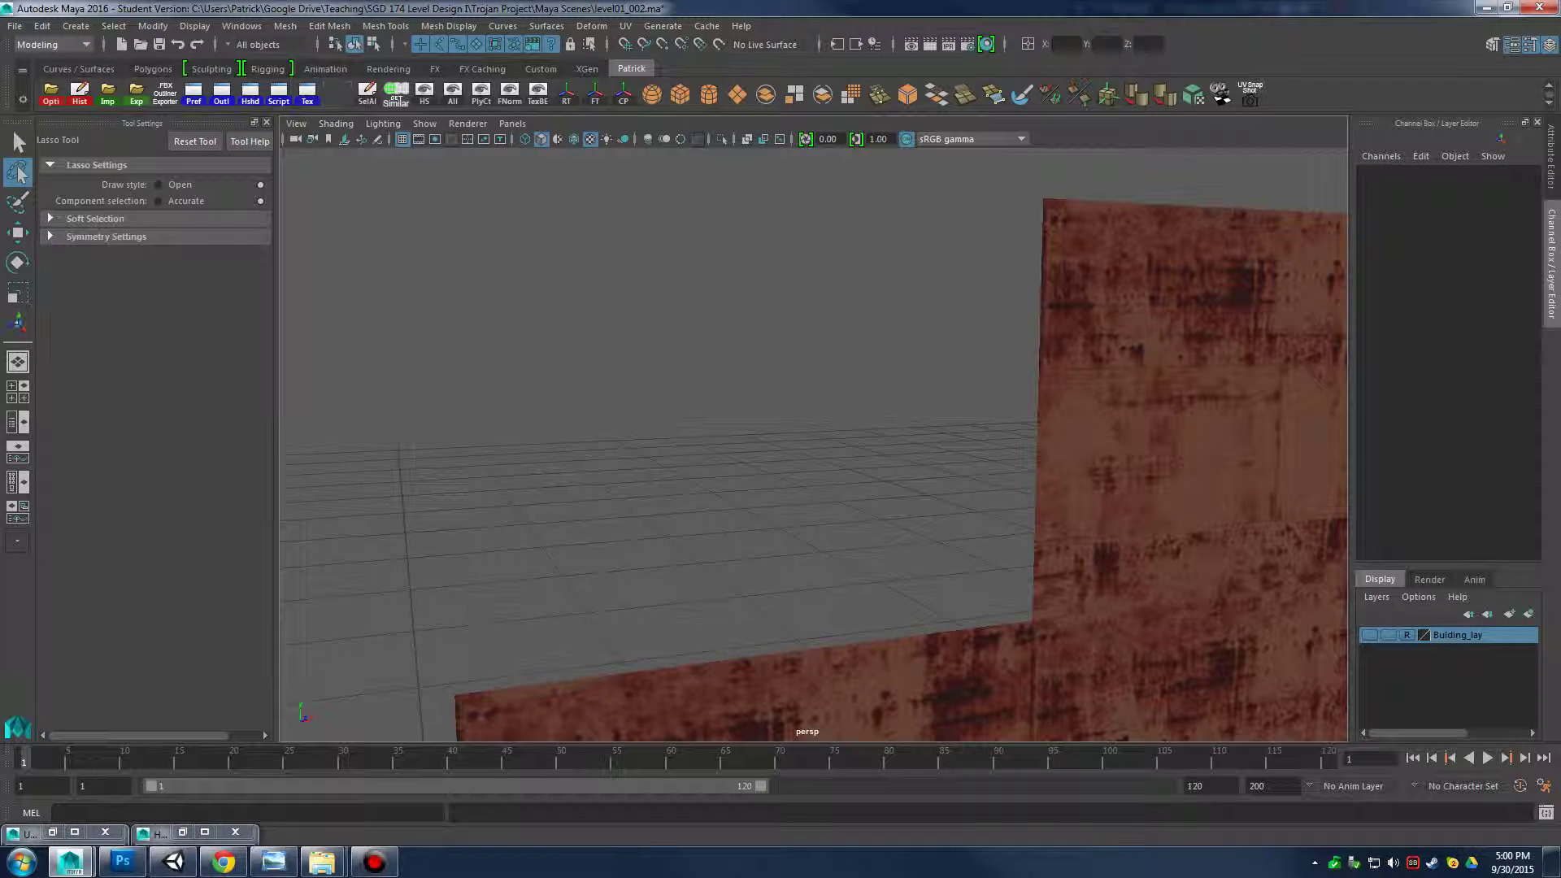
Frame the top-right door panel and select its face
key(q)
click(1134, 322)
key(f)
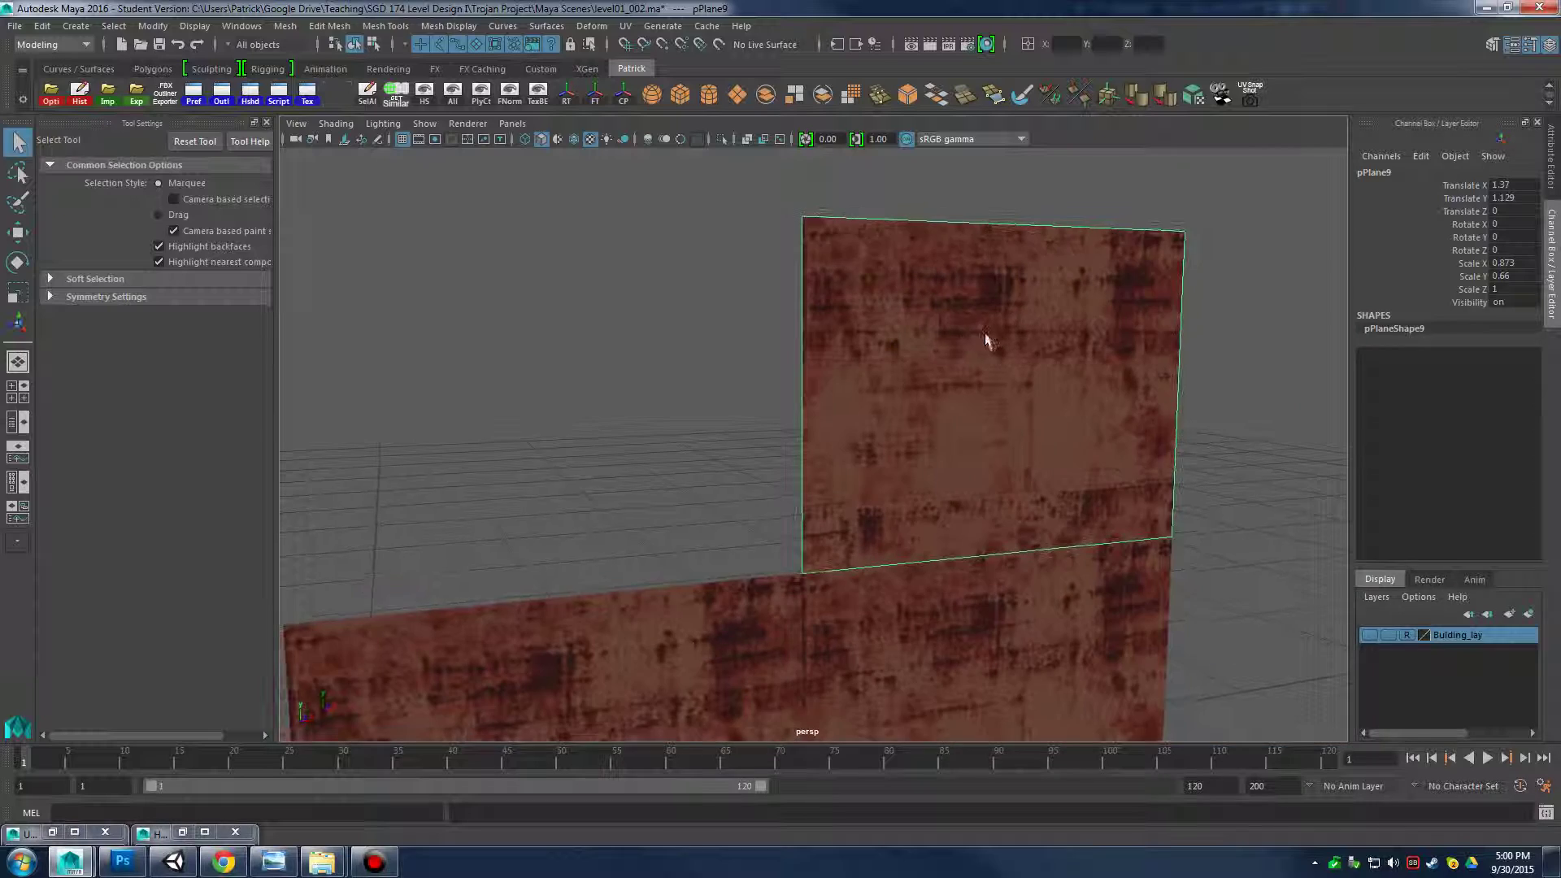
right_drag(984, 338, 1138, 417)
click(939, 352)
alt+middle_drag(939, 352, 943, 358)
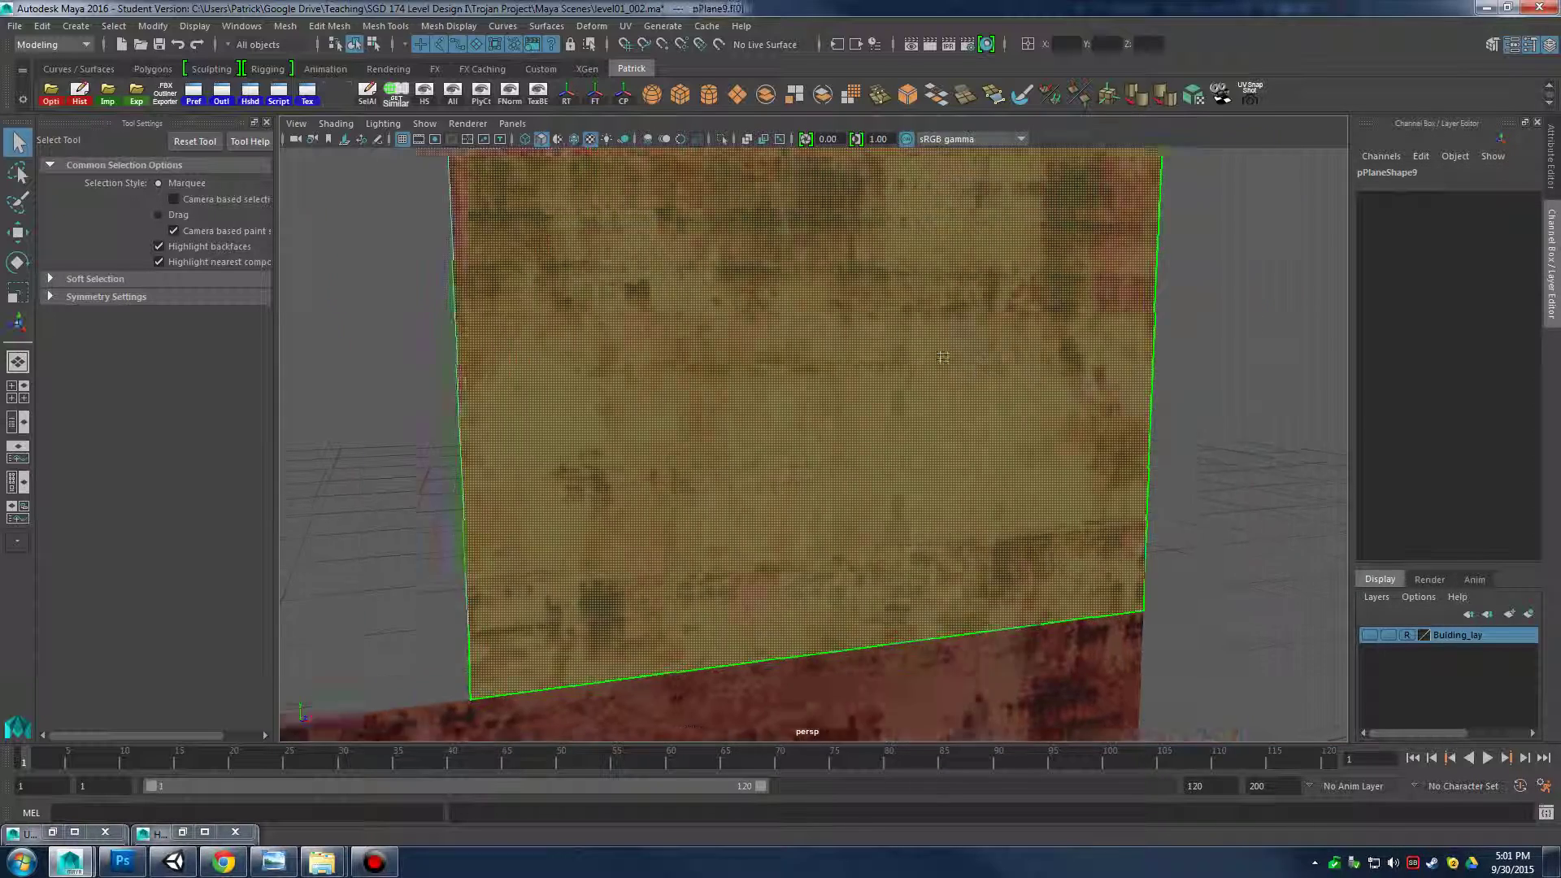
Extrude the face of the topmost wall plane and scale it inward evenly to leave a frame-like border
alt+drag(943, 358, 797, 344)
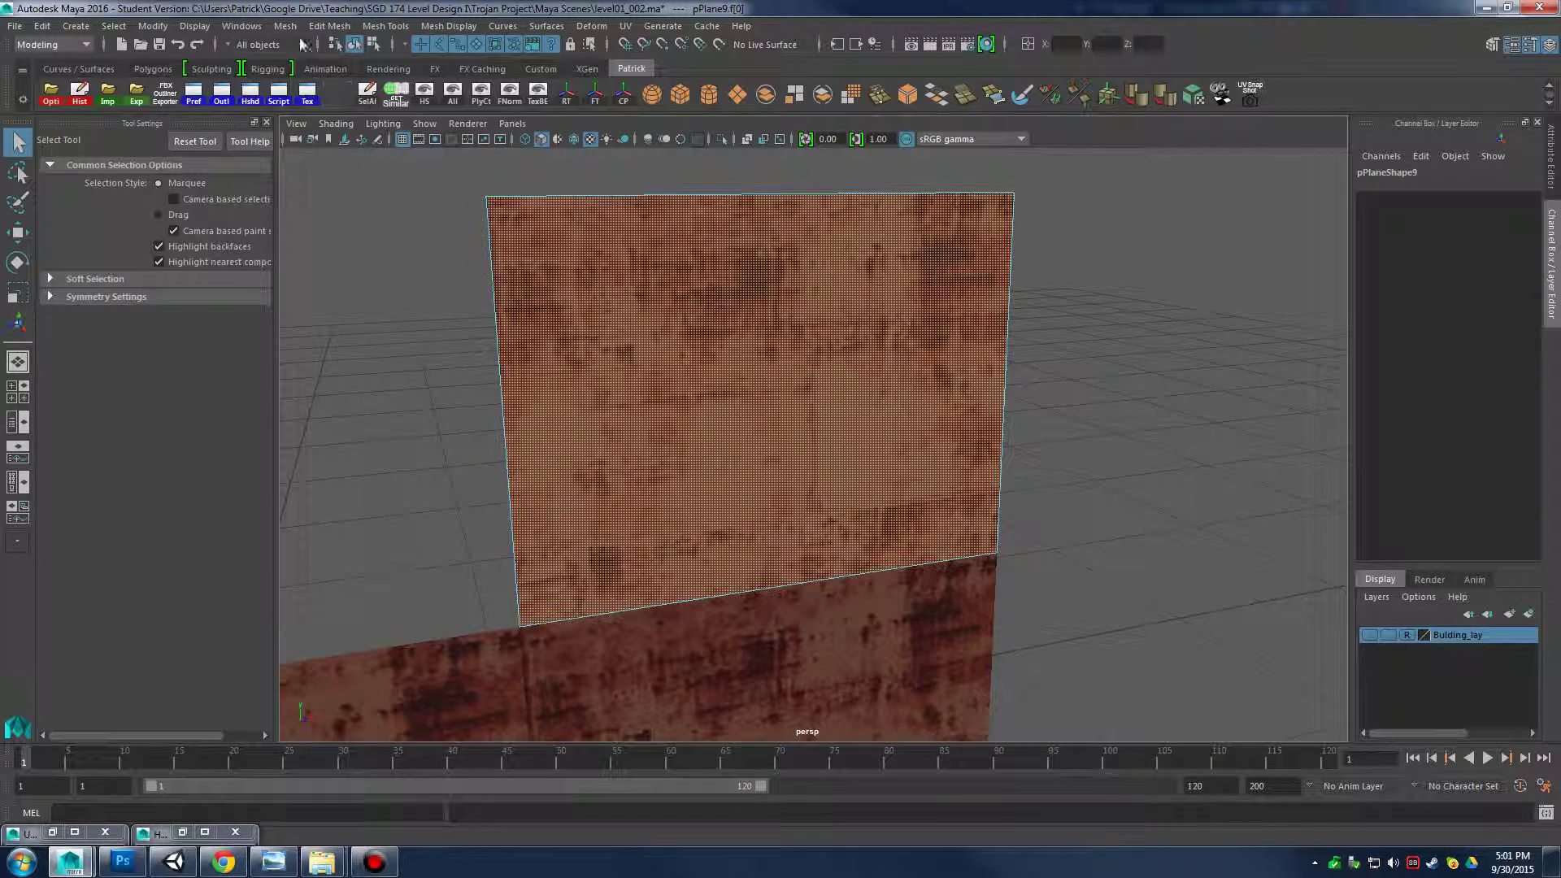
click(317, 30)
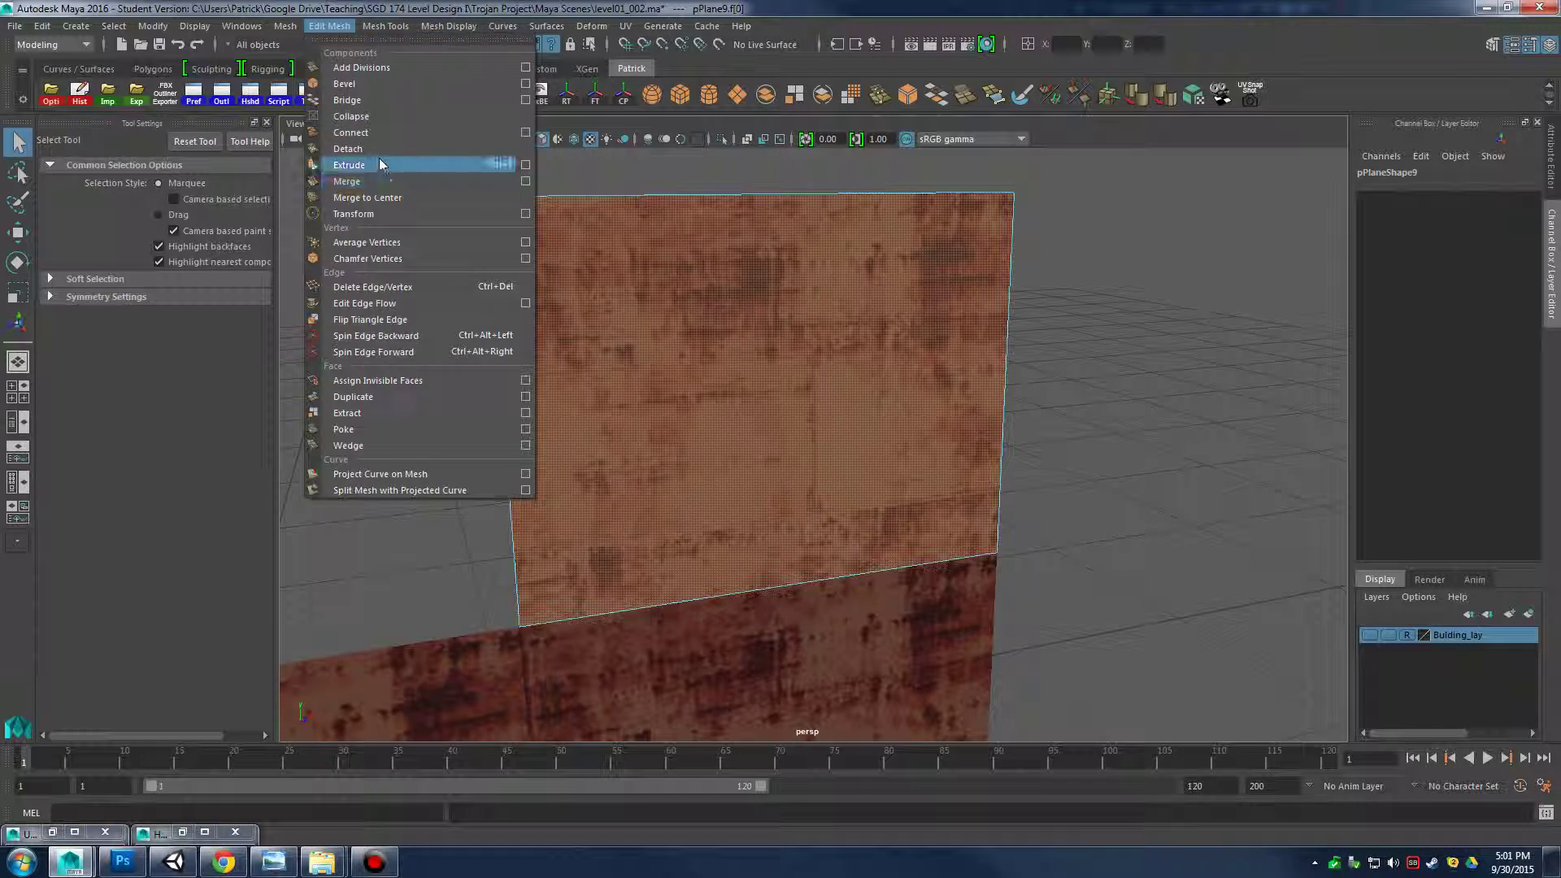
click(350, 164)
alt+drag(732, 244, 819, 270)
key(r)
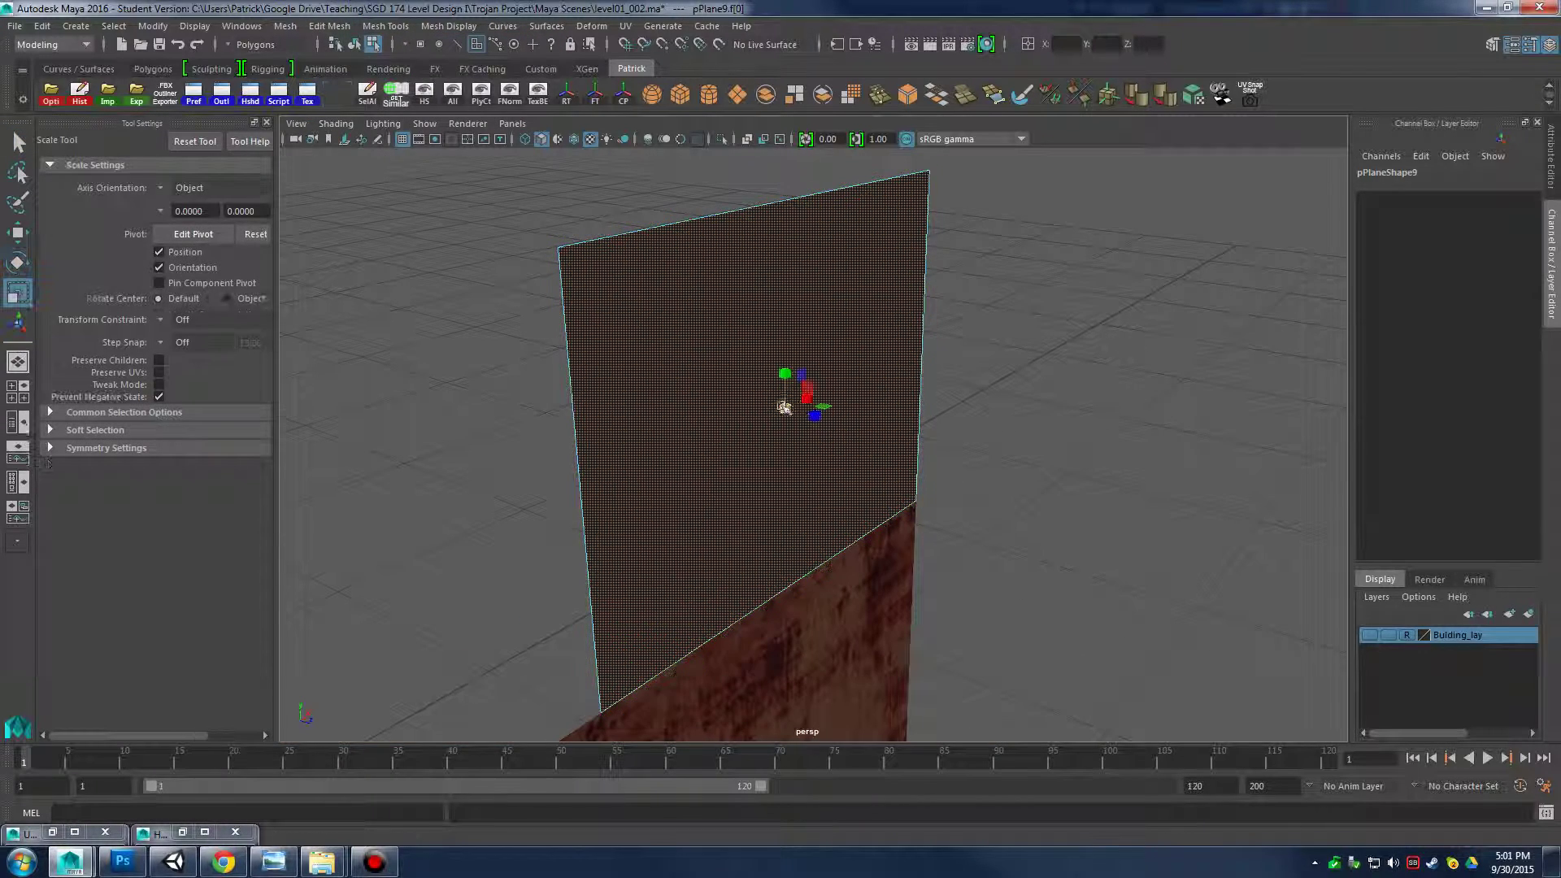
drag(785, 408, 718, 420)
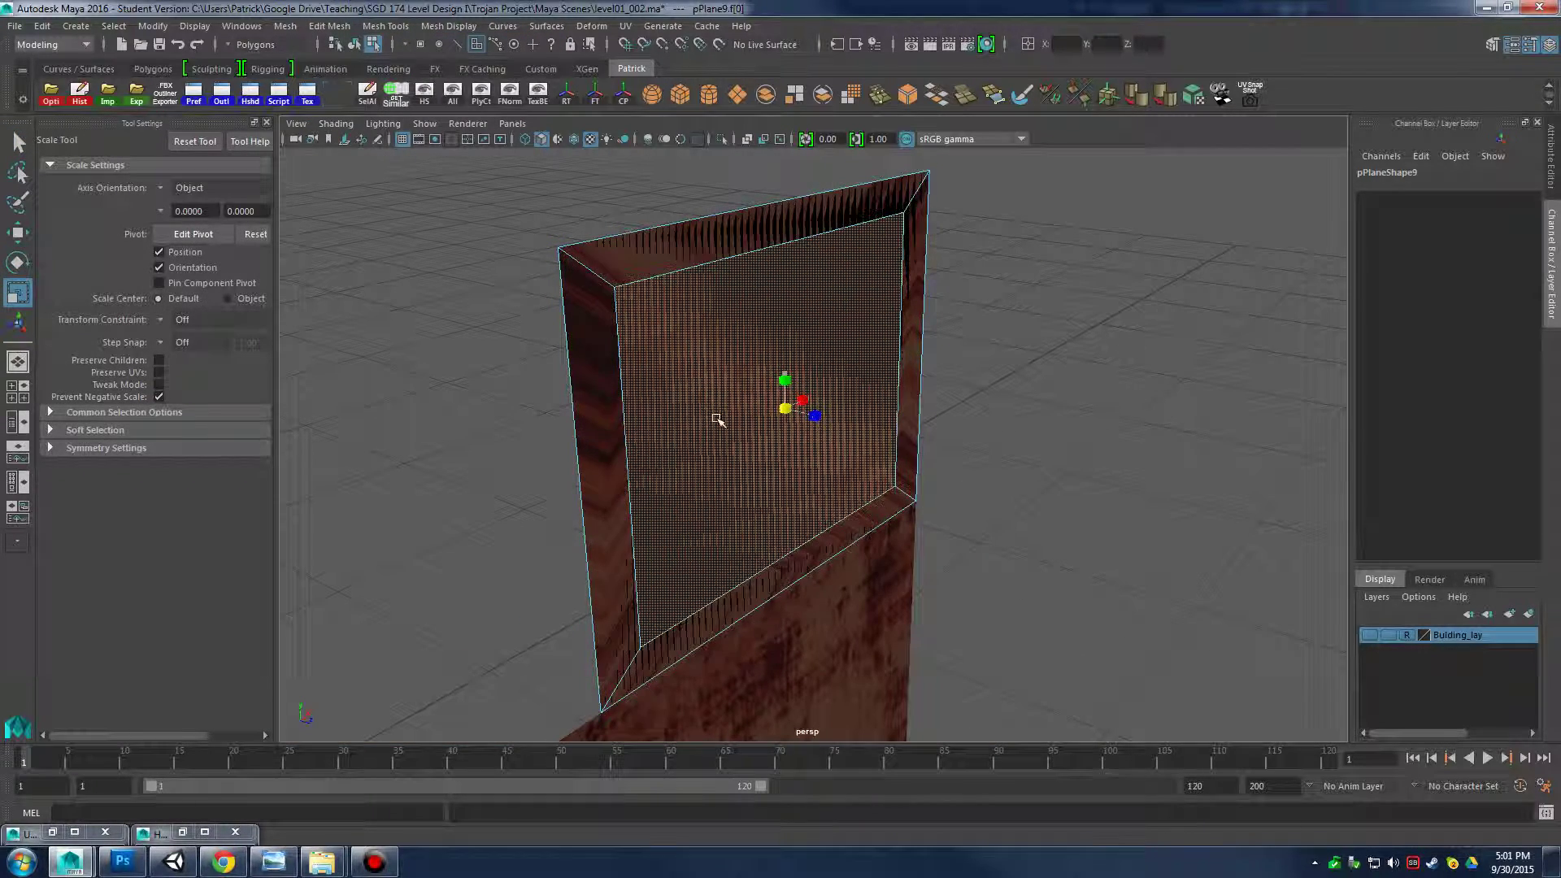
Examine the border faces and the inner face of the extruded plane from the front and the back
key(w)
drag(827, 403, 685, 323)
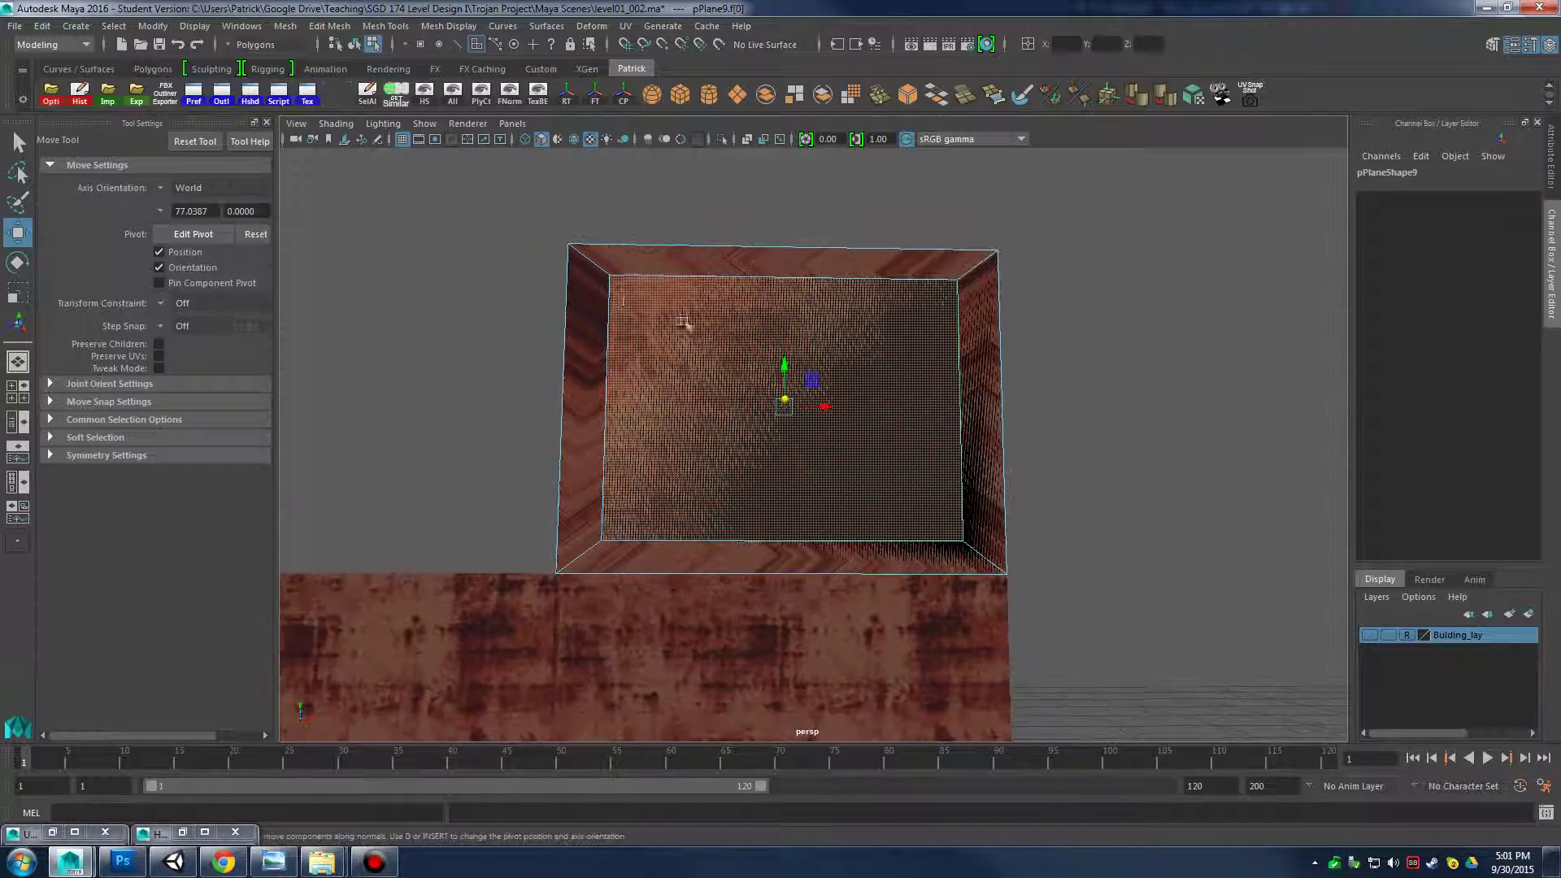
shift+drag(825, 464, 1163, 694)
alt+drag(840, 422, 854, 446)
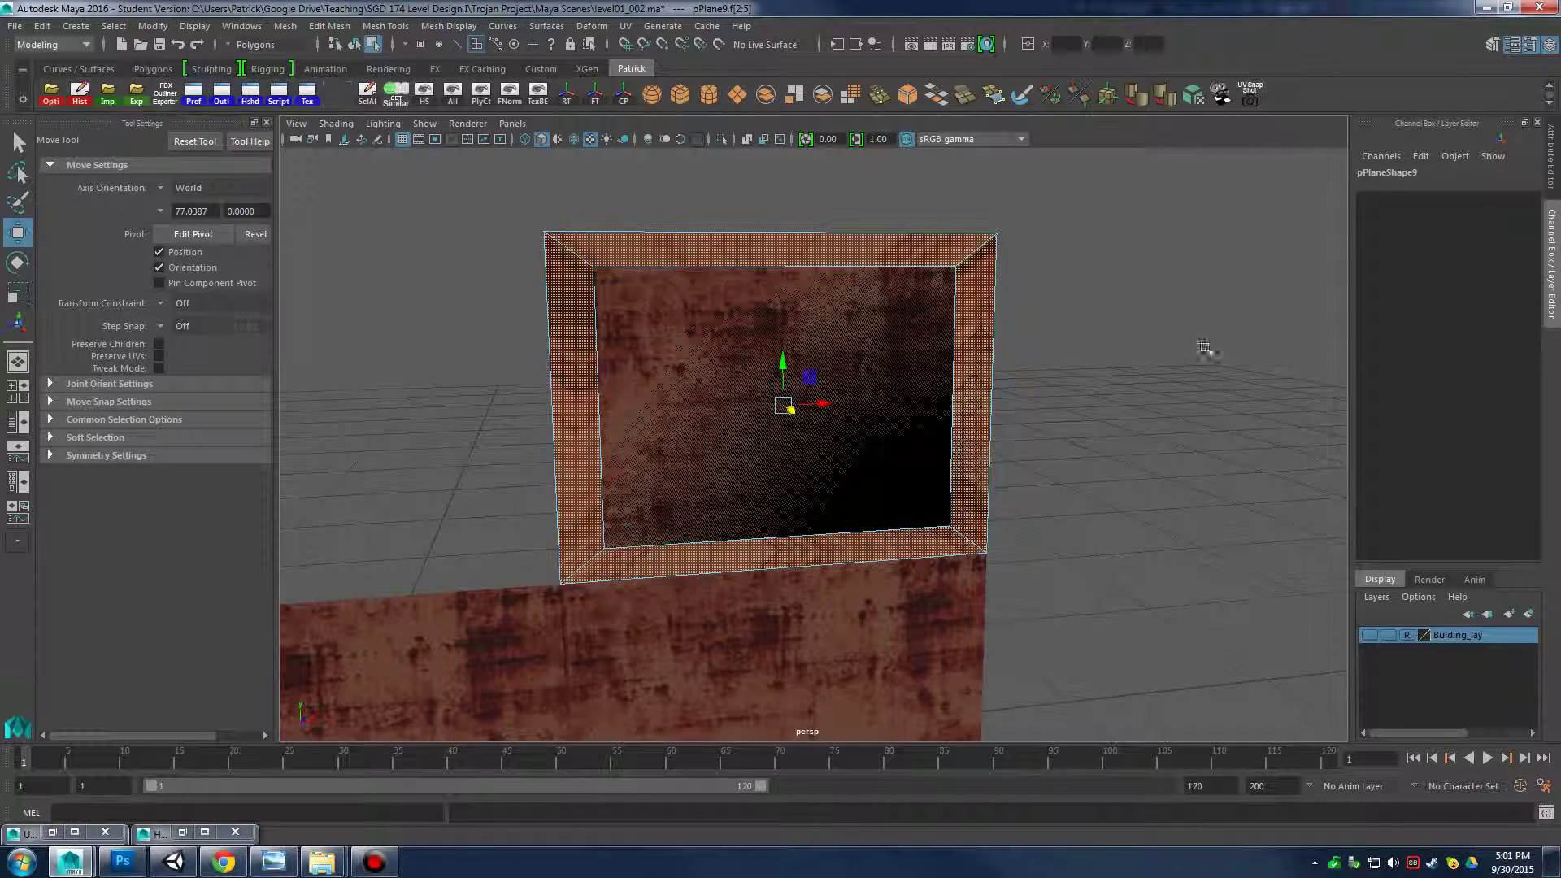
click(1202, 349)
alt+drag(856, 314, 1032, 334)
click(909, 335)
click(1042, 247)
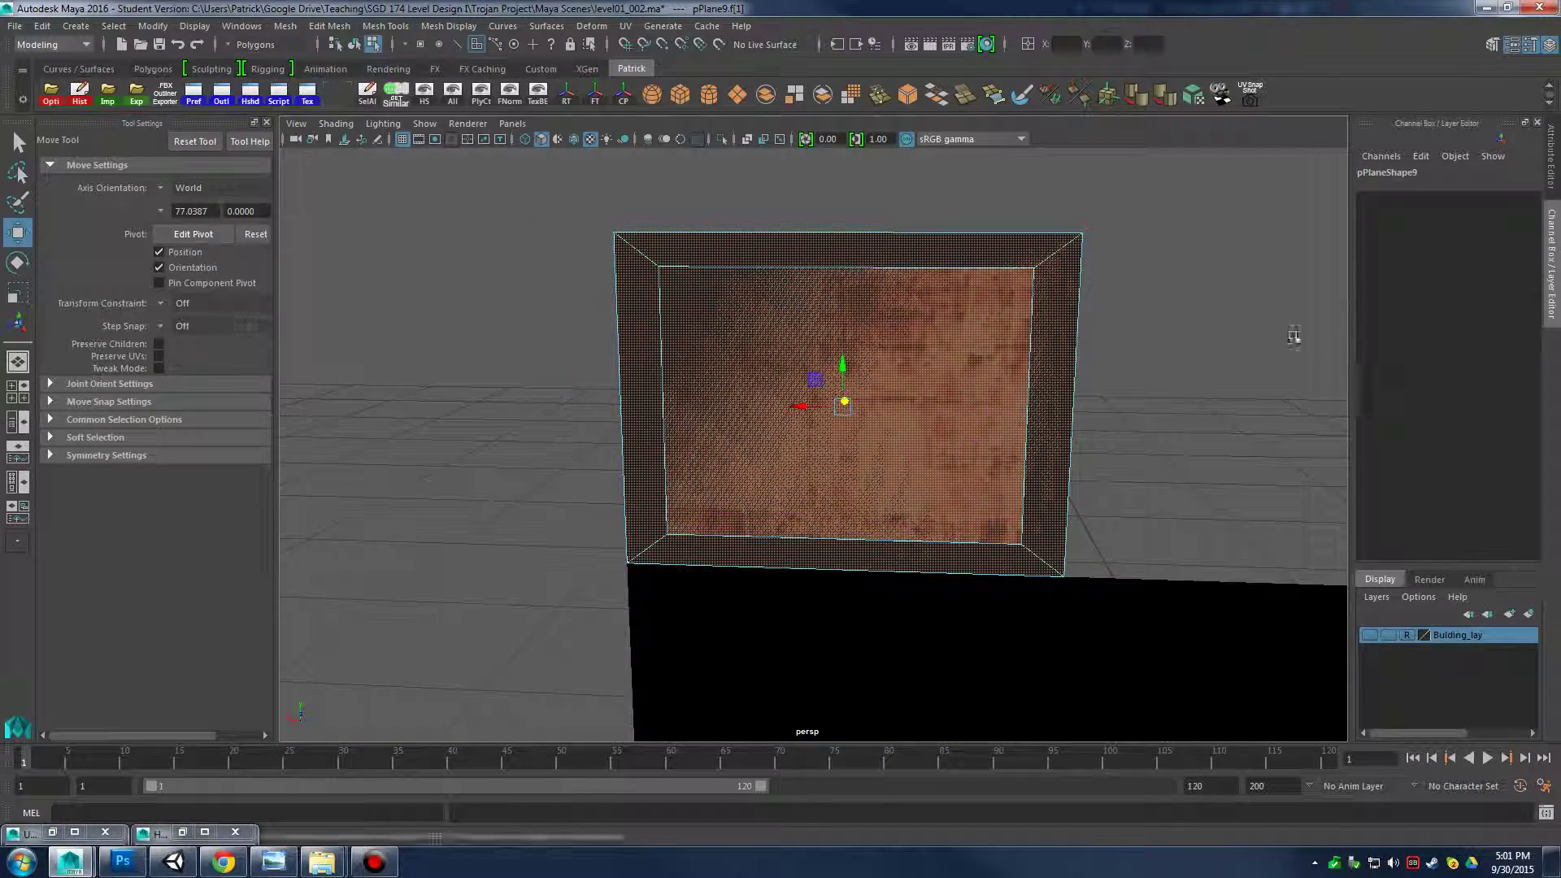
click(1293, 336)
alt+drag(1174, 341, 861, 335)
alt+right_drag(861, 335, 823, 379)
Extrude the inner face a second time and scale it slightly inward to form a thin lip around the opening
click(830, 339)
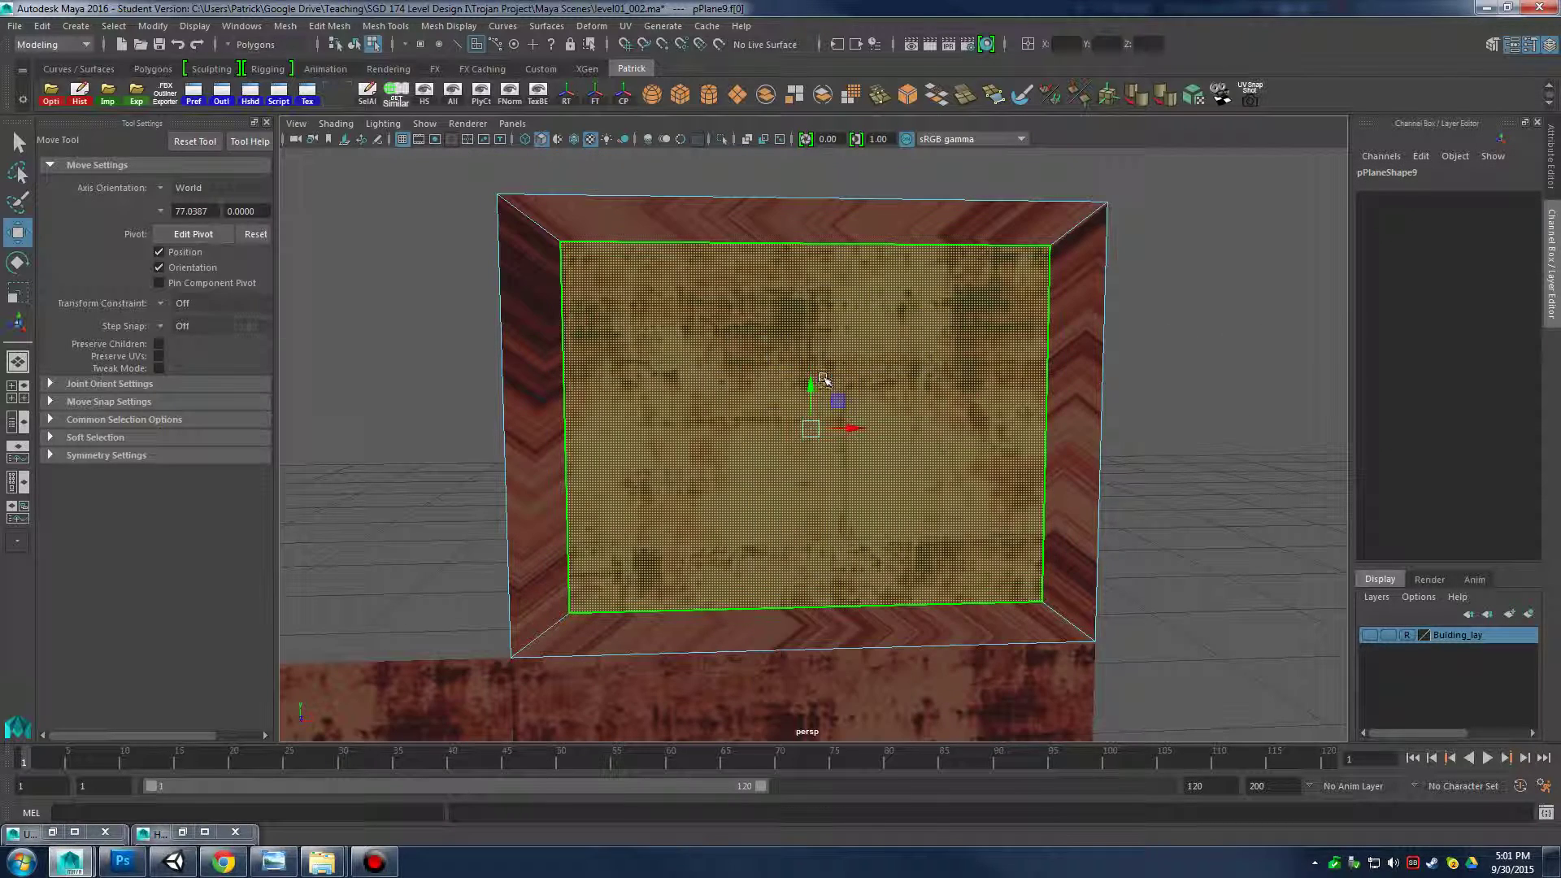
alt+drag(1022, 379, 875, 355)
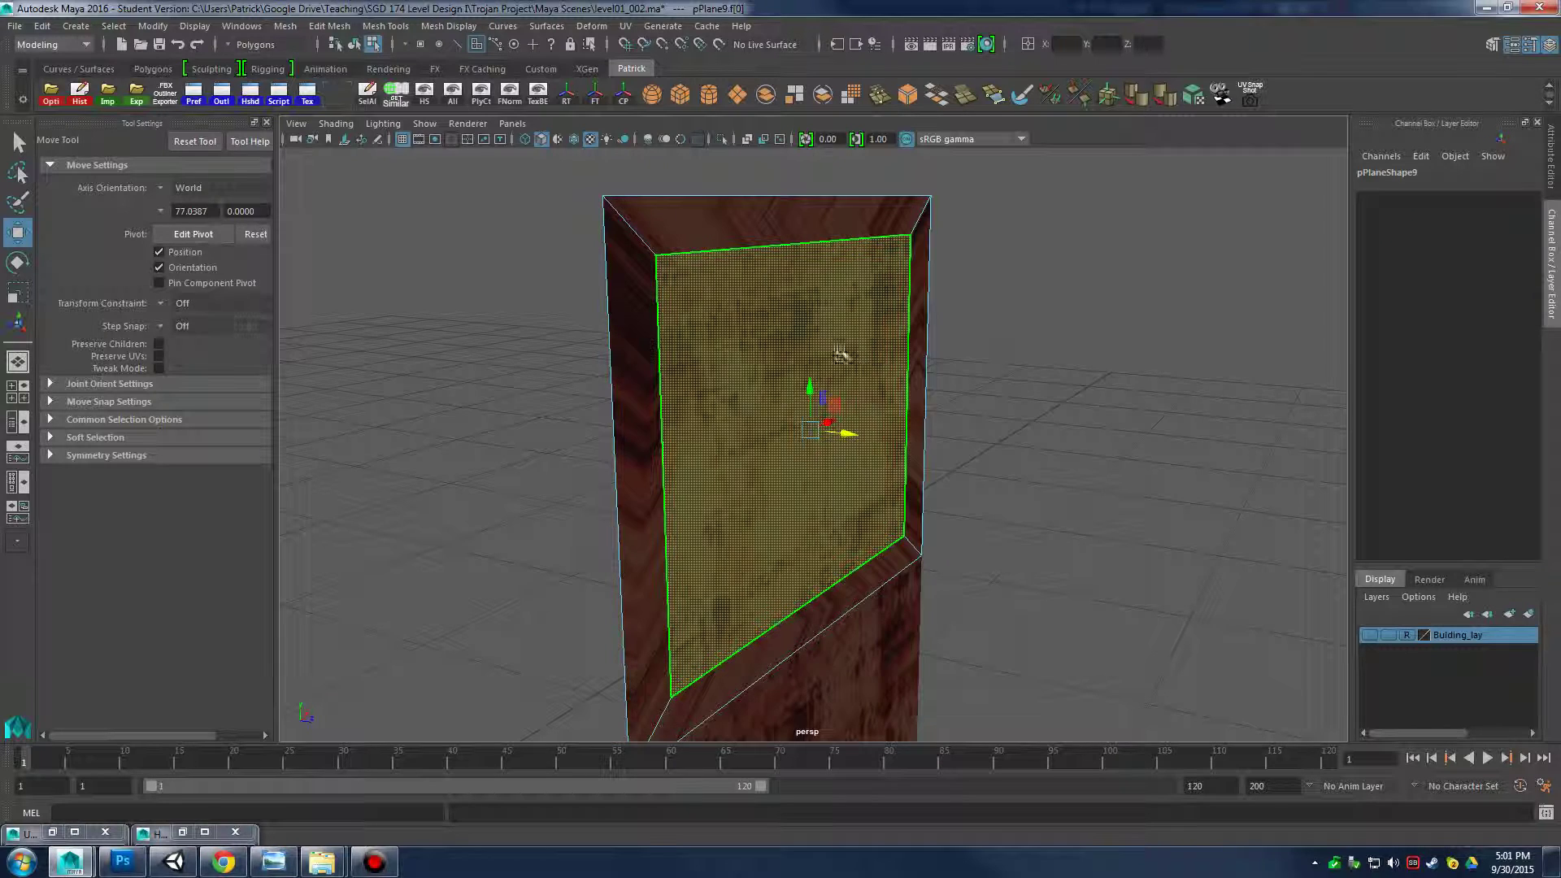
shift+right_click(849, 346)
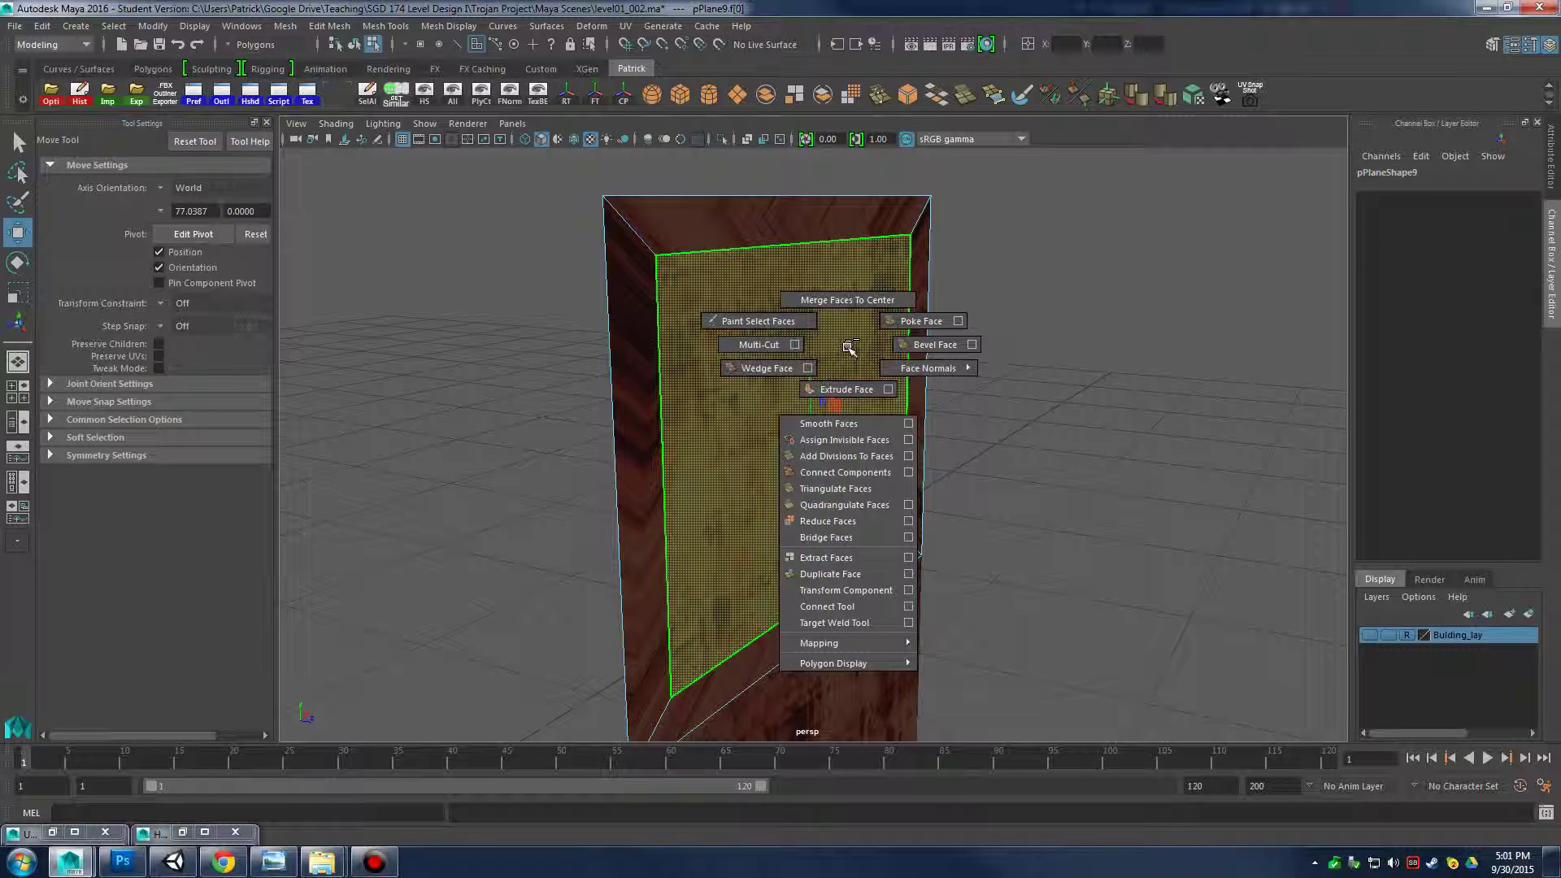
click(846, 389)
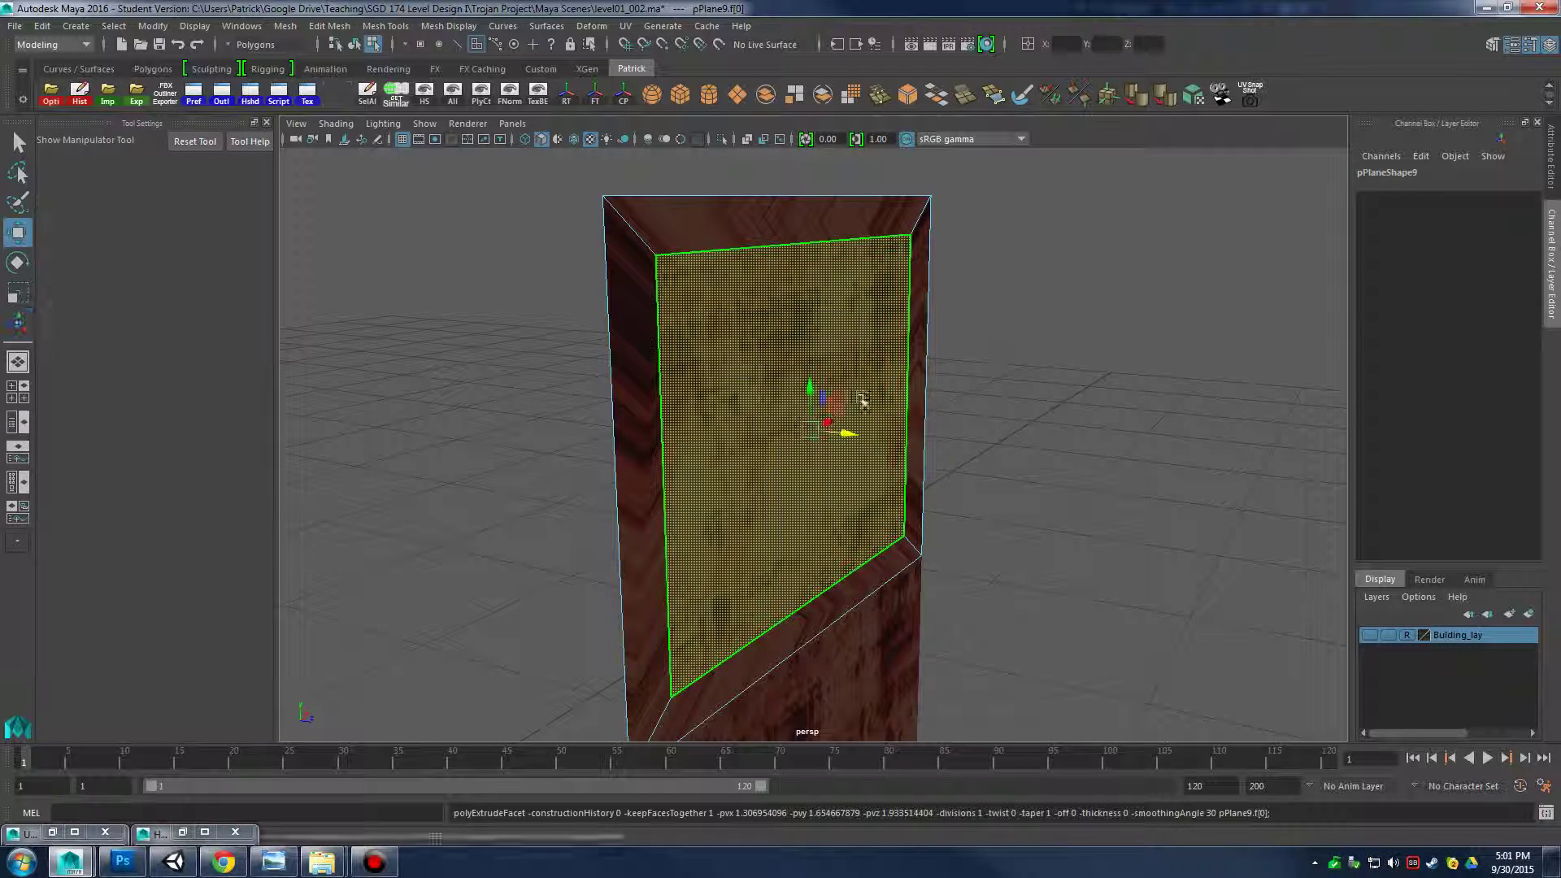
alt+drag(852, 411, 888, 387)
key(r)
key(w)
key(r)
drag(810, 423, 976, 349)
Delete the inner face to open up the frame, and return to object selection
key(Delete)
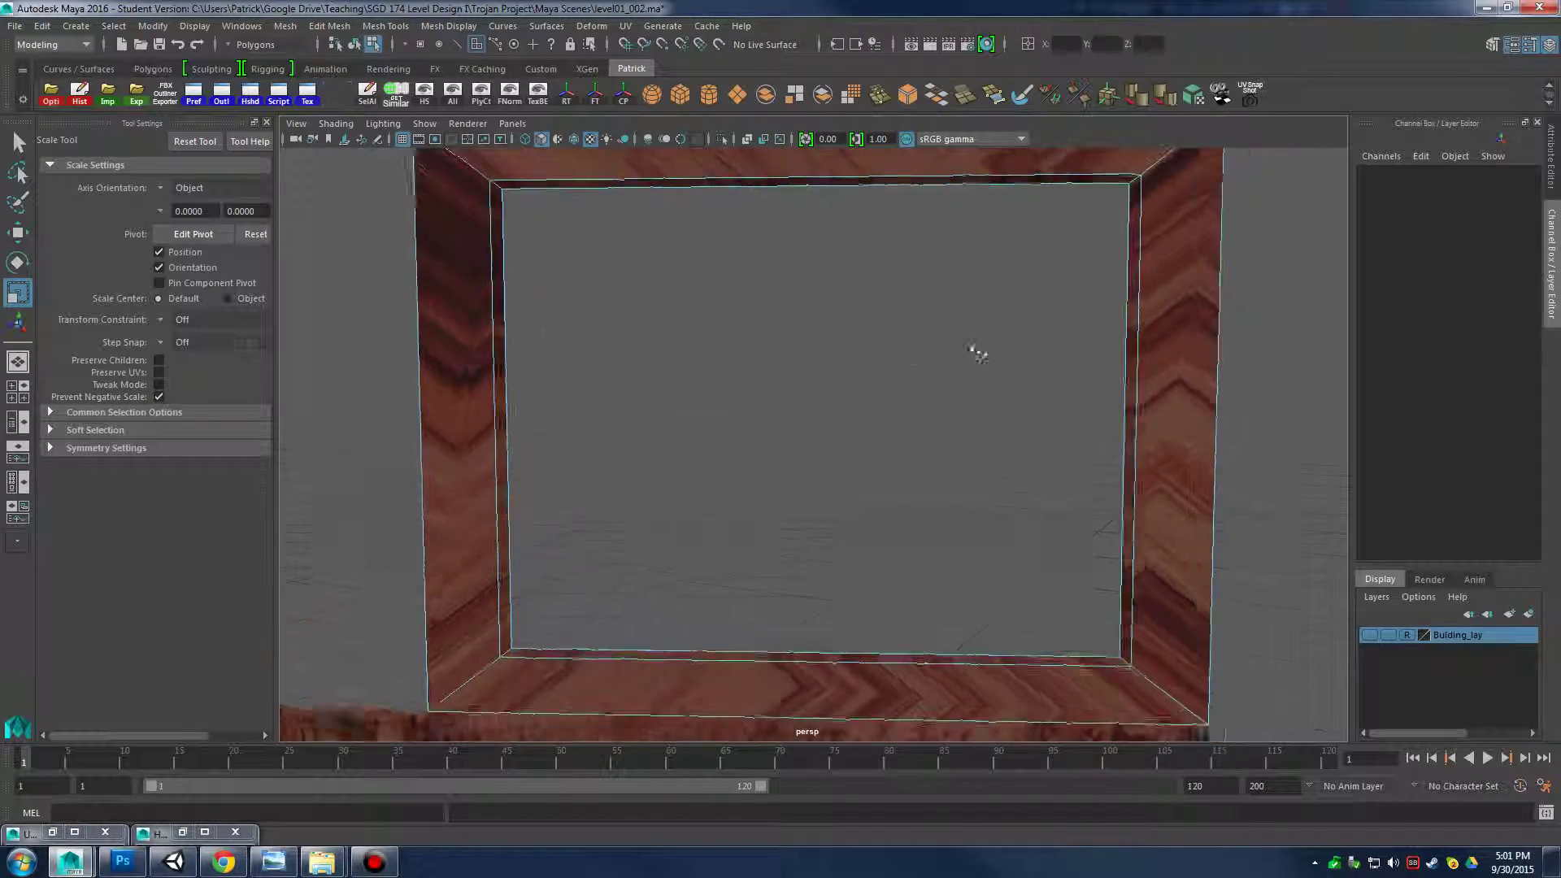
alt+right_drag(976, 349, 851, 345)
right_drag(999, 311, 1074, 272)
click(1202, 289)
alt+right_drag(1228, 304, 891, 346)
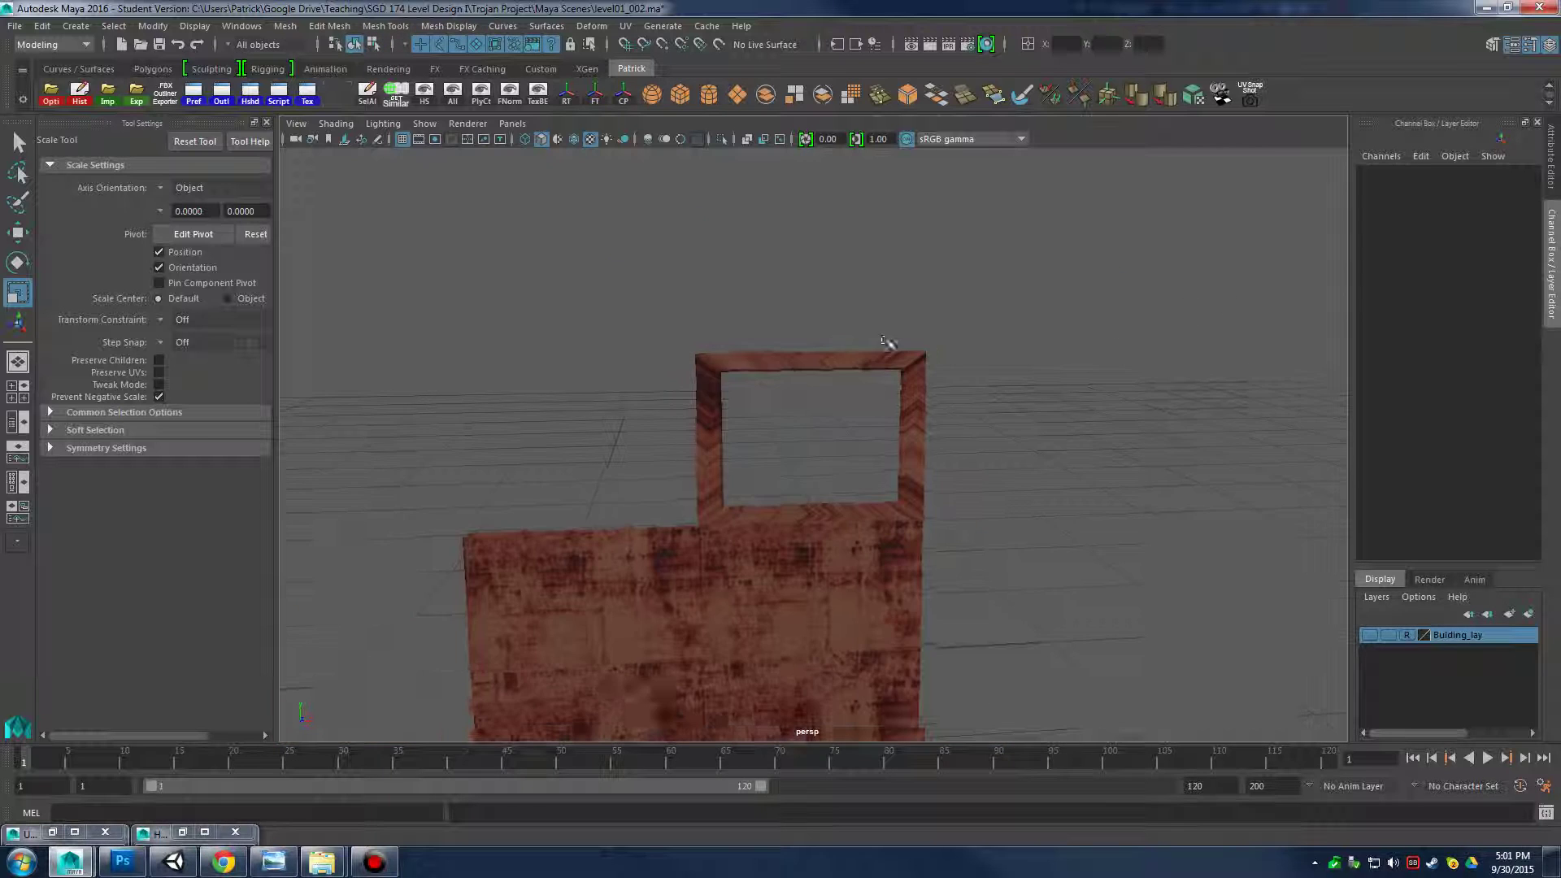
Delete the four solid wall planes below the window frame
alt+drag(991, 347, 902, 474)
click(902, 461)
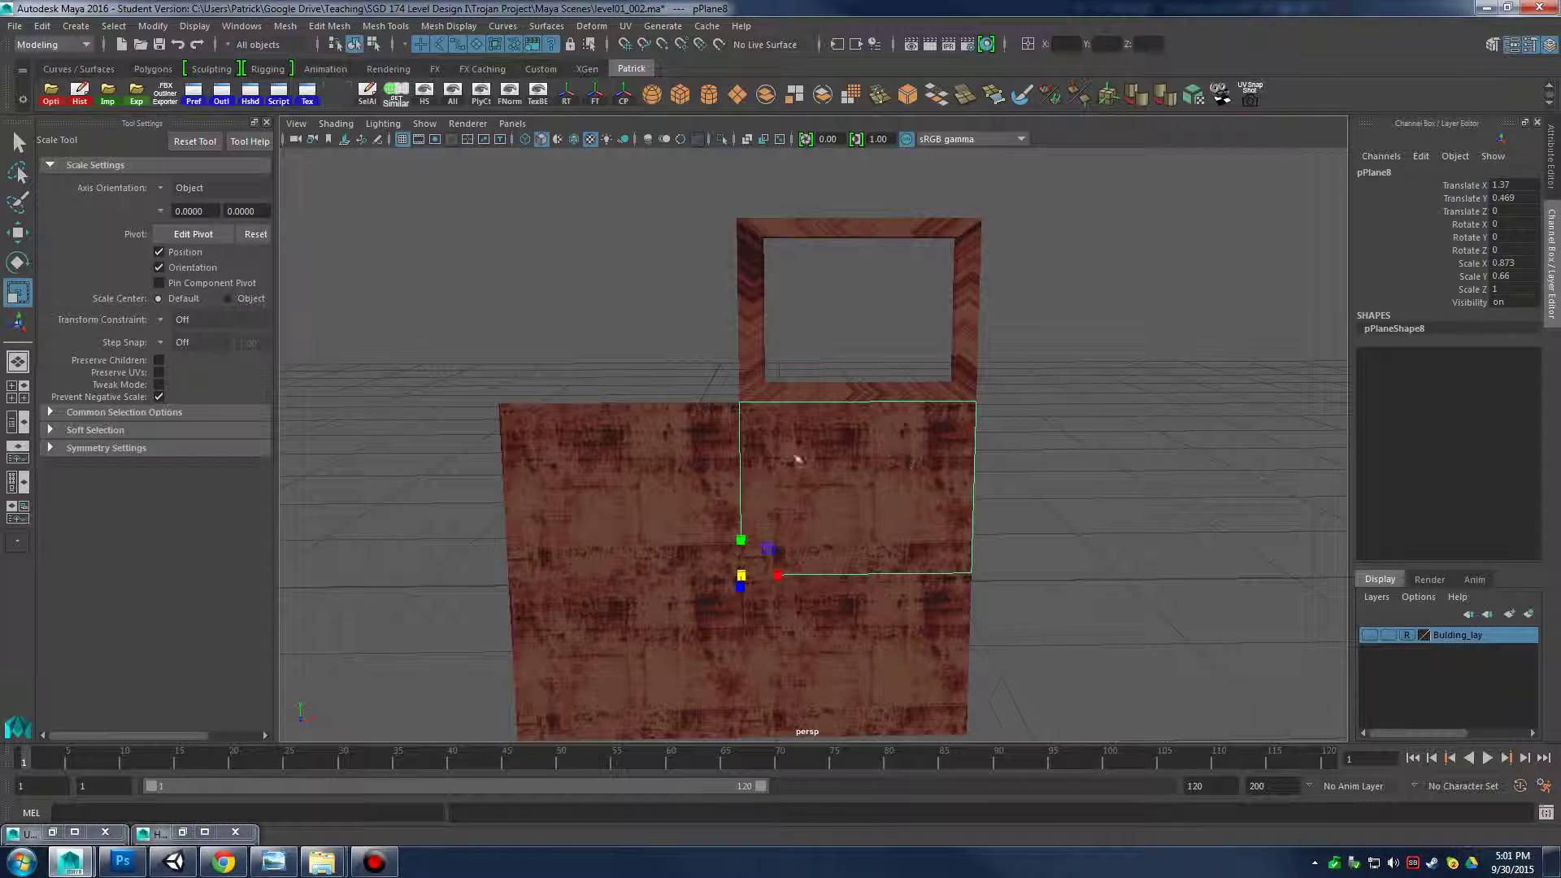
key(Delete)
click(680, 512)
key(Delete)
click(781, 620)
key(Delete)
click(687, 630)
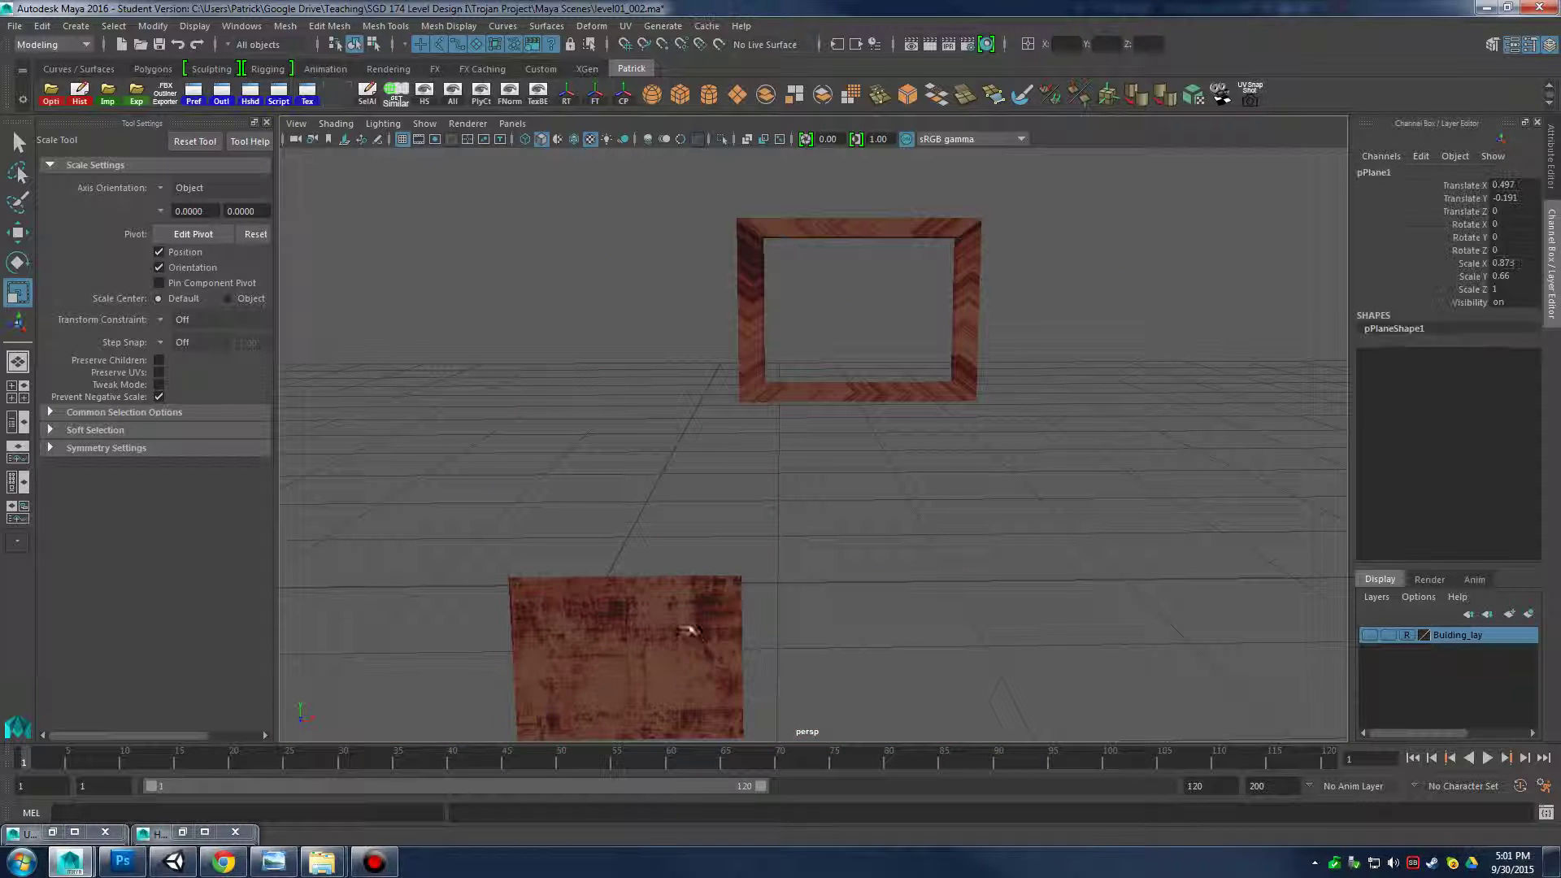
key(Delete)
Select the window frame and apply a camera-based UV projection to it from the front view
click(757, 374)
key(w)
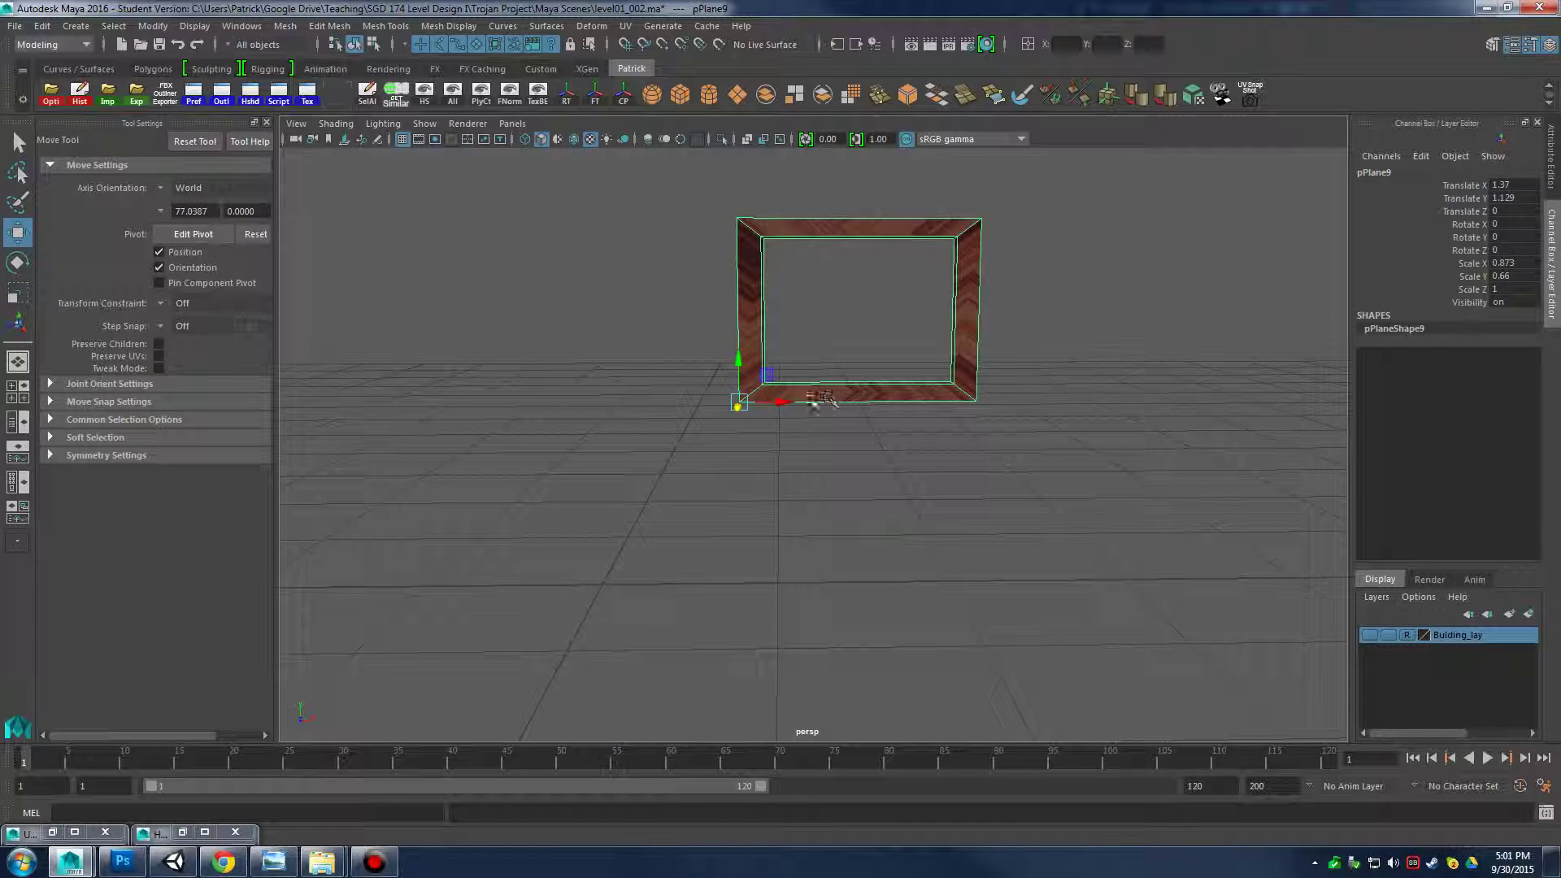
alt+drag(823, 399, 808, 460)
key(space)
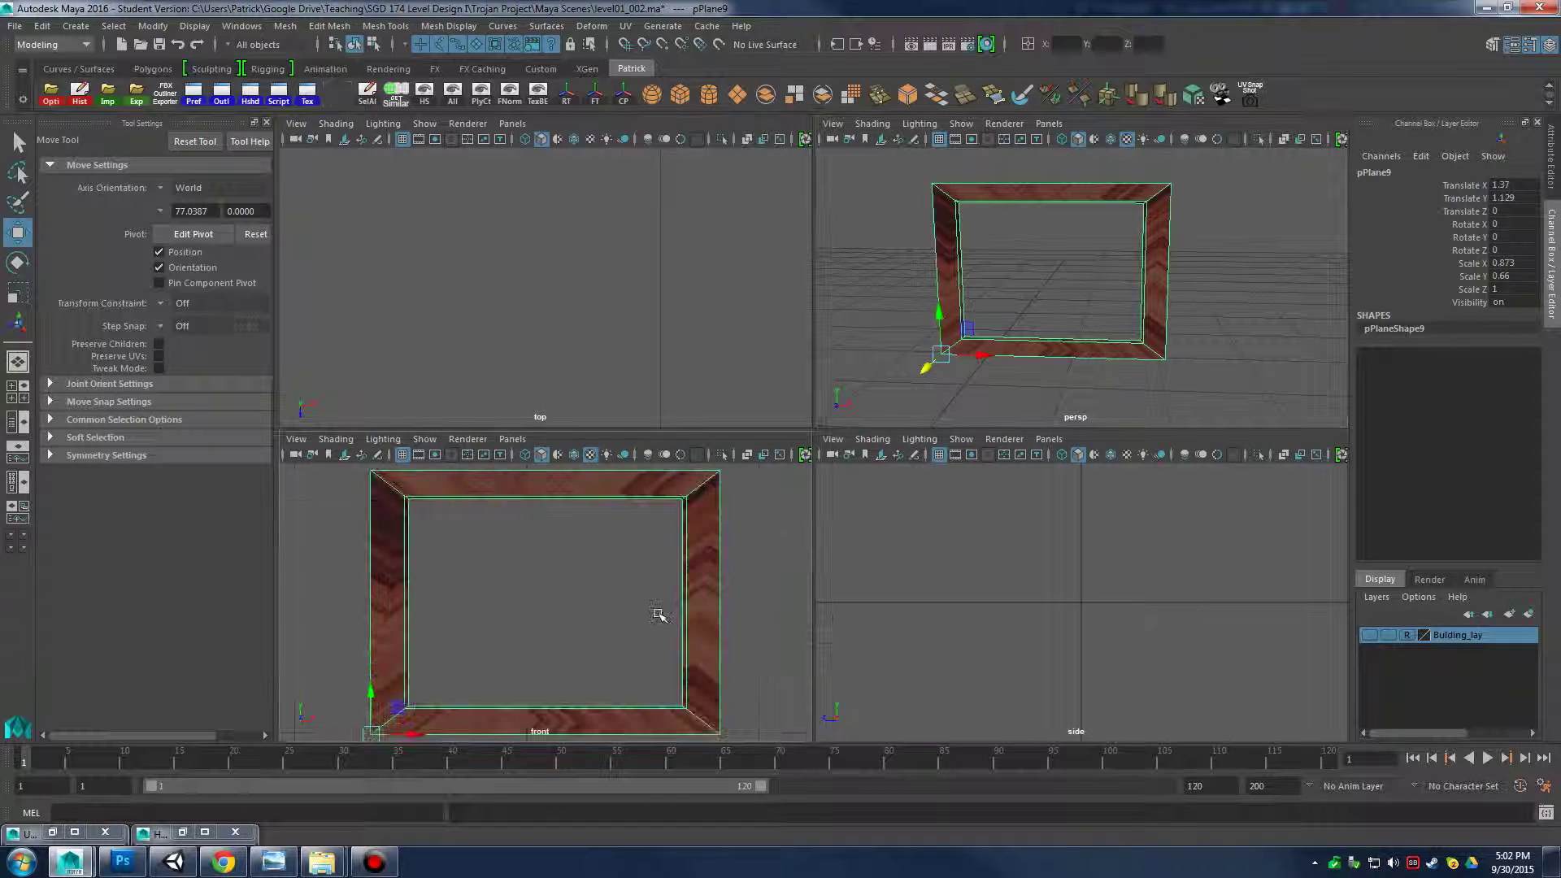
key(space)
mouse_move(756, 550)
alt+middle_down()
mouse_move(757, 565)
mouse_move(744, 552)
alt+middle_up()
alt+right_drag(920, 538, 820, 422)
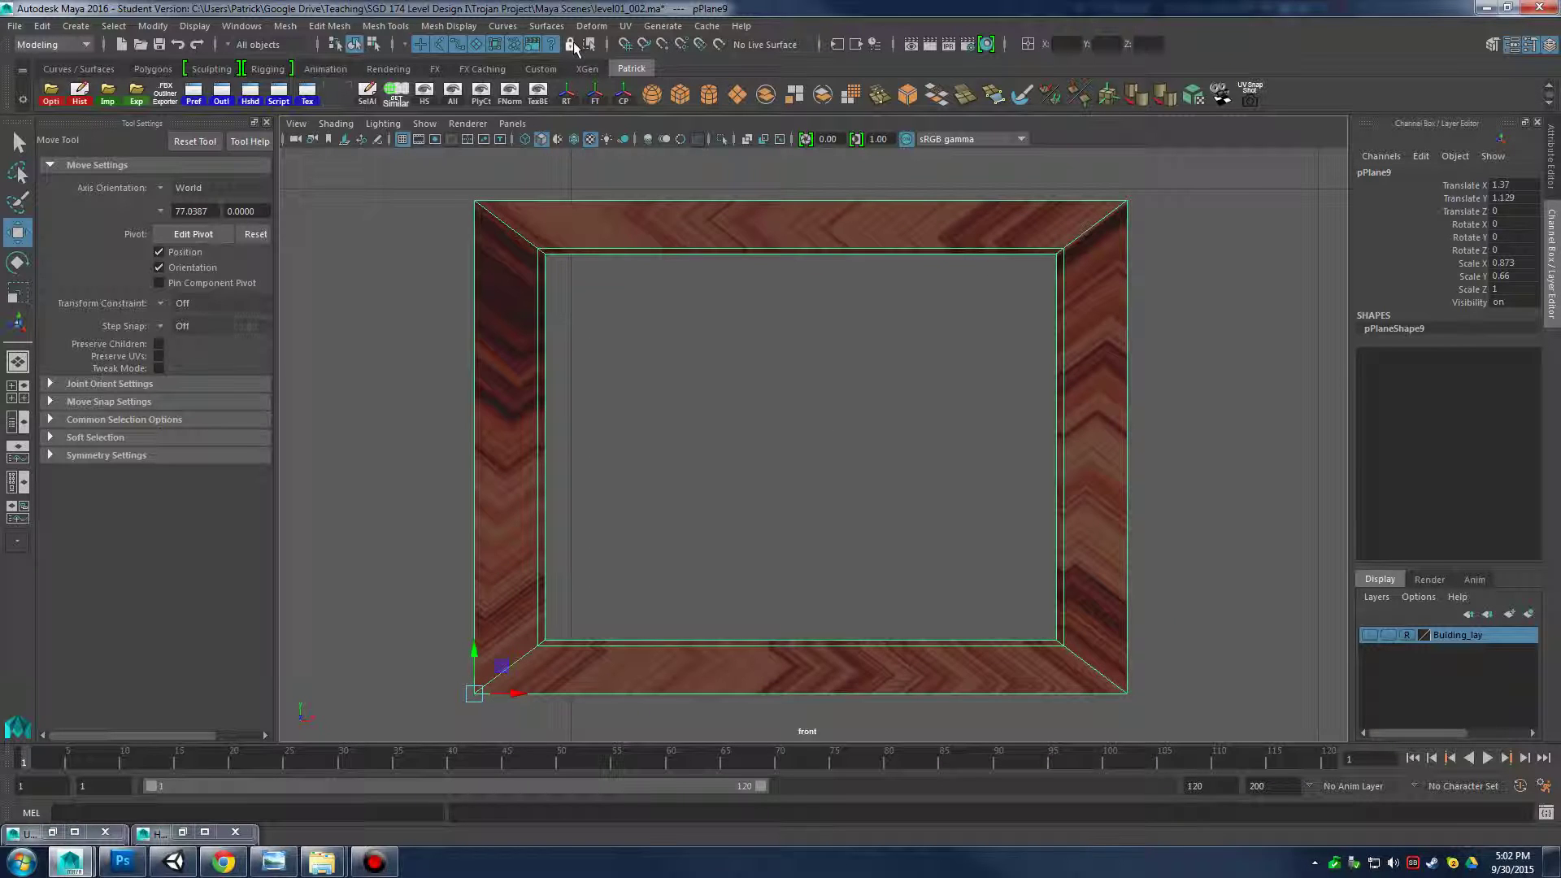
click(547, 25)
mouse_move(625, 25)
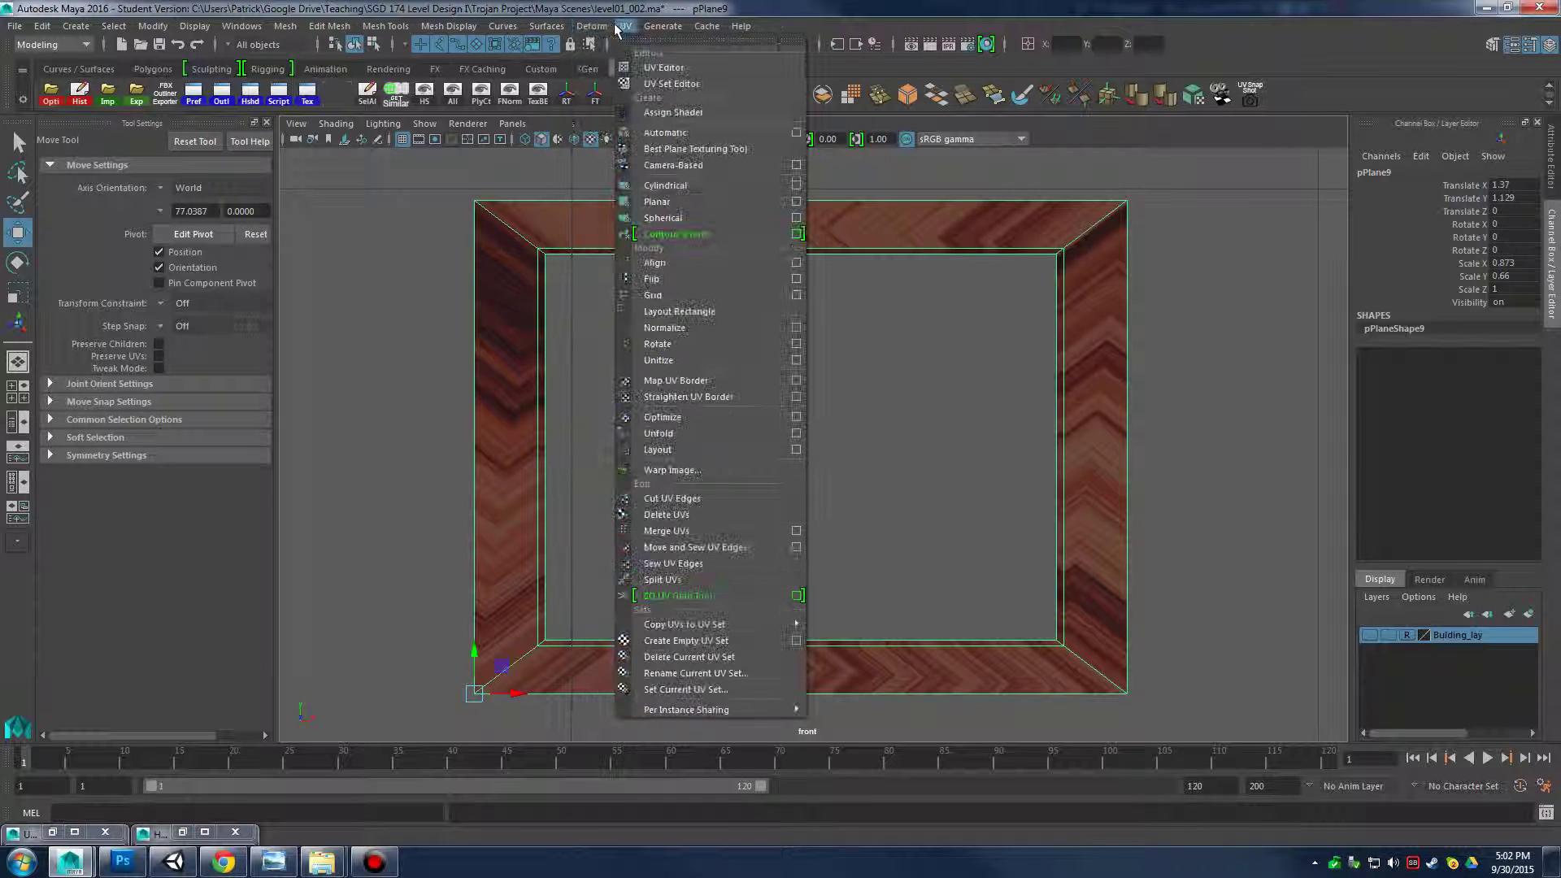
click(693, 165)
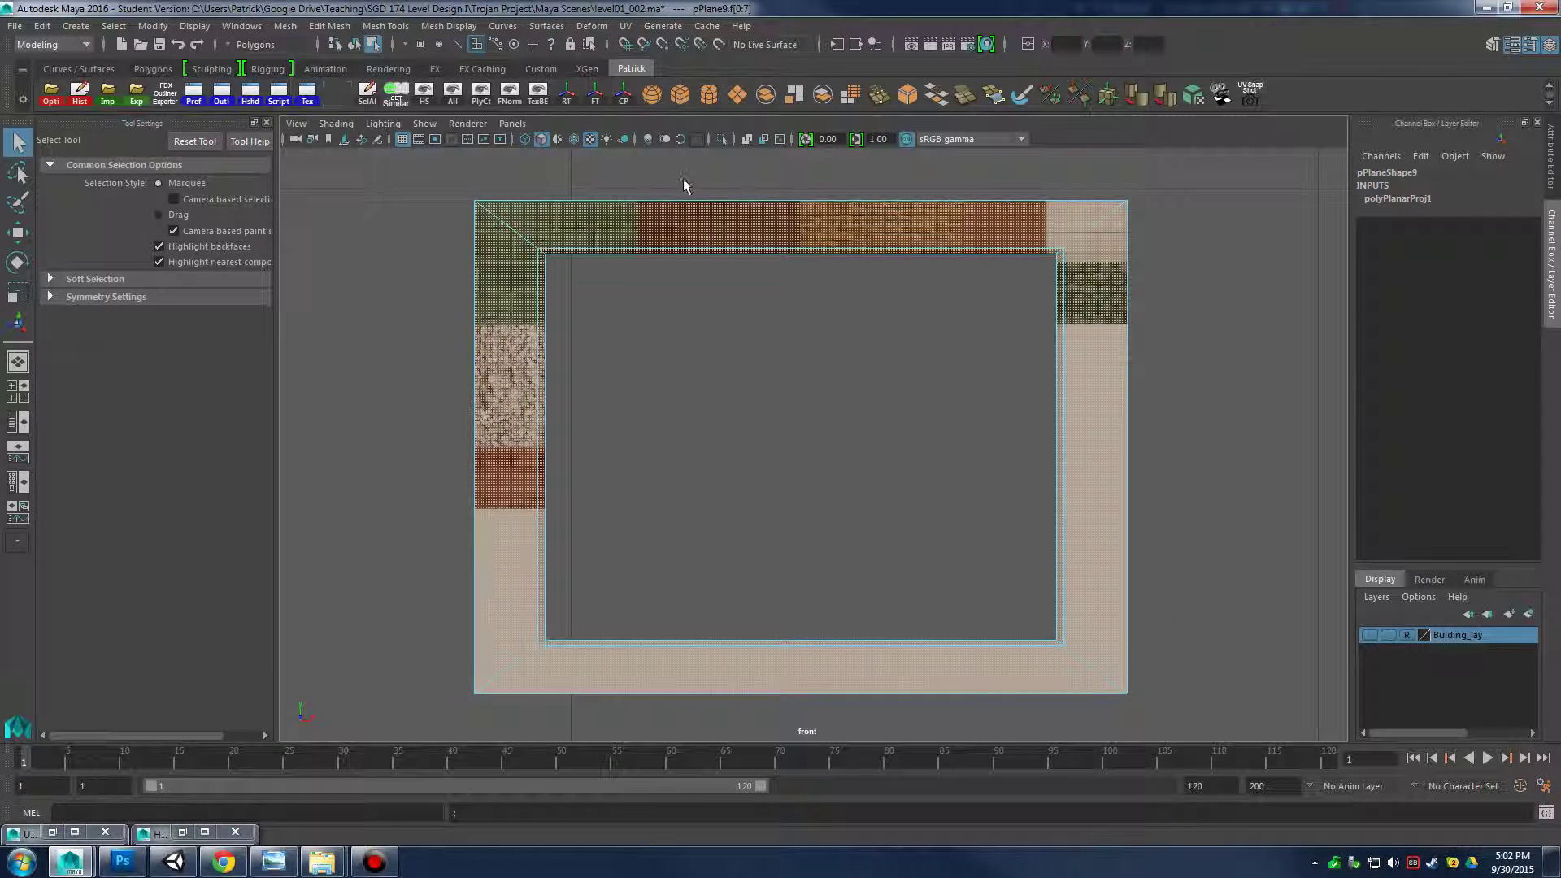
Shrink all of the frame's UVs in the UV Editor and place them over the dark red wall tile
click(52, 831)
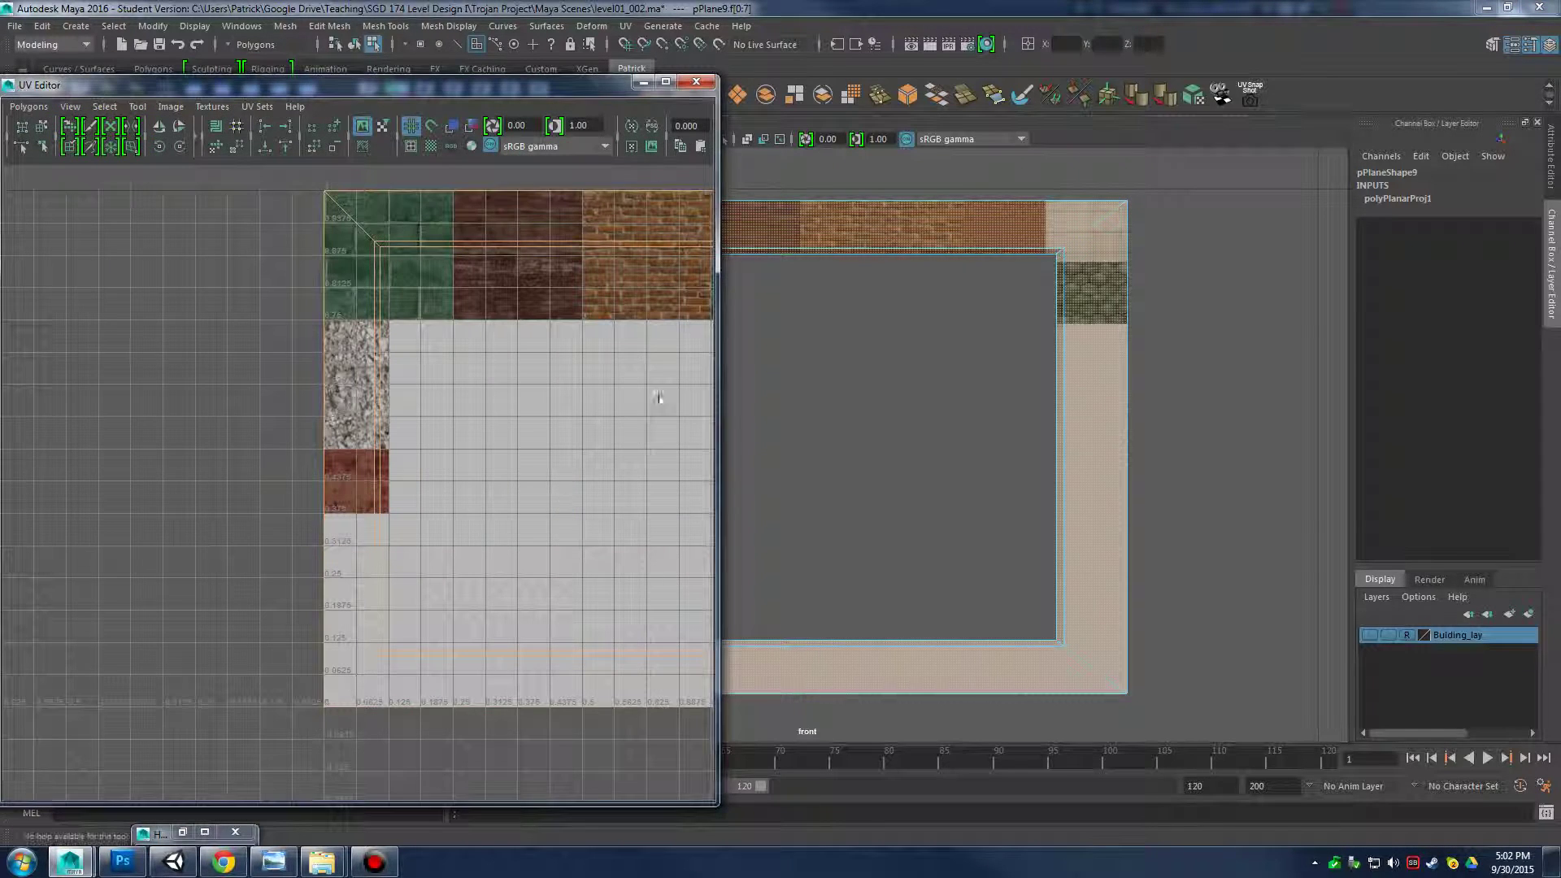
scroll(497, 329, down, 3)
alt+middle_drag(494, 328, 426, 320)
right_drag(446, 314, 507, 314)
drag(693, 805, 693, 805)
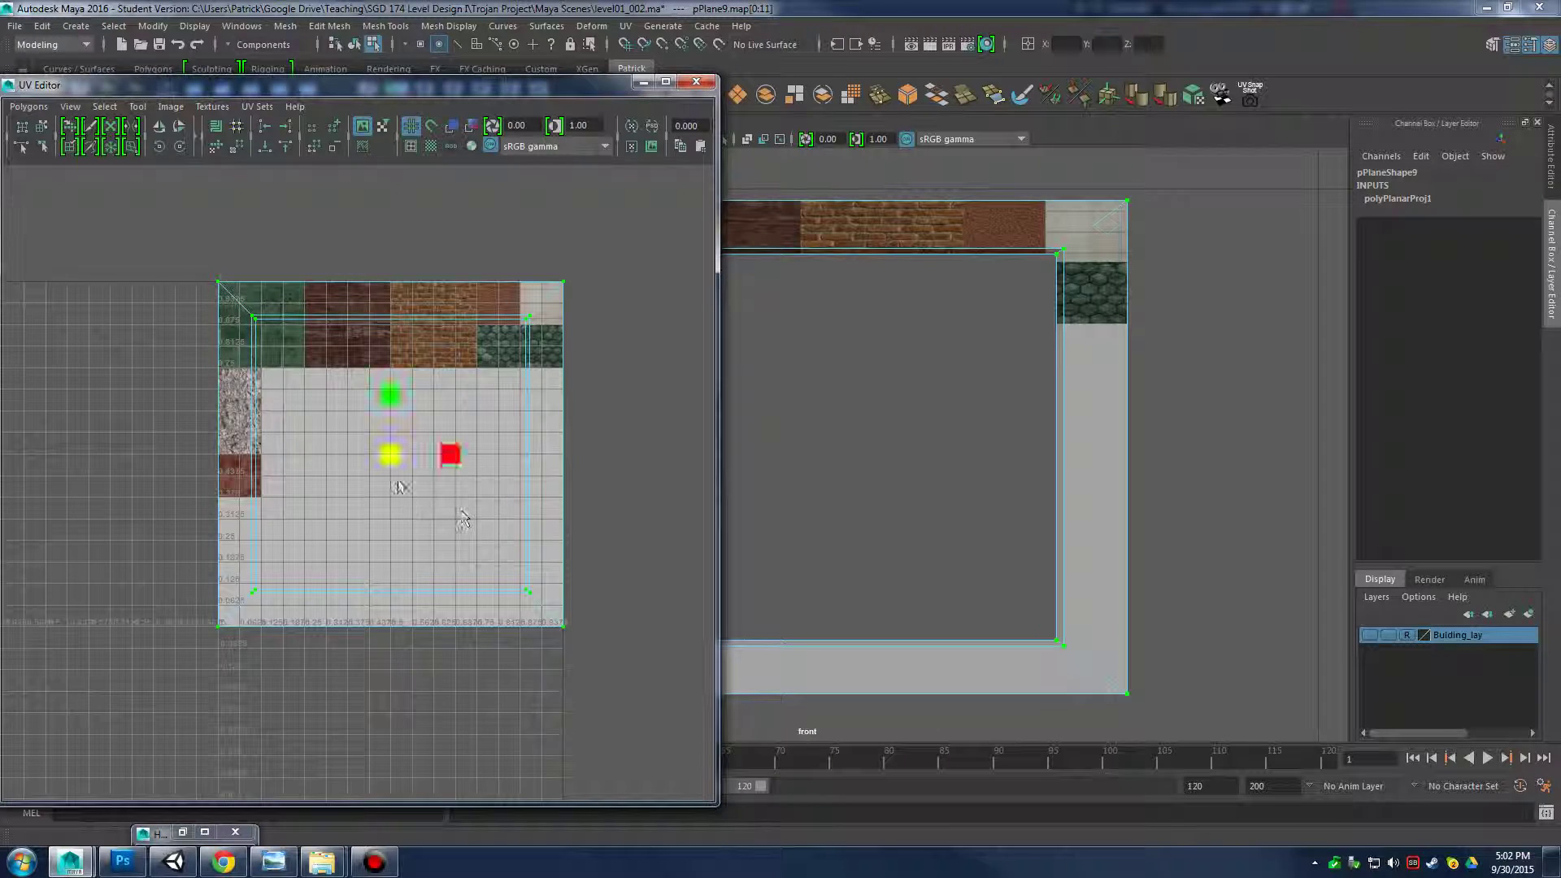
drag(391, 458, 350, 459)
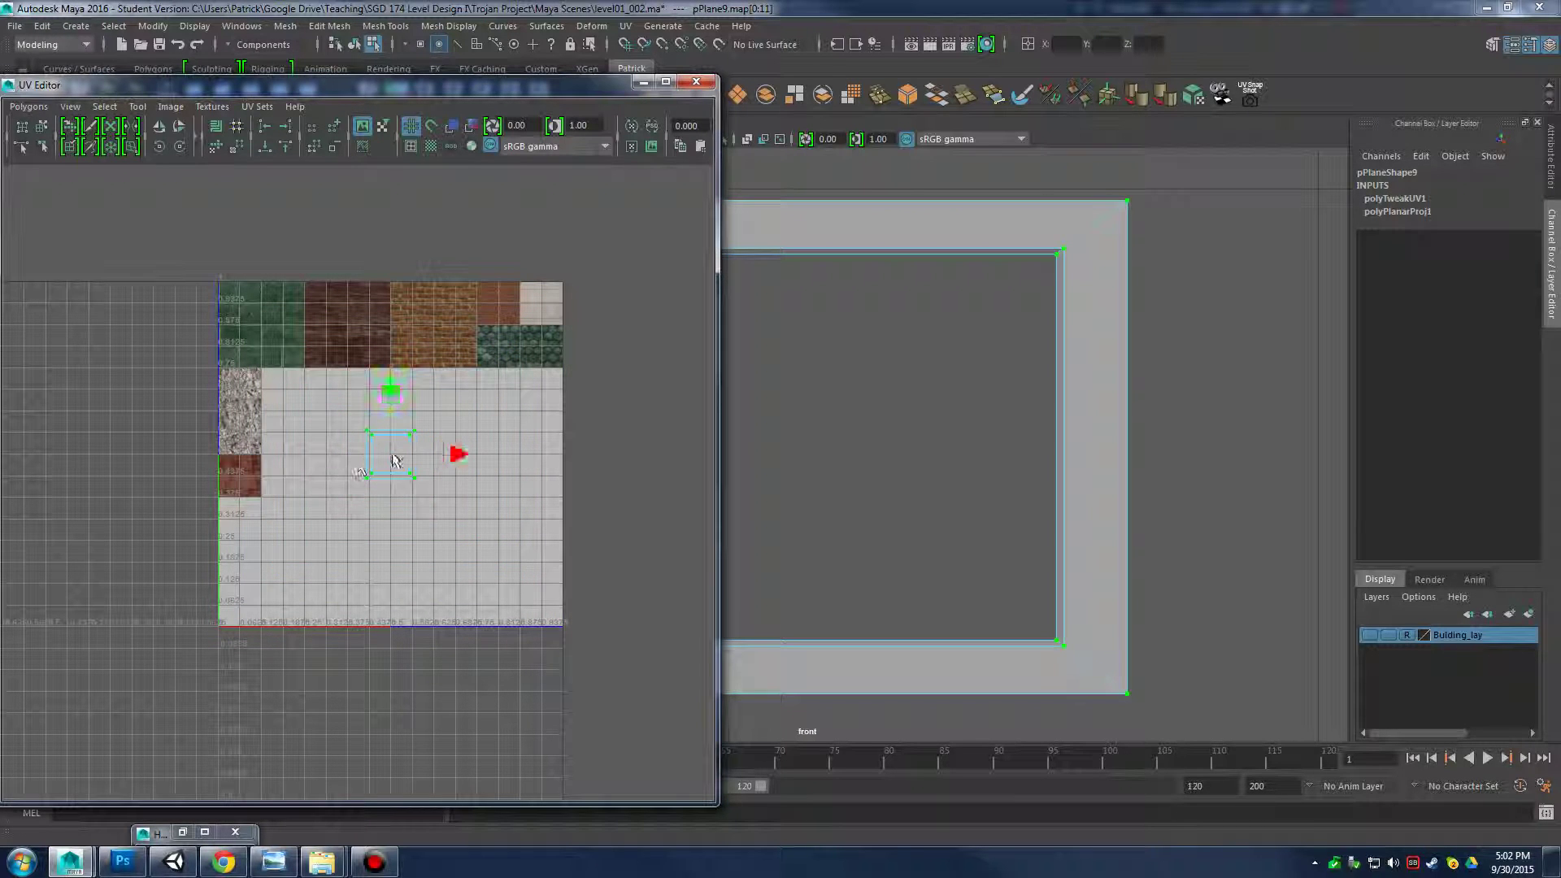
middle_drag(392, 461, 241, 482)
key(f)
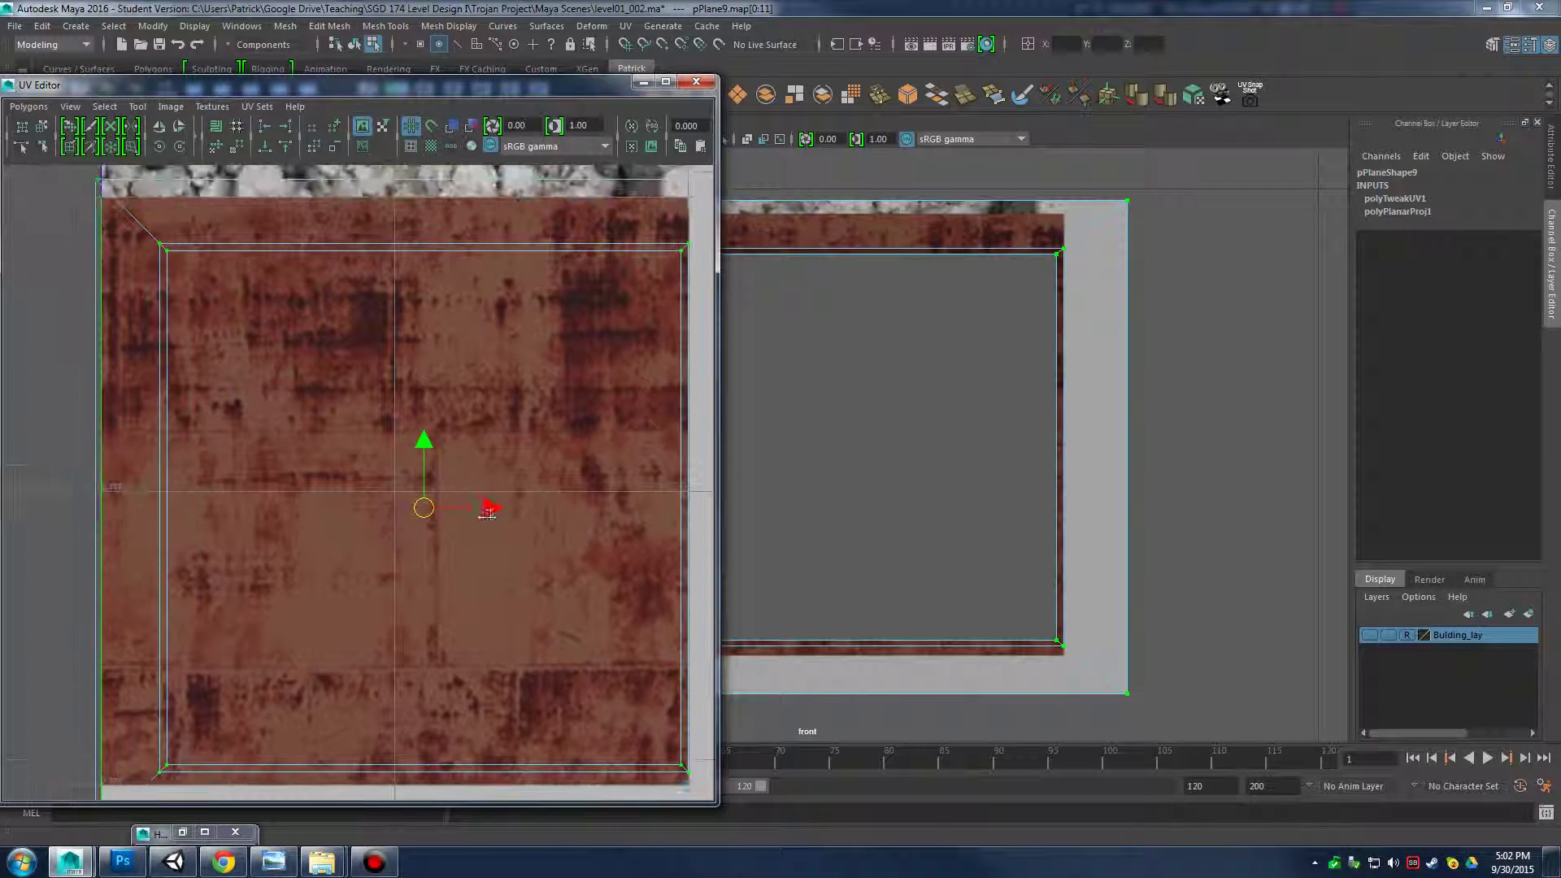
Centre the frame's UVs on the dark red tile and scale them to fit just inside its edges
scroll(398, 496, down, 2)
middle_drag(417, 502, 413, 506)
mouse_move(415, 504)
mouse_down()
mouse_move(387, 499)
mouse_move(406, 494)
mouse_up()
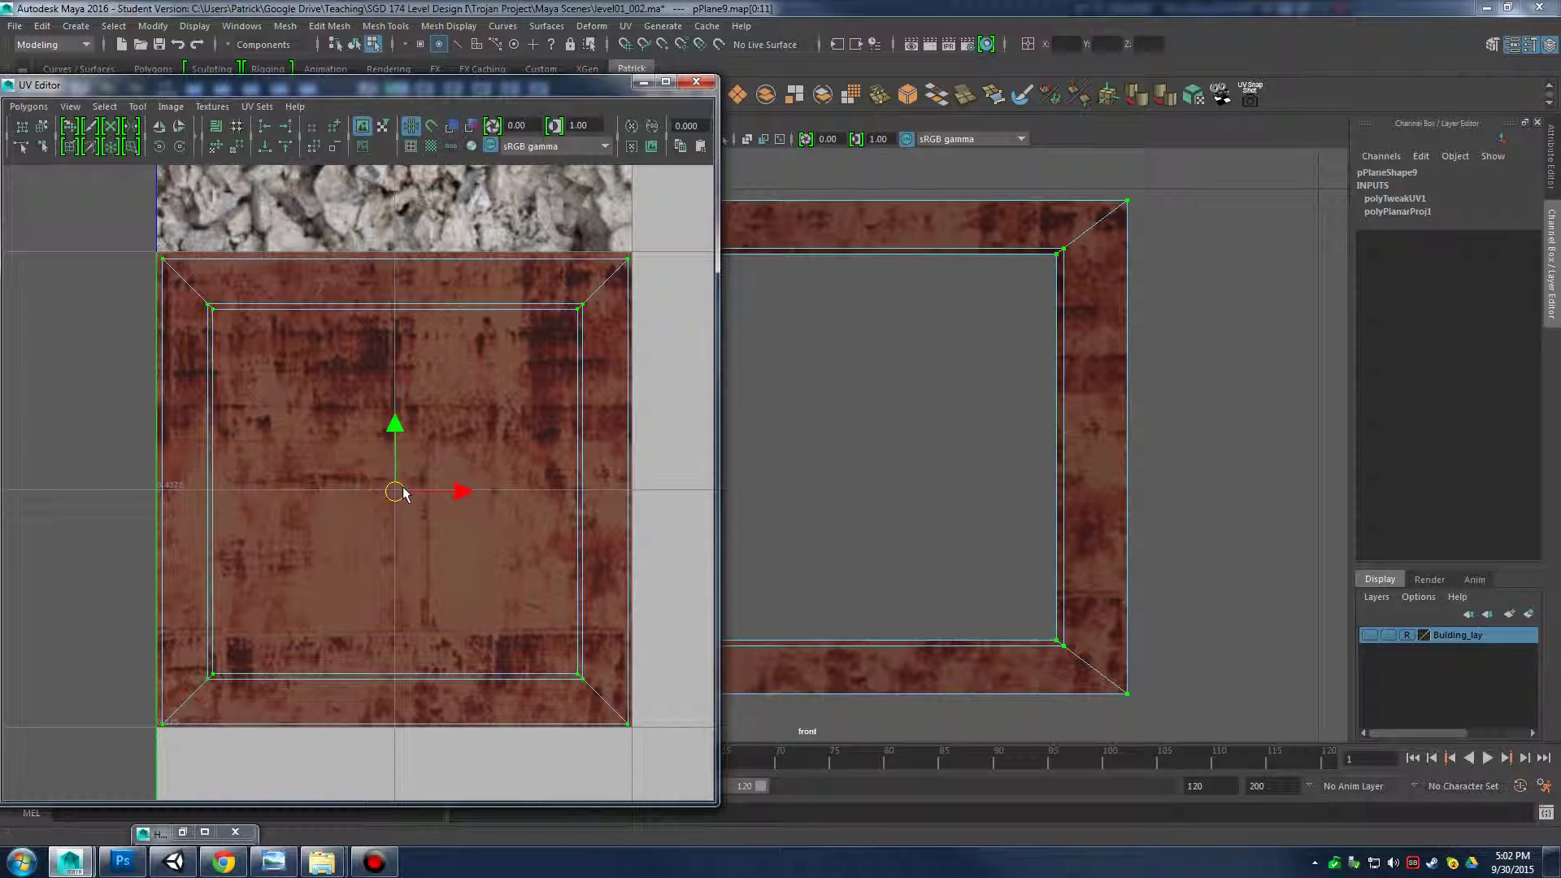
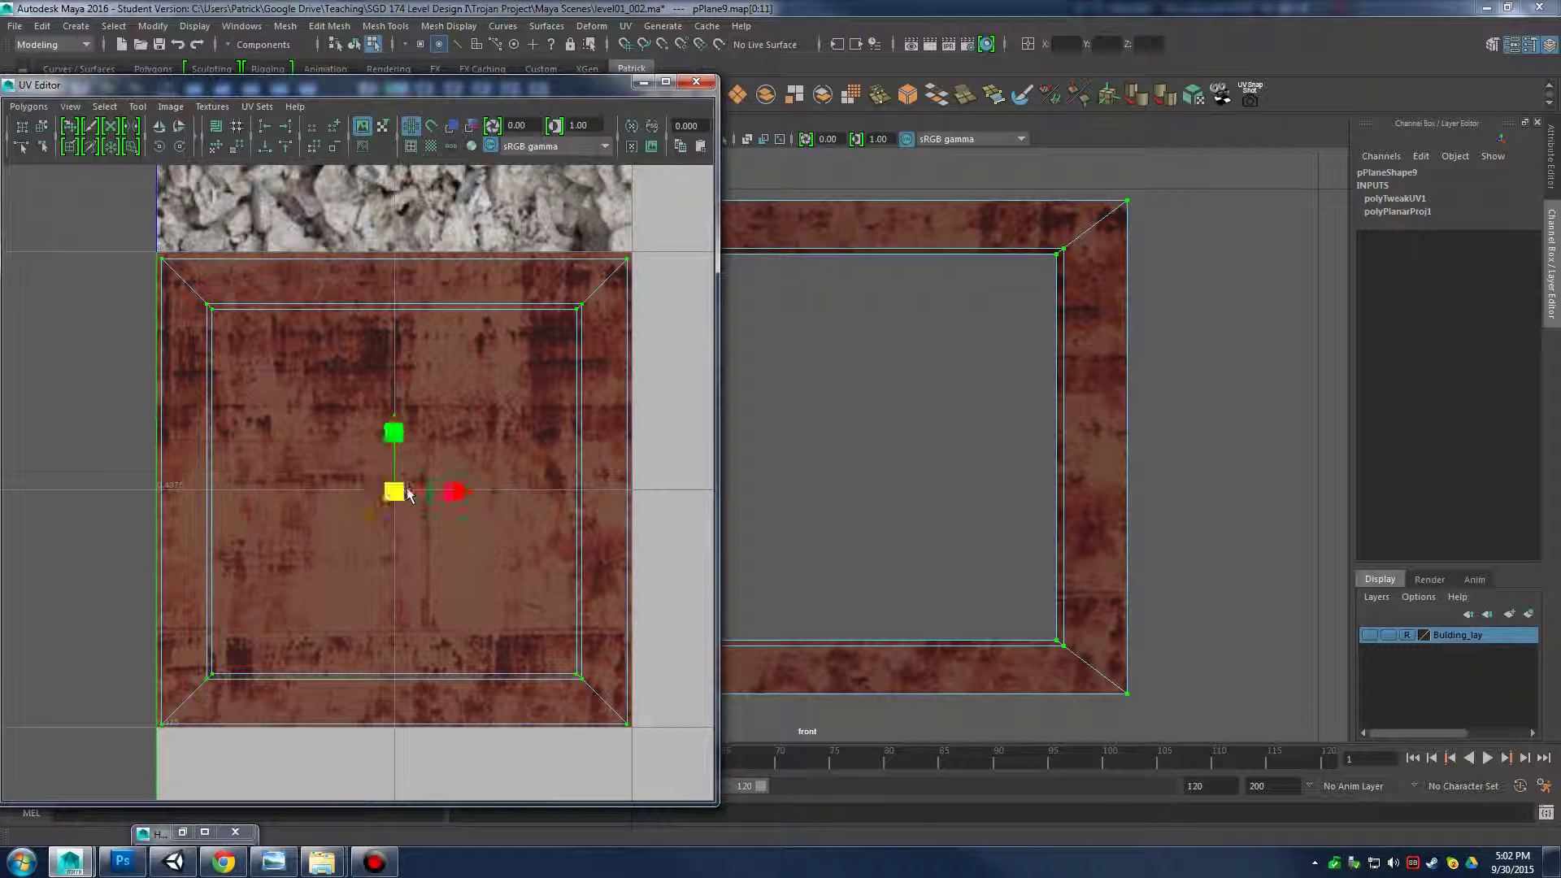
drag(395, 492, 394, 493)
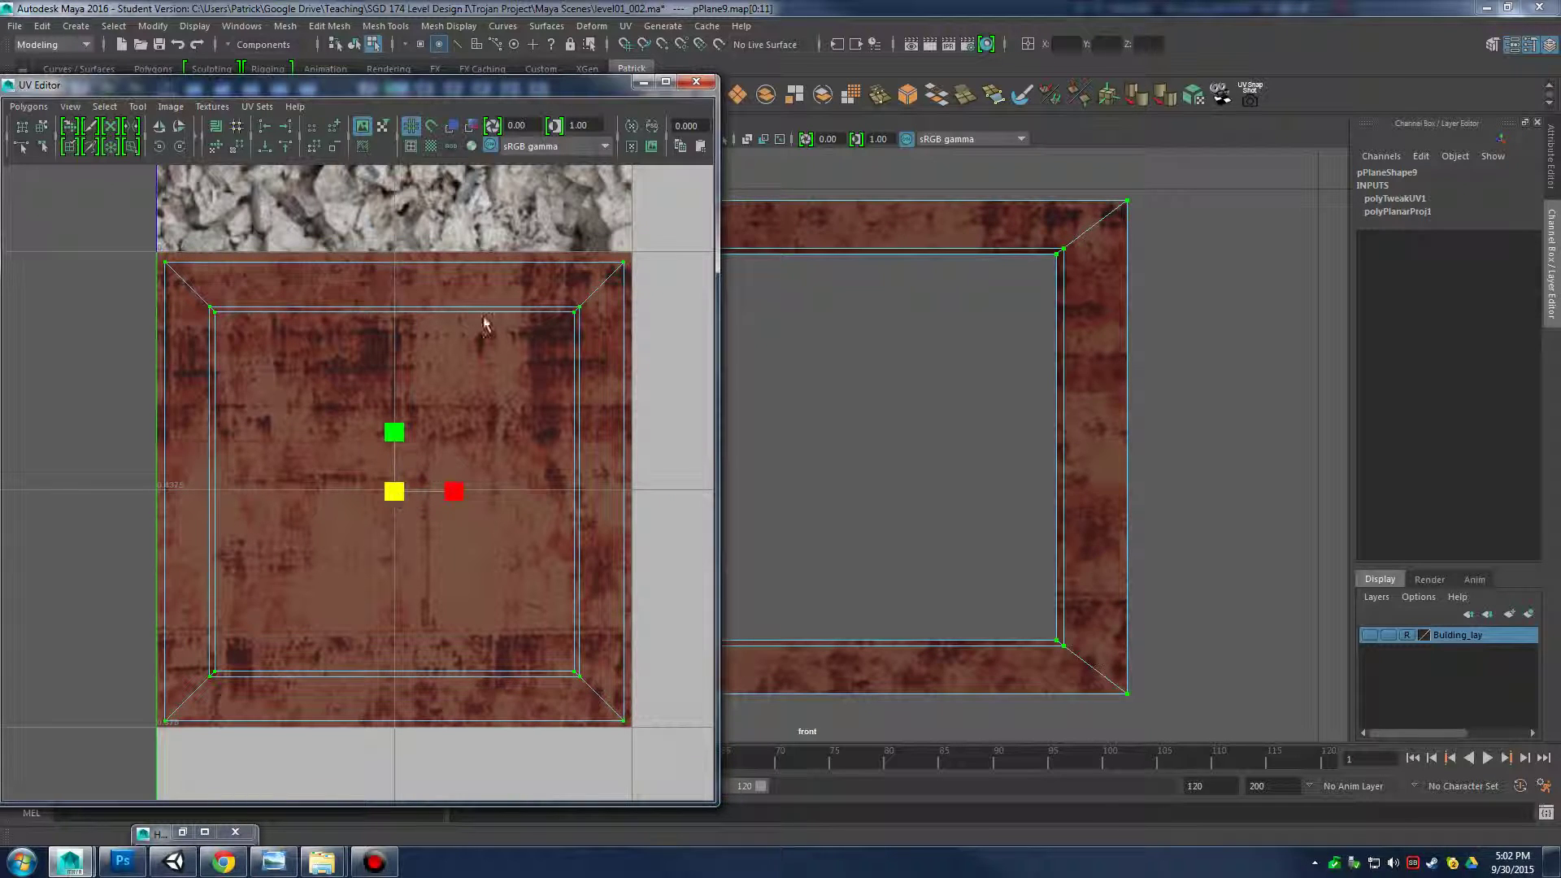
Select the frame as an object, switch back to the perspective view, and put the UV Editor away
right_drag(1090, 237, 1166, 213)
click(1241, 293)
key(a)
scroll(1057, 406, up, 2)
alt+click(994, 459)
click(994, 459)
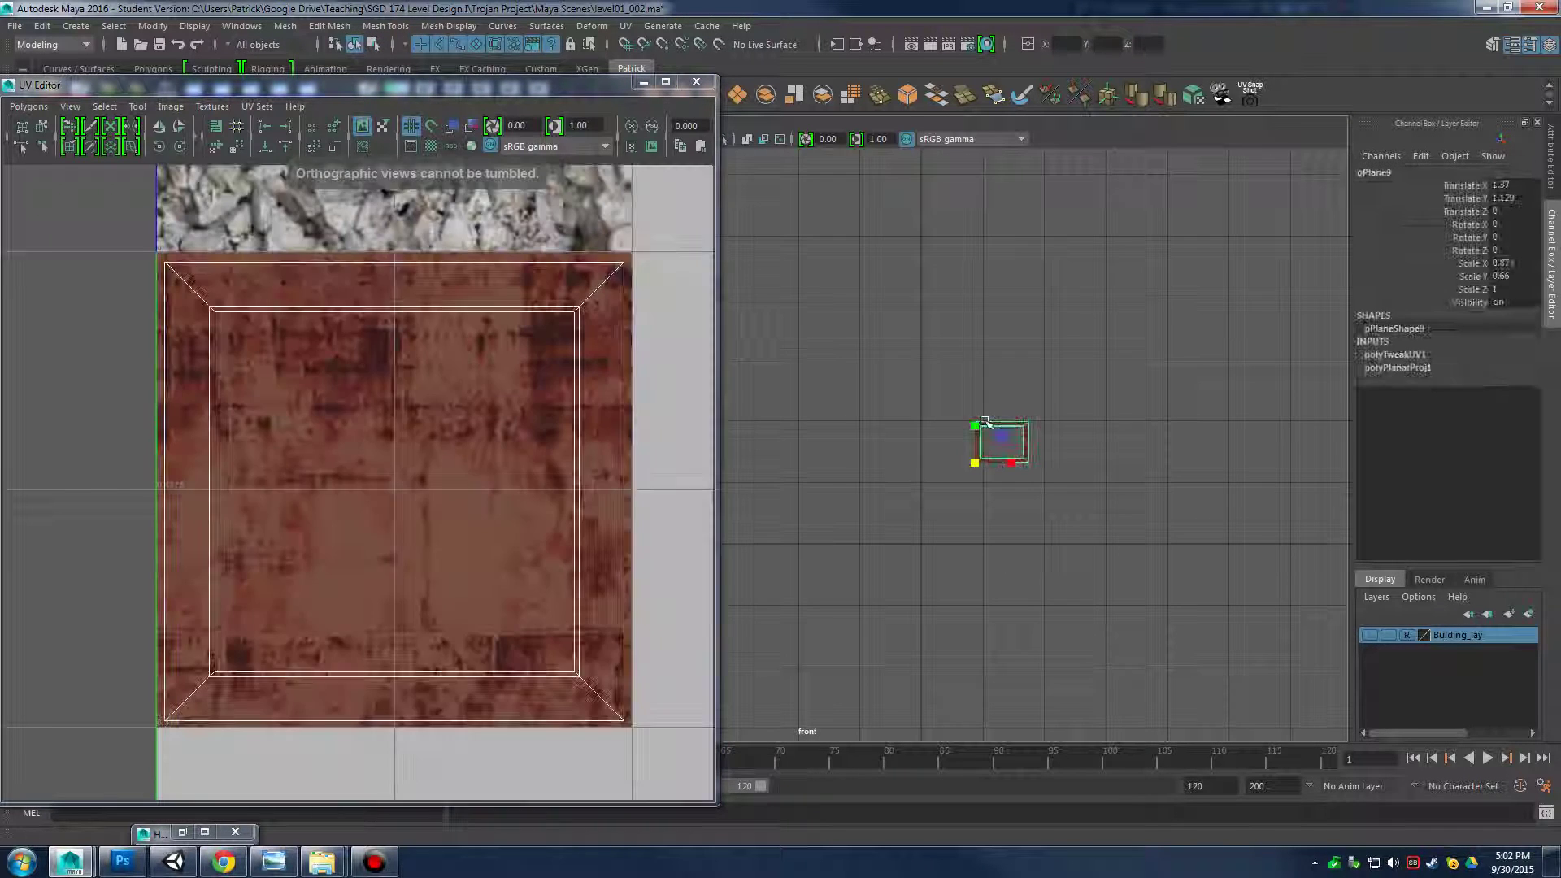
key(space)
key(space)
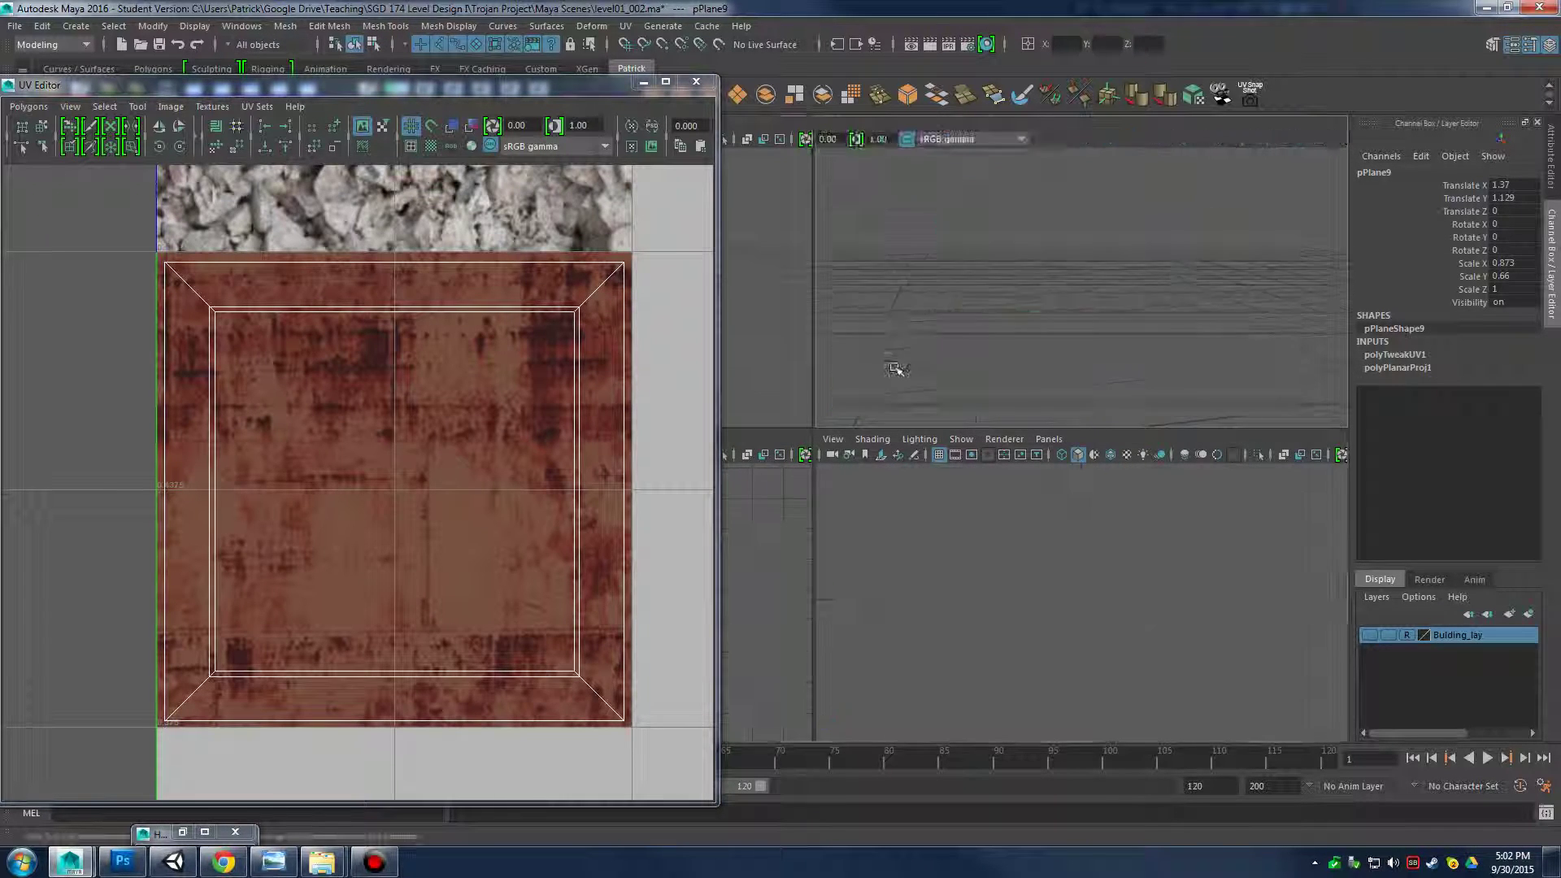
scroll(980, 443, up, 2)
alt+middle_drag(983, 446, 1071, 374)
click(643, 82)
alt+drag(710, 411, 774, 474)
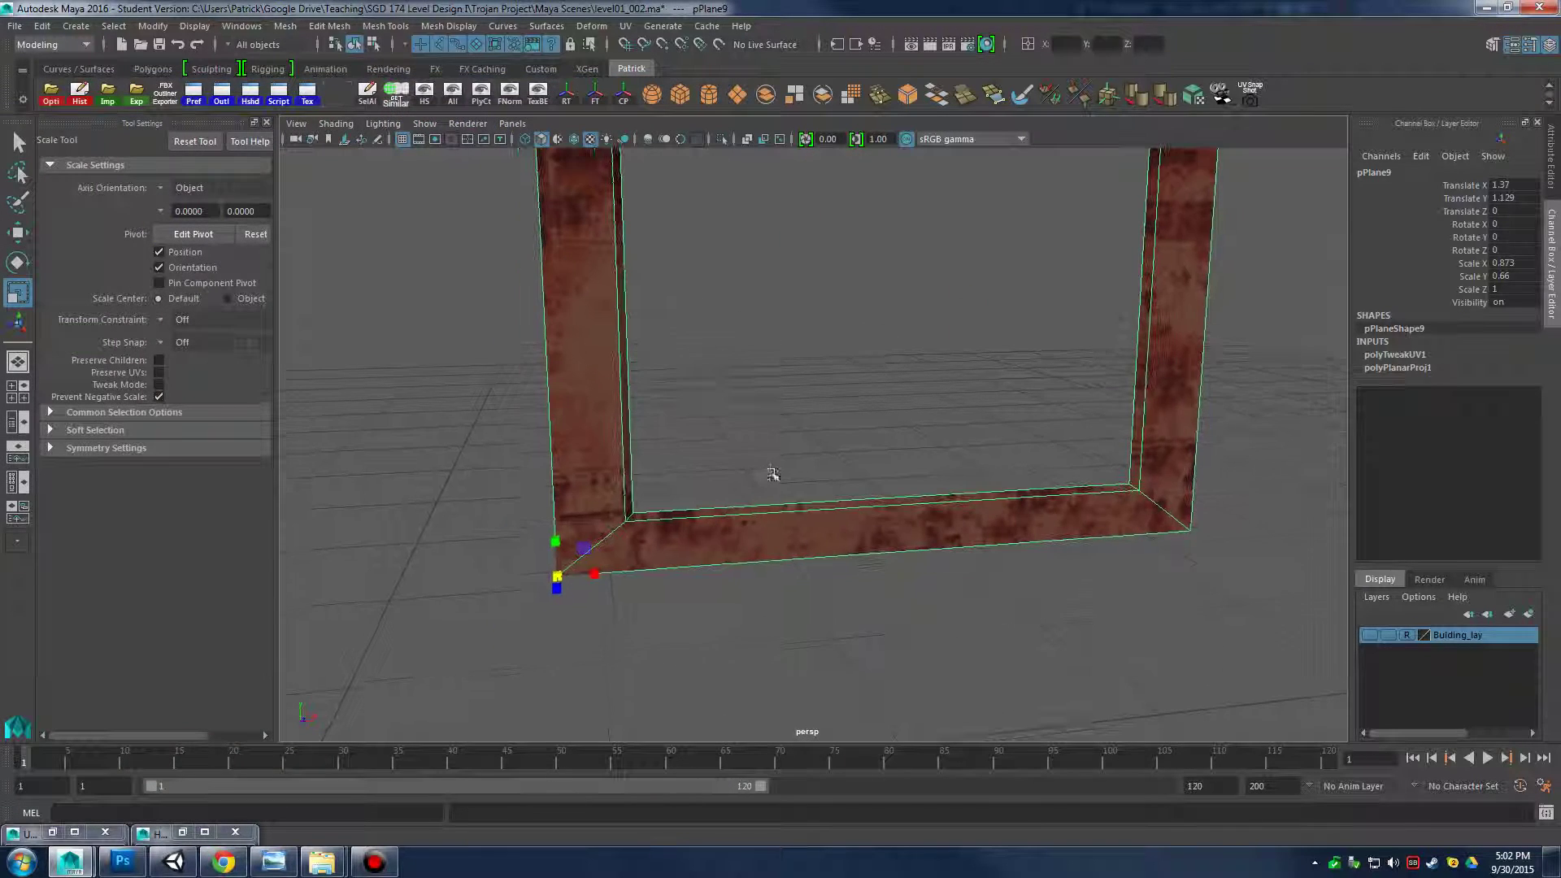
Duplicate the window frame twice and stack the copies vertically, each snapped to the top edge of the one below
alt+right_drag(771, 485, 645, 464)
alt+drag(645, 464, 743, 481)
alt+right_drag(742, 481, 892, 517)
key(ctrl+d)
key(w)
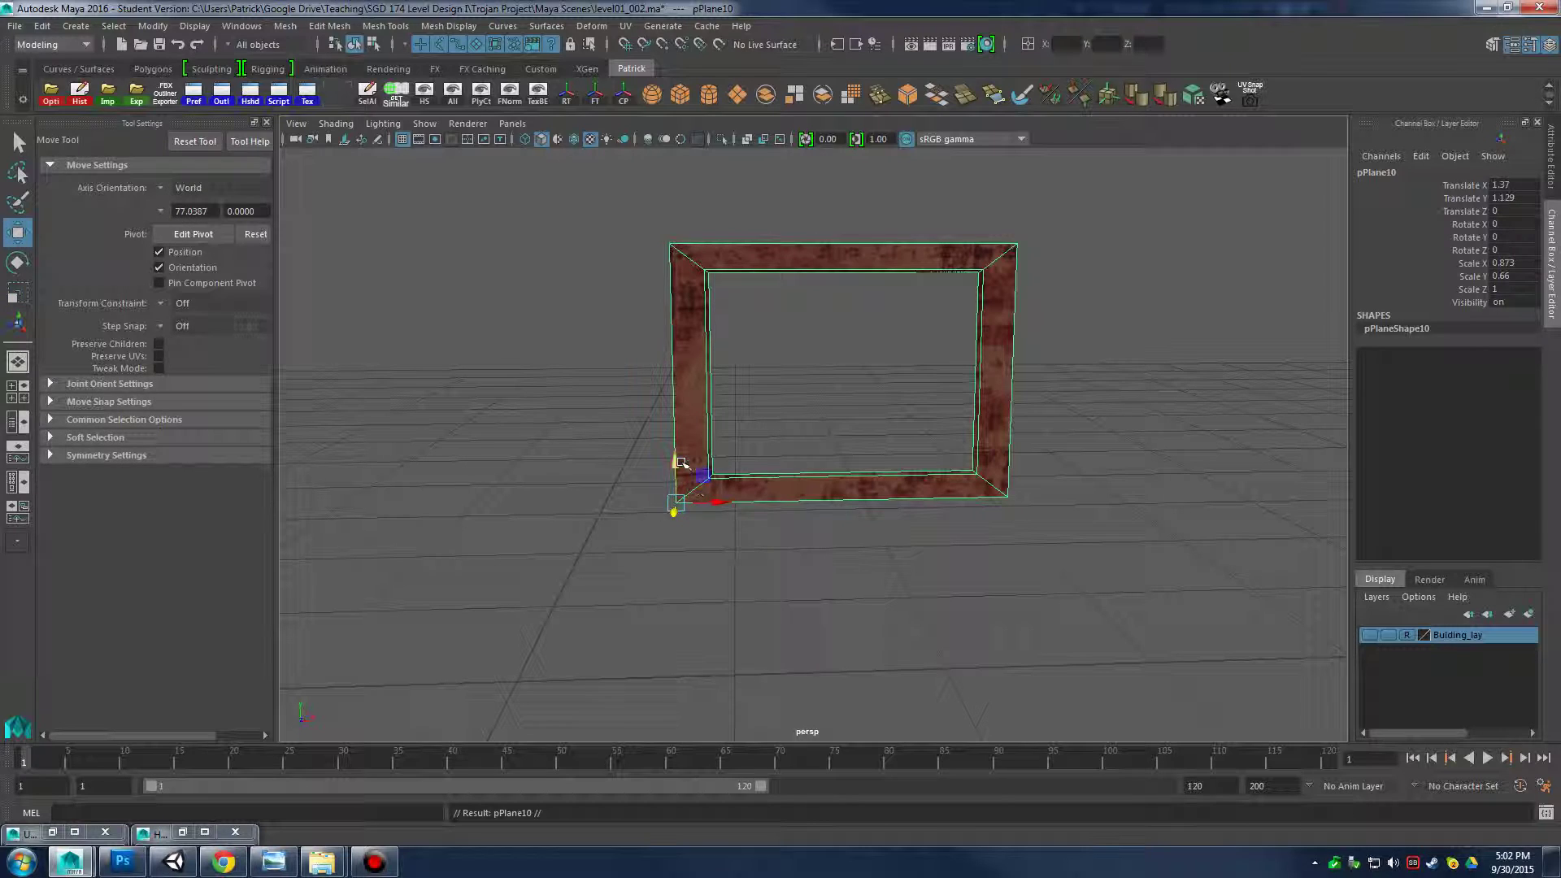
drag(683, 433, 676, 242)
alt+middle_drag(735, 228, 841, 559)
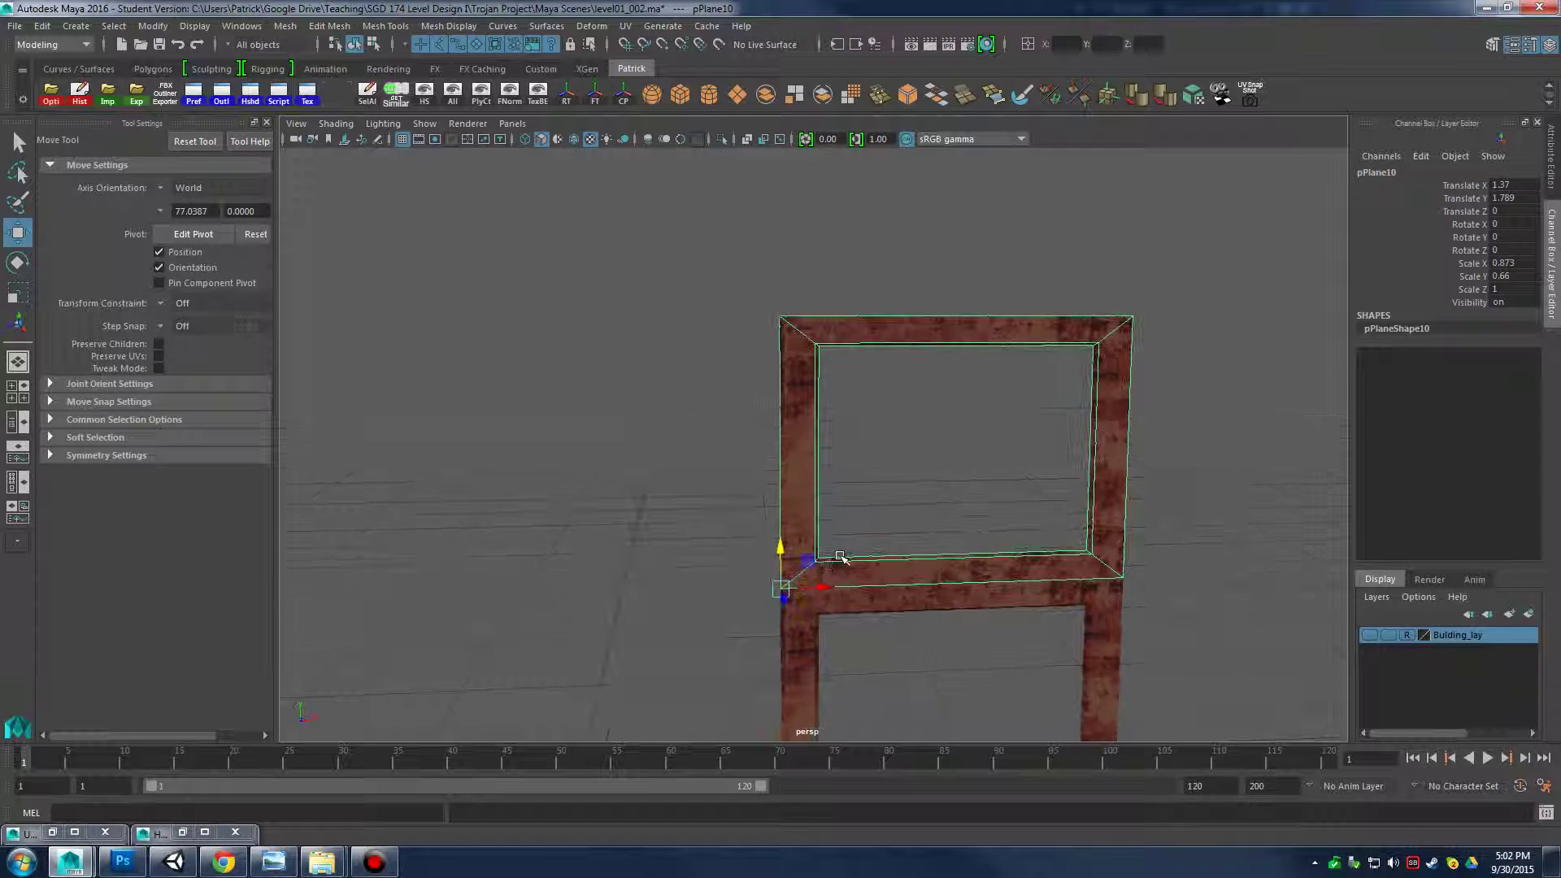
drag(786, 559, 784, 294)
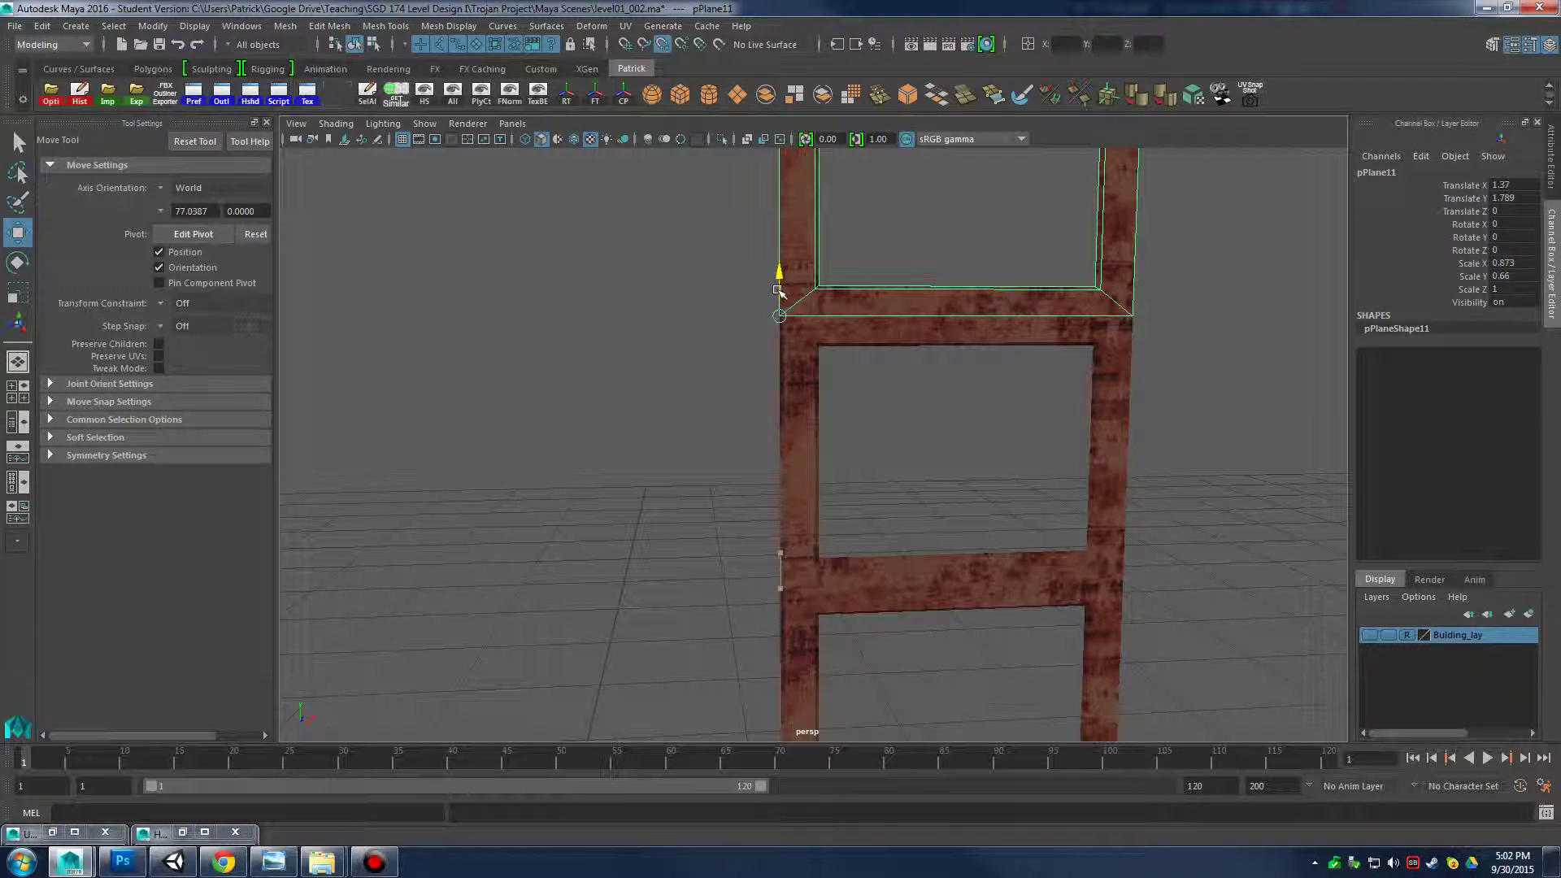
Deselect the frames and examine how the texture meets at the joints between the stacked copies
click(960, 472)
alt+right_drag(959, 471, 638, 461)
alt+drag(639, 461, 707, 443)
alt+right_drag(628, 452, 1091, 603)
alt+middle_drag(972, 480, 981, 557)
alt+right_drag(903, 524, 979, 551)
alt+drag(979, 551, 986, 553)
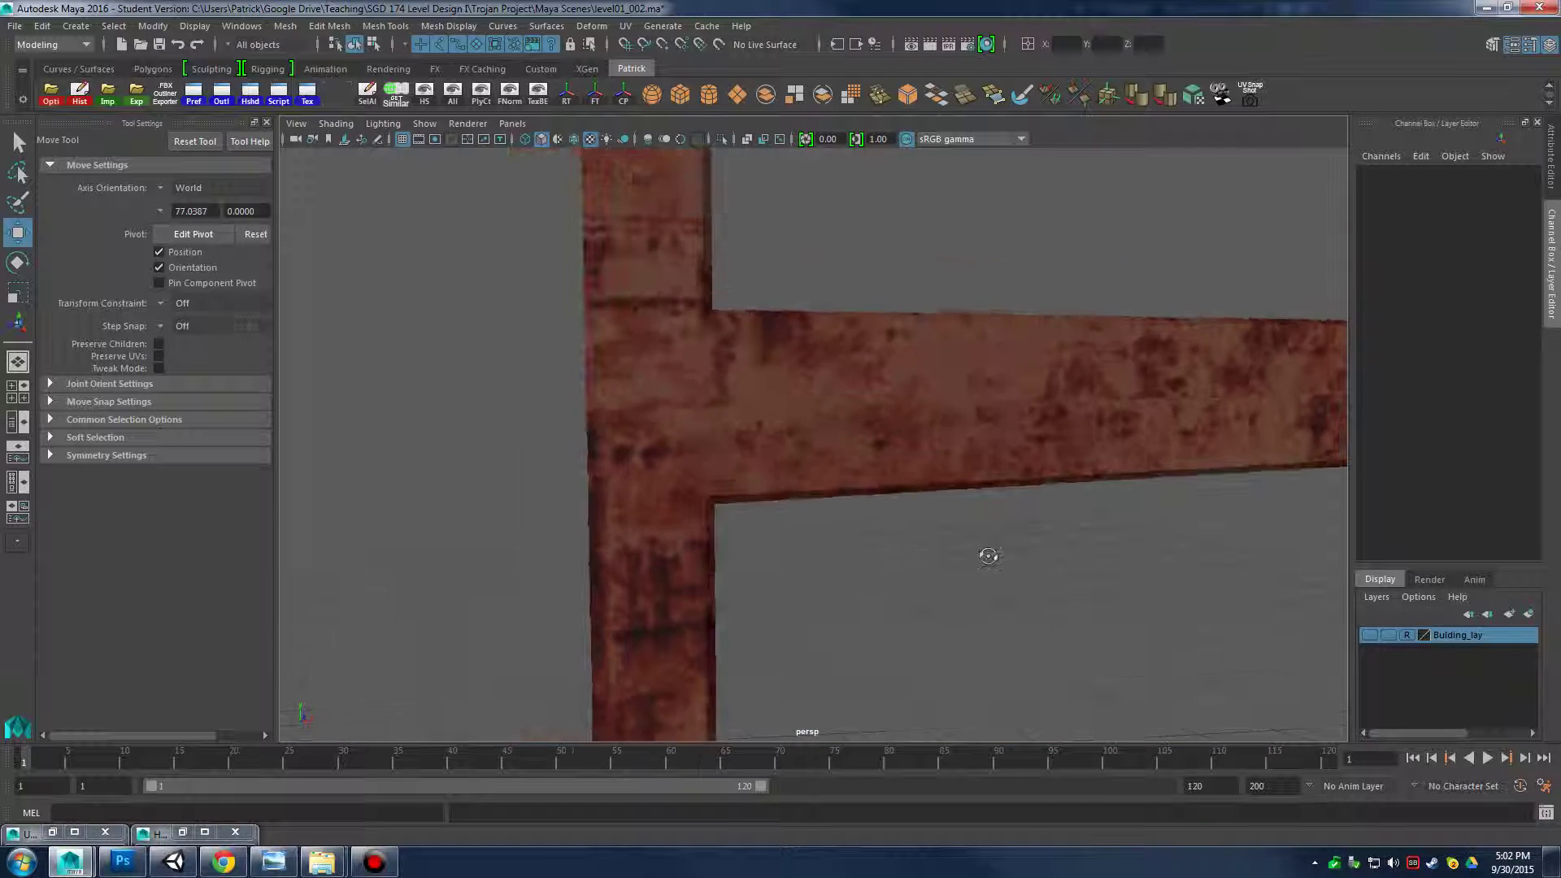
alt+right_drag(986, 553, 708, 435)
alt+middle_drag(901, 398, 904, 370)
scroll(940, 513, up, 8)
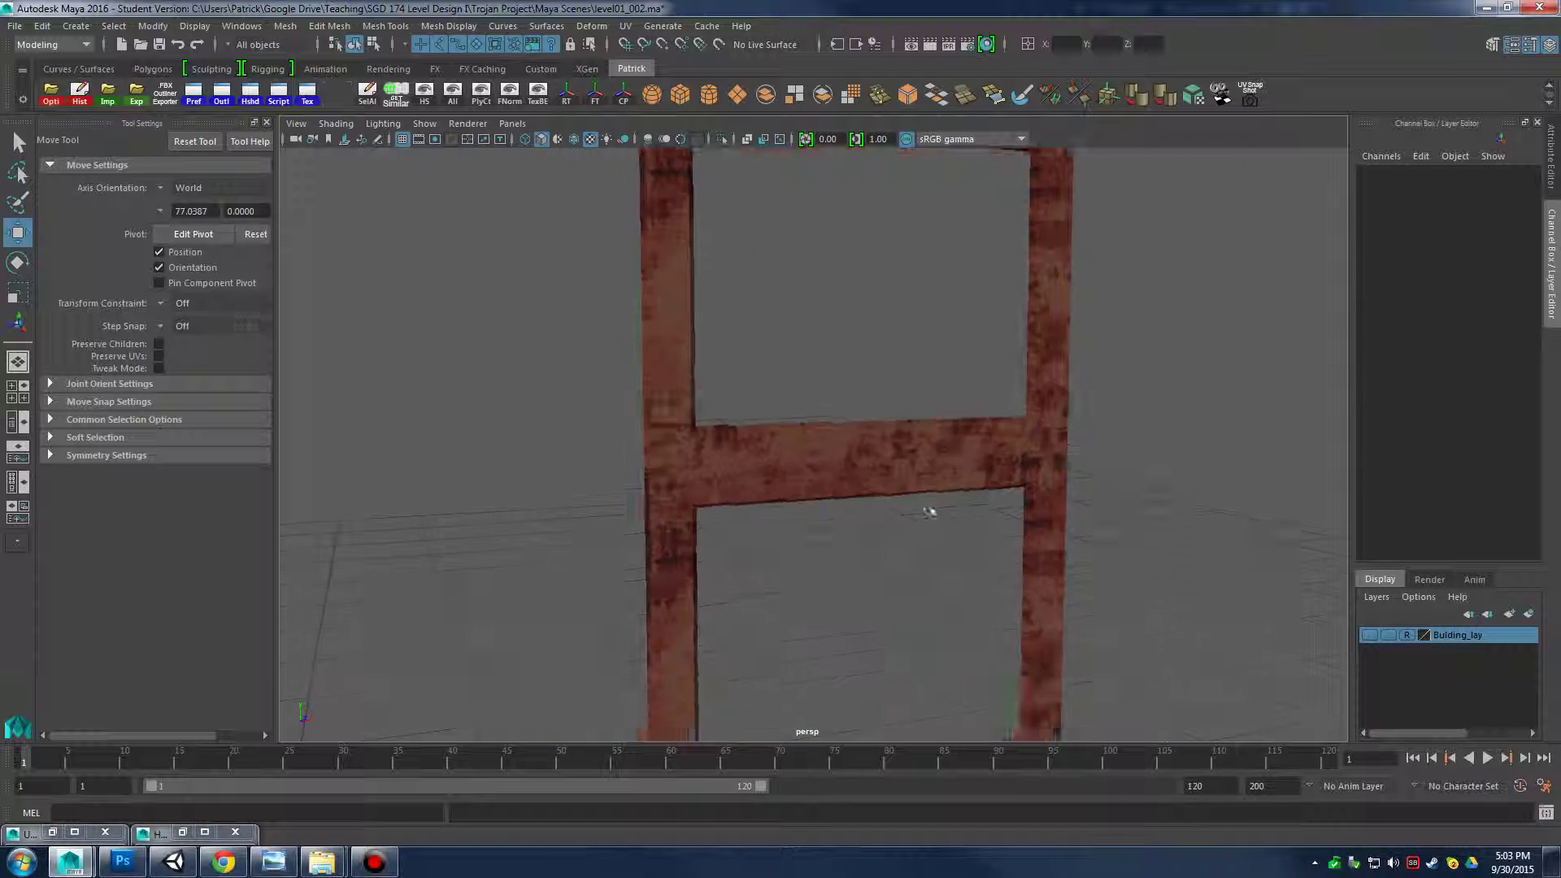
Delete the middle and top copies from the stack of window frames, keeping only the lowest frame
alt+right_drag(1097, 527, 809, 528)
alt+drag(808, 528, 935, 407)
scroll(762, 498, down, 5)
click(939, 399)
key(Delete)
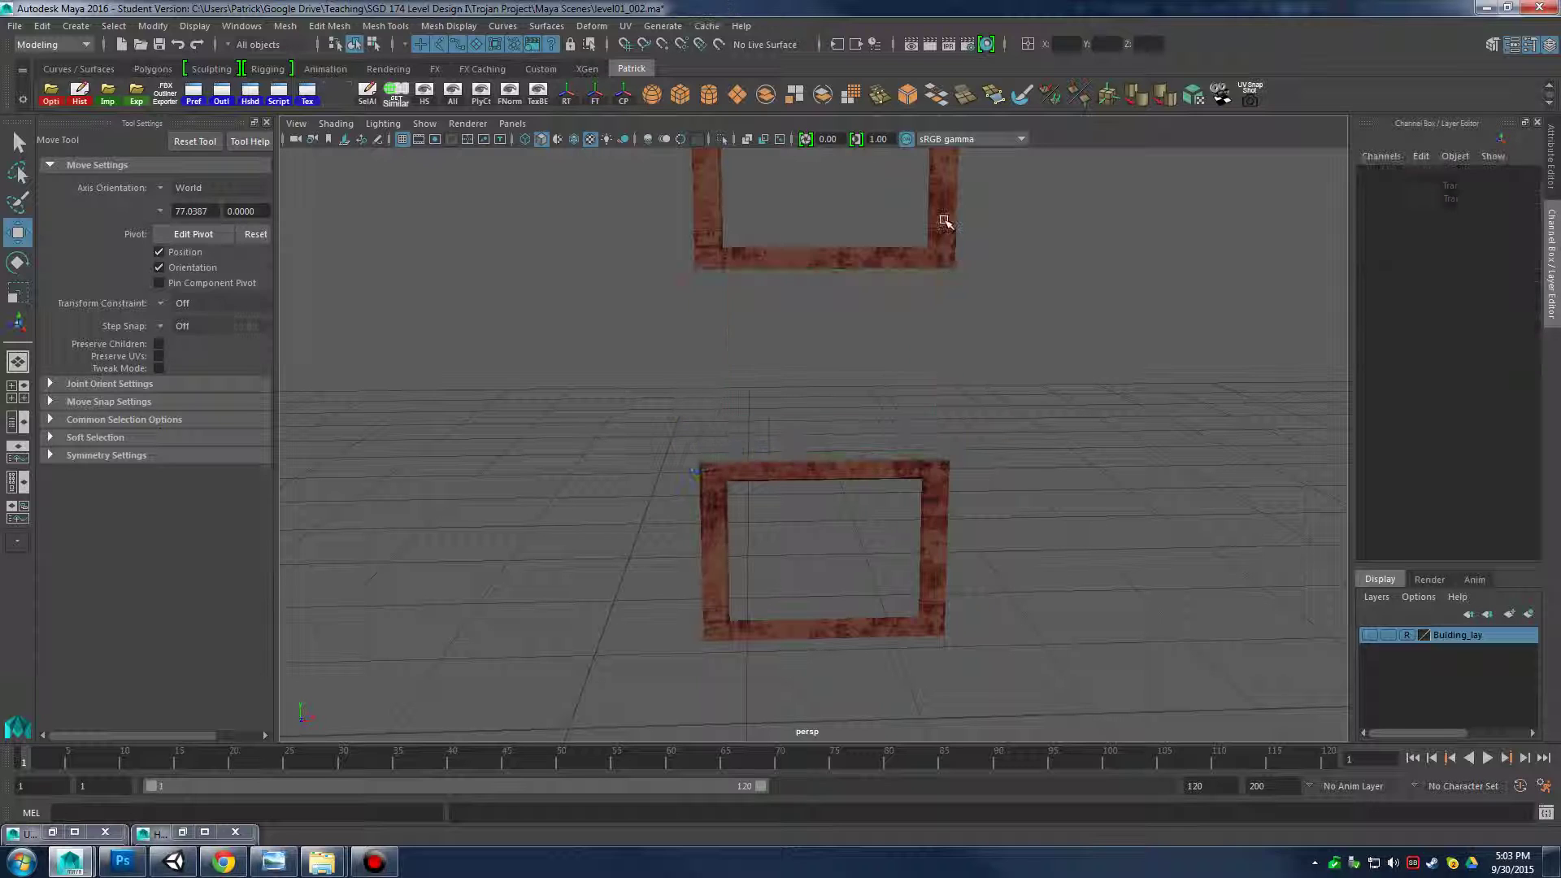
click(941, 220)
key(Delete)
Extrude the inner back edge along the top of the frame's opening and pull it down to begin a window pane
click(704, 526)
scroll(704, 527, up, 5)
alt+drag(893, 581, 893, 478)
scroll(814, 457, up, 4)
right_drag(709, 285, 711, 246)
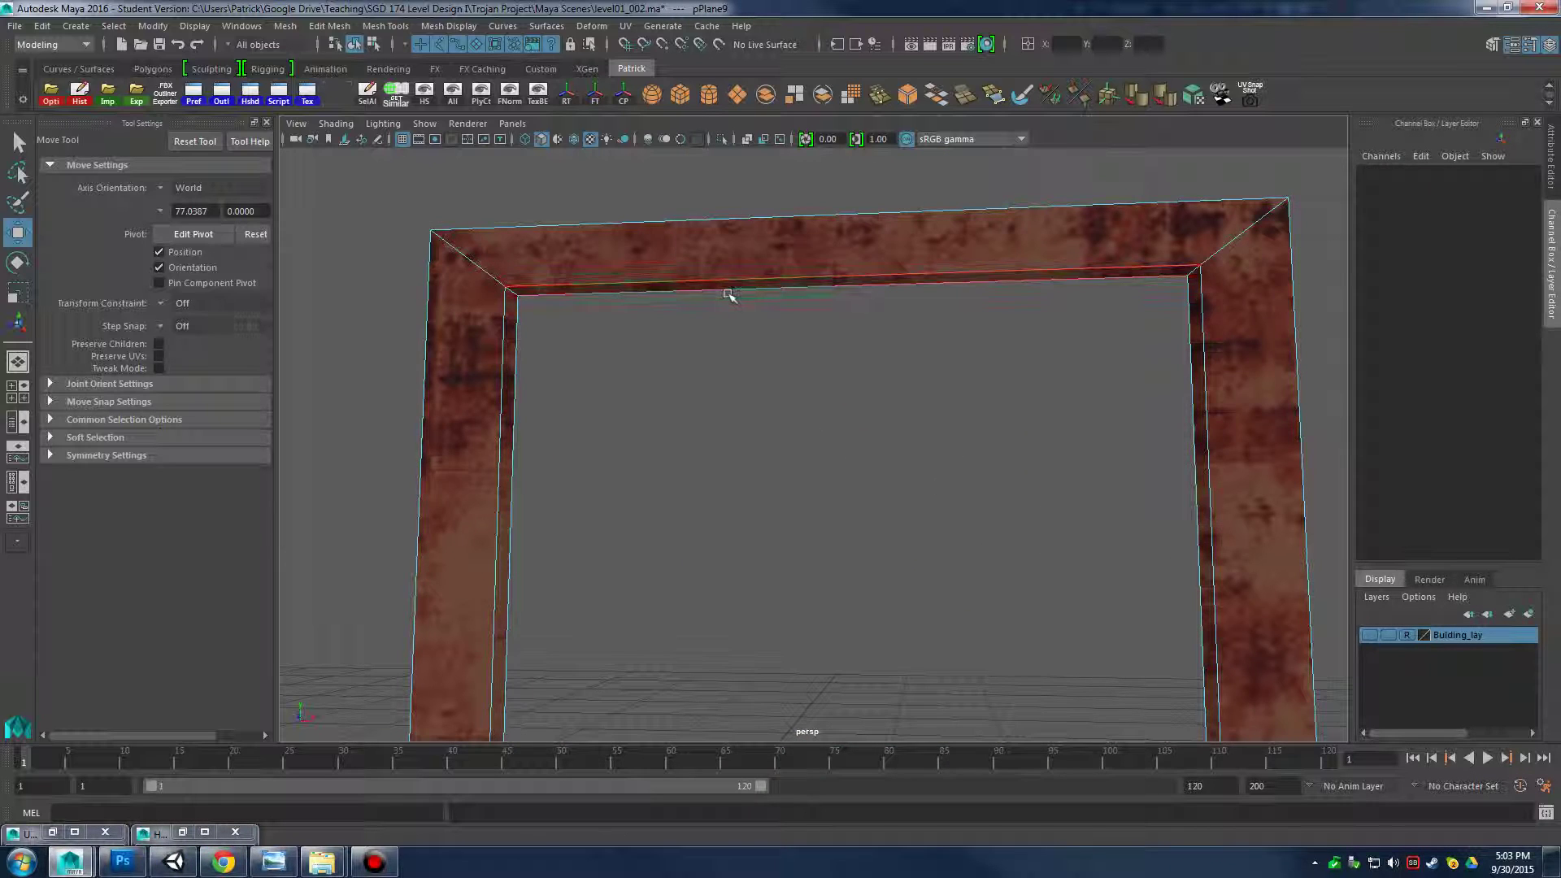
click(727, 291)
scroll(800, 494, down, 1)
scroll(804, 497, down, 3)
alt+drag(736, 382, 866, 449)
scroll(838, 449, up, 3)
shift+right_drag(918, 185, 913, 230)
key(w)
drag(861, 164, 858, 524)
Select the pane's lower edge and snap it vertically to the inner bottom edge of the frame
right_drag(671, 449, 594, 405)
alt+drag(840, 514, 735, 530)
right_drag(707, 530, 707, 367)
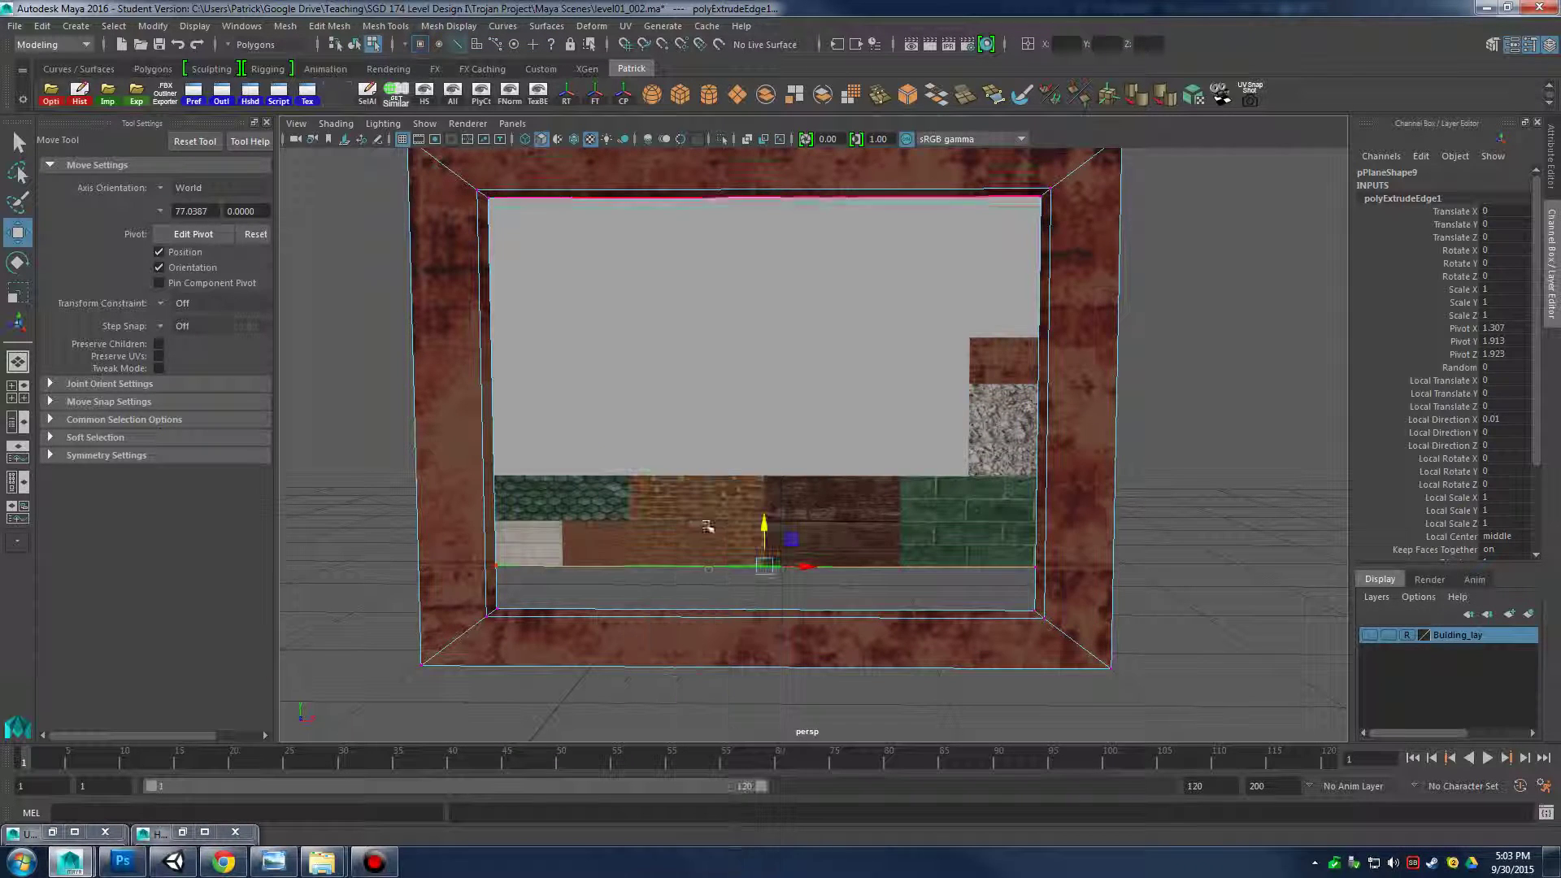
double_click(708, 565)
alt+drag(866, 481, 829, 502)
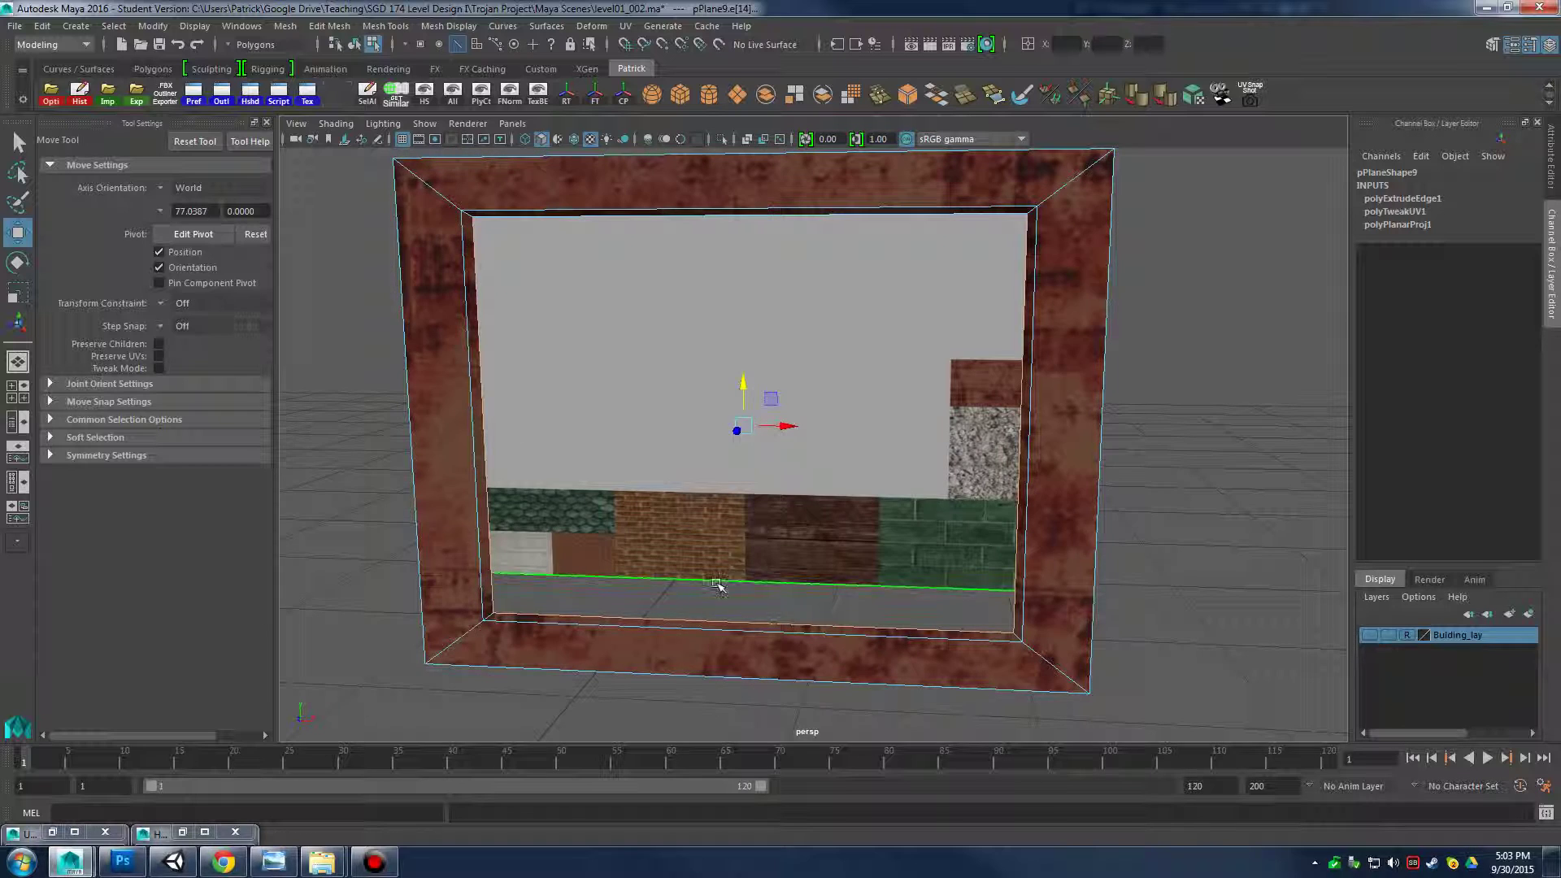
click(755, 581)
alt+middle_drag(755, 579, 795, 508)
alt+right_drag(722, 517, 851, 558)
alt+middle_drag(851, 558, 895, 519)
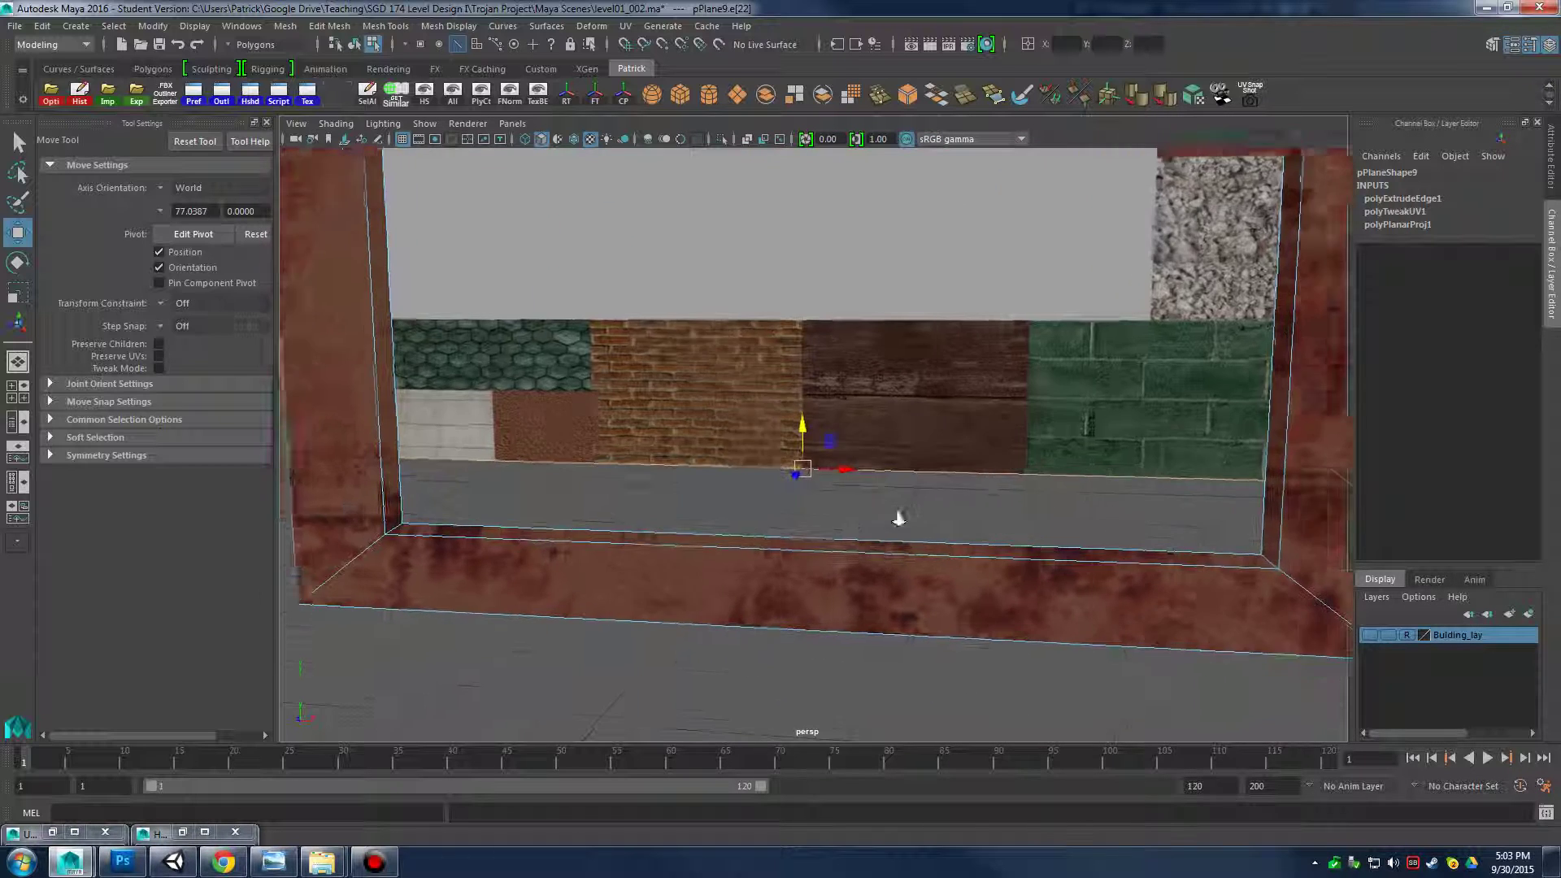
alt+right_drag(895, 520, 919, 524)
drag(801, 429, 510, 499)
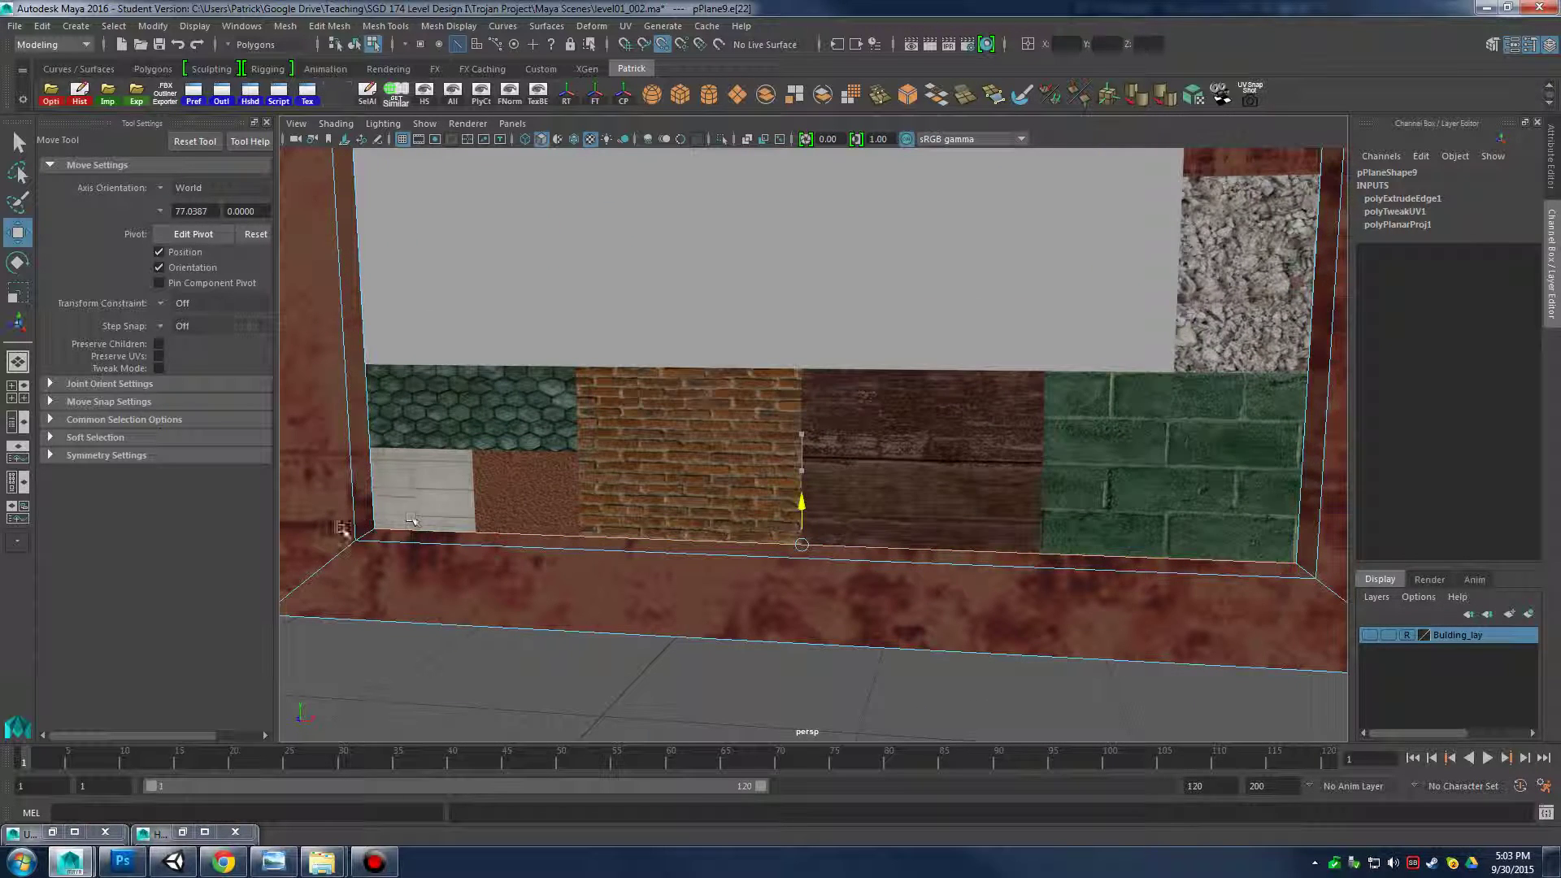
Merge the vertices along the bottom of the frame and pane with a threshold of 0.0010
right_drag(530, 410, 395, 420)
drag(386, 411, 1301, 717)
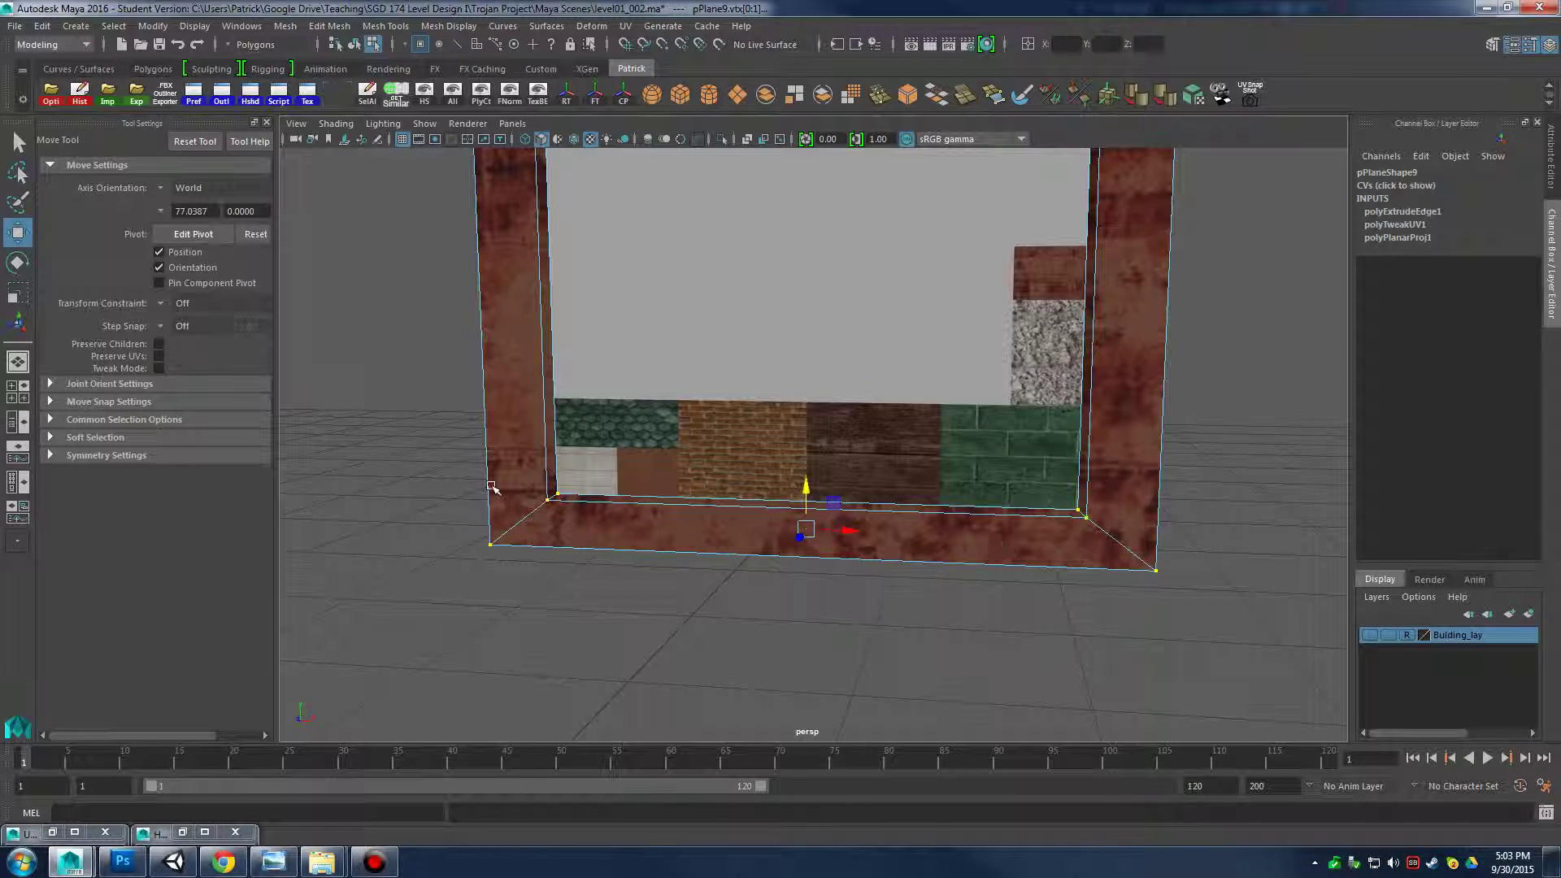
drag(376, 426, 1335, 662)
click(386, 29)
mouse_move(330, 26)
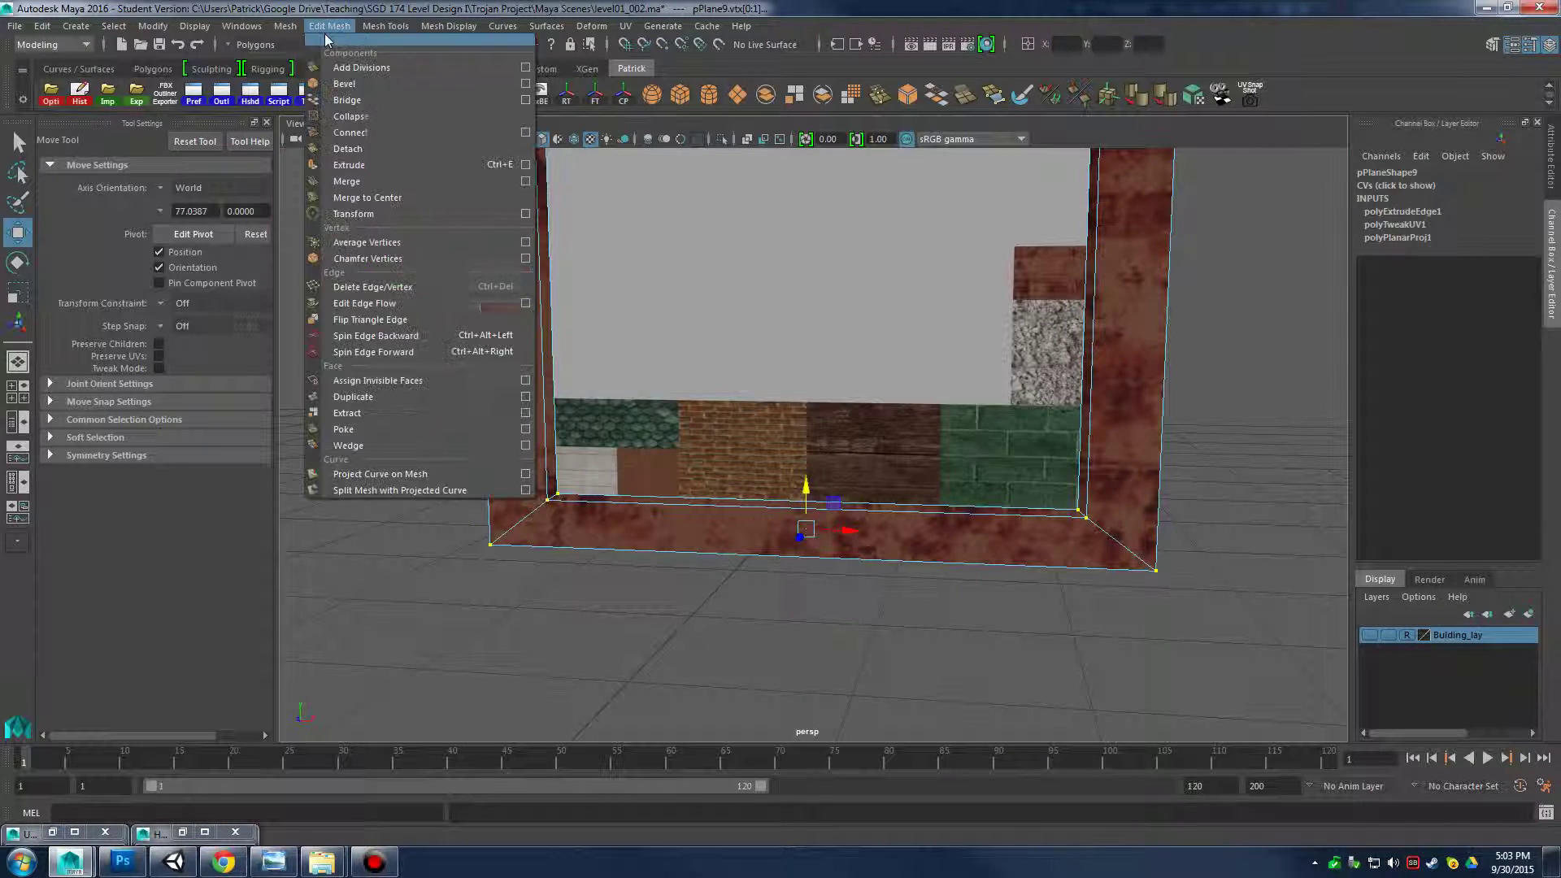
click(525, 180)
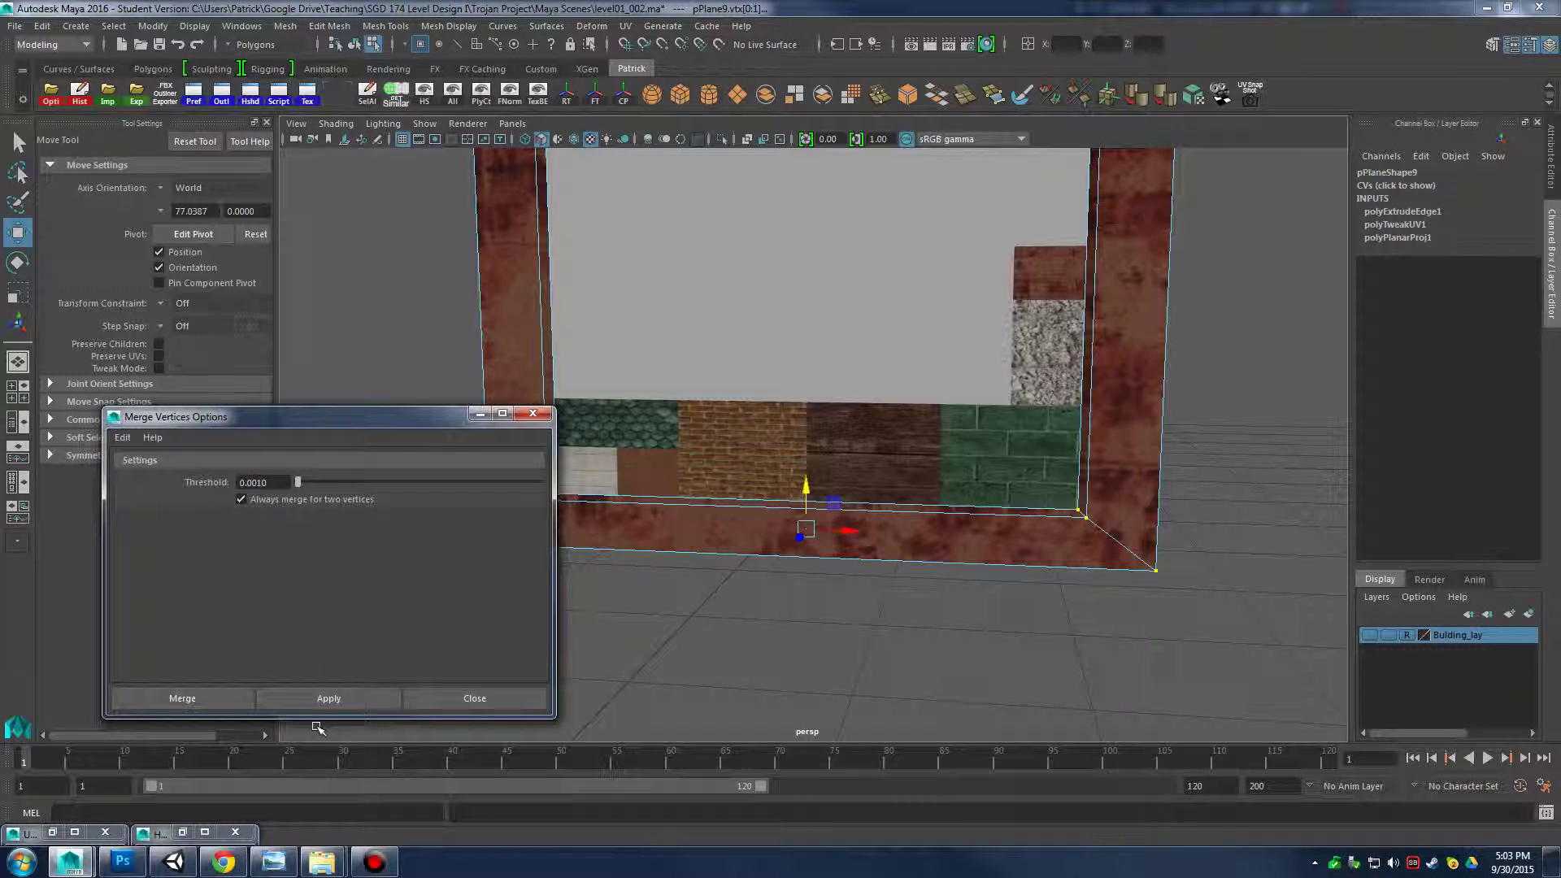
click(325, 706)
click(532, 413)
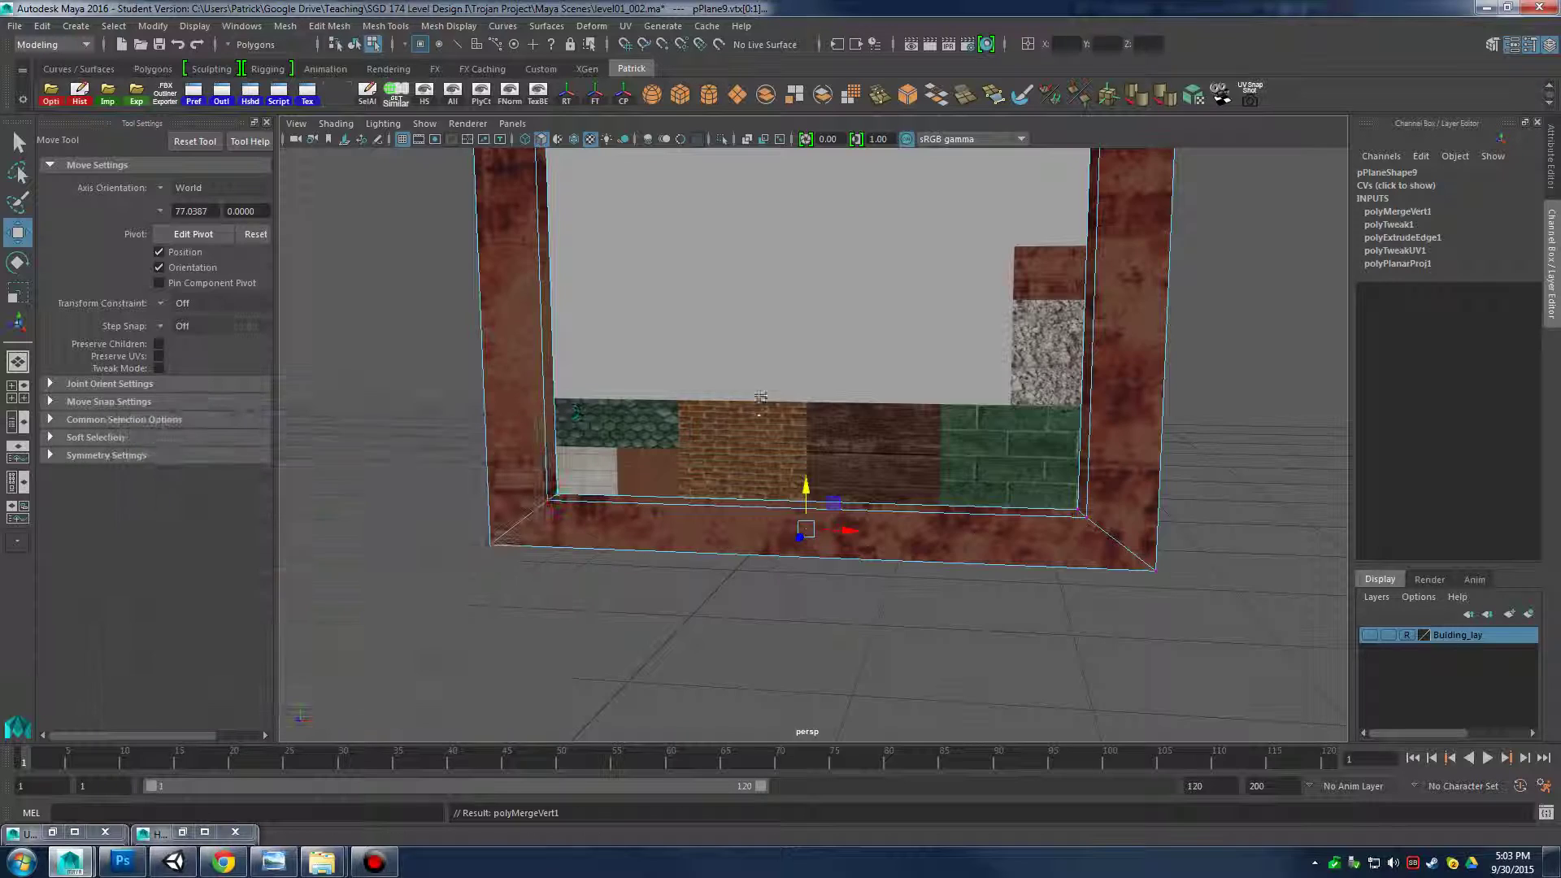
Select the pane face filling the frame's opening and project its UVs from the front view with Camera-Based mapping
alt+drag(761, 397, 768, 475)
right_drag(776, 390, 840, 412)
alt+right_drag(1009, 395, 911, 393)
alt+drag(874, 374, 835, 386)
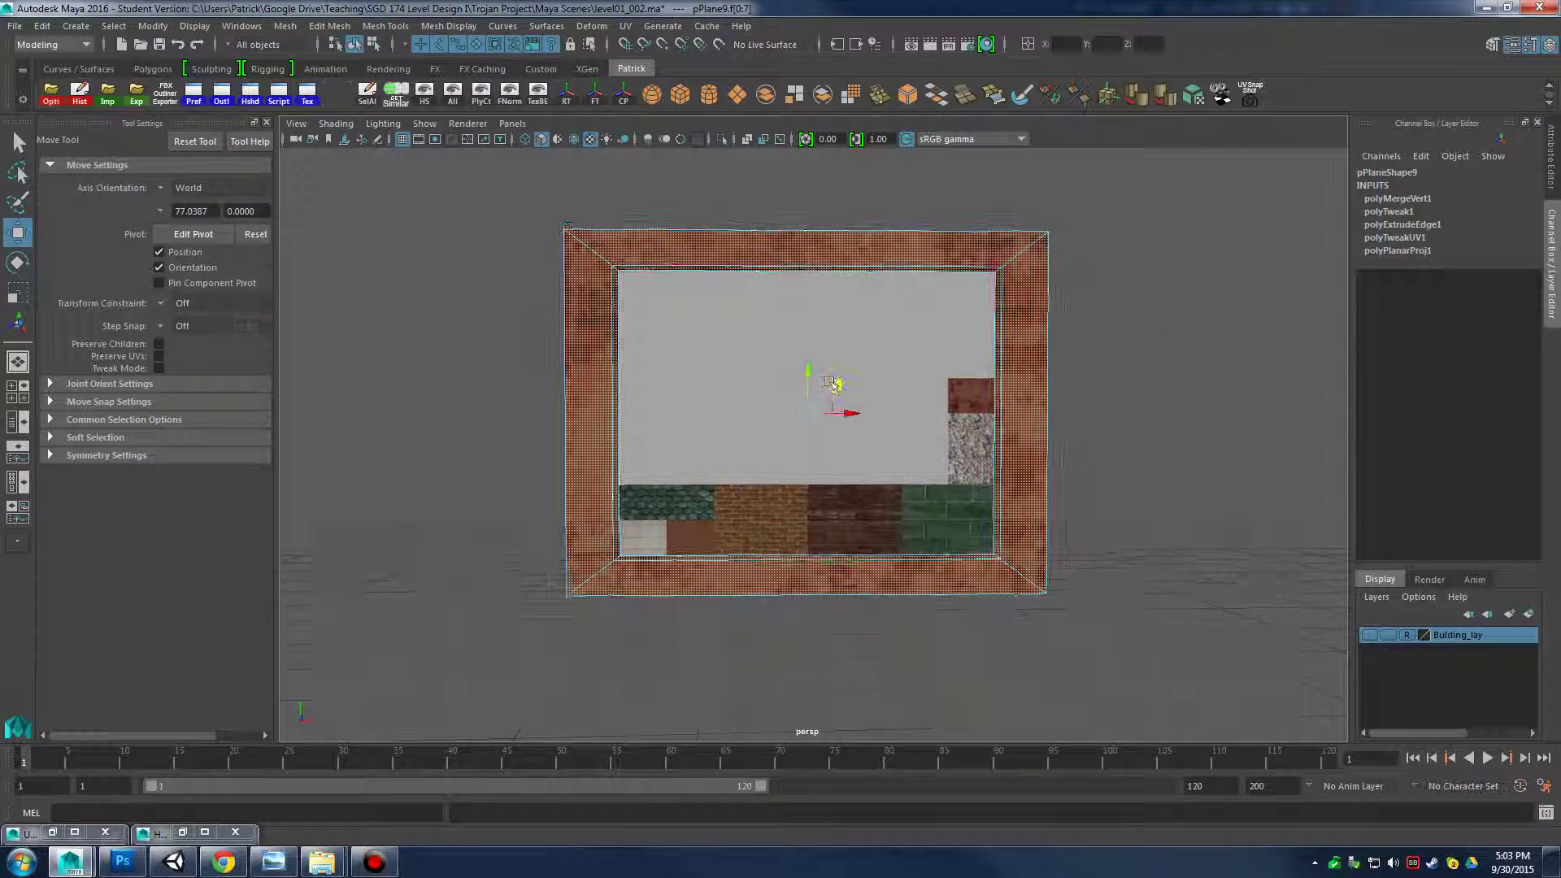
click(1213, 470)
click(899, 376)
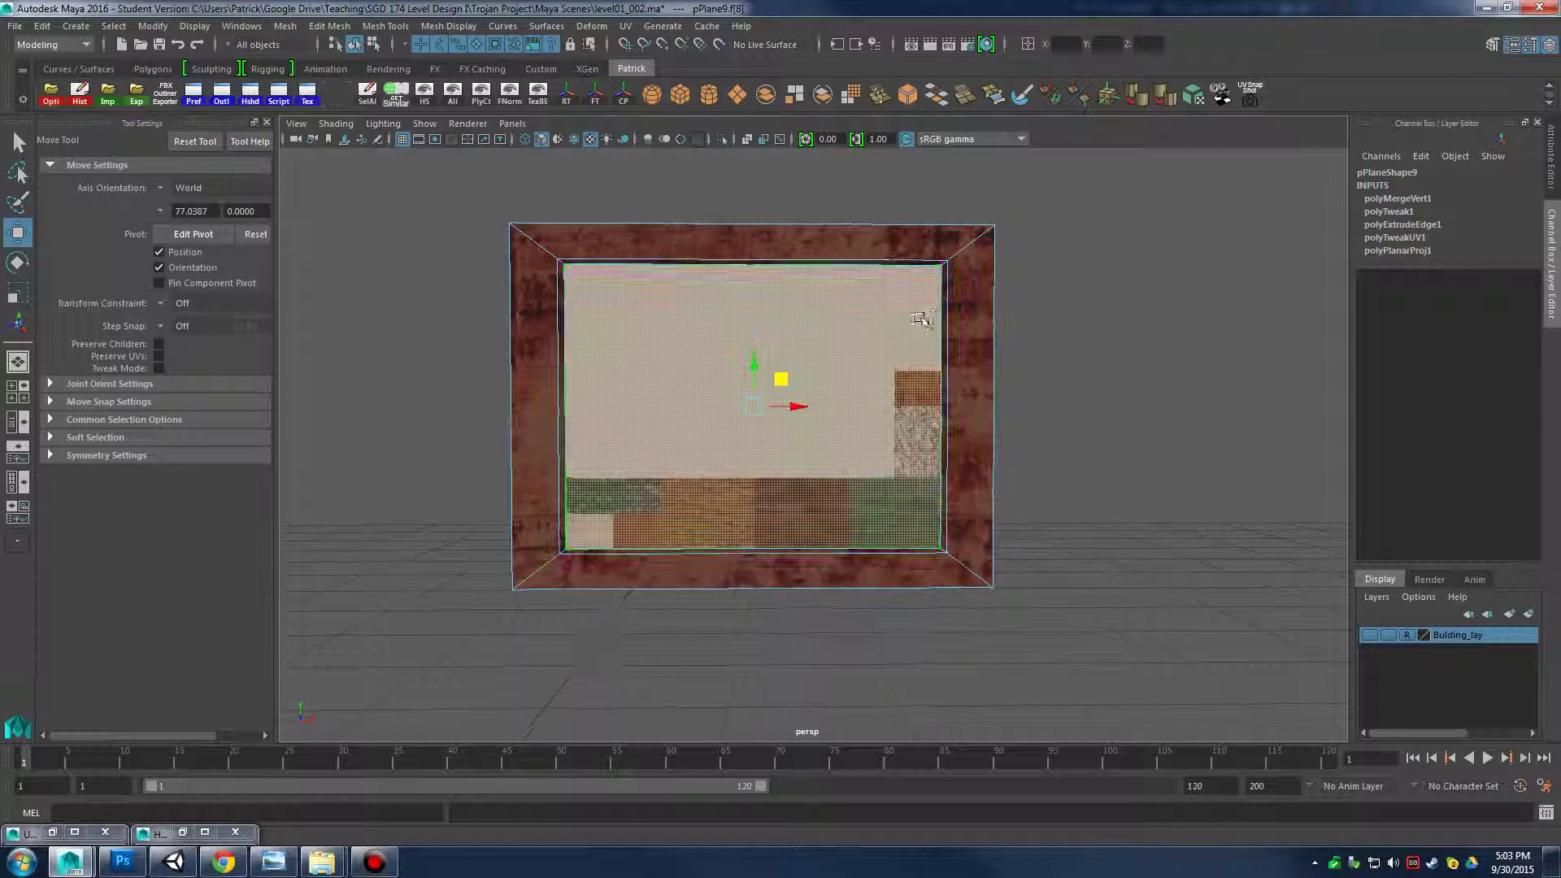
key(space)
key(f)
key(space)
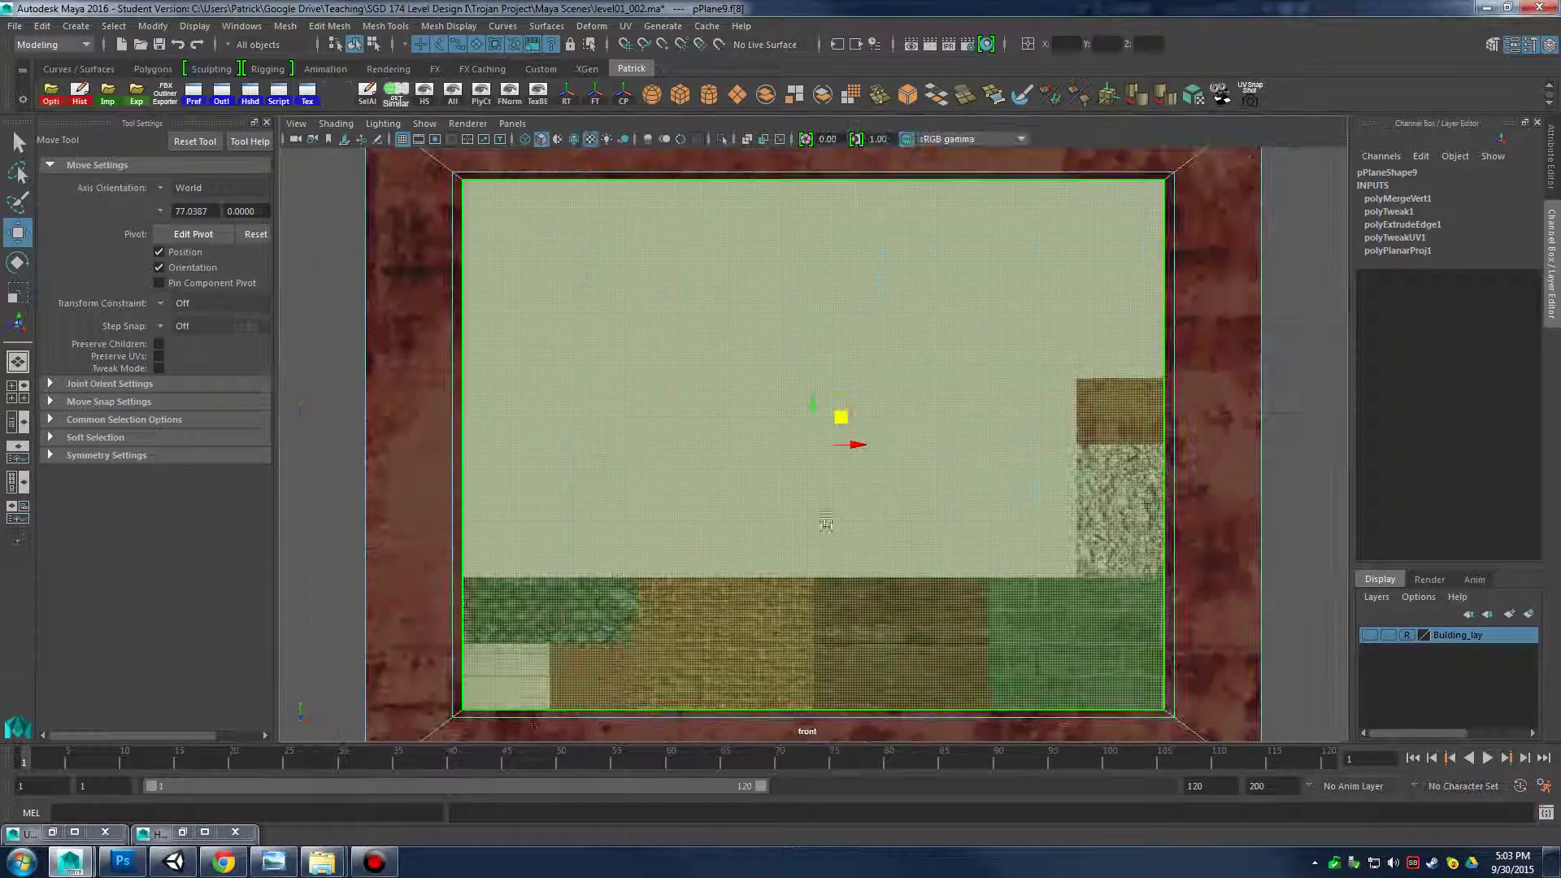
scroll(822, 505, down, 8)
scroll(833, 507, up, 6)
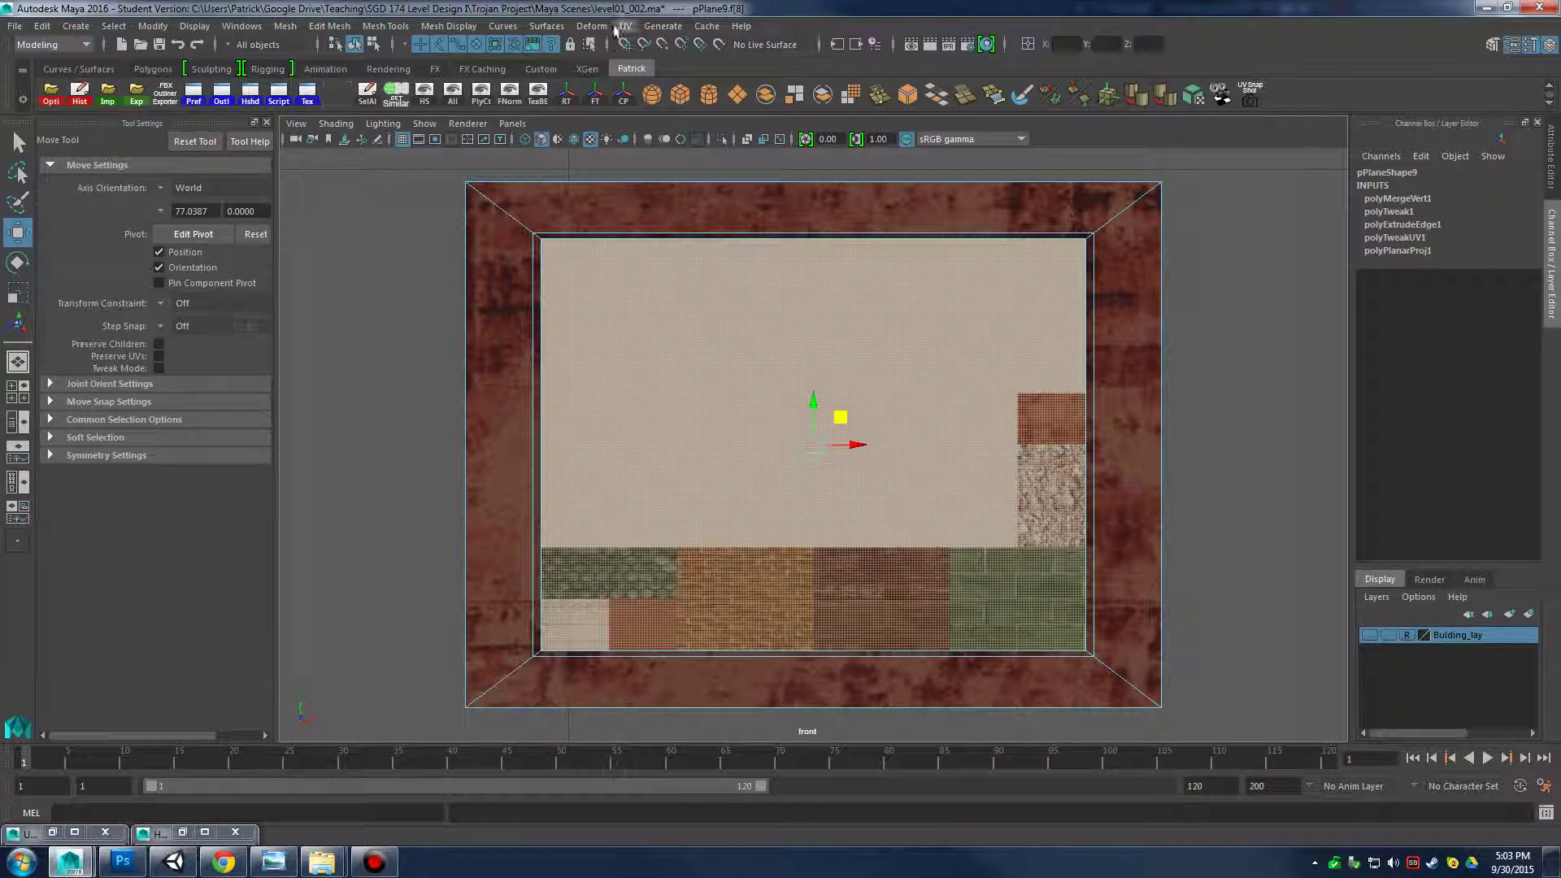
click(625, 26)
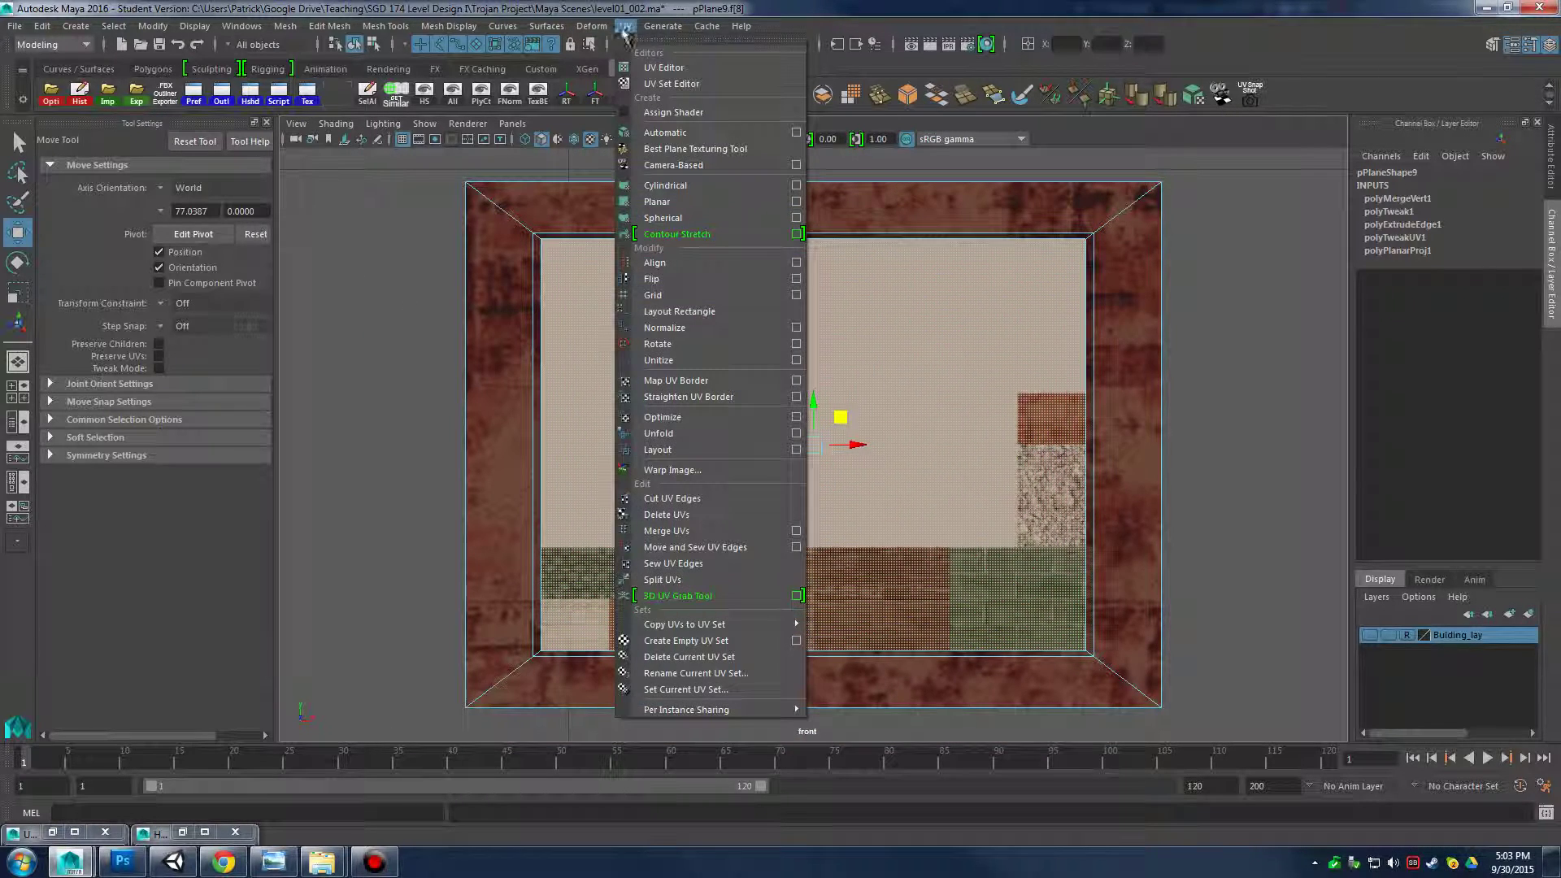
click(708, 161)
alt+middle_drag(937, 382, 866, 373)
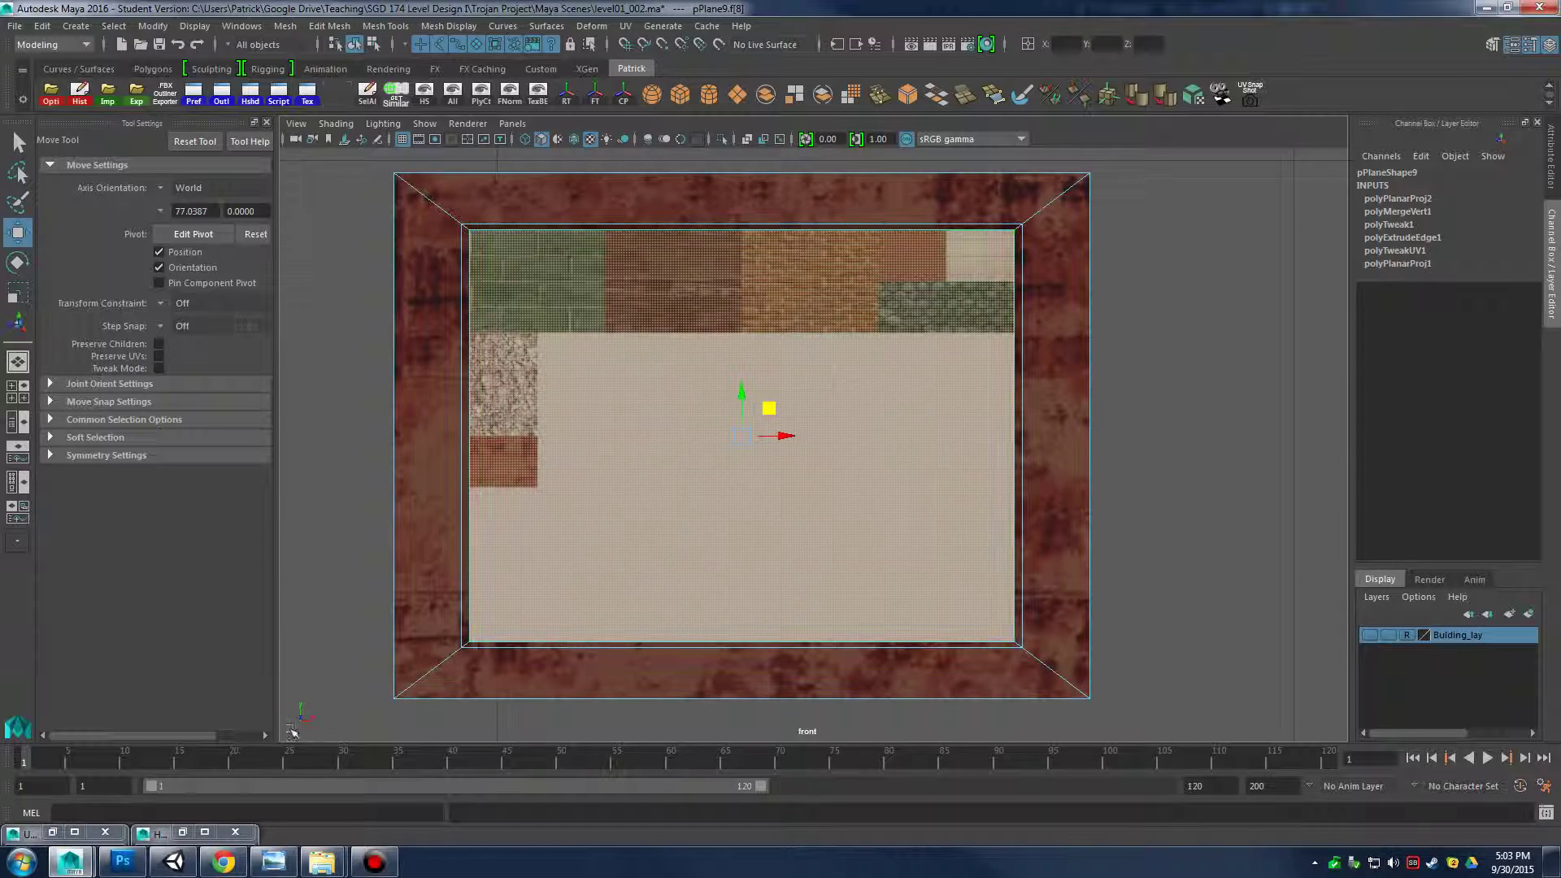
Open the UV Editor, select the pane's whole UV shell and scale it down to a small patch
click(74, 832)
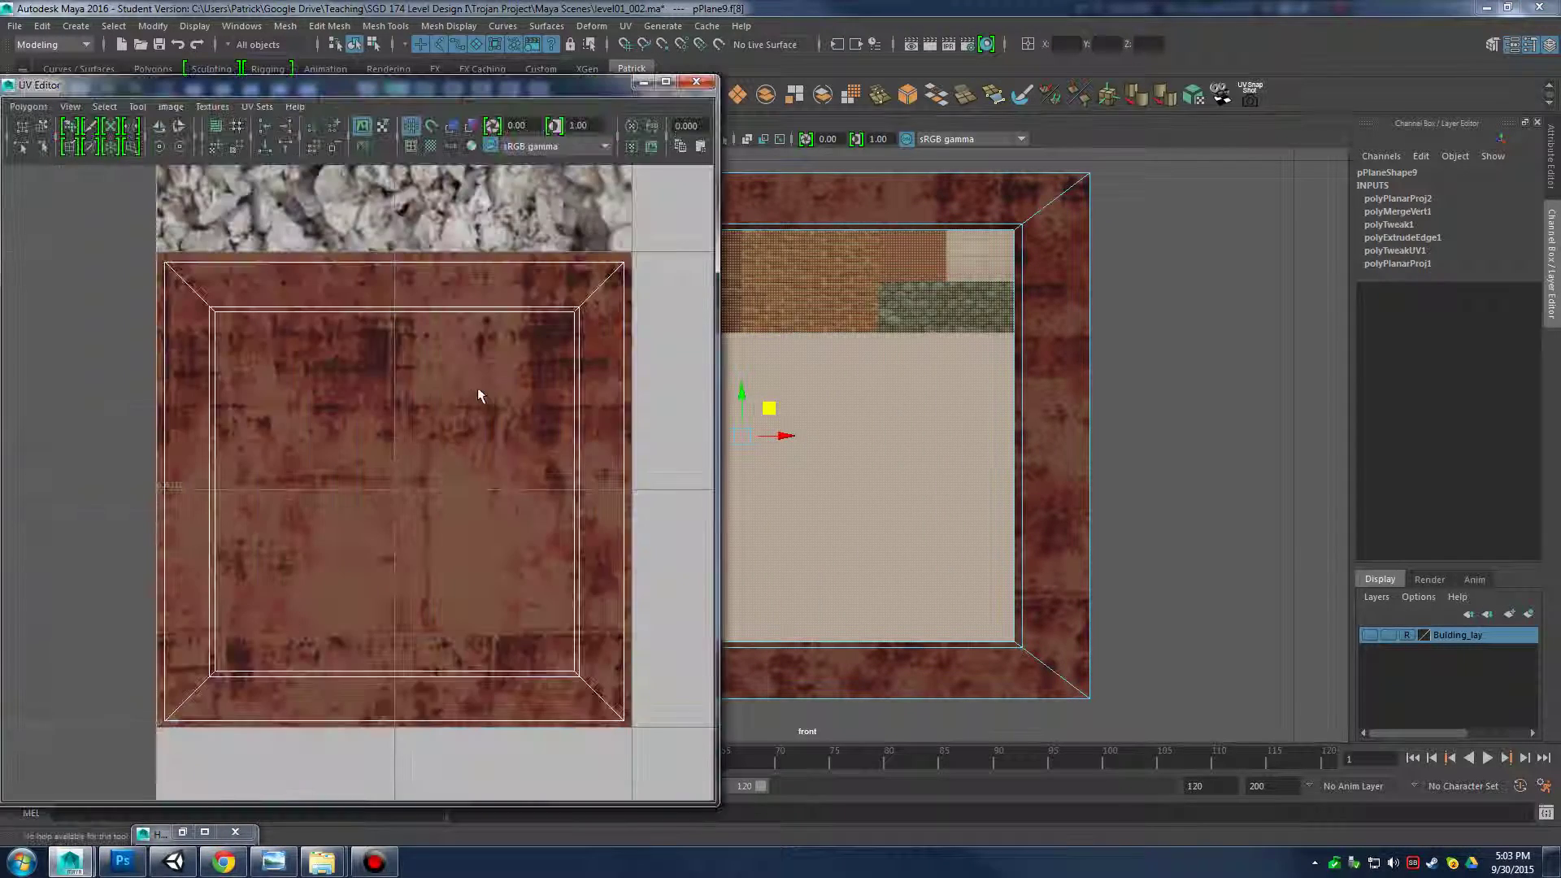
scroll(366, 480, down, 8)
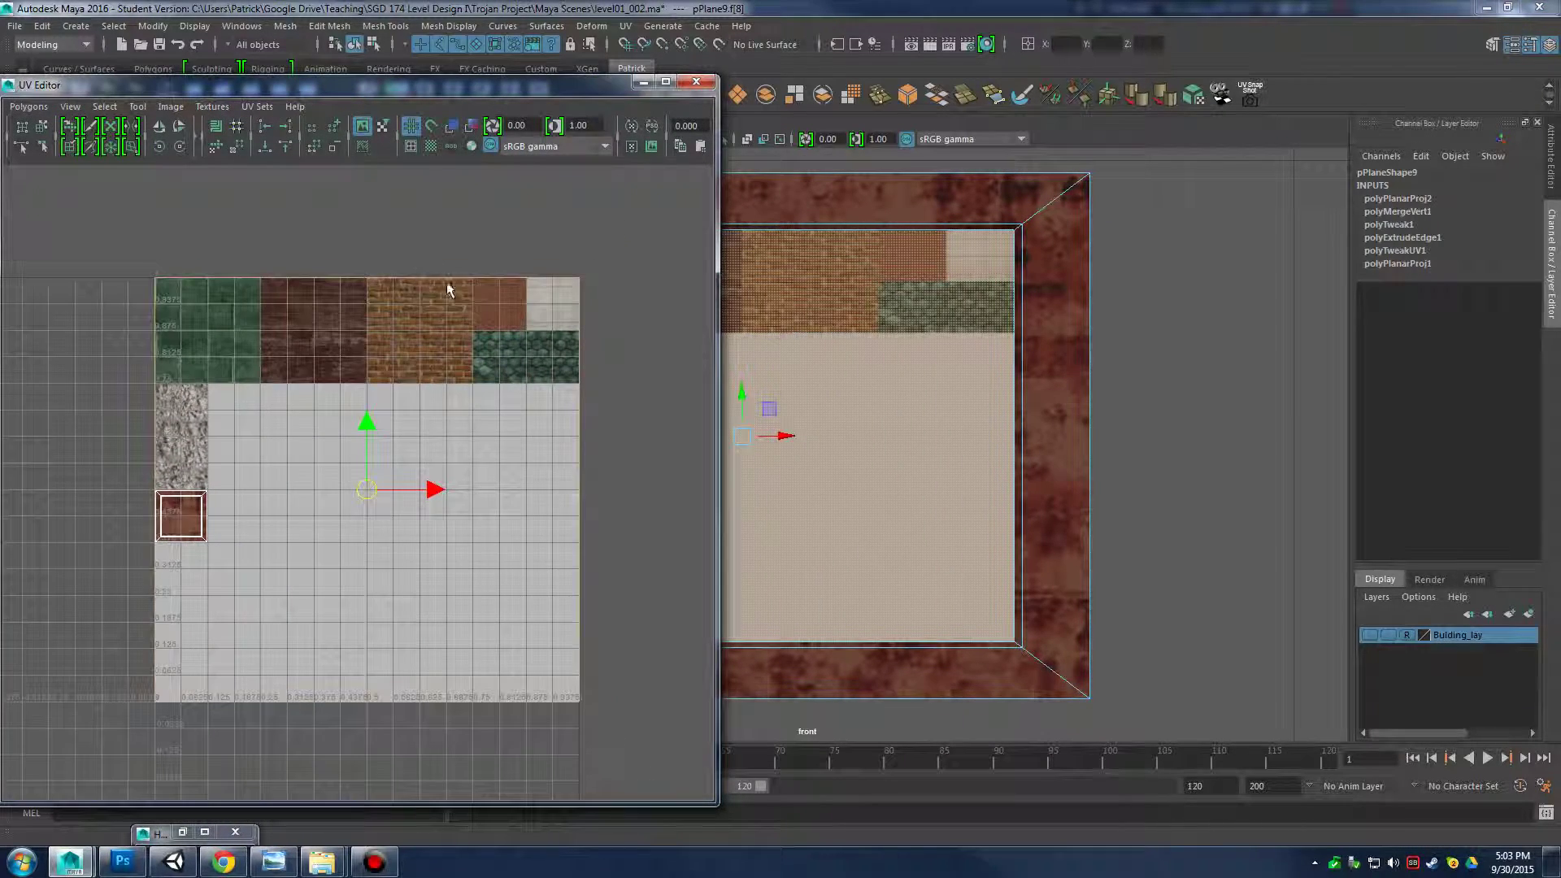
right_drag(447, 284, 526, 281)
drag(688, 329, 688, 329)
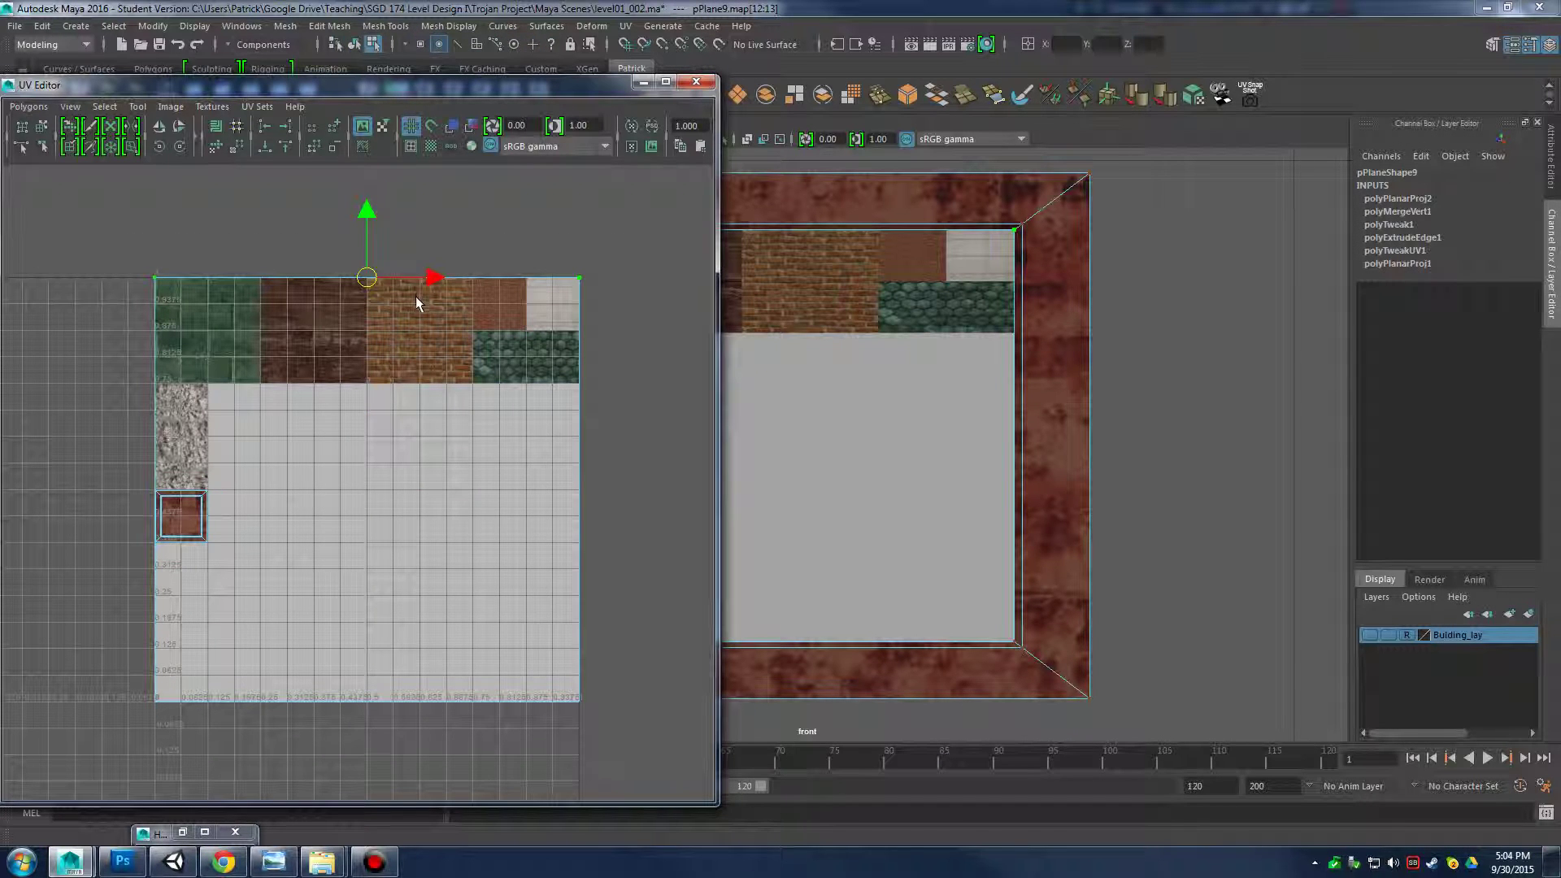
ctrl+right_drag(416, 313, 492, 286)
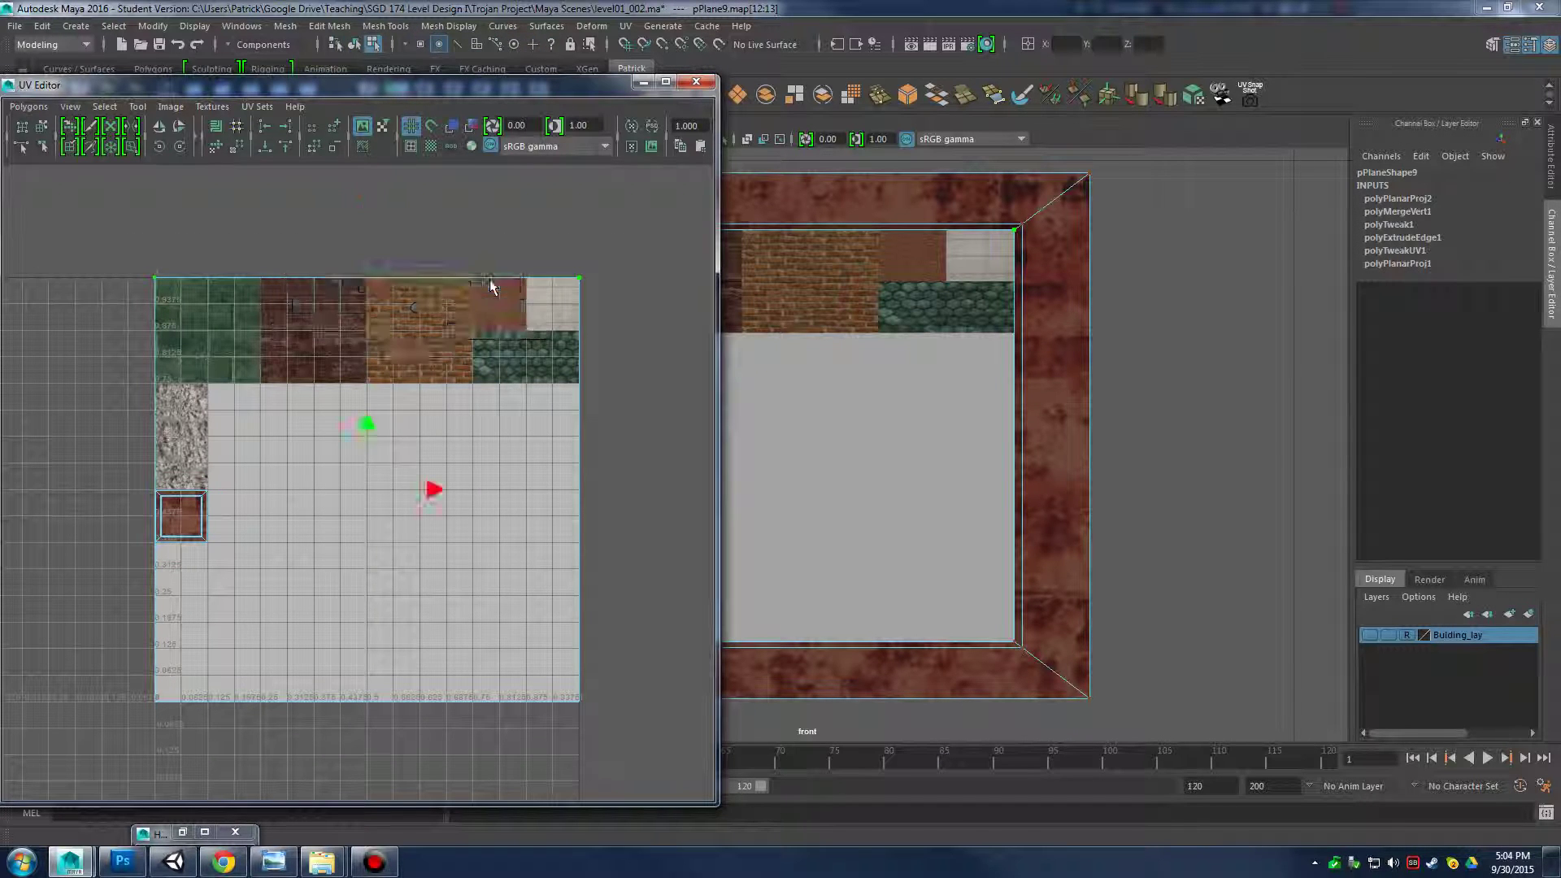
key(r)
drag(369, 492, 310, 494)
key(w)
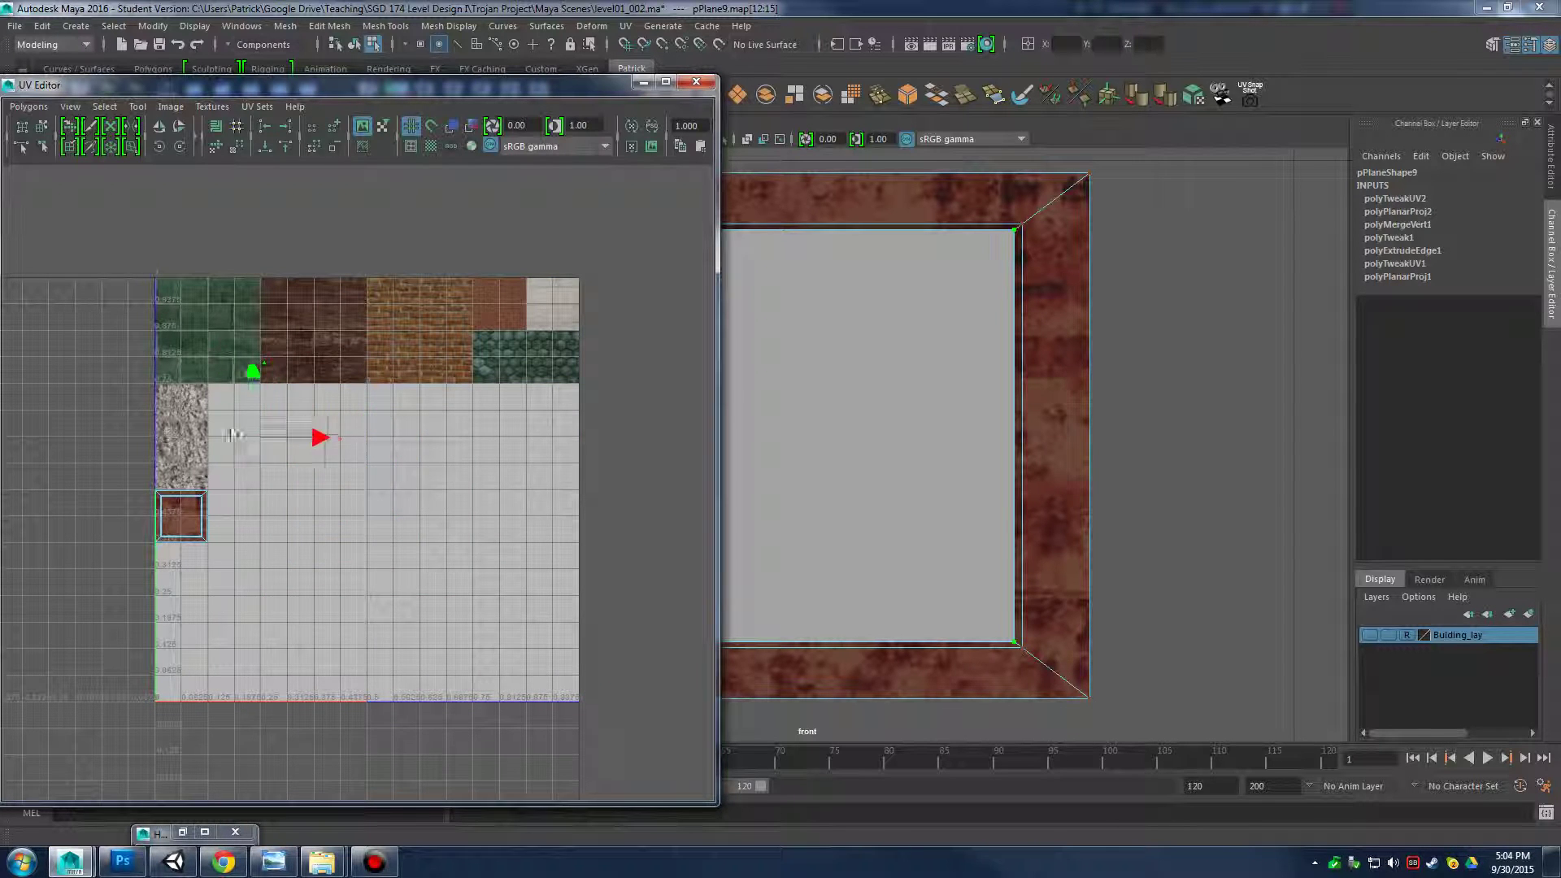
Move the pane's UV shell off the texture atlas, just beside the lower part of its left border
alt+middle_drag(269, 540, 521, 419)
alt+right_drag(521, 419, 723, 483)
alt+middle_drag(690, 470, 575, 502)
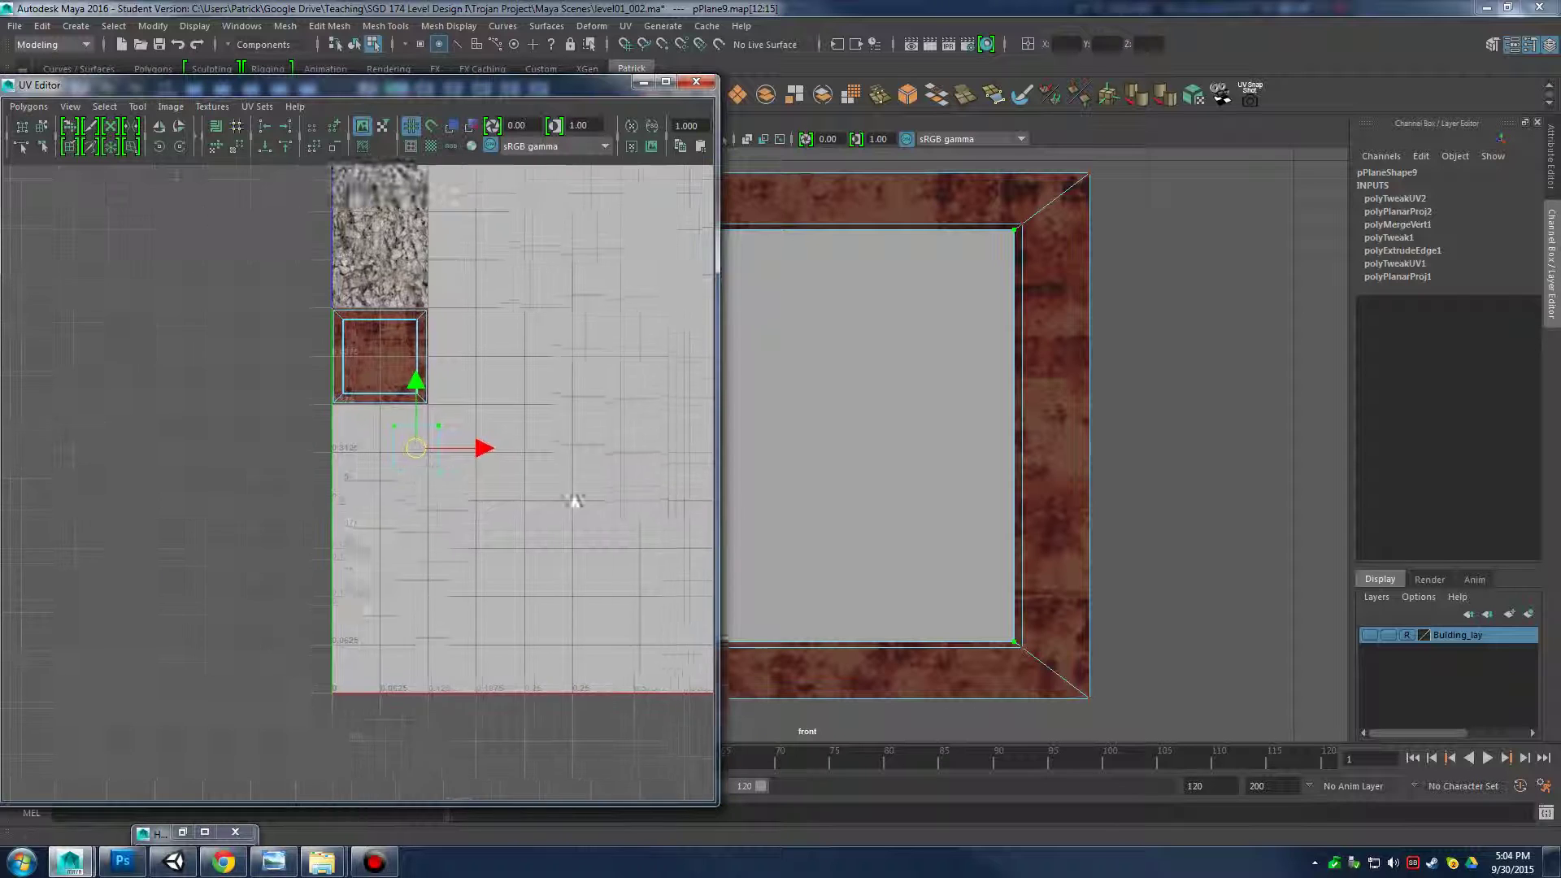
alt+right_drag(575, 502, 722, 496)
drag(450, 436, 287, 443)
scroll(453, 390, down, 5)
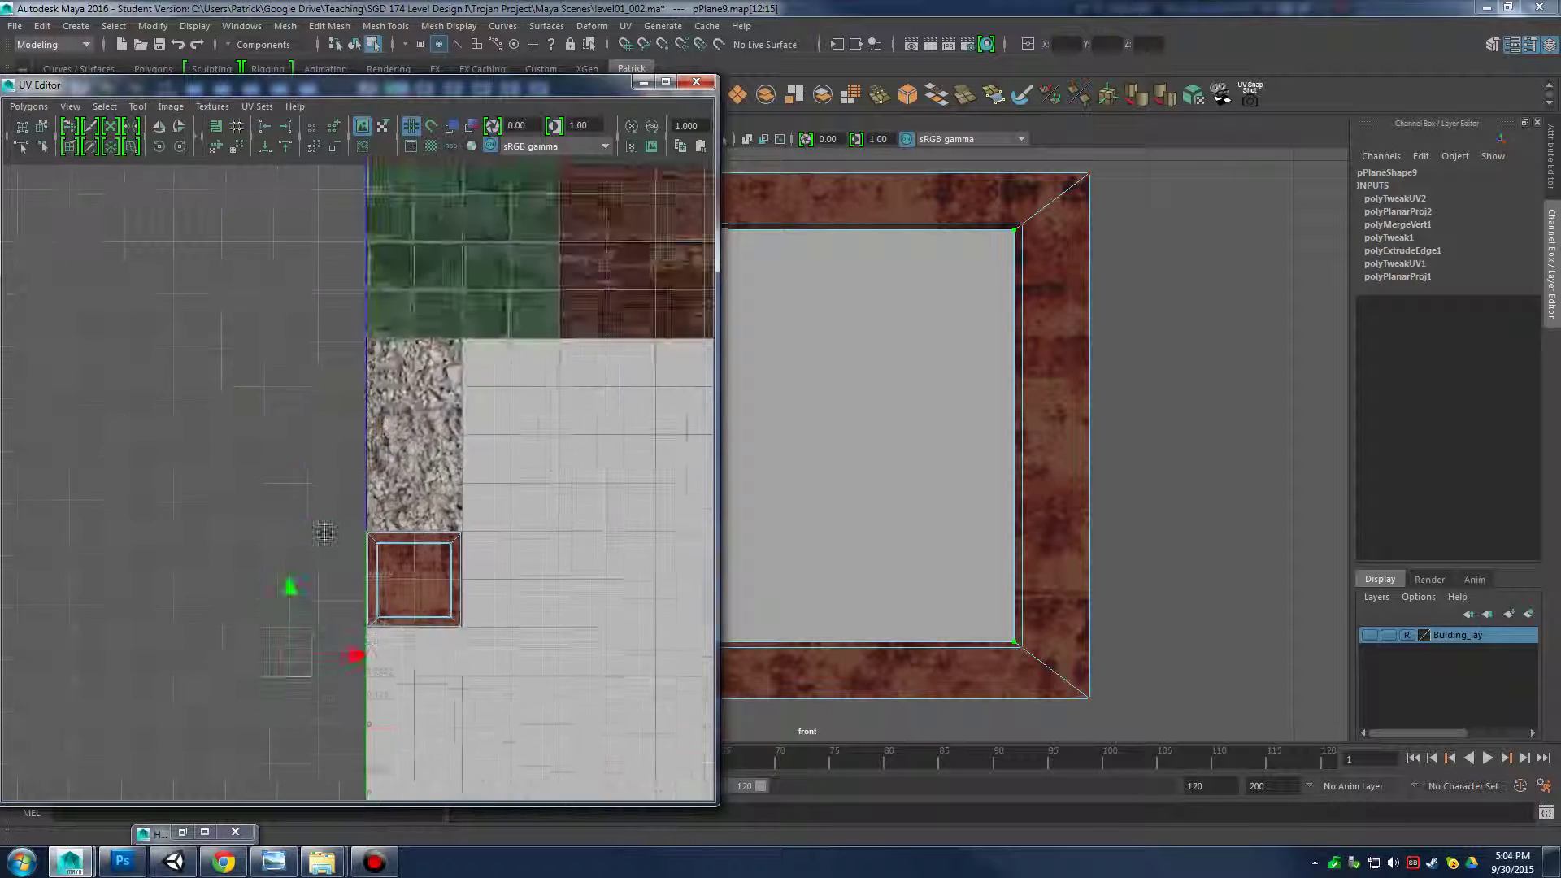
drag(338, 579, 351, 694)
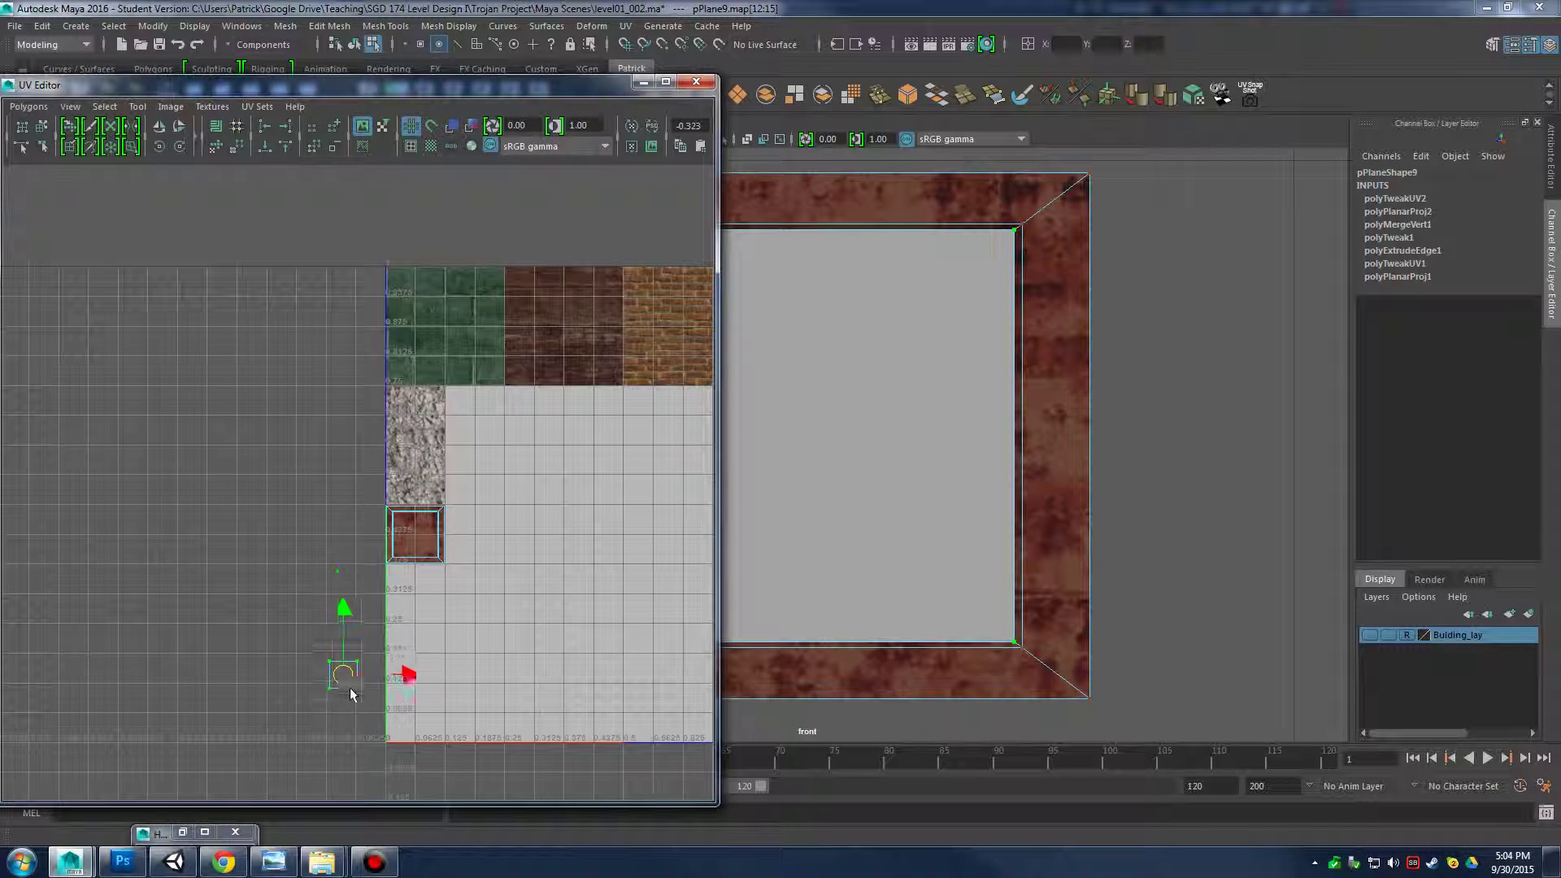
alt+middle_drag(541, 533, 444, 538)
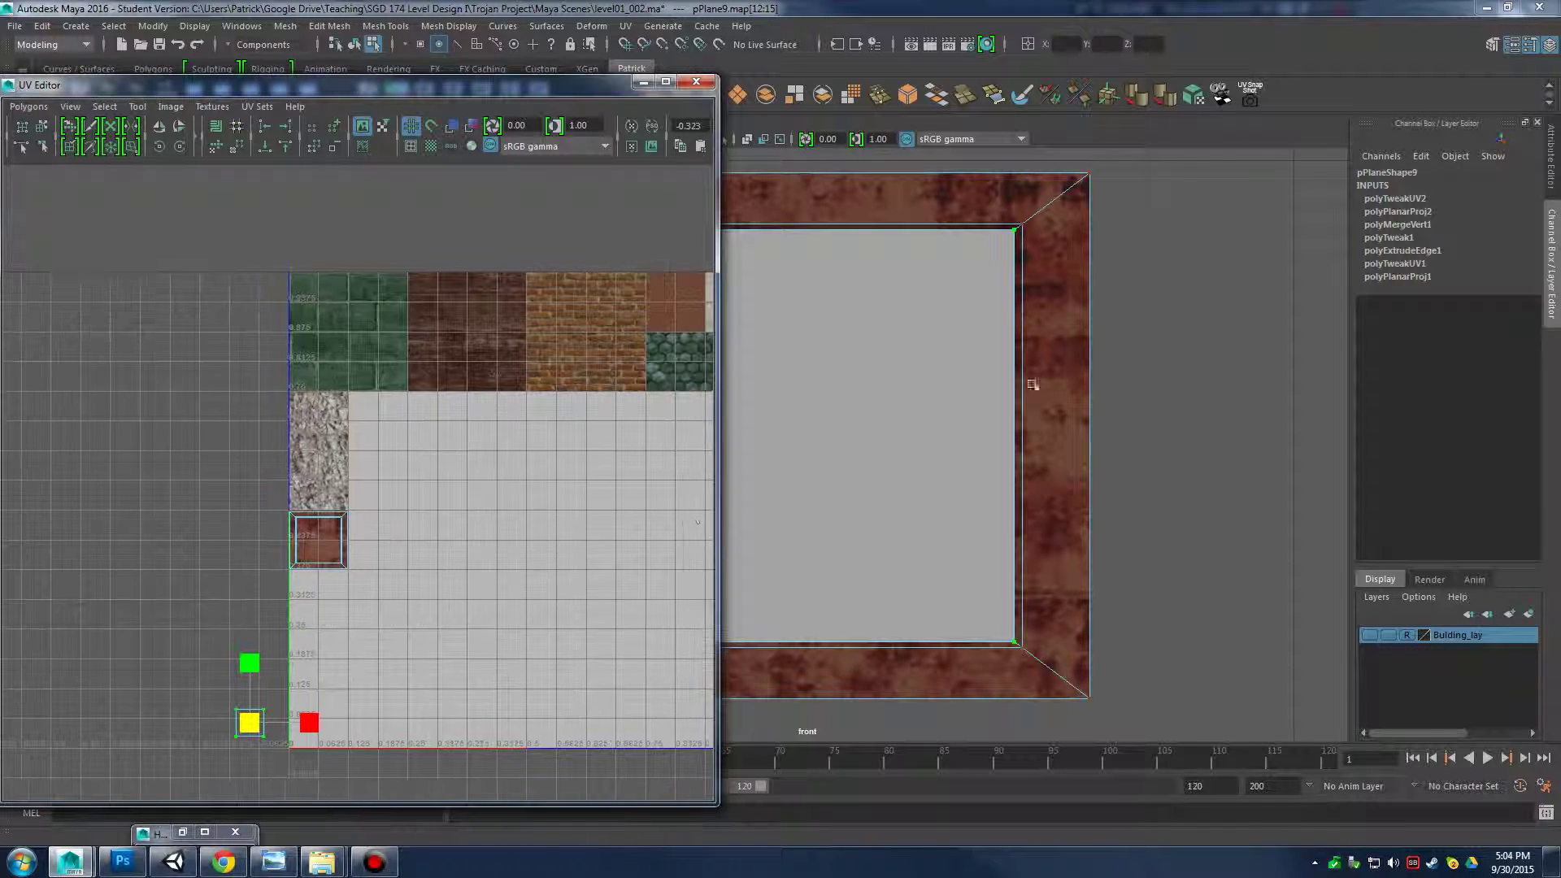
Return to object selection on the frame and put the UV Editor away
scroll(1032, 386, down, 10)
scroll(1101, 345, up, 4)
alt+middle_drag(987, 445, 858, 392)
scroll(859, 392, up, 4)
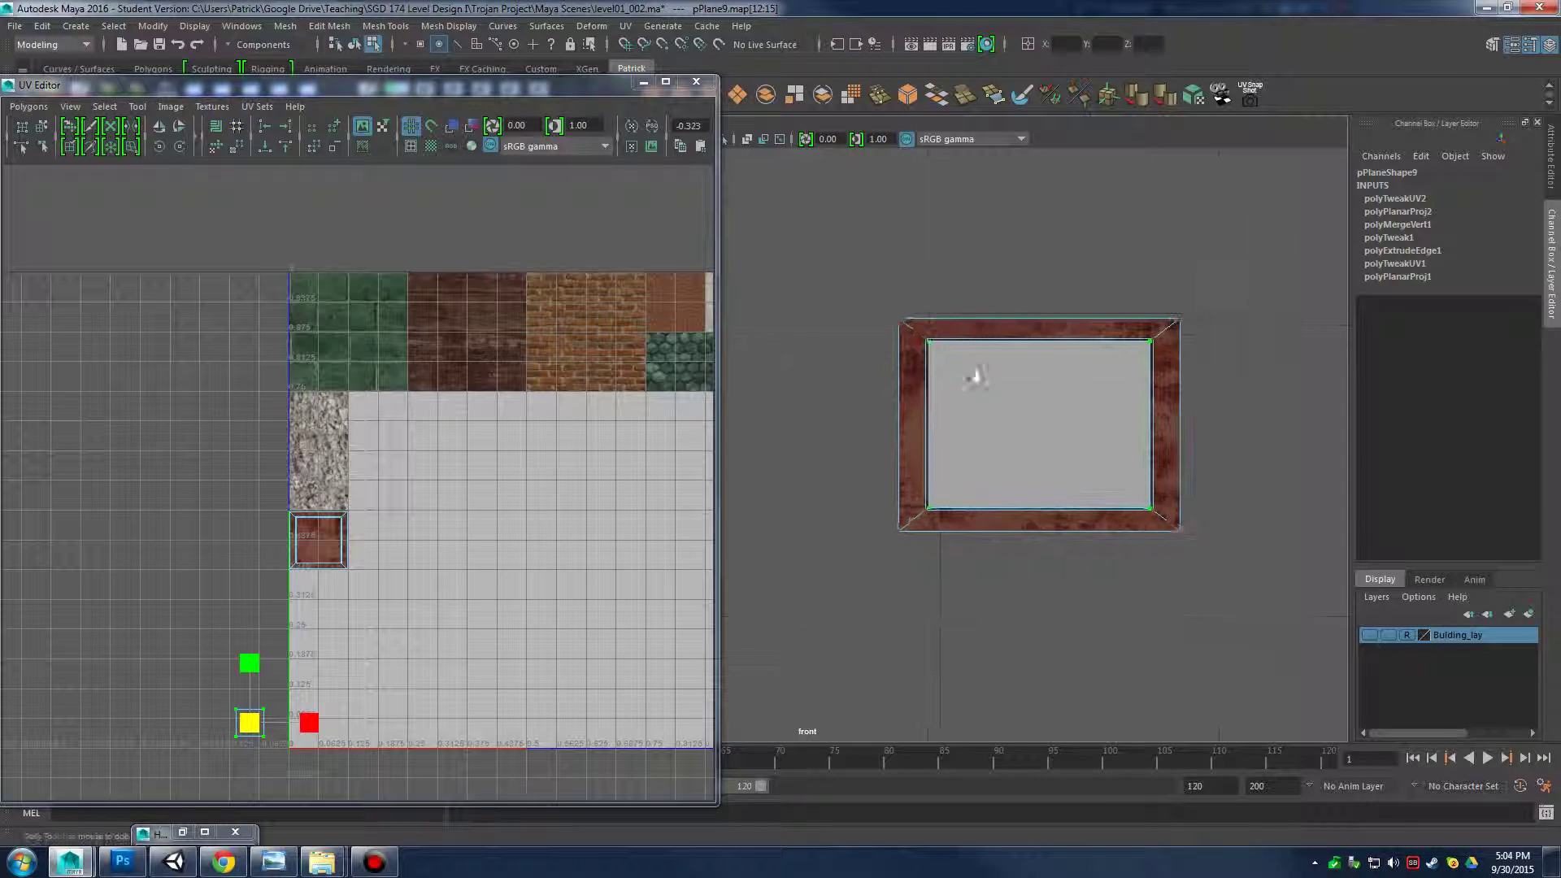
key(F8)
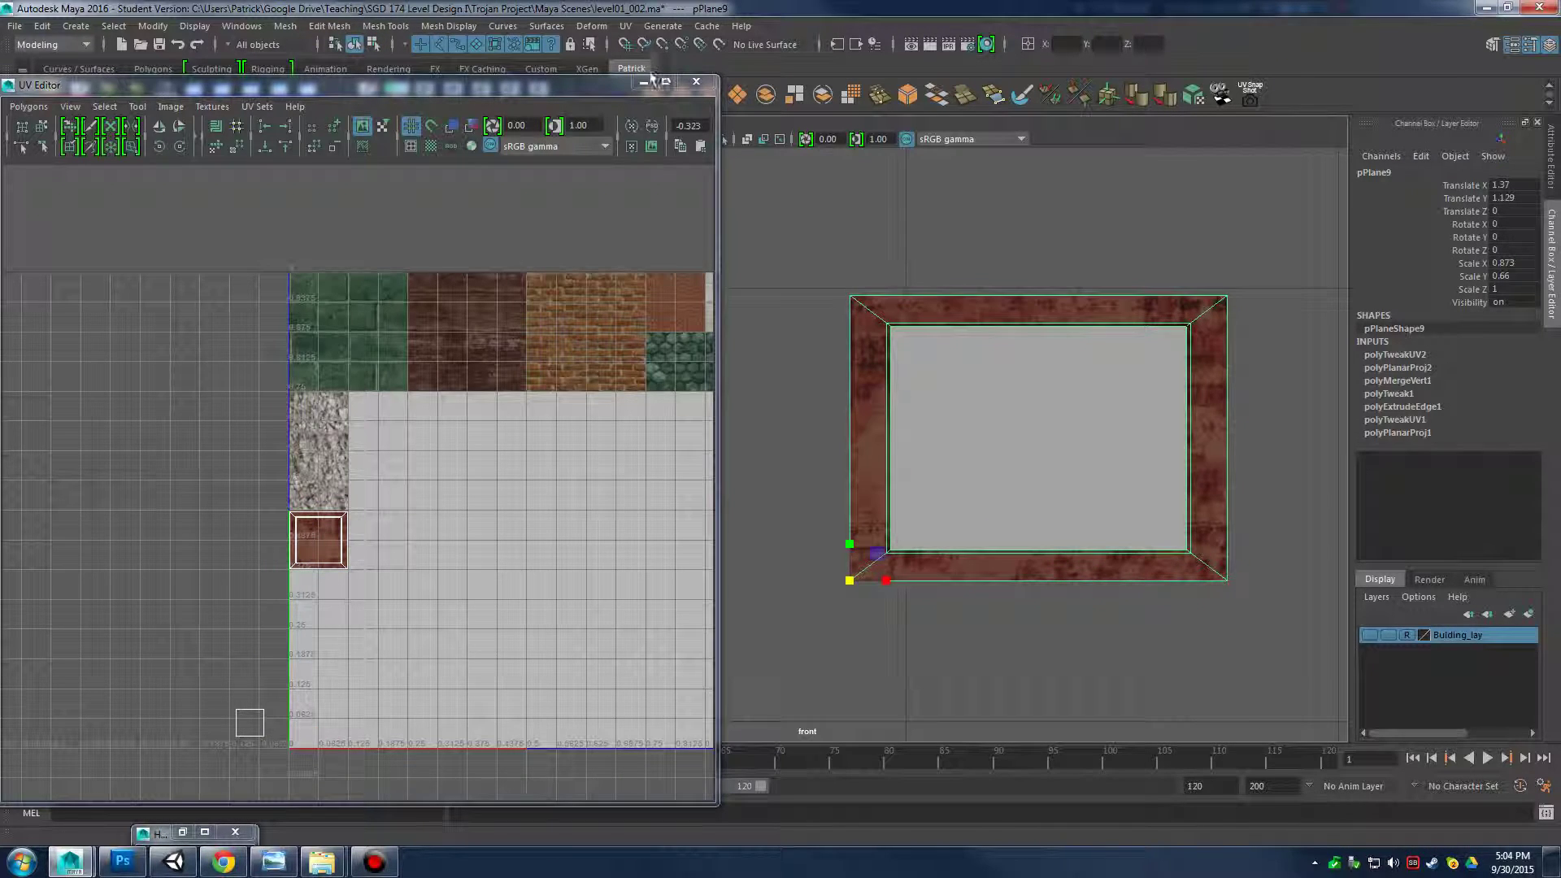
click(644, 82)
Move the window piece so its lower-left corner snaps onto a grid intersection in the front view
scroll(748, 374, down, 5)
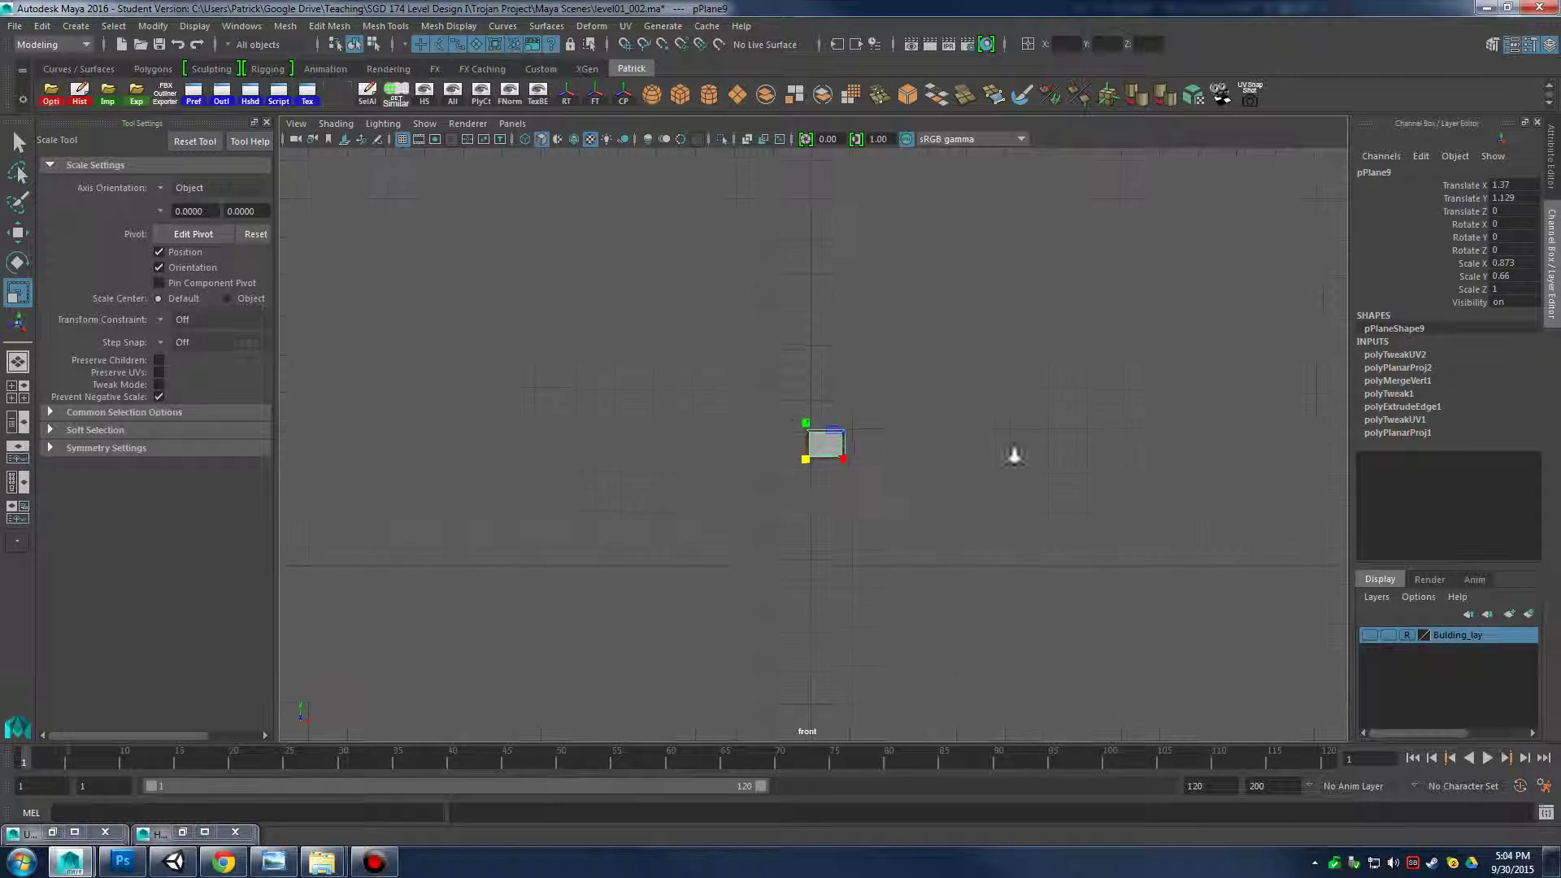
scroll(1016, 468, up, 3)
key(w)
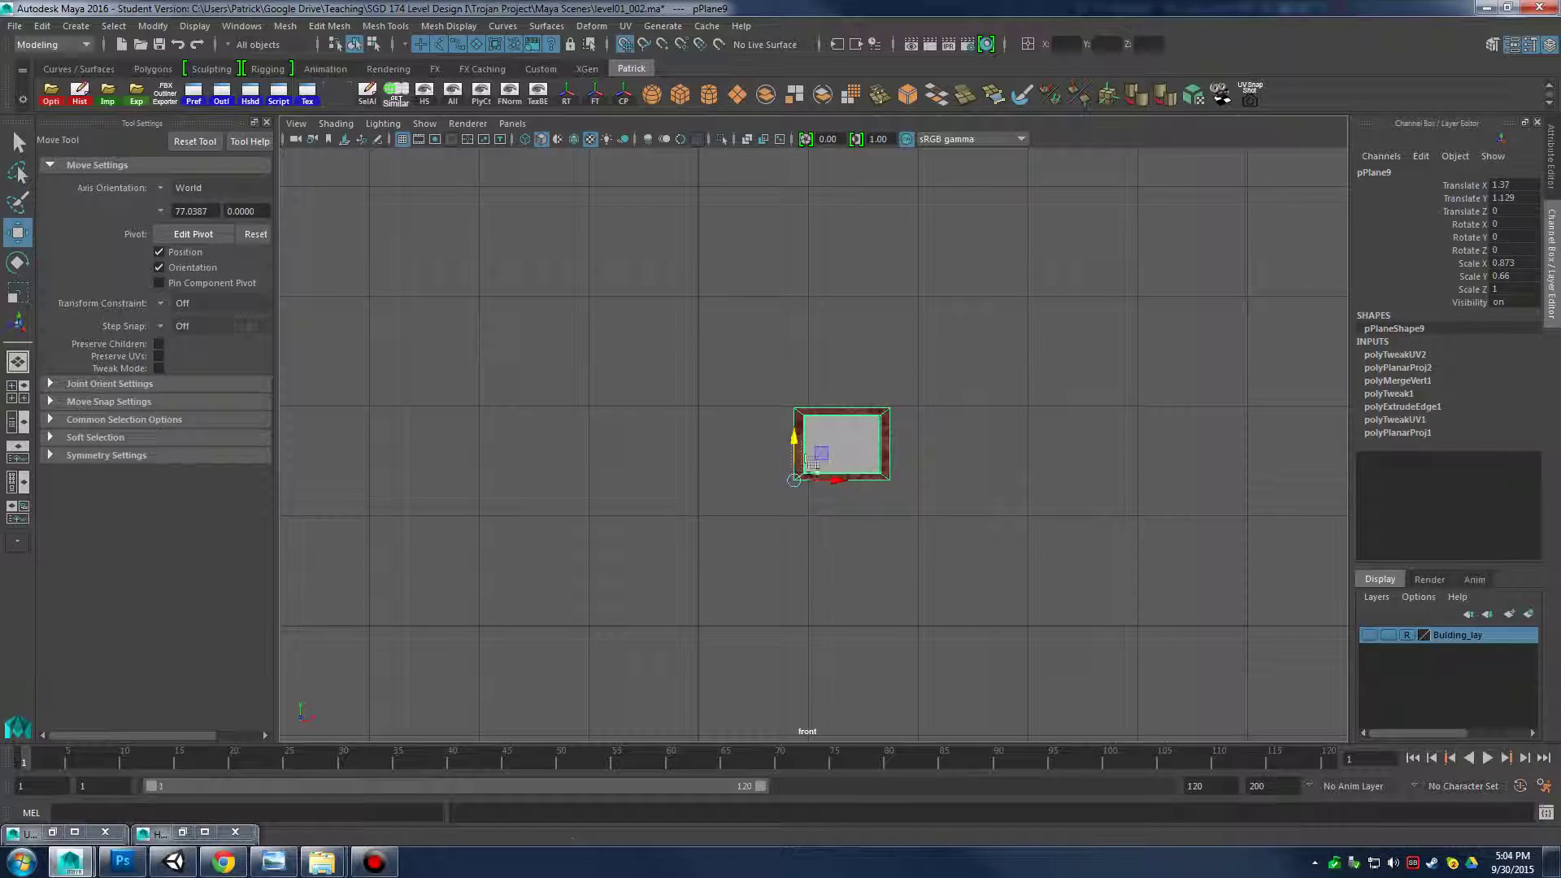
drag(795, 481, 706, 621)
alt+middle_drag(784, 537, 755, 417)
scroll(754, 419, up, 3)
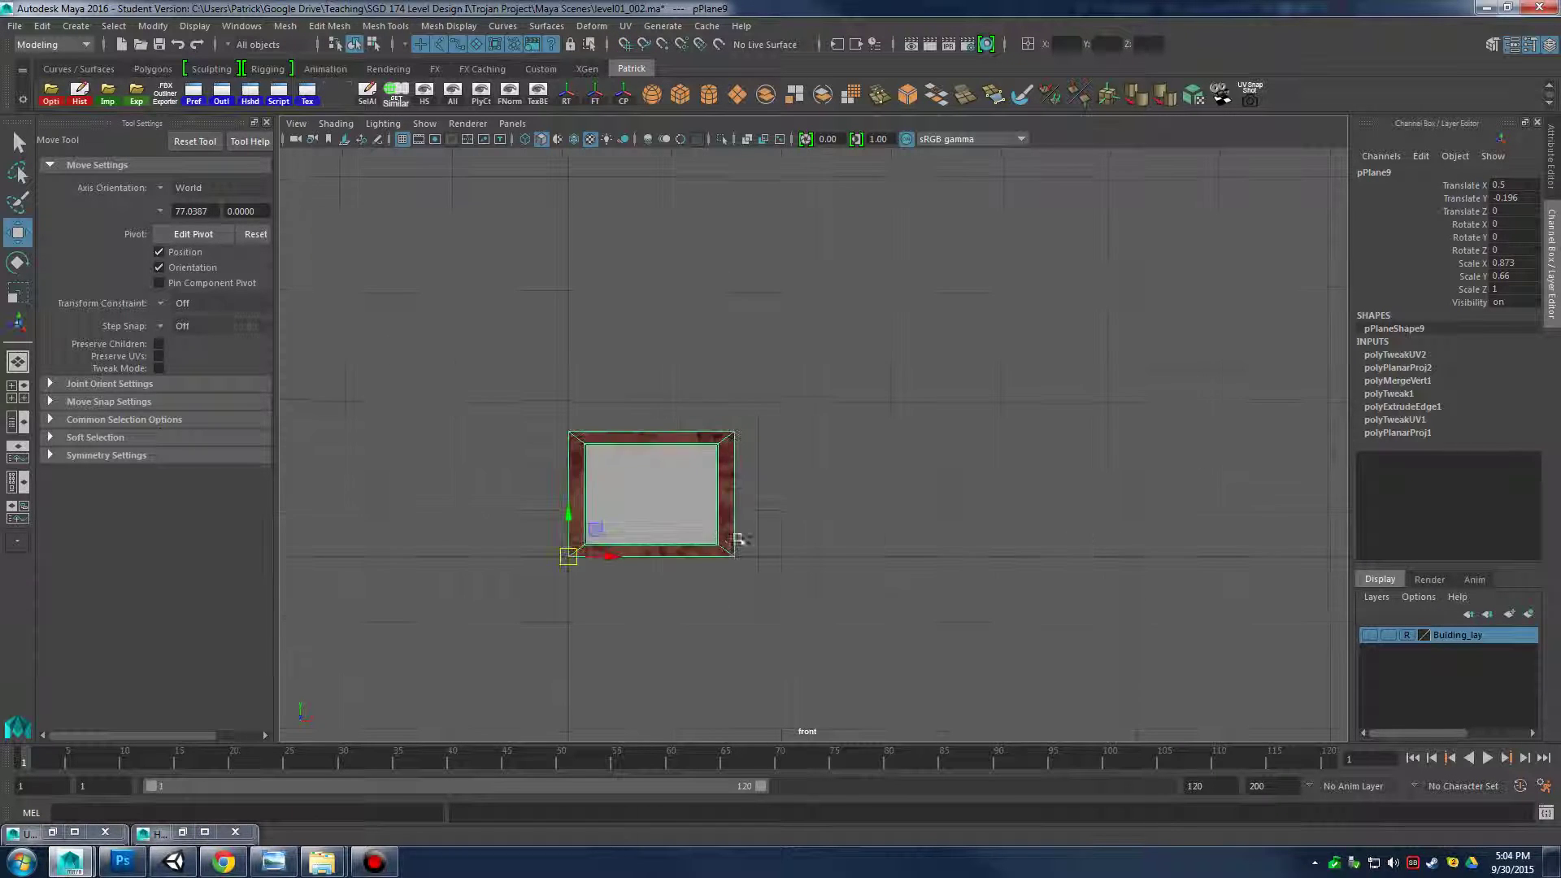
alt+middle_drag(732, 535, 845, 517)
Duplicate the window piece twice and stack the copies upward, each snapped to the top of the one below
key(ctrl+d)
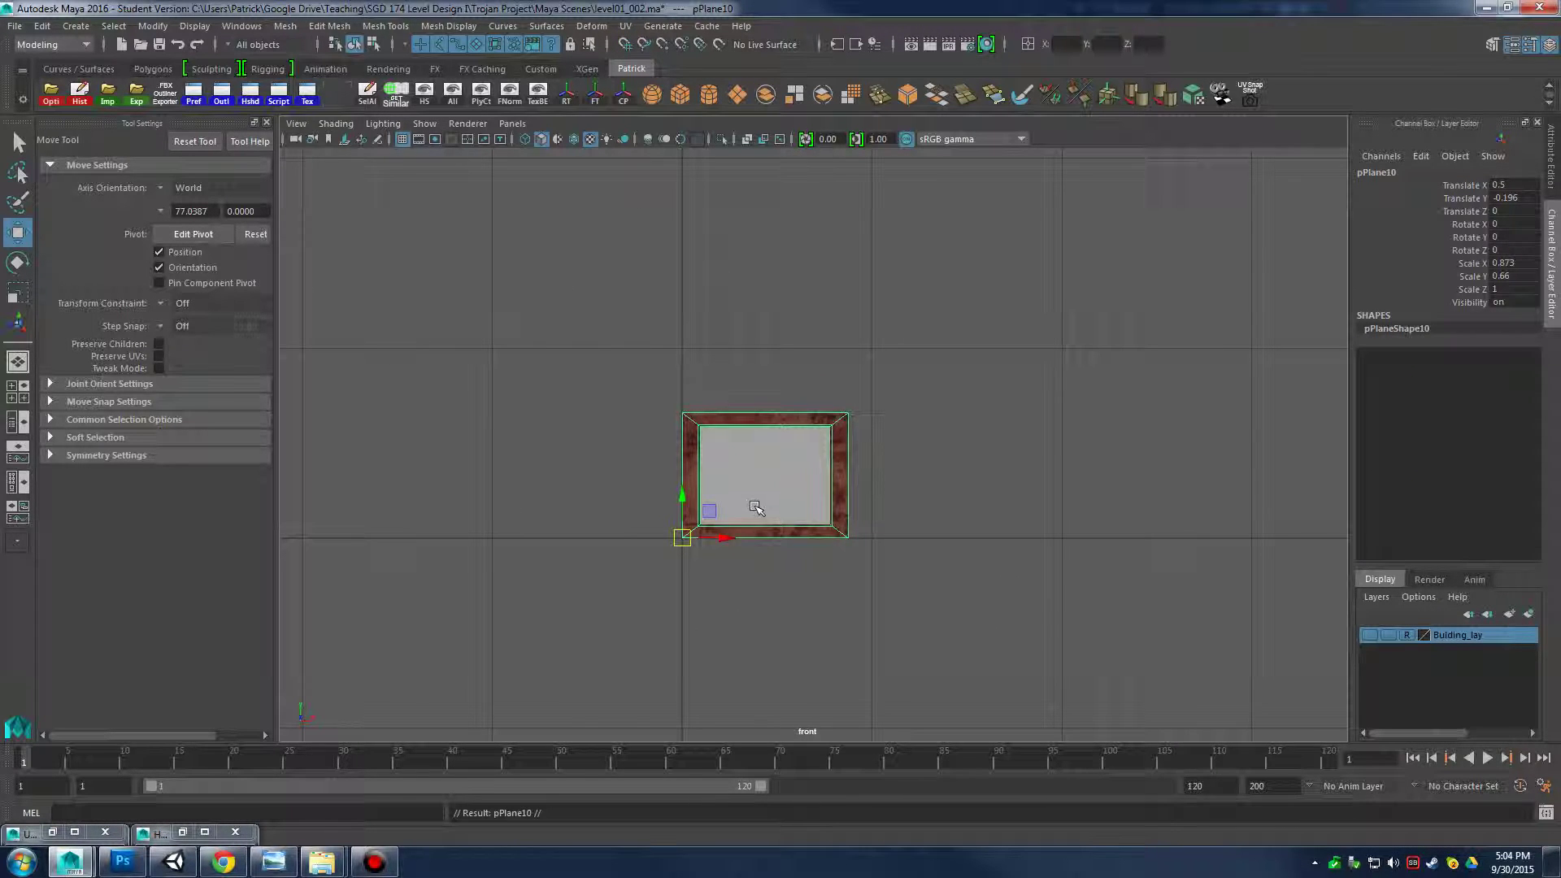
drag(683, 495, 687, 249)
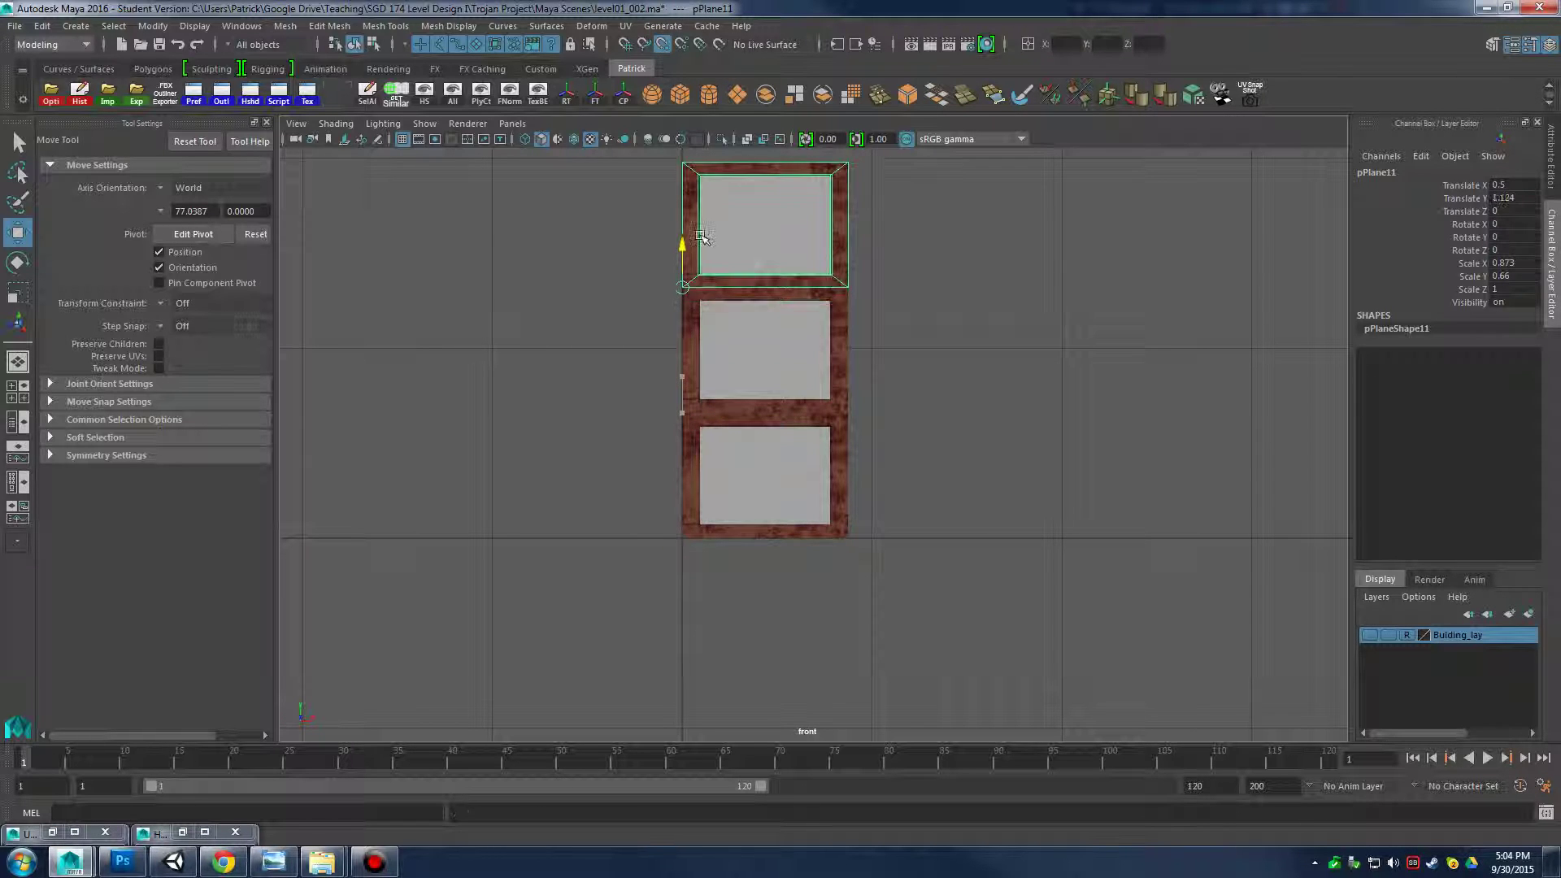
alt+middle_drag(687, 249, 661, 309)
Duplicate the column of three windows, snap the copy against the original's right side, and deselect everything
drag(568, 218, 946, 667)
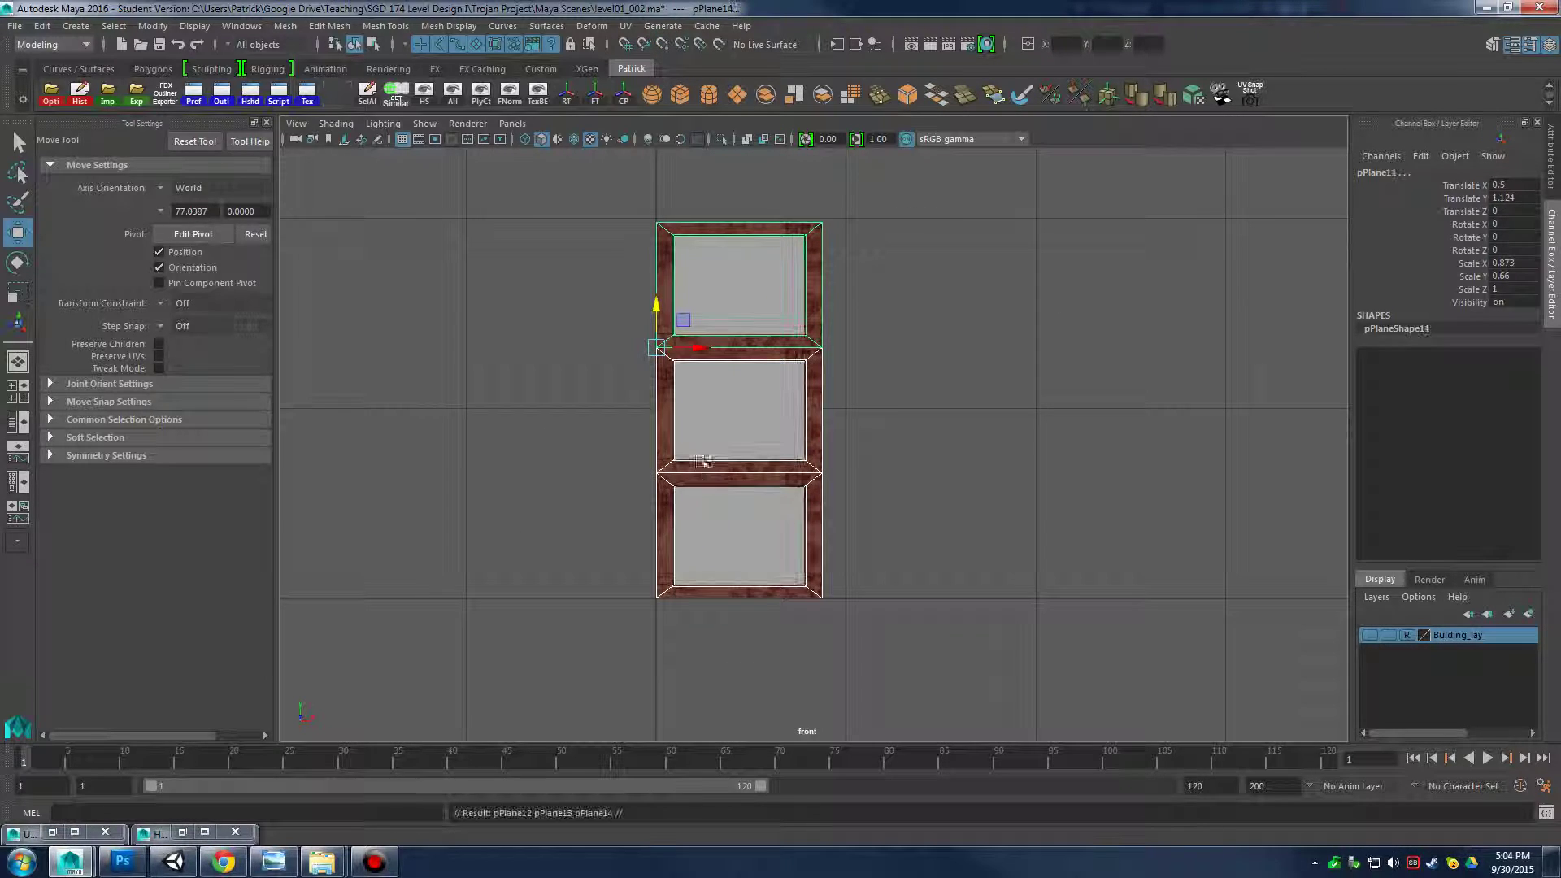
key(ctrl+d)
drag(711, 356, 916, 356)
click(1090, 383)
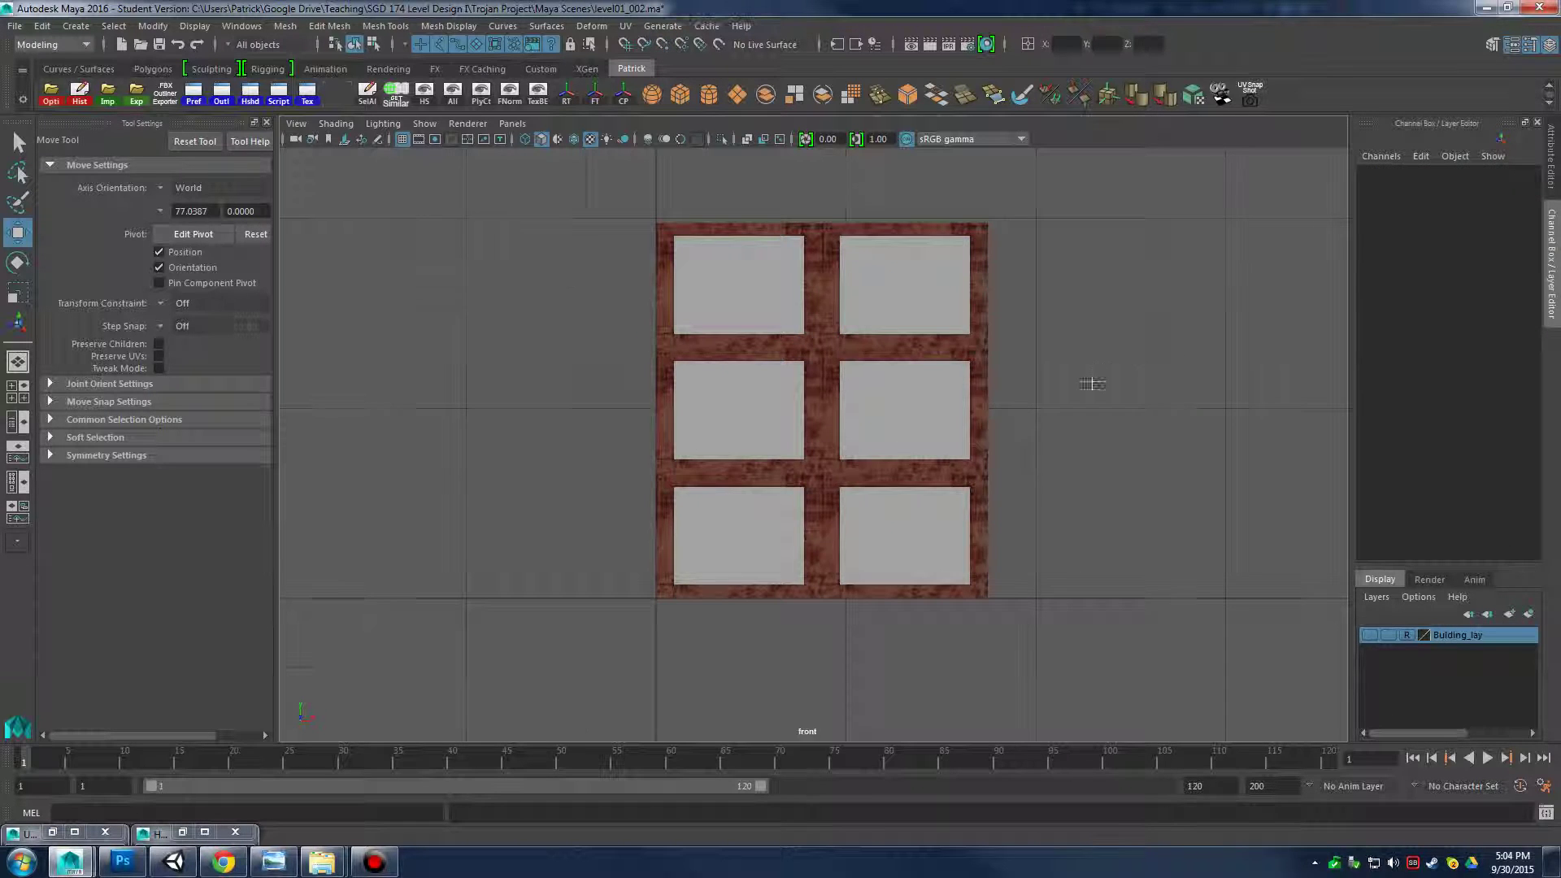
alt+right_drag(1090, 383, 1234, 469)
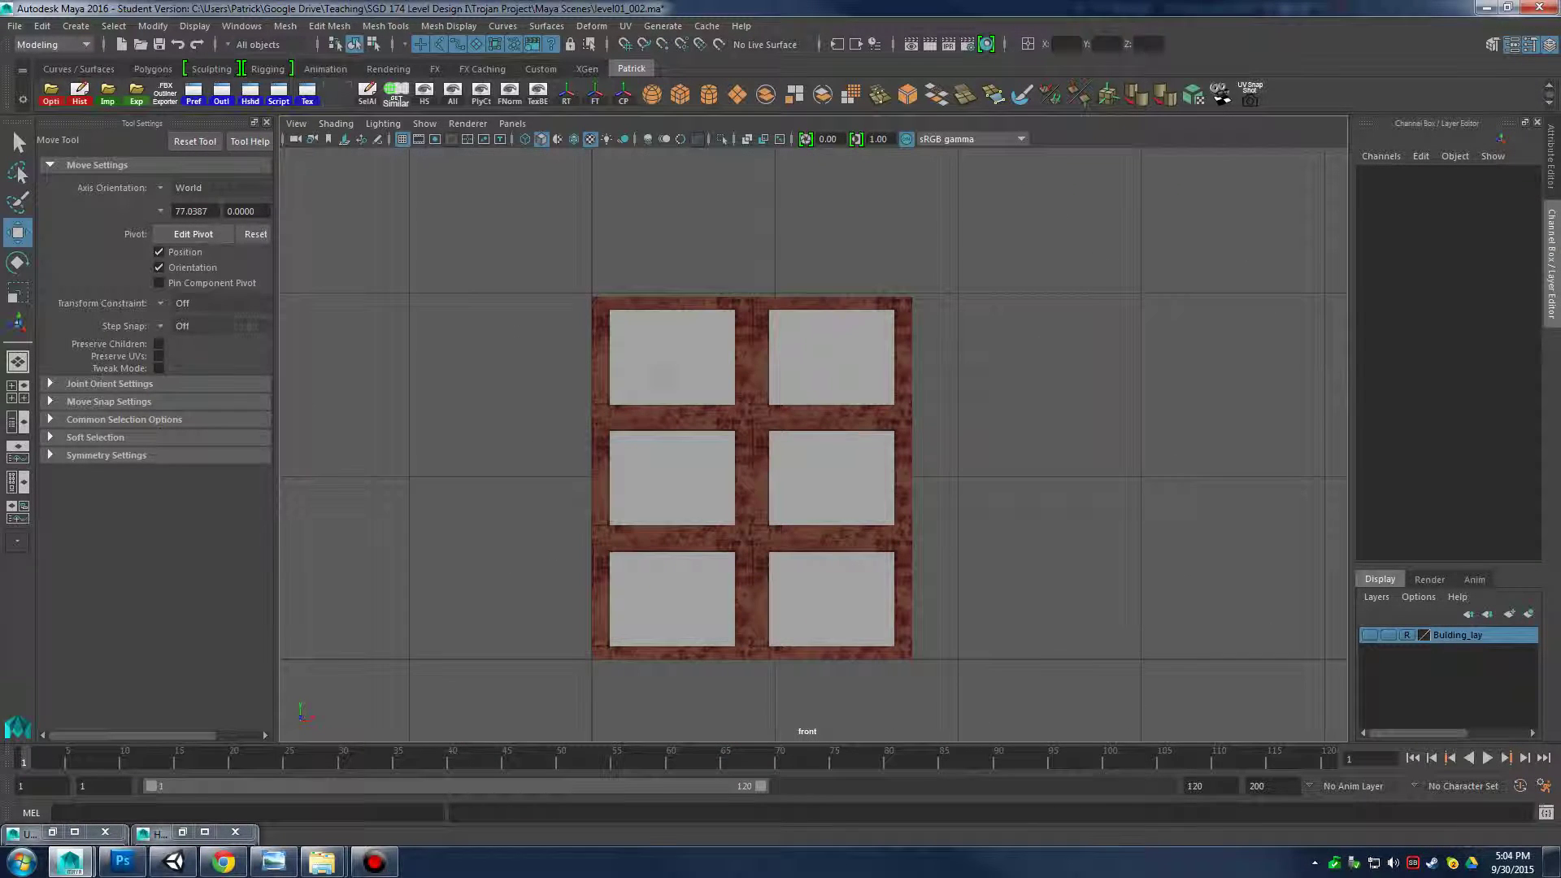
Select all six window pieces and combine them into one mesh
drag(1040, 742, 1040, 741)
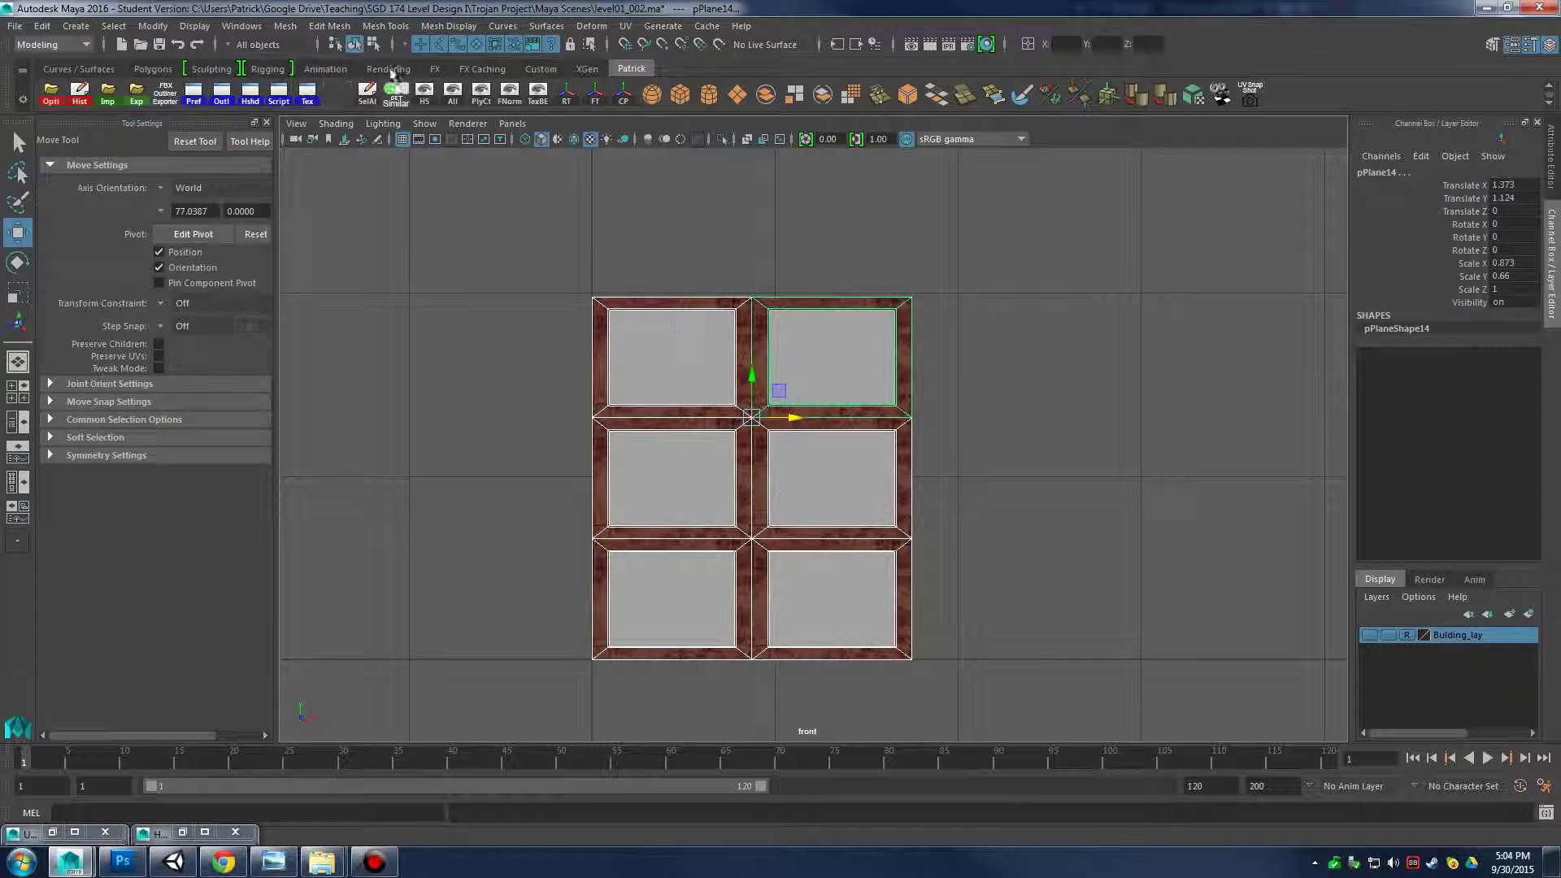
click(286, 26)
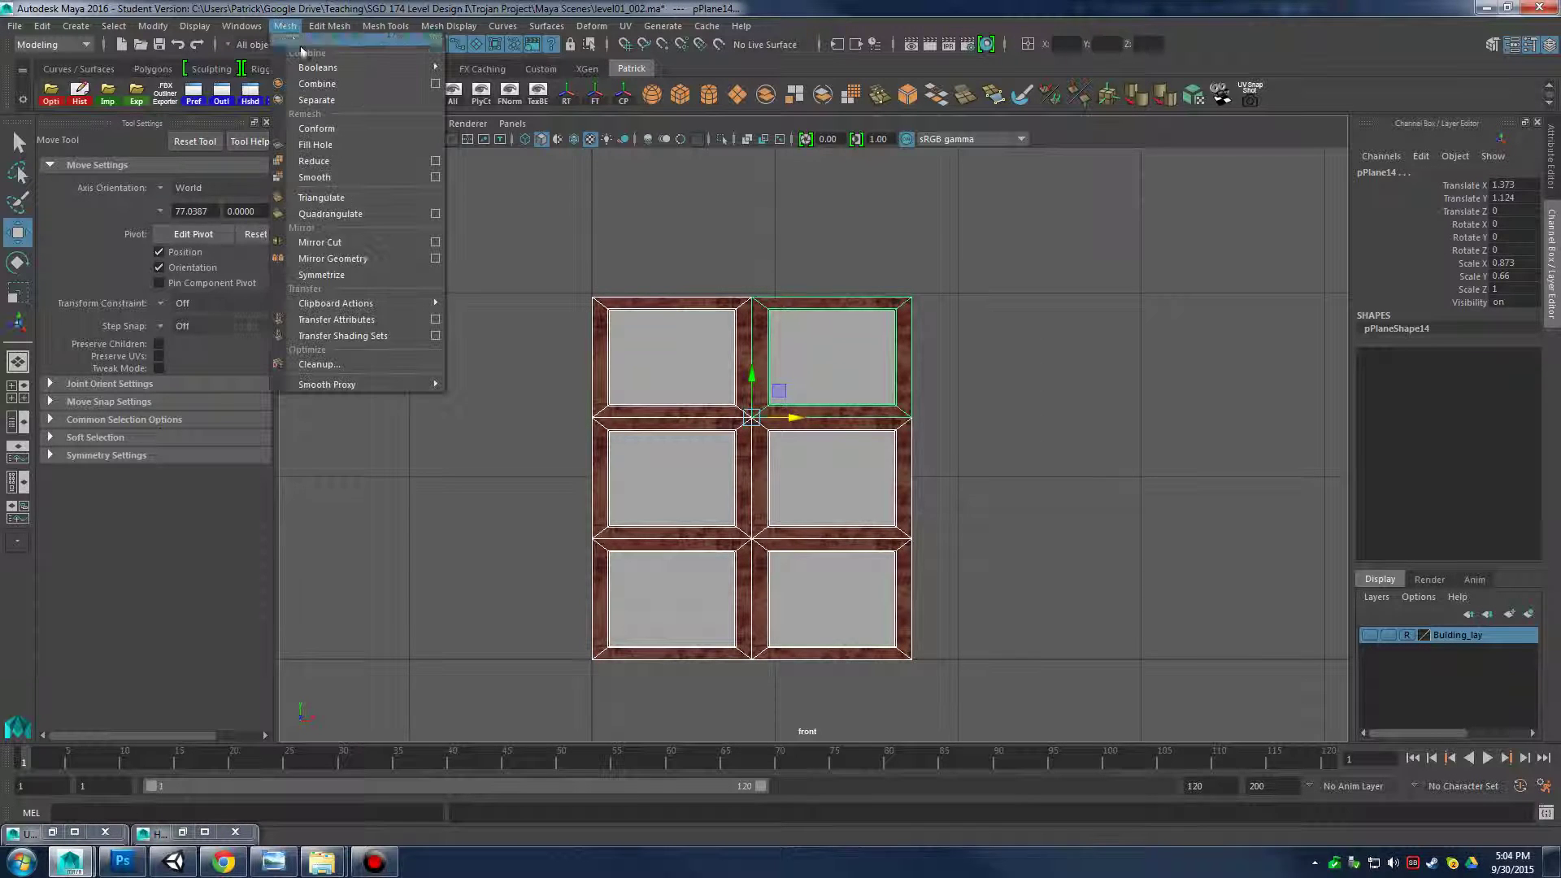
click(358, 83)
Merge all vertices of the combined window mesh using a threshold of 0.001
right_drag(760, 333, 709, 325)
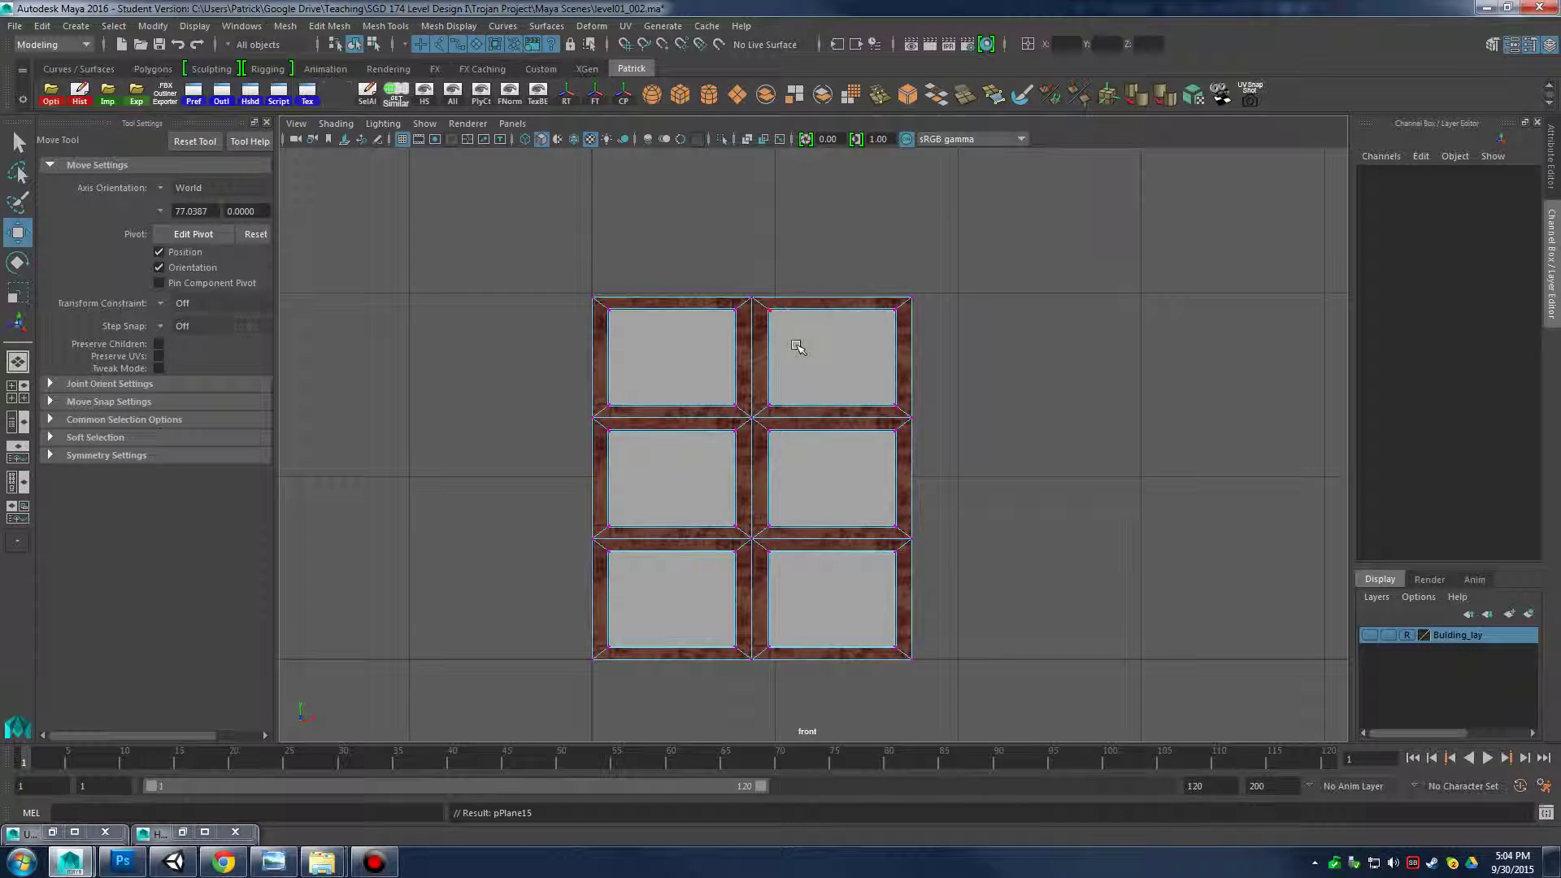
right_drag(797, 347, 784, 334)
drag(418, 236, 1041, 726)
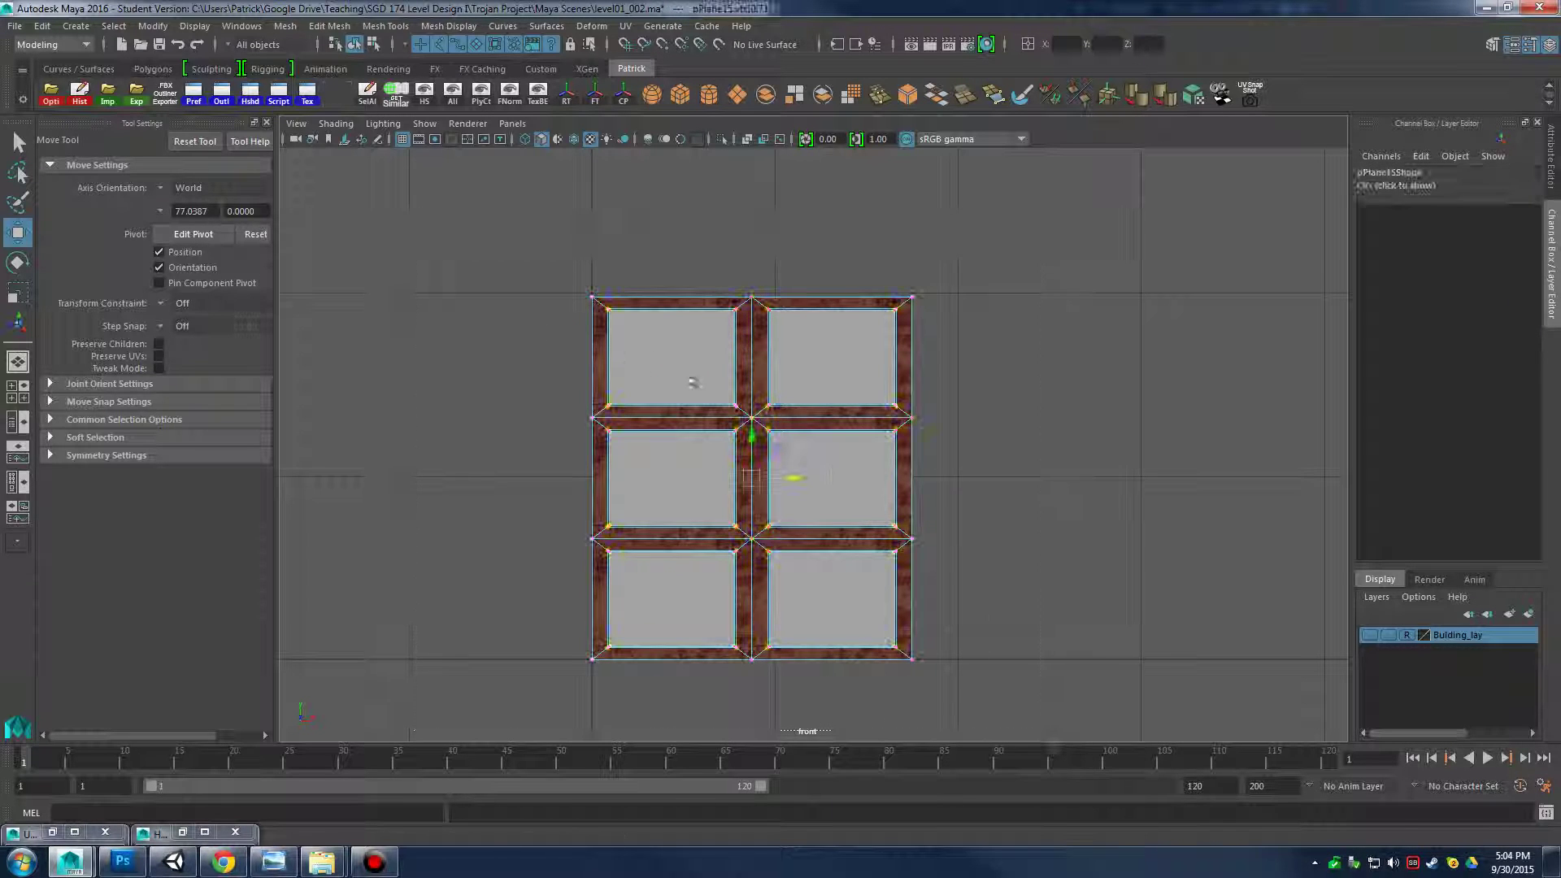
scroll(817, 451, up, 3)
key(space)
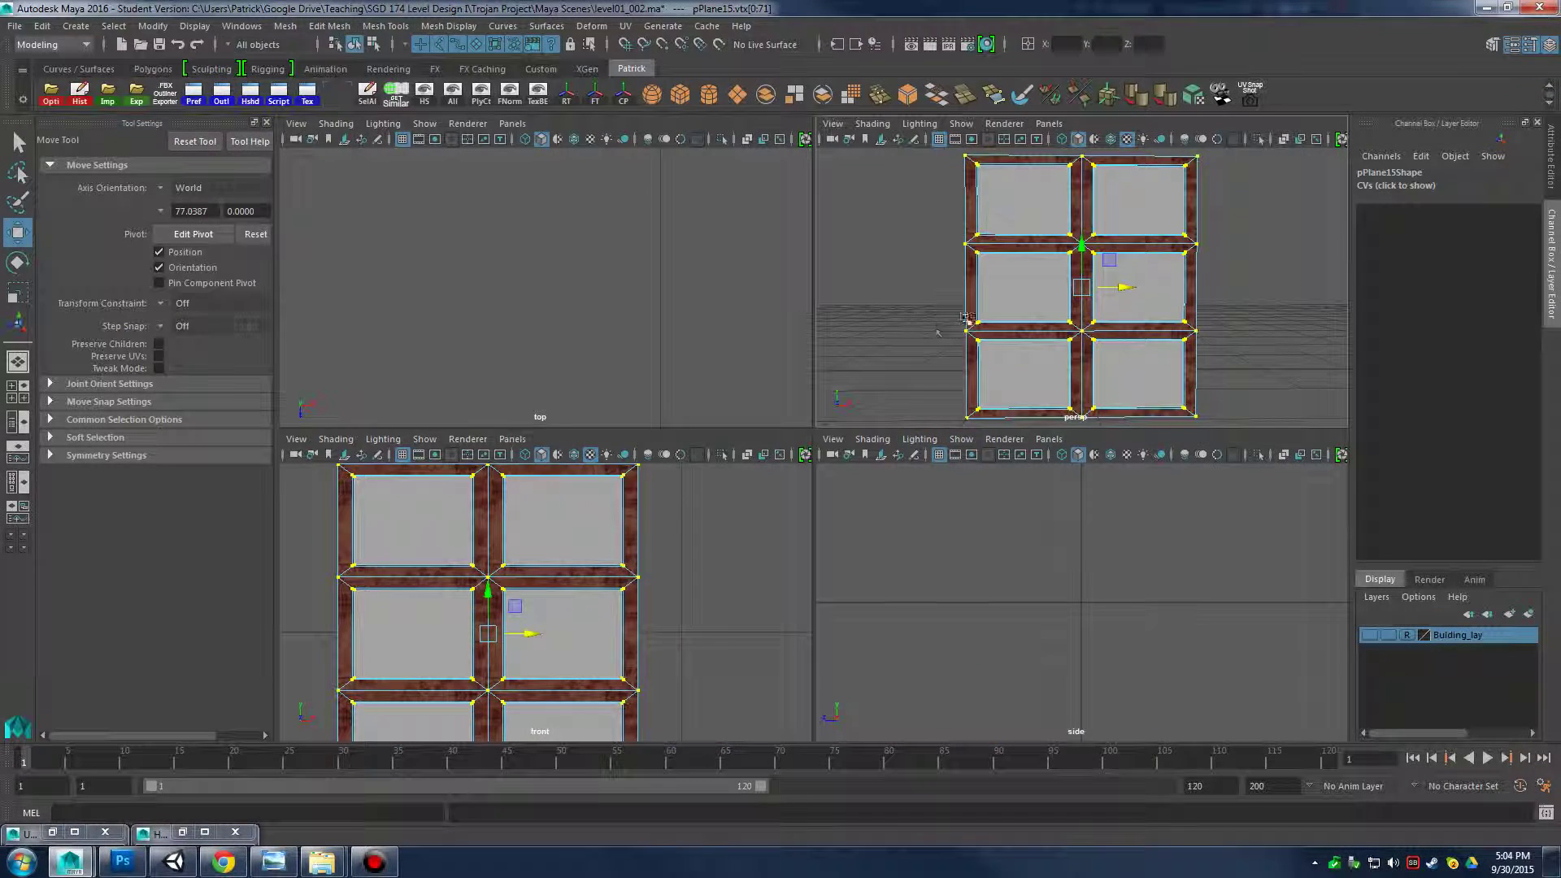
key(space)
scroll(964, 342, up, 3)
alt+drag(960, 406, 1014, 467)
alt+middle_drag(907, 358, 966, 539)
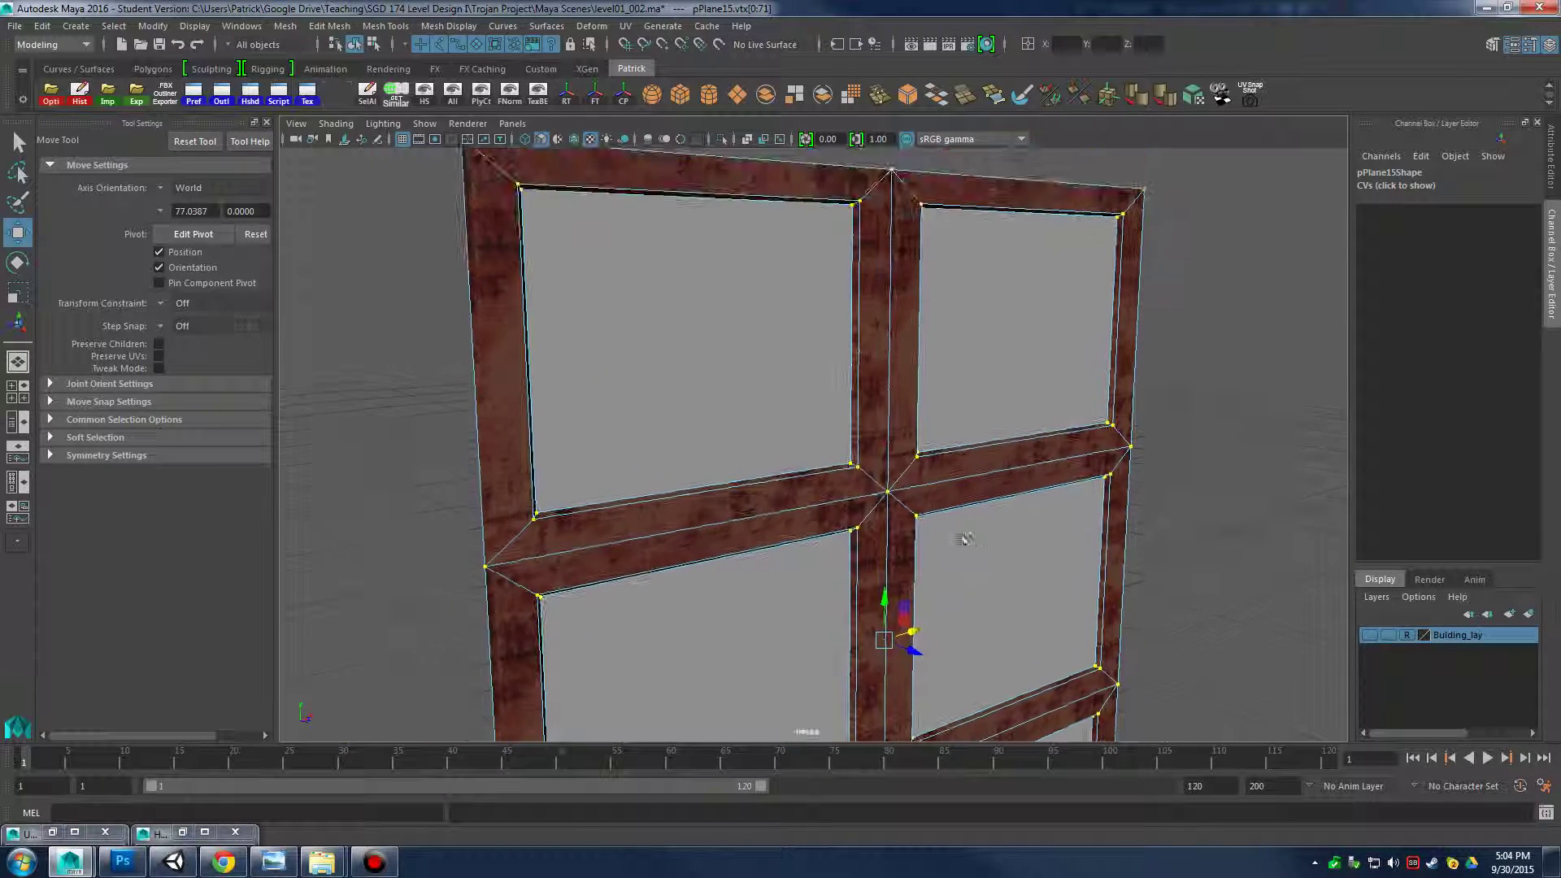
click(329, 26)
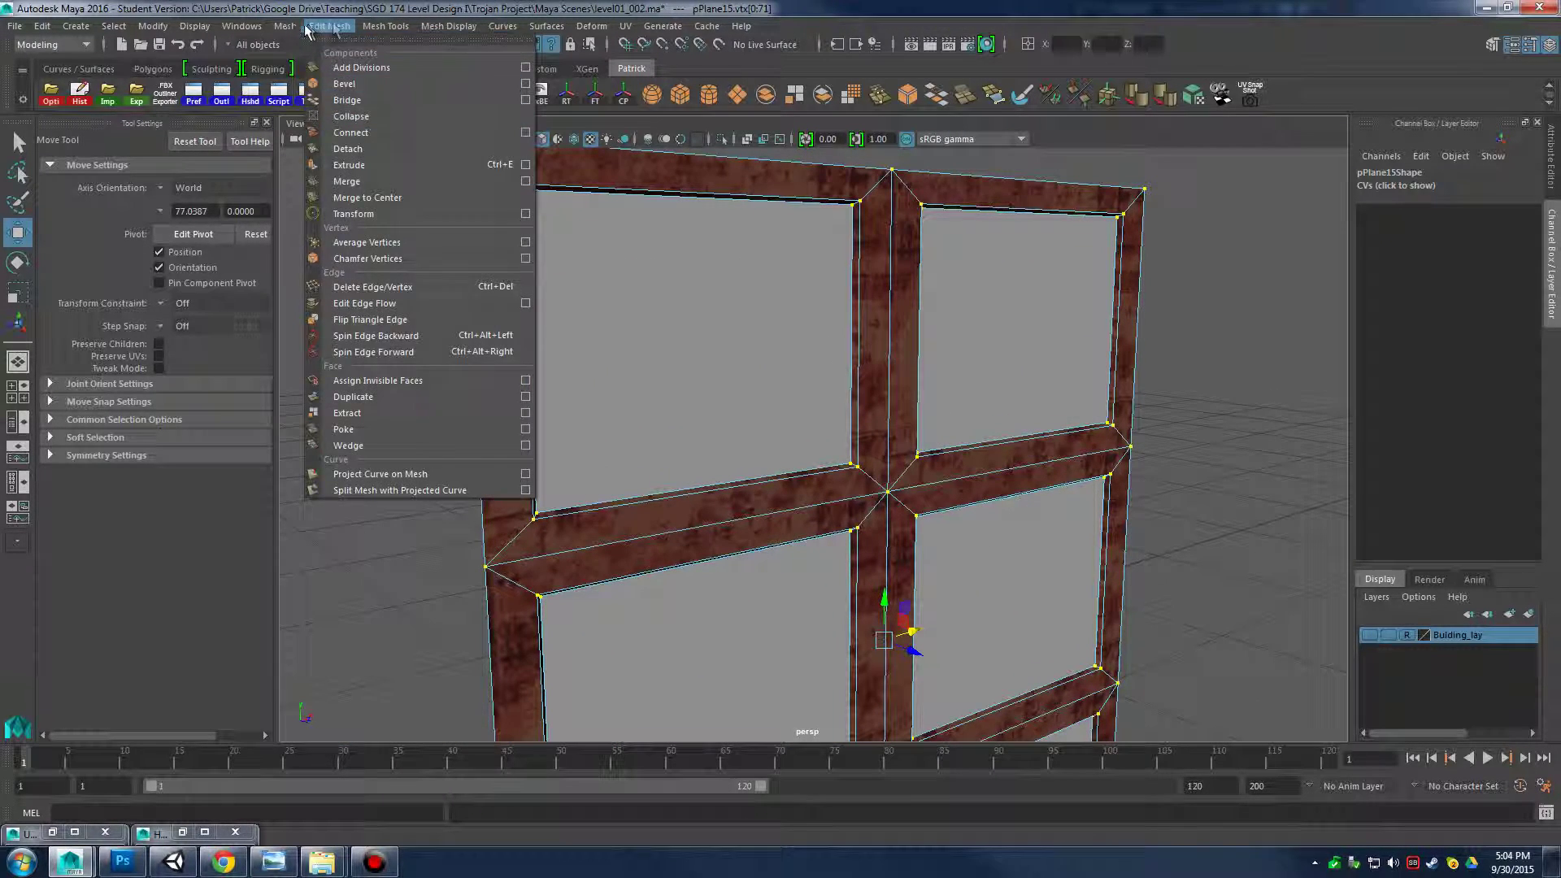
click(525, 181)
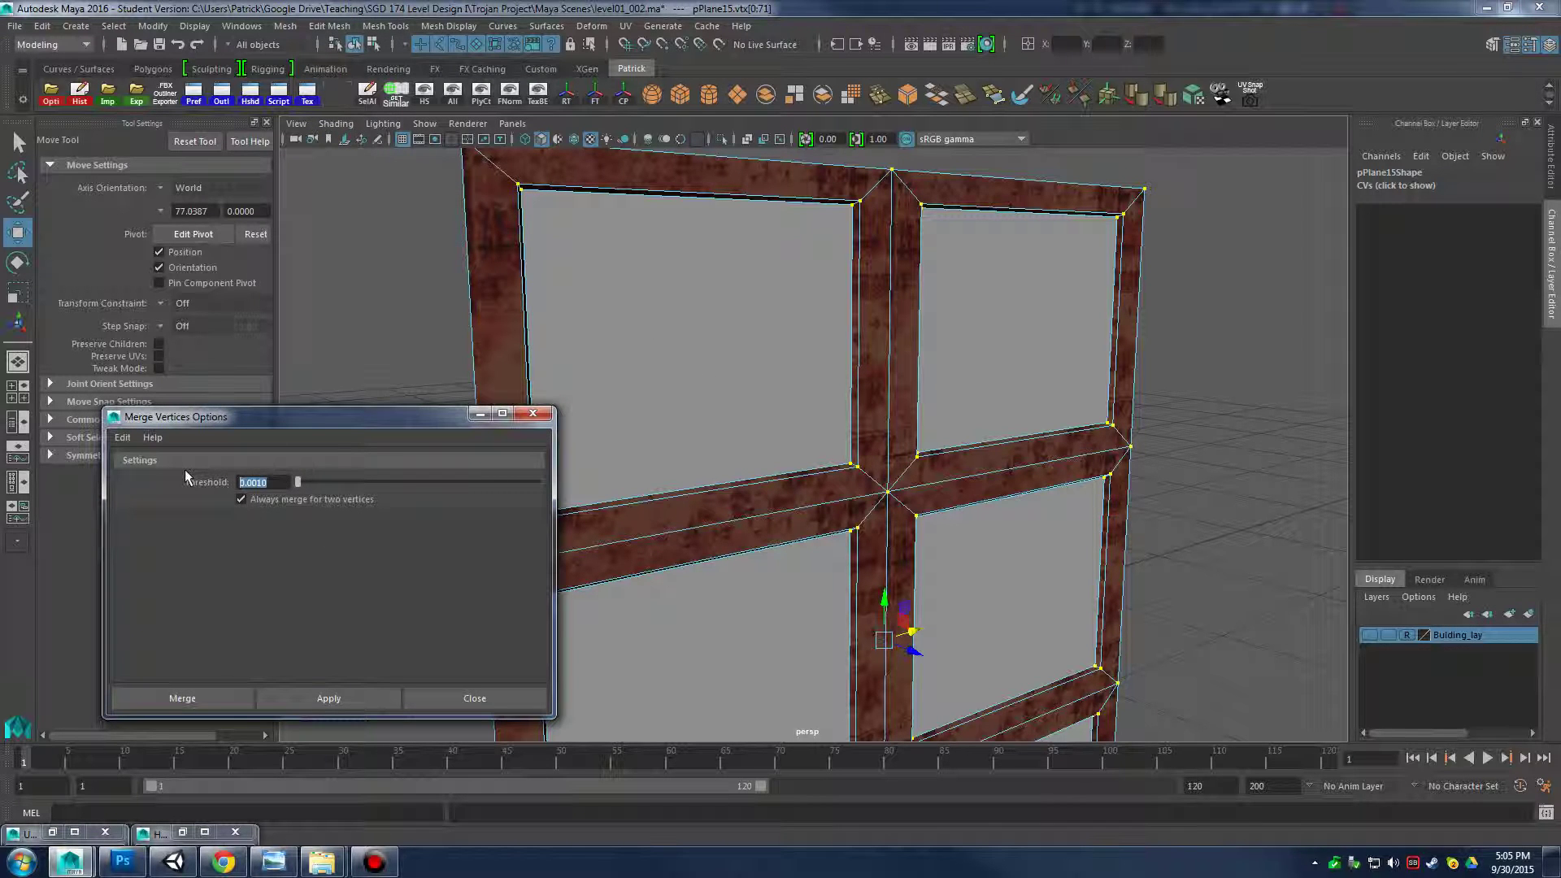
text(.001)
key(Return)
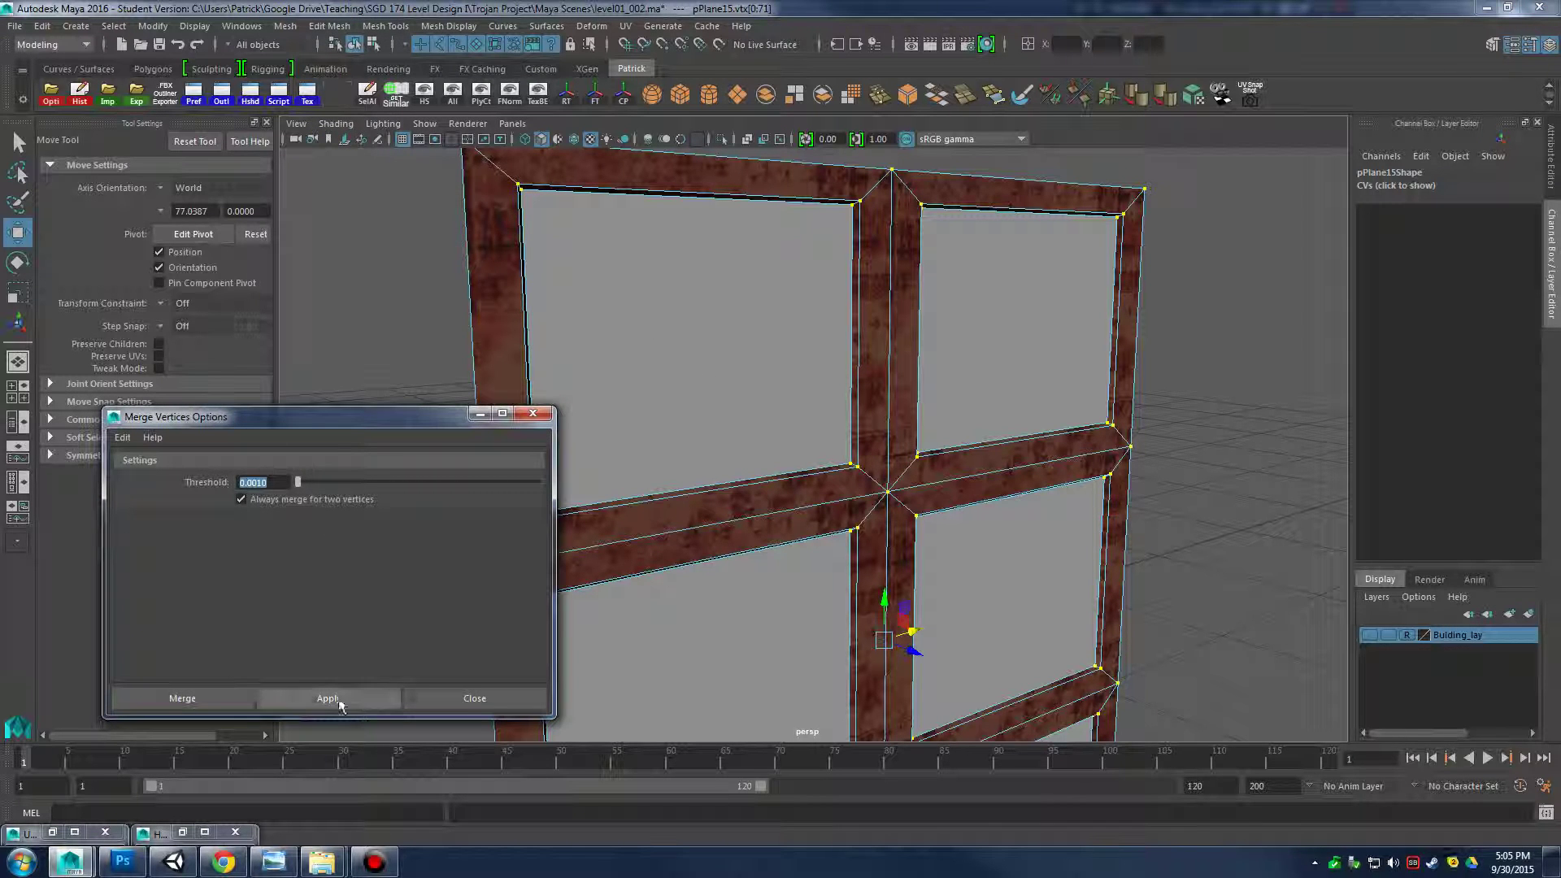
click(374, 704)
click(538, 415)
Check the merged seams by toggling the window mesh between smooth preview and normal display, finishing in normal display with nothing selected
alt+middle_drag(863, 559, 875, 486)
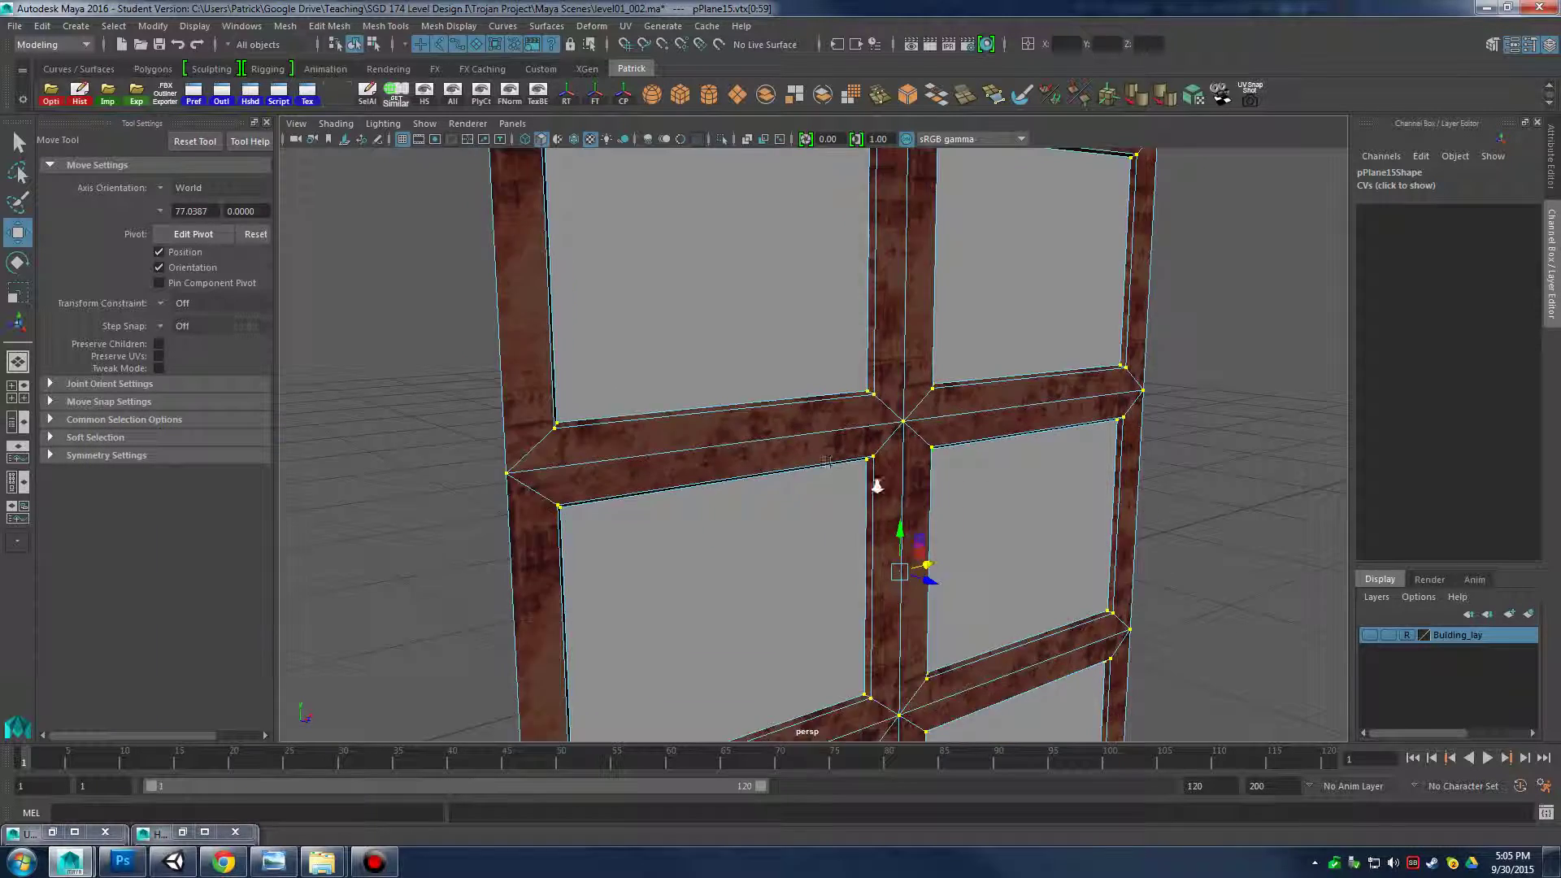
alt+right_drag(875, 487, 1013, 397)
alt+right_drag(1187, 412, 953, 427)
click(951, 427)
key(e)
key(3)
alt+right_drag(1254, 477, 976, 479)
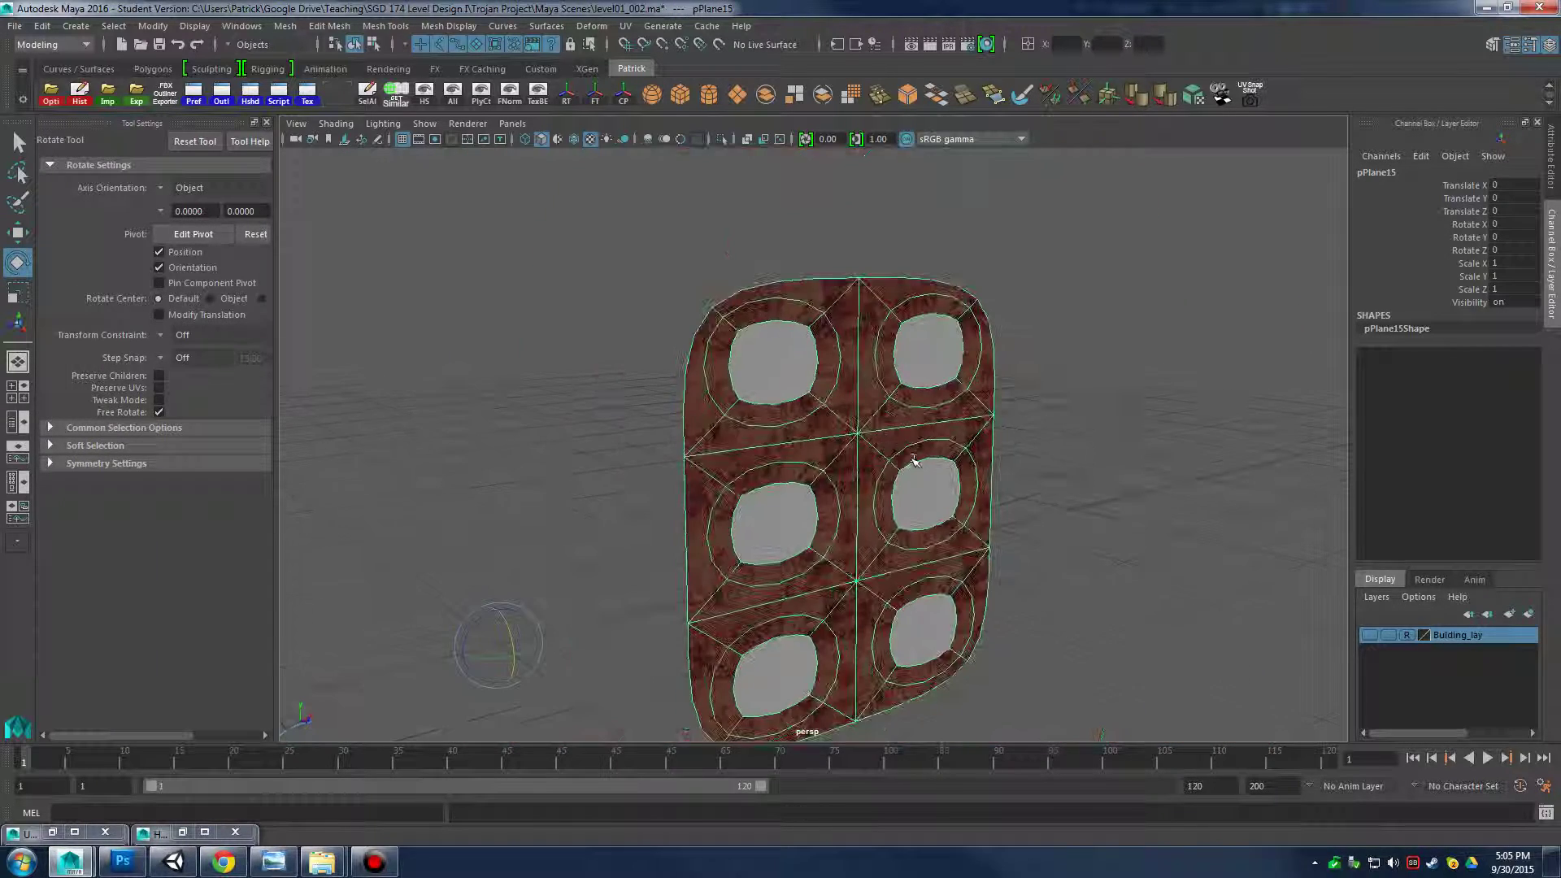
alt+drag(935, 476, 1007, 485)
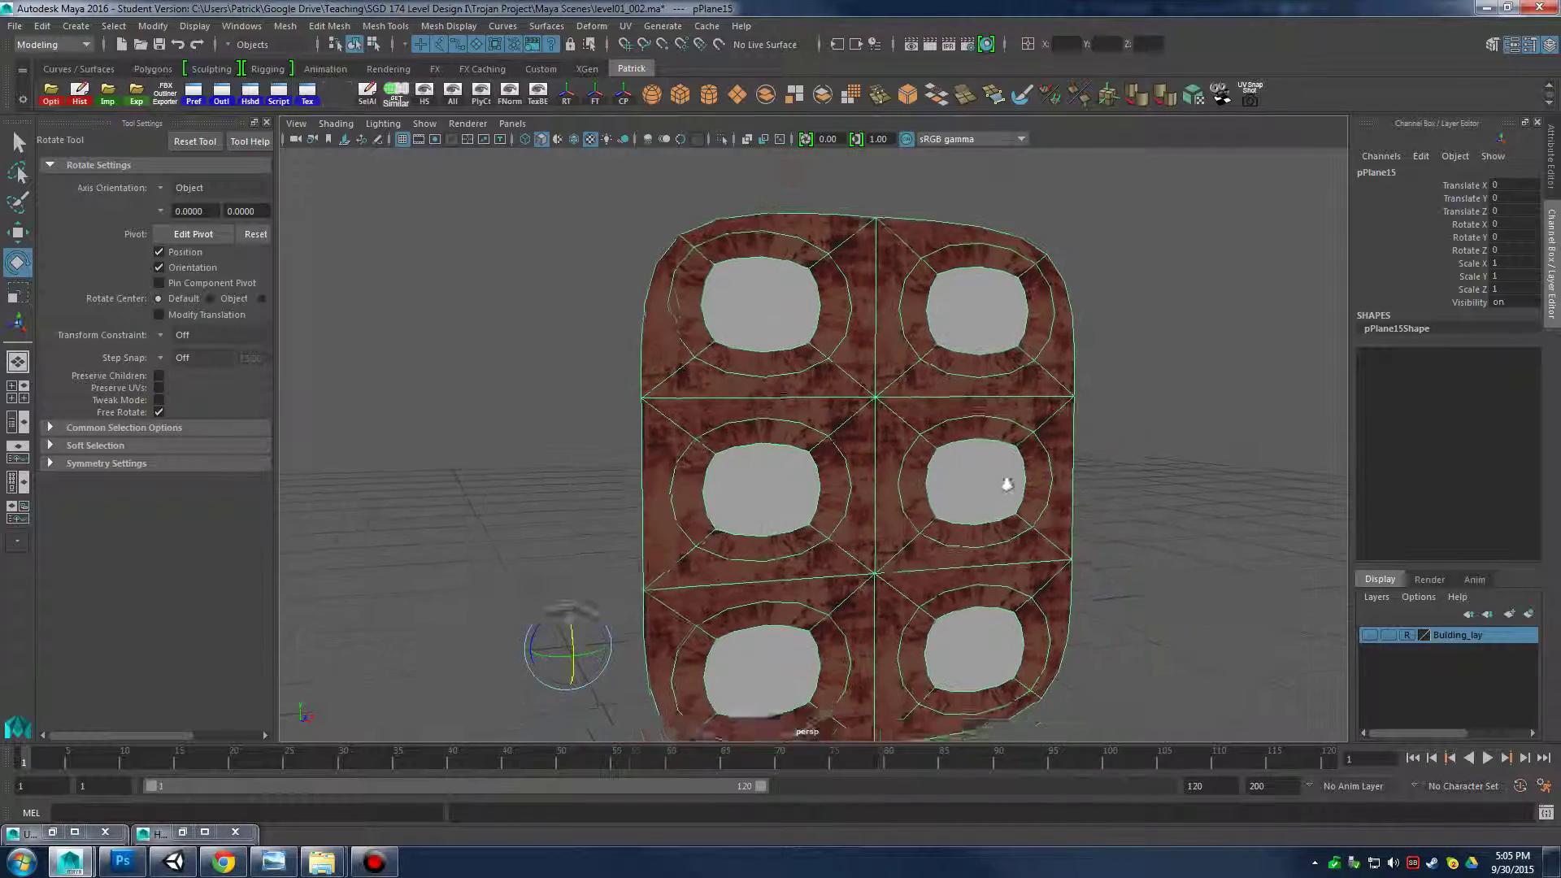
scroll(947, 461, up, 3)
alt+drag(882, 404, 906, 414)
key(1)
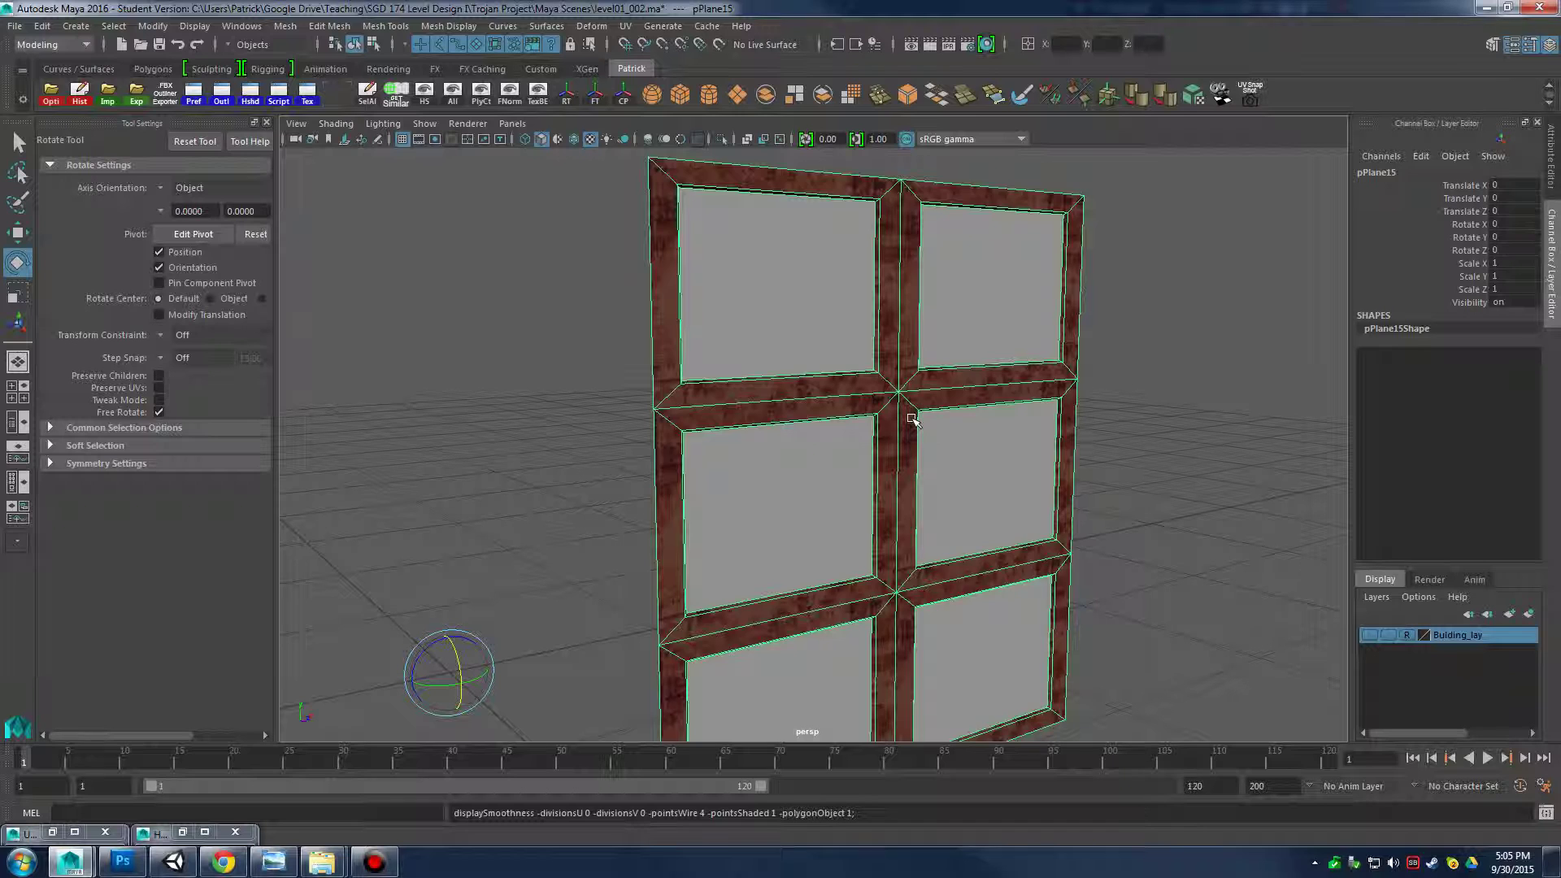
key(3)
key(1)
key(3)
key(1)
key(3)
key(1)
key(3)
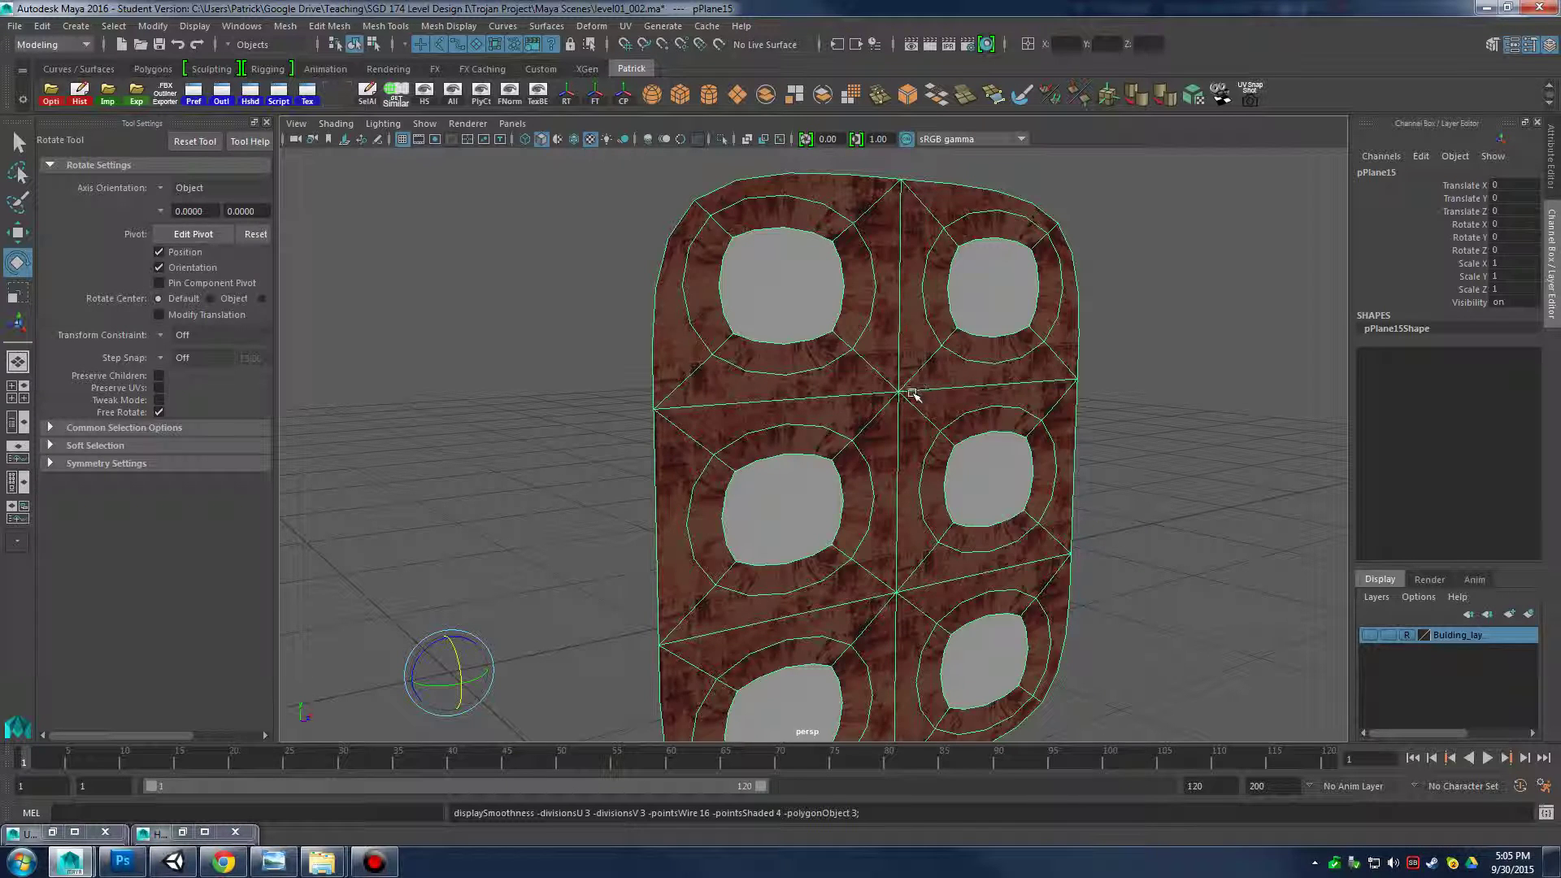
key(1)
right_click(899, 359)
click(1181, 347)
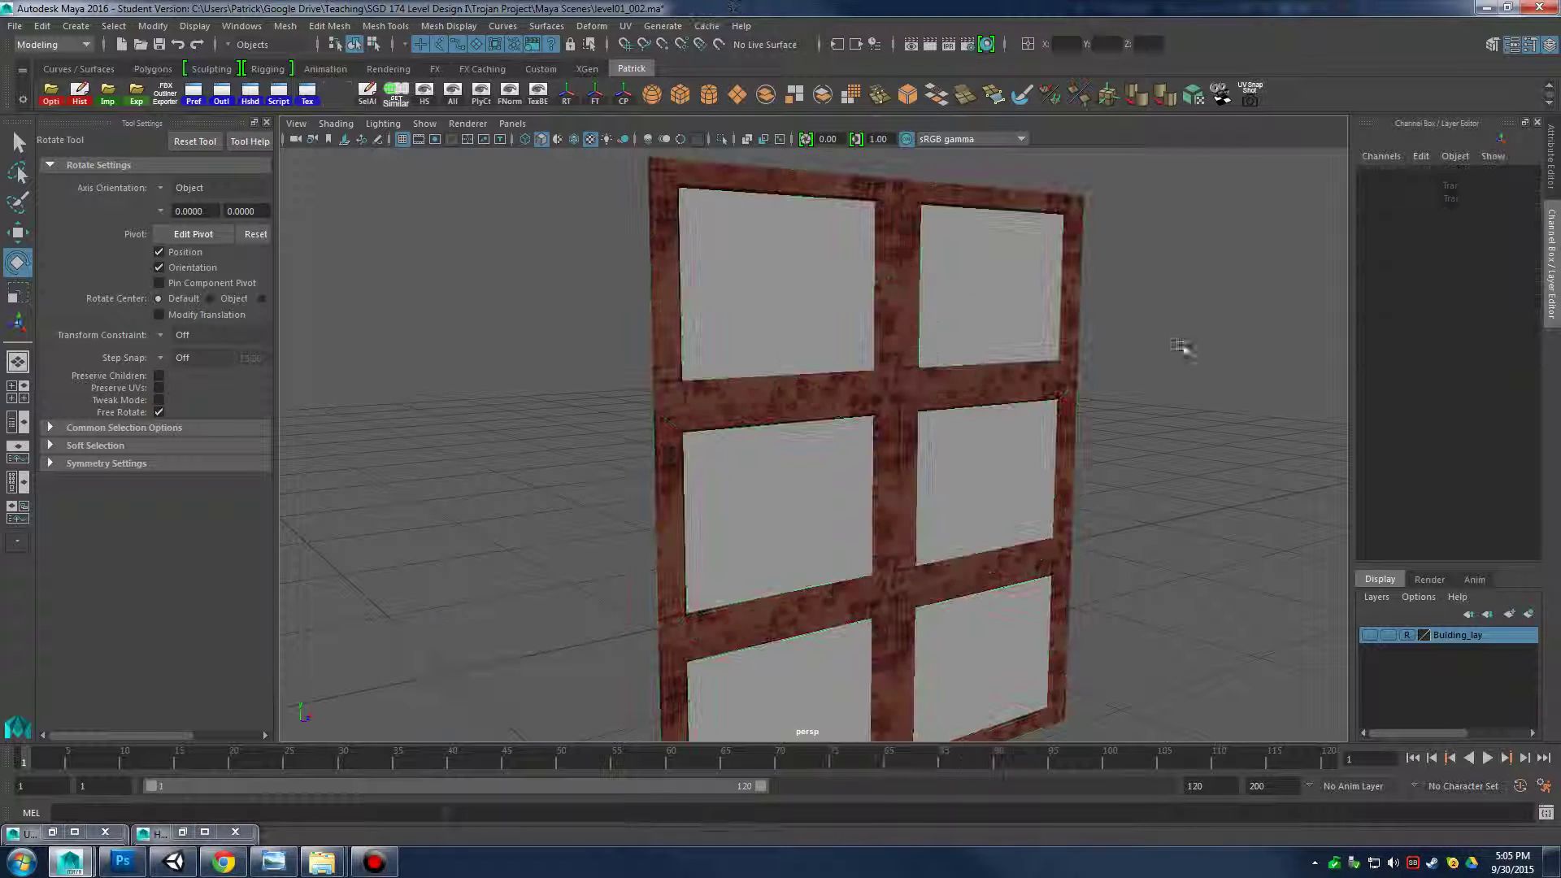
Extrude the outer border edges of the window mesh and move them backward to give the wall piece depth
alt+drag(1181, 347, 917, 303)
click(1008, 282)
right_drag(915, 291, 919, 256)
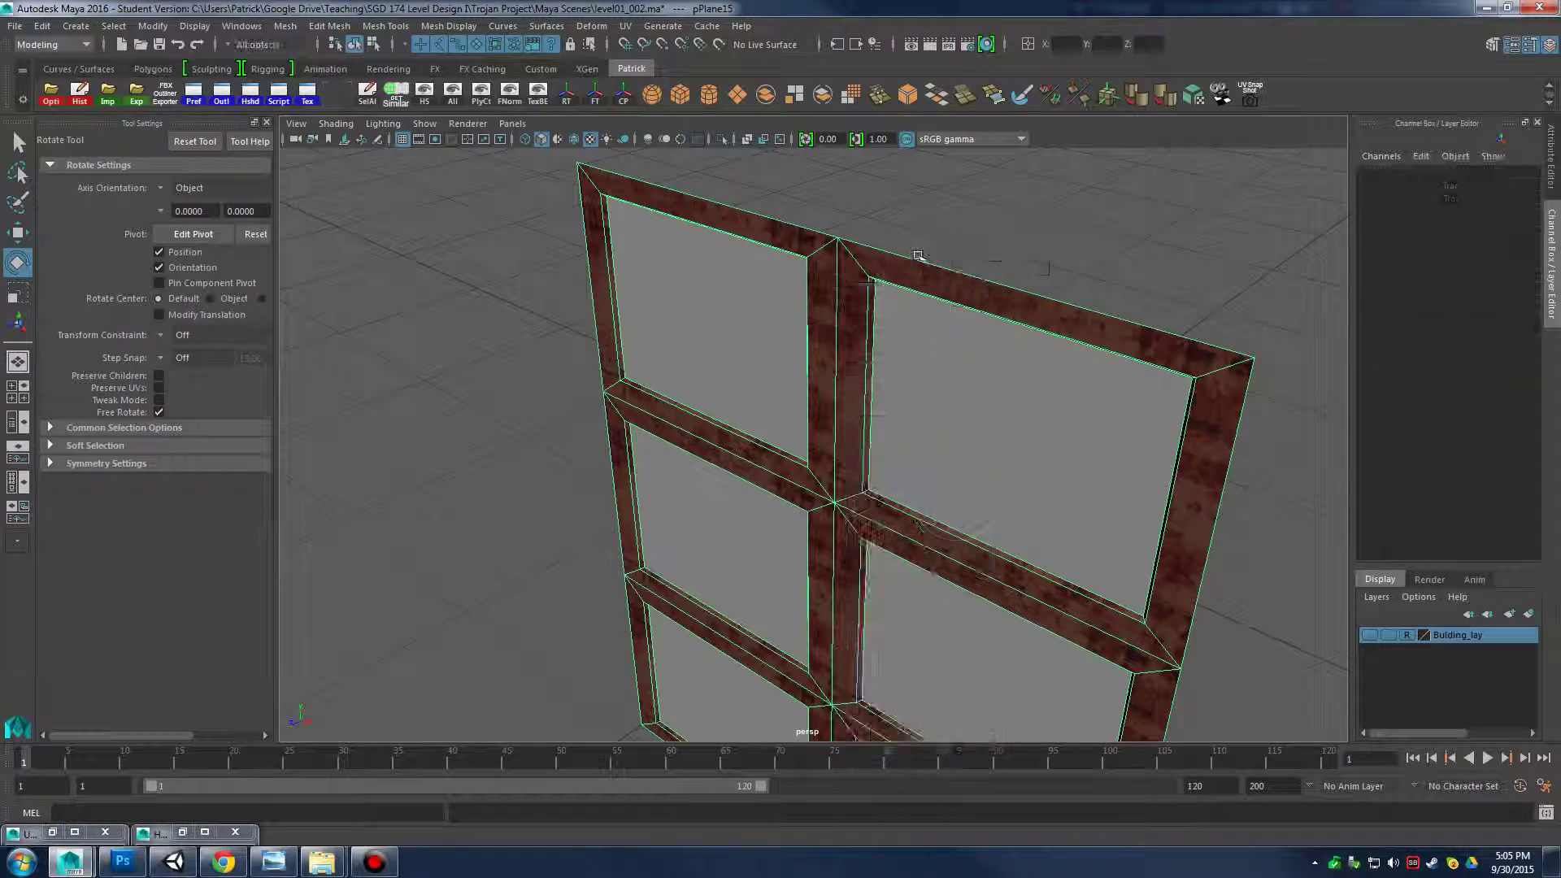
click(919, 256)
alt+drag(1074, 512, 881, 467)
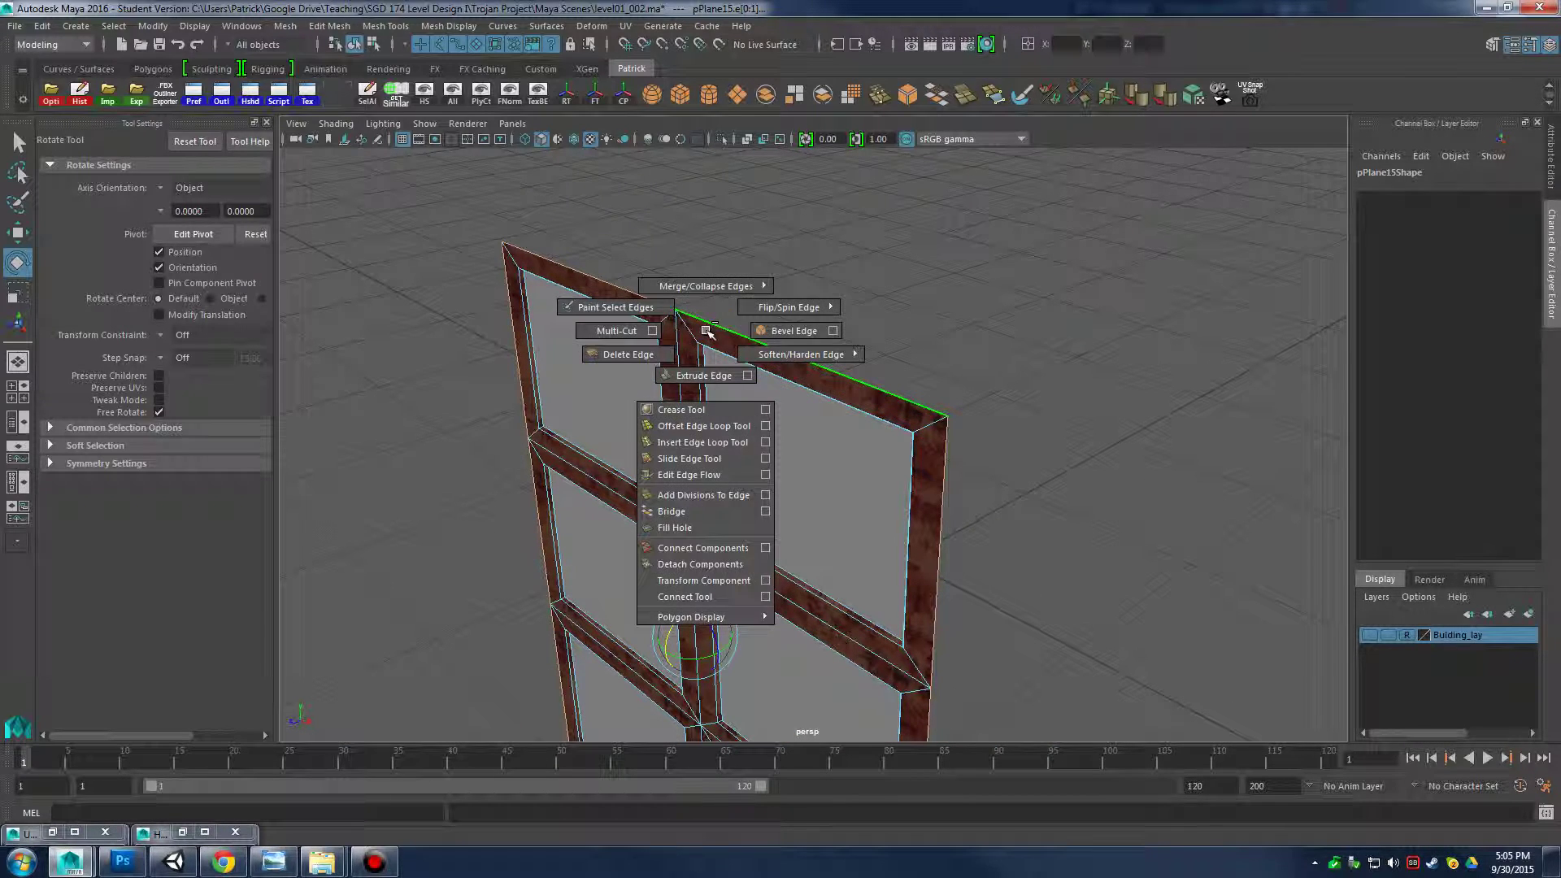
shift+right_drag(702, 376, 702, 376)
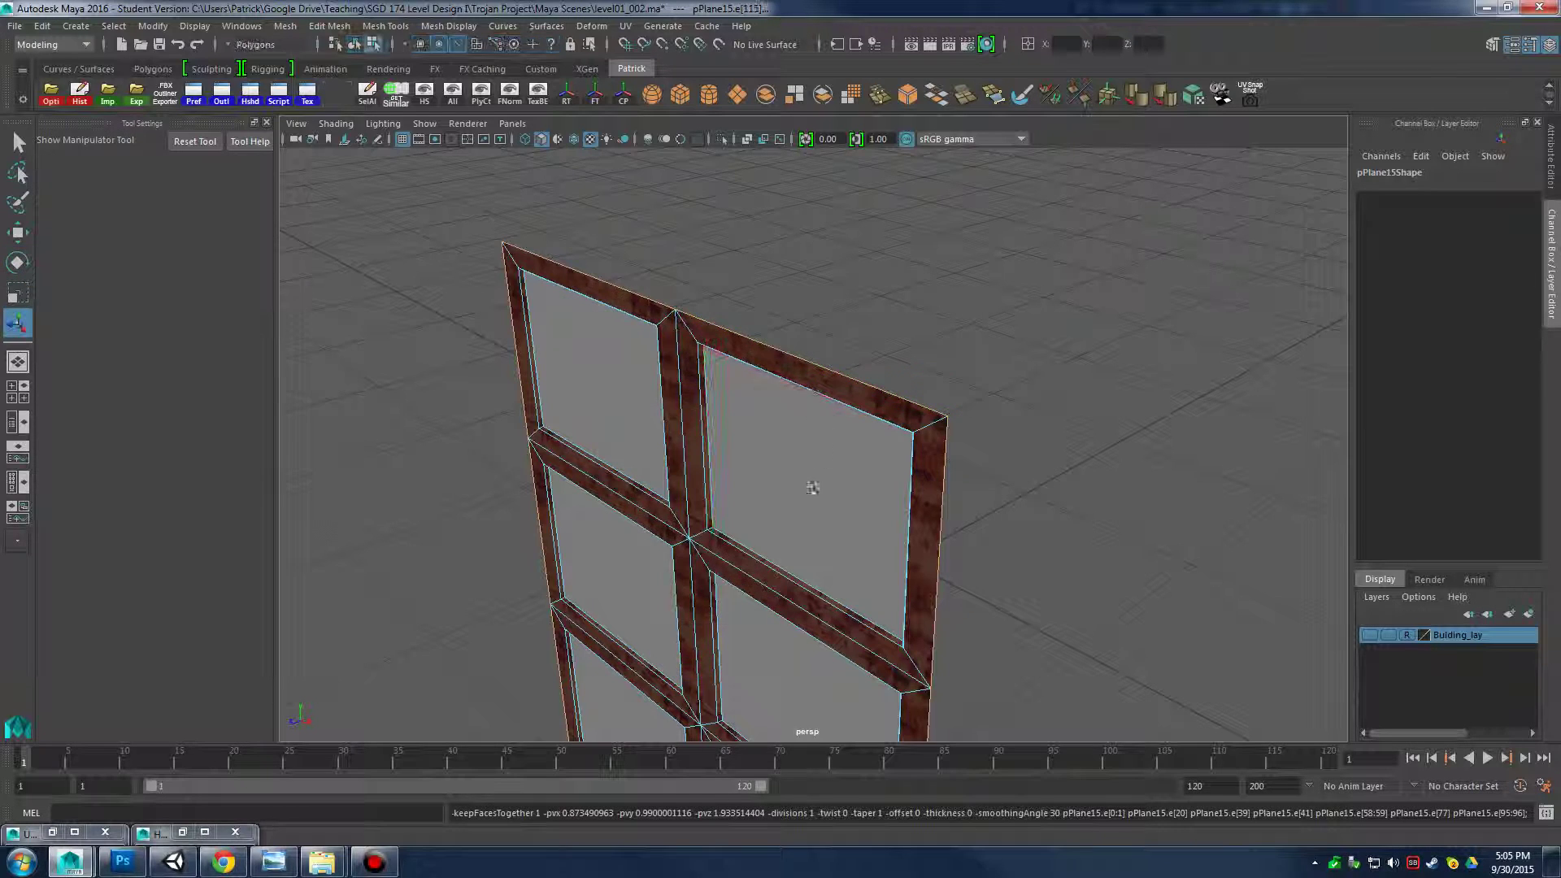
alt+drag(702, 376, 833, 545)
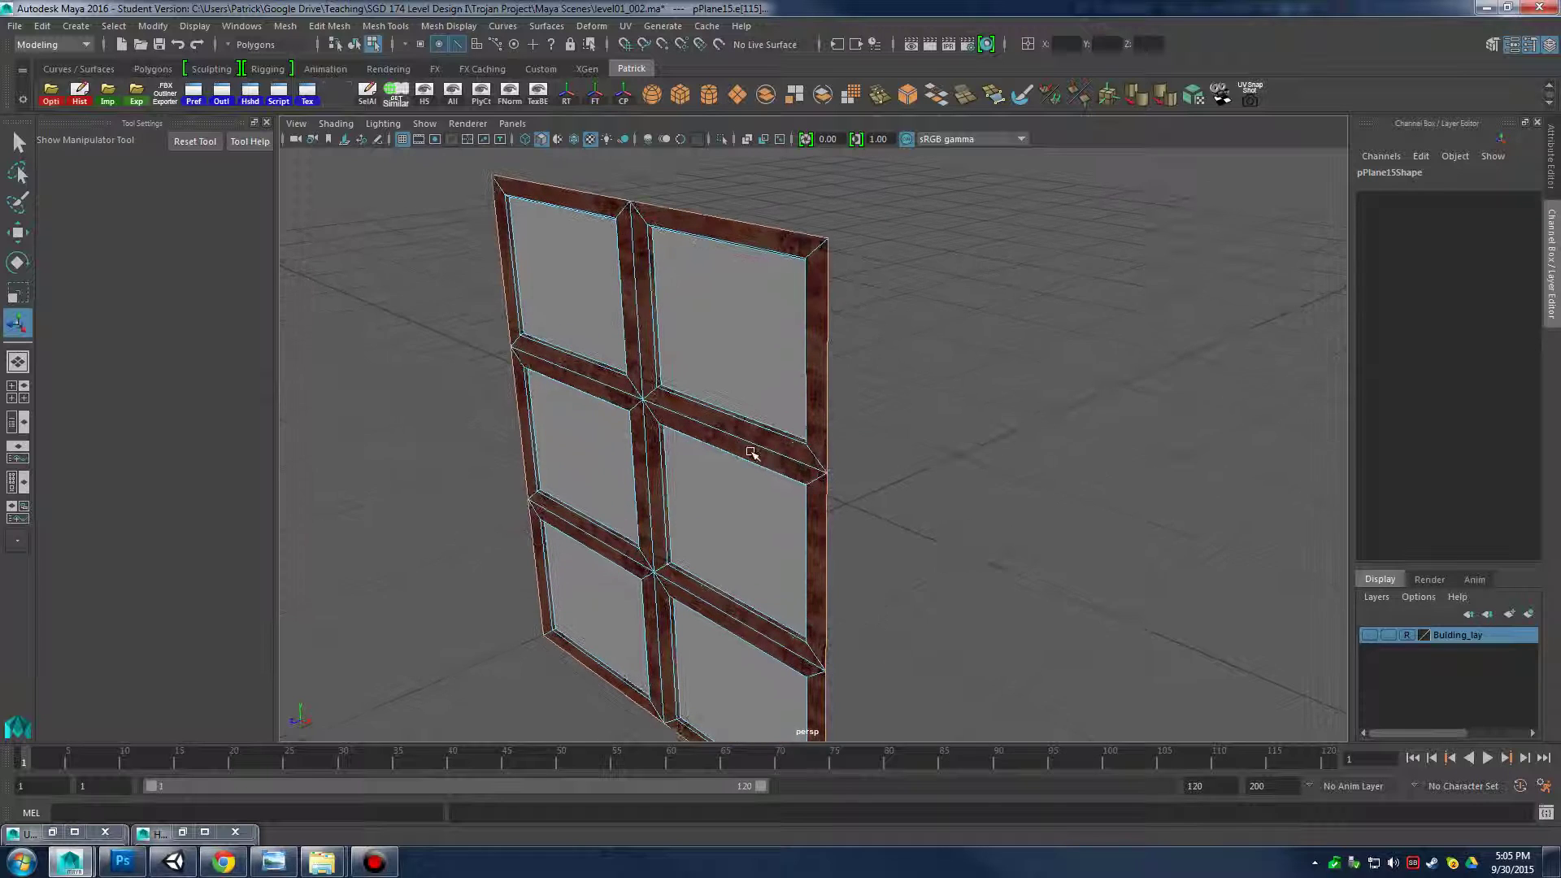
key(w)
scroll(708, 510, up, 3)
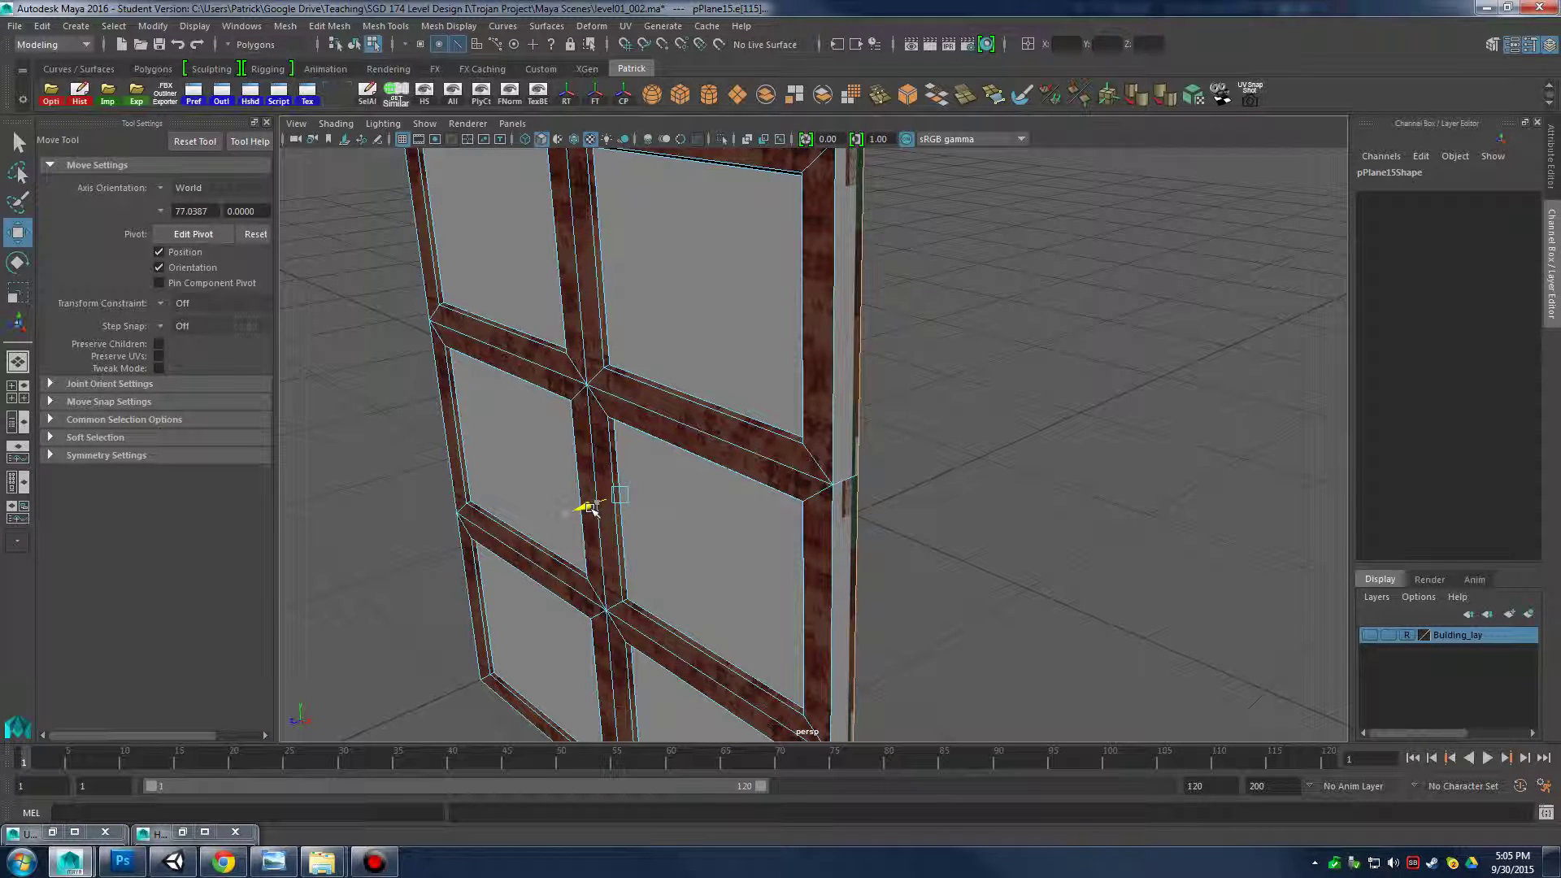
alt+drag(606, 490, 1017, 373)
Select all faces of the window mesh, then remove the front faces from the selection to keep only the extruded rim faces
key(space)
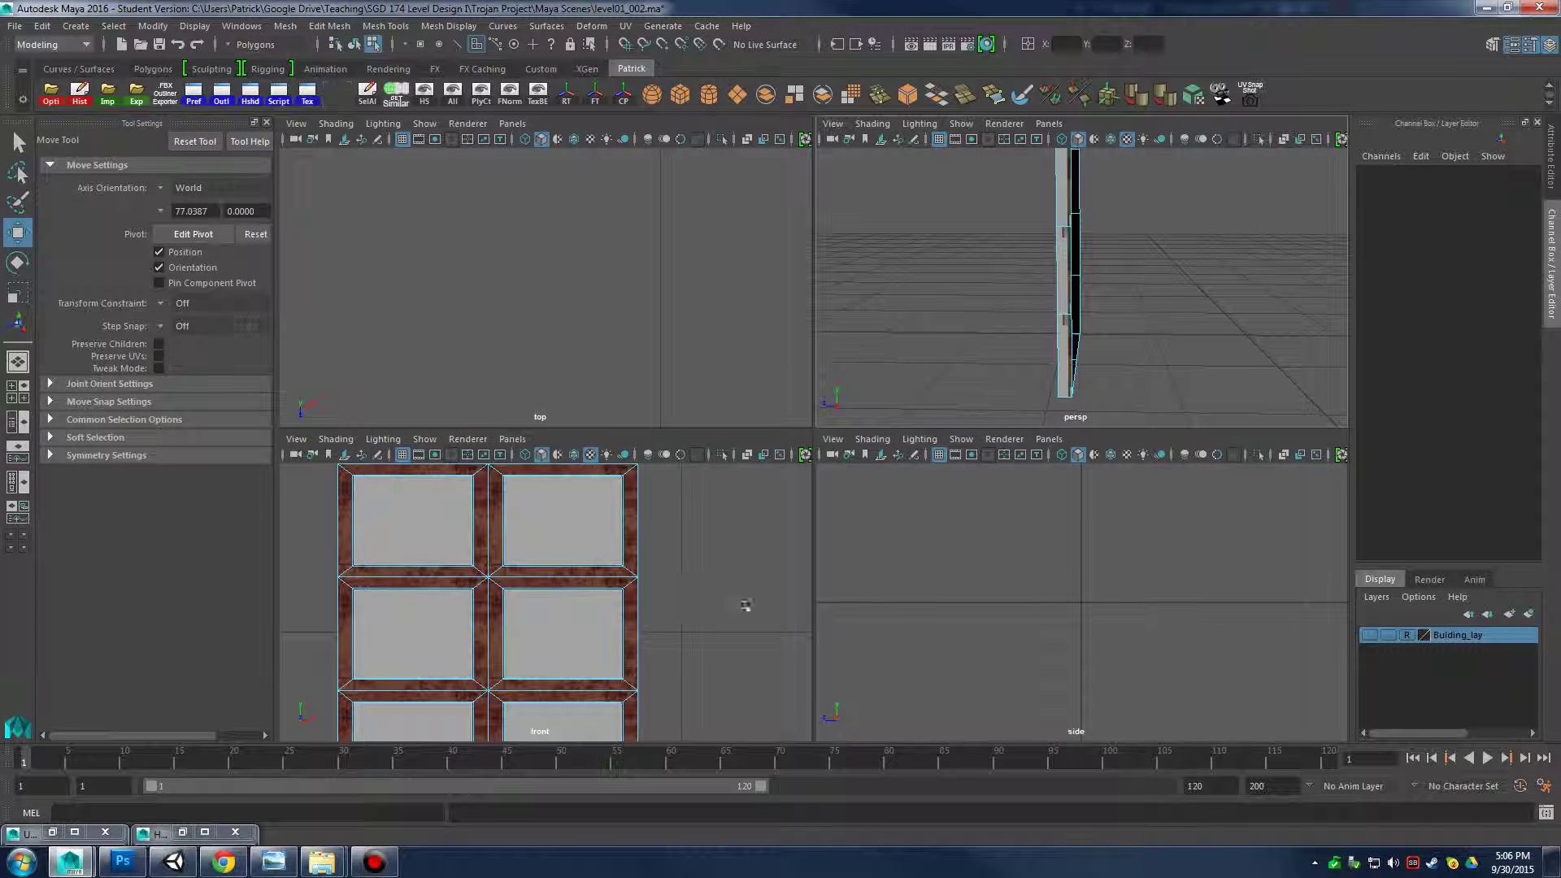
click(1057, 276)
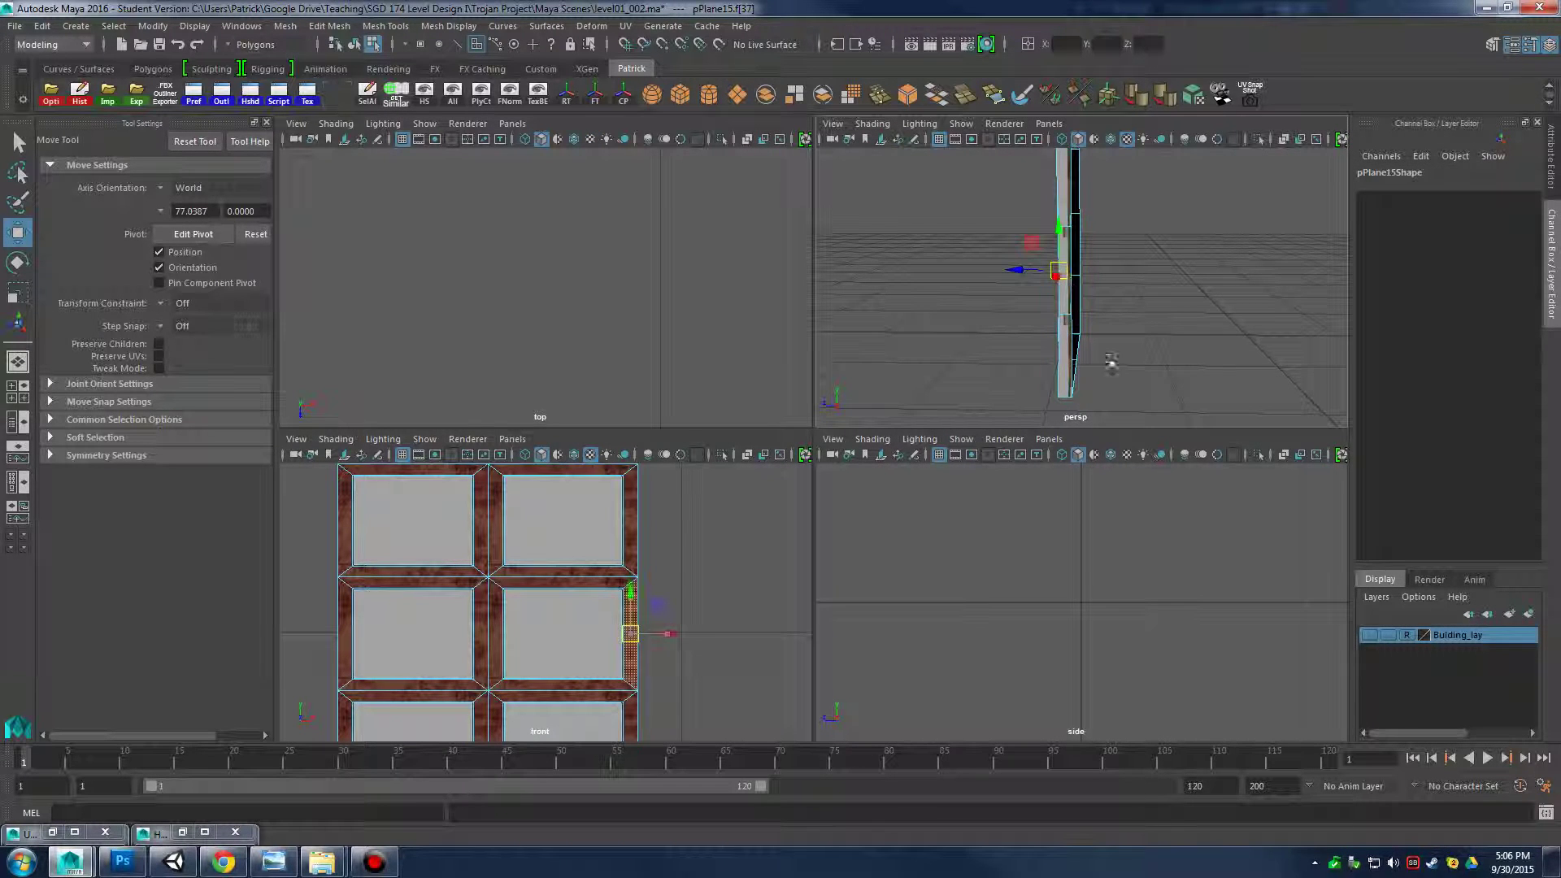
key(ctrl+z)
click(1084, 351)
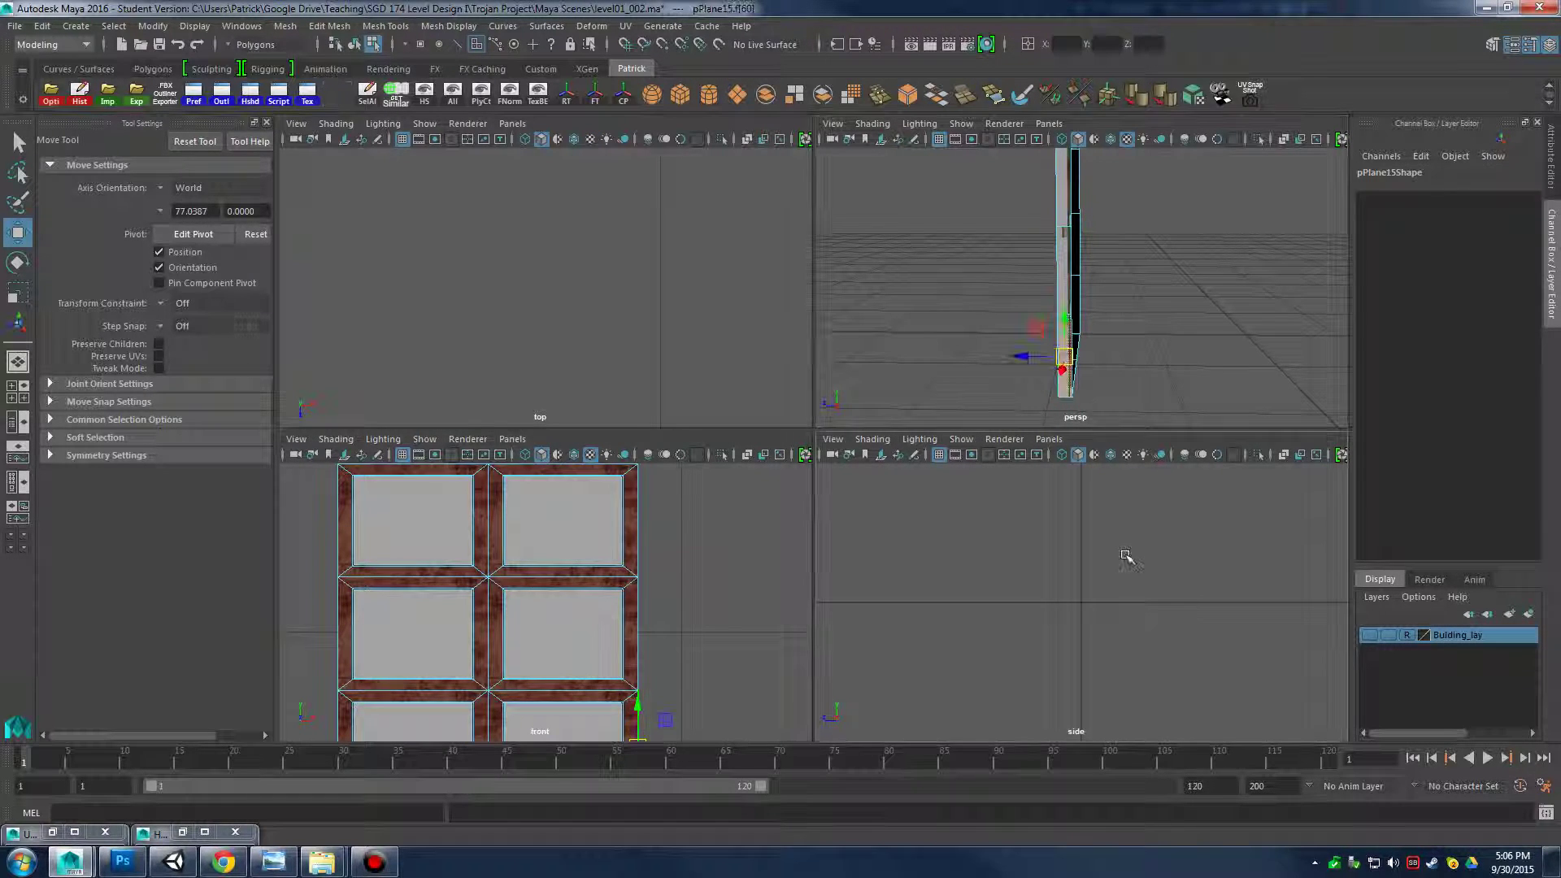
key(space)
drag(671, 238, 809, 568)
key(space)
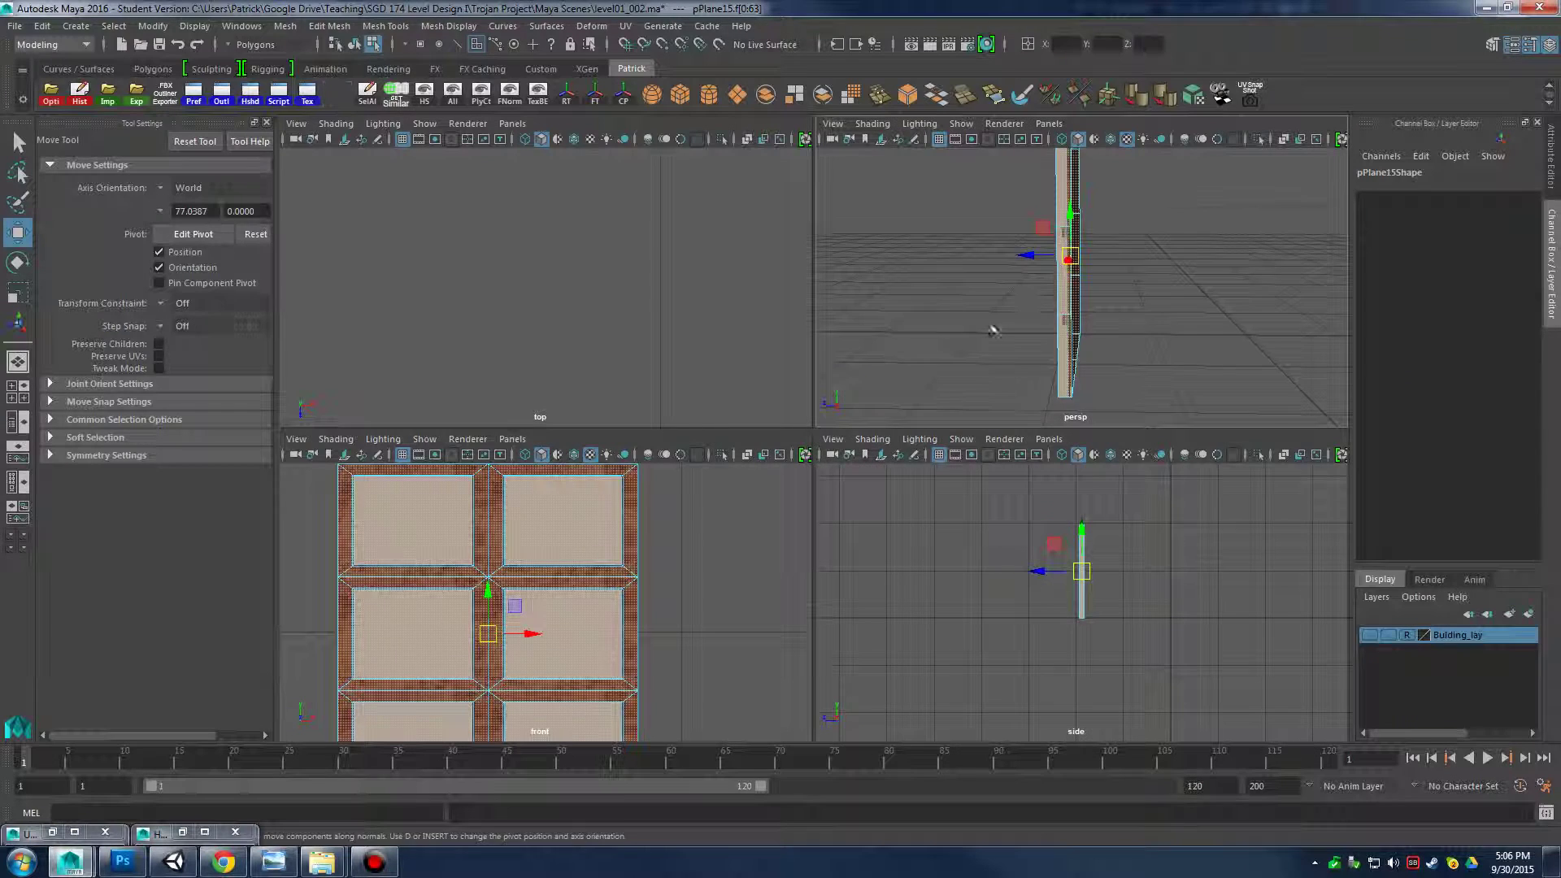
alt+drag(1017, 335, 955, 332)
alt+right_drag(1057, 523, 1270, 616)
alt+middle_drag(1188, 530, 1140, 619)
drag(1149, 492, 1047, 709)
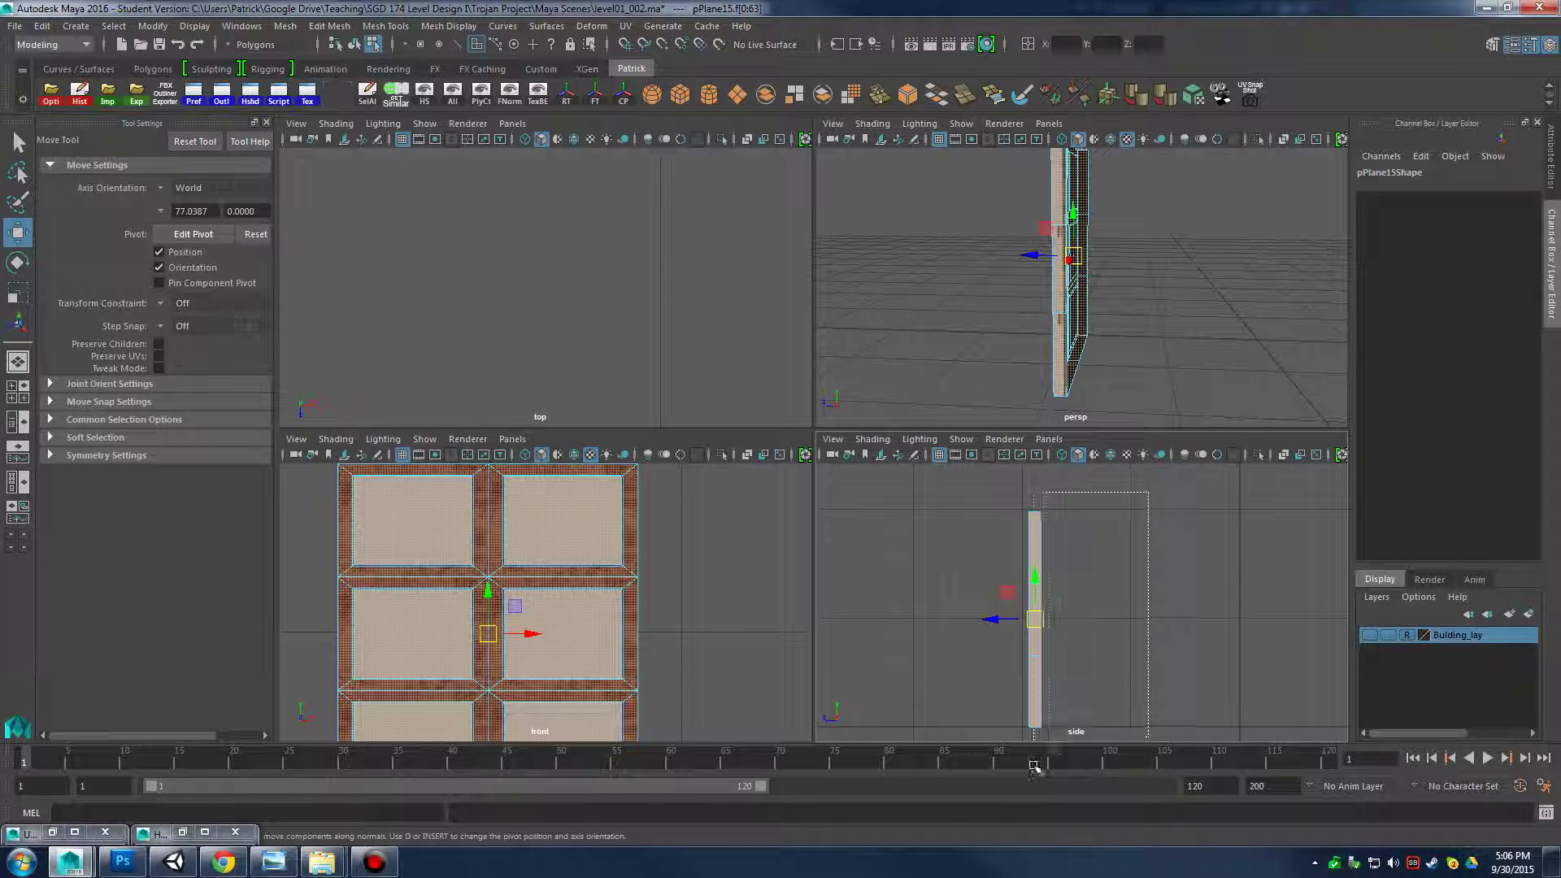
drag(1033, 766, 1033, 767)
alt+drag(979, 403, 986, 261)
scroll(975, 261, up, 3)
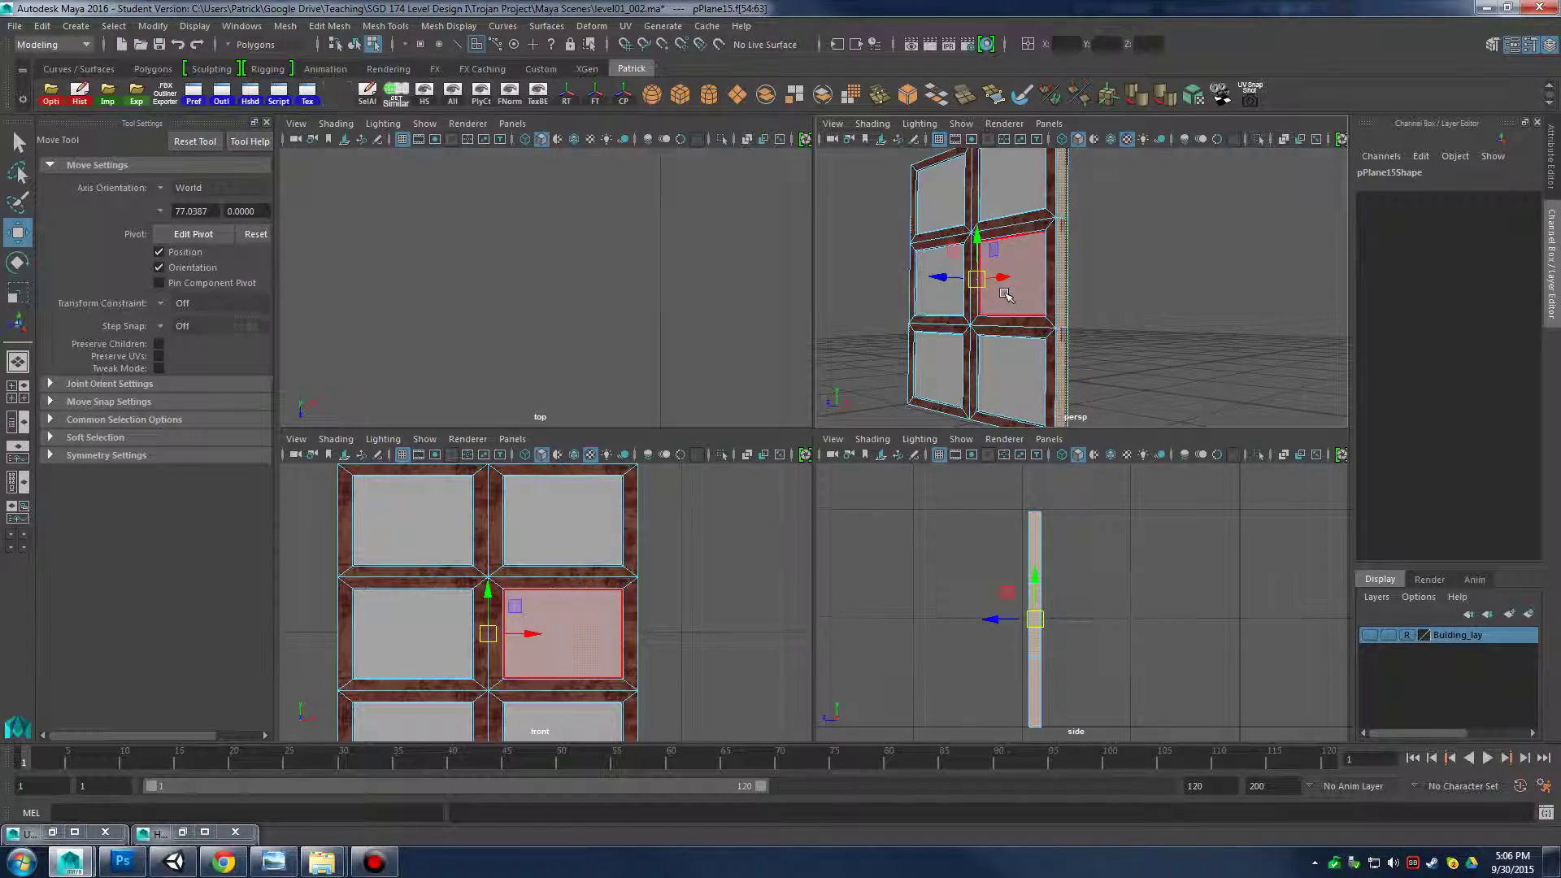
Remove the top and bottom rim faces from the selection so only the vertical side faces stay selected
key(space)
alt+drag(930, 318, 736, 559)
key(space)
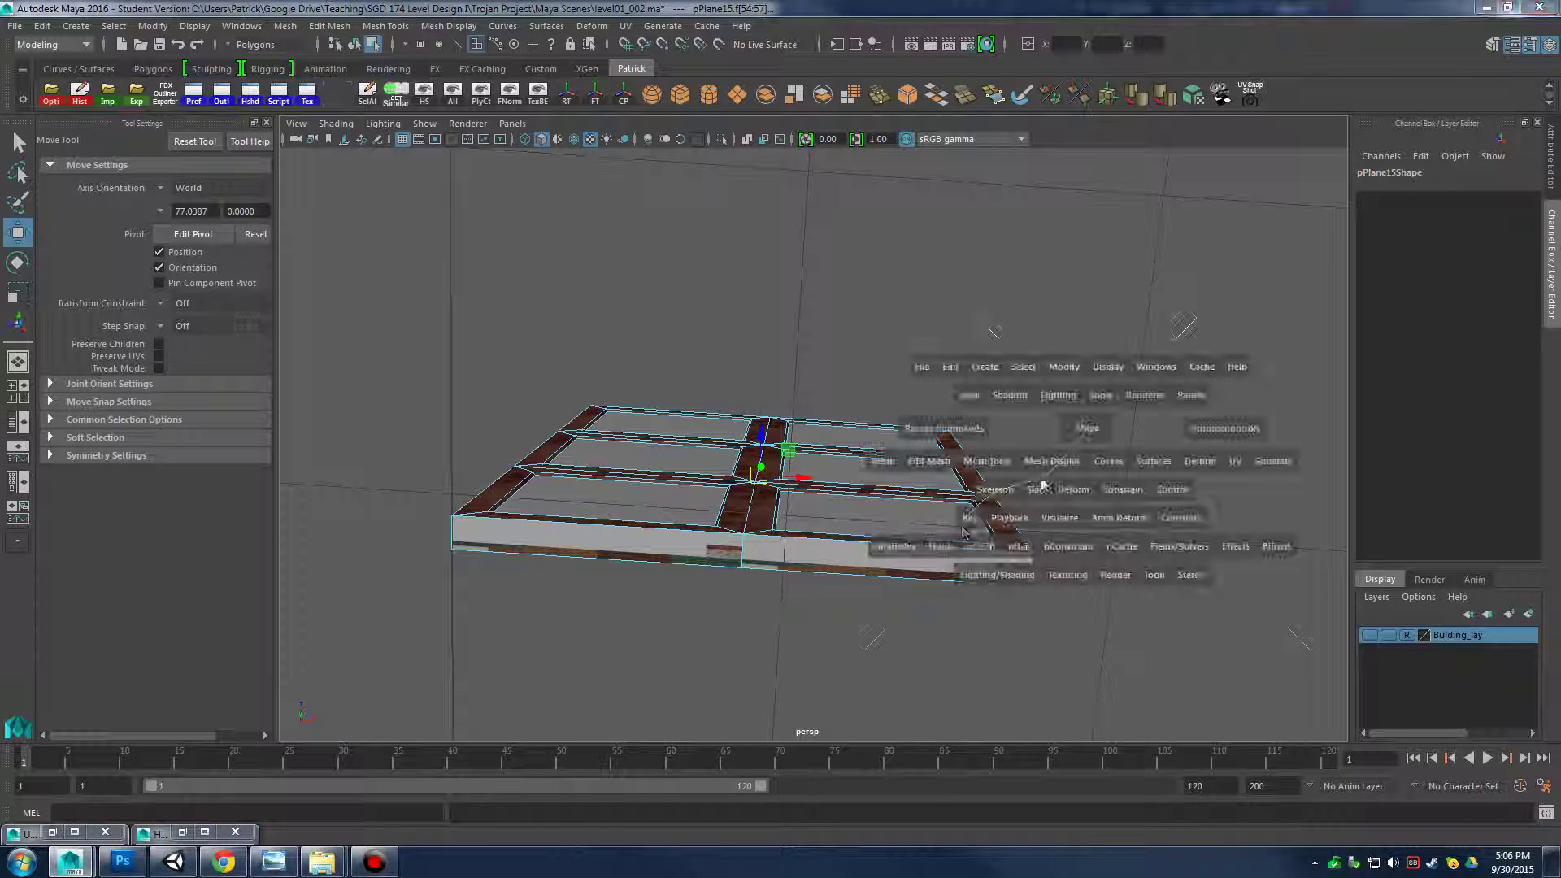
drag(1085, 433, 1084, 432)
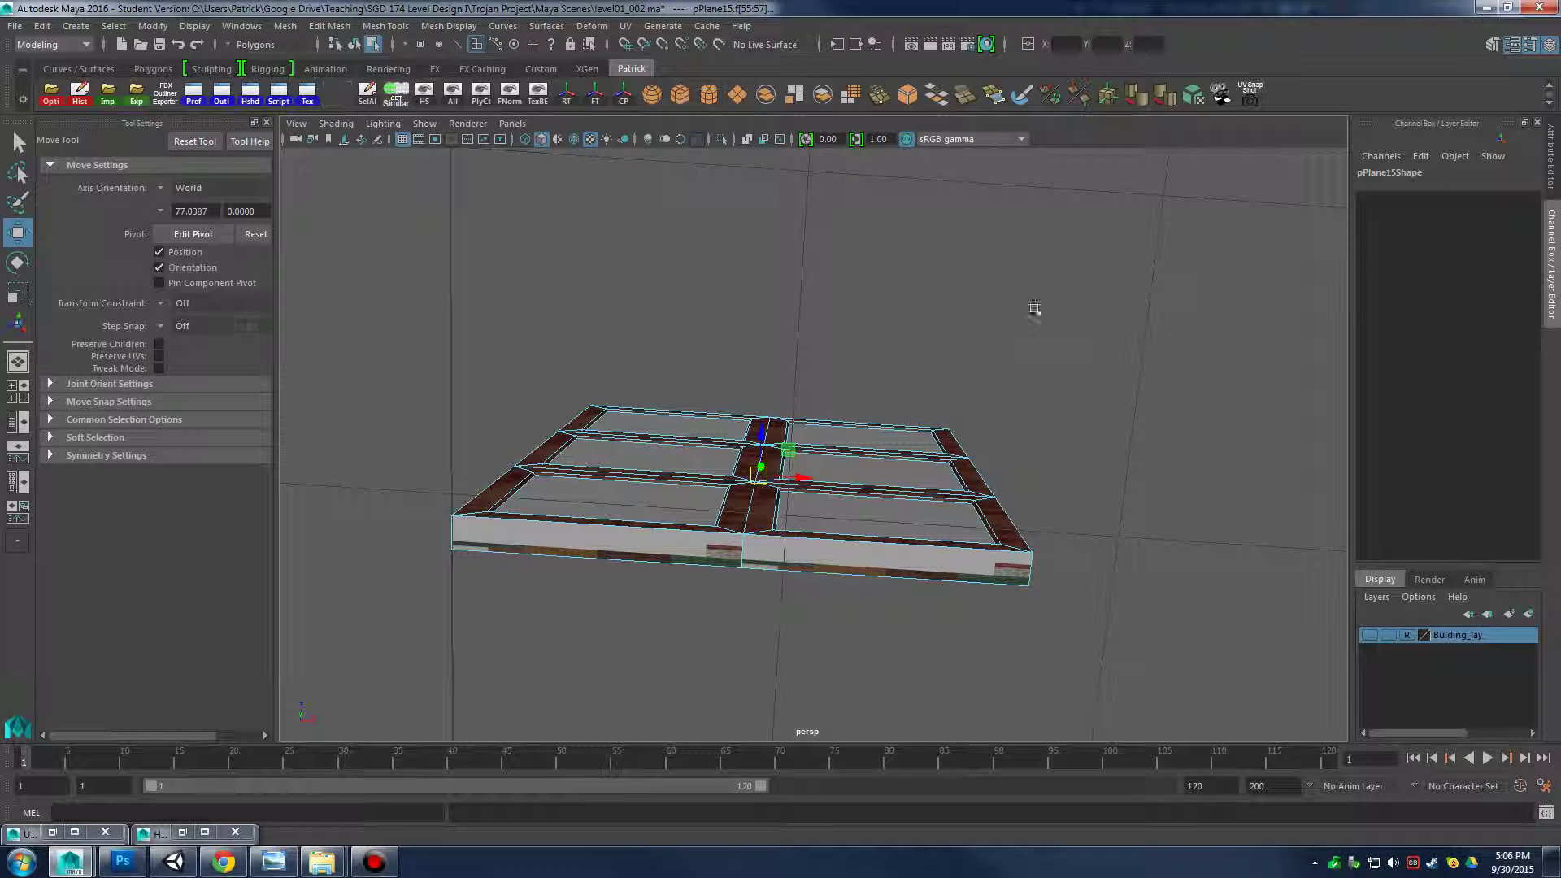
alt+drag(1049, 305, 978, 543)
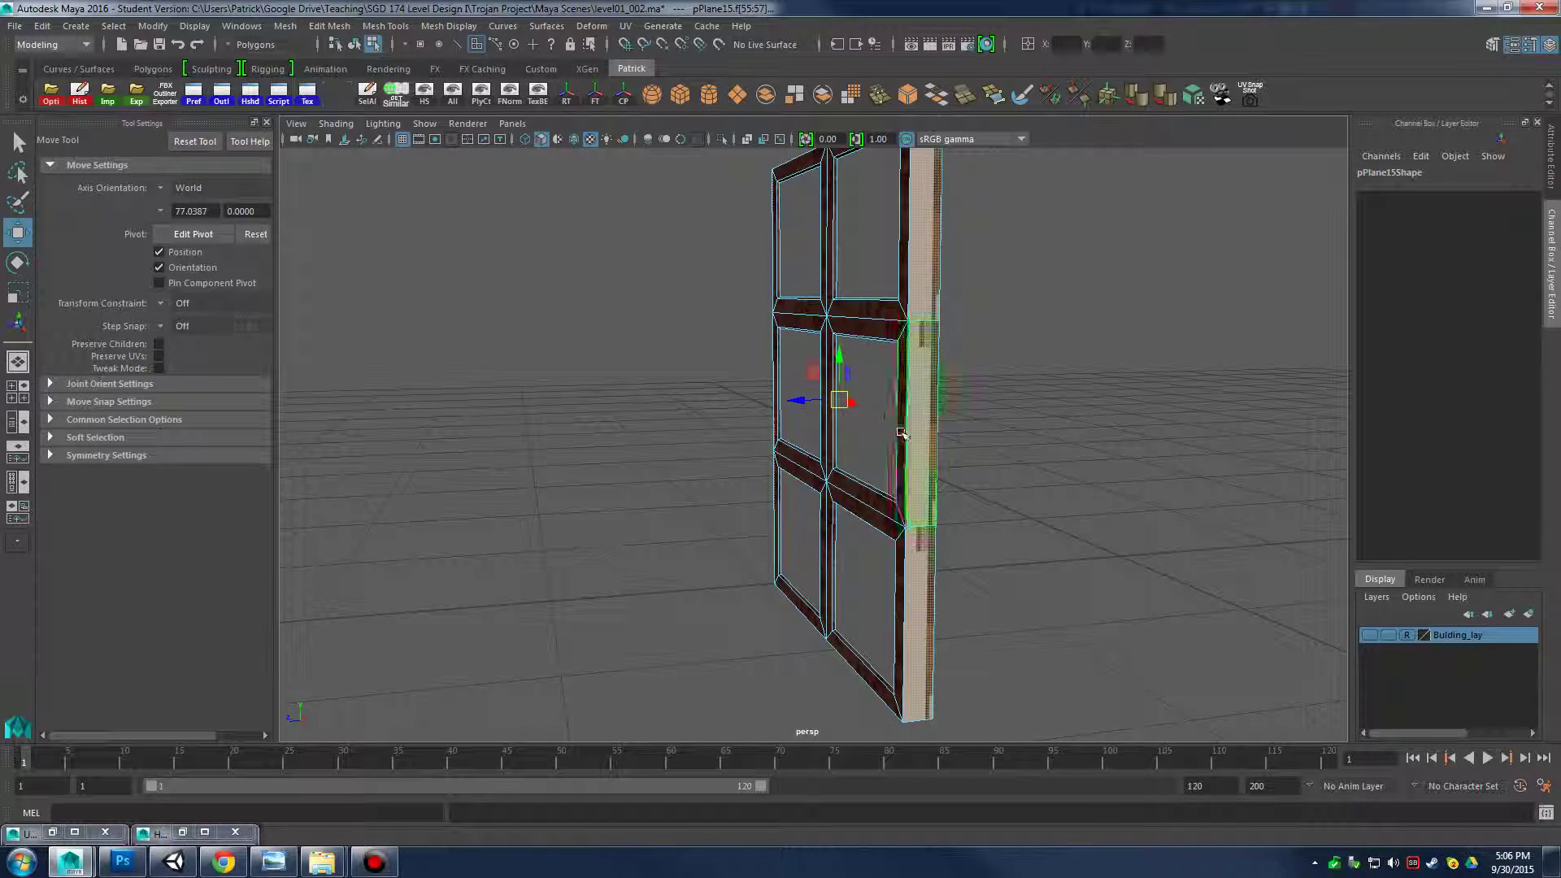
alt+drag(943, 448, 900, 481)
Apply a camera-based UV projection to the selected rim faces from the side view
key(space)
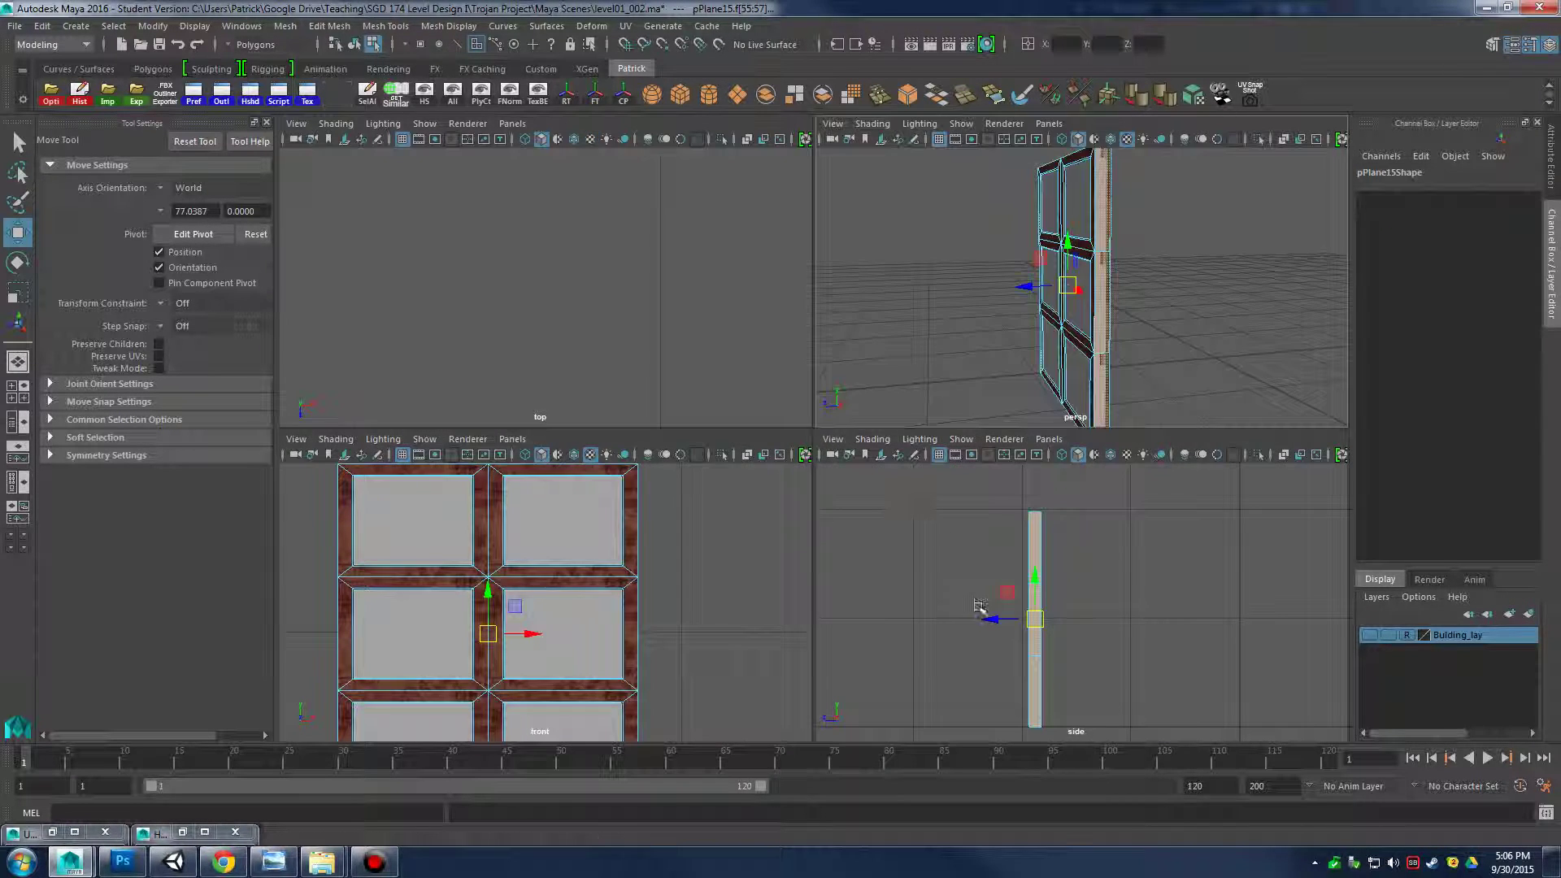
key(space)
alt+middle_drag(937, 418, 965, 478)
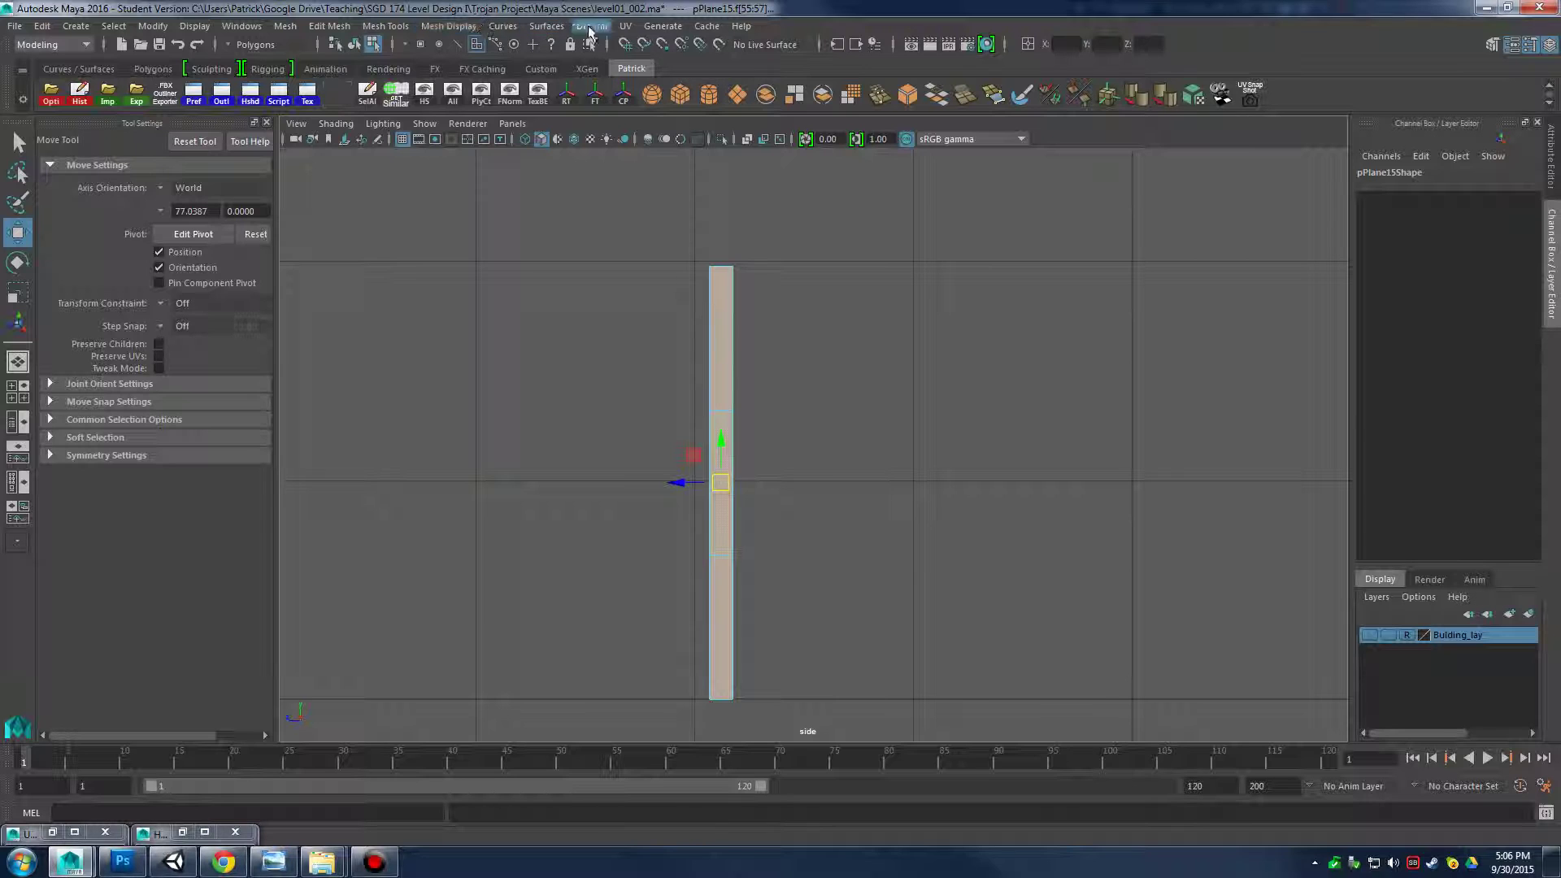
click(630, 32)
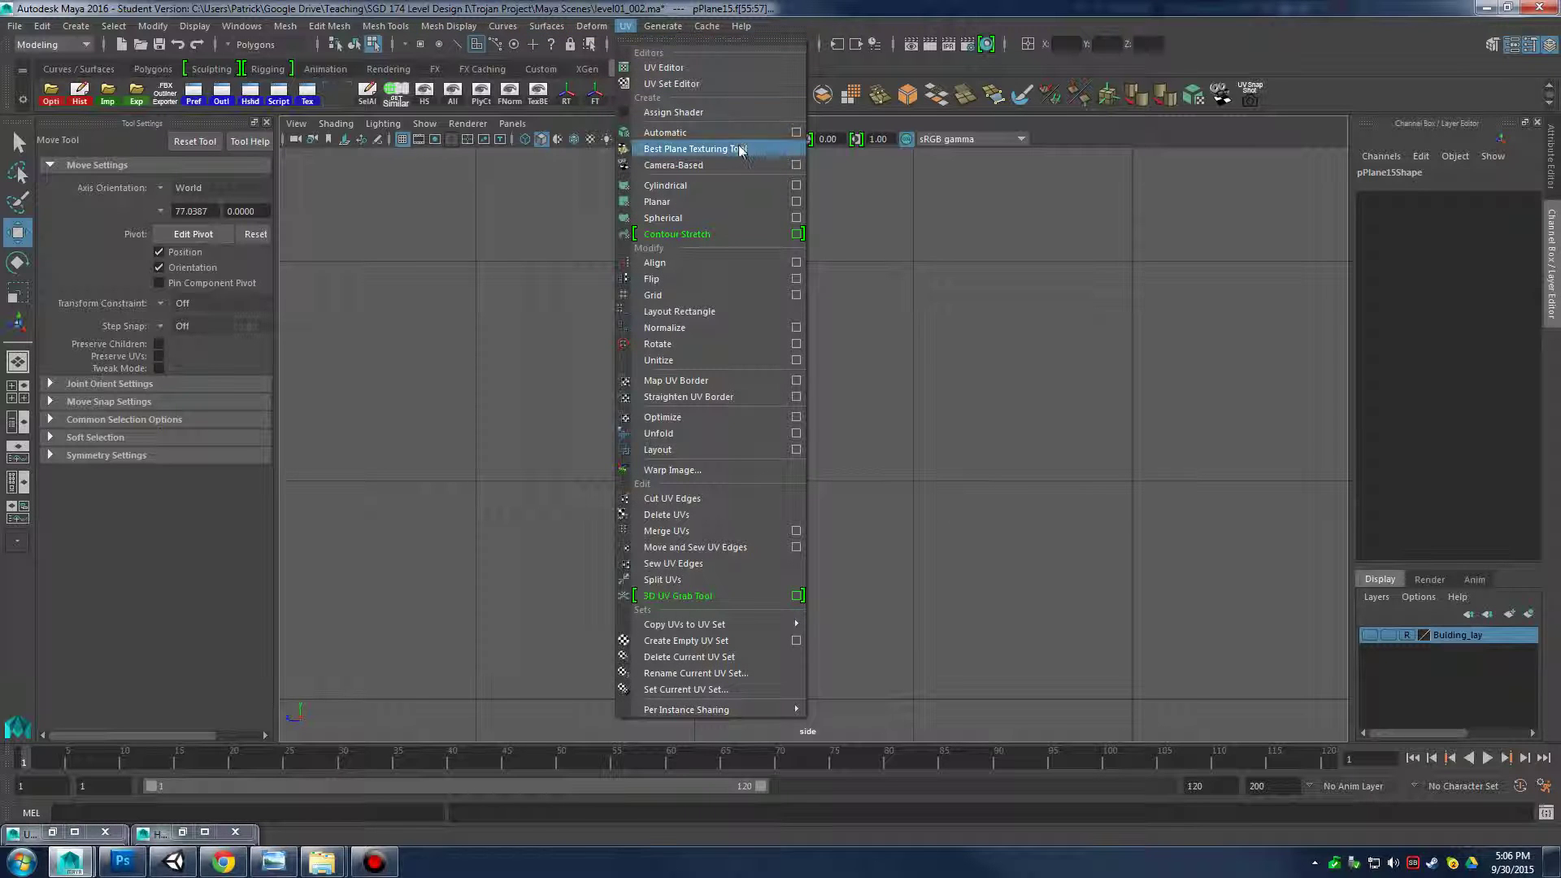
click(732, 168)
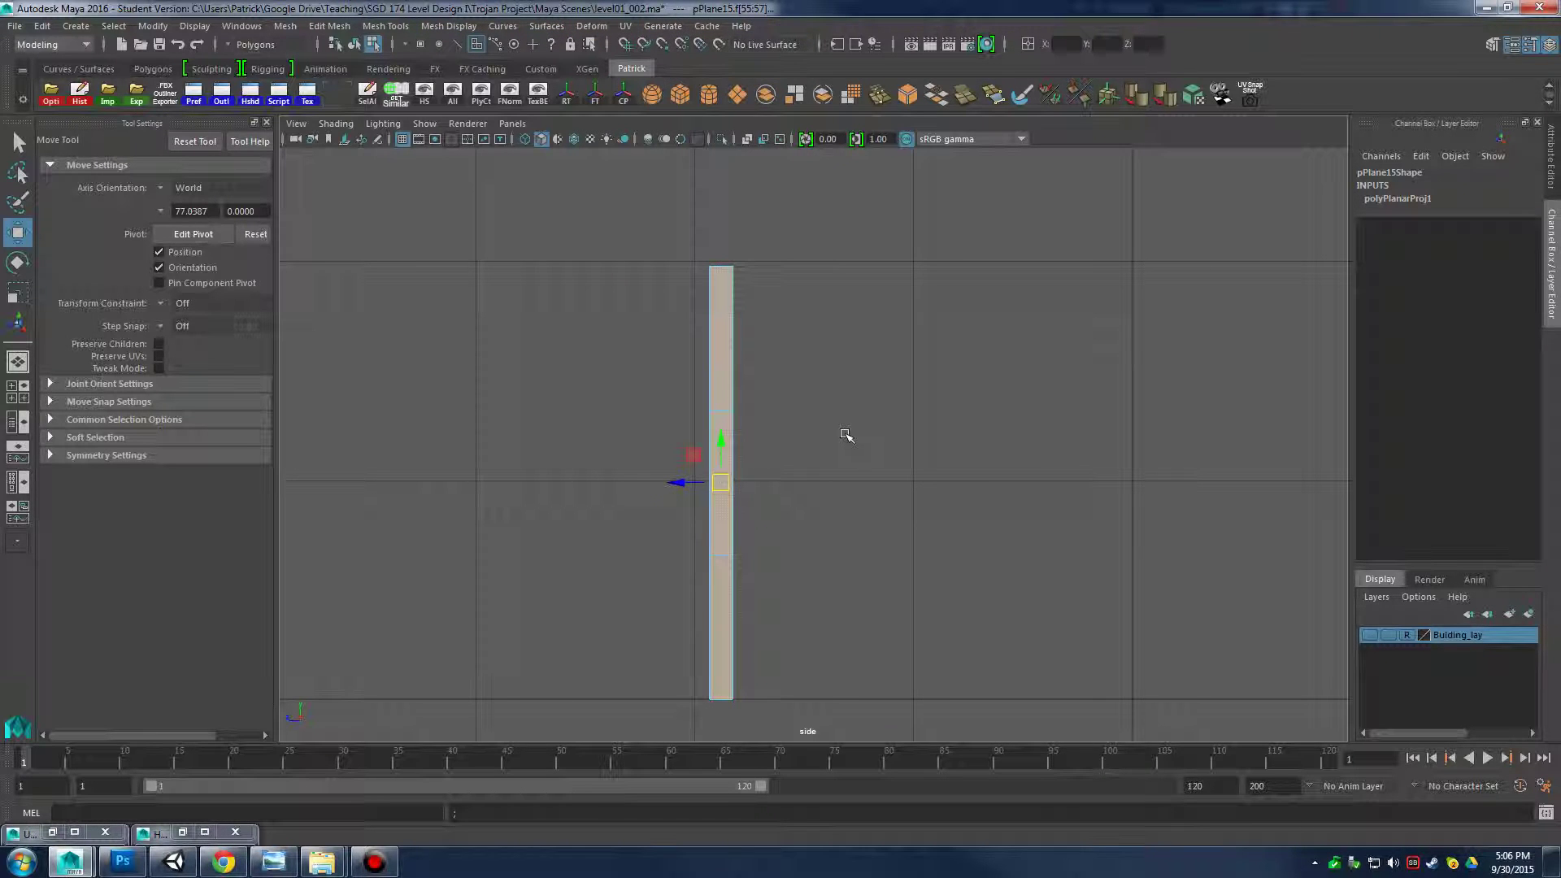
Open the UV Editor and select all UVs of the projected rim faces
click(52, 832)
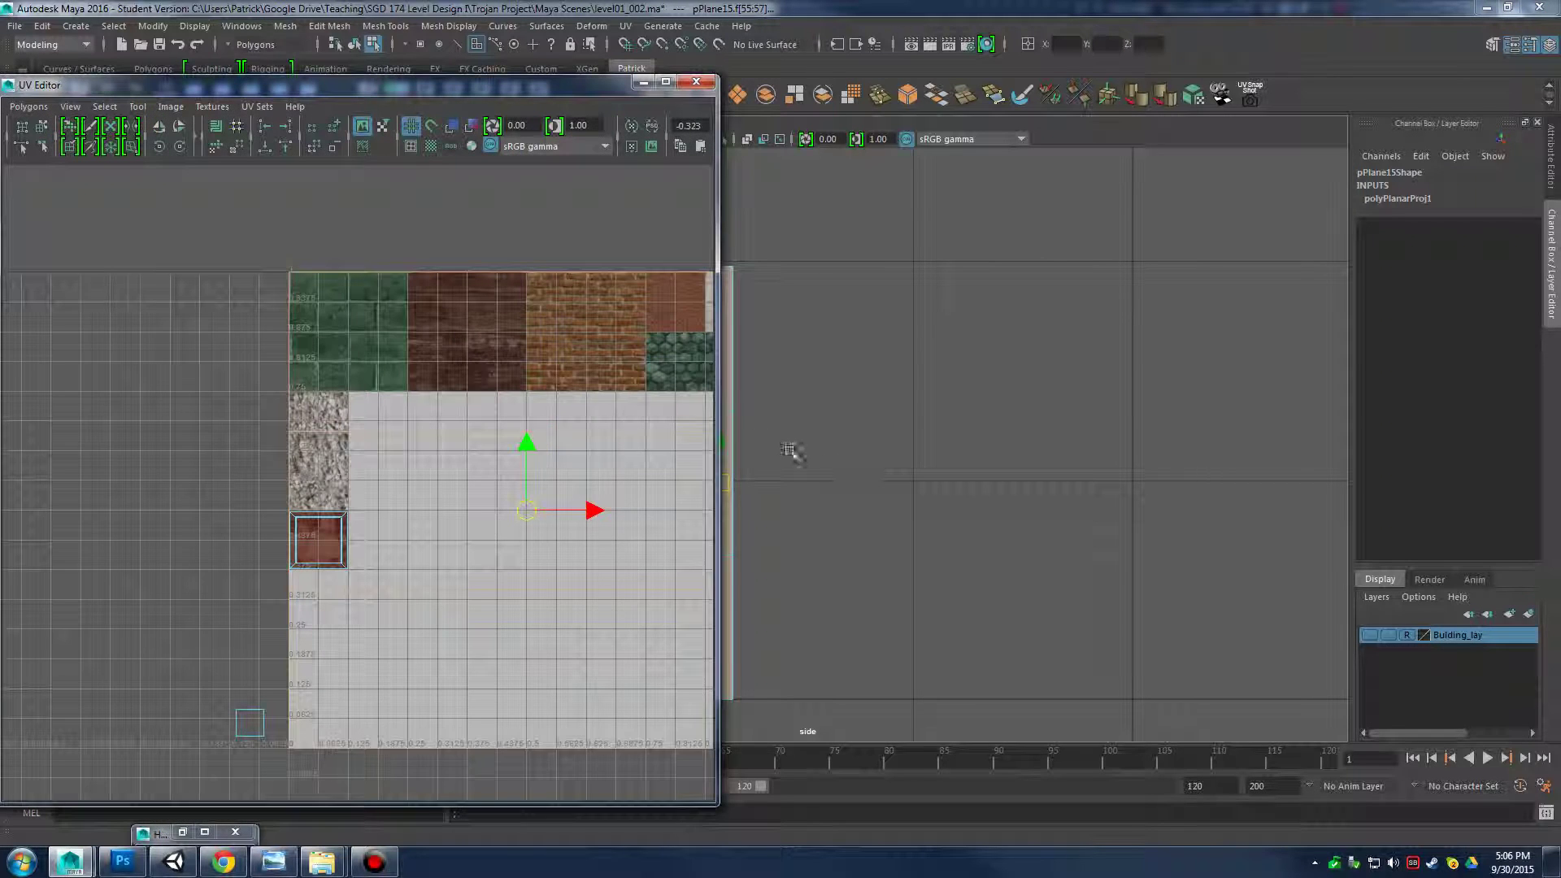
scroll(660, 423, down, 2)
right_drag(513, 313, 578, 313)
drag(139, 271, 466, 342)
ctrl+right_drag(466, 342, 537, 294)
alt+middle_drag(566, 449, 665, 440)
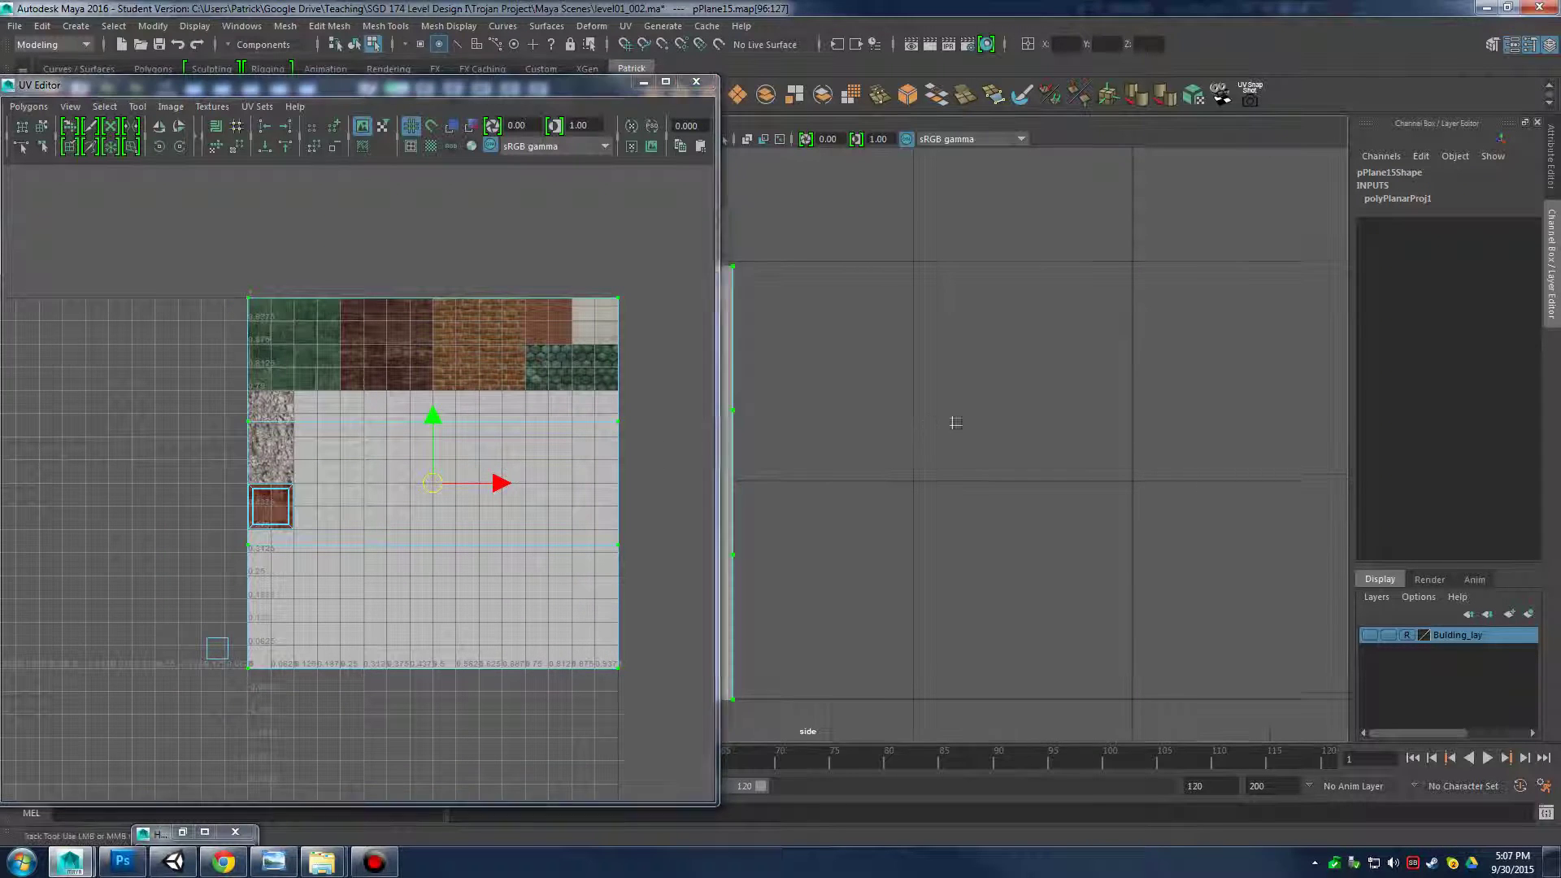
Scale the rim UVs horizontally into a narrow strip matching the proportions of the wall's side faces
alt+middle_drag(952, 422, 1222, 420)
middle_click(675, 439)
key(e)
drag(431, 486, 404, 508)
key(ctrl+z)
drag(494, 486, 218, 485)
key(ctrl+z)
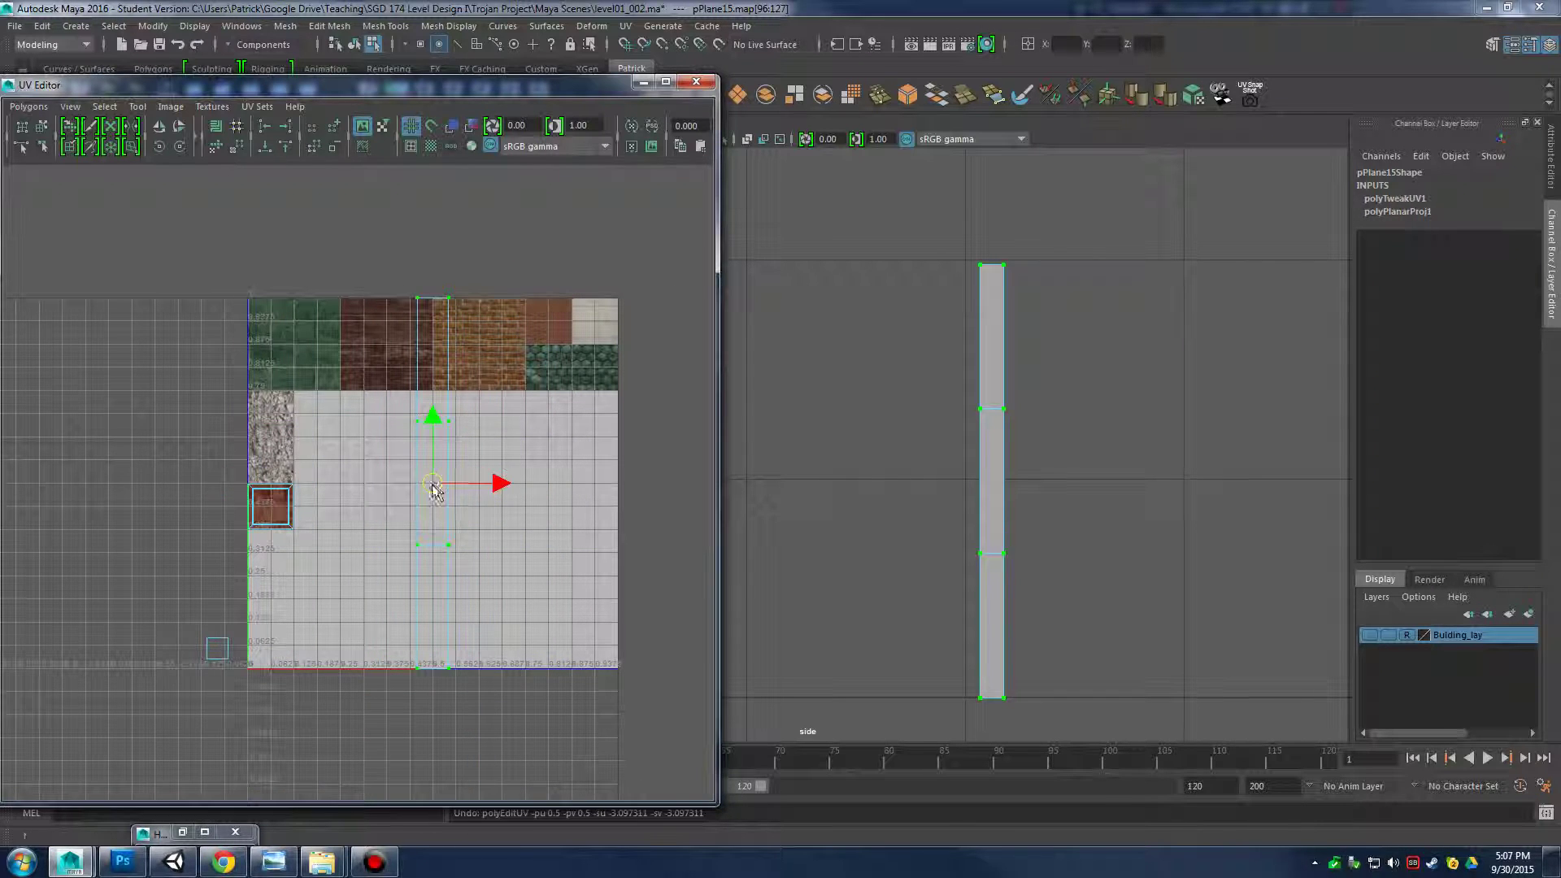
Move the narrow rim UV strip off the texture into the empty space to its left
drag(433, 488, 143, 476)
alt+middle_drag(251, 485, 498, 484)
scroll(533, 477, up, 5)
Scale the whole rim UV strip down uniformly to about the height of the rusty red texture tile
click(551, 316)
click(532, 294)
right_drag(532, 294, 559, 295)
alt+middle_drag(535, 400, 475, 408)
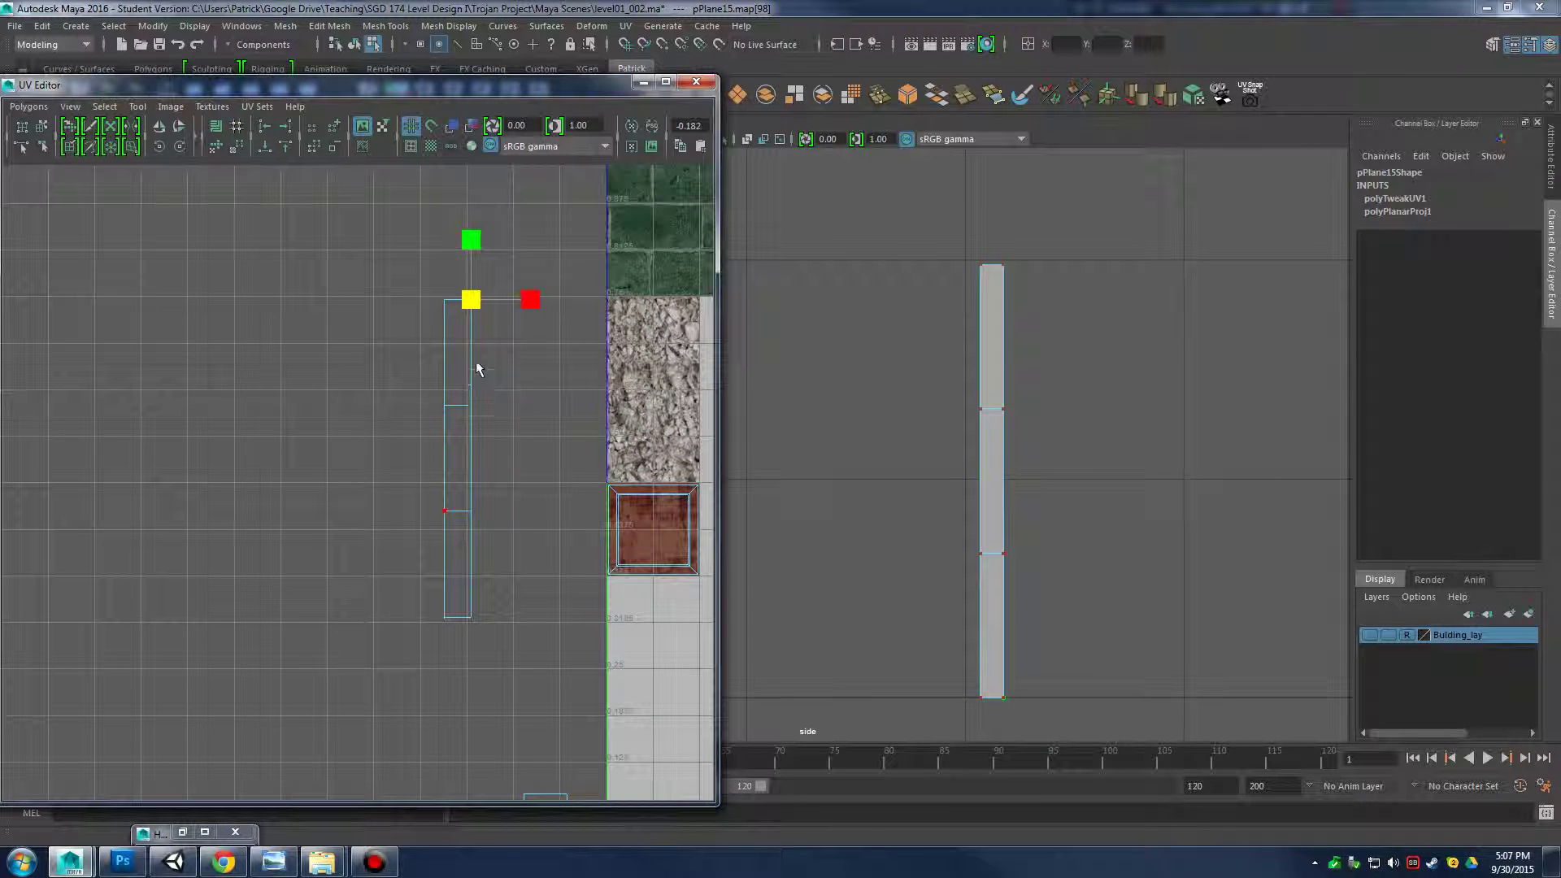
alt+middle_drag(536, 505, 467, 471)
alt+right_drag(466, 471, 627, 484)
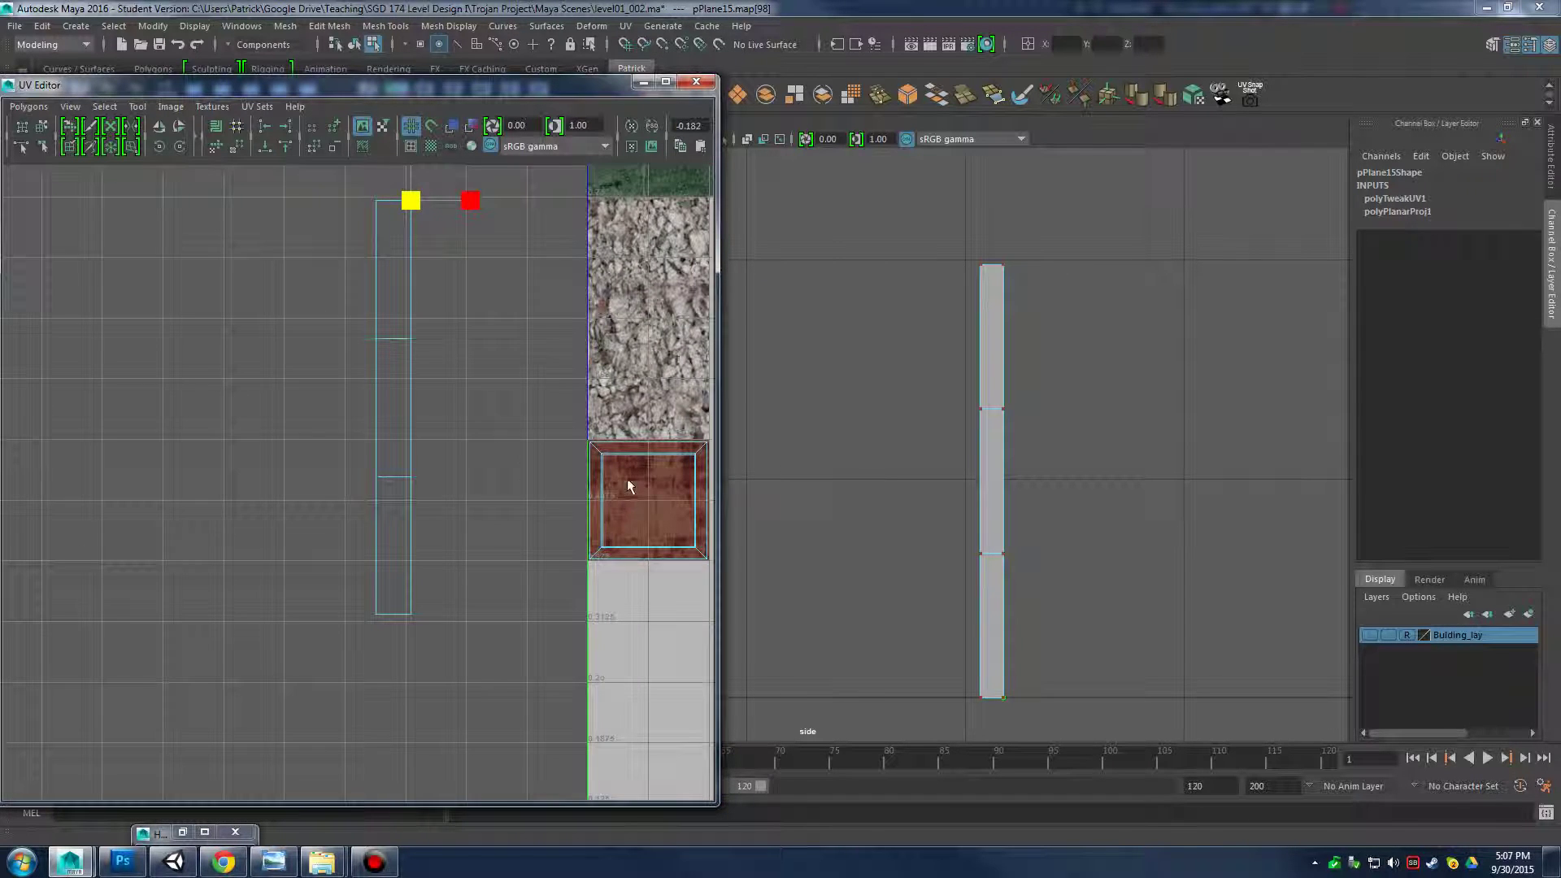
alt+middle_drag(467, 460, 388, 467)
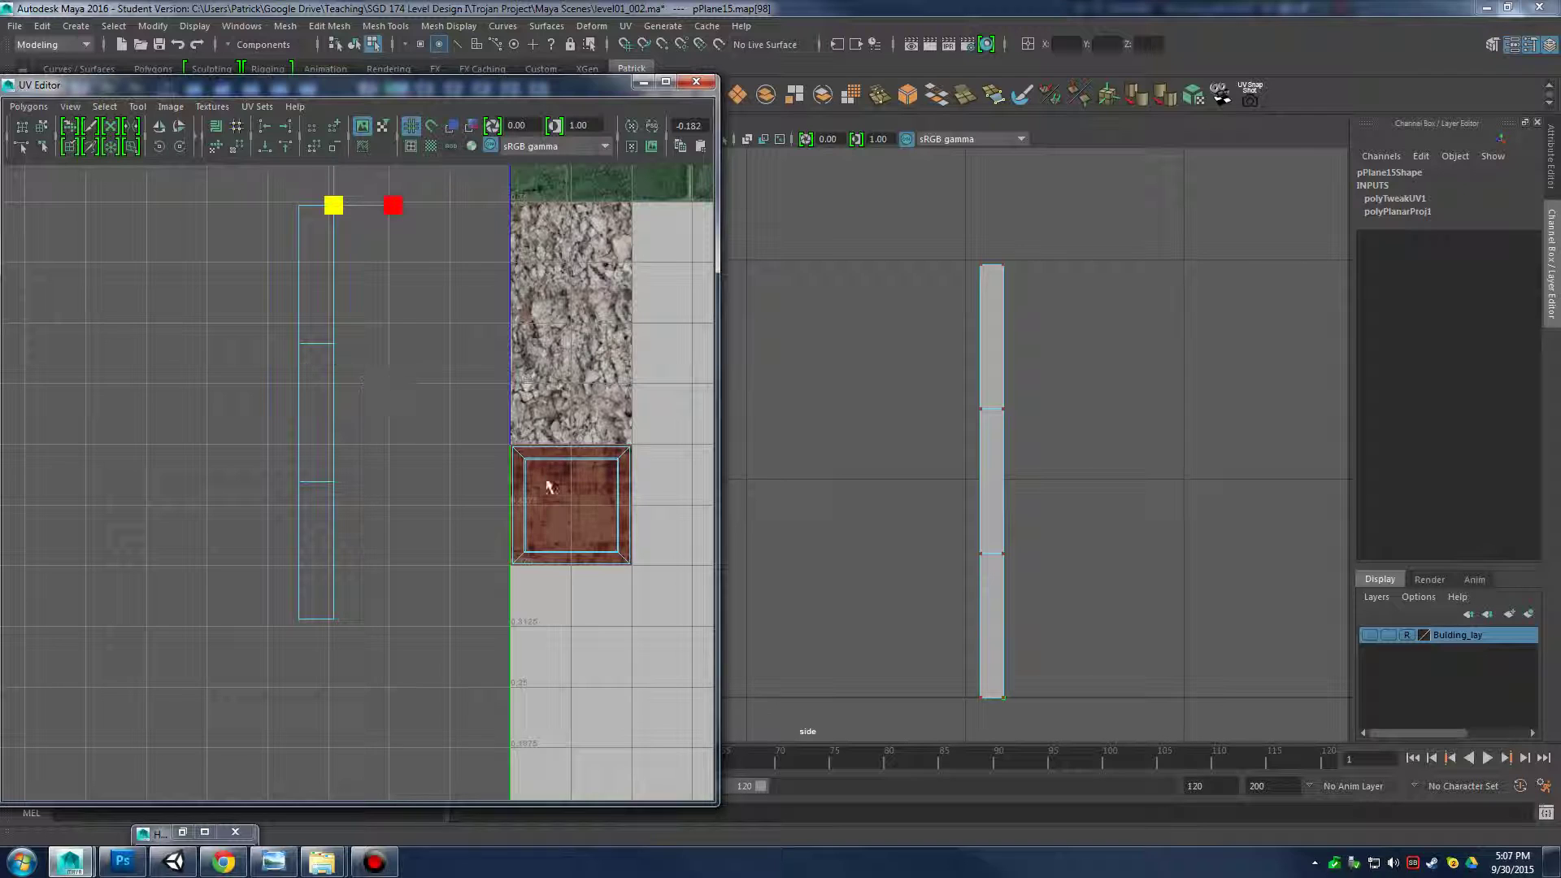
drag(452, 688, 453, 690)
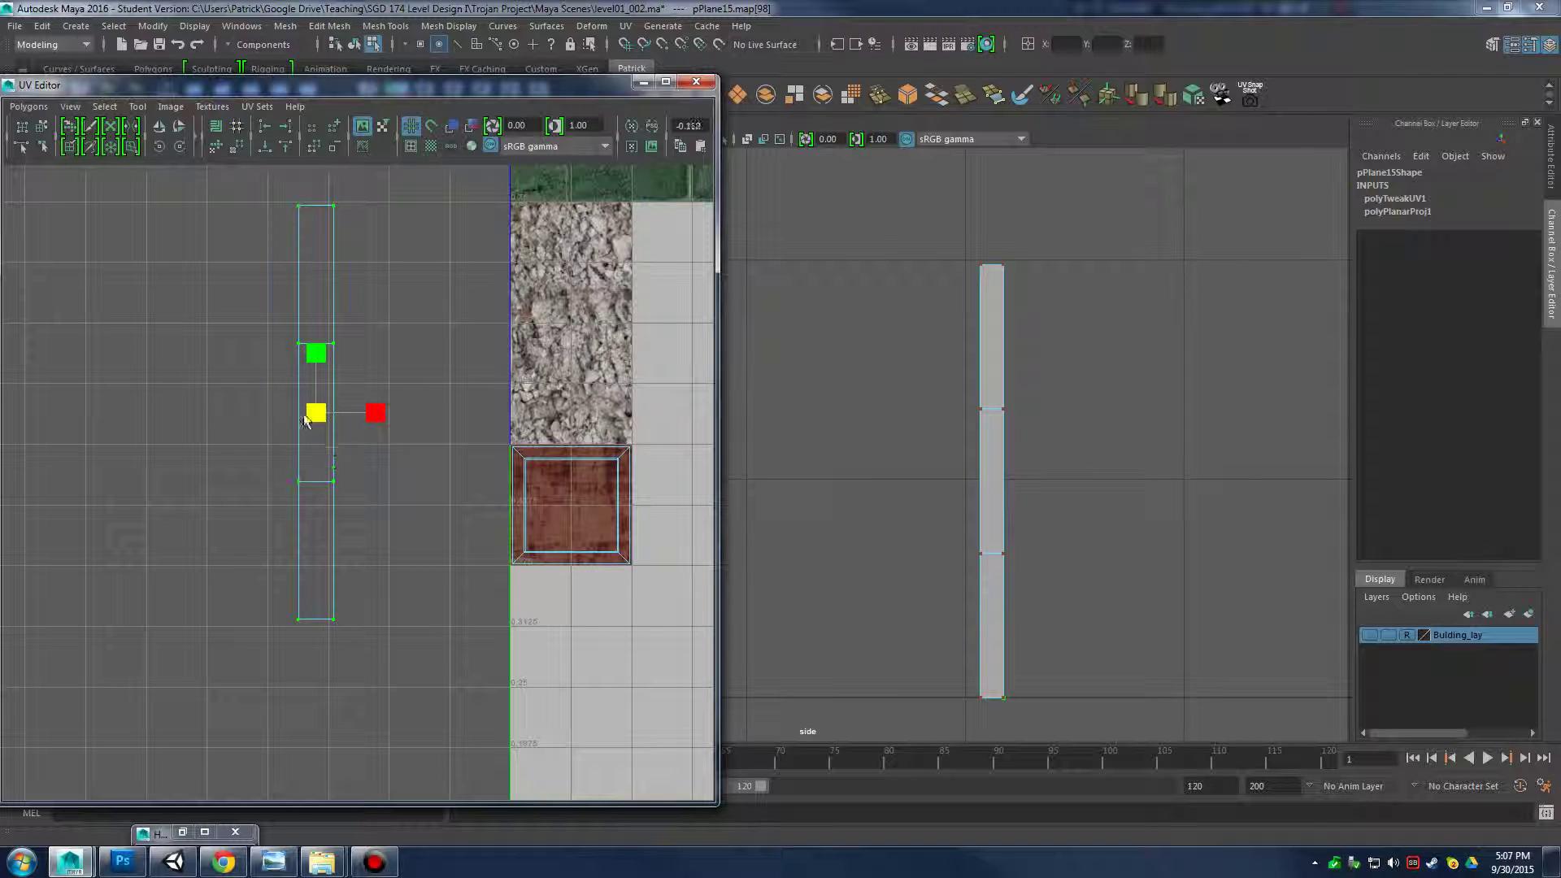
drag(315, 416, 268, 419)
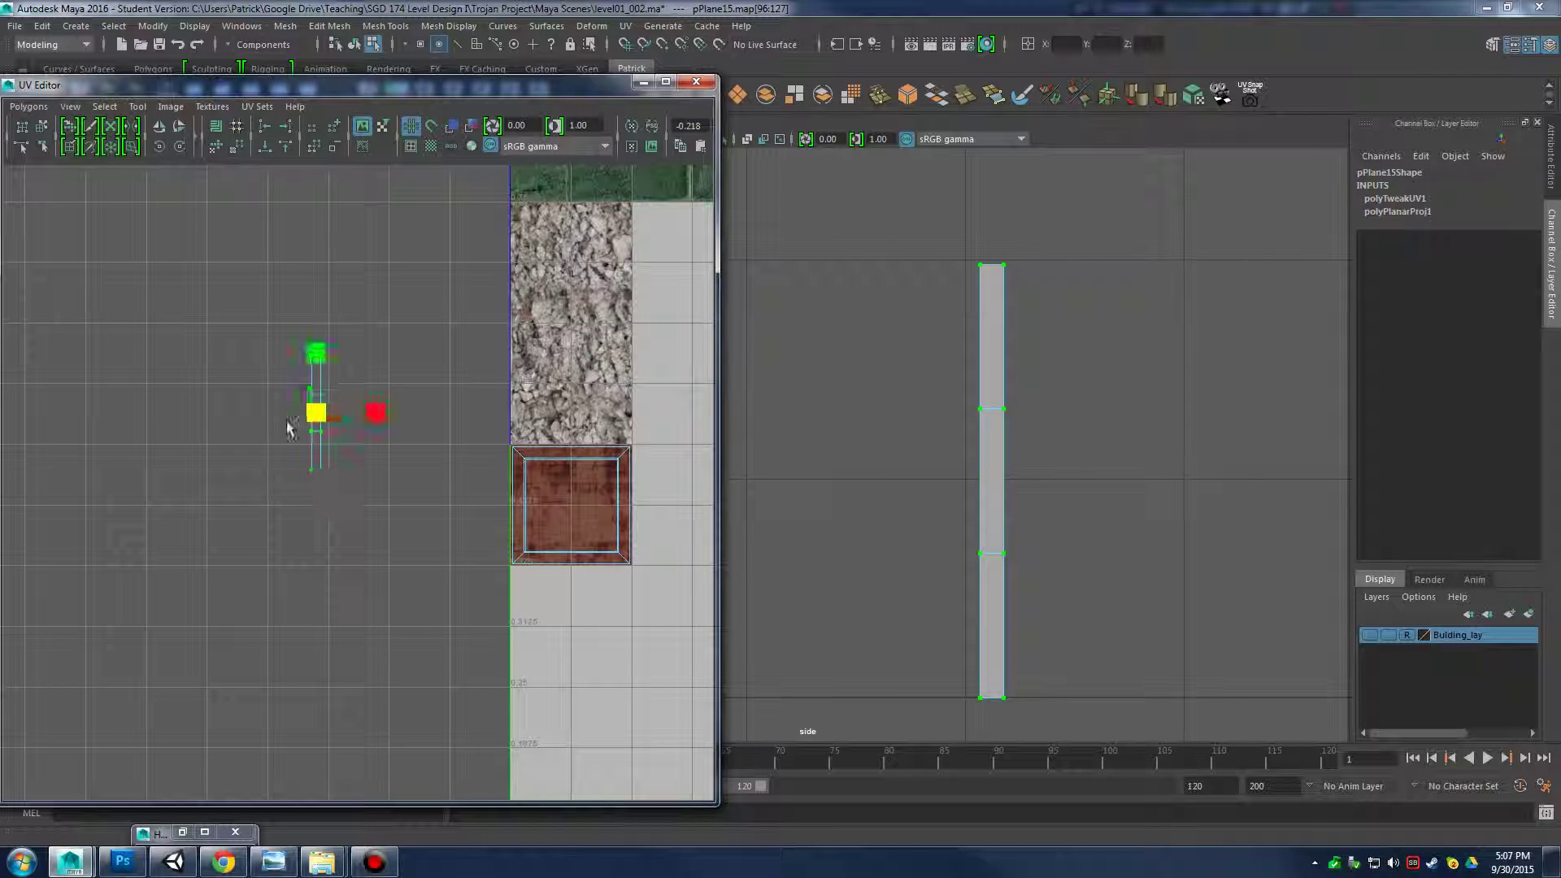
Place the rim UV strip on the rusty red texture tile and display the model with textures
key(w)
middle_drag(407, 454, 560, 505)
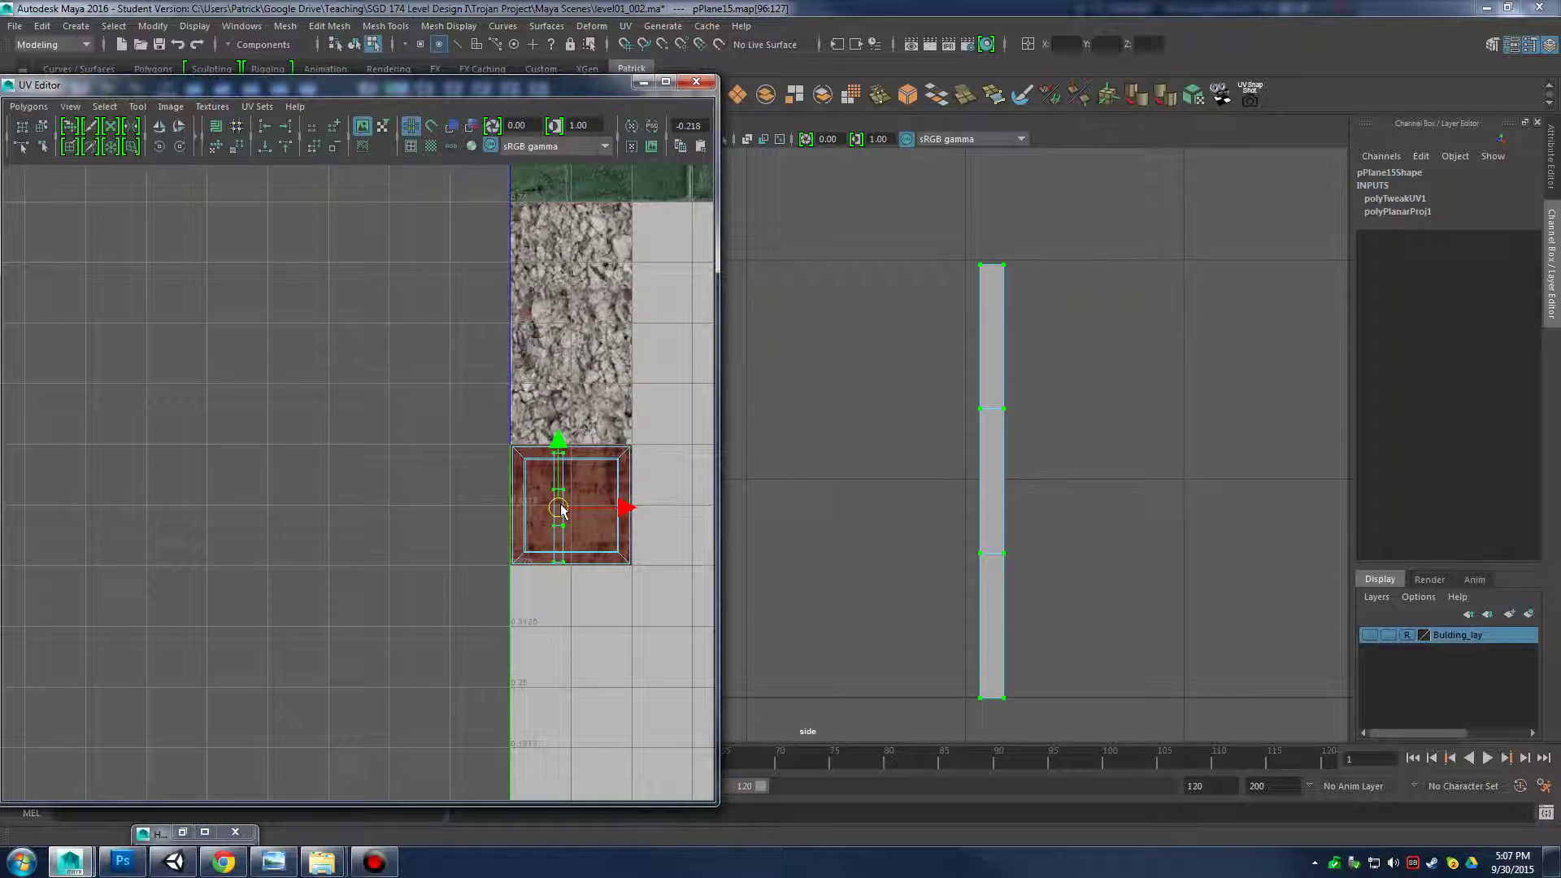
alt+middle_drag(1114, 492, 1092, 491)
key(6)
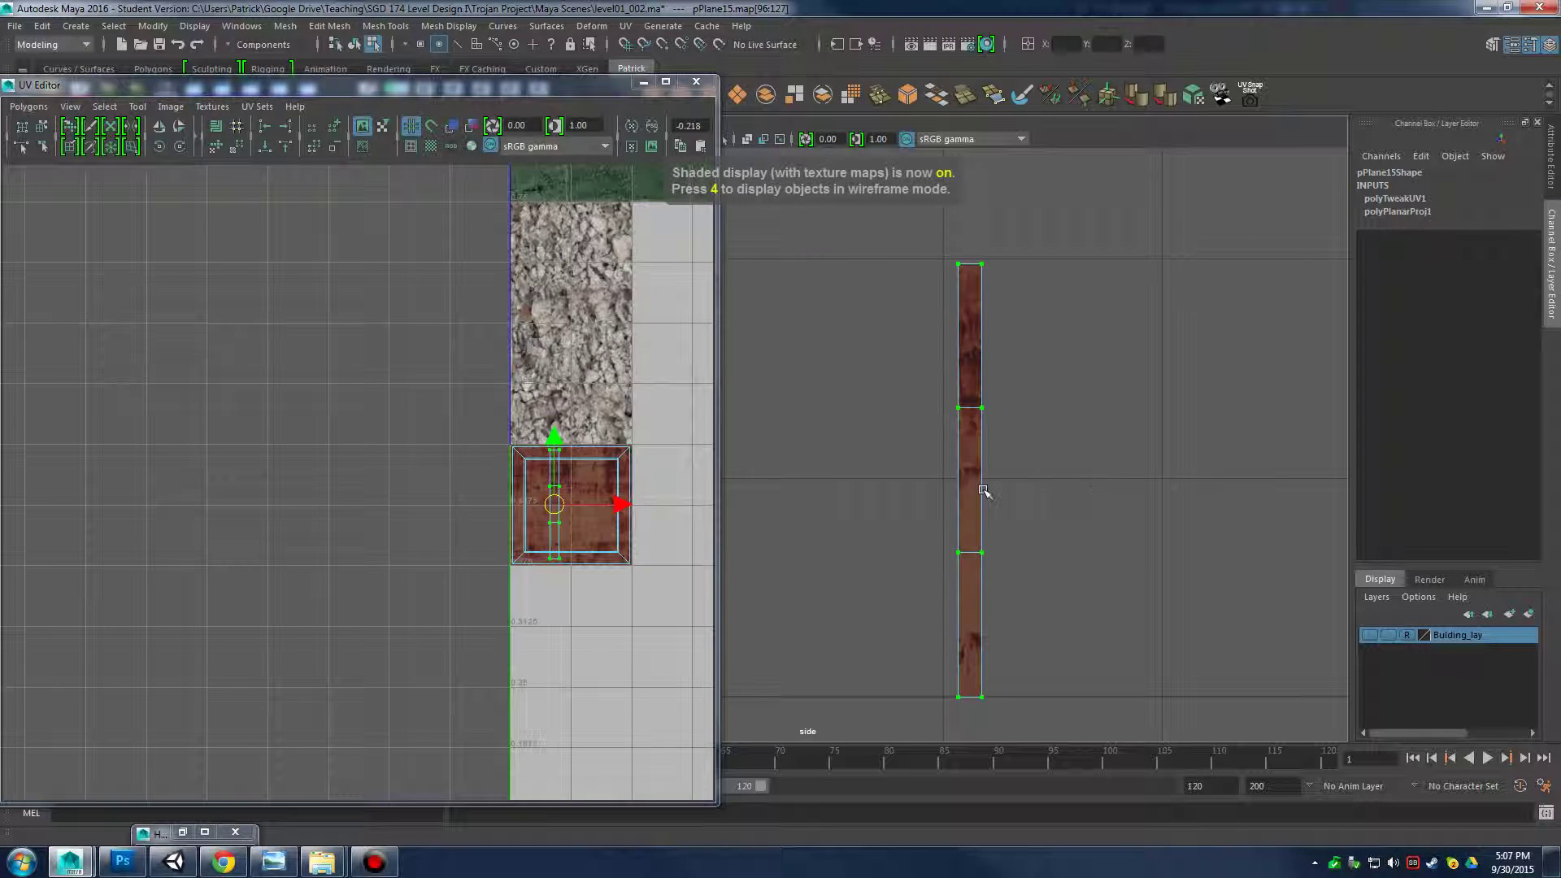
Examine the rust texture on the wall's side rim beside the front frame in the perspective view
alt+drag(986, 488, 1022, 436)
key(space)
alt+drag(1006, 366, 1100, 355)
key(space)
alt+middle_drag(1111, 376, 1034, 419)
alt+right_drag(1035, 418, 1097, 437)
alt+middle_drag(966, 391, 1000, 446)
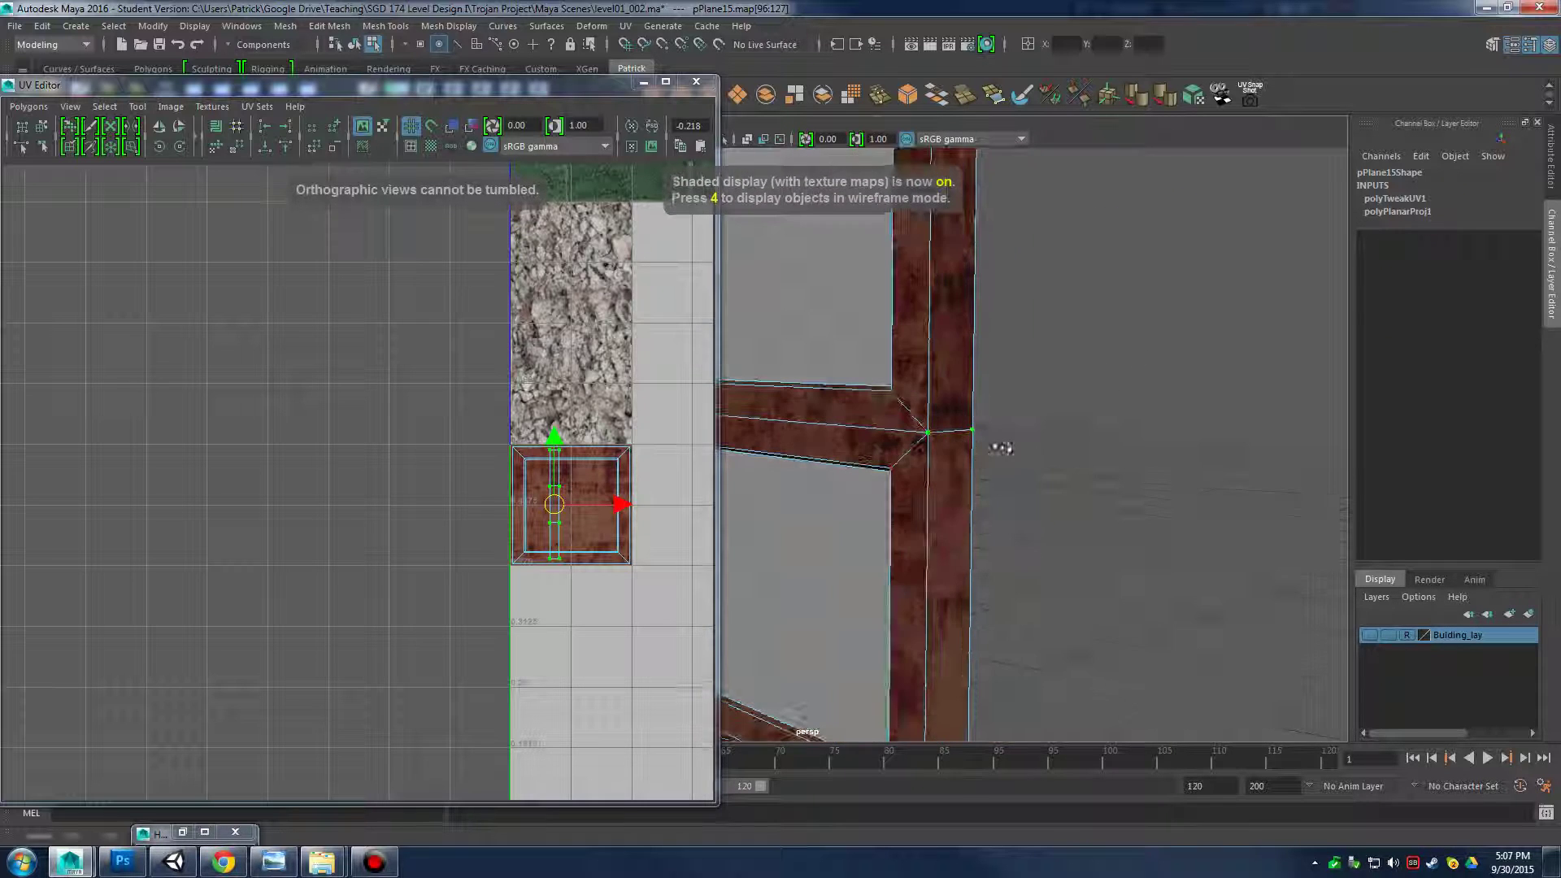
alt+right_drag(1000, 447, 1053, 477)
alt+drag(1052, 478, 1014, 477)
alt+right_drag(1014, 477, 1100, 498)
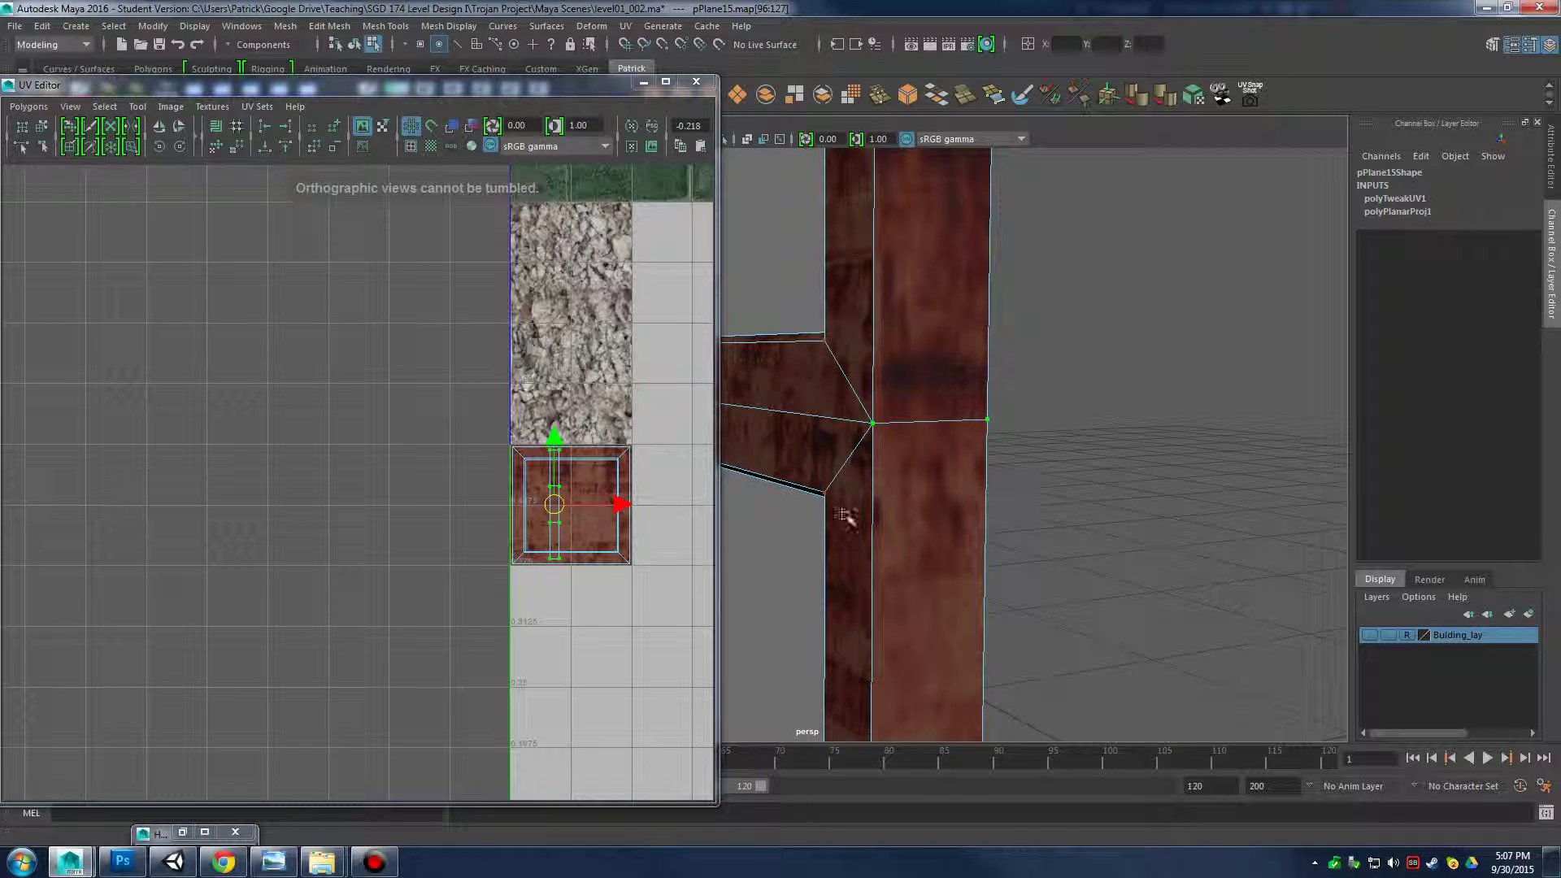
alt+middle_drag(965, 501, 1148, 484)
Move the rim UVs off the texture tile and separate the undivided strip from the stack to the left
alt+middle_drag(591, 509, 567, 509)
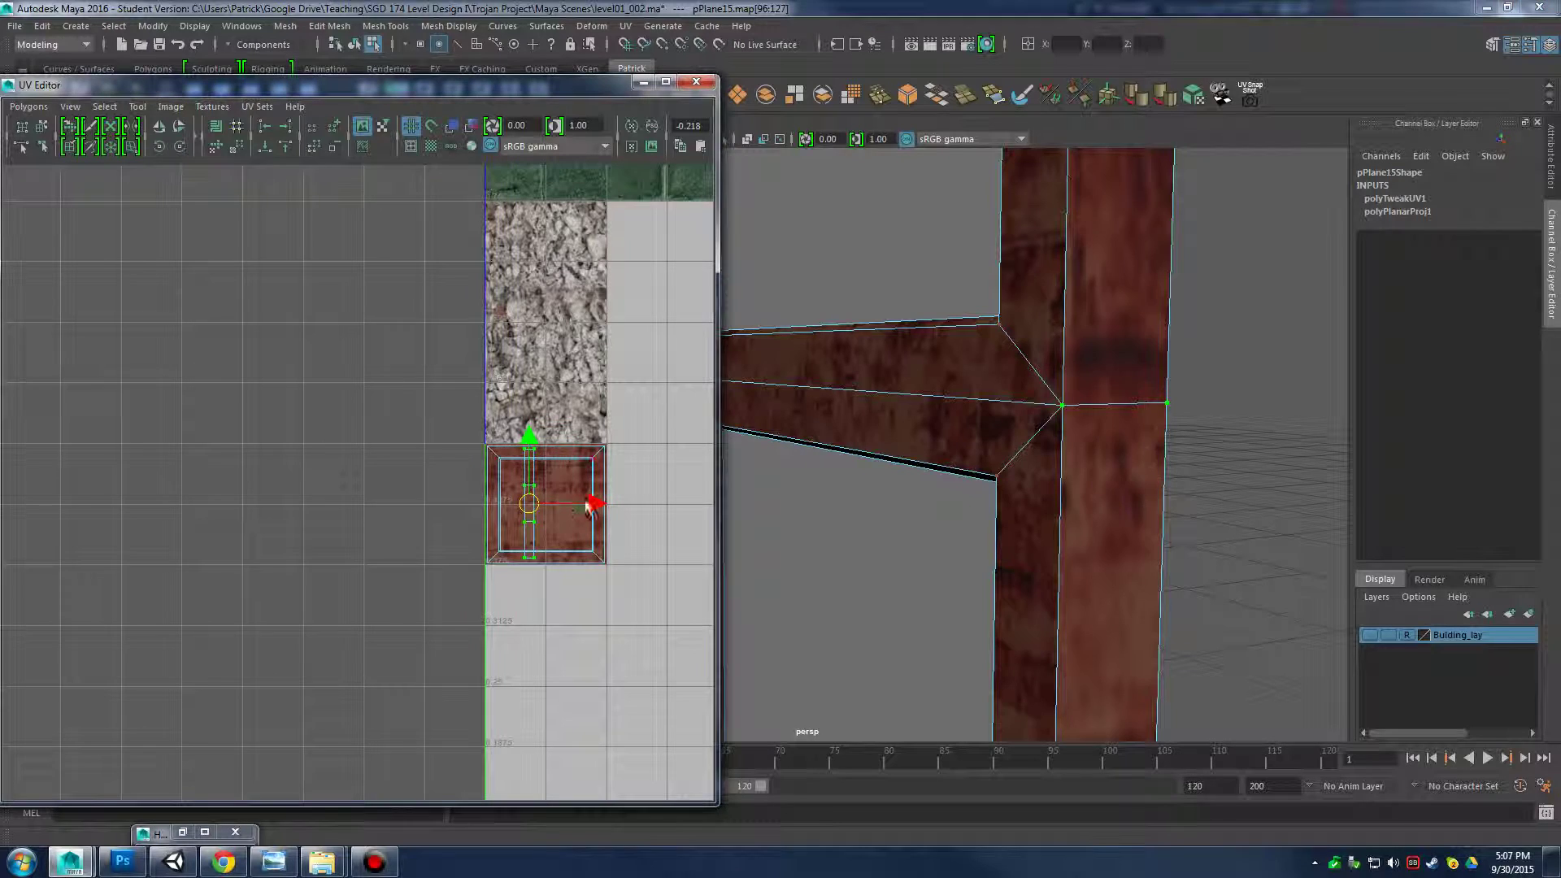
drag(593, 505, 463, 503)
scroll(383, 488, up, 4)
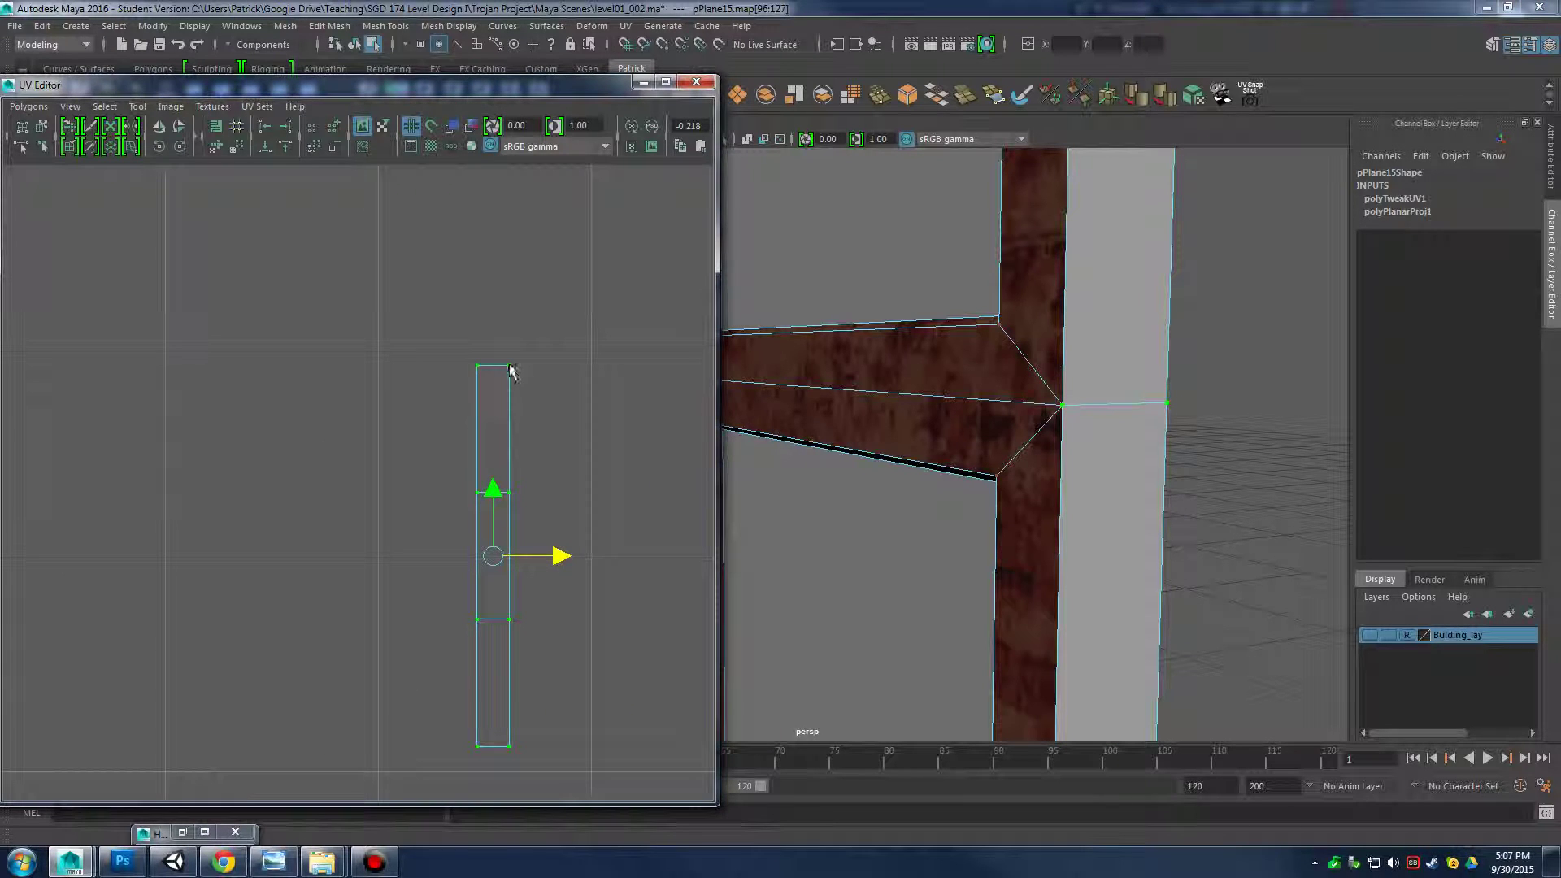
ctrl+right_drag(518, 385, 566, 364)
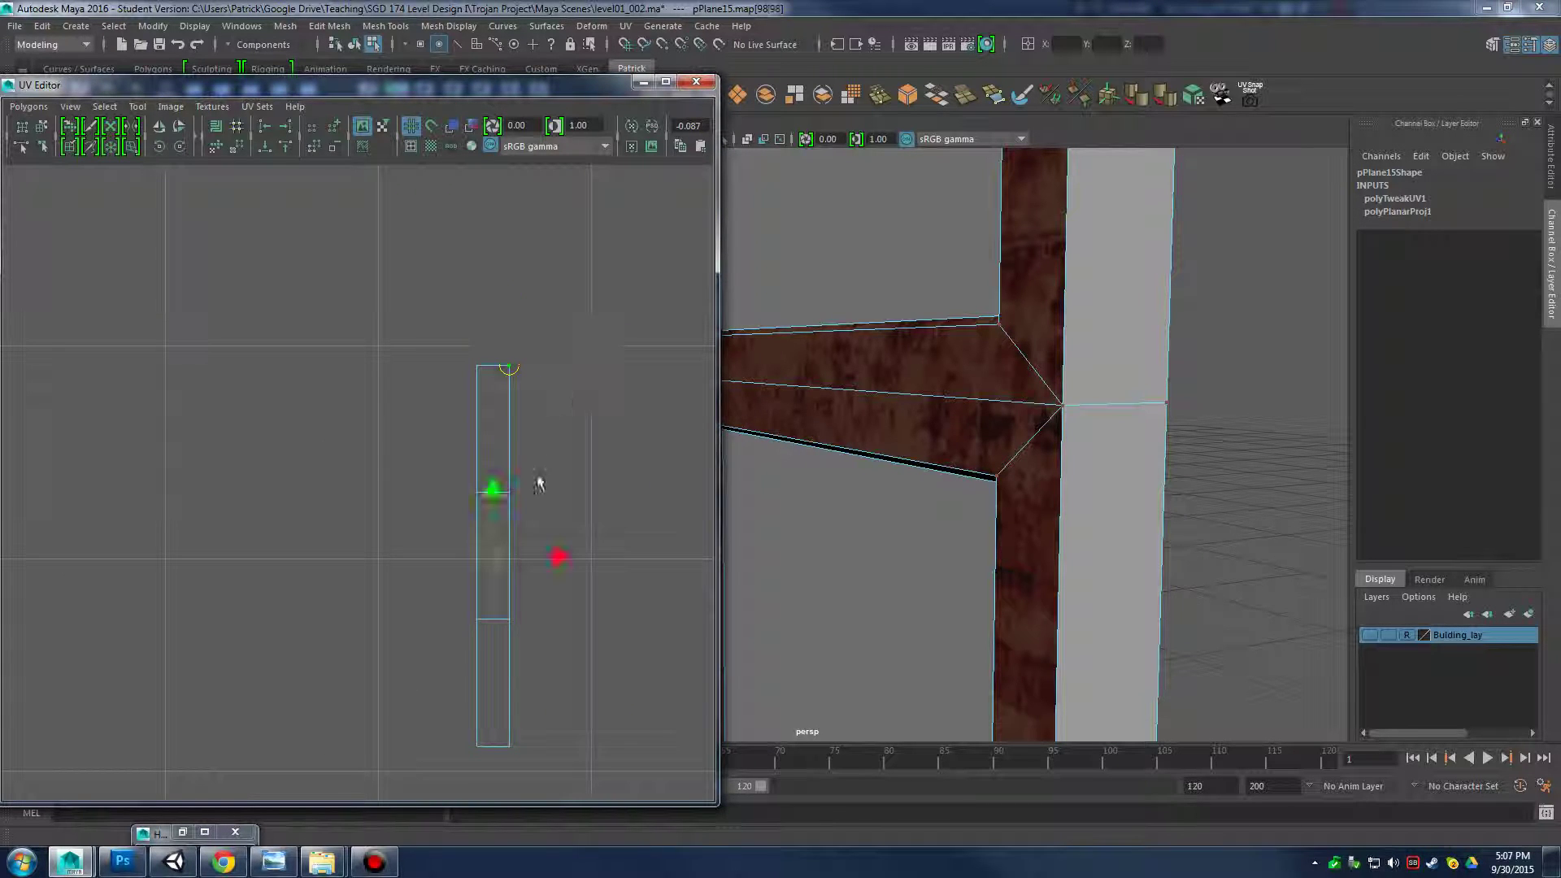
drag(540, 561, 446, 561)
click(625, 506)
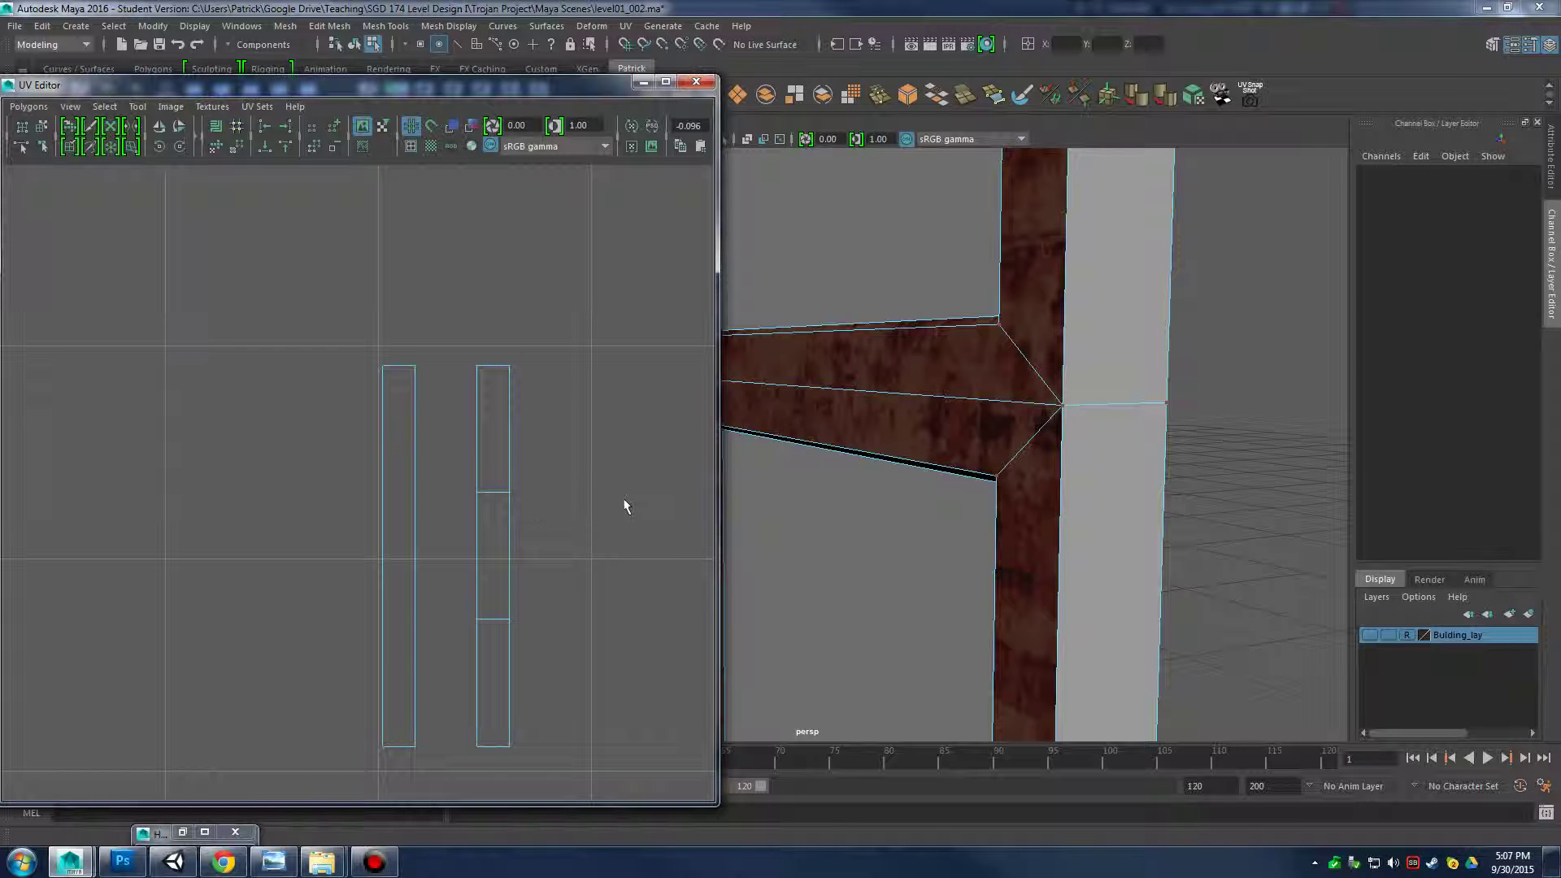
Examine the wall's side and bottom rim faces to identify which ones the separated UV strips belong to
alt+drag(1089, 455, 851, 461)
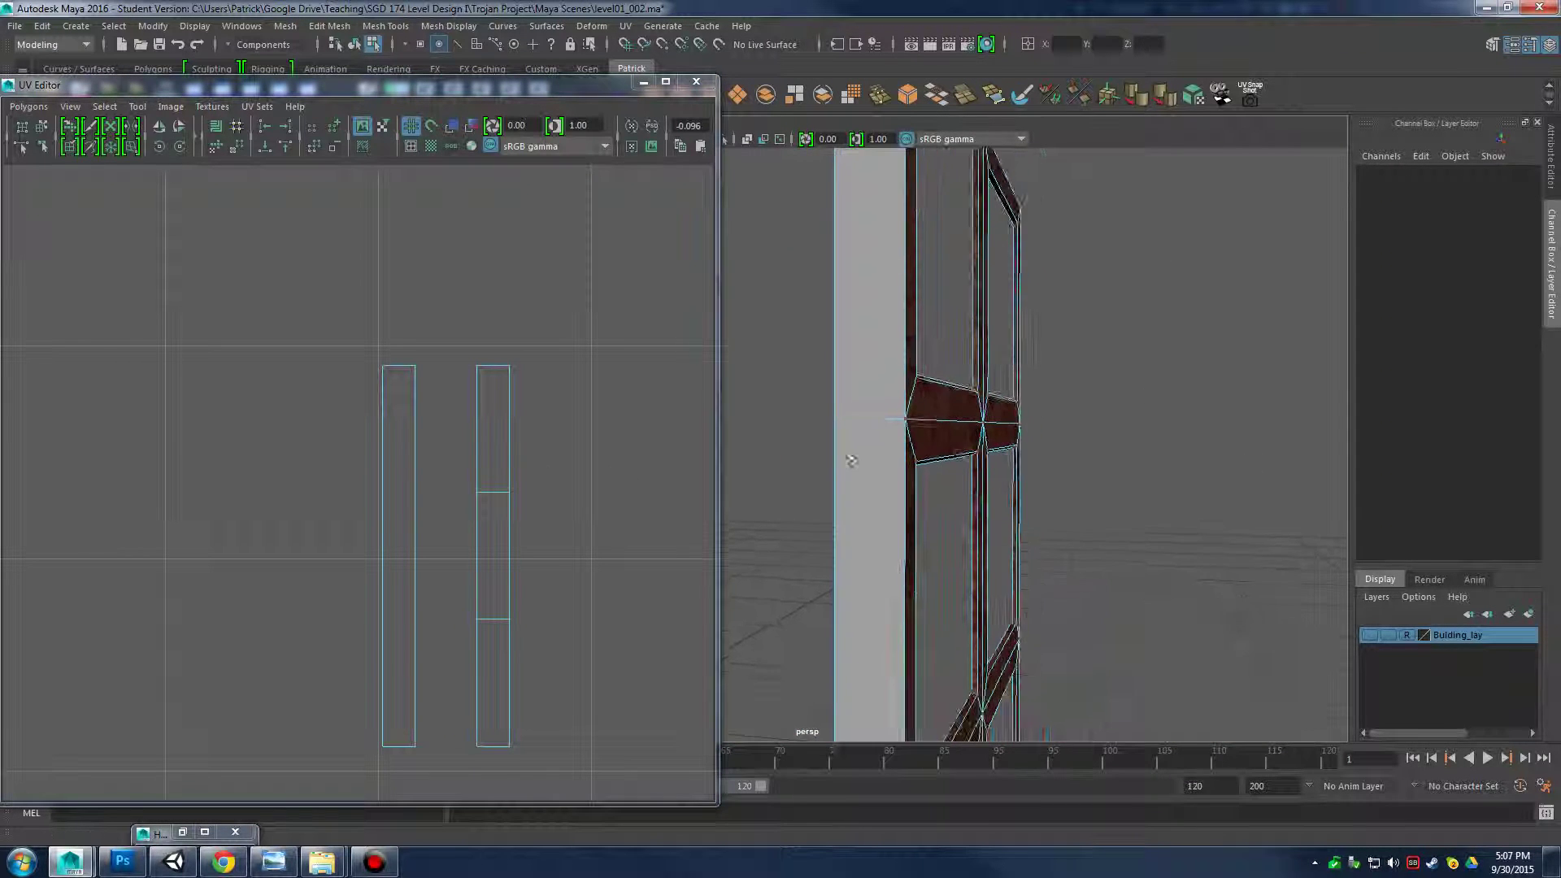
click(506, 493)
alt+drag(890, 469, 833, 465)
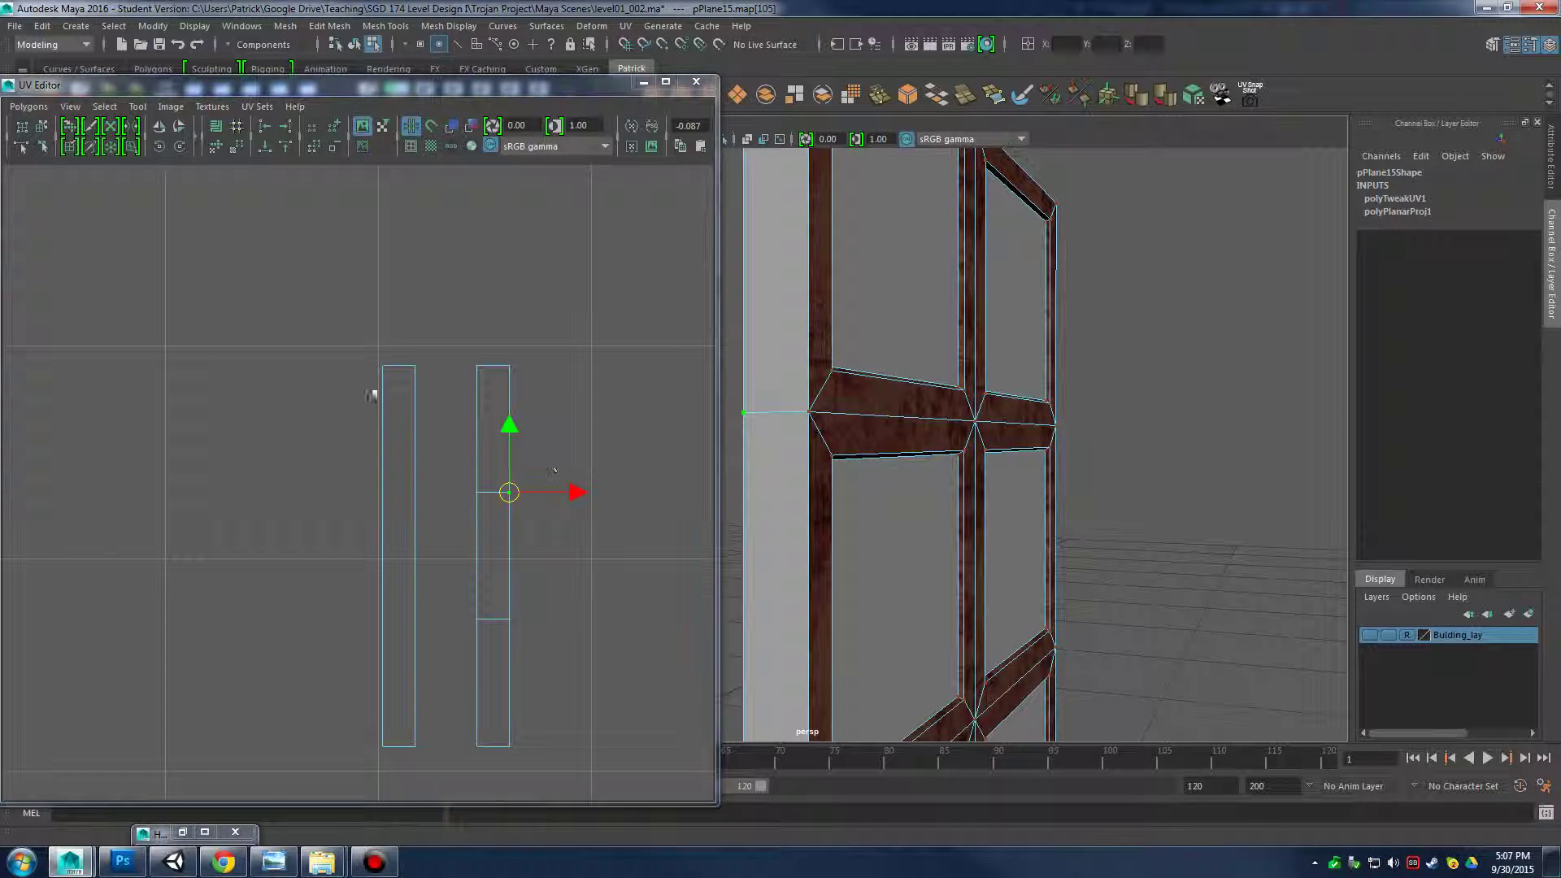
drag(371, 382, 425, 400)
drag(365, 348, 424, 397)
alt+middle_drag(1013, 691, 1109, 407)
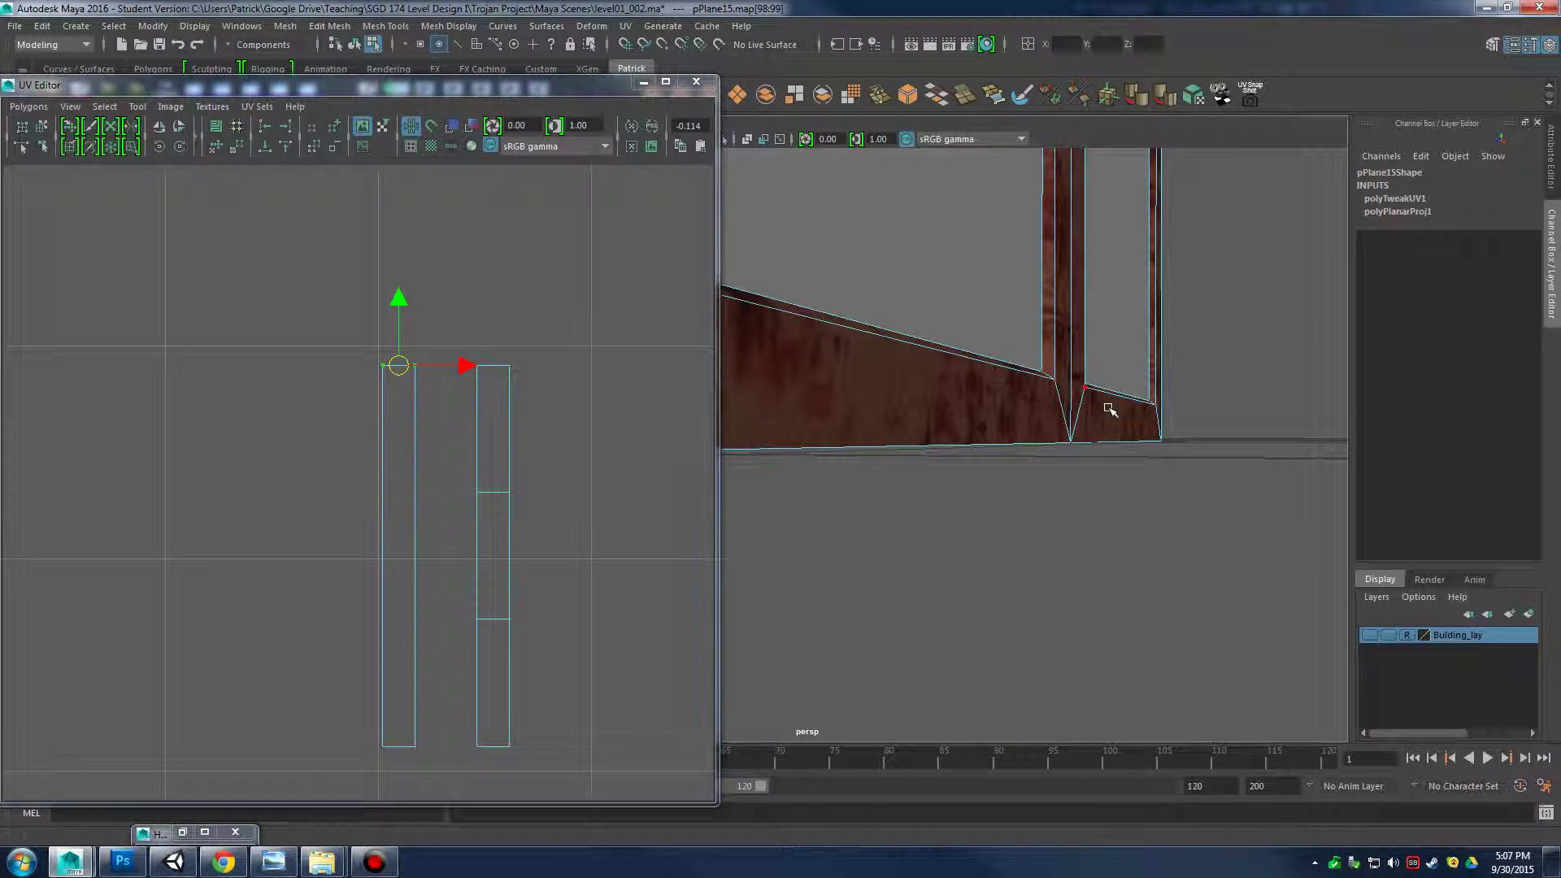
alt+drag(1108, 407, 993, 335)
alt+middle_drag(993, 335, 1146, 391)
alt+right_drag(1146, 391, 1045, 378)
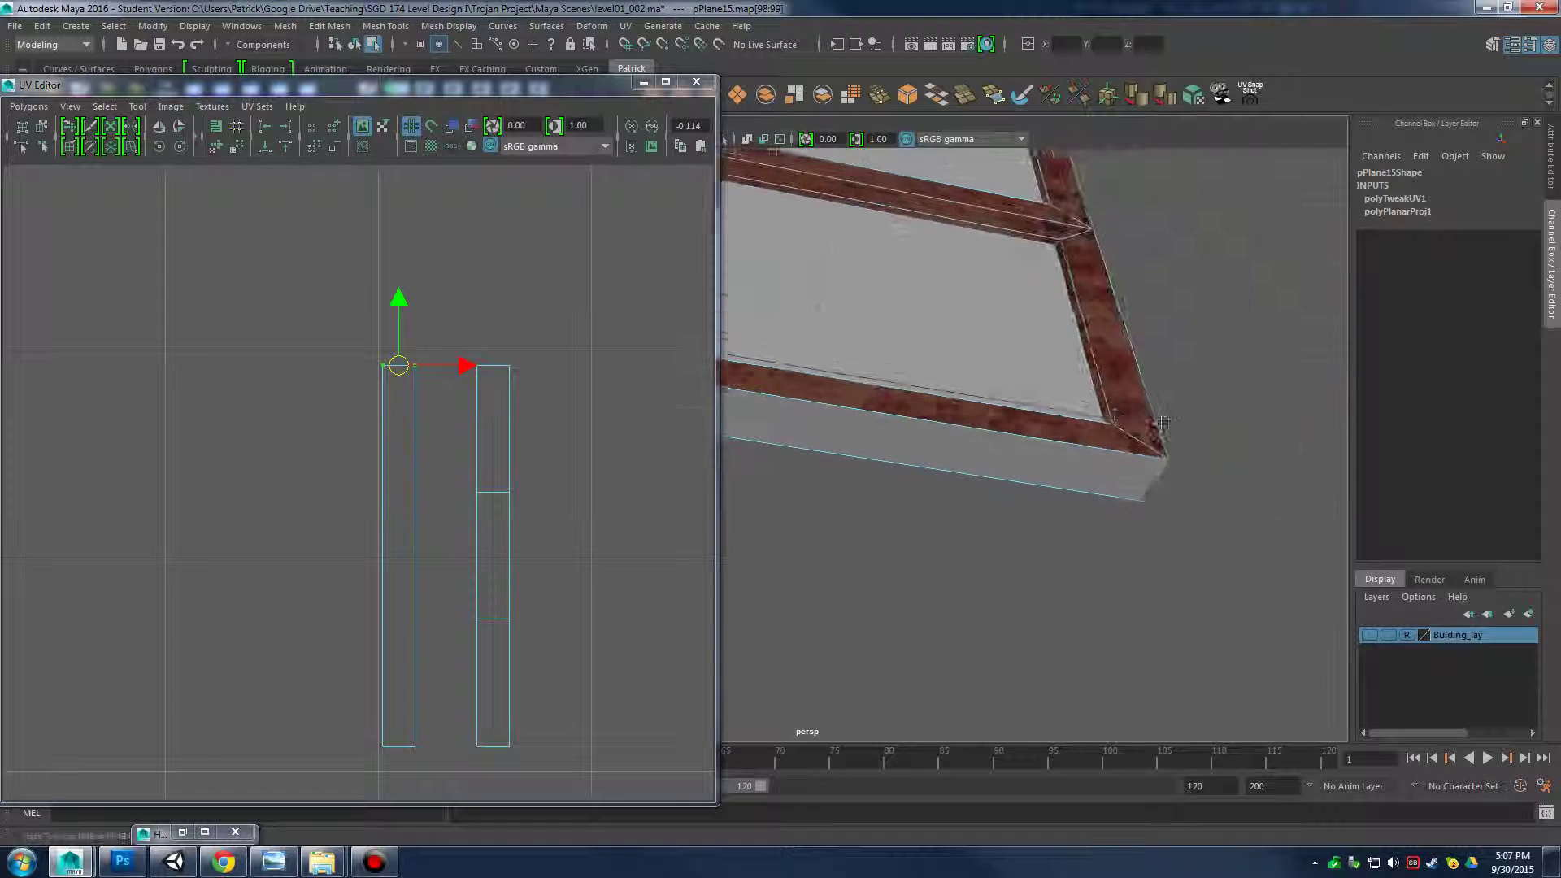
alt+middle_drag(1045, 378, 1177, 390)
alt+drag(1176, 390, 1083, 474)
alt+right_drag(1084, 474, 971, 443)
alt+middle_drag(971, 443, 999, 460)
alt+drag(999, 460, 927, 431)
Try to pull another stacked UV shell out of the divided strip to the right
click(509, 367)
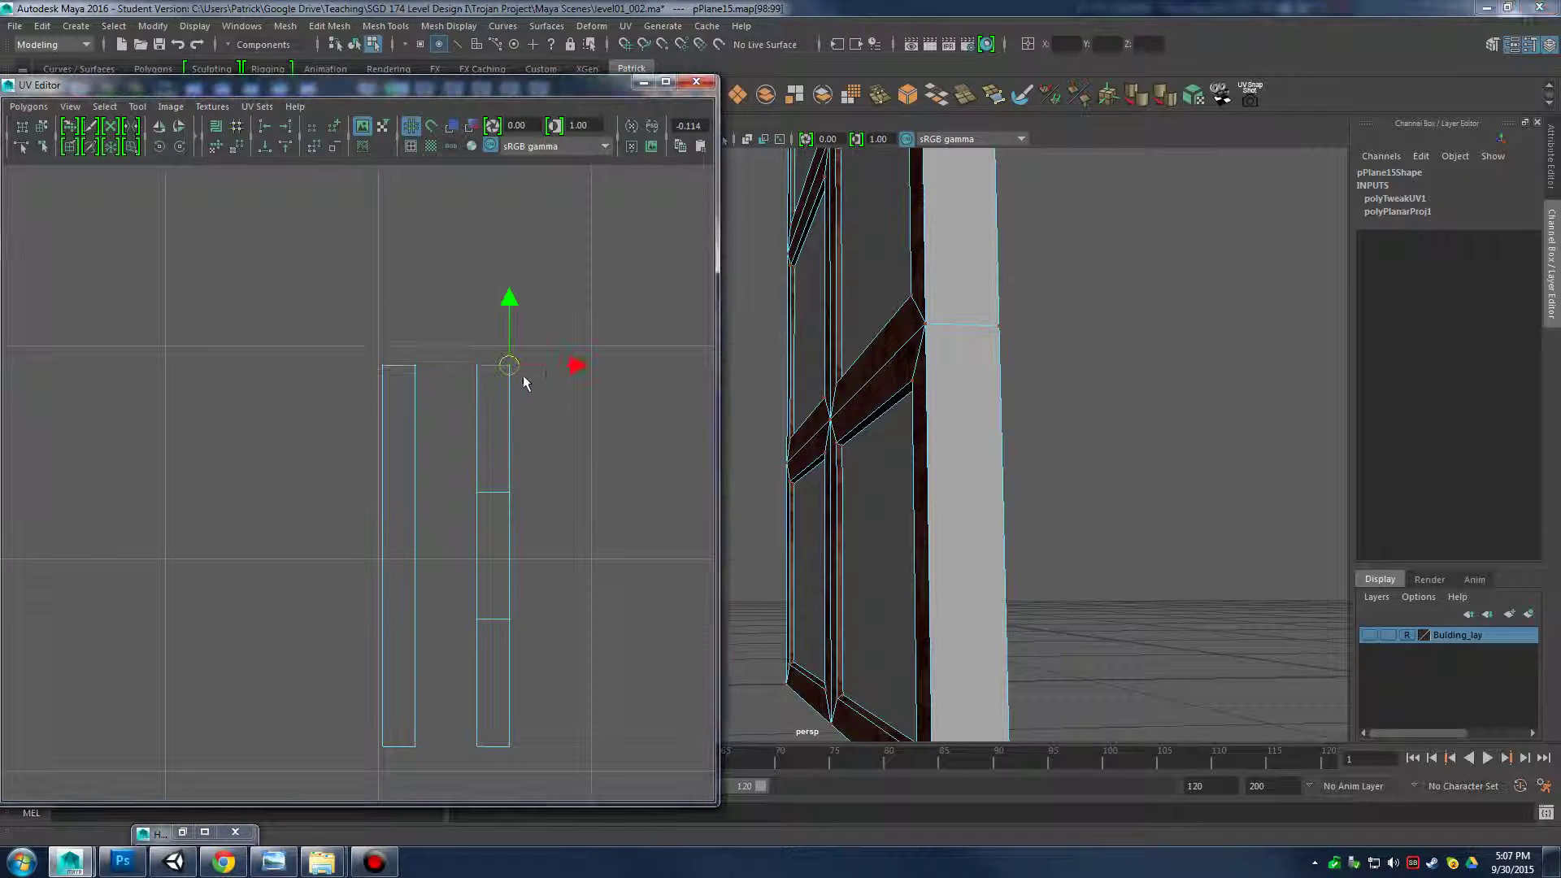
drag(576, 367, 644, 370)
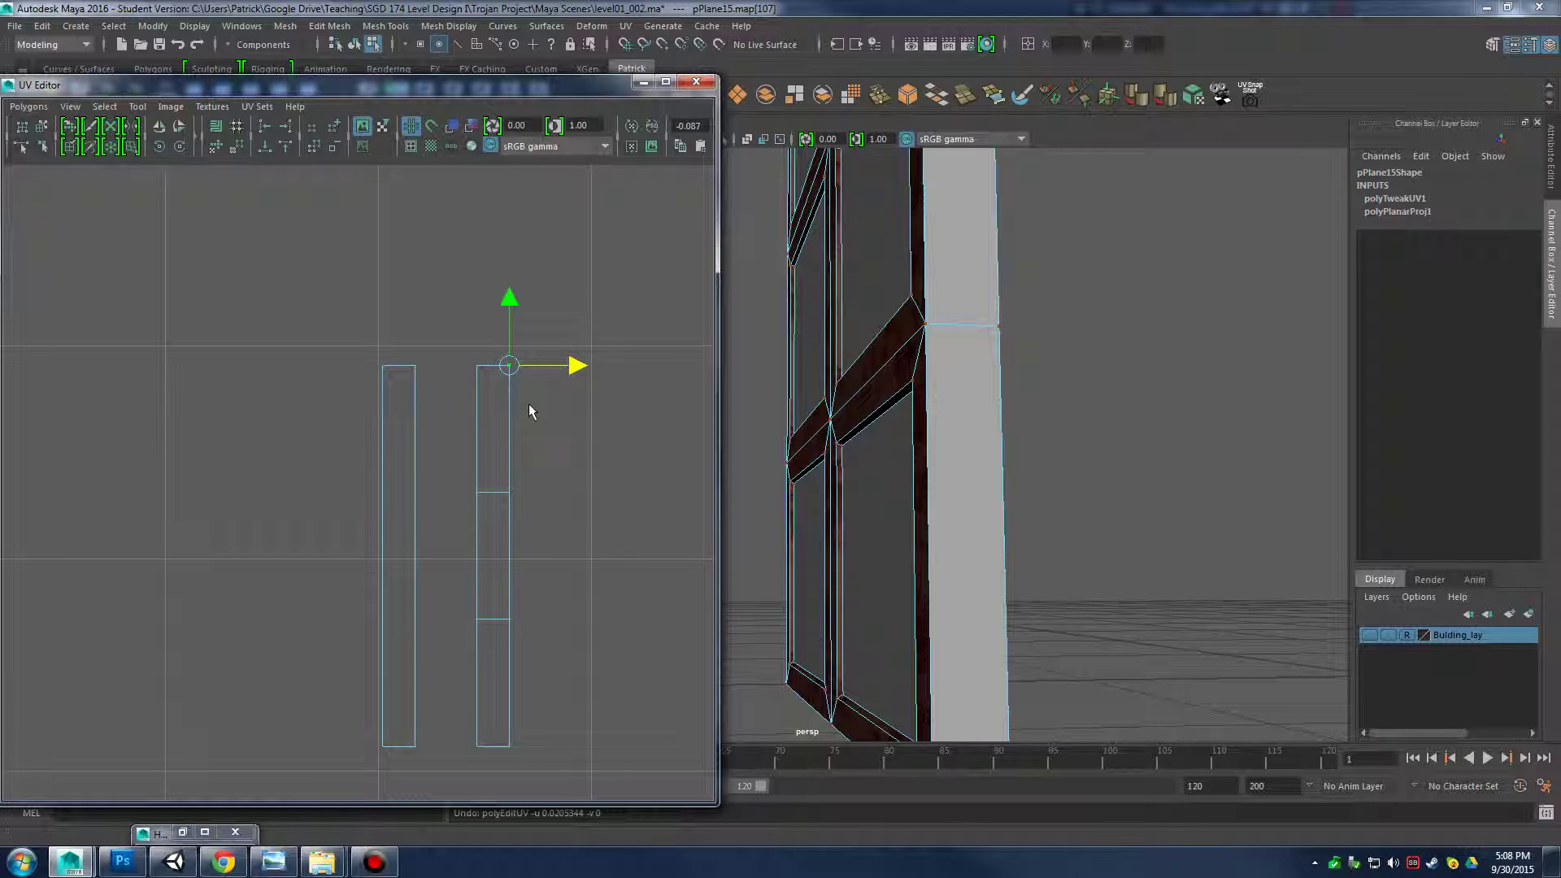
ctrl+right_drag(529, 404, 574, 390)
drag(564, 555, 664, 555)
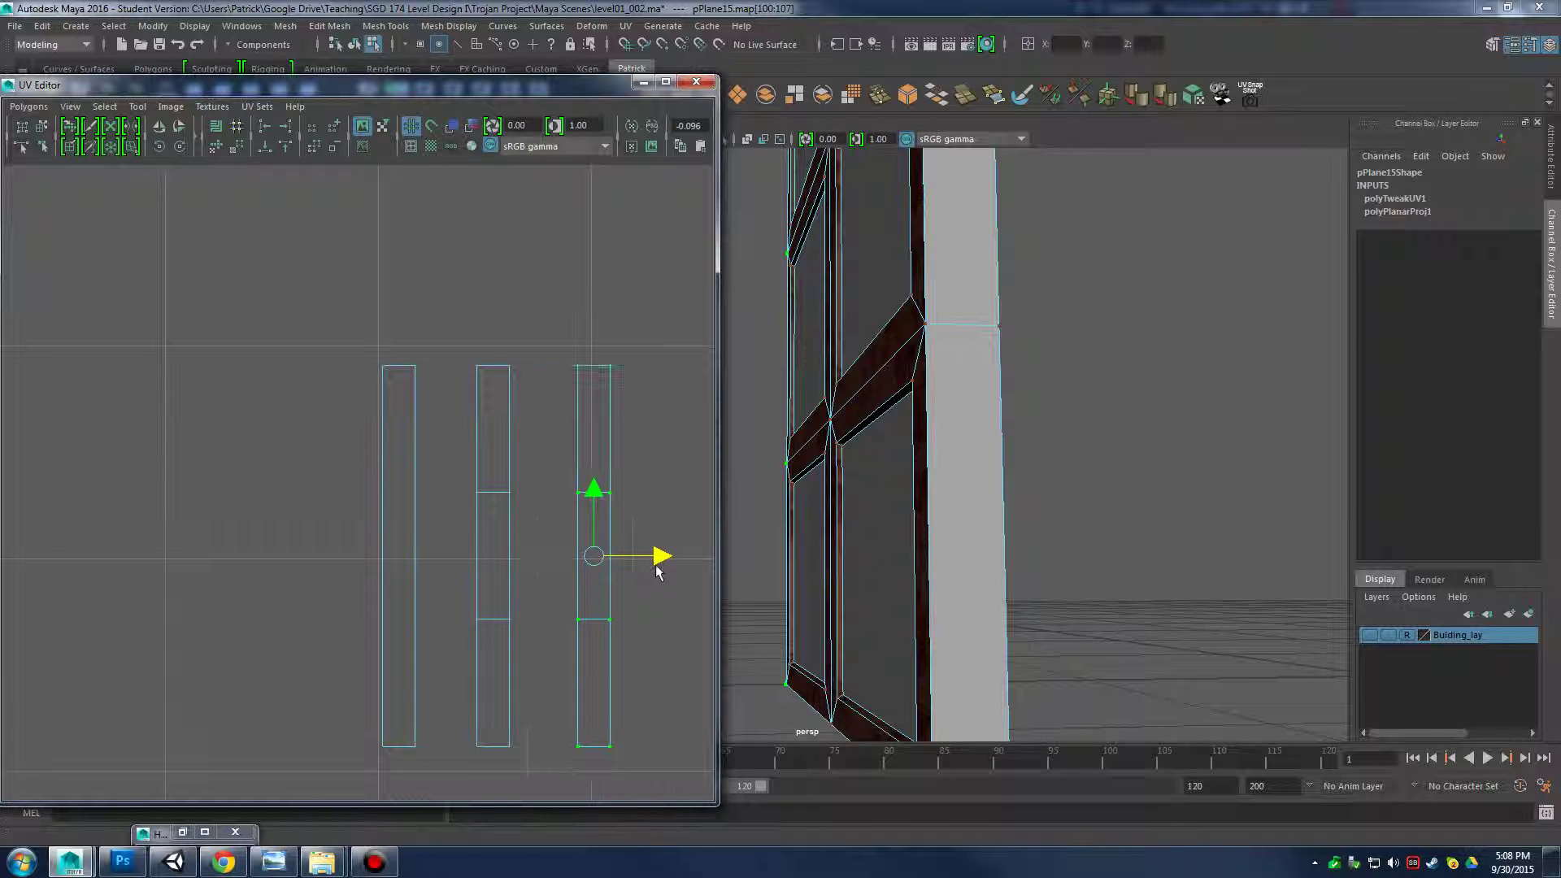
key(ctrl+z)
Cut the UVs of the divided strip along its two horizontal division edges
scroll(566, 431, up, 1)
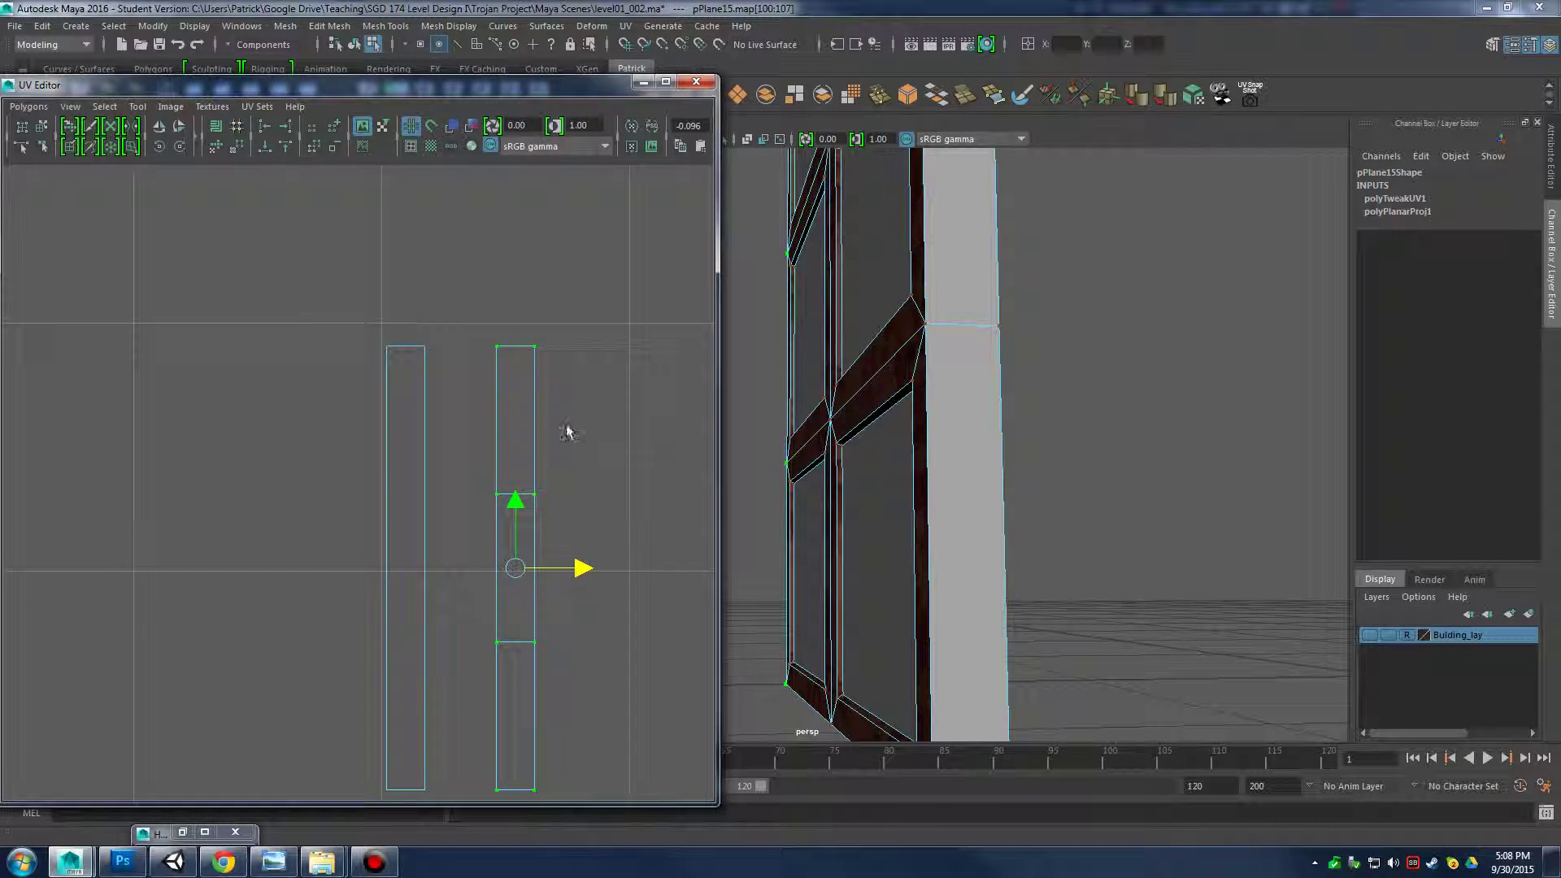
alt+middle_drag(535, 473, 520, 460)
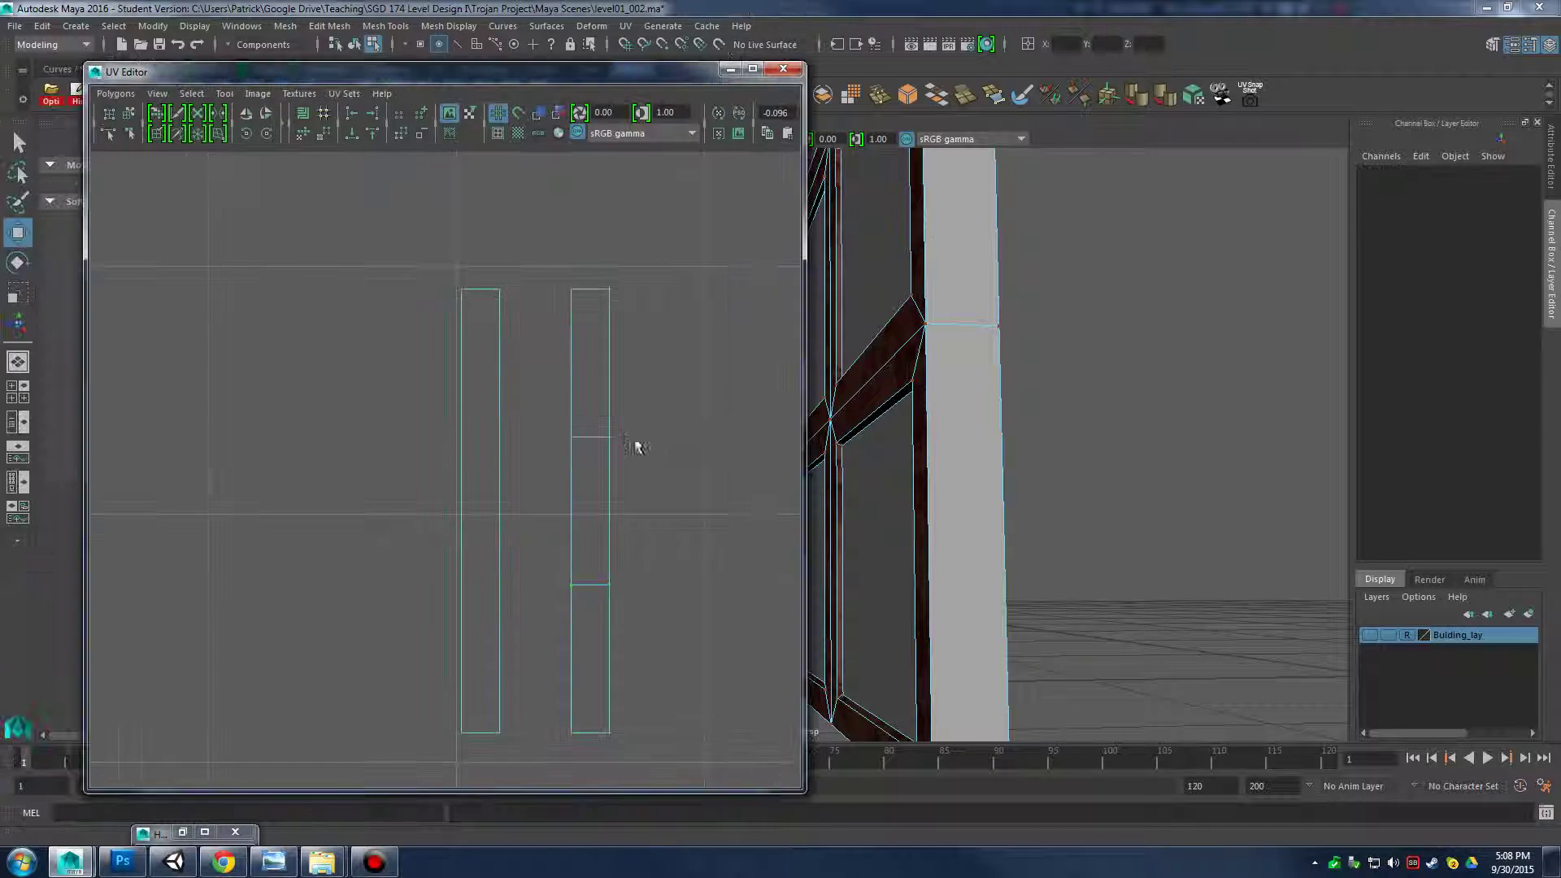
alt+middle_drag(621, 432, 593, 425)
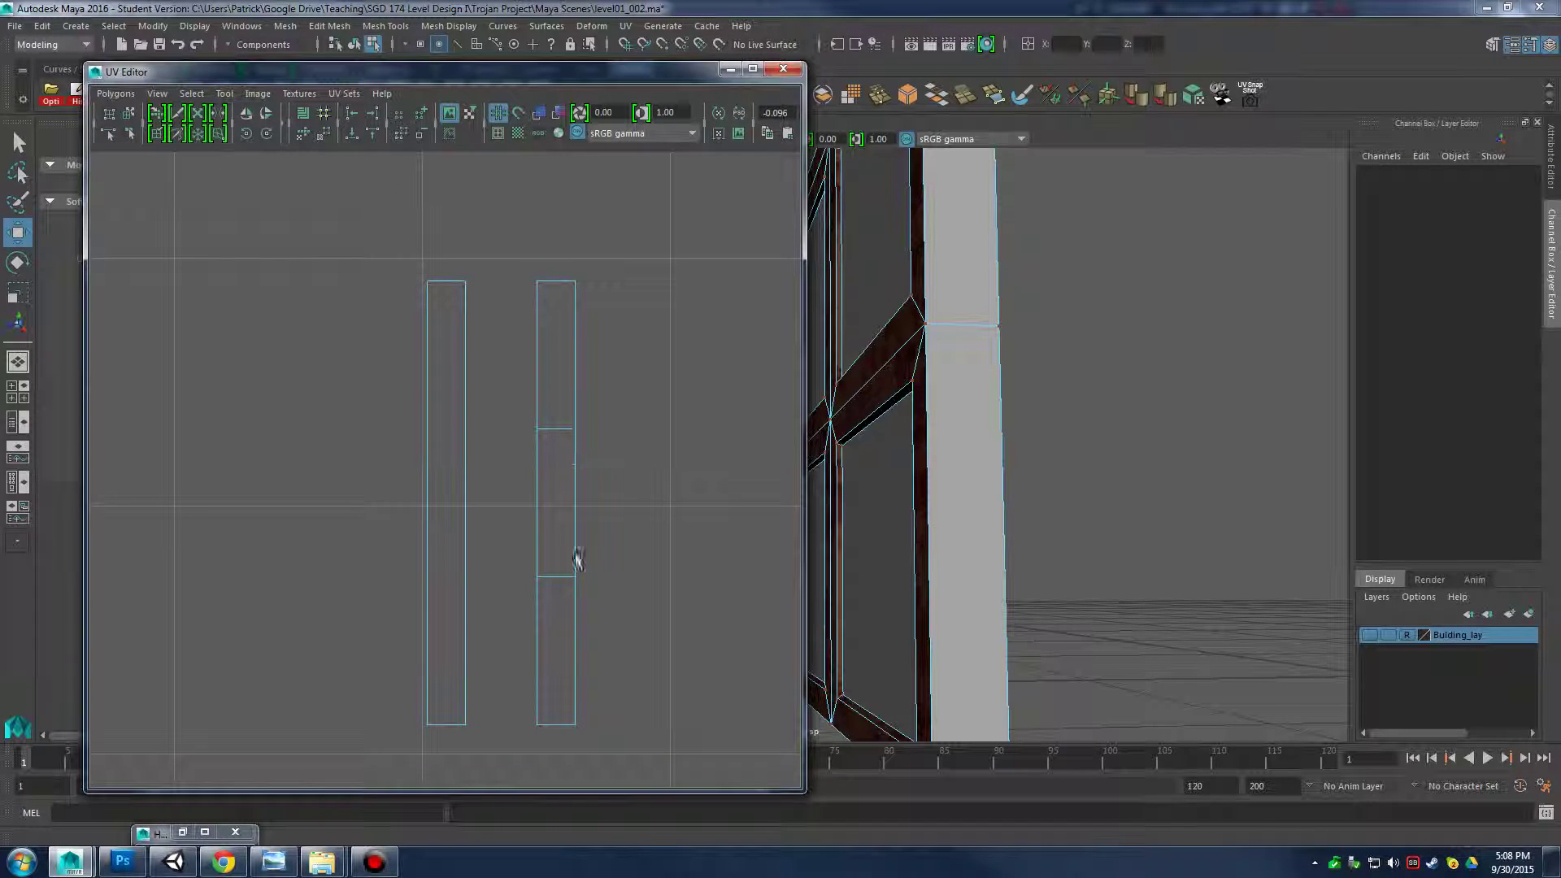
right_drag(564, 429, 551, 380)
click(539, 423)
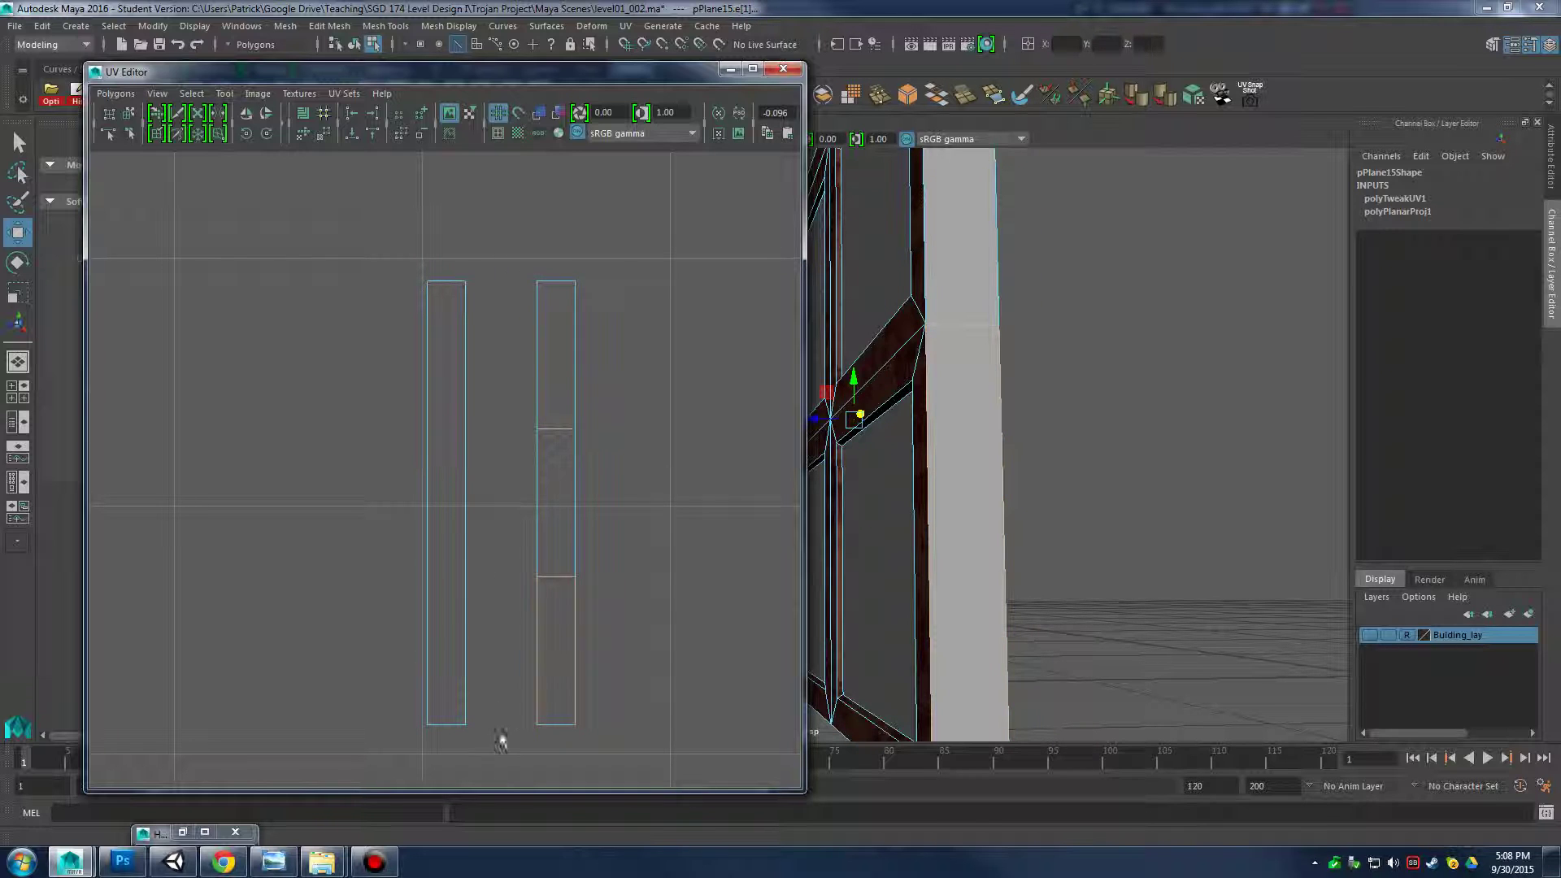
ctrl+drag(664, 653, 663, 648)
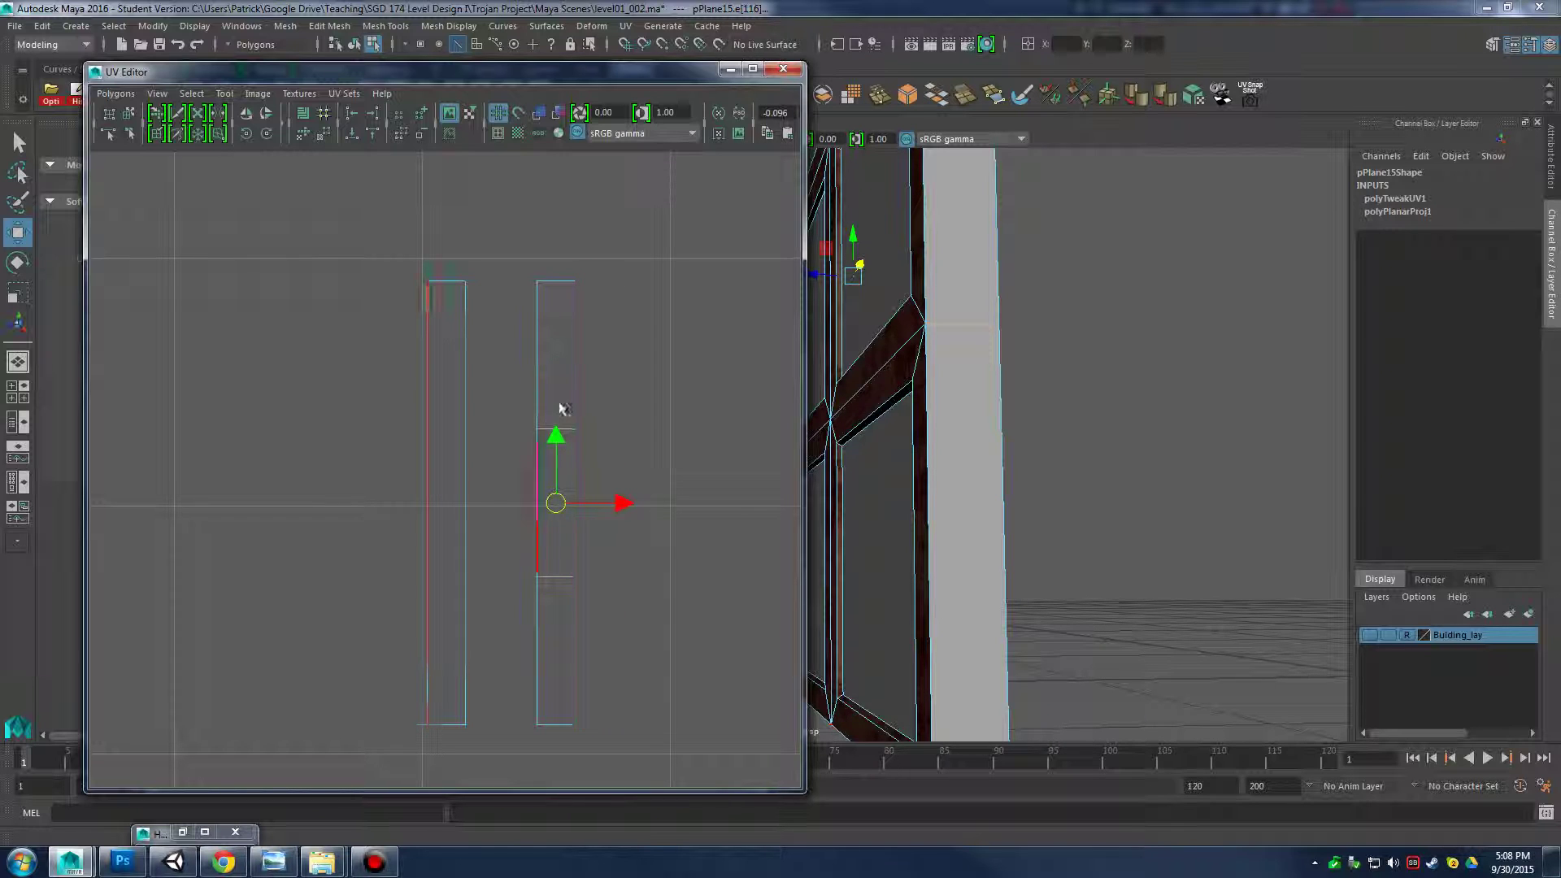
click(115, 93)
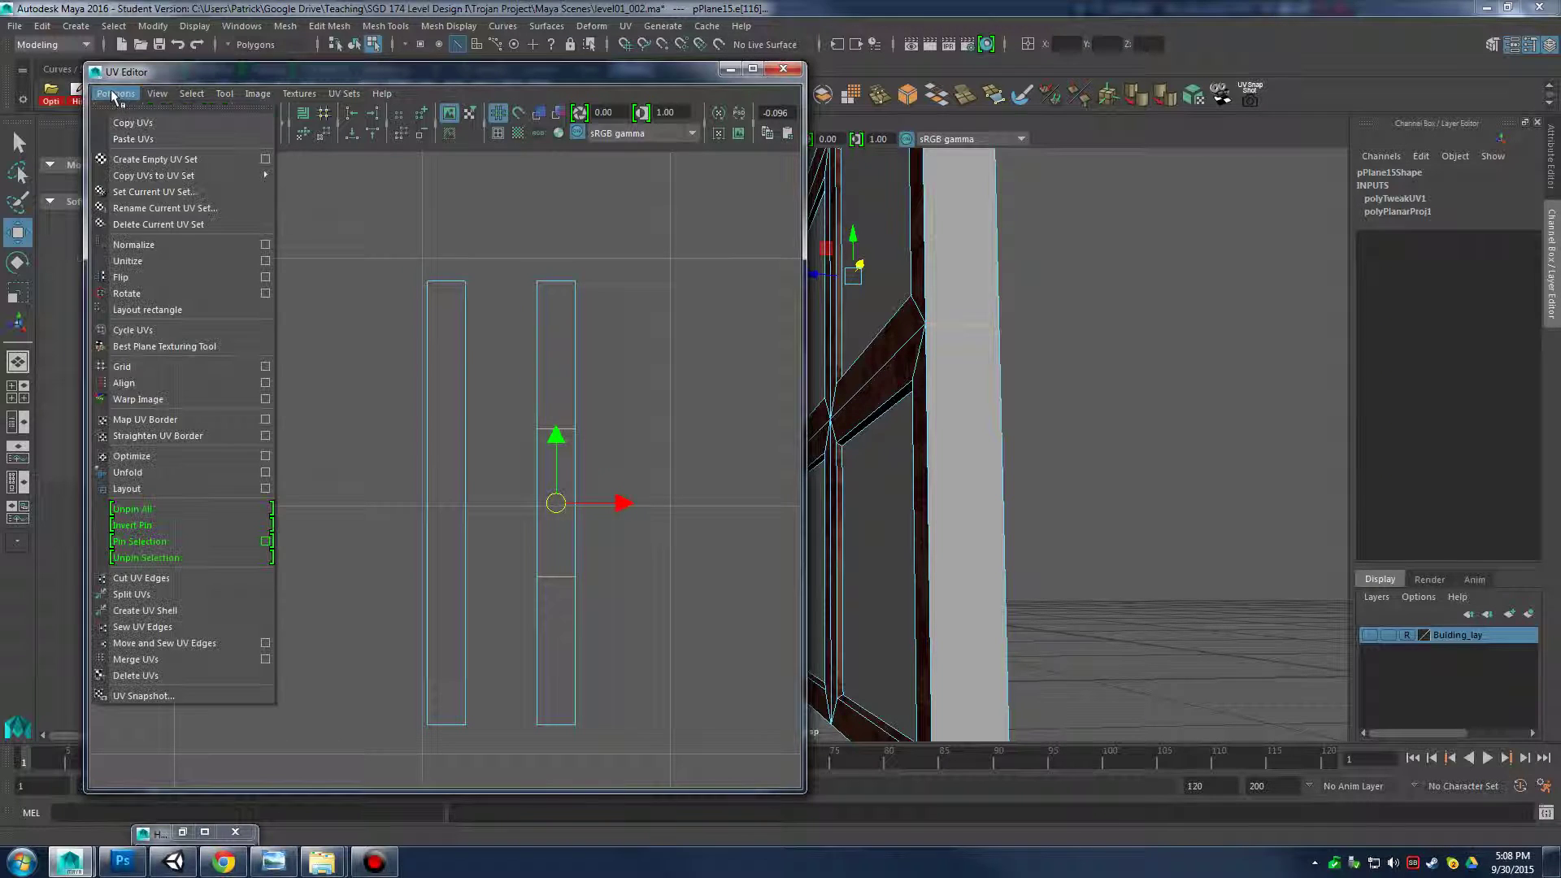
click(183, 580)
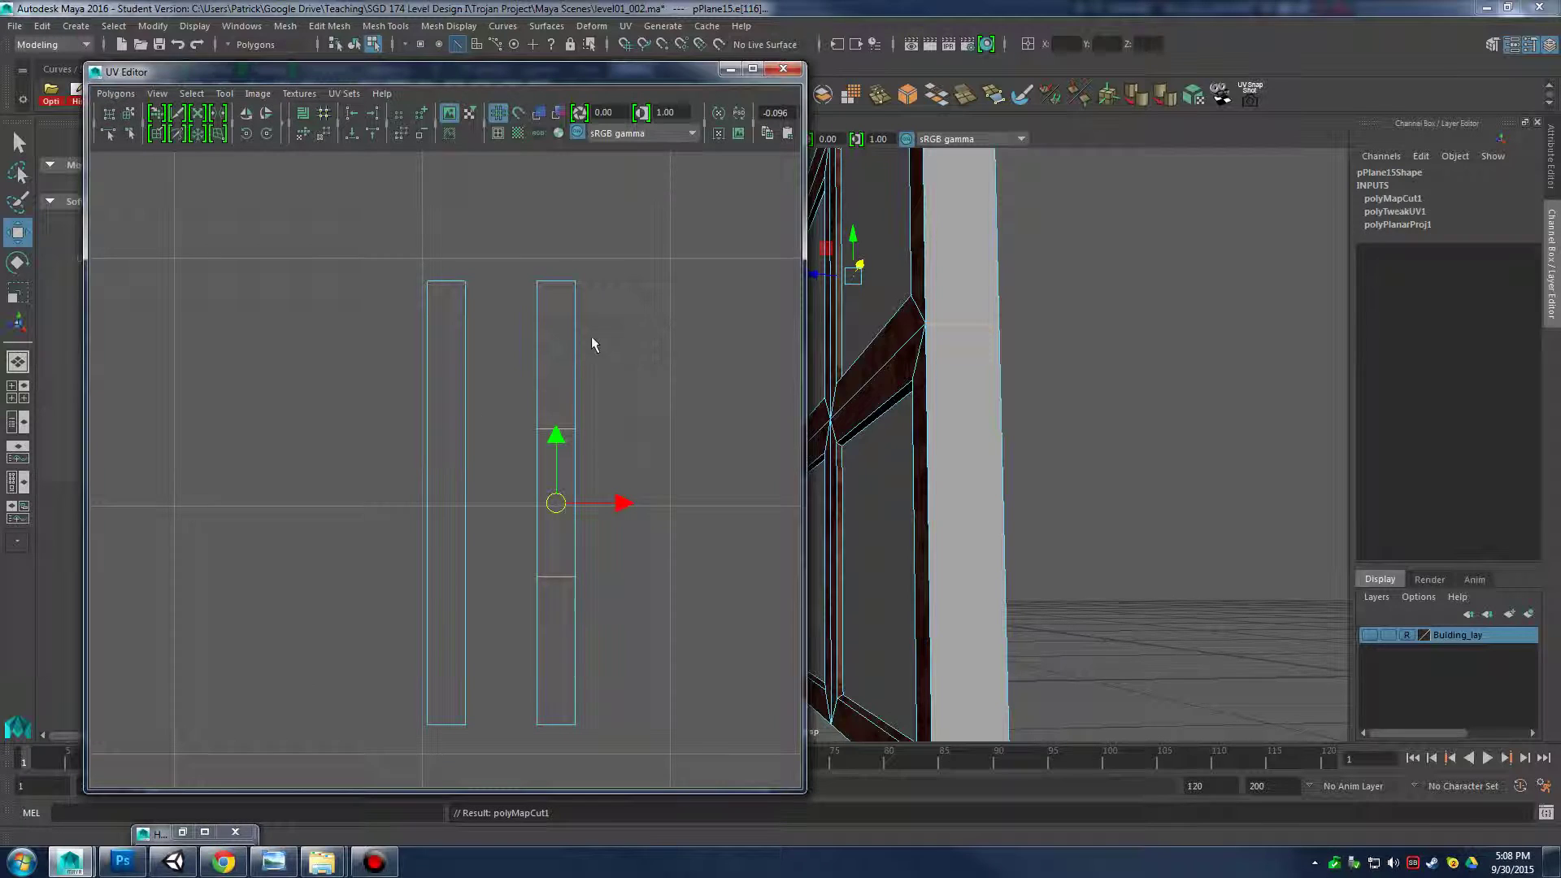
Select the top segment's UV shell in the divided strip and move it to the right
right_drag(572, 342, 616, 294)
click(575, 285)
drag(623, 354, 729, 358)
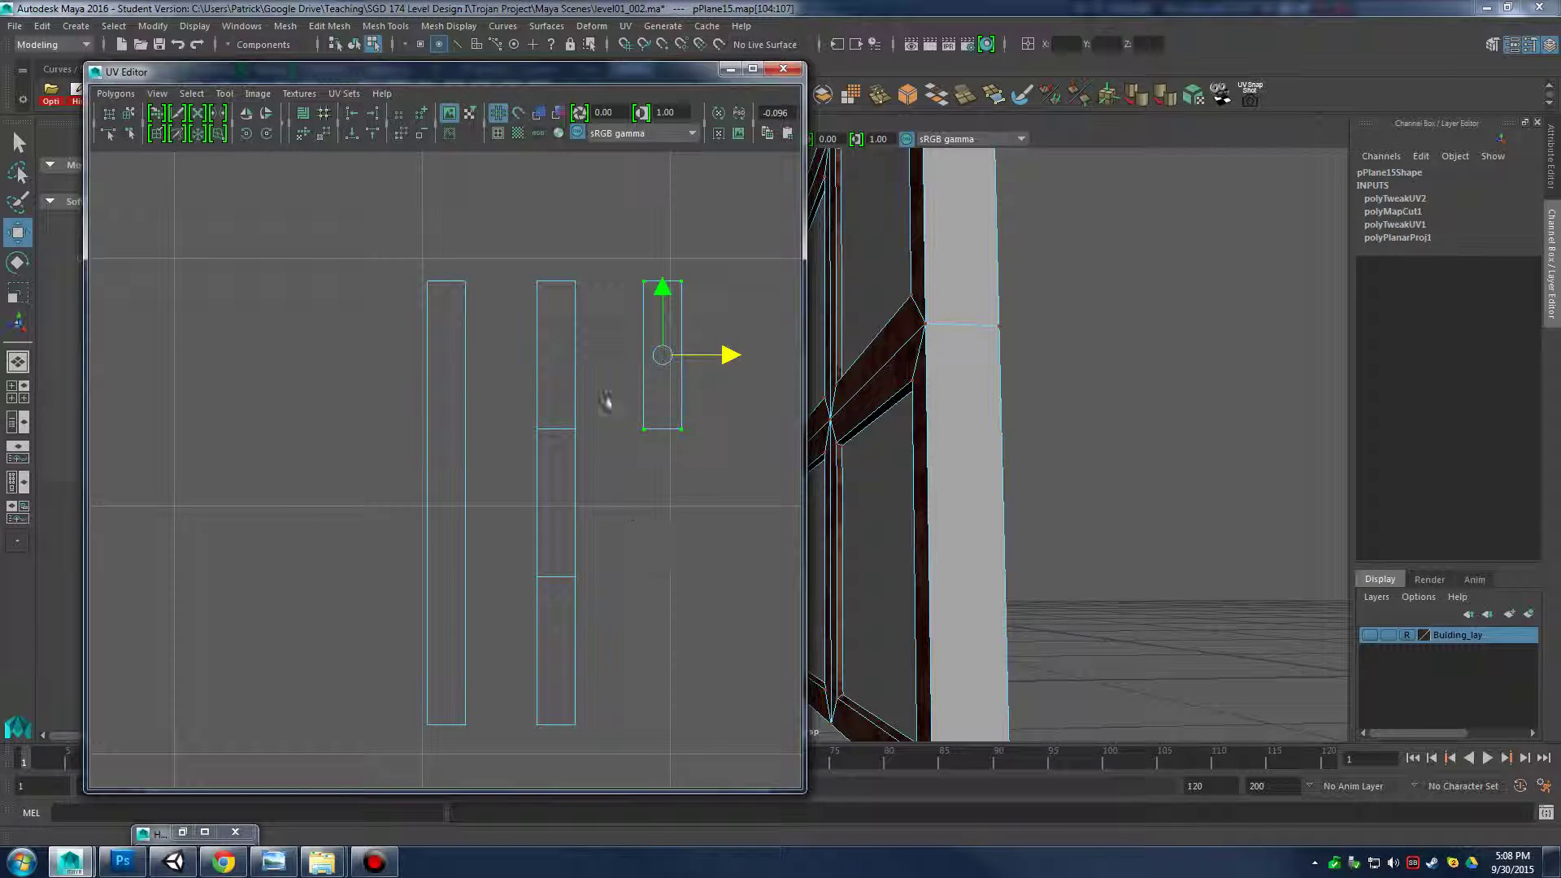
Move the two overlapping middle-segment UV shells onto the separated top segment so that they stack
click(576, 429)
ctrl+right_drag(579, 450, 641, 440)
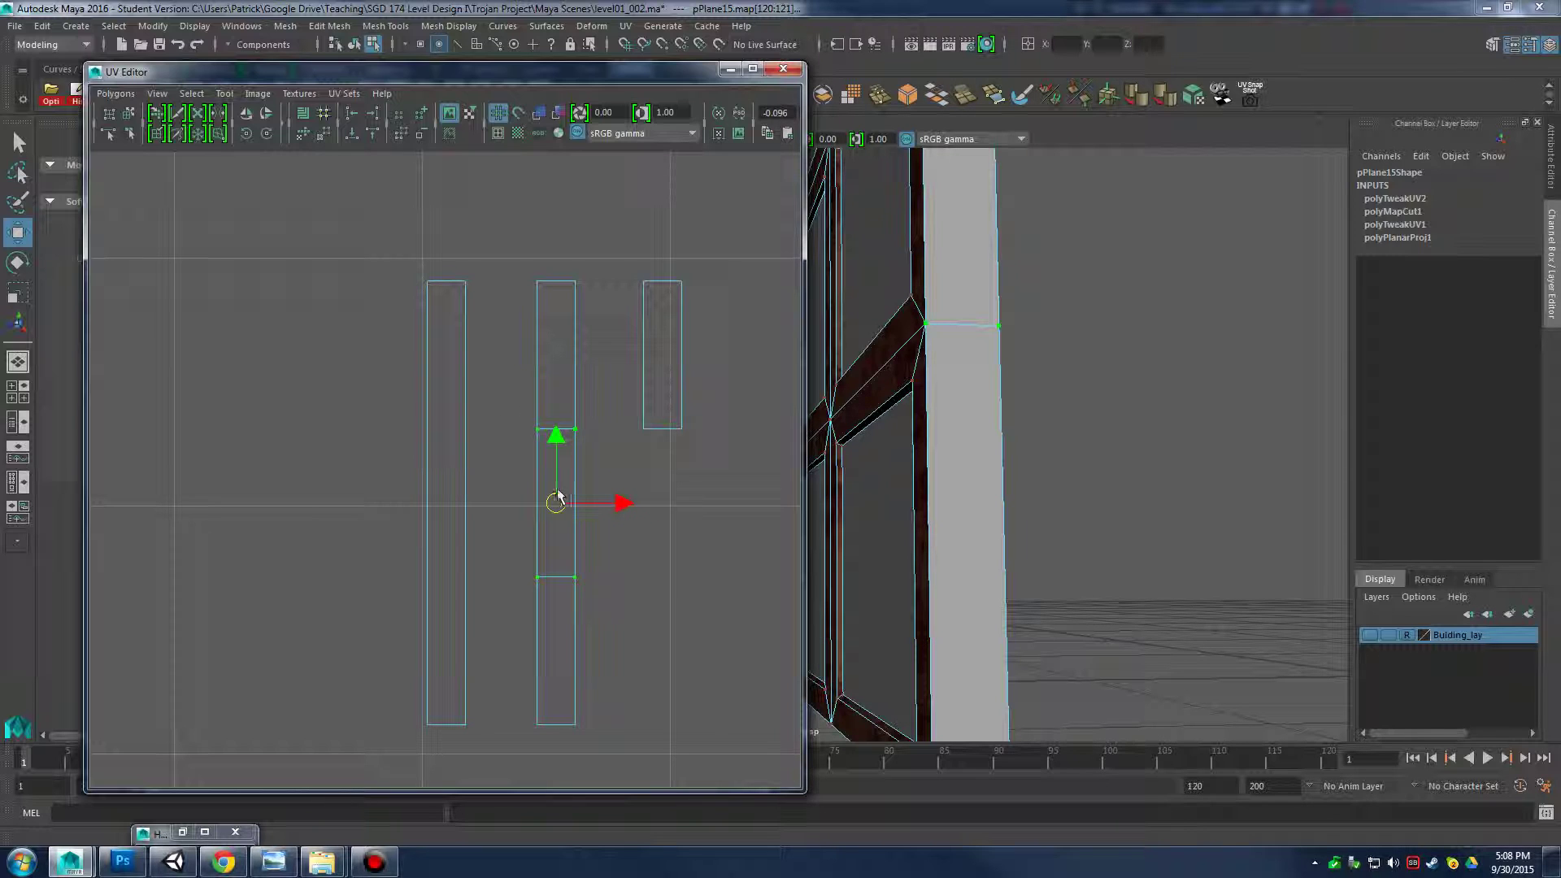
mouse_move(646, 332)
mouse_down()
mouse_move(667, 331)
mouse_move(662, 348)
mouse_up()
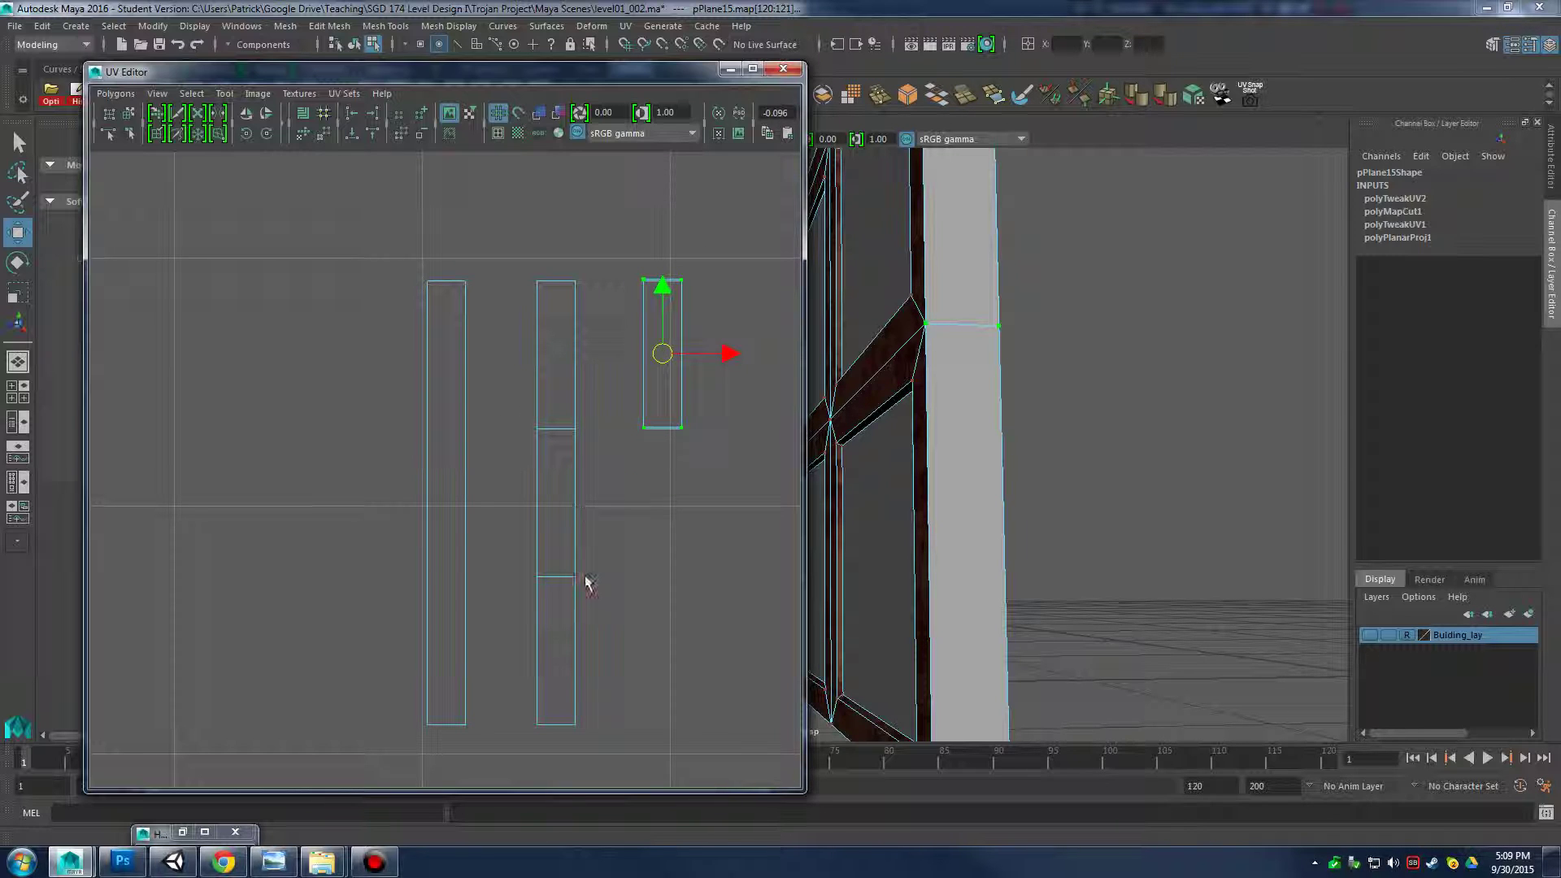
ctrl+right_drag(572, 592, 643, 564)
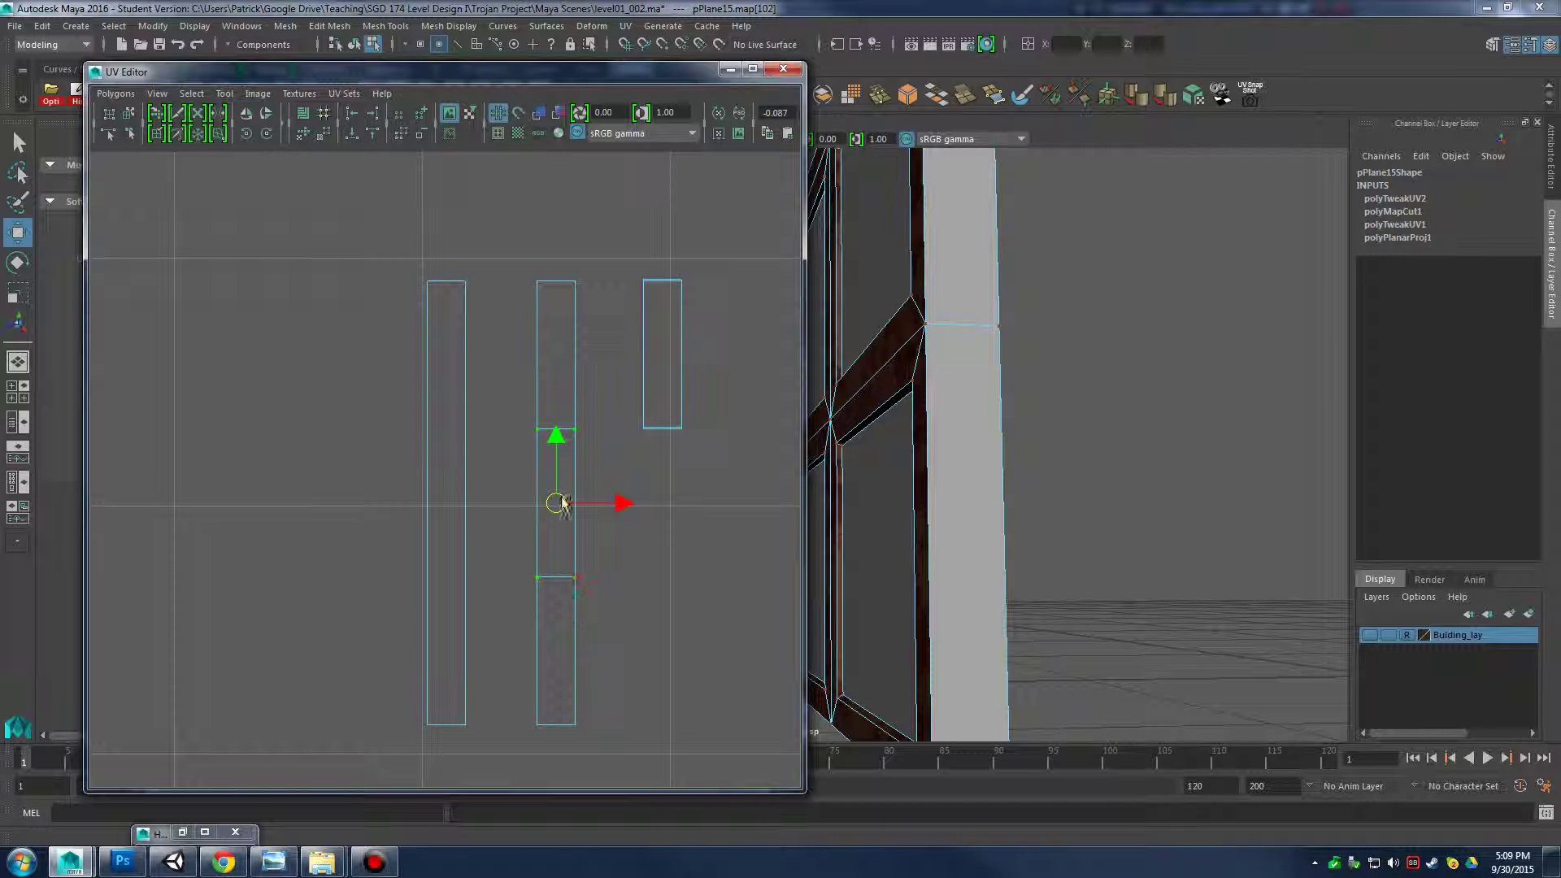
drag(556, 500, 664, 353)
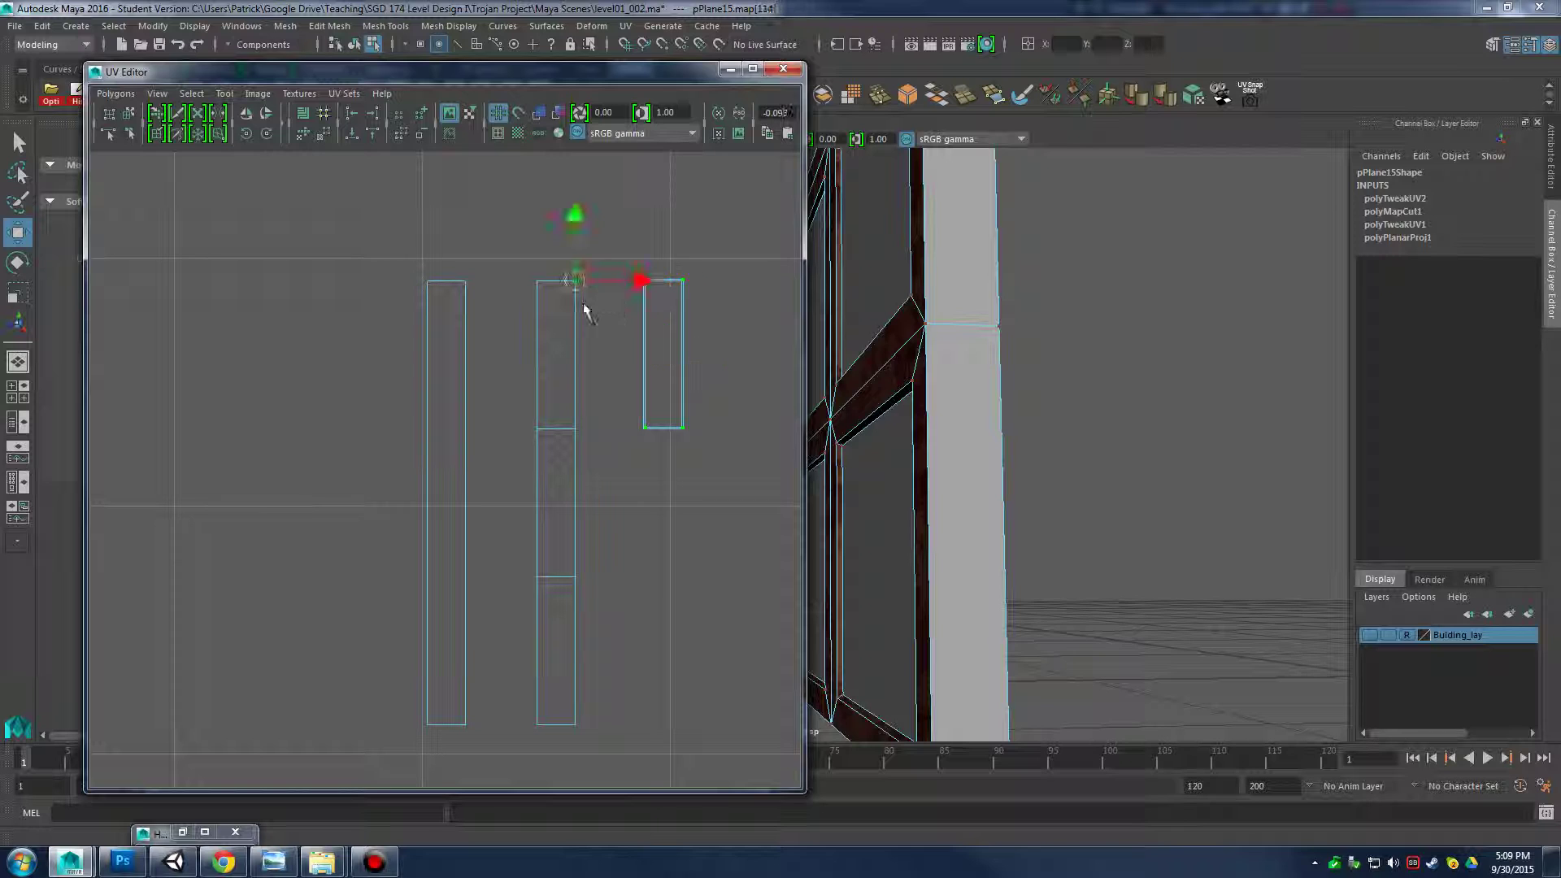
Select the two full-length UV shells overlapping the divided strip and move each to its own free spot on the left
ctrl+right_drag(574, 310, 630, 291)
drag(558, 496, 365, 487)
click(576, 281)
ctrl+right_drag(571, 323, 626, 305)
drag(556, 494, 254, 488)
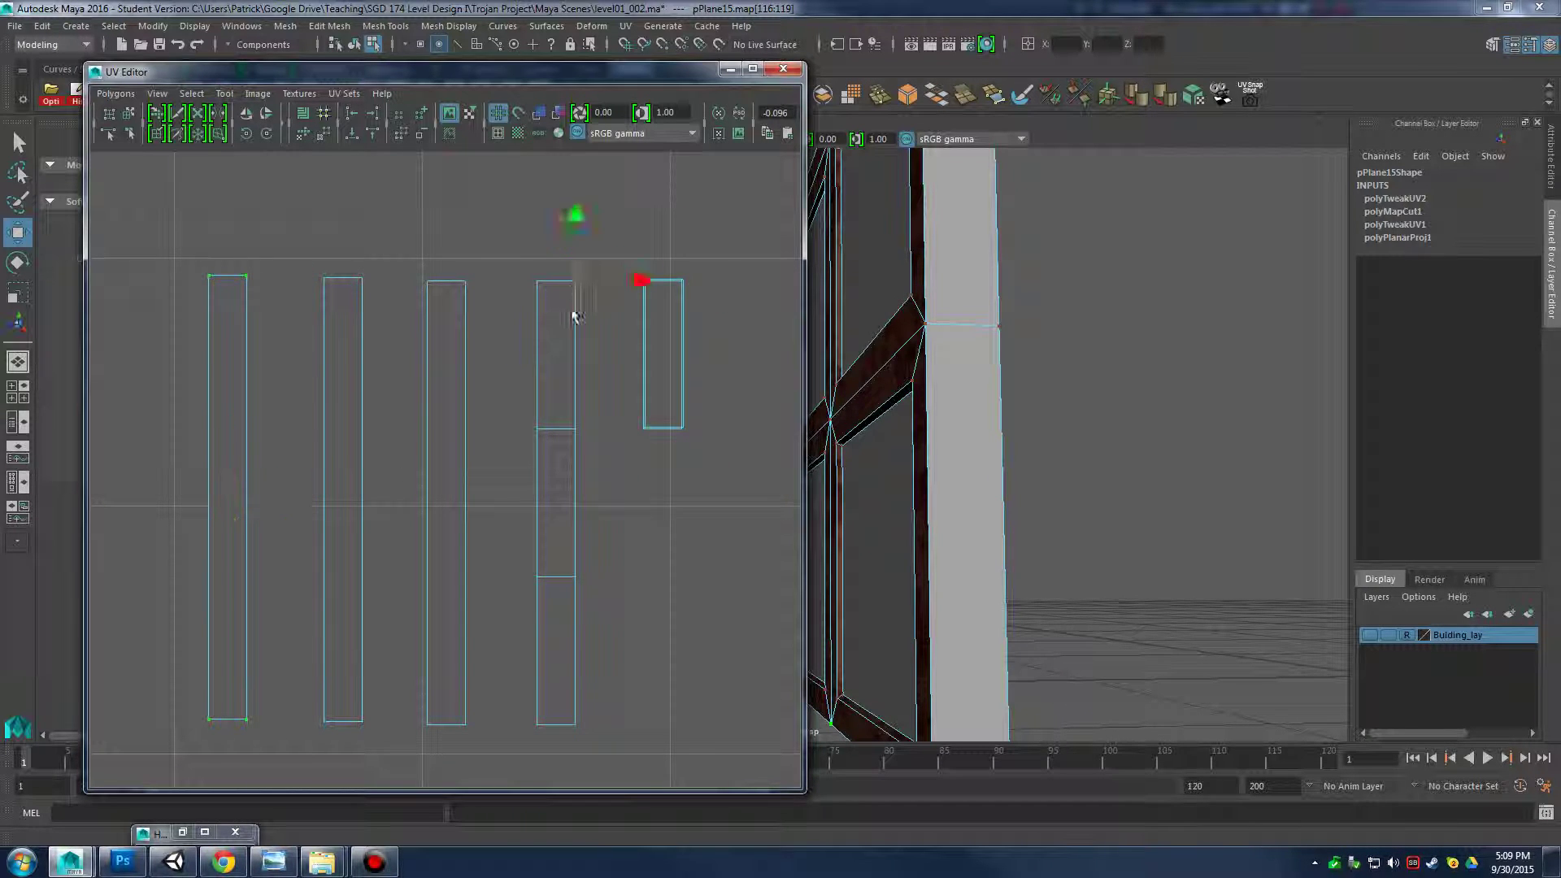
Move the remaining top, middle and bottom segment shells of the divided strip onto the separated short shells so they stack
ctrl+right_drag(573, 315, 643, 294)
drag(589, 362, 665, 364)
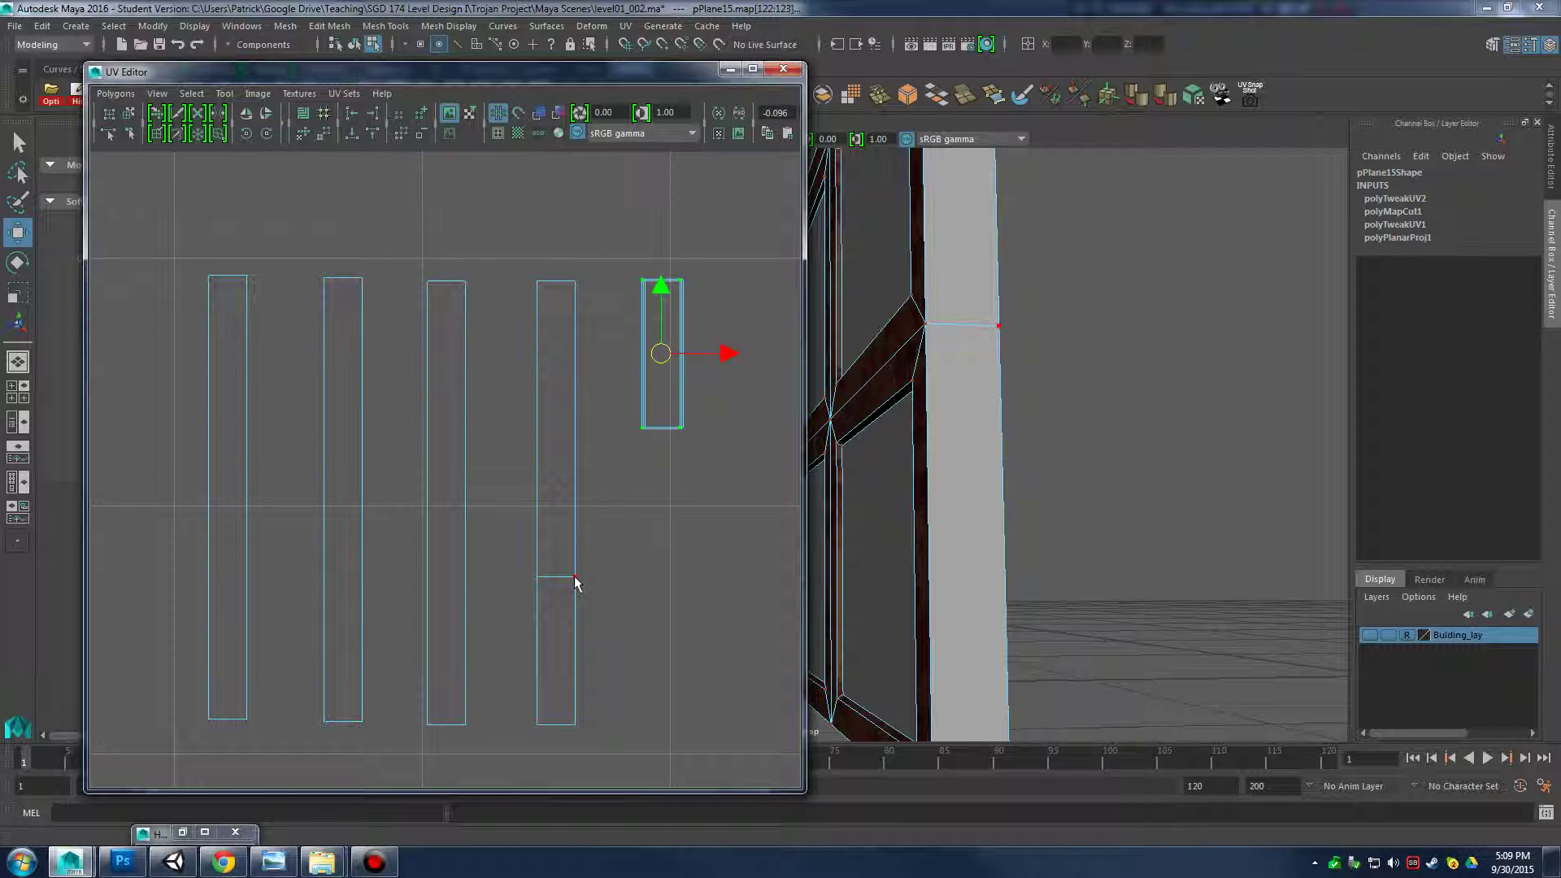
mouse_move(575, 584)
ctrl+right_down()
mouse_move(575, 569)
mouse_move(572, 600)
ctrl+right_up()
drag(555, 651, 665, 360)
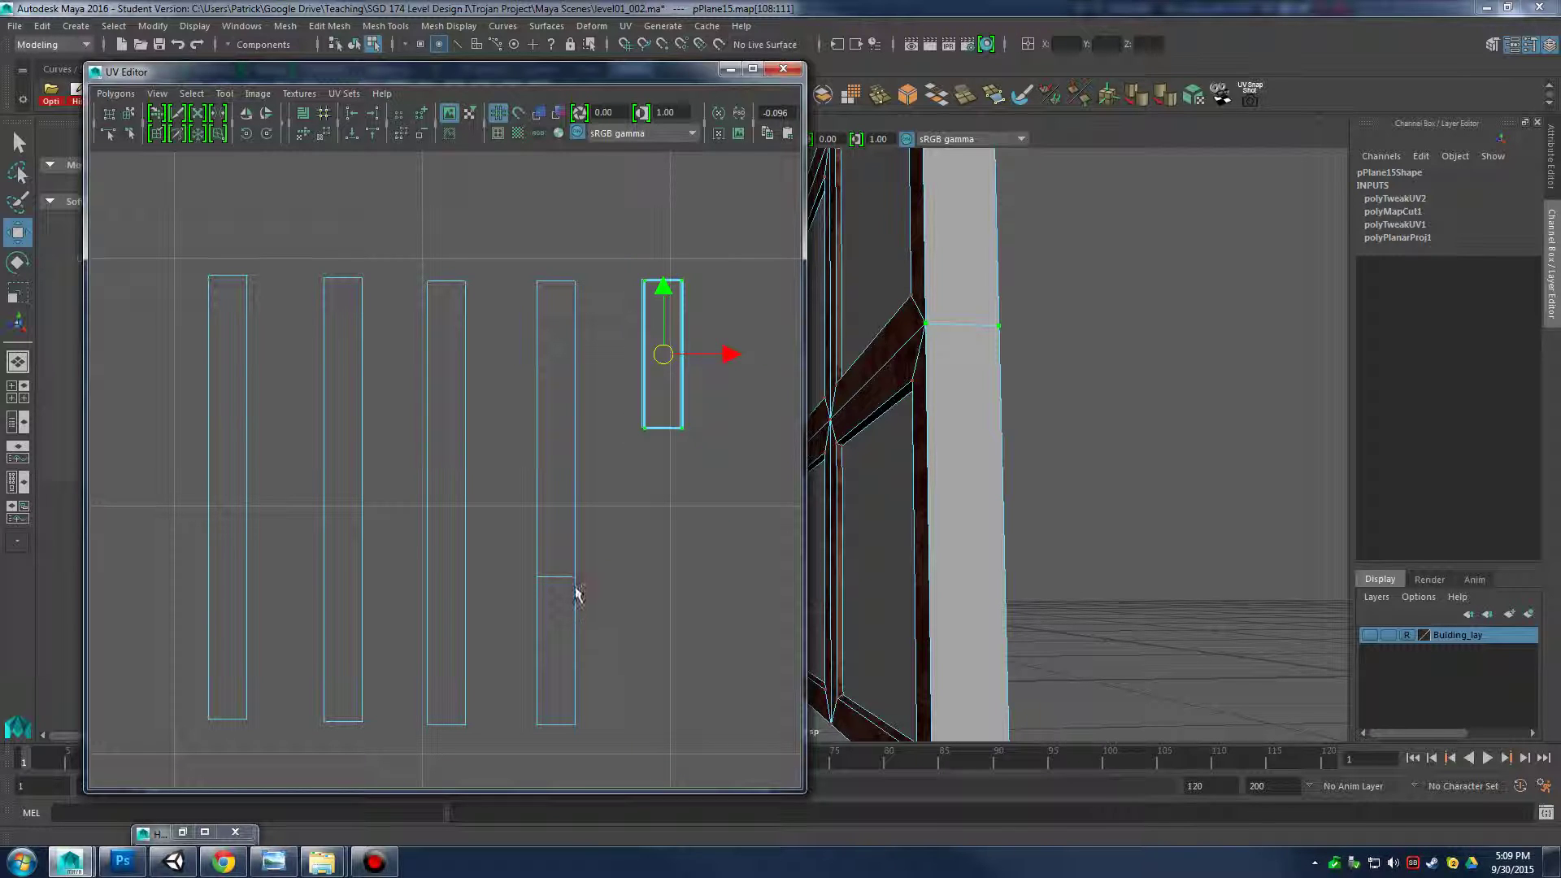
ctrl+right_drag(574, 586, 637, 573)
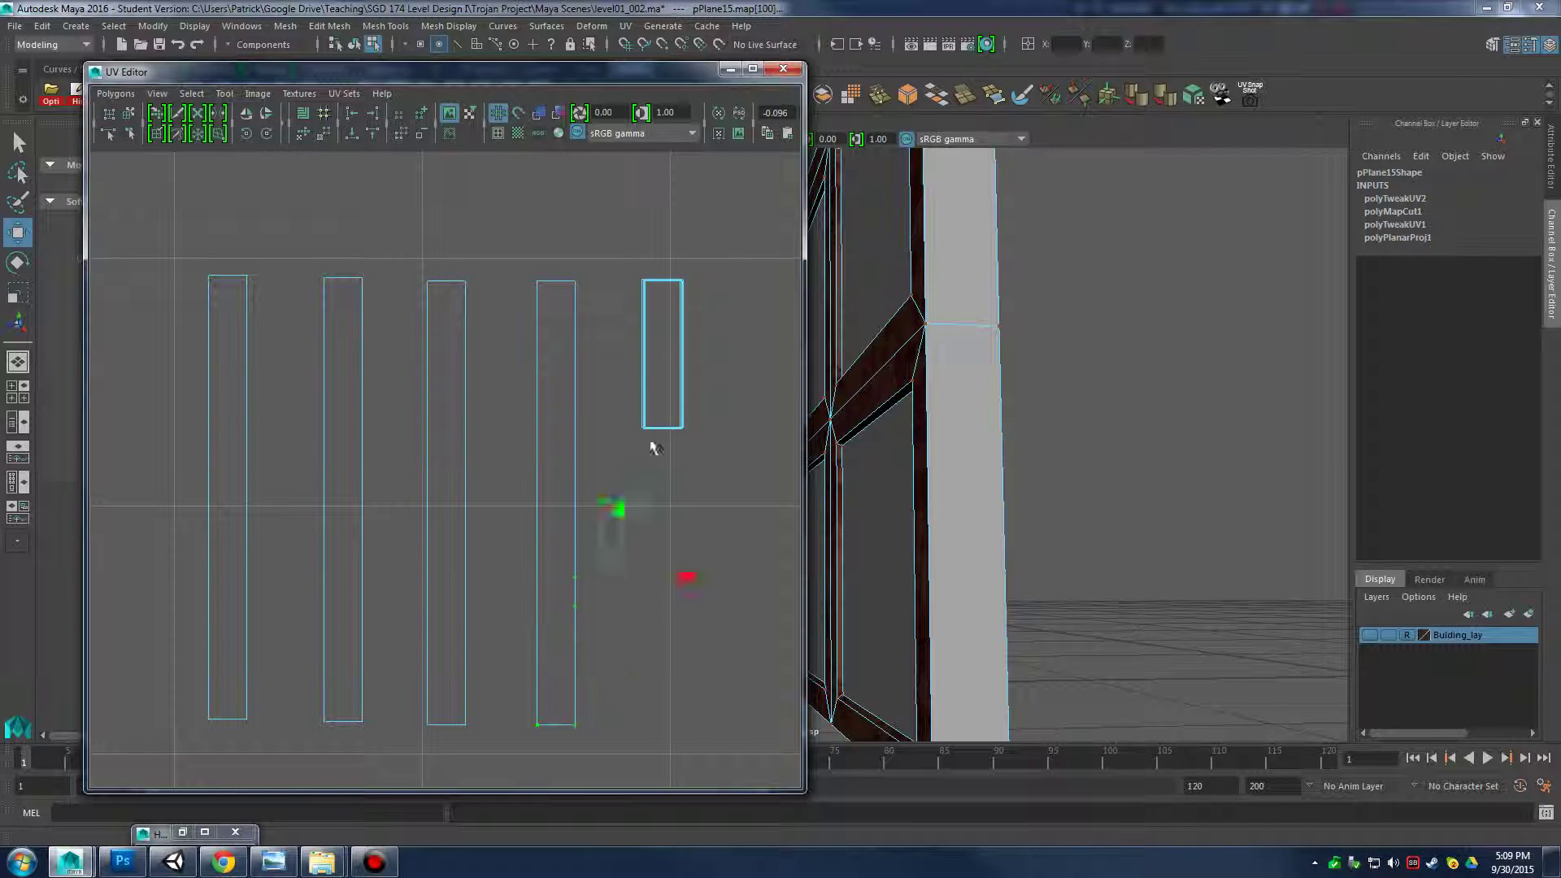
drag(657, 381, 660, 362)
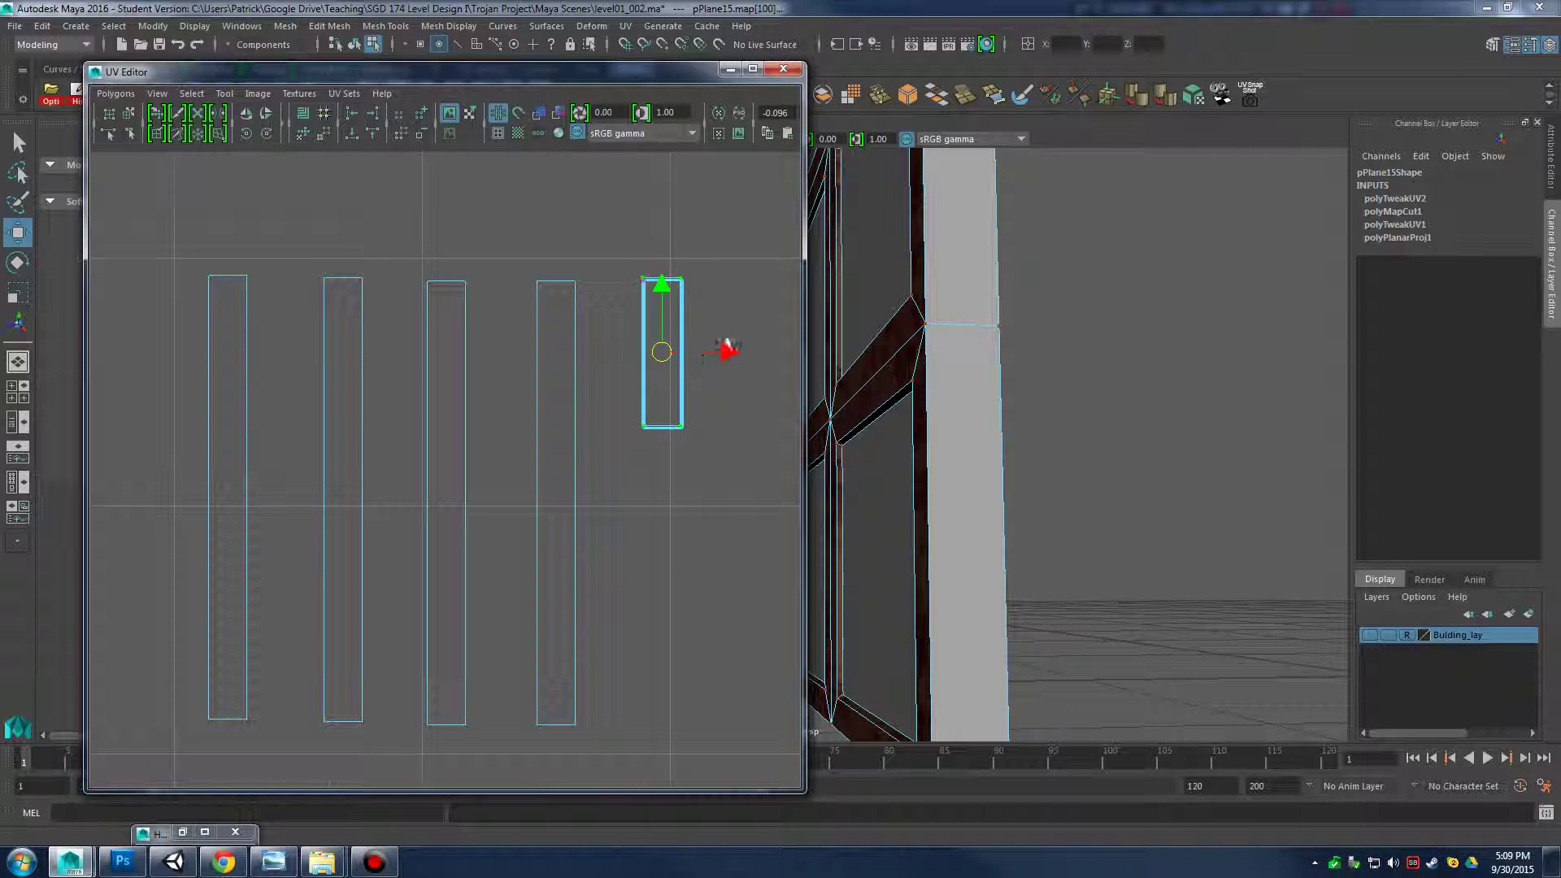
Examine how closely the upper corner UVs of the stacked segment shells line up
alt+middle_drag(682, 278, 583, 356)
alt+middle_drag(638, 379, 499, 405)
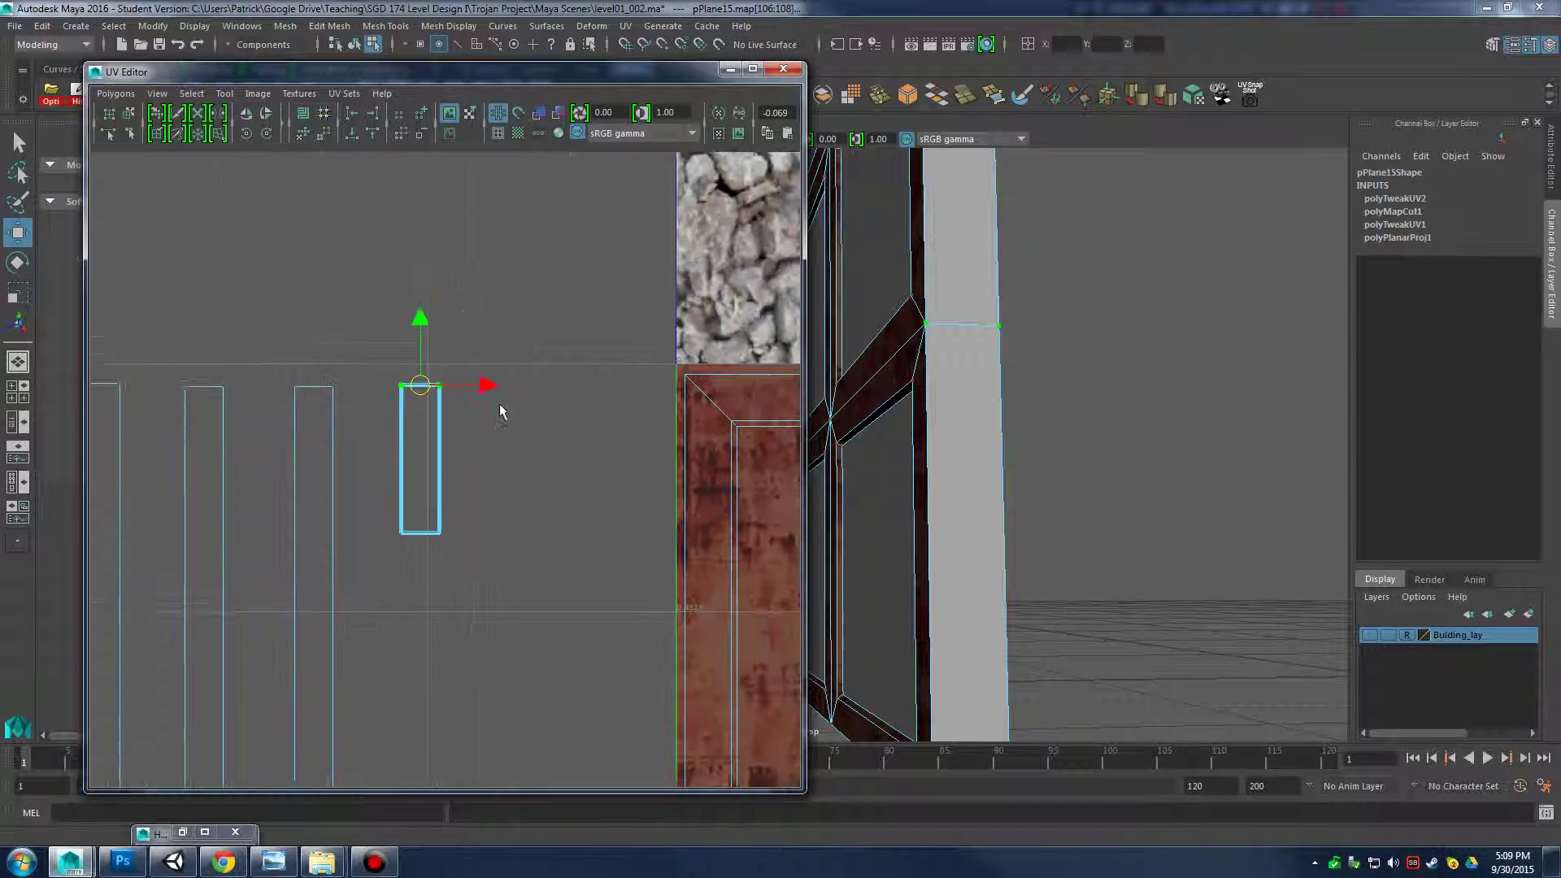
alt+right_drag(500, 404, 643, 419)
alt+middle_drag(428, 391, 585, 480)
alt+right_drag(584, 480, 727, 506)
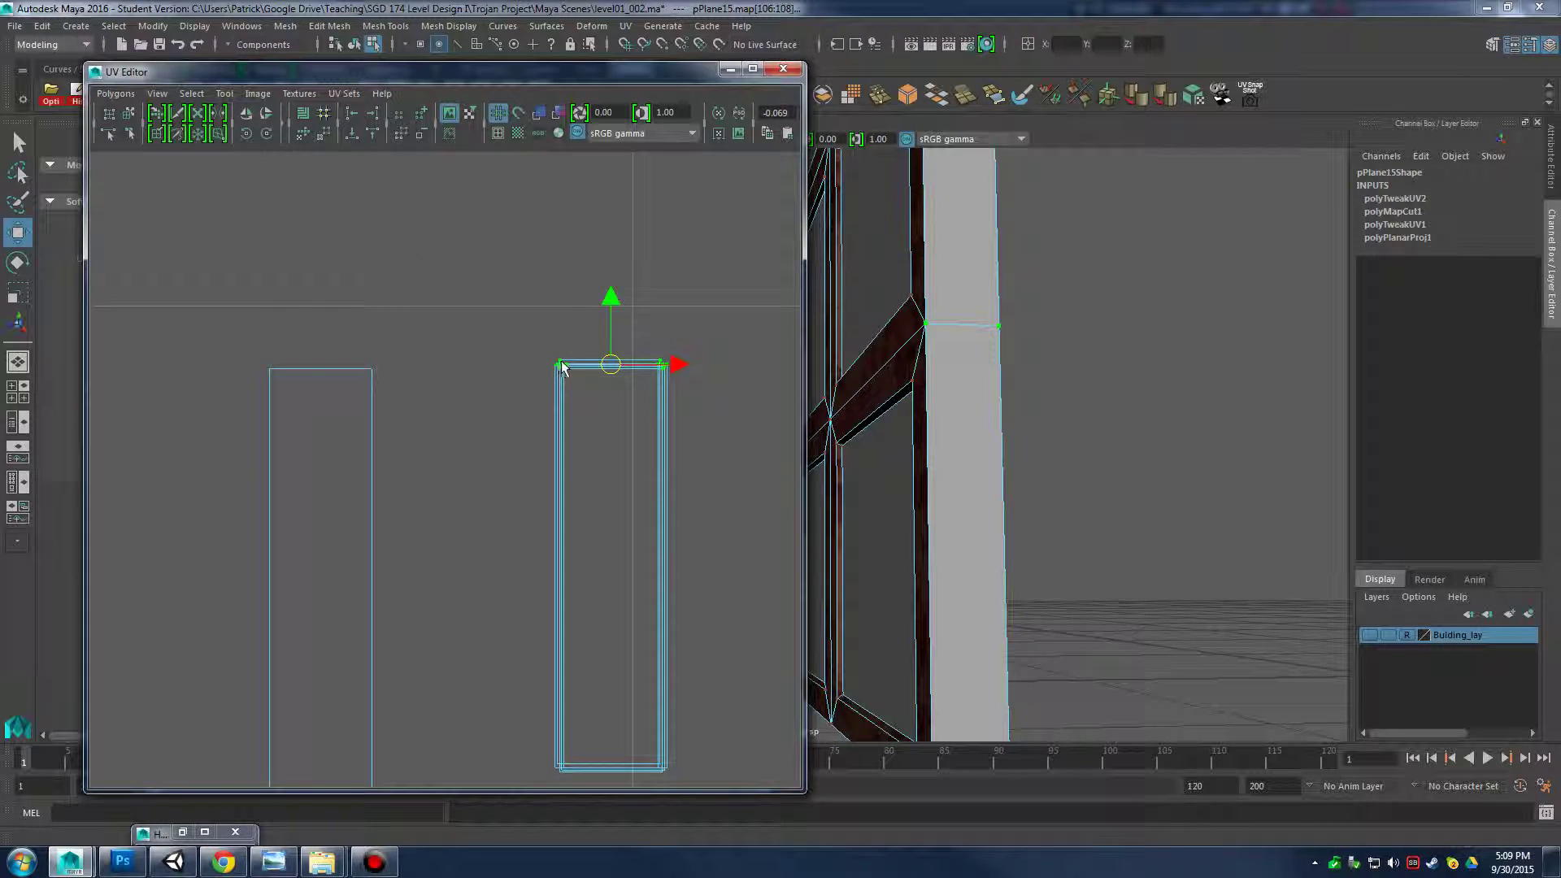
alt+middle_drag(580, 408, 545, 437)
alt+right_drag(545, 438, 617, 429)
alt+middle_drag(652, 452, 586, 488)
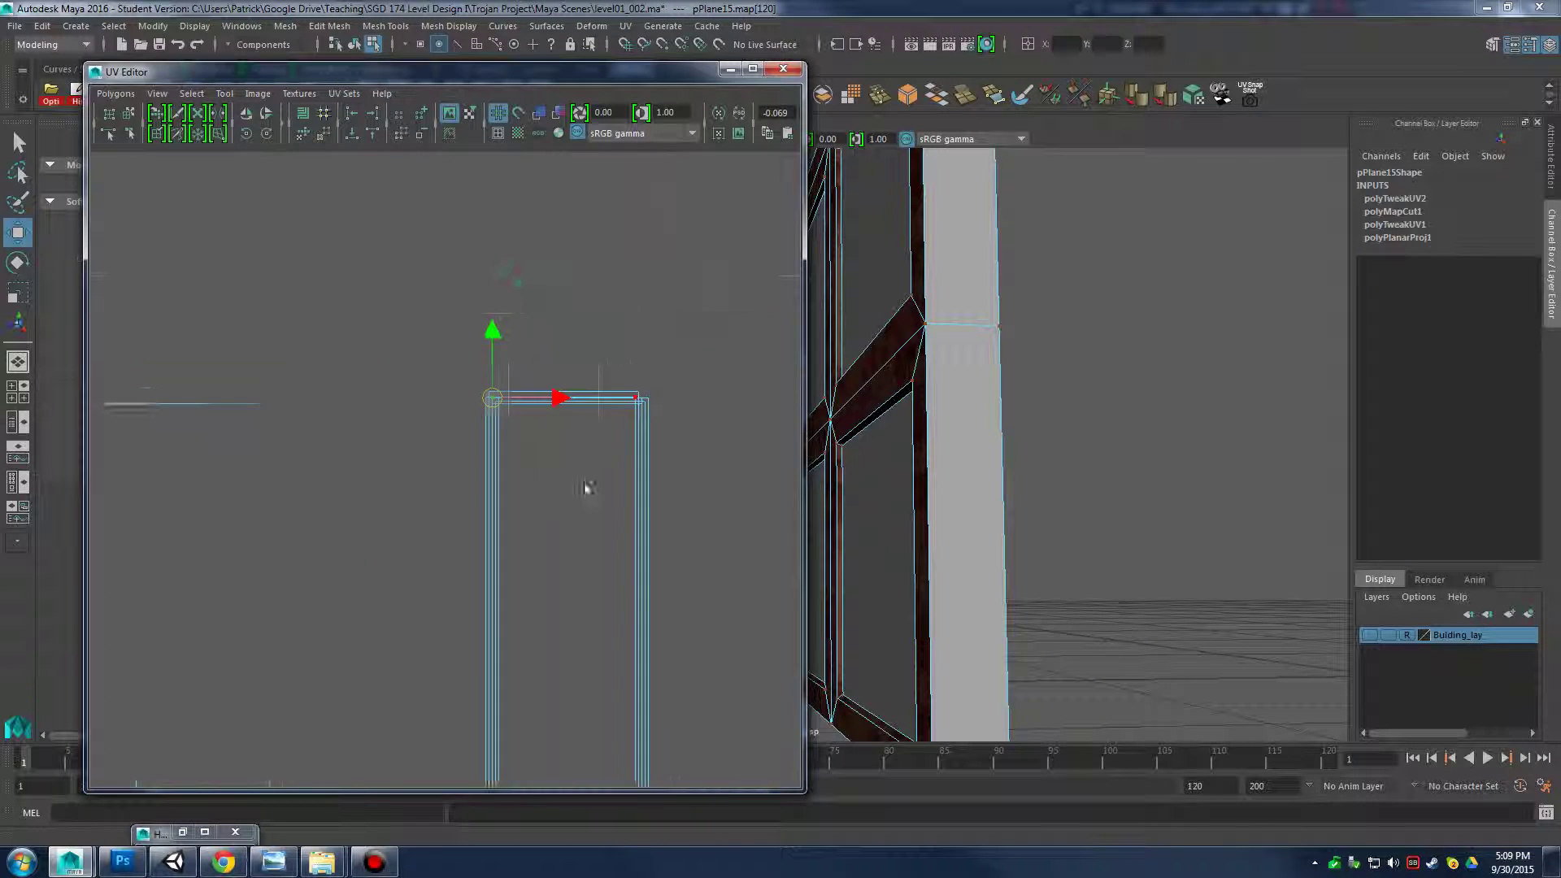
alt+right_drag(585, 488, 694, 420)
click(536, 341)
click(521, 338)
alt+middle_drag(587, 378, 521, 390)
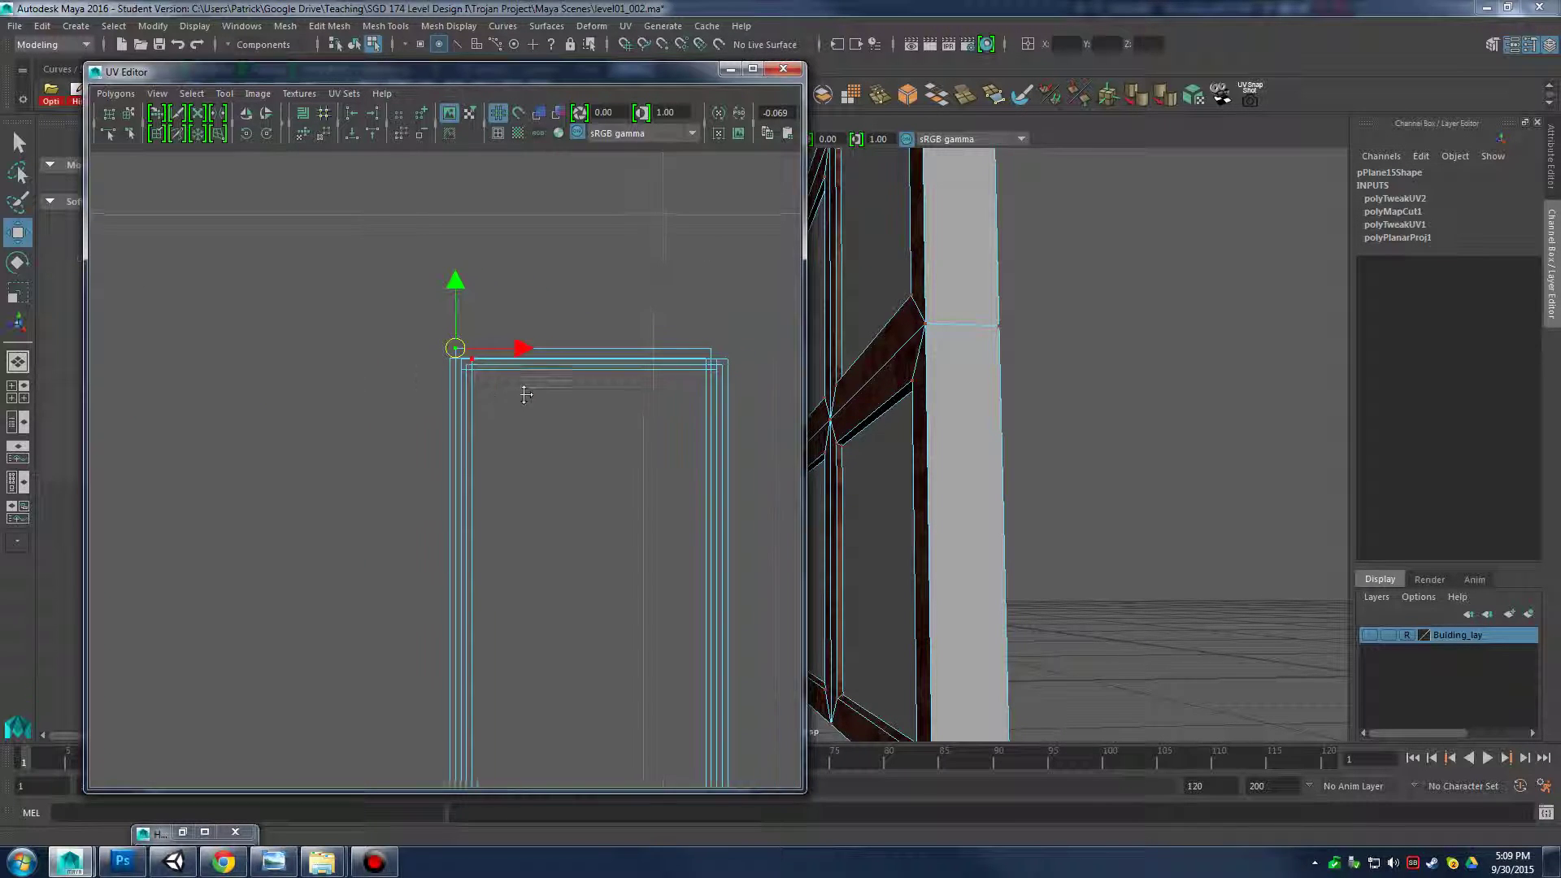
Try to level the upper-edge UVs of the stacked shells with a vertical move, and undo it
drag(681, 424, 736, 423)
drag(730, 422, 753, 424)
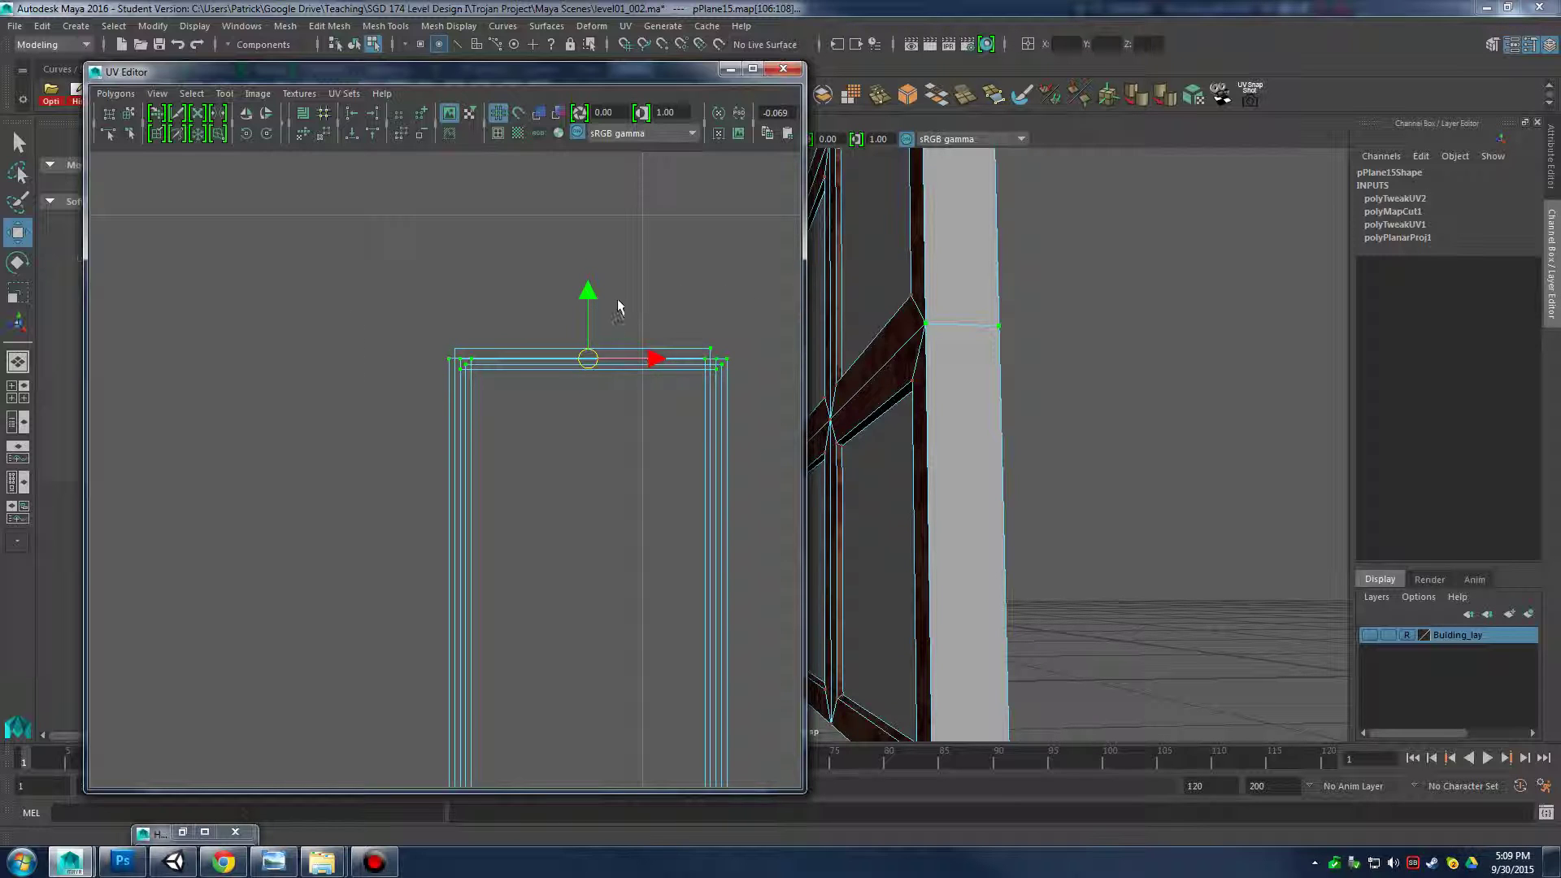
drag(589, 294, 550, 327)
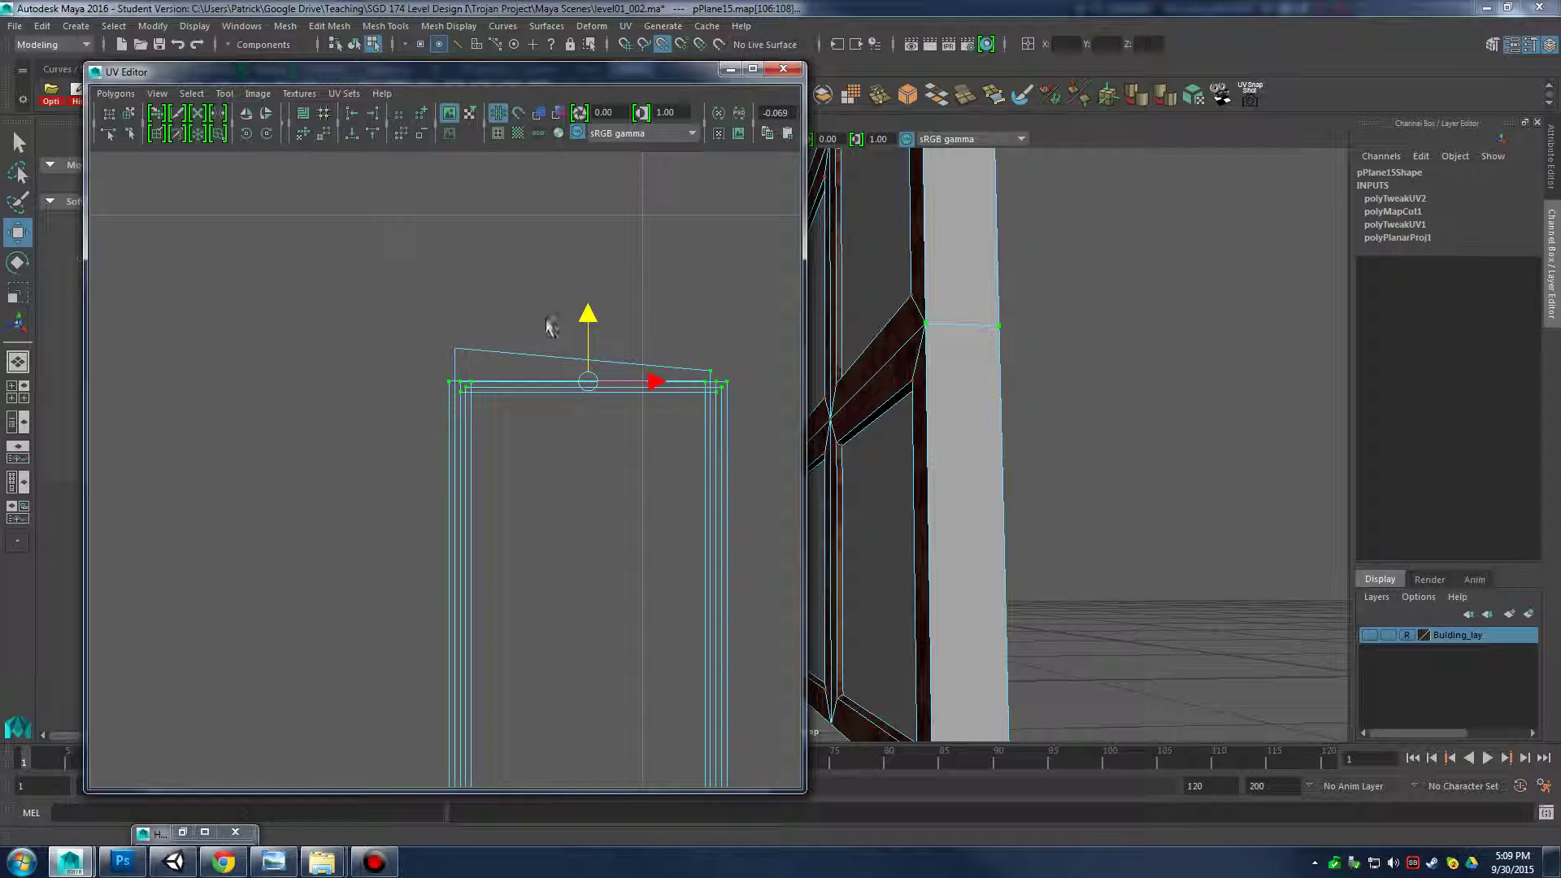
key(ctrl+z)
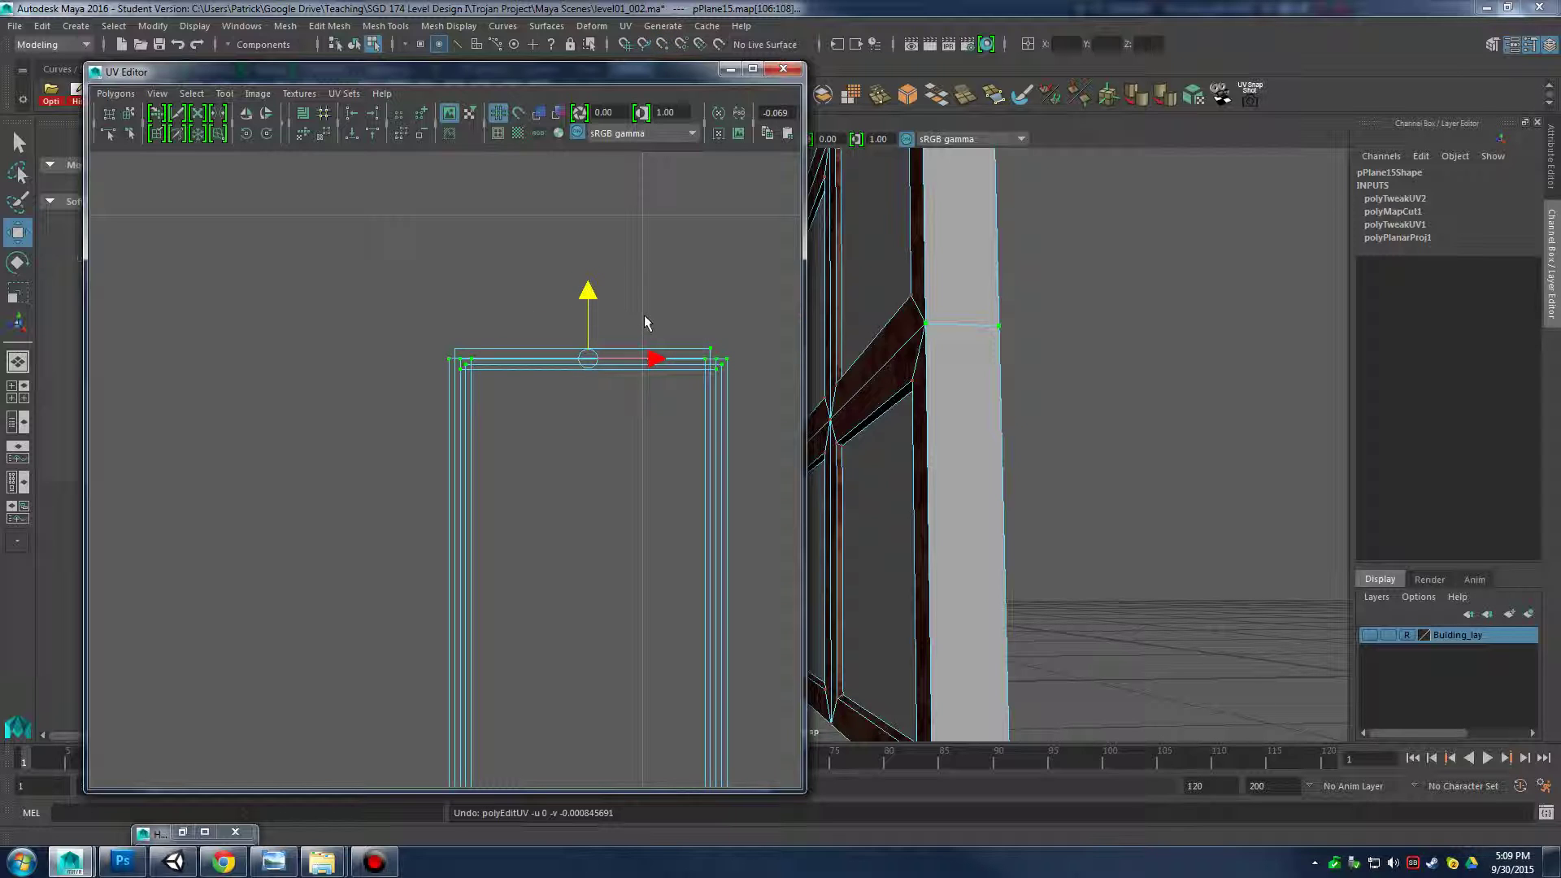
key(ctrl+z)
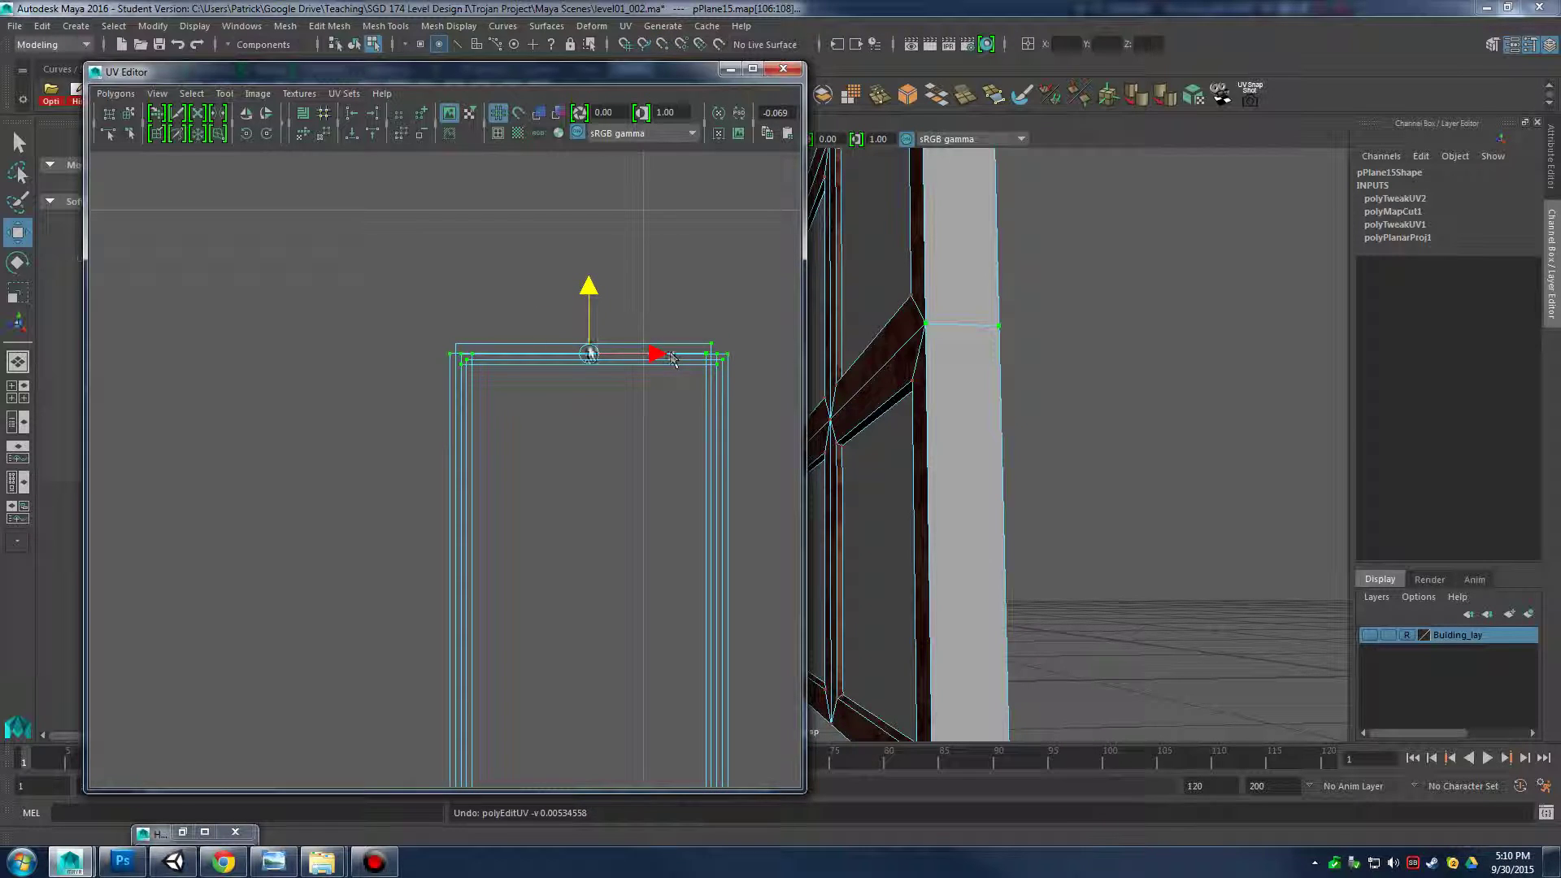
Select the whole stack of short shells and move it right until its left edge meets the vertical grid line
drag(406, 328, 761, 435)
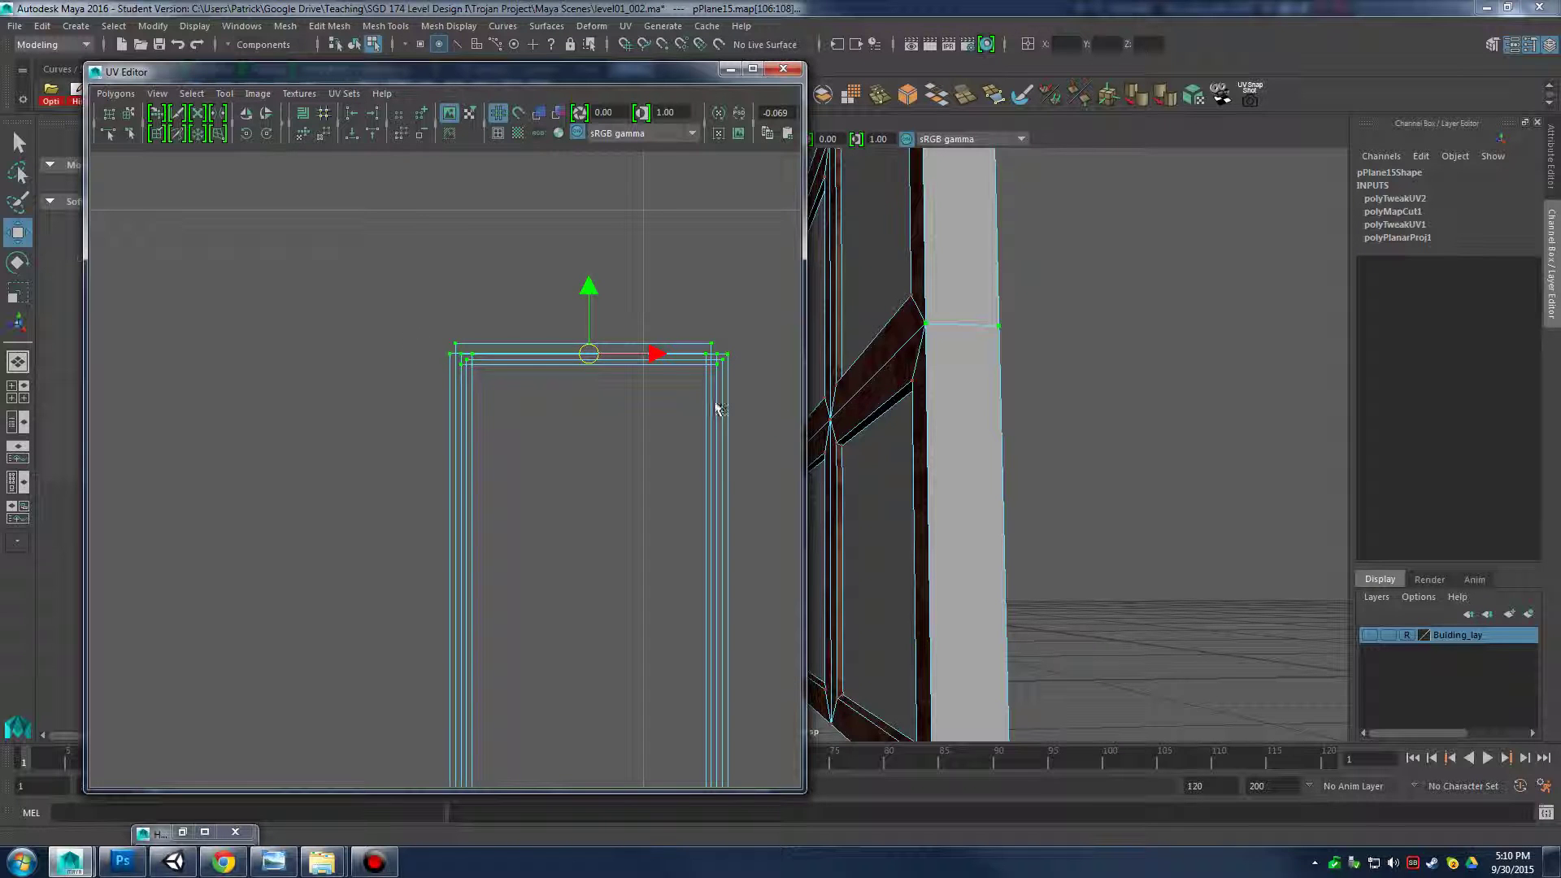
alt+right_drag(715, 406, 683, 373)
alt+right_drag(586, 362, 445, 346)
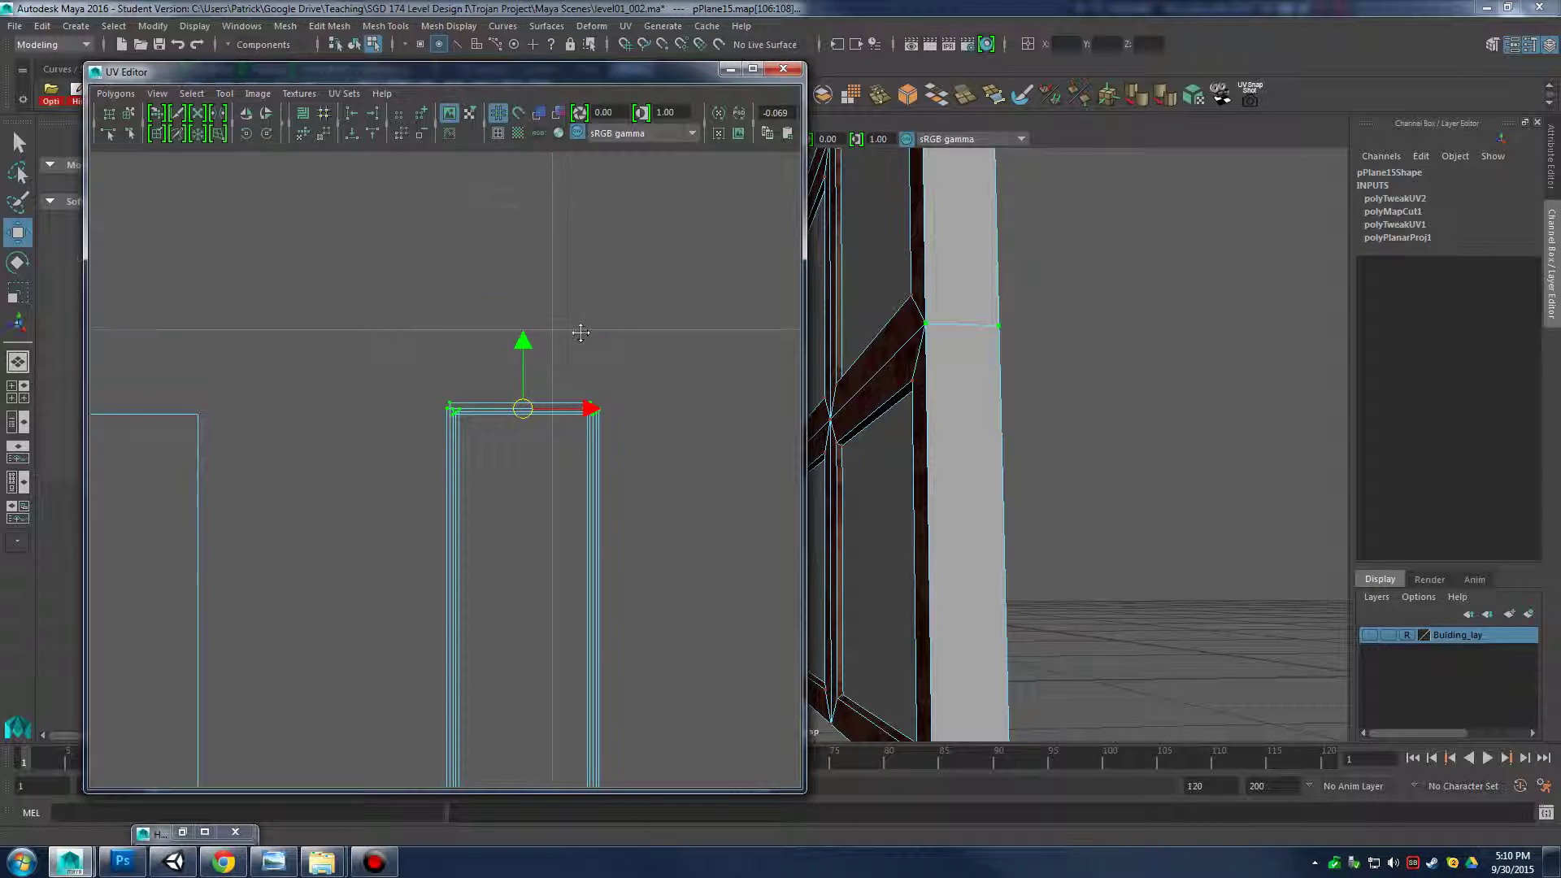
scroll(580, 332, down, 3)
drag(385, 271, 664, 779)
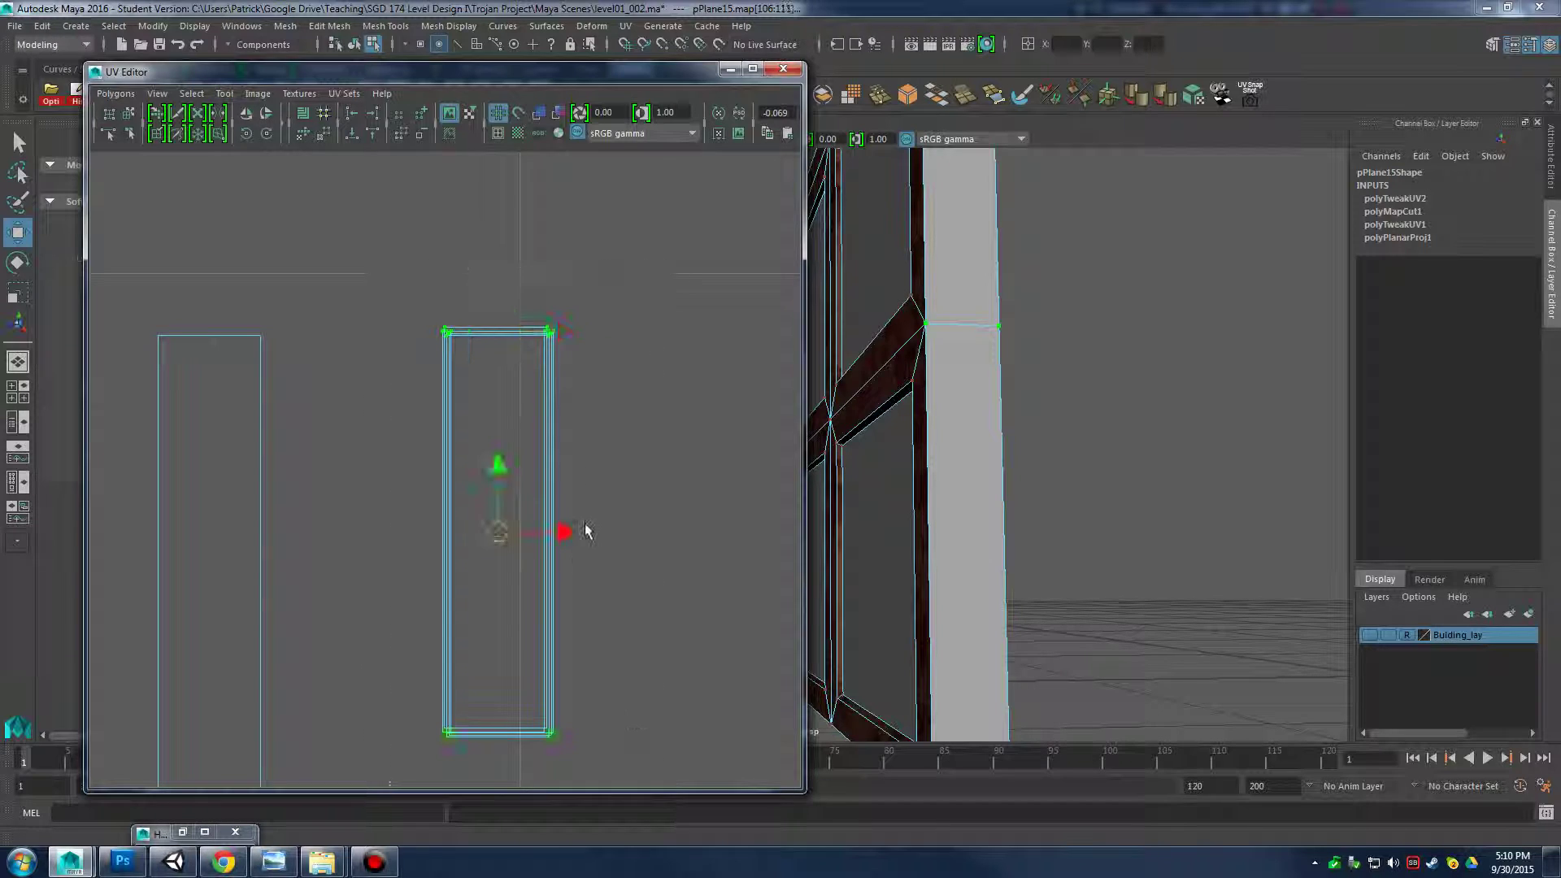
drag(563, 534, 637, 536)
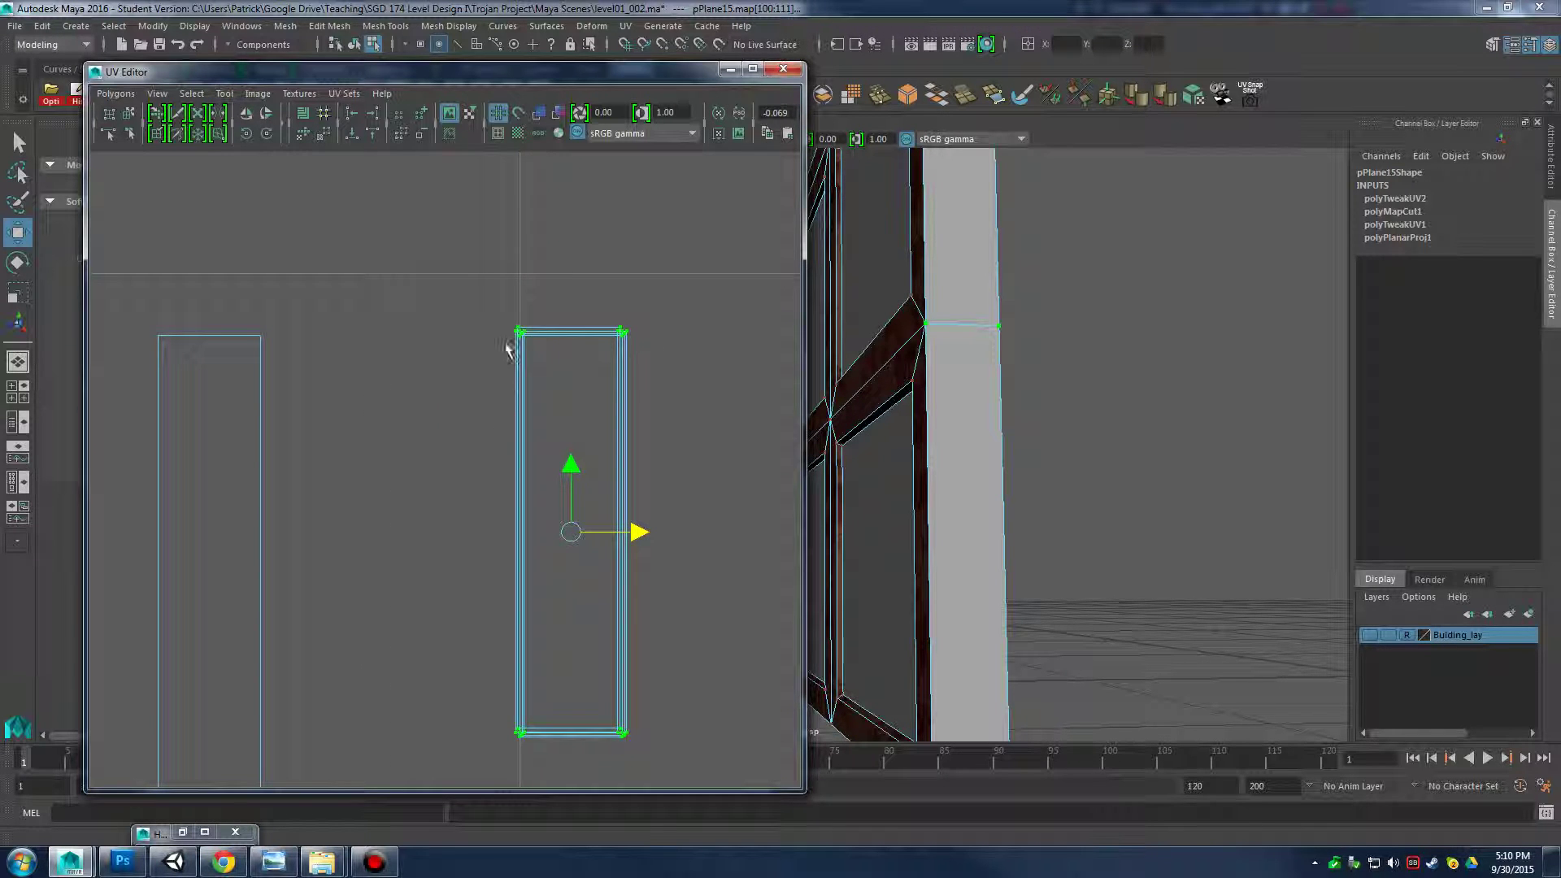
Try to snap the stack's left-edge UVs onto the vertical grid line
alt+middle_drag(507, 349, 501, 354)
drag(439, 298, 530, 742)
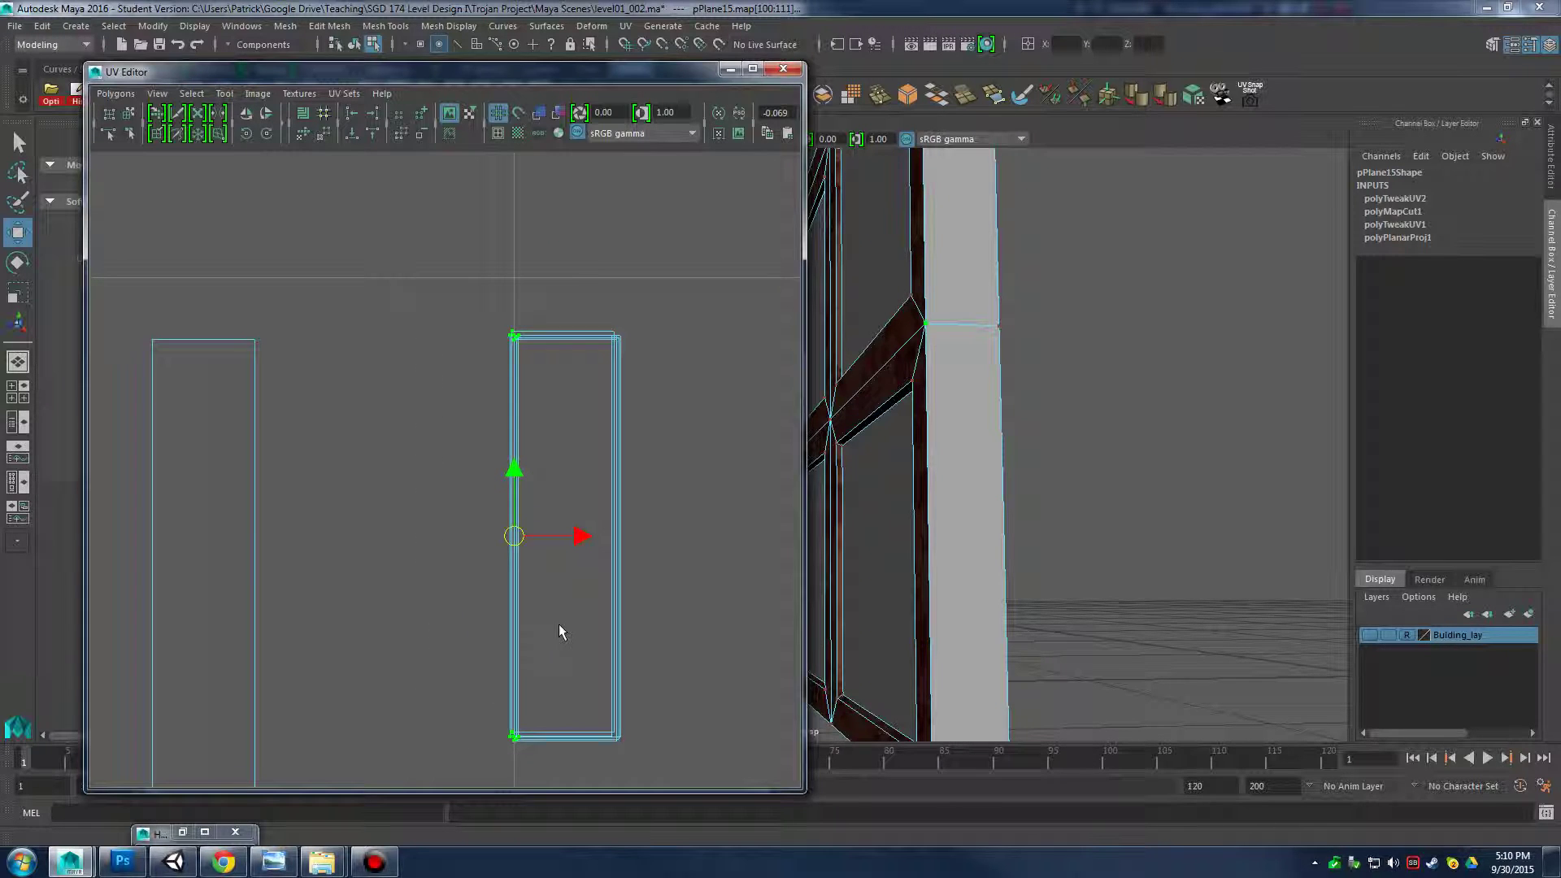
key(x)
drag(580, 534, 536, 521)
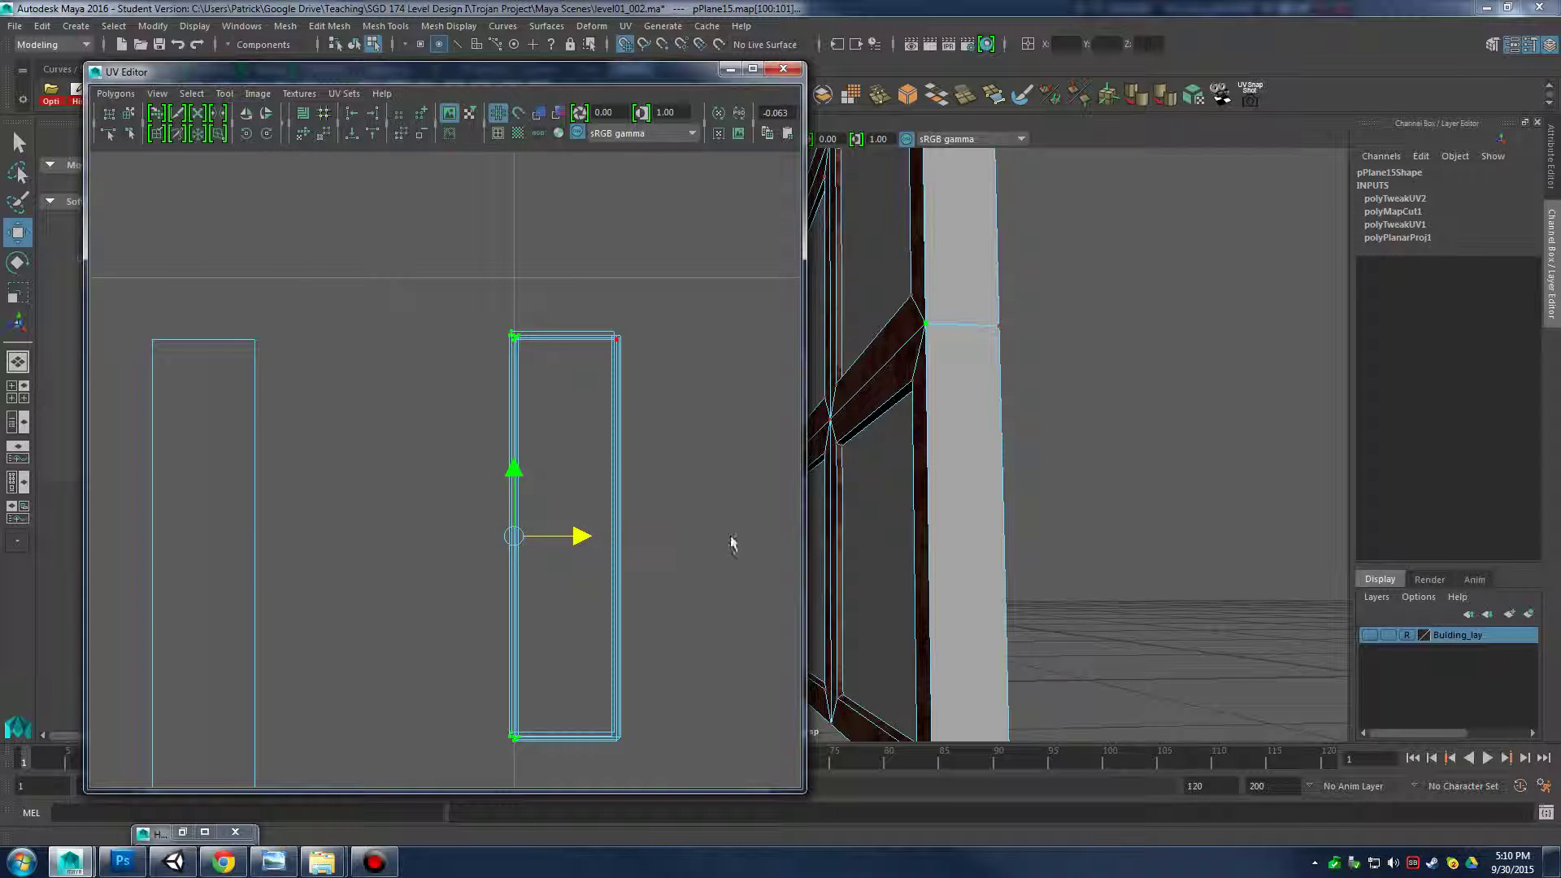
middle_drag(731, 543, 266, 514)
key(ctrl+z)
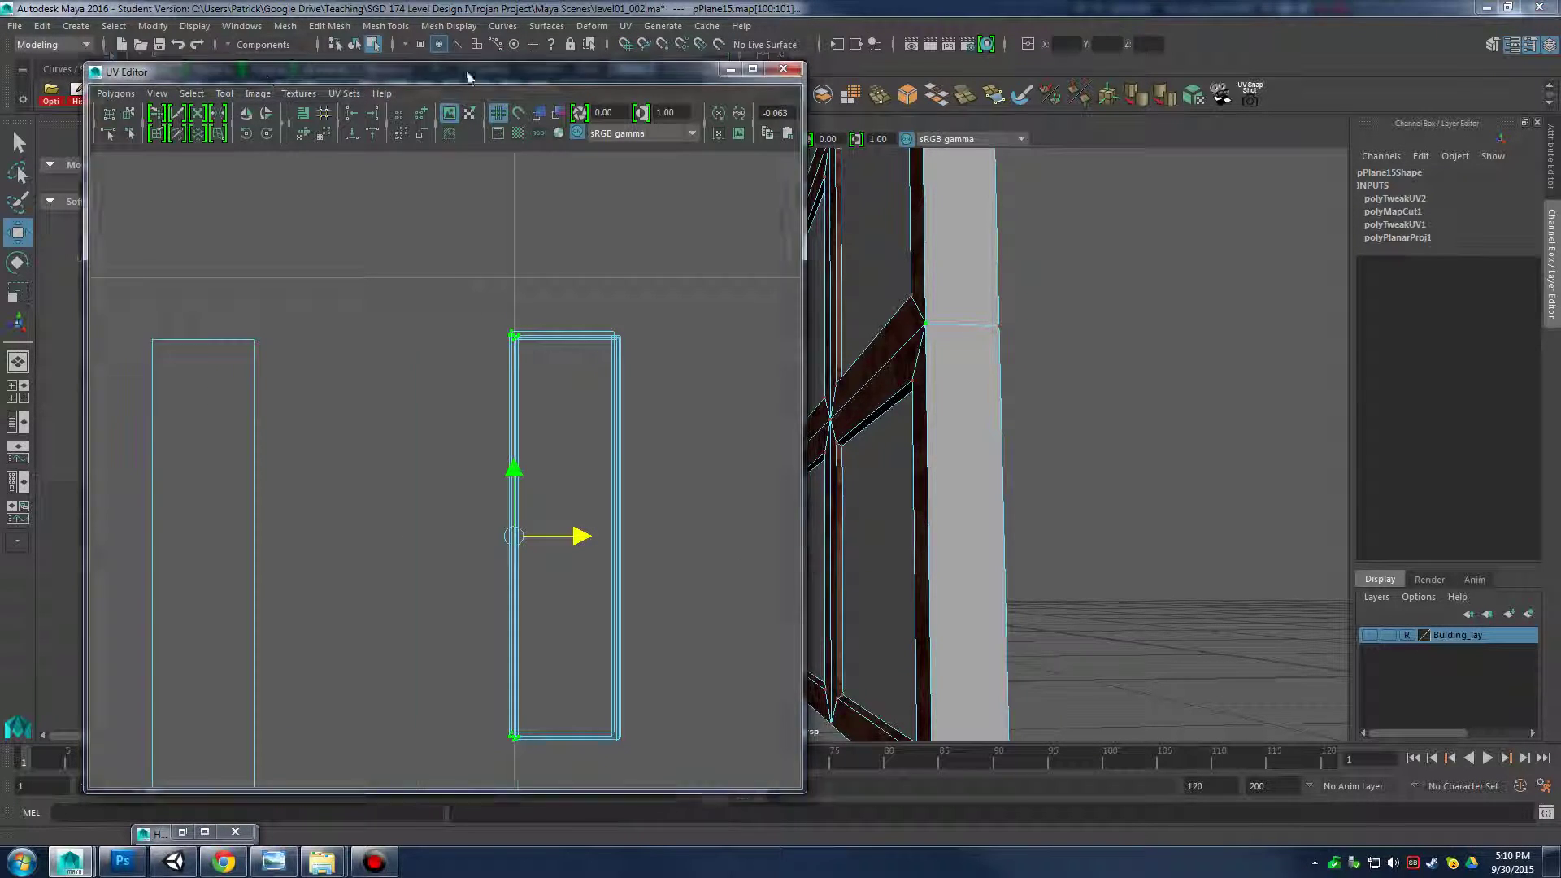
Turn off Retain component spacing and snap the stack's left-edge UVs onto the vertical grid line
drag(273, 71, 499, 63)
click(160, 185)
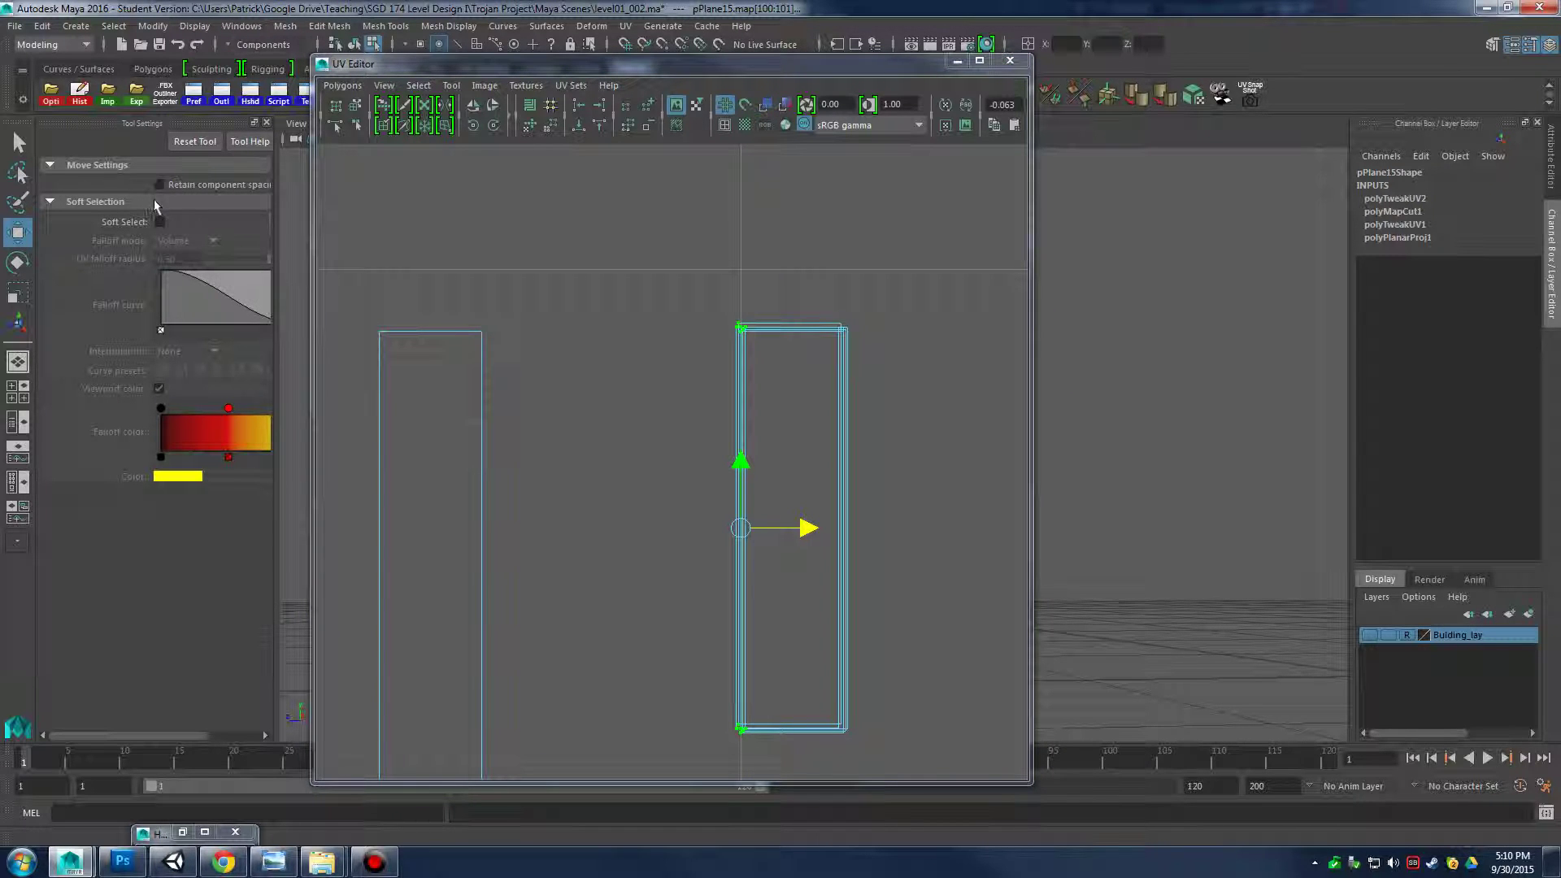
key(x)
drag(803, 528, 778, 525)
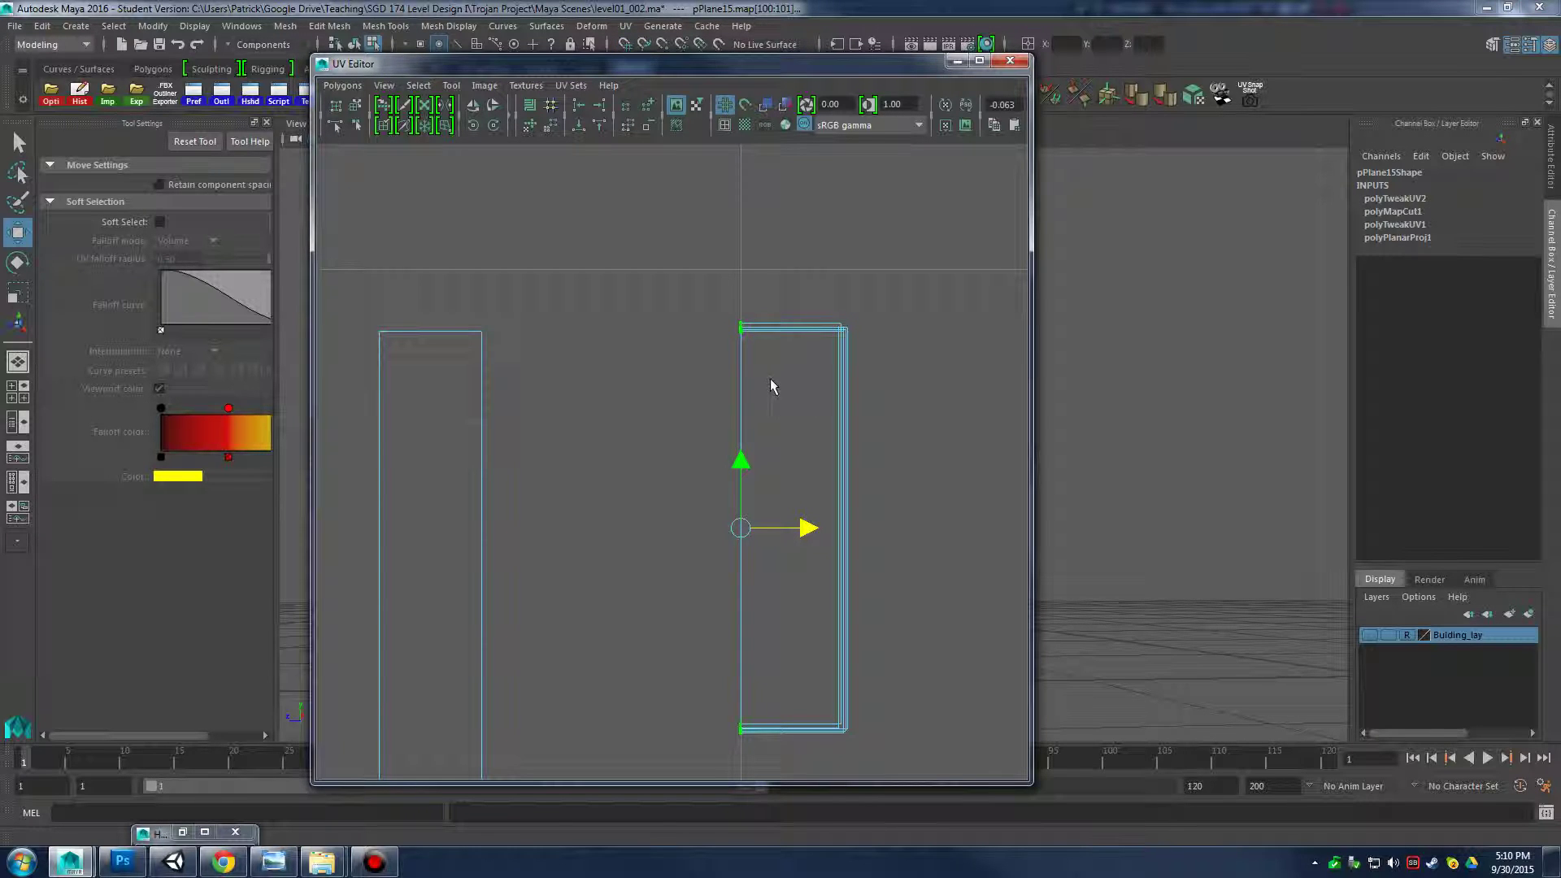
Move the whole stack up to the horizontal grid line and snap its upper-edge UVs flat onto that line
drag(669, 274, 961, 739)
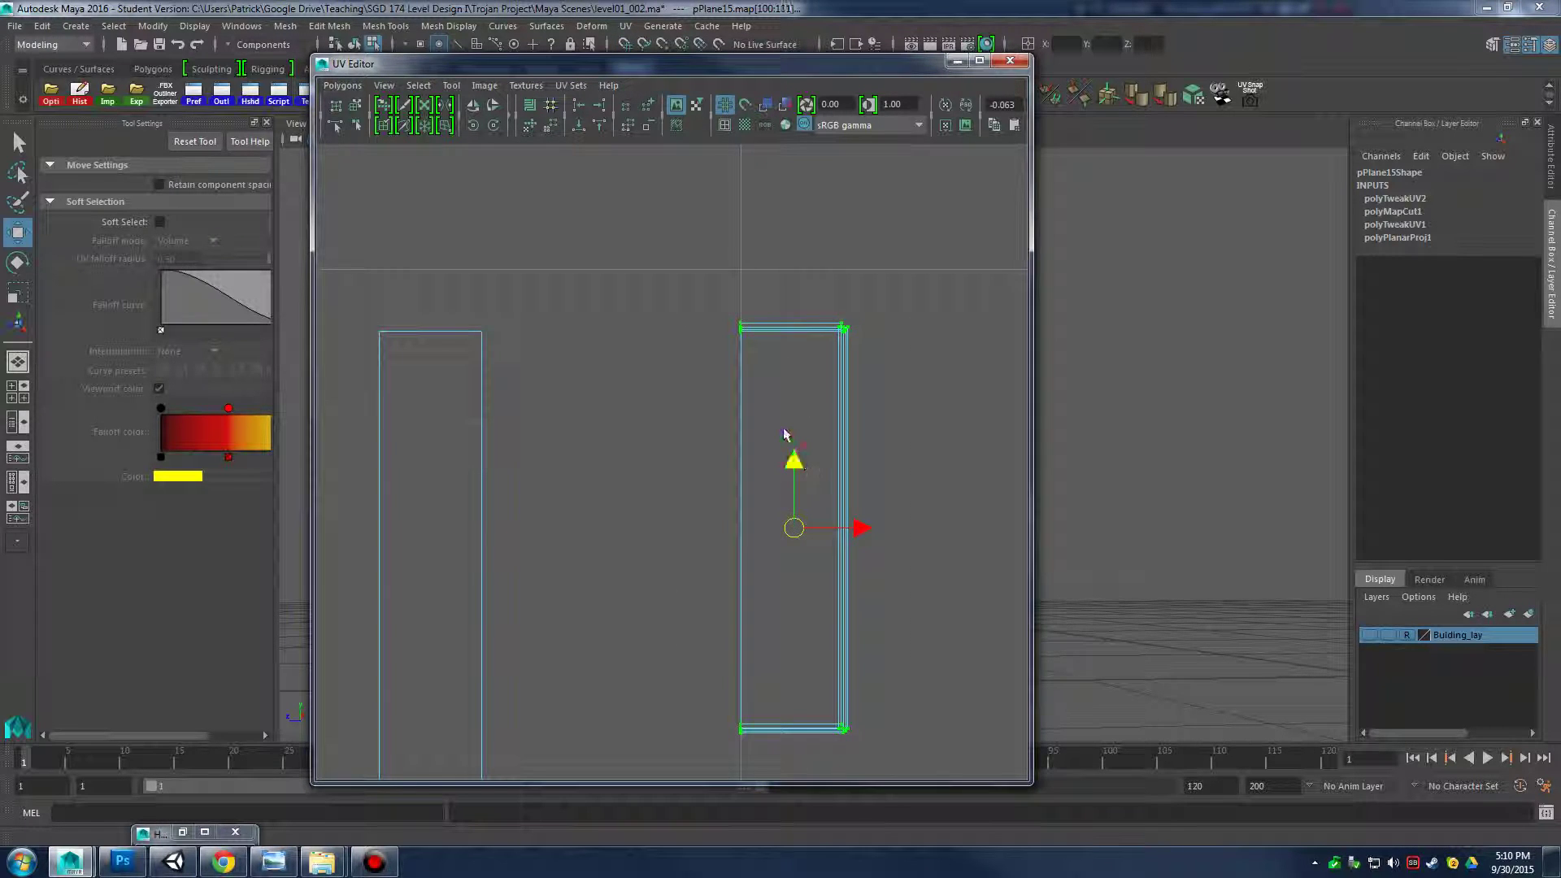
drag(794, 464, 778, 408)
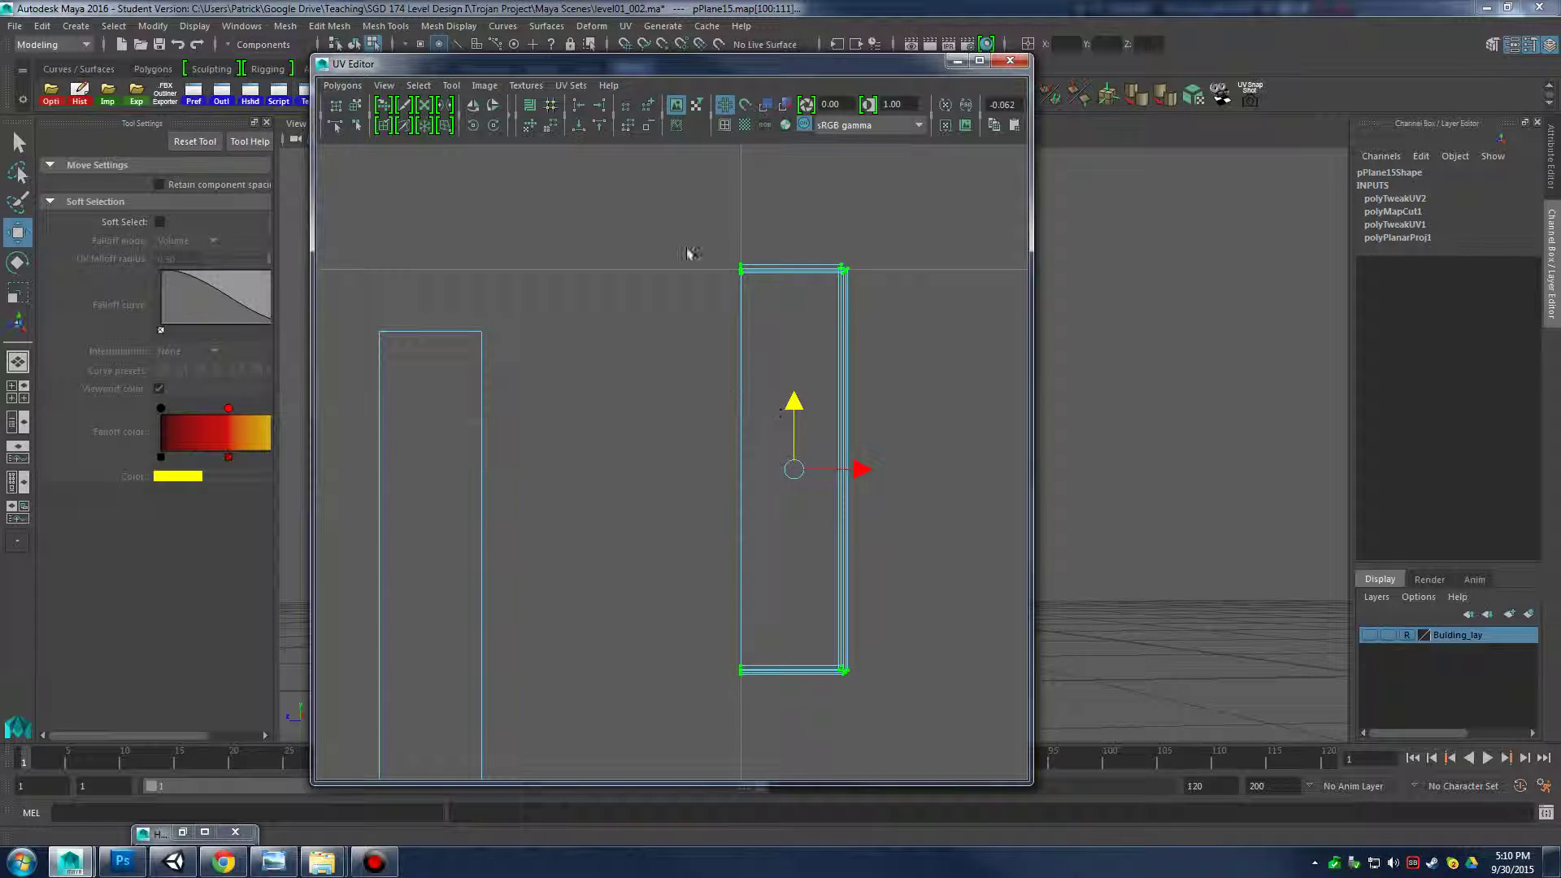
drag(690, 254, 846, 285)
mouse_move(796, 215)
mouse_down()
mouse_move(794, 237)
mouse_move(795, 206)
mouse_up()
Move the stack left until its right edge meets the vertical grid line, and snap the right-edge UVs onto it
alt+middle_drag(868, 404, 815, 401)
drag(603, 217, 915, 750)
drag(809, 470, 694, 474)
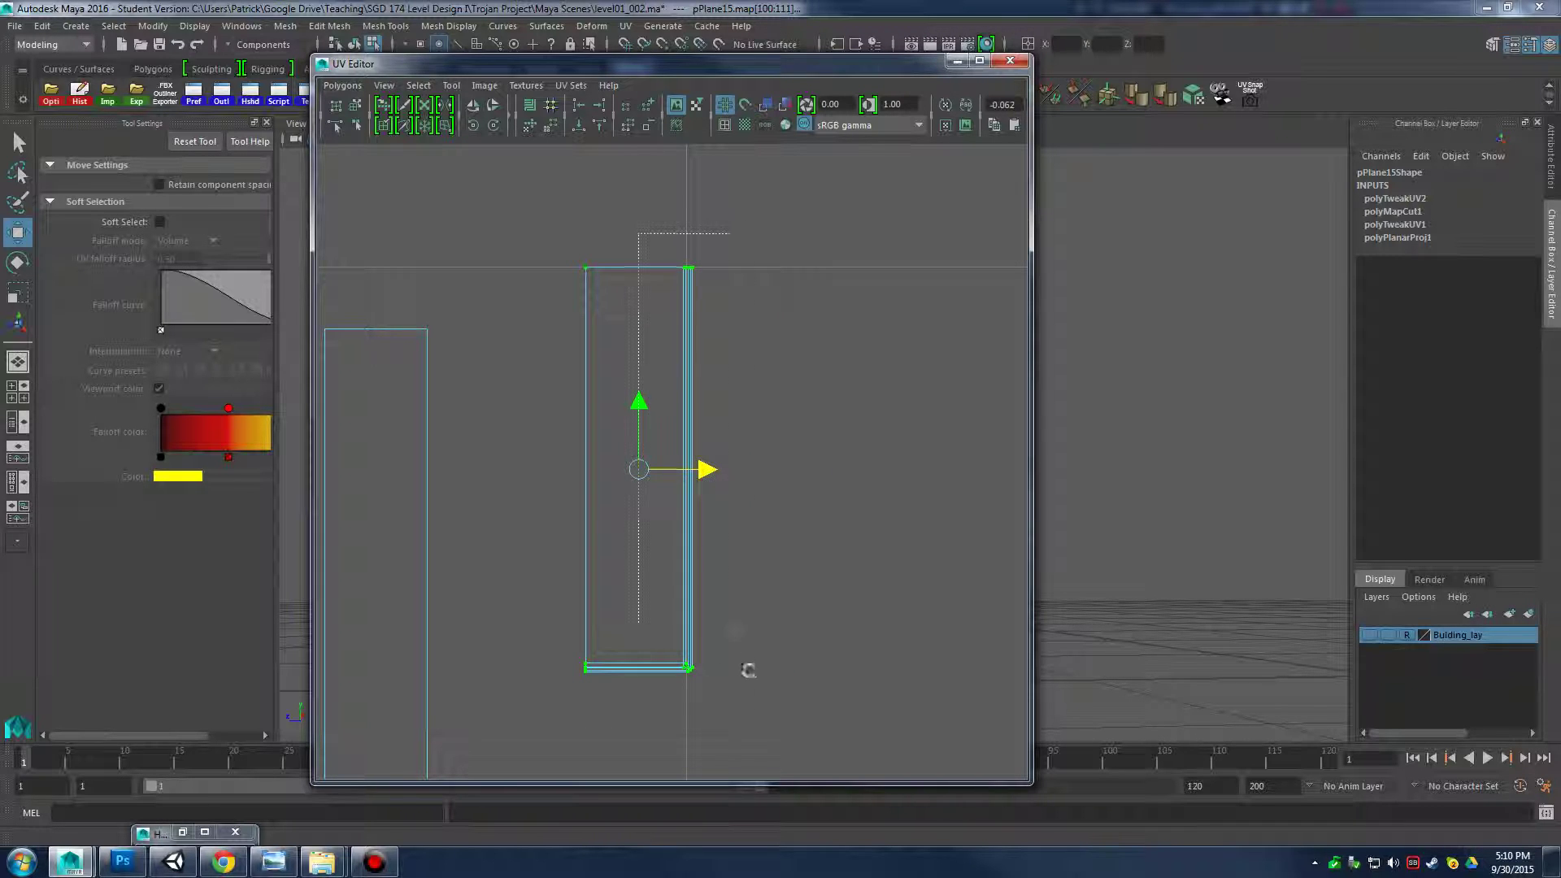
drag(748, 670, 773, 683)
drag(756, 476, 733, 473)
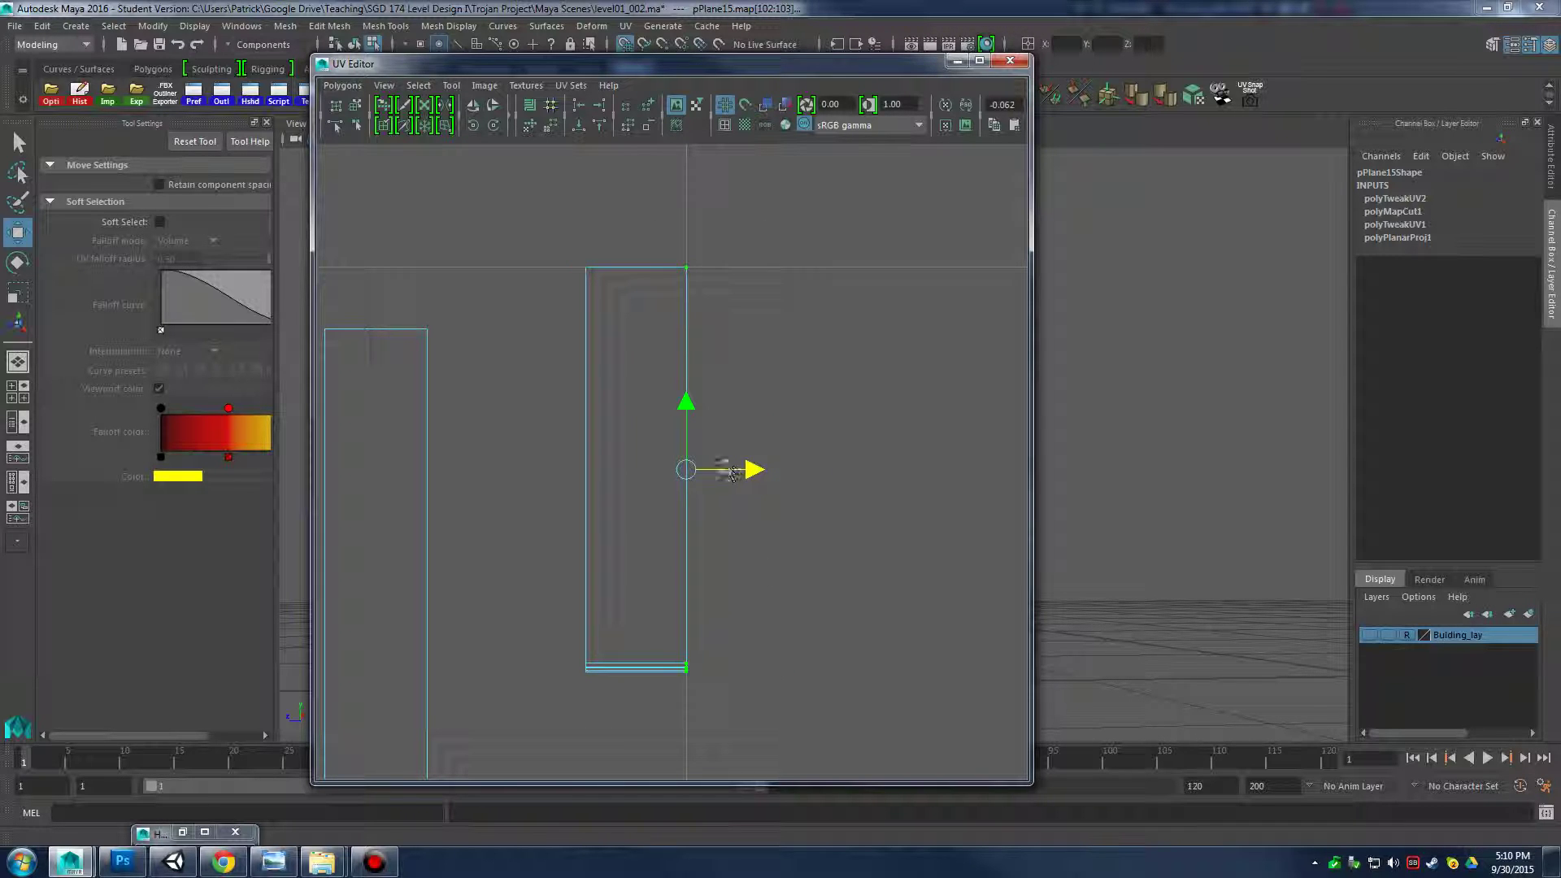
Move the stack down until its lower edge meets the horizontal grid line, and snap the lower-edge UVs onto it
drag(530, 220, 837, 763)
alt+right_drag(781, 716, 602, 630)
alt+middle_drag(602, 630, 667, 474)
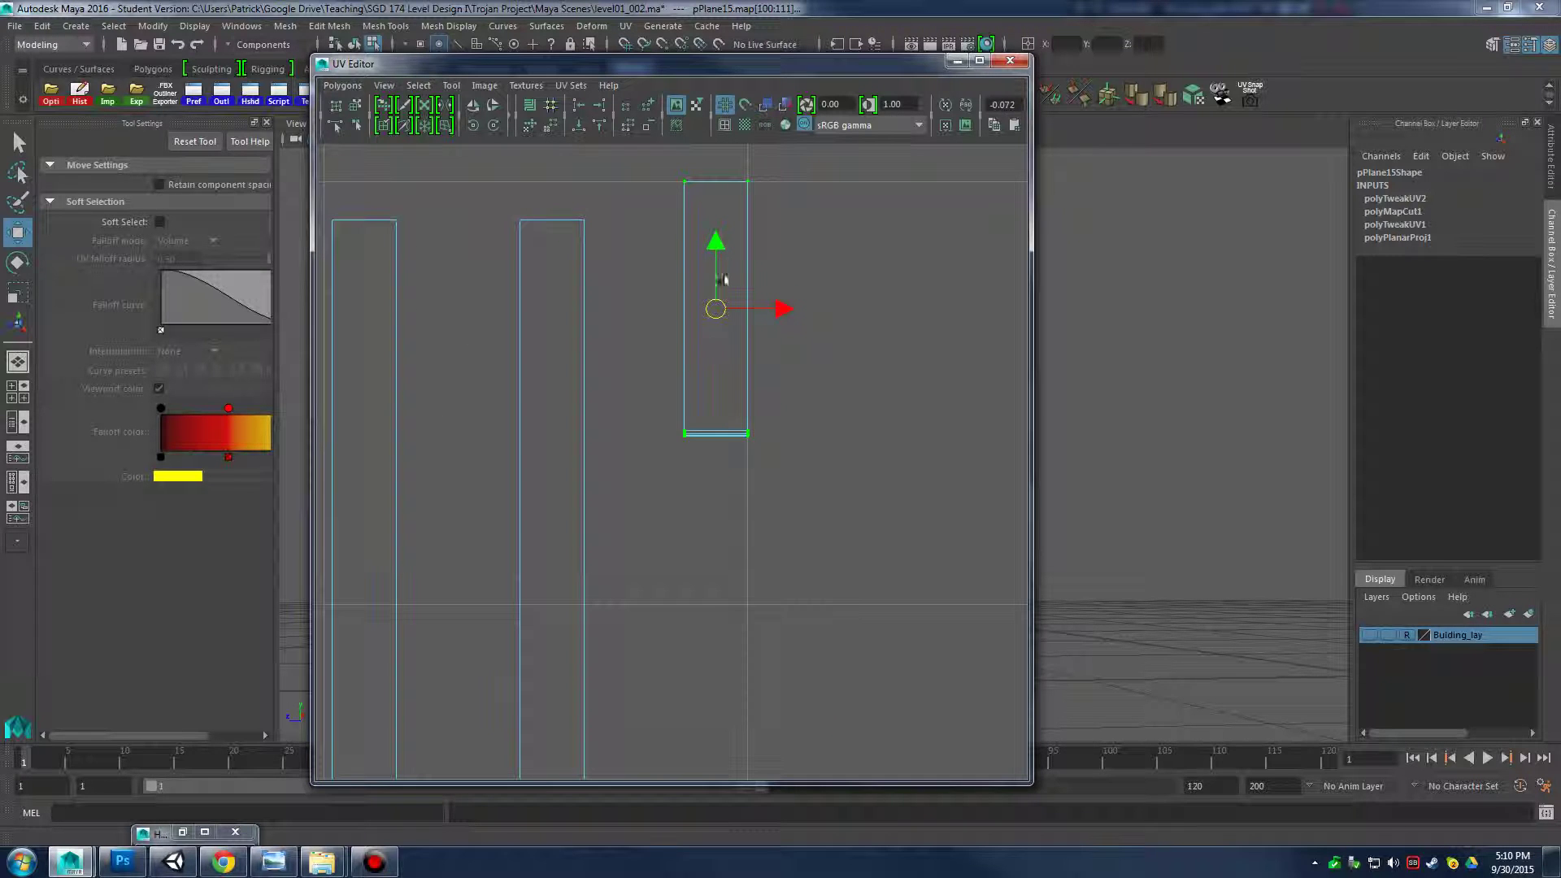
drag(715, 243, 711, 416)
alt+right_drag(605, 617, 1136, 648)
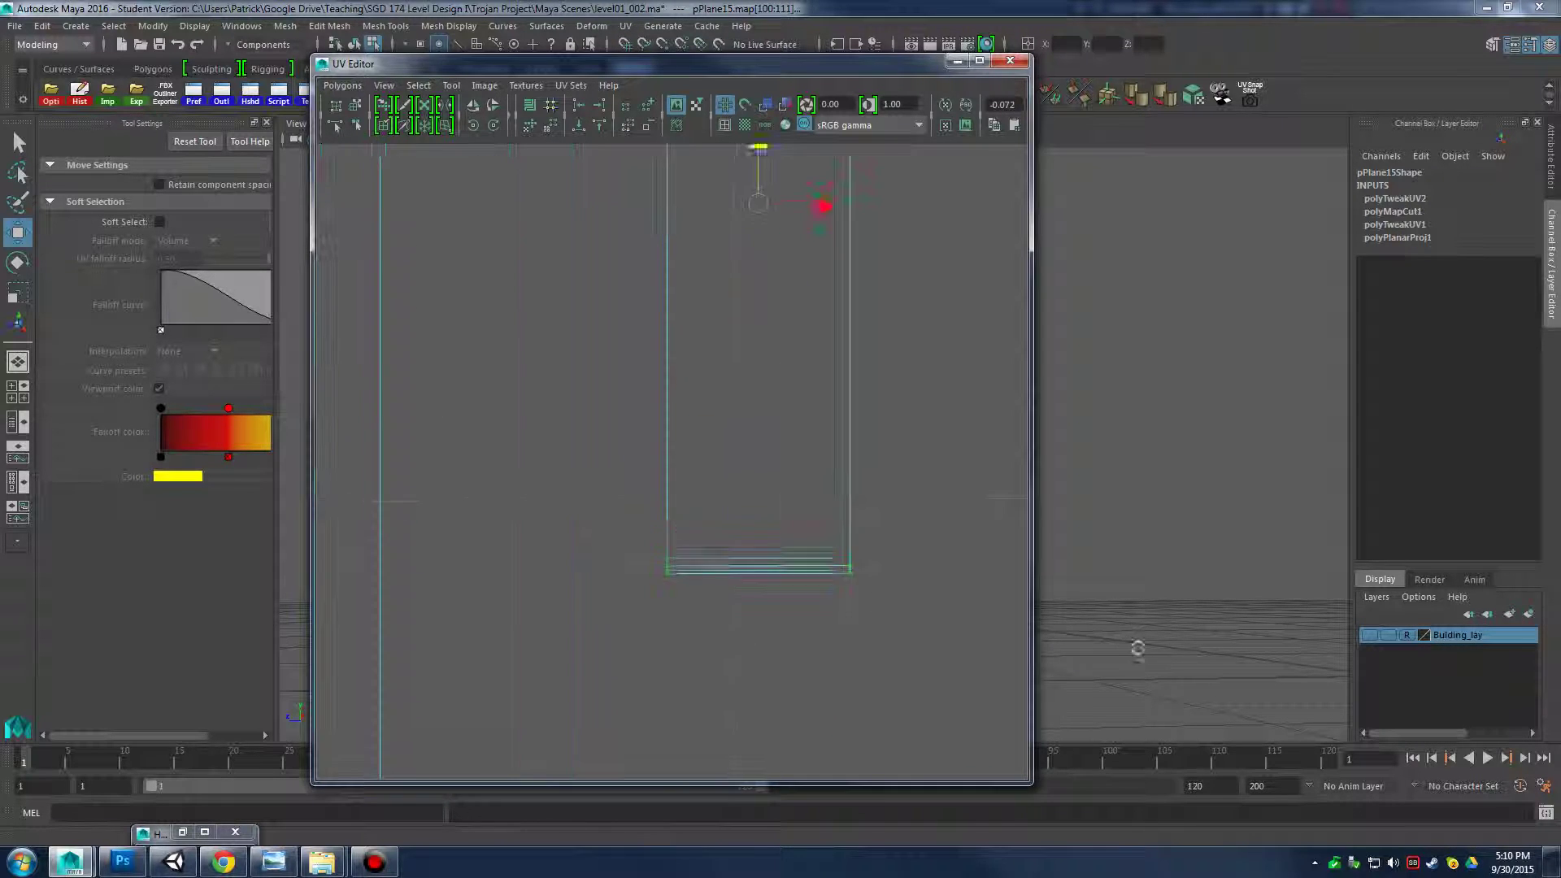
alt+middle_drag(657, 571, 641, 539)
drag(578, 491, 909, 635)
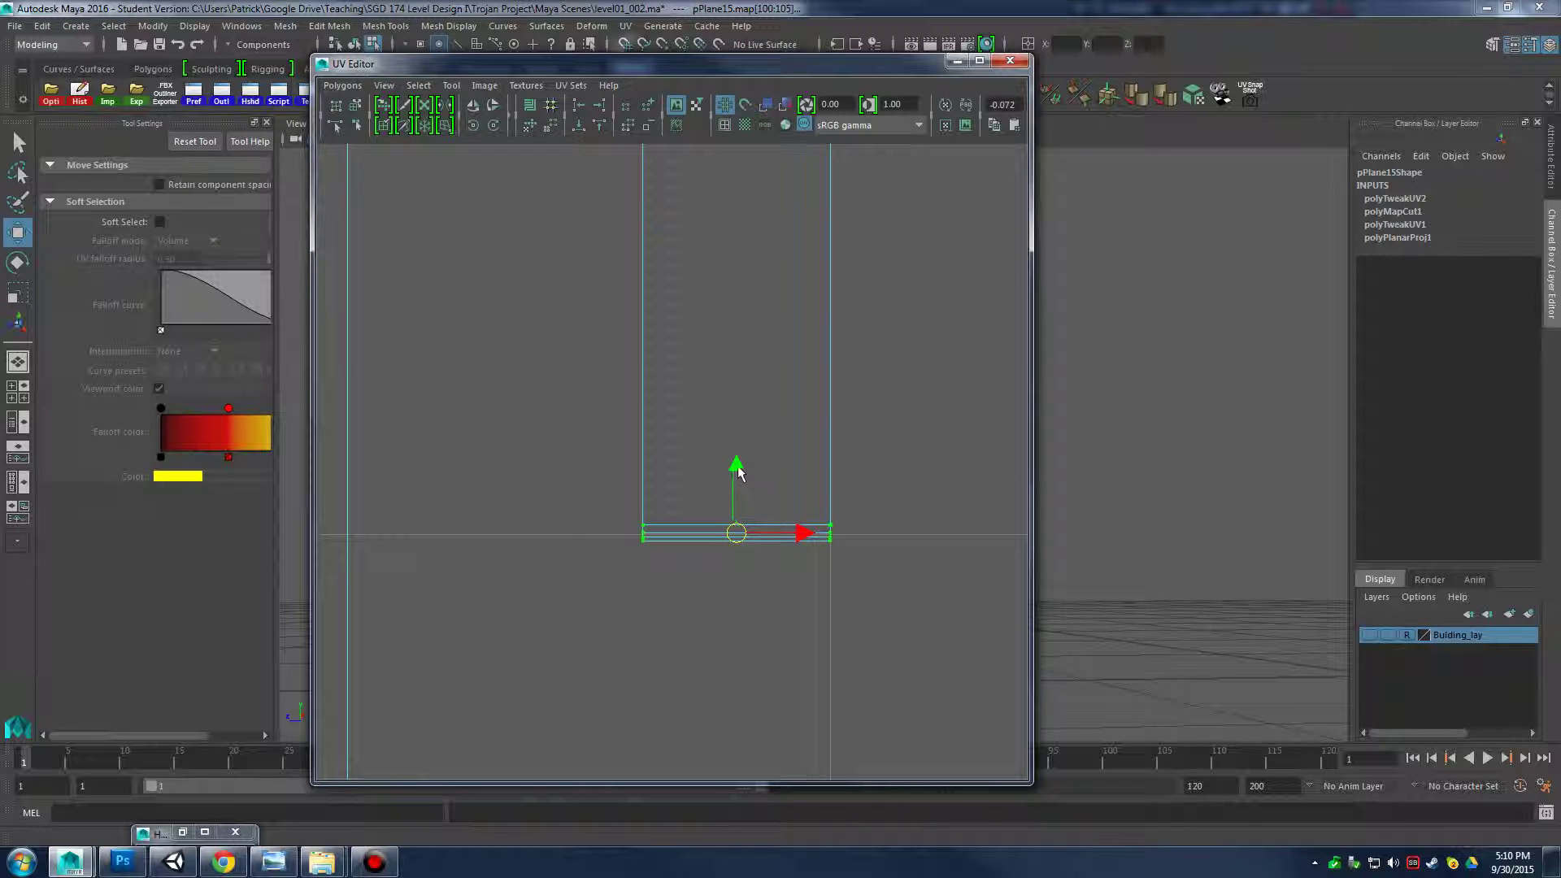
key(x)
drag(738, 470, 736, 502)
Select the aligned stack of short shells and move it onto the rust texture
alt+right_drag(732, 496, 518, 456)
alt+middle_drag(960, 272, 892, 474)
alt+right_drag(892, 474, 804, 461)
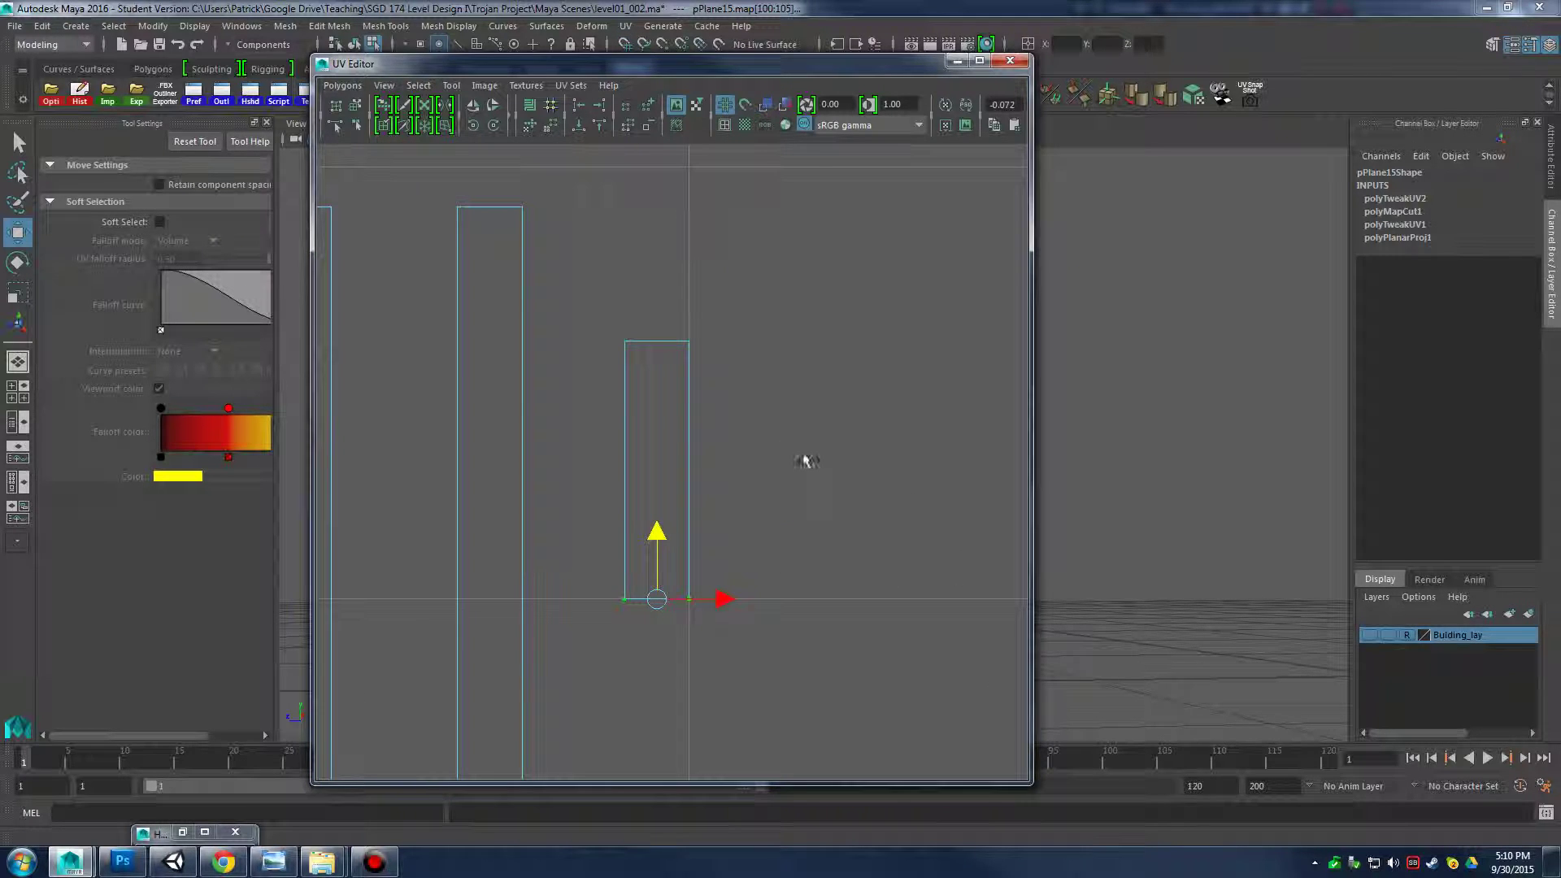
drag(747, 604, 788, 678)
alt+right_drag(948, 561, 808, 509)
alt+middle_drag(809, 509, 633, 549)
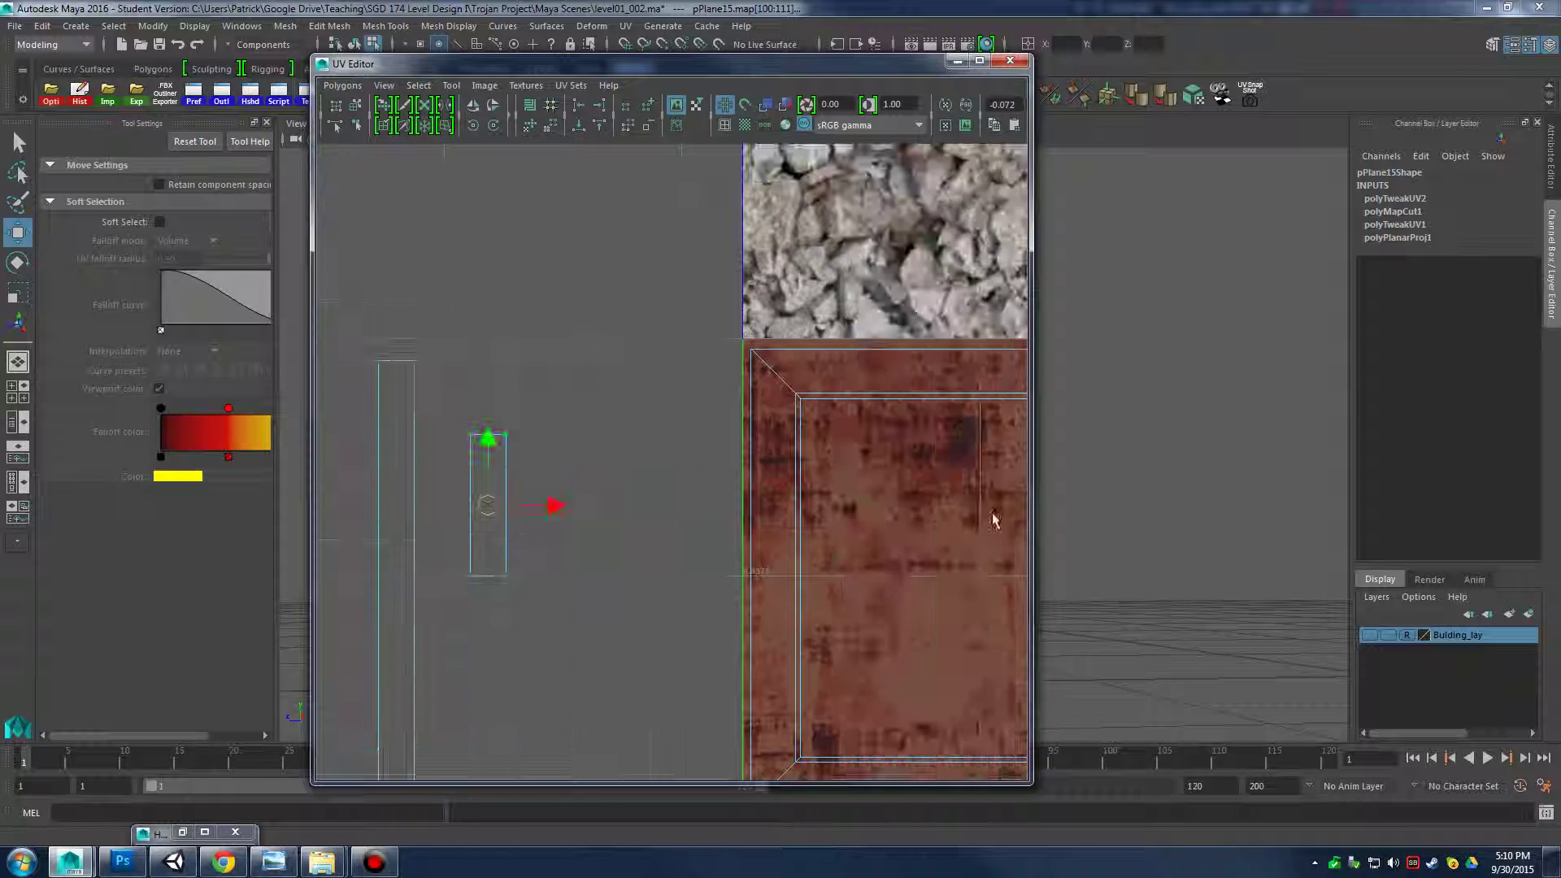
alt+right_drag(1158, 409, 1233, 415)
alt+middle_drag(1233, 414, 1217, 523)
alt+right_drag(1216, 522, 1104, 401)
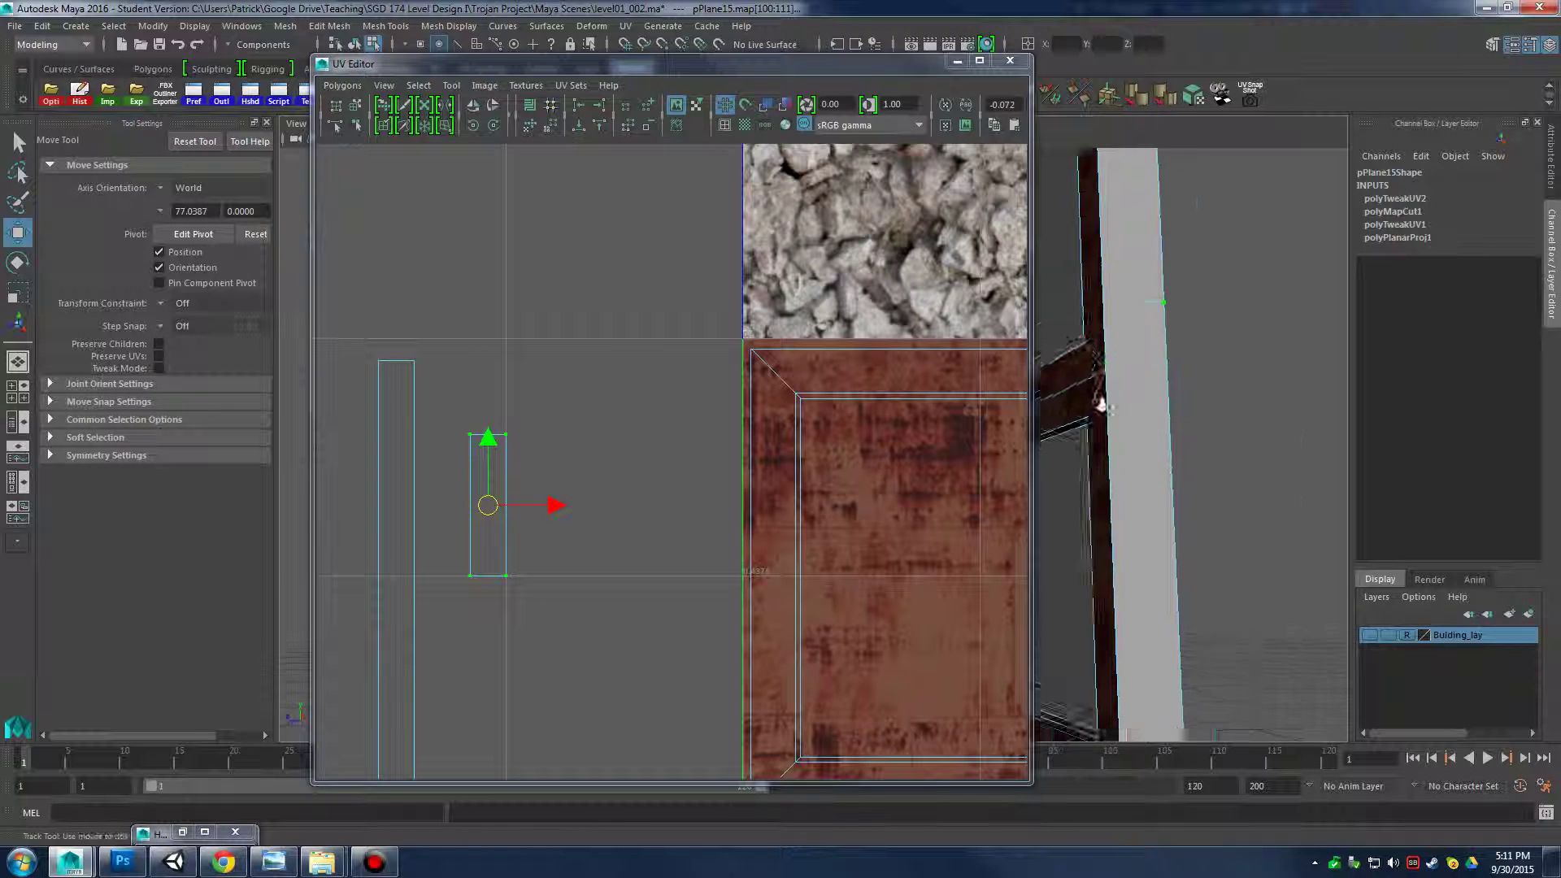
alt+middle_drag(1104, 401, 1306, 469)
alt+drag(1307, 469, 1182, 474)
drag(491, 509, 896, 572)
Scale the stacked shells up to nearly the full height of the rust texture and move them toward its left edge
key(a)
key(r)
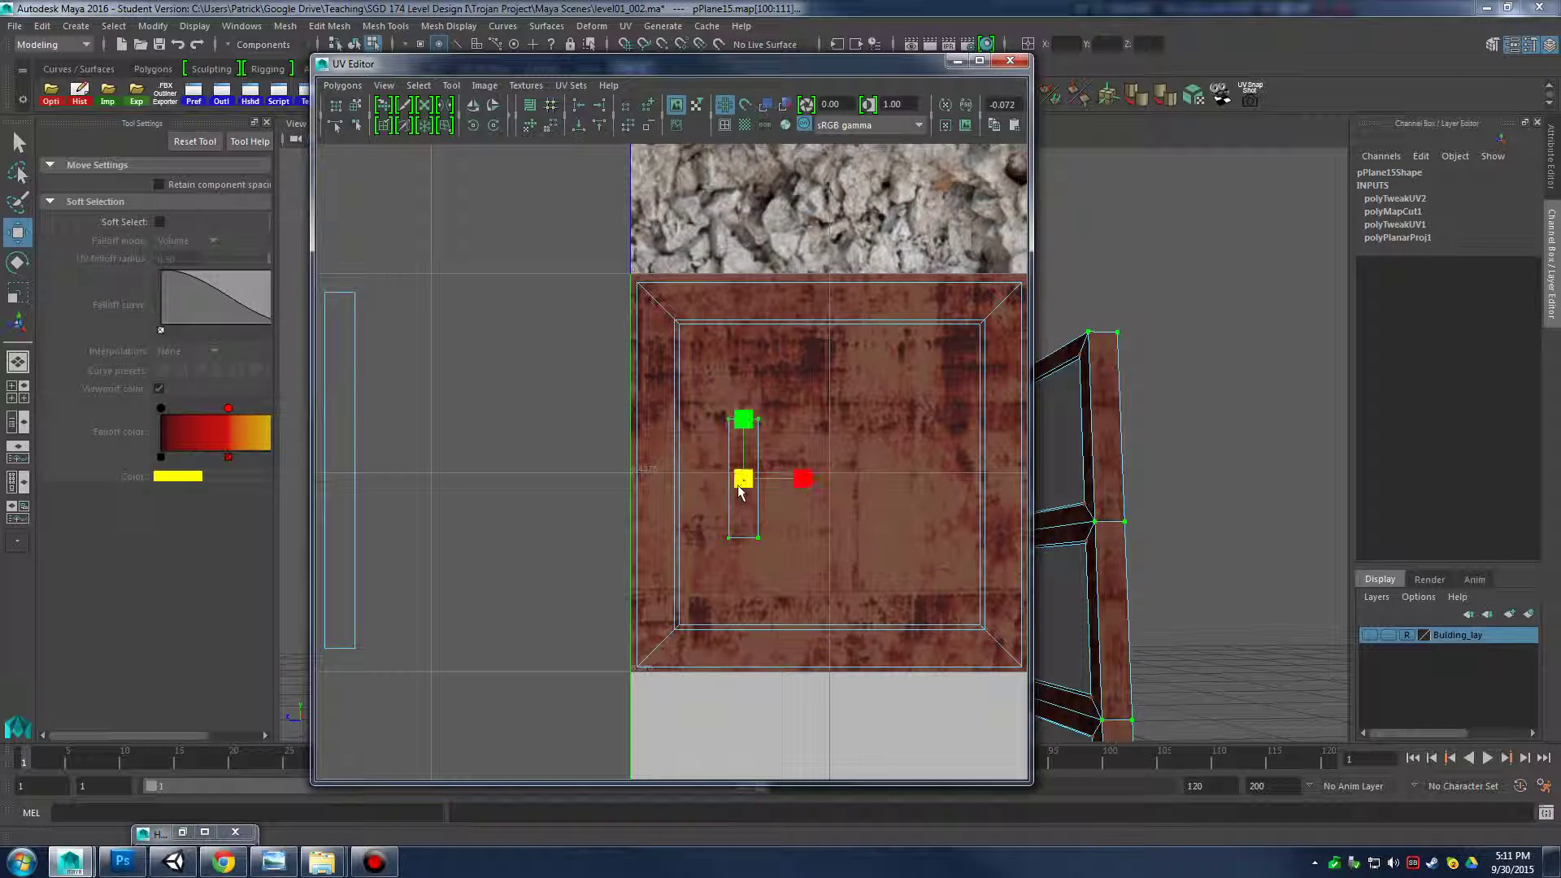
drag(797, 480, 870, 500)
key(w)
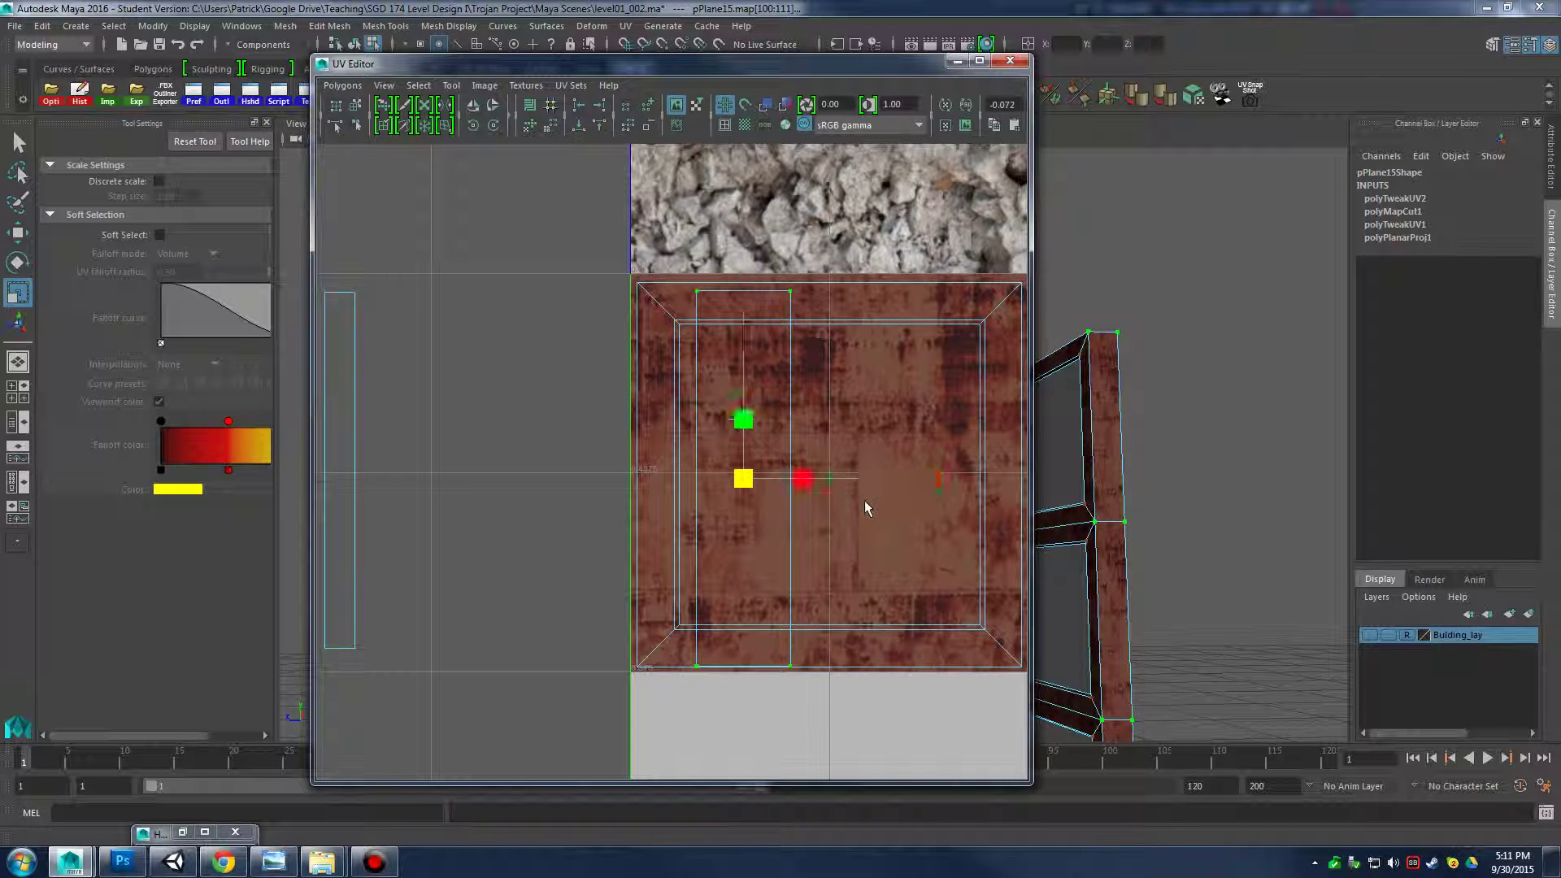
drag(740, 484, 687, 478)
key(r)
key(w)
Return to object mode, clear the selection and inspect the rust texture on the window frame's rim
alt+middle_drag(1153, 553, 1154, 513)
right_drag(1101, 411, 1171, 388)
click(1226, 463)
alt+middle_drag(1195, 569, 1195, 439)
alt+drag(1195, 439, 1200, 491)
alt+right_drag(1200, 492, 1338, 589)
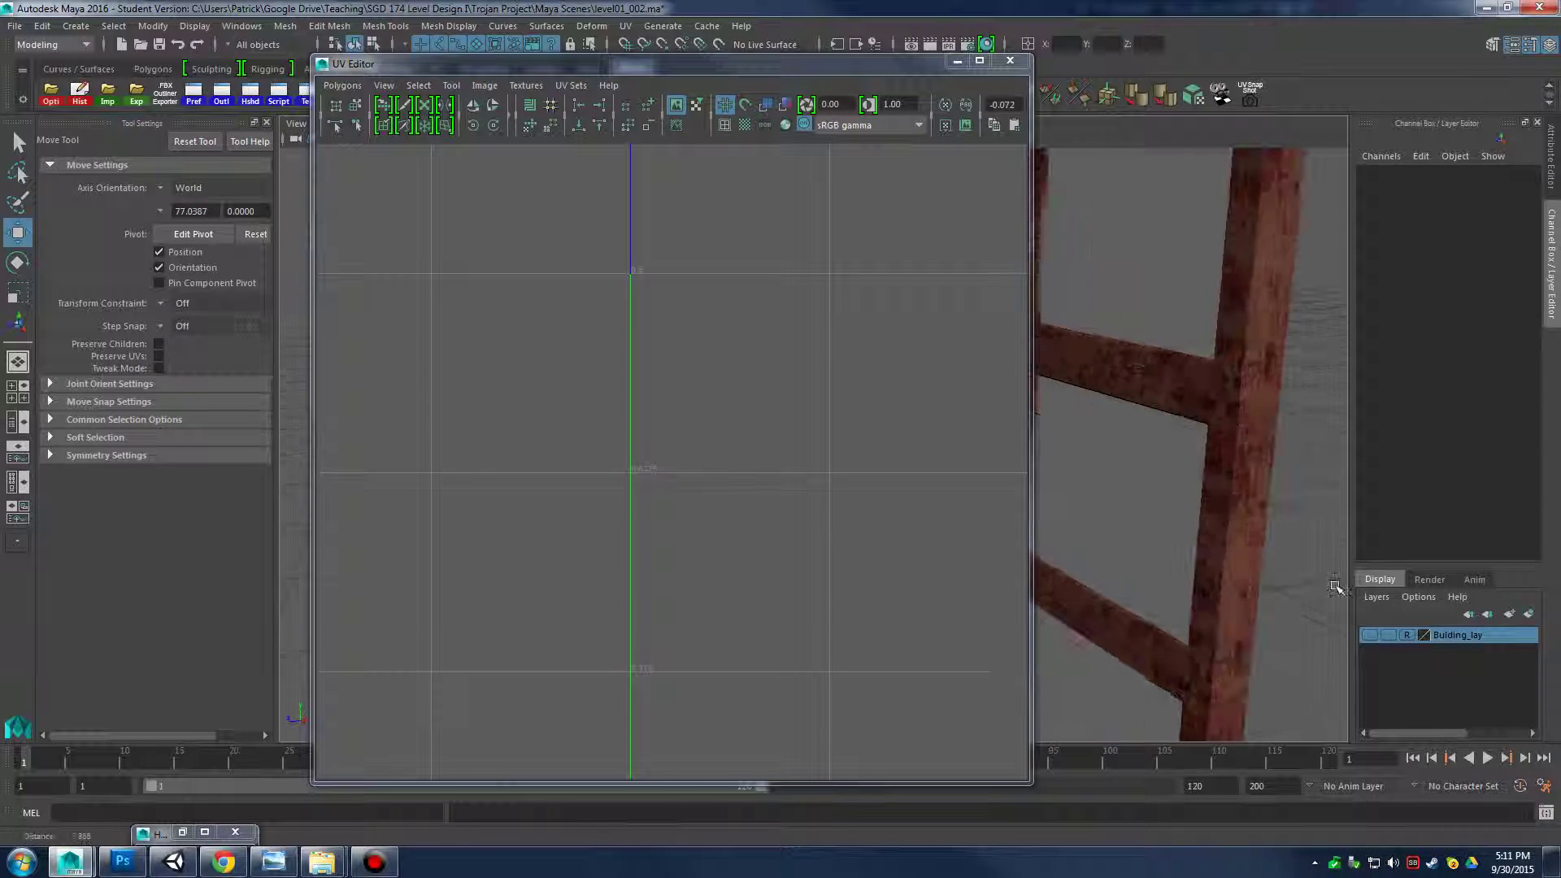
Select the window frame and, in UV mode, select the upper-edge UVs of the four narrow strip shells beside the rust texture
alt+drag(1228, 561, 1176, 572)
alt+drag(1255, 422, 1149, 371)
click(1149, 371)
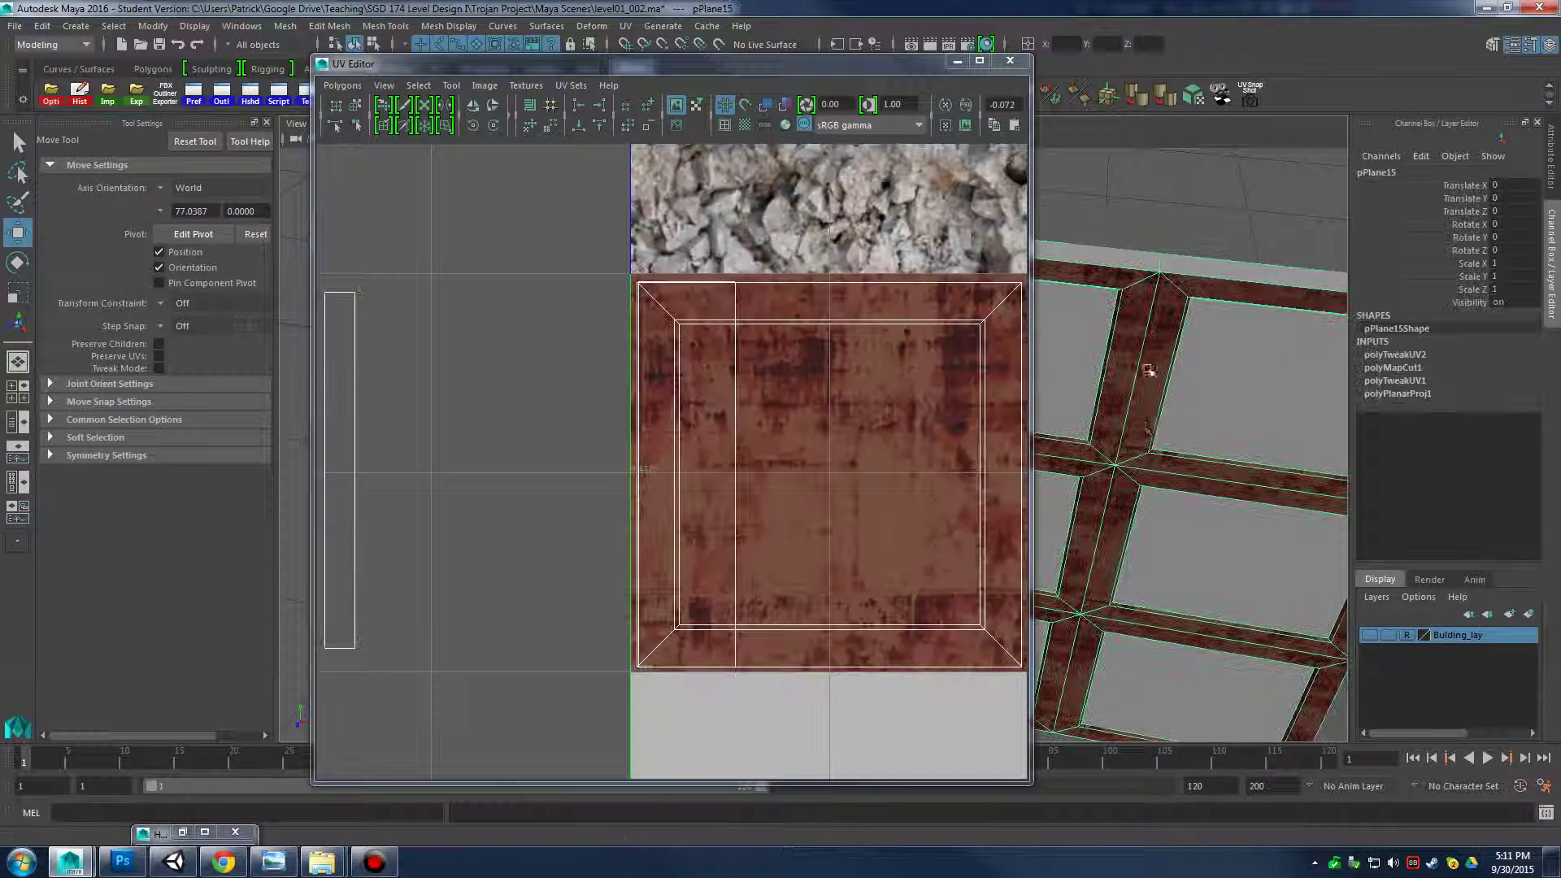
alt+right_drag(1255, 461, 1179, 455)
alt+drag(1179, 456, 1132, 450)
alt+right_drag(1132, 450, 1105, 445)
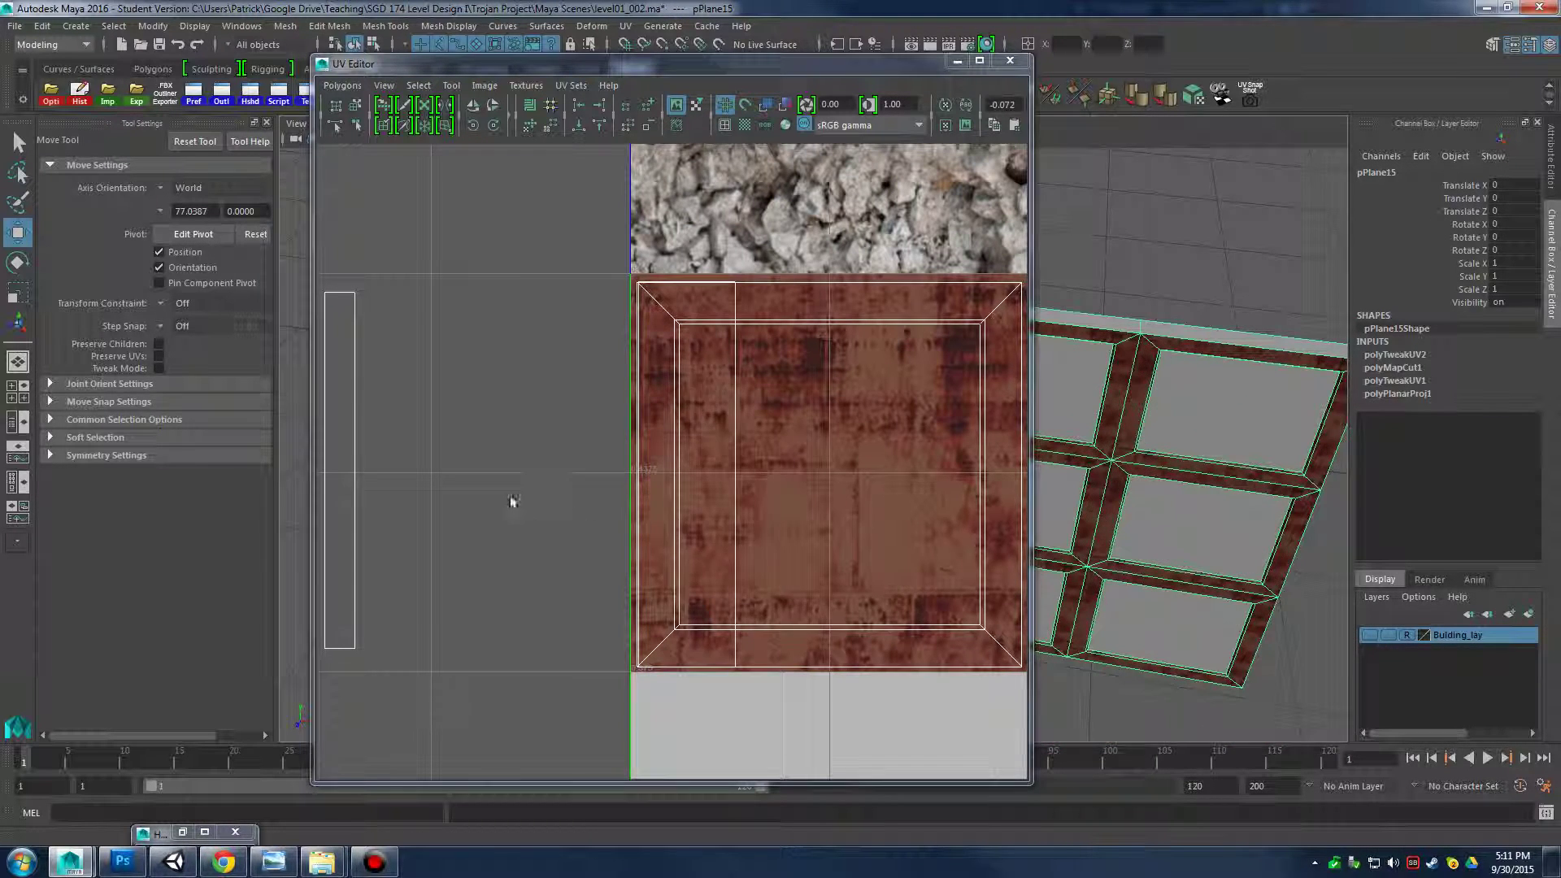
alt+middle_drag(326, 444, 635, 465)
scroll(627, 464, down, 2)
right_drag(592, 357, 661, 352)
drag(404, 322, 685, 374)
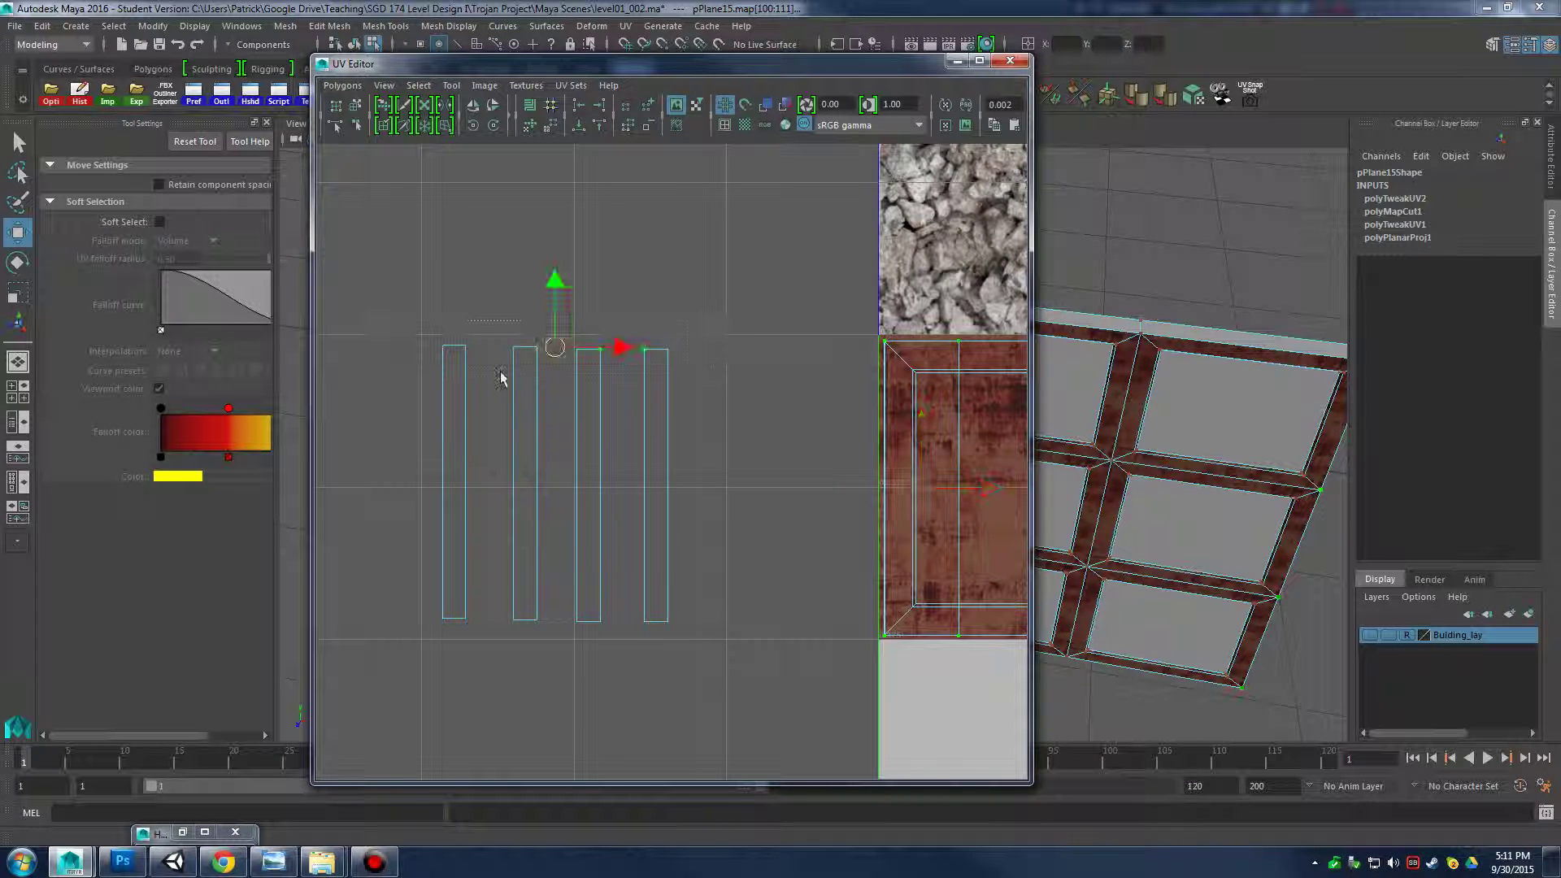
Stack the four narrow strip shells on top of one another at the position of the rightmost strip
drag(382, 306, 486, 650)
drag(454, 483, 523, 480)
drag(466, 309, 528, 601)
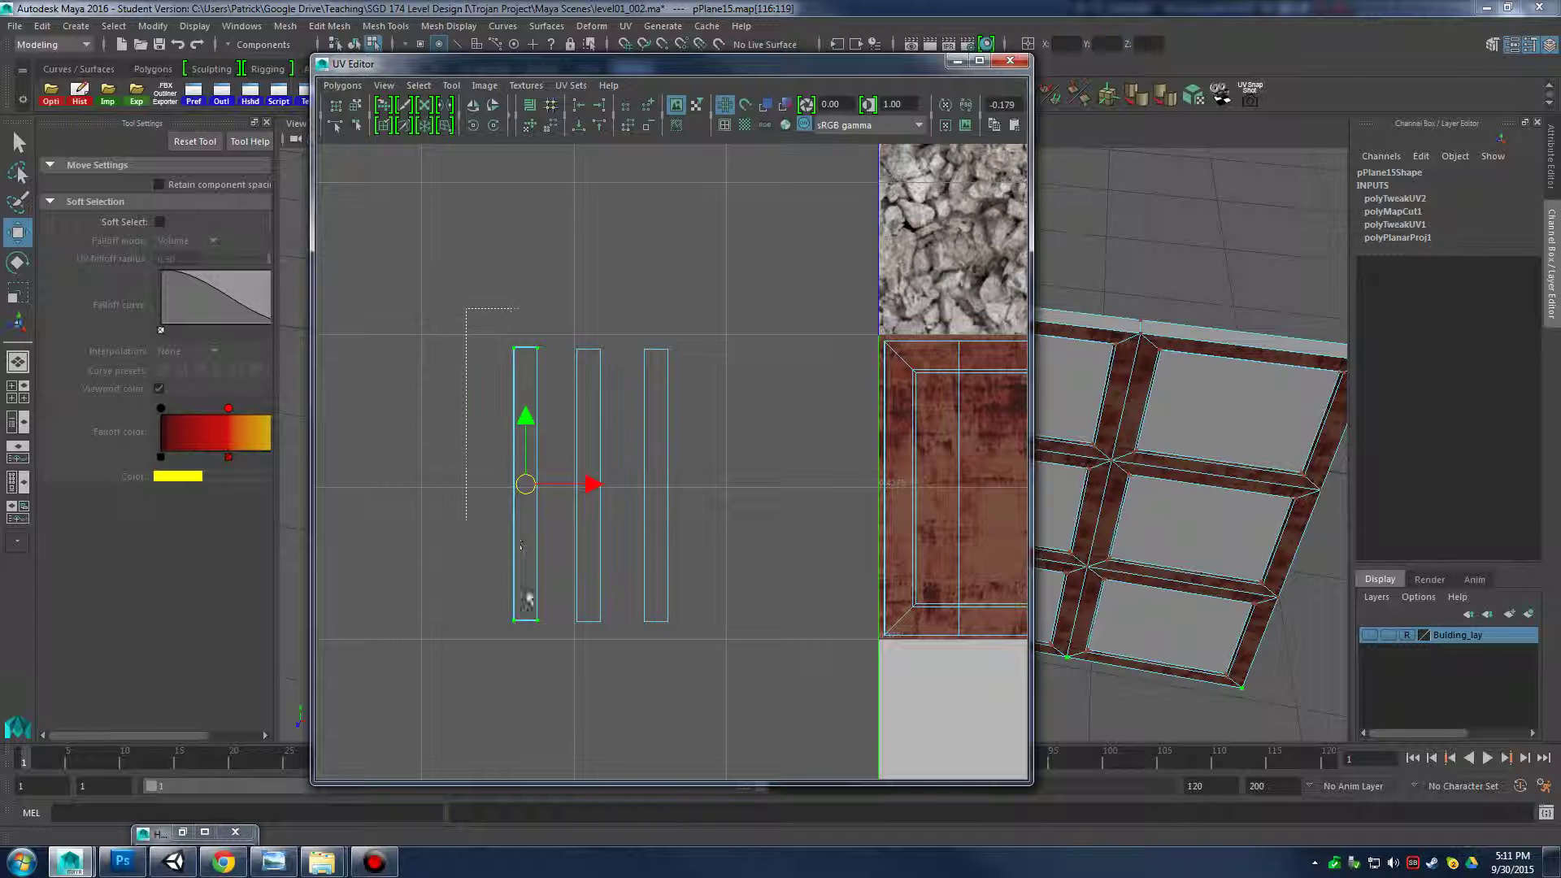
drag(553, 660, 552, 660)
drag(525, 485, 653, 488)
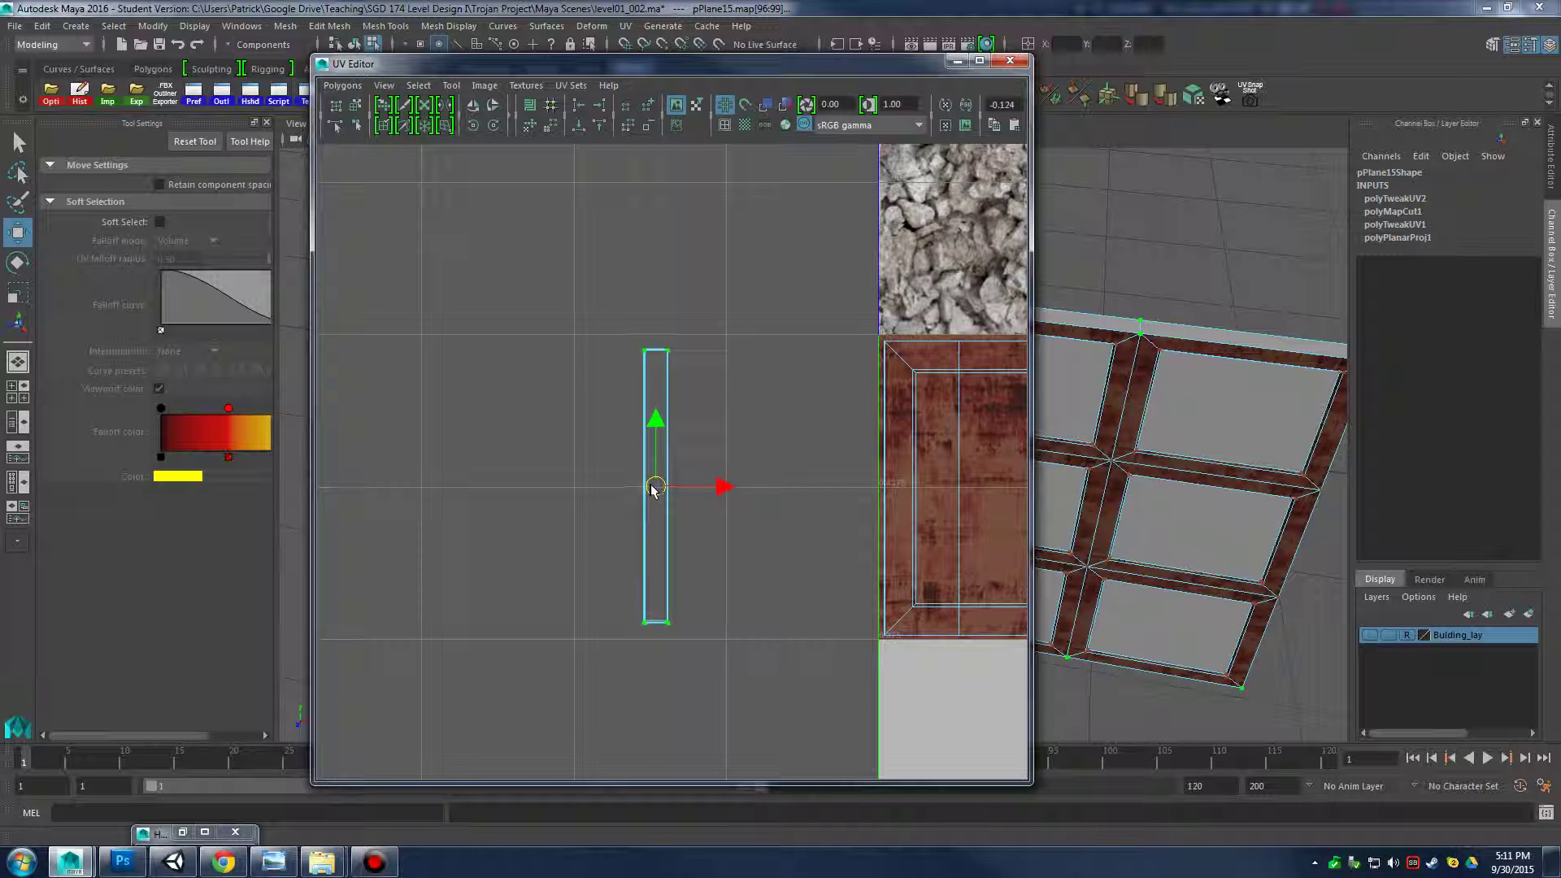
Move the stacked strip onto the rust texture near its left edge and scale it to nearly the texture's full height
alt+right_drag(756, 670, 895, 574)
alt+middle_drag(903, 465, 655, 418)
alt+right_drag(655, 418, 582, 443)
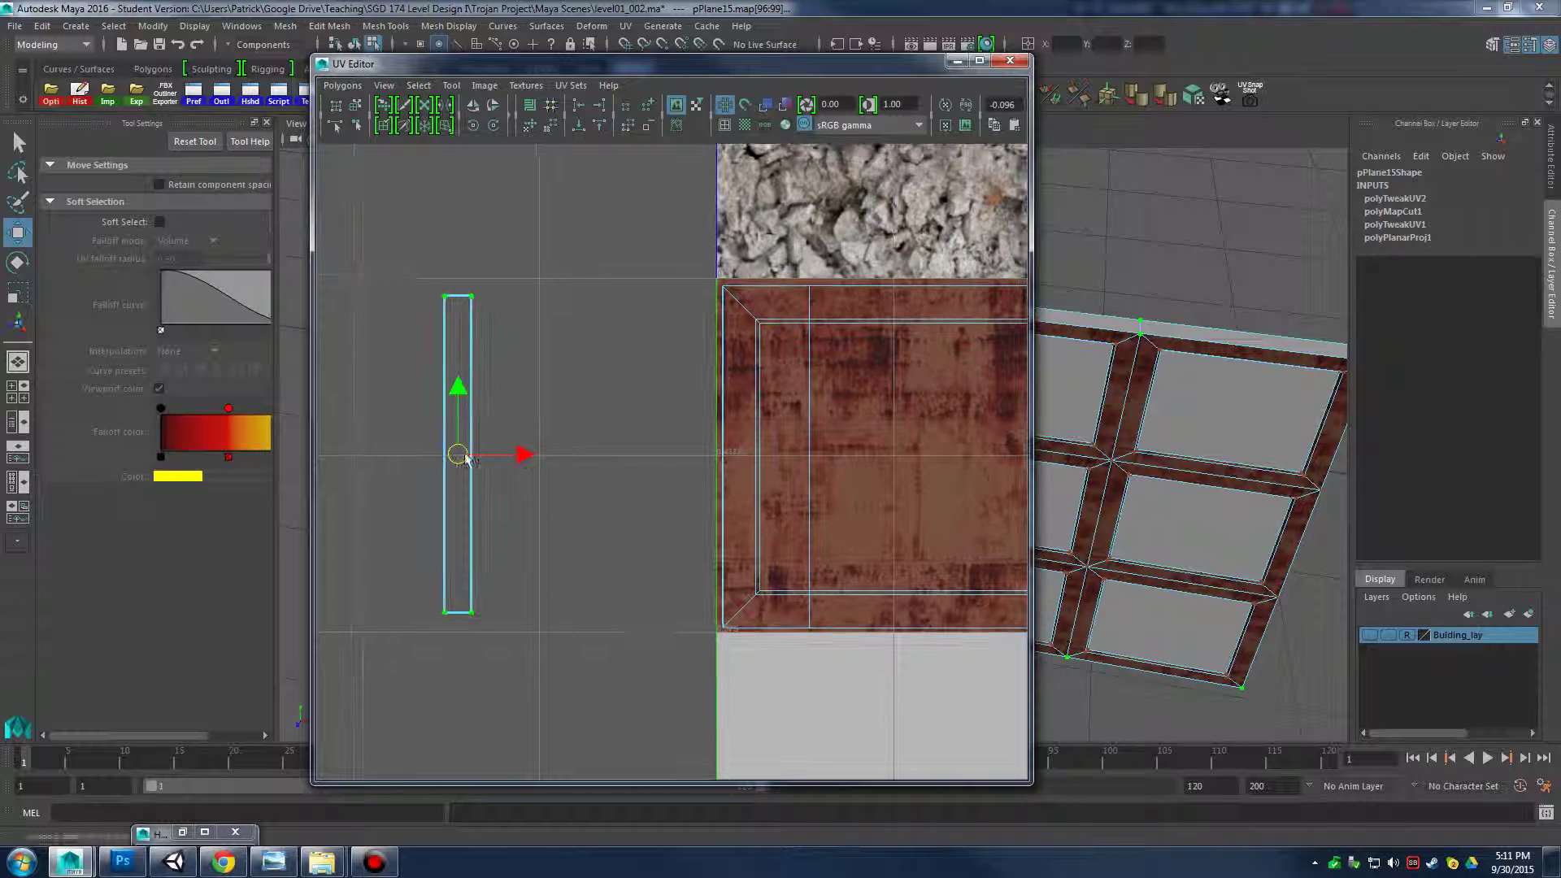
drag(459, 455, 753, 464)
key(r)
key(w)
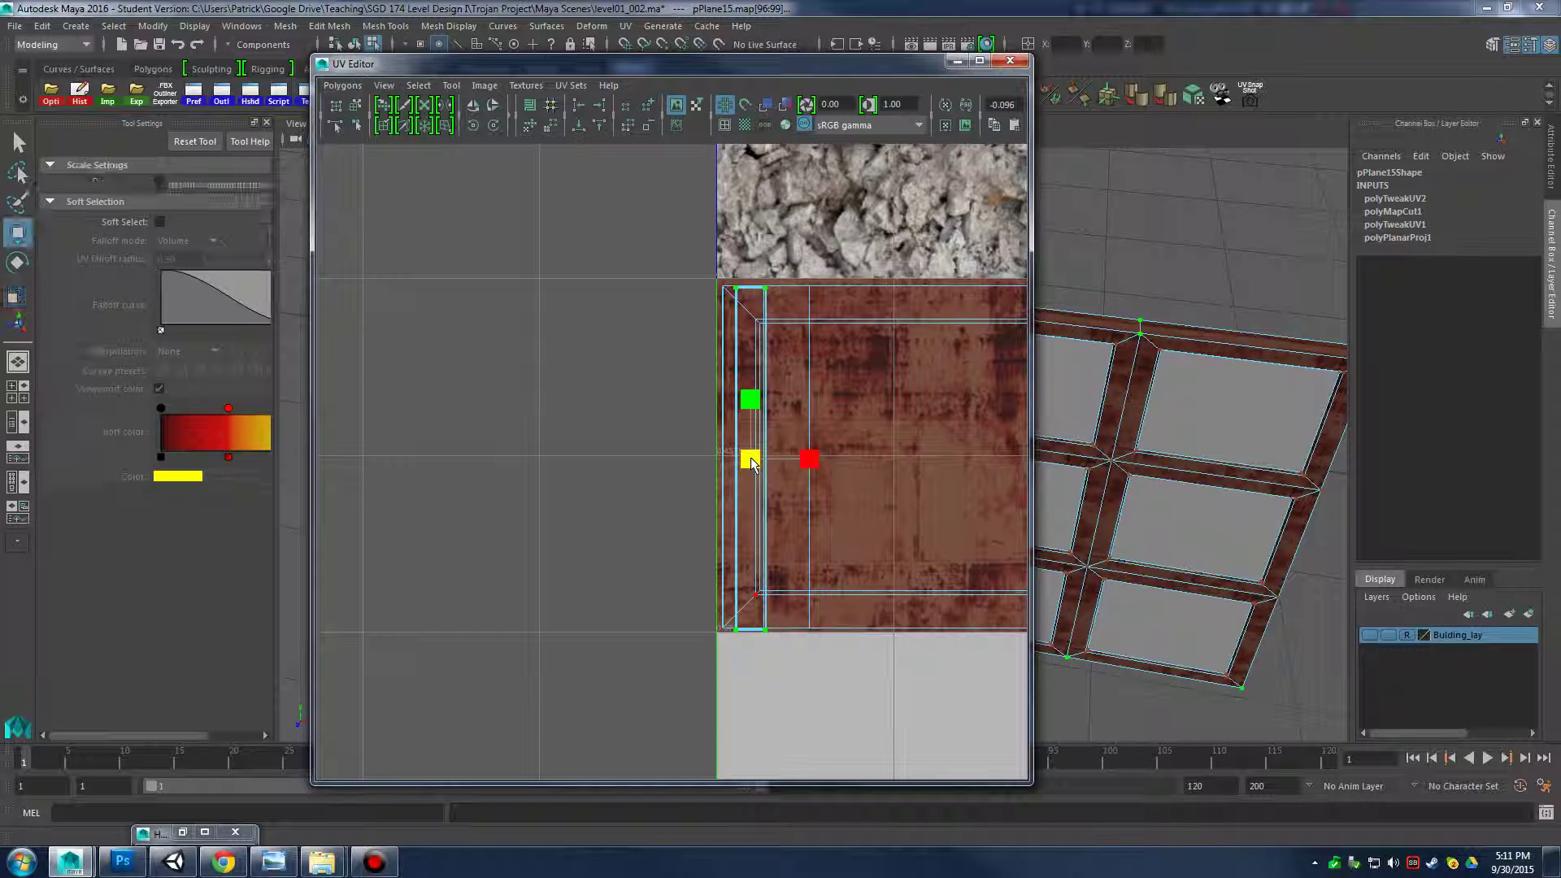
key(r)
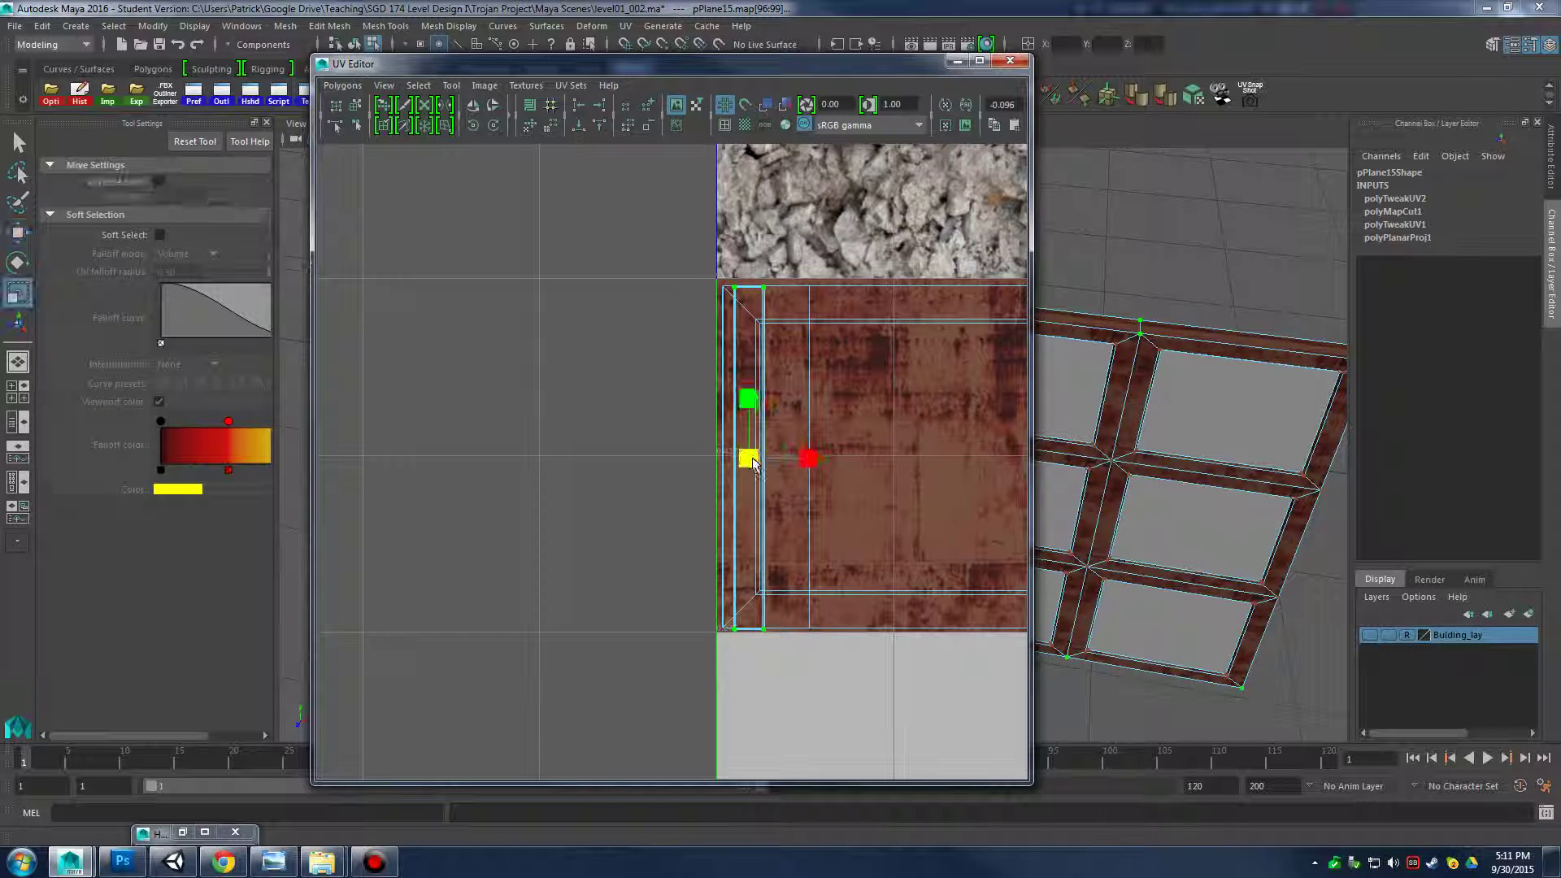
key(w)
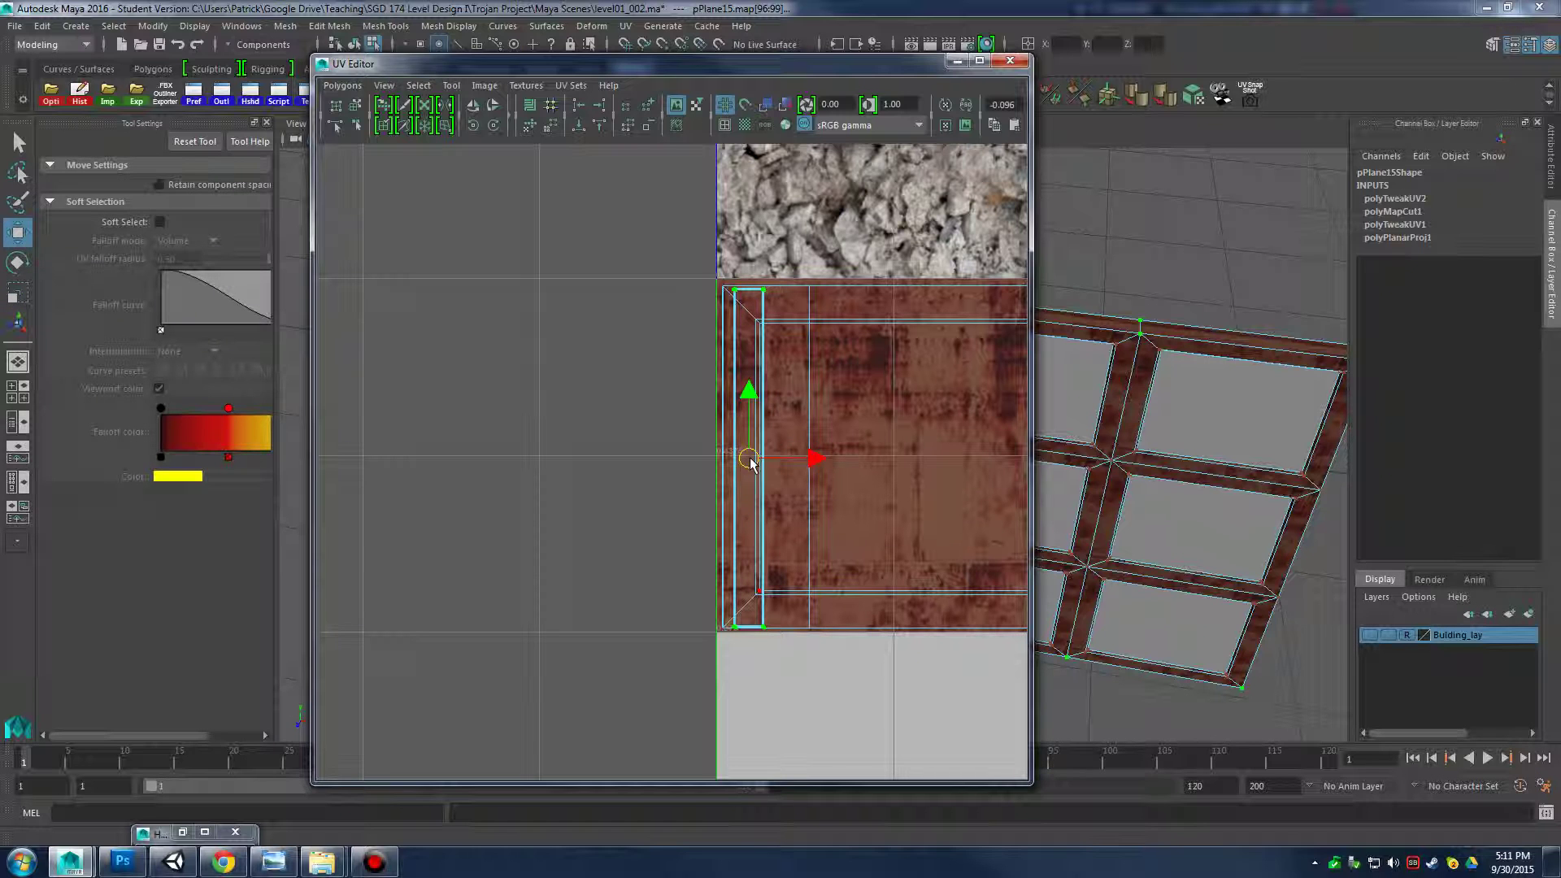
drag(752, 462, 748, 461)
Narrow the UV Editor window to uncover more of the viewport and view the frame's outer rim
alt+right_drag(1140, 423, 1233, 523)
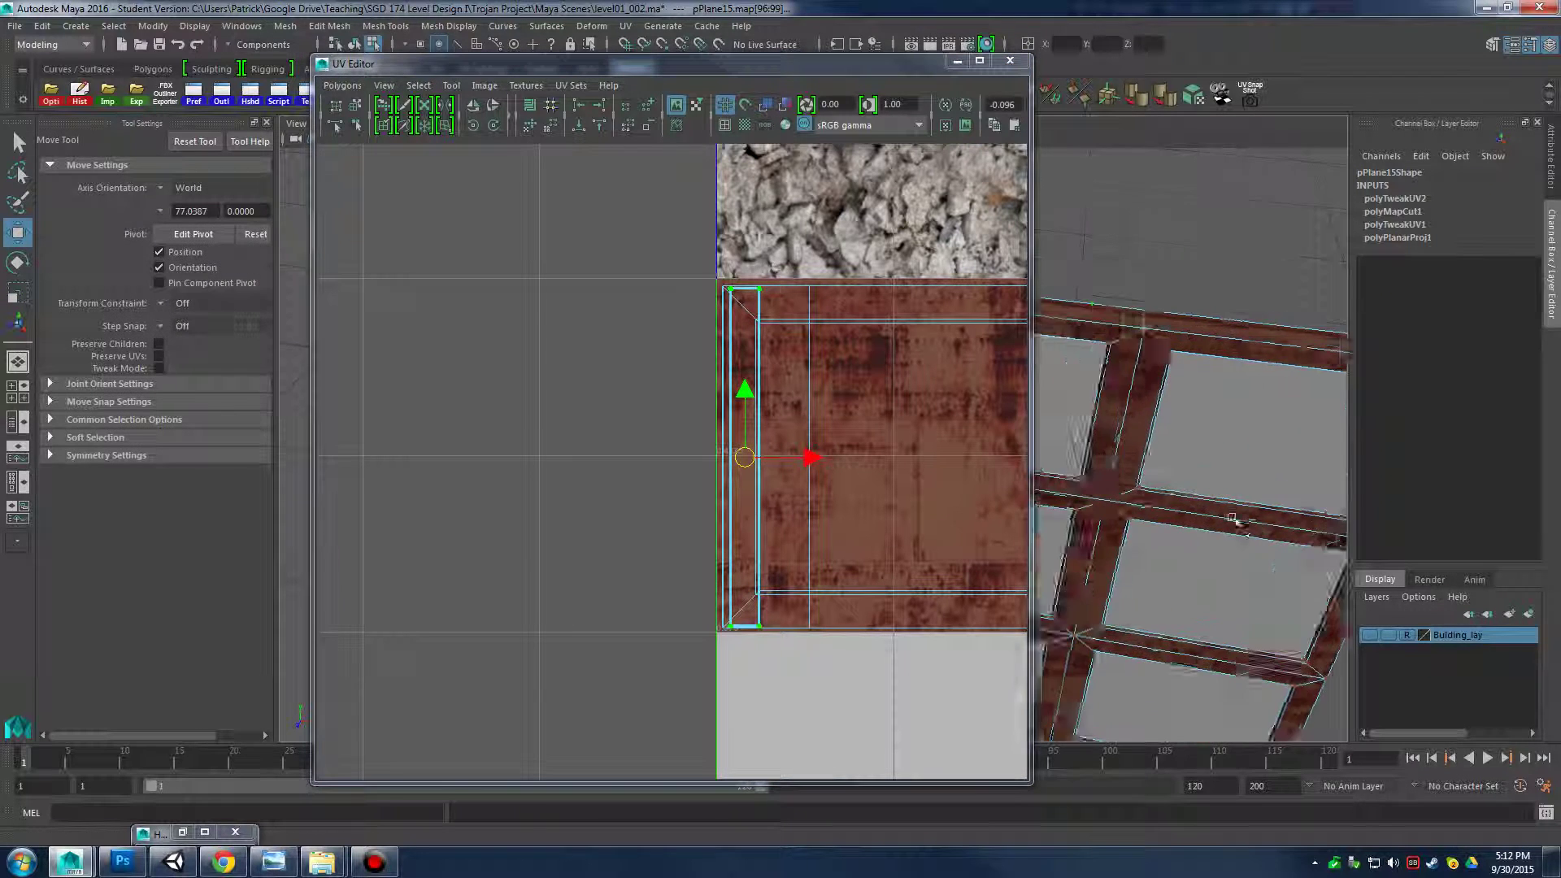
alt+drag(1233, 523, 1123, 372)
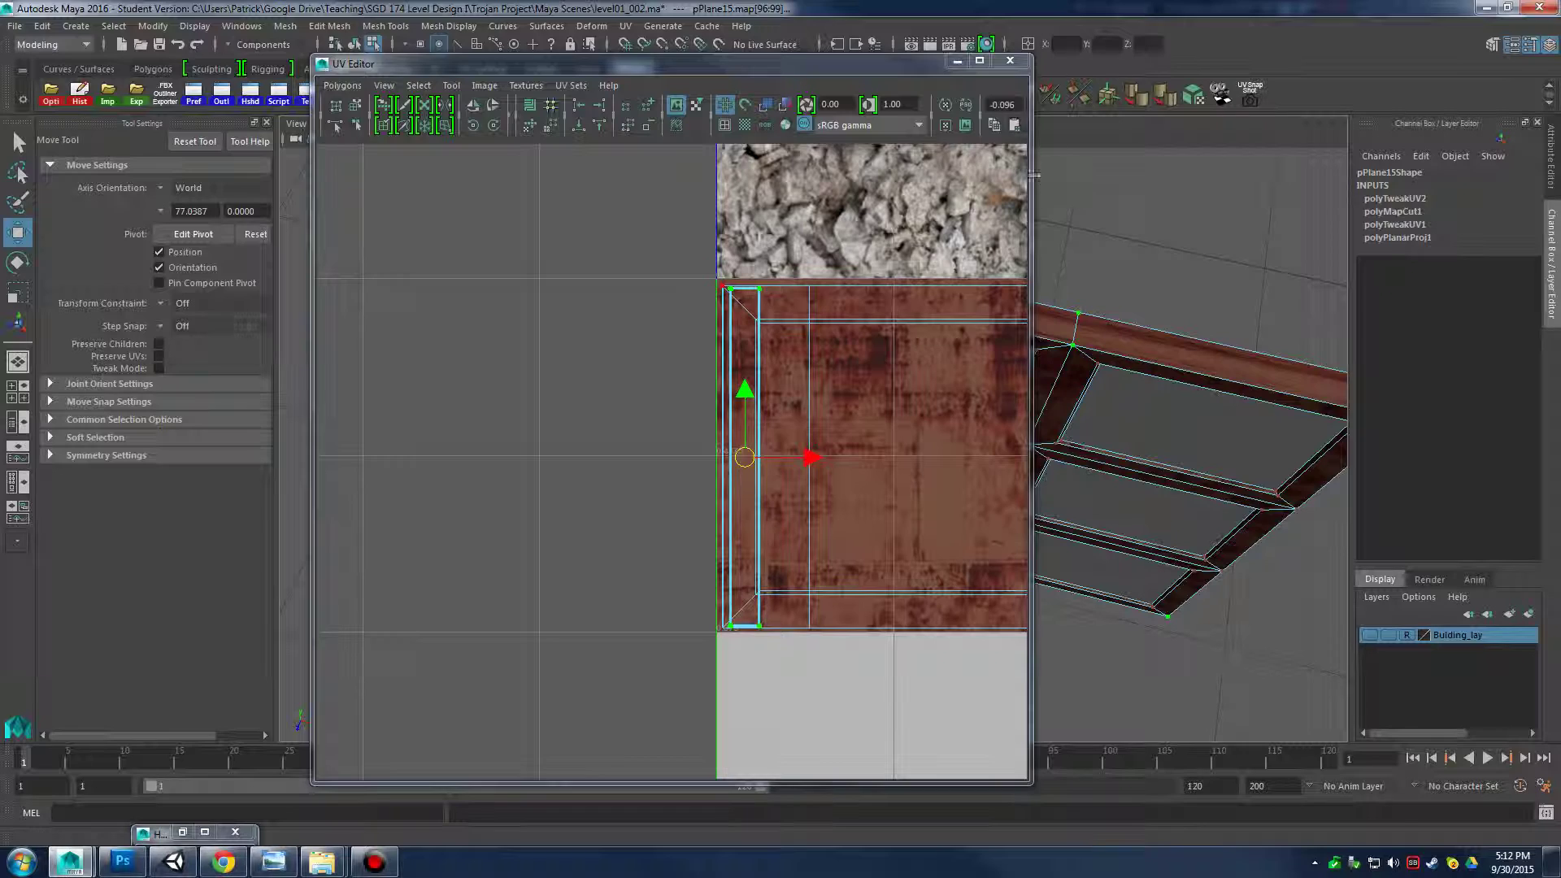
drag(1033, 174, 773, 174)
alt+drag(1038, 358, 1006, 566)
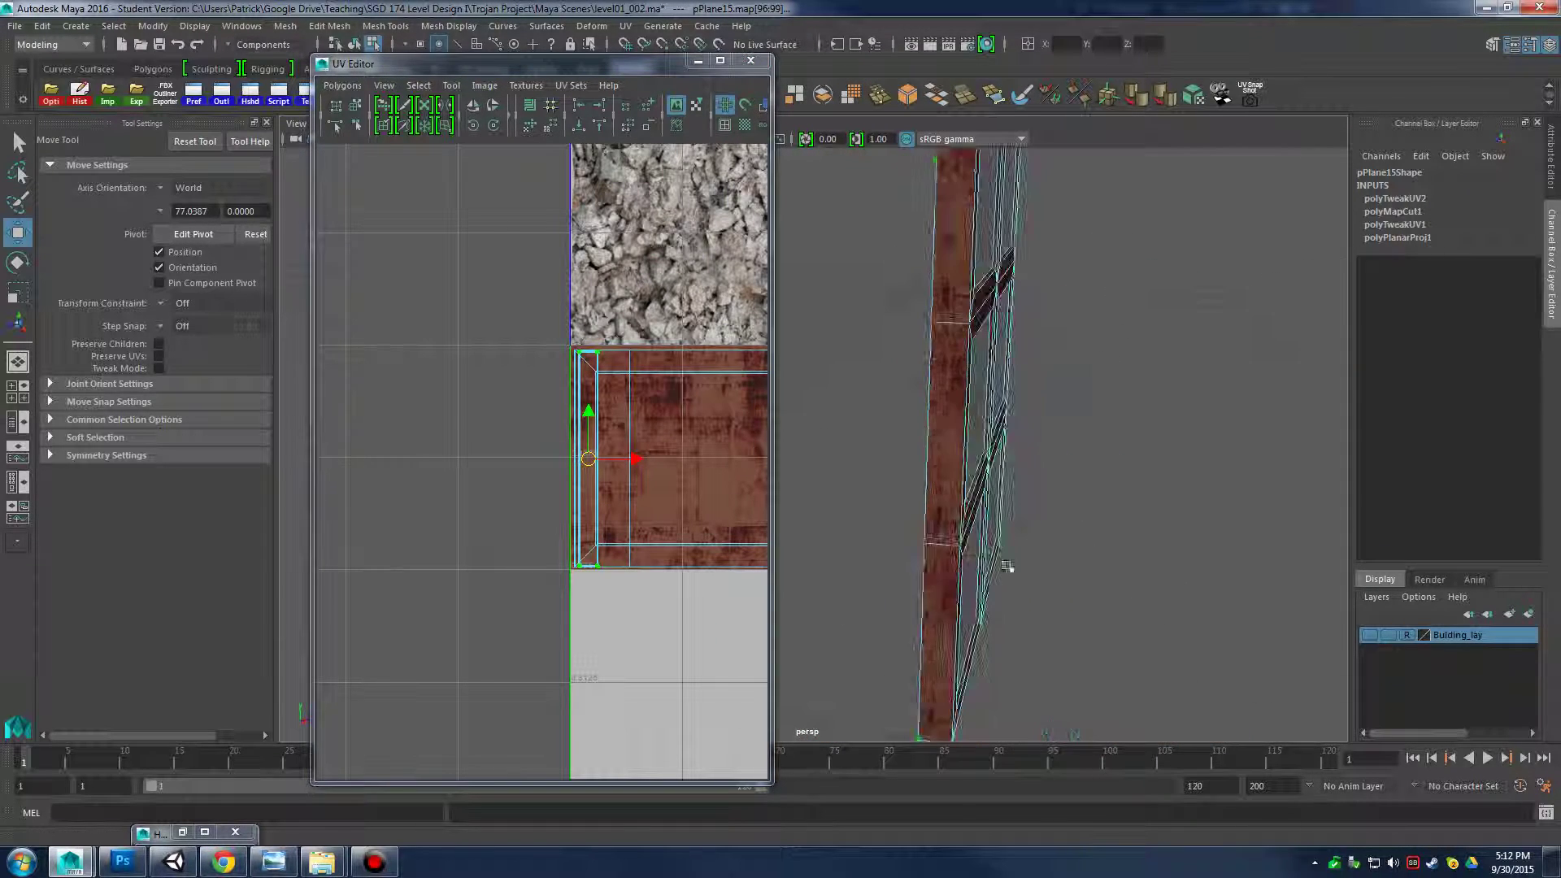
Move the stacked strip off the rust texture and back onto its middle to identify the rim faces it covers
drag(637, 461, 475, 460)
scroll(488, 457, down, 2)
alt+drag(1081, 397, 1084, 501)
alt+middle_drag(1084, 501, 1125, 522)
drag(510, 461, 702, 475)
alt+middle_drag(1135, 362, 856, 427)
alt+drag(856, 427, 960, 439)
Turn the stacked strip to lie horizontally and move it off the rust texture into empty UV space
key(r)
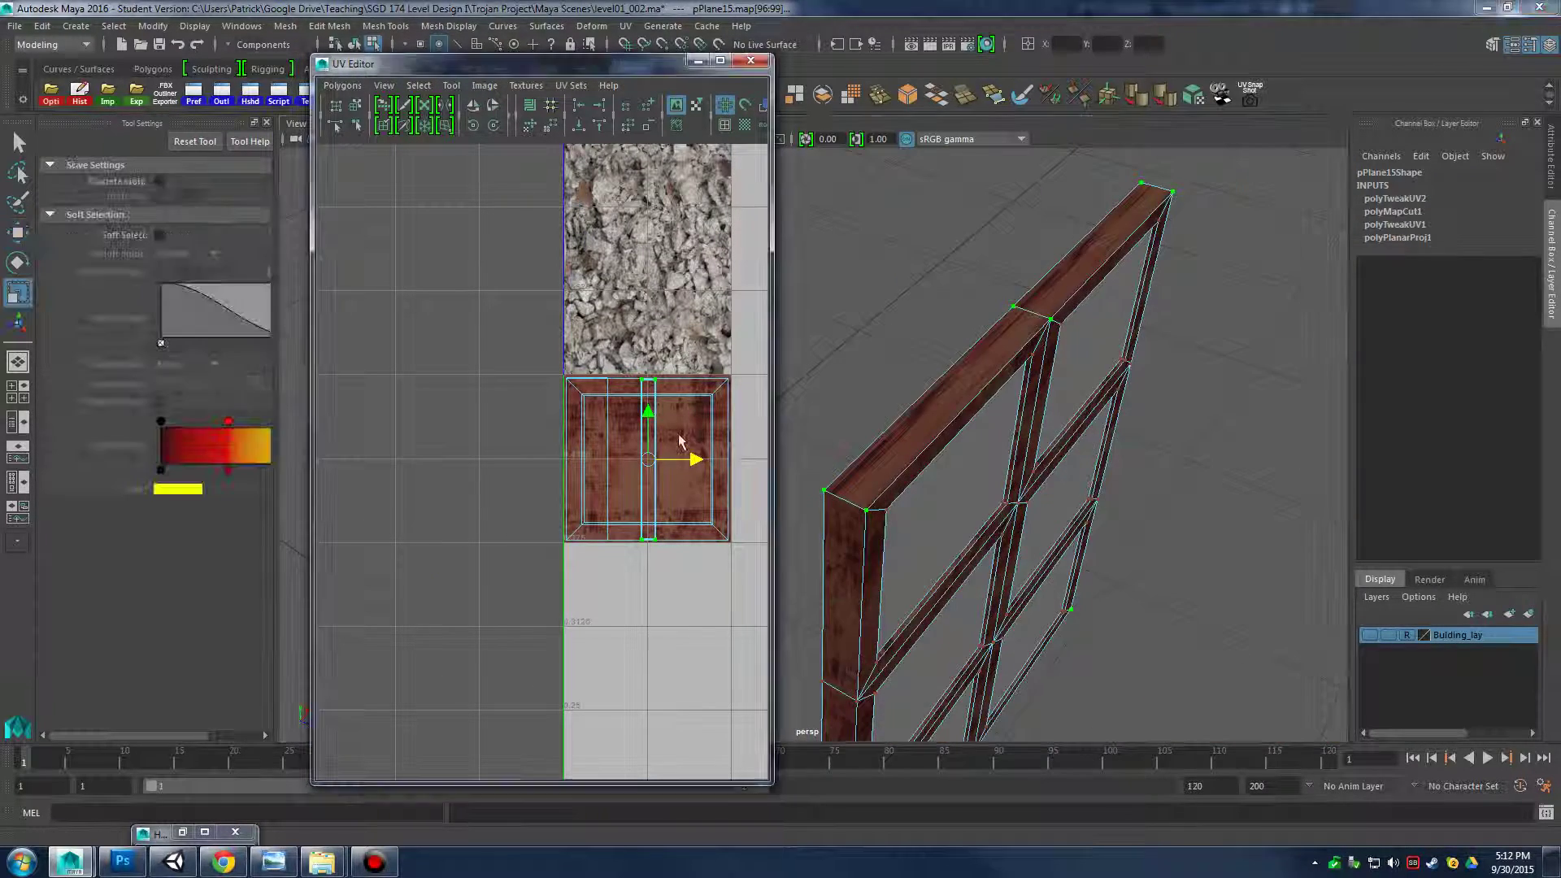
drag(648, 411, 1096, 488)
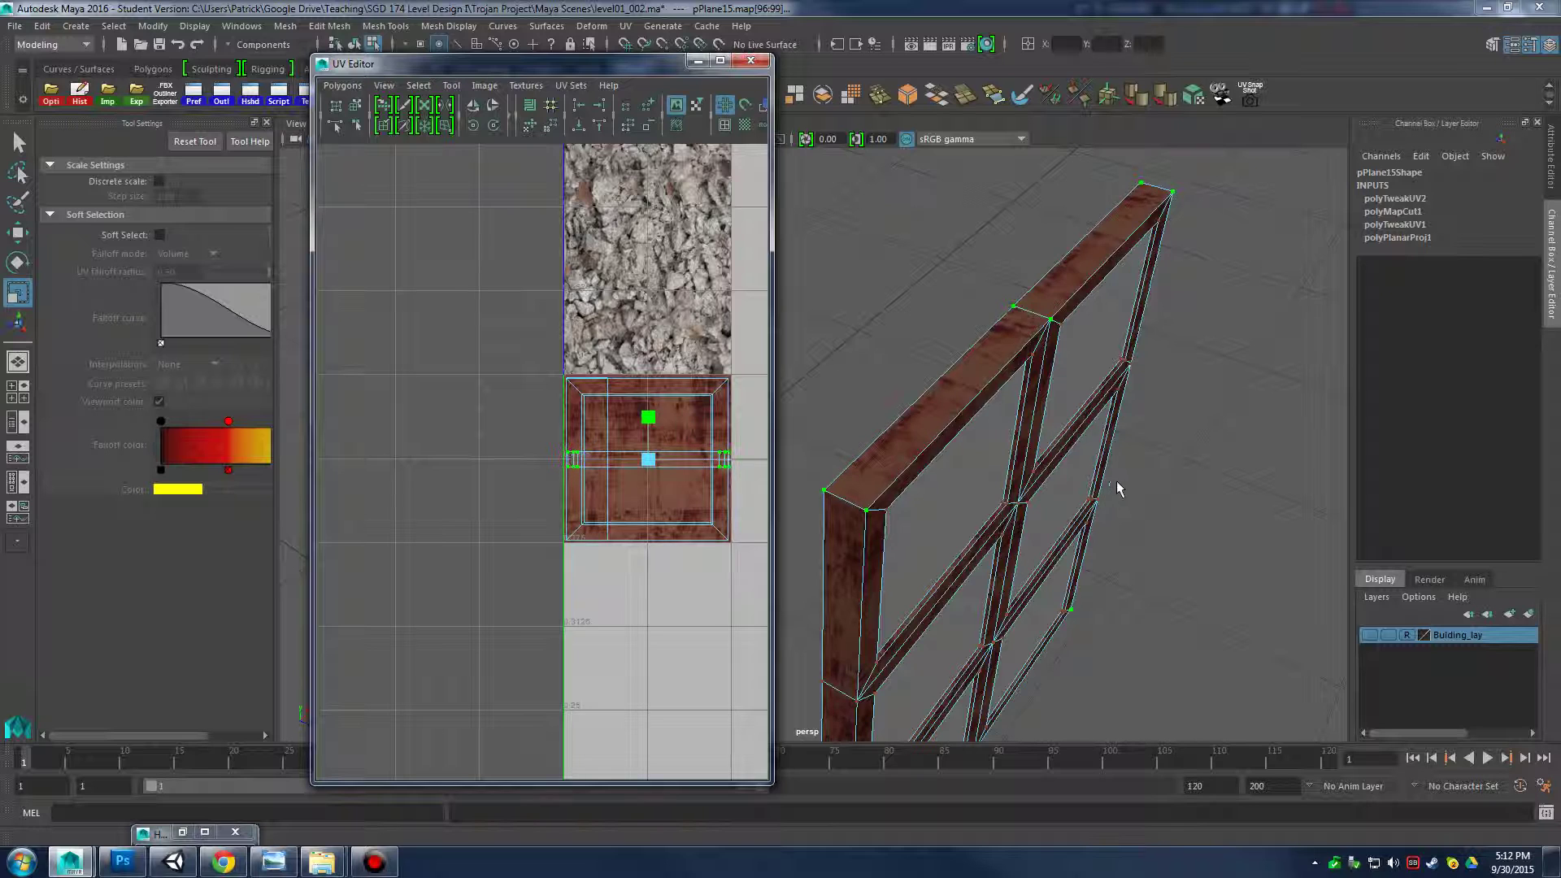
key(w)
drag(648, 461, 460, 460)
scroll(520, 462, up, 4)
key(r)
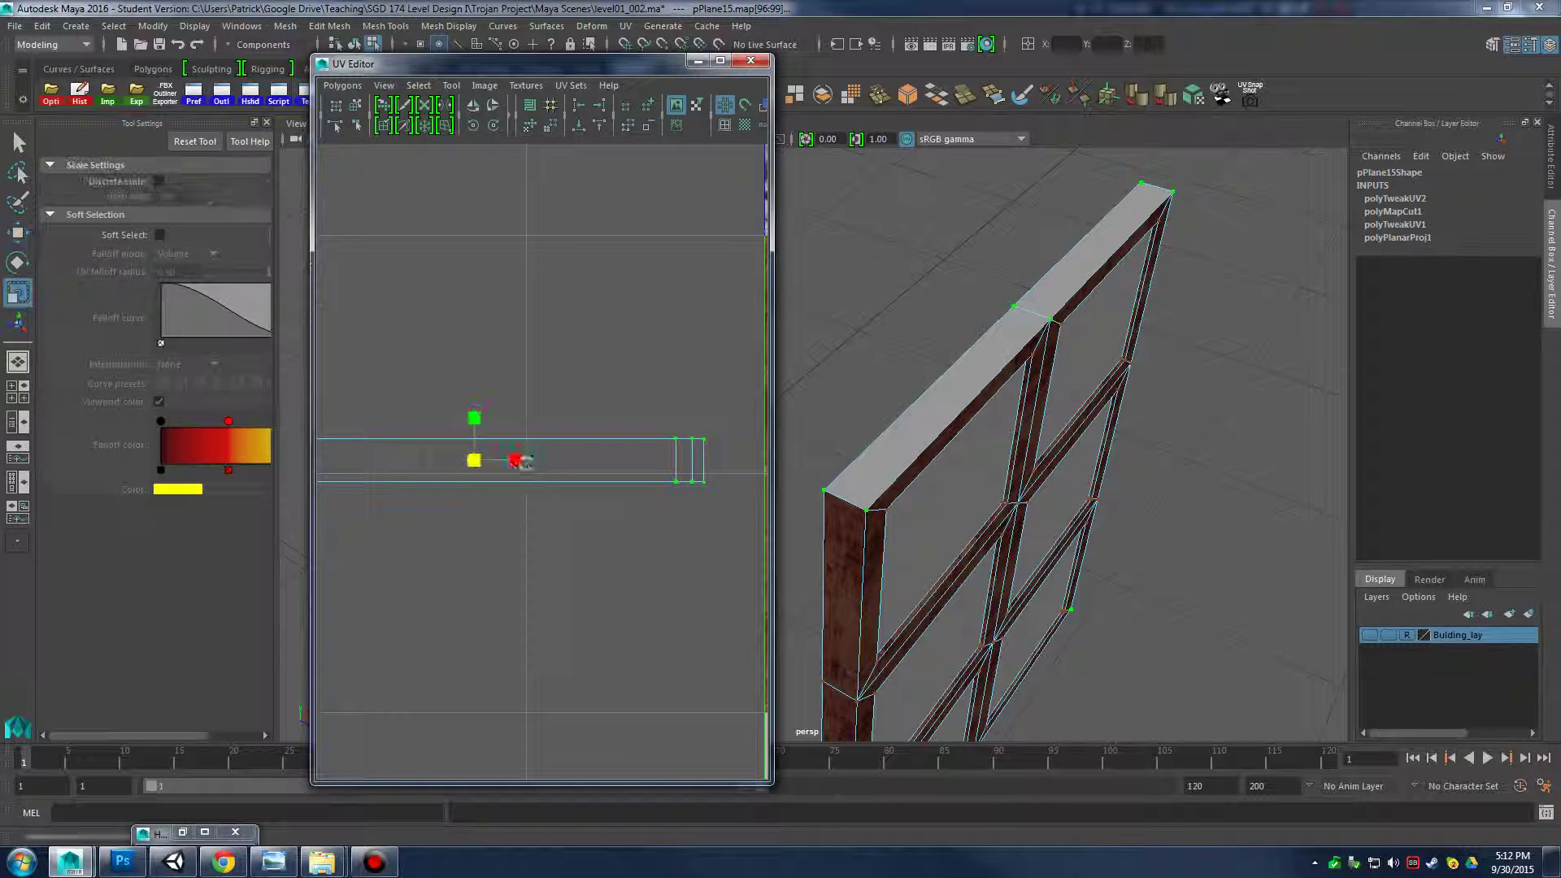
Snap the UVs at the left and right ends of the horizontal strip onto vertical grid lines
scroll(392, 457, down, 1)
alt+middle_drag(393, 457, 453, 488)
key(w)
key(x)
drag(473, 467, 484, 467)
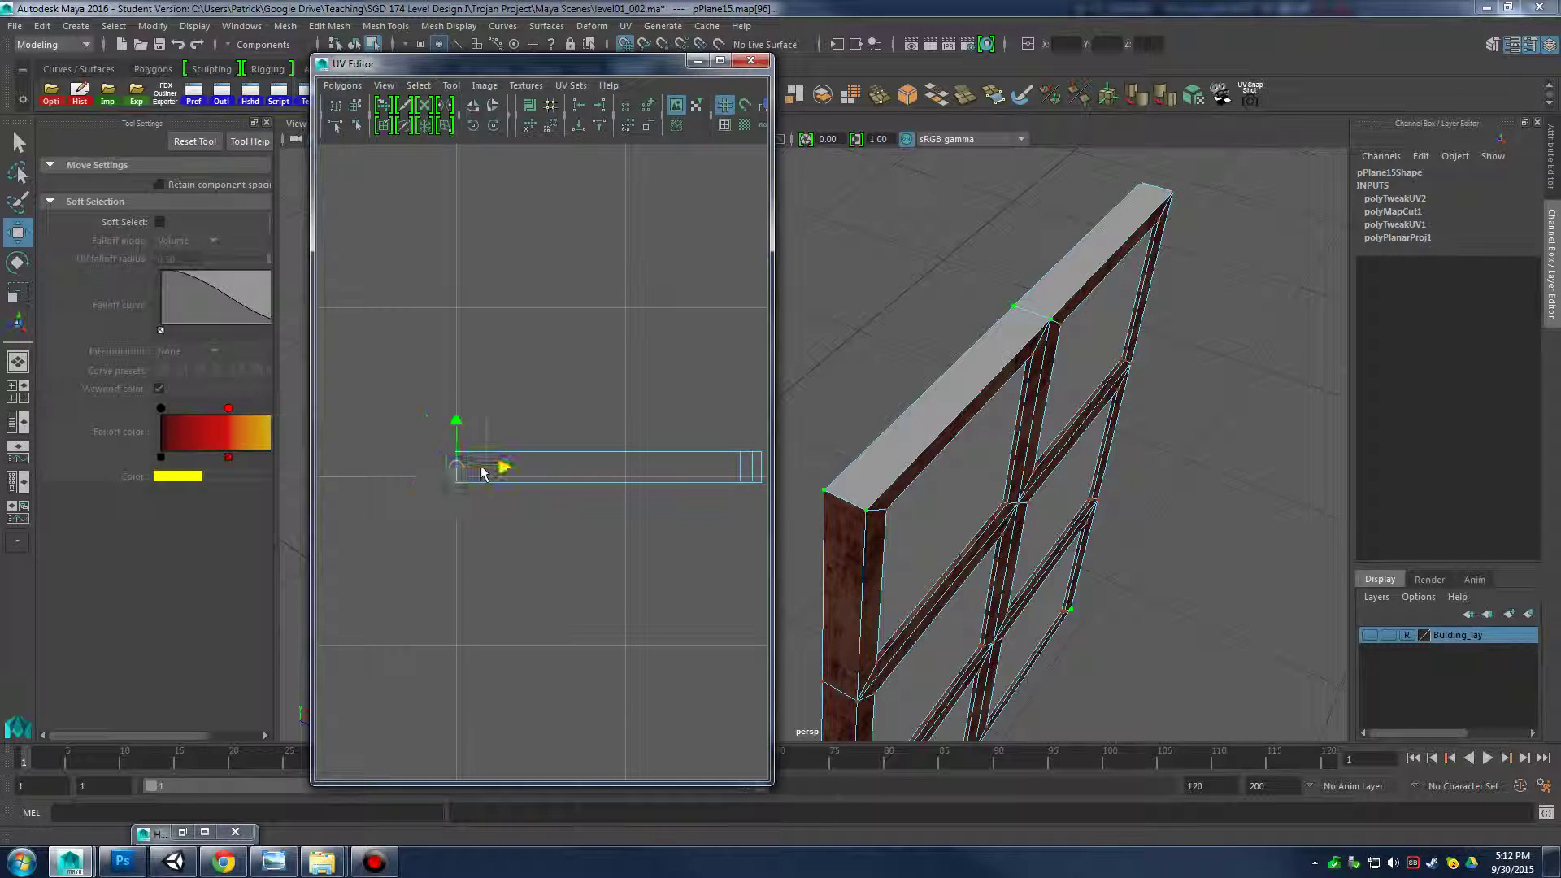
alt+middle_drag(706, 444, 628, 444)
drag(631, 424, 474, 458)
drag(594, 573, 595, 574)
Move the aligned strip back onto the rust texture and stretch it horizontally to nearly the texture's full width
alt+right_drag(594, 574, 510, 490)
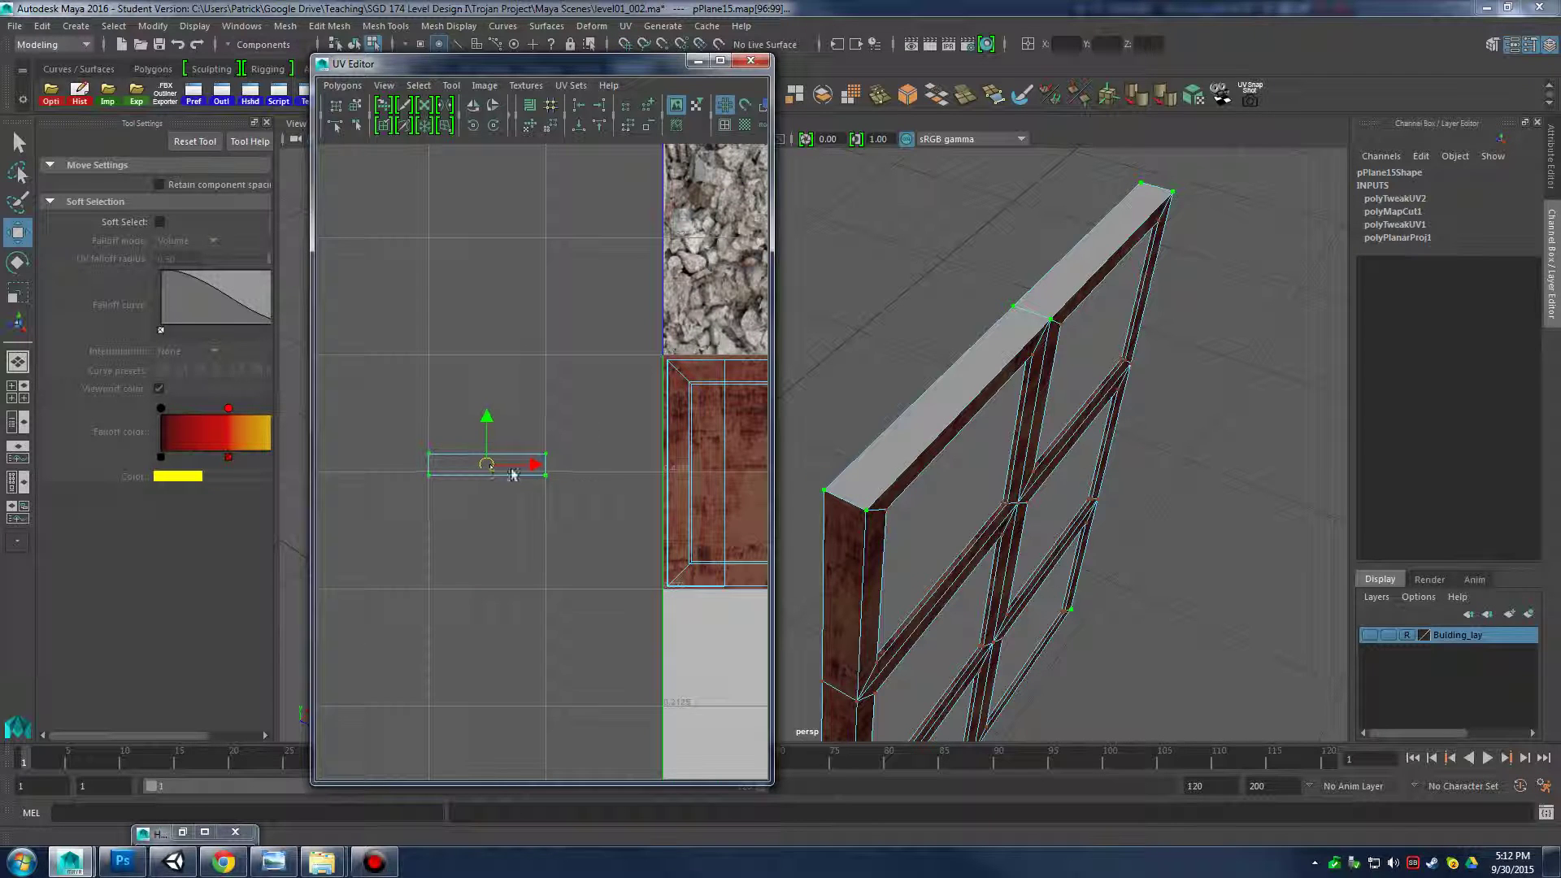
drag(488, 465, 727, 489)
alt+middle_drag(658, 500, 479, 496)
drag(548, 486, 649, 488)
key(r)
key(w)
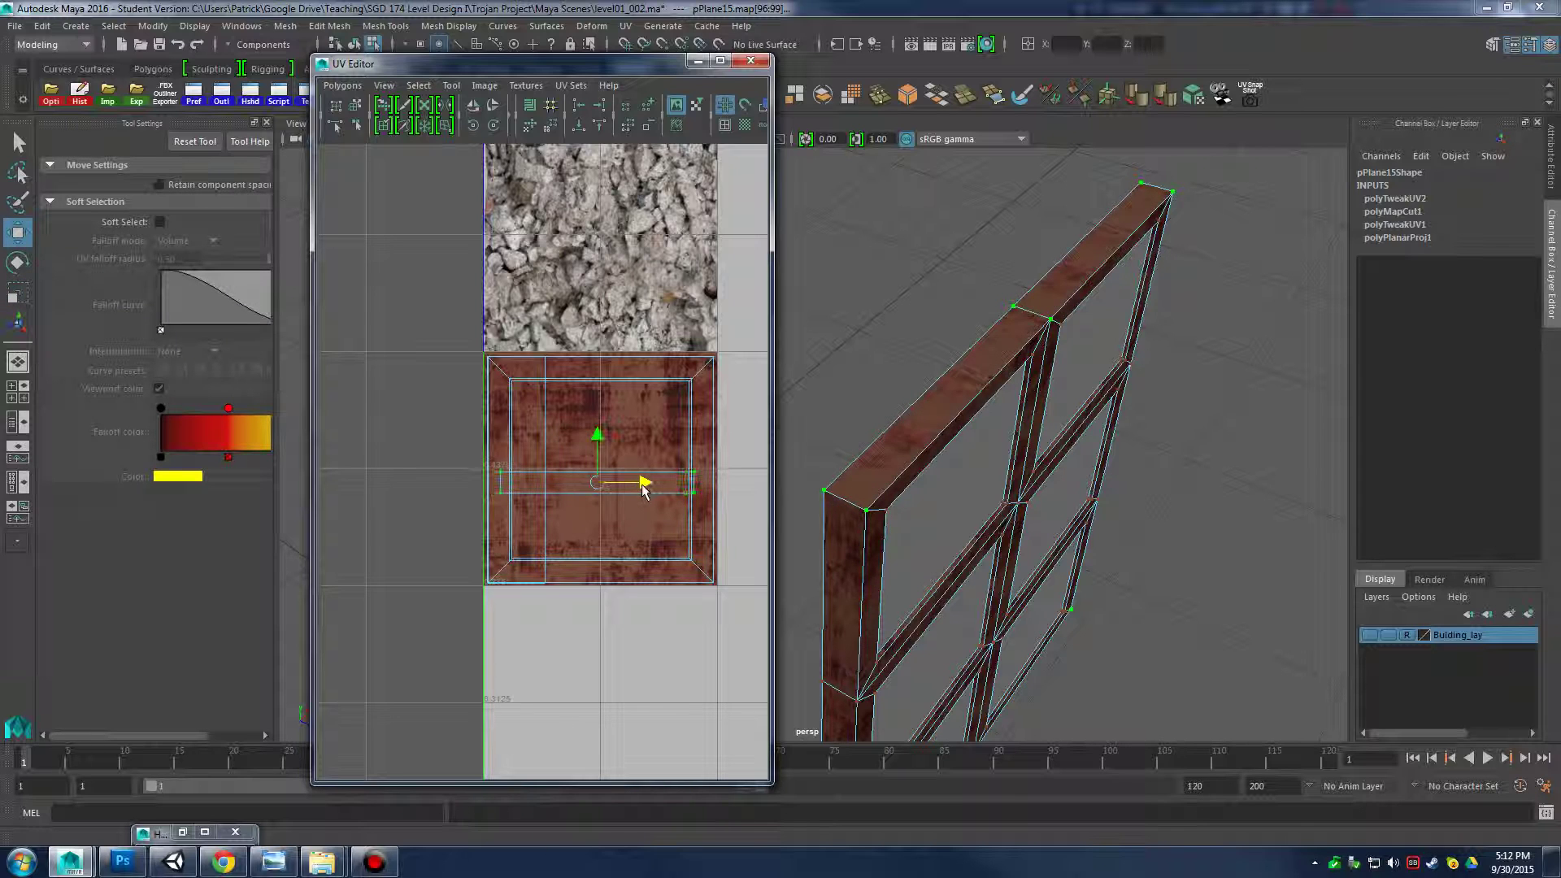
key(r)
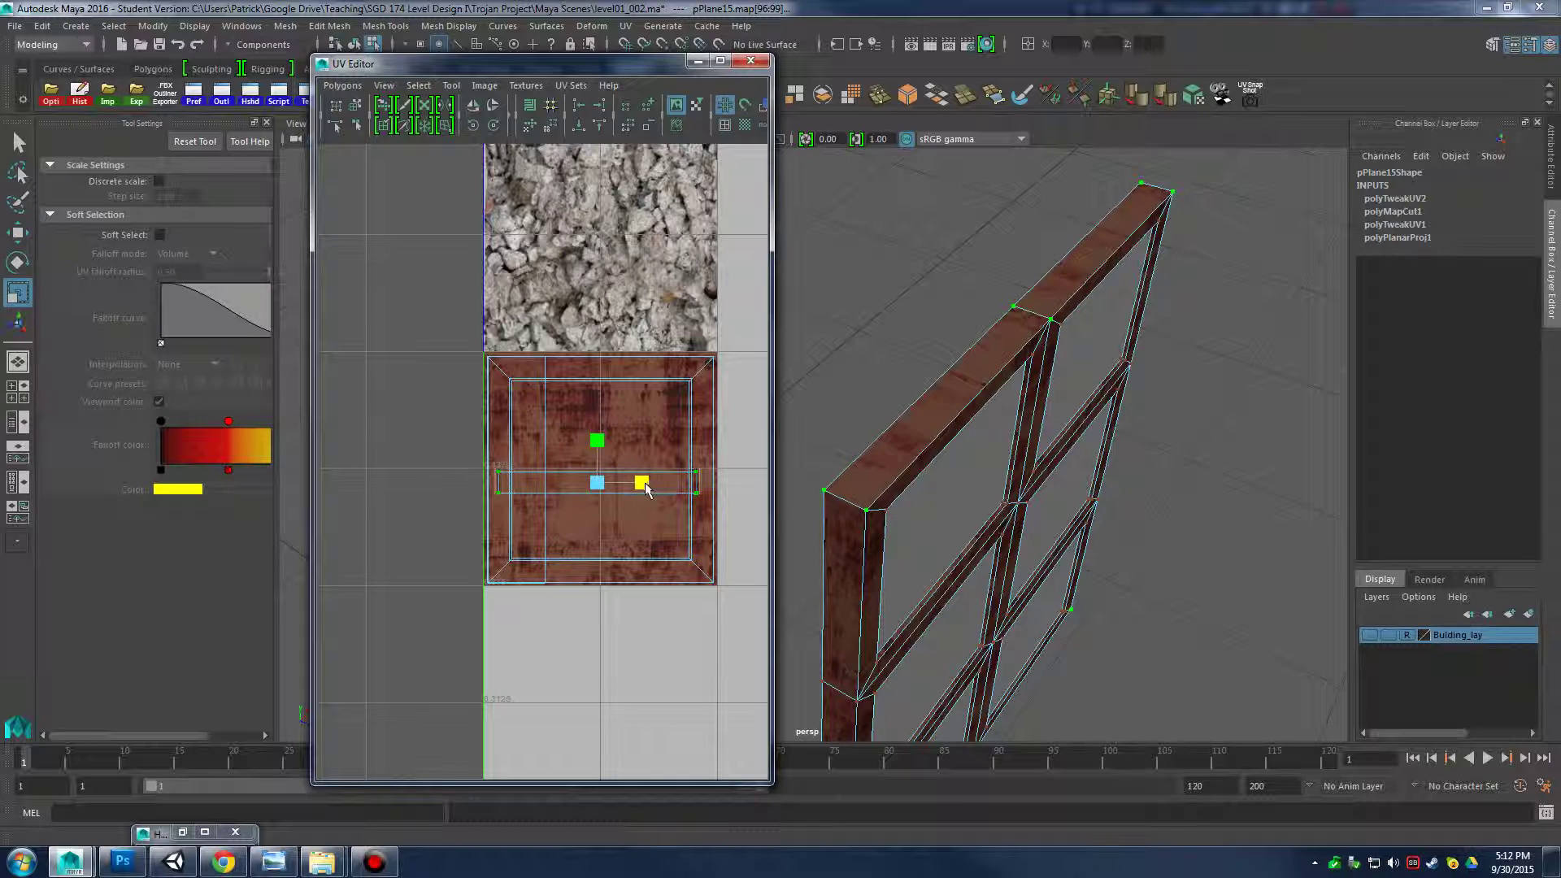
Rotate the stacked strip 90 degrees to stand upright and place it along the rust texture's left edge
alt+drag(968, 456, 1007, 473)
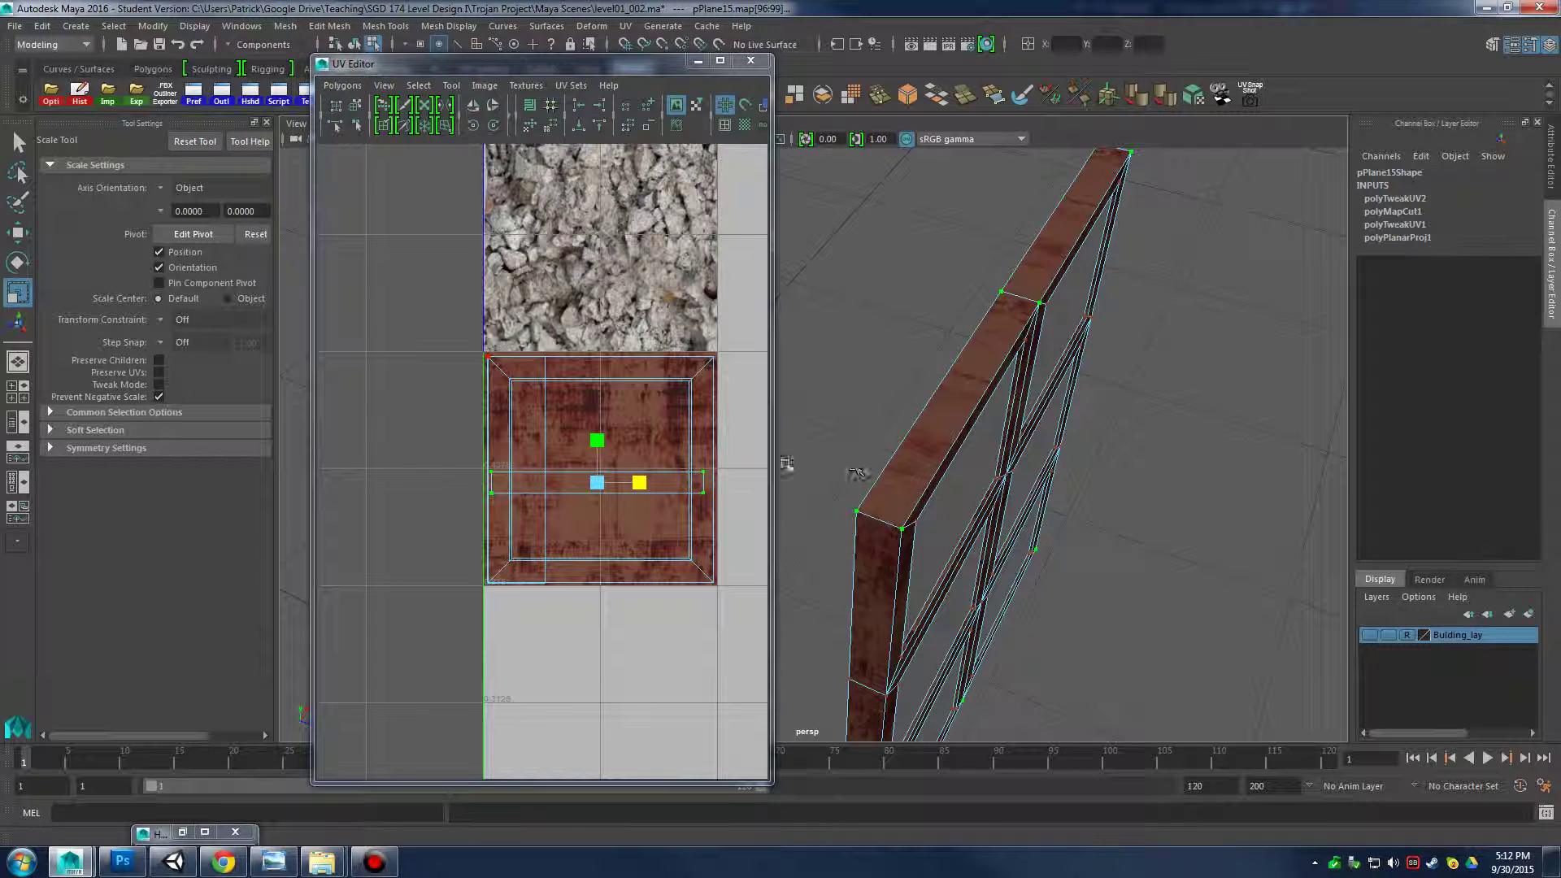
key(e)
key(e)
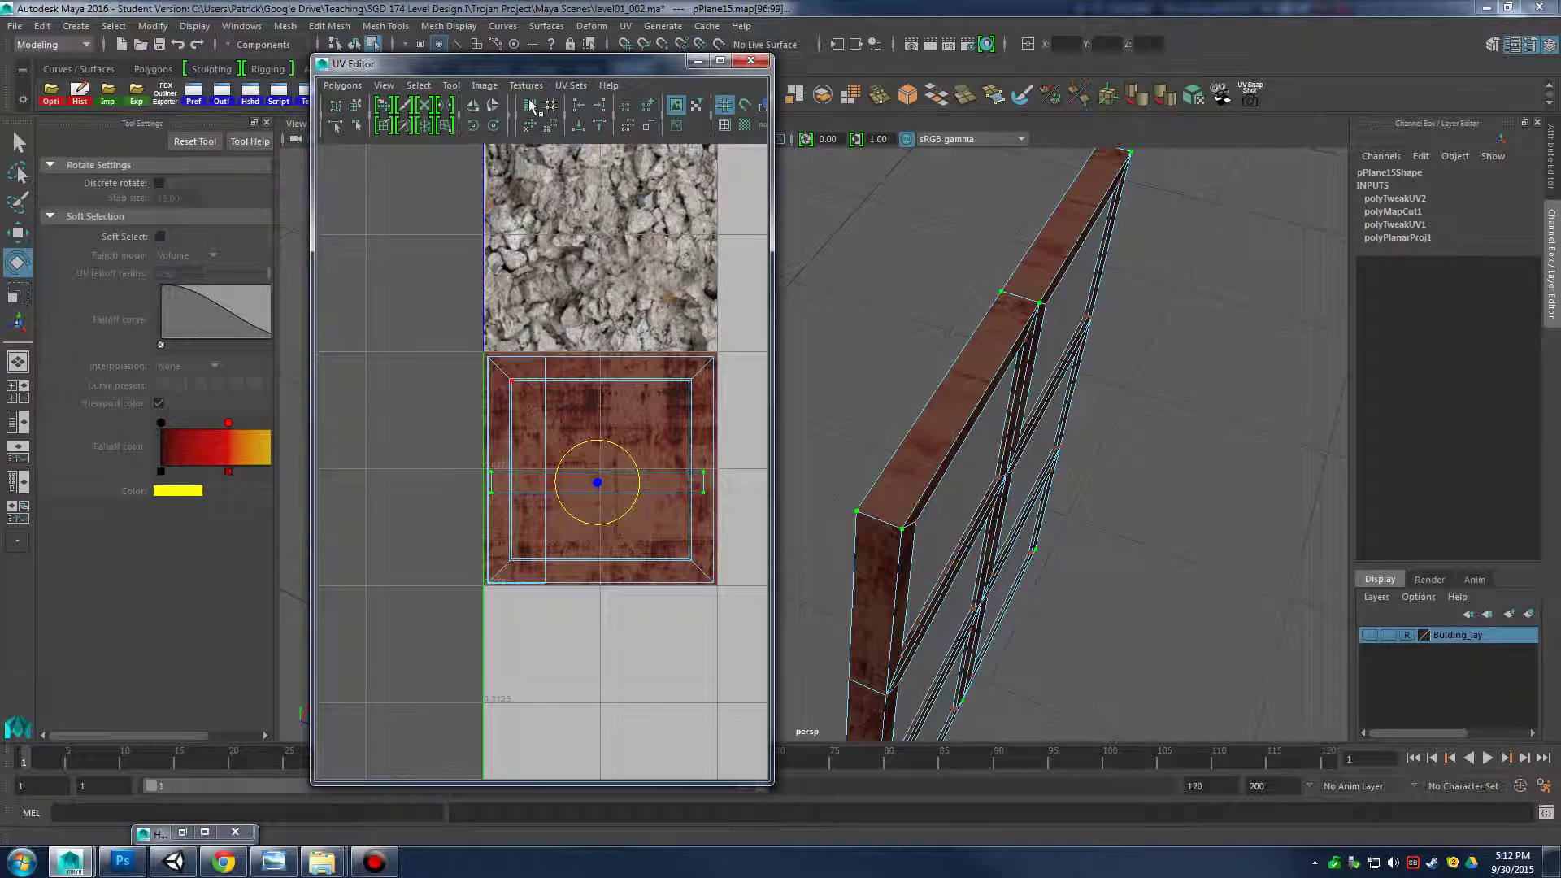
click(474, 127)
key(w)
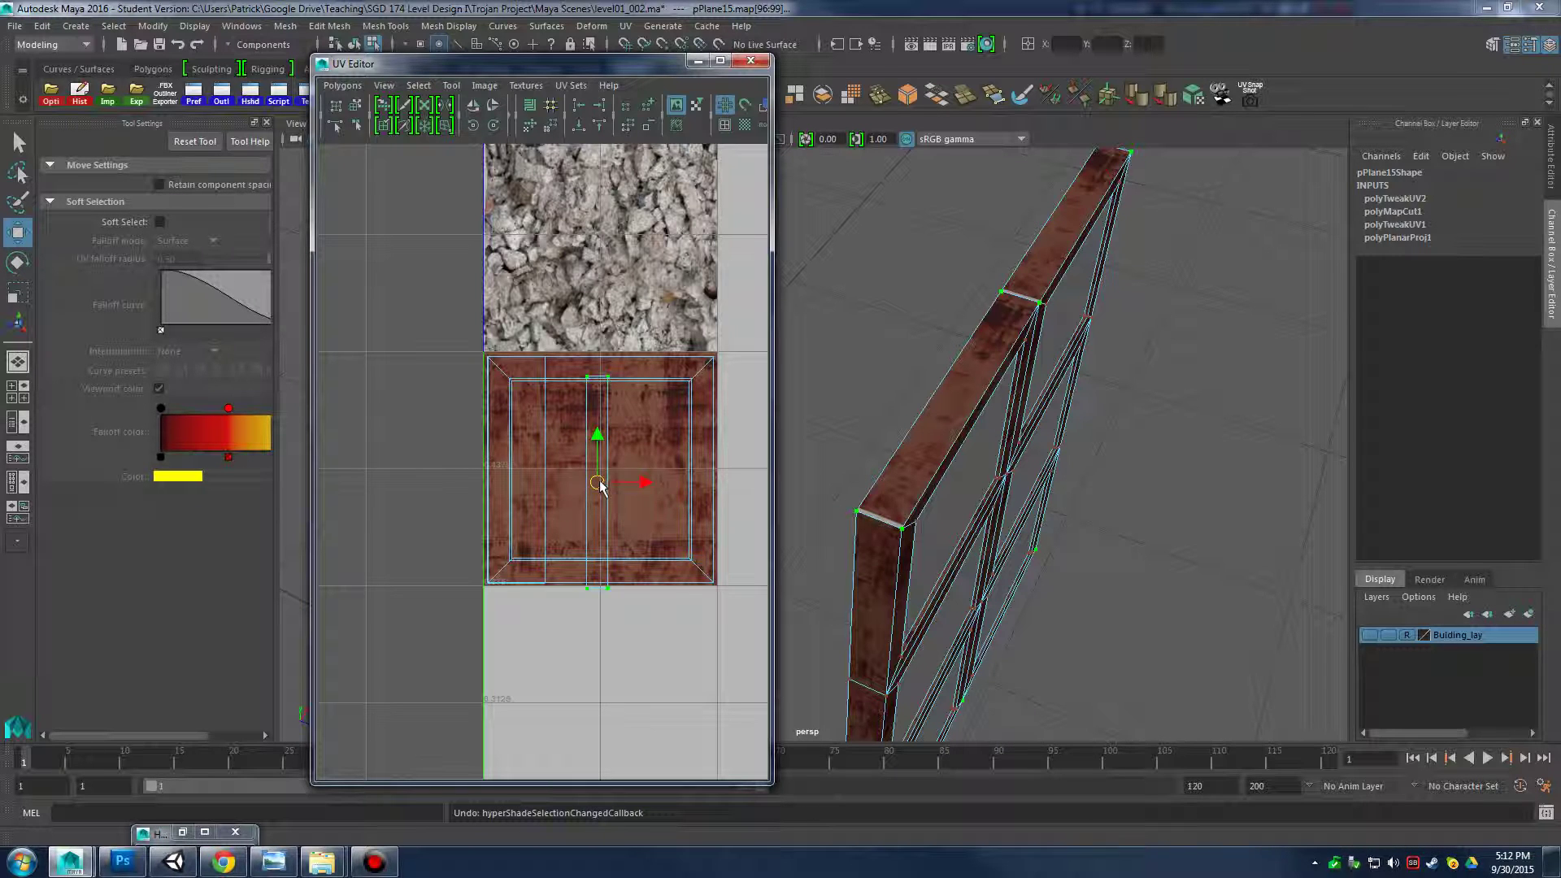
alt+middle_drag(601, 483, 591, 462)
drag(588, 462, 493, 448)
alt+drag(1005, 536, 1044, 401)
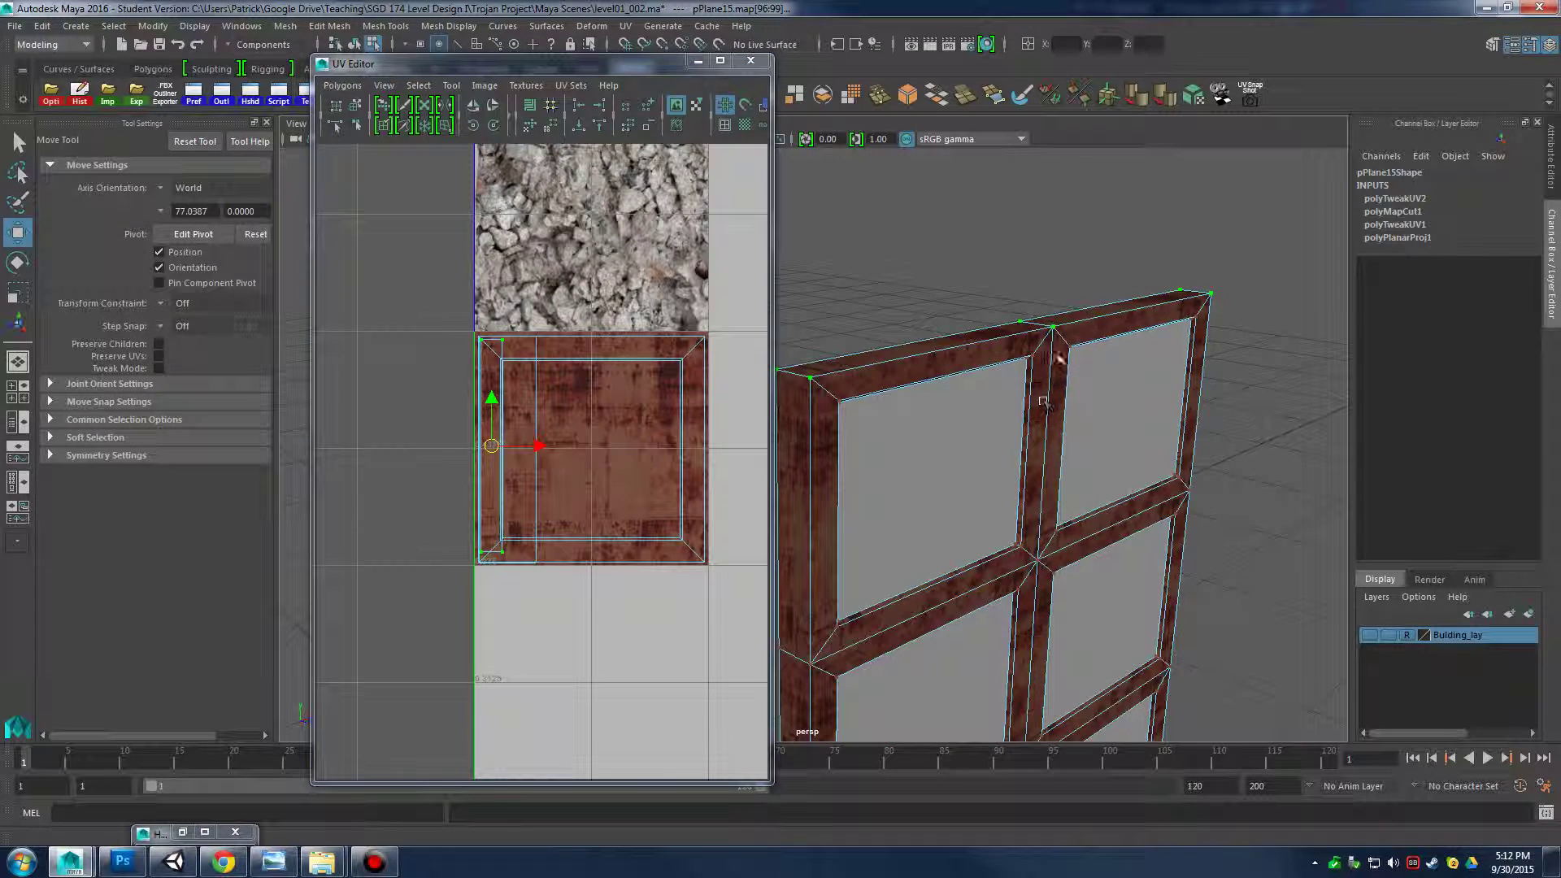
Return to object mode and inspect the rust texture on the whole window frame and its rim from several angles
right_drag(1034, 340, 1123, 279)
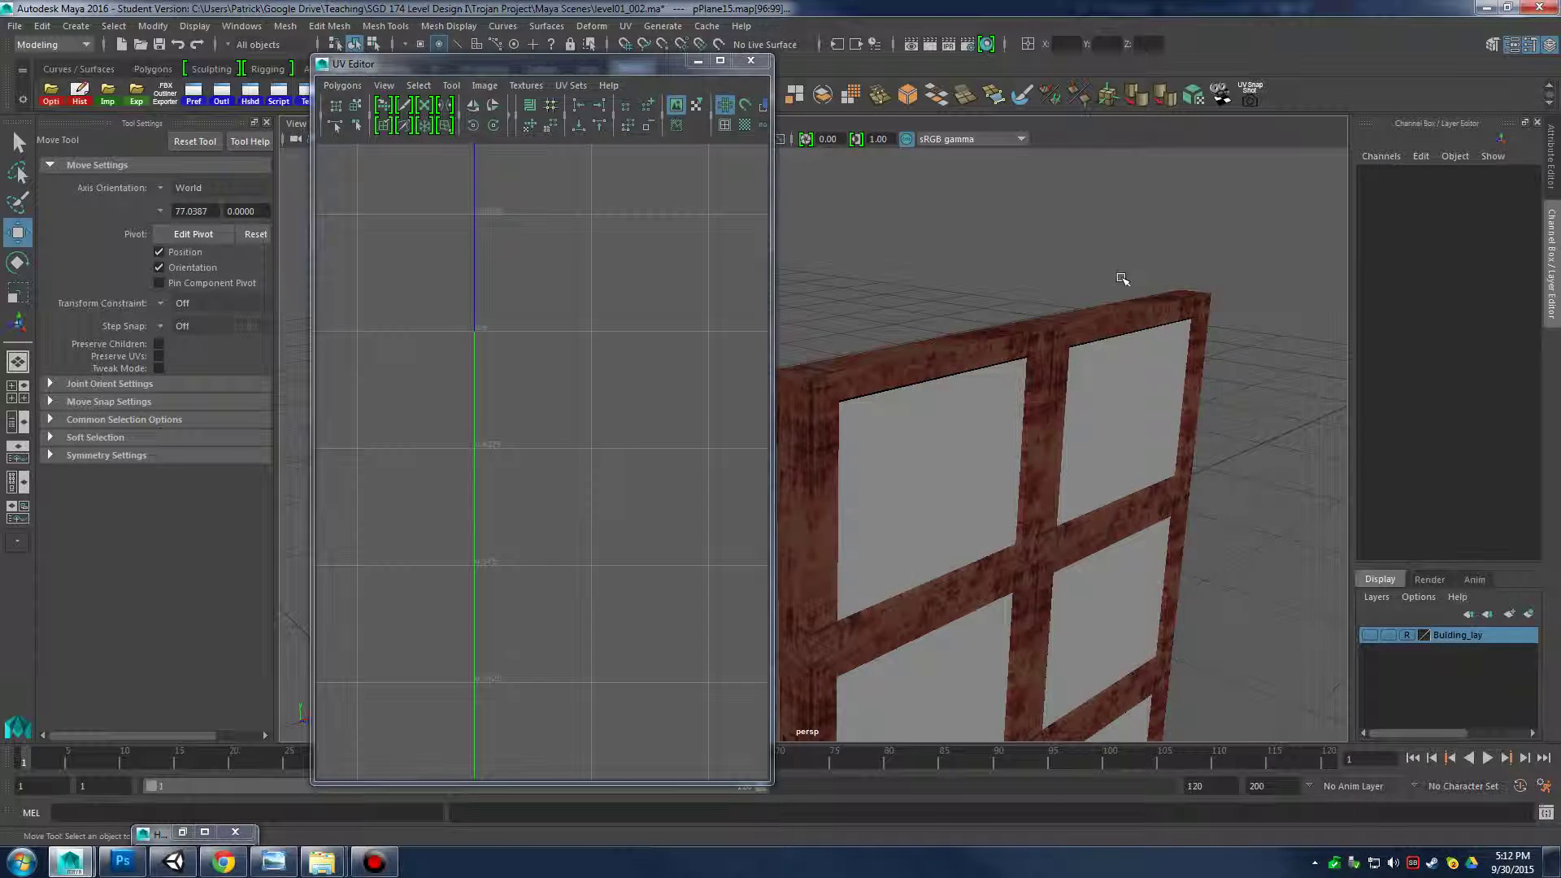
alt+drag(1122, 278, 967, 305)
click(972, 348)
alt+drag(976, 390, 1094, 472)
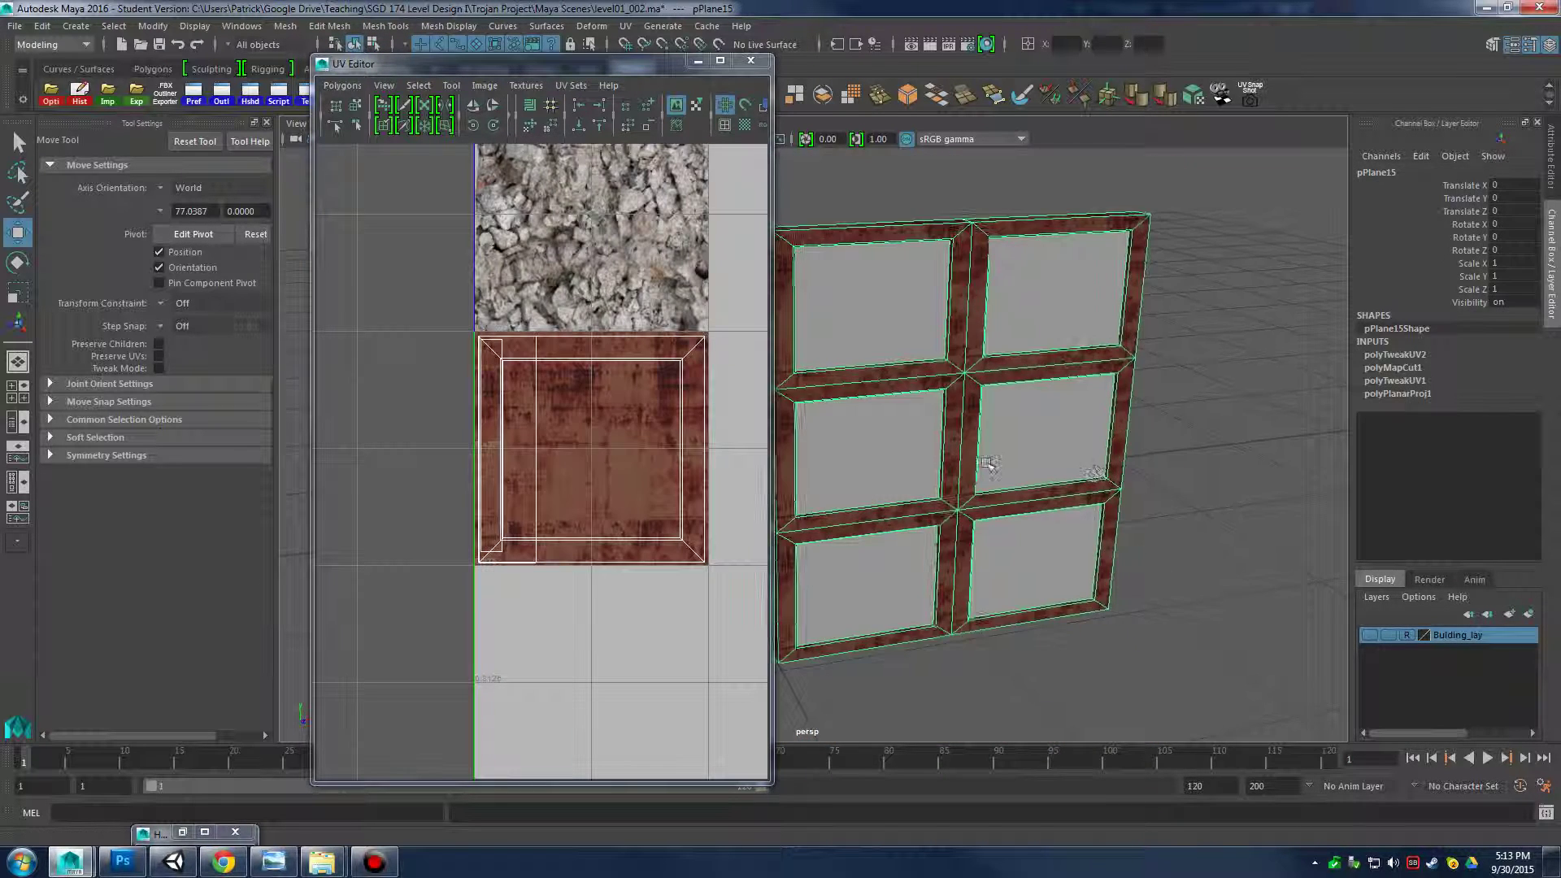
alt+right_drag(707, 642, 220, 455)
alt+middle_drag(404, 564, 495, 423)
alt+drag(1030, 436, 987, 405)
click(1174, 376)
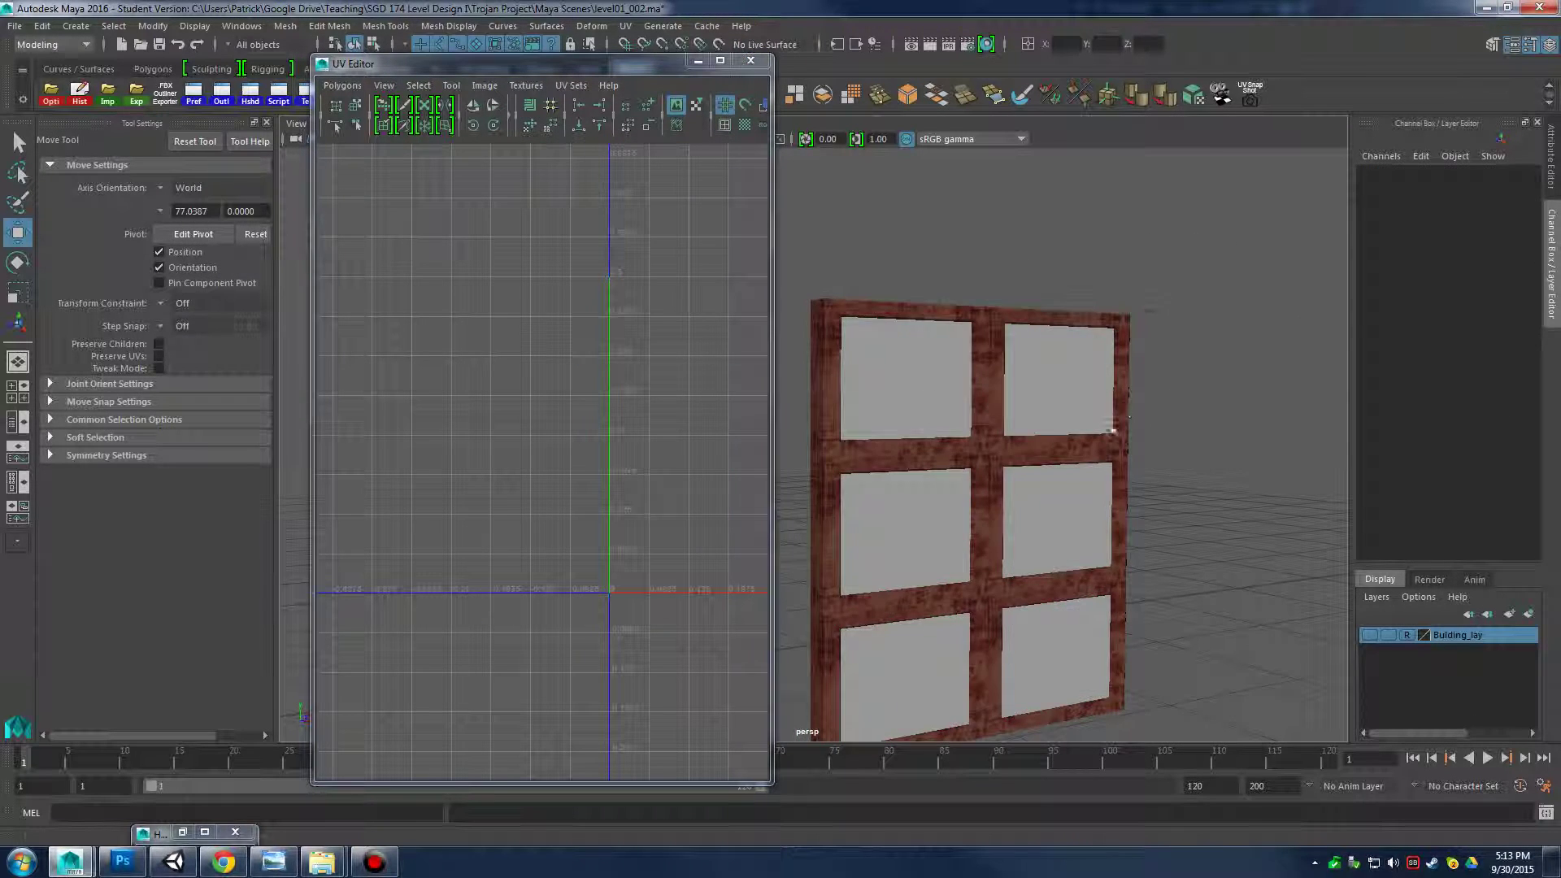
alt+drag(1113, 430, 1099, 470)
alt+drag(1170, 476, 957, 472)
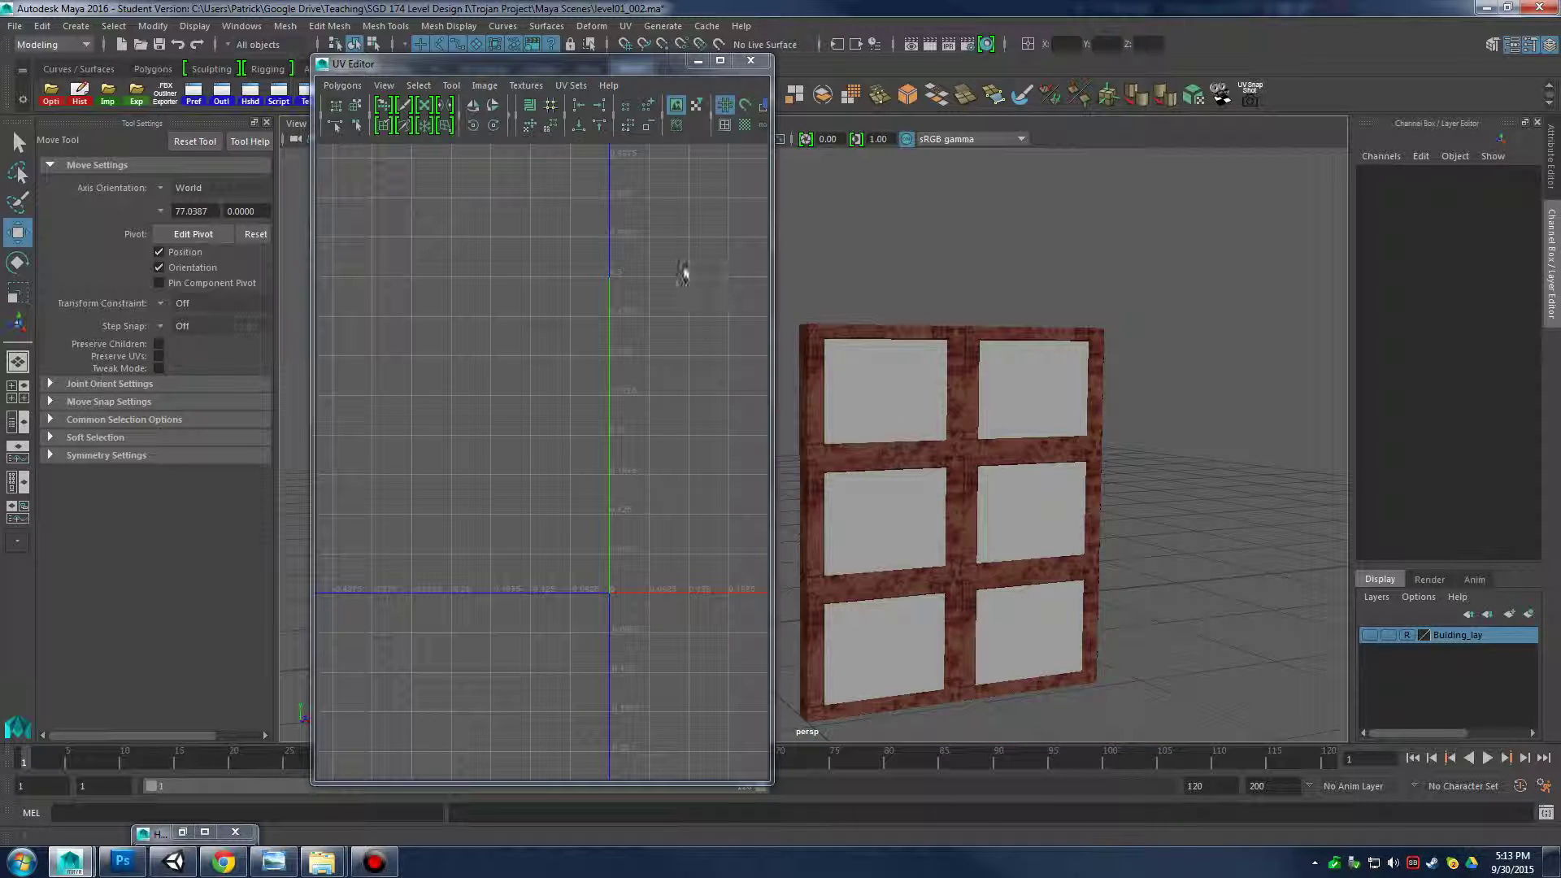
Minimize the UV Editor and save the scene under the new name level01_003.ma, accepting the student version notice
click(698, 62)
click(14, 26)
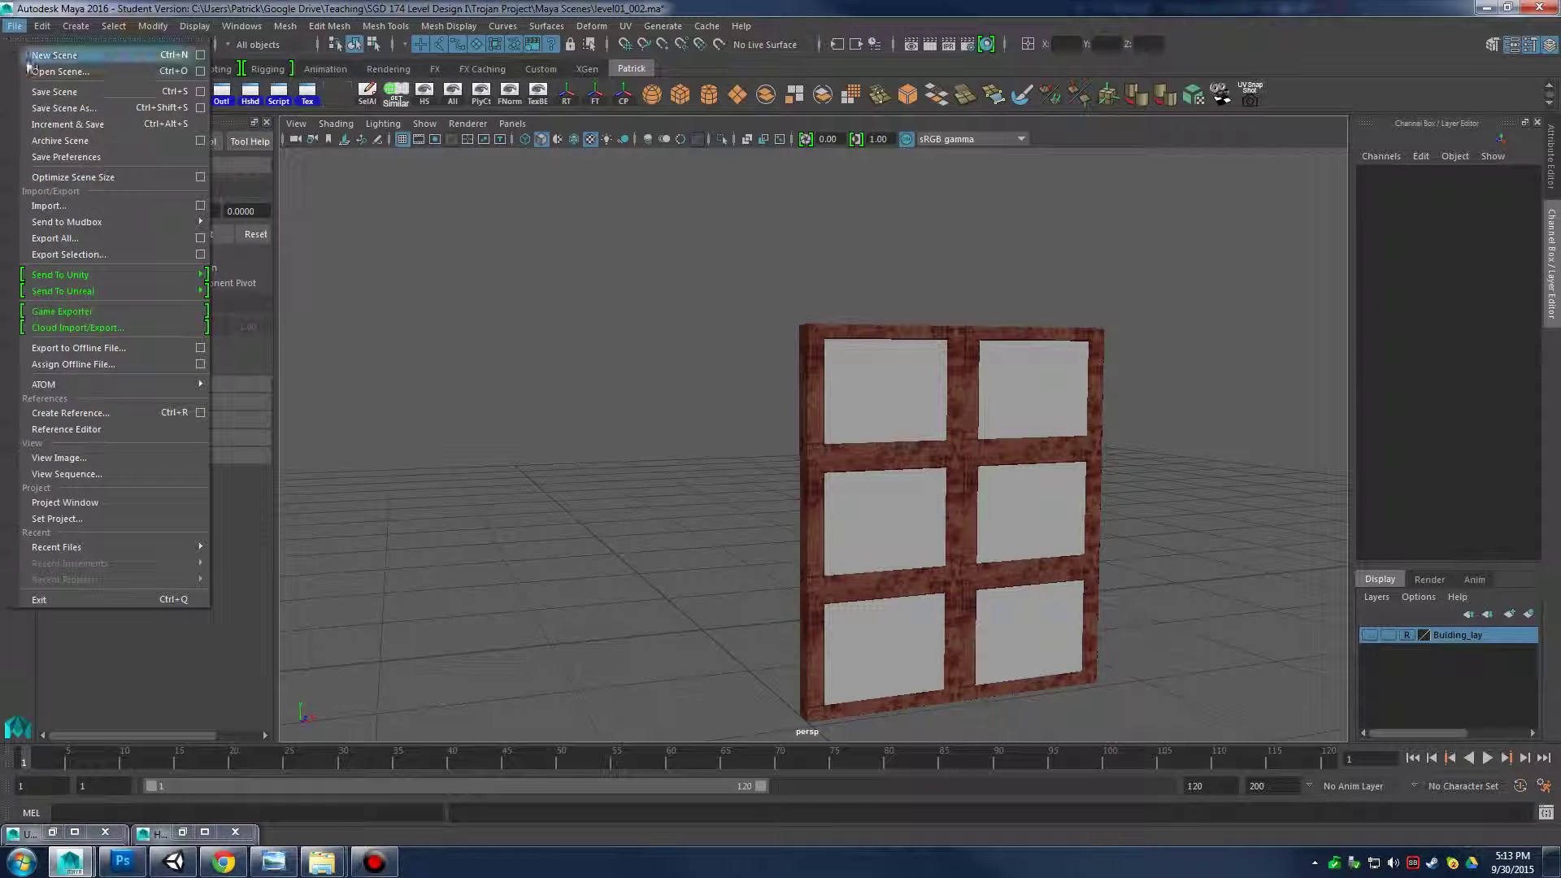
click(104, 101)
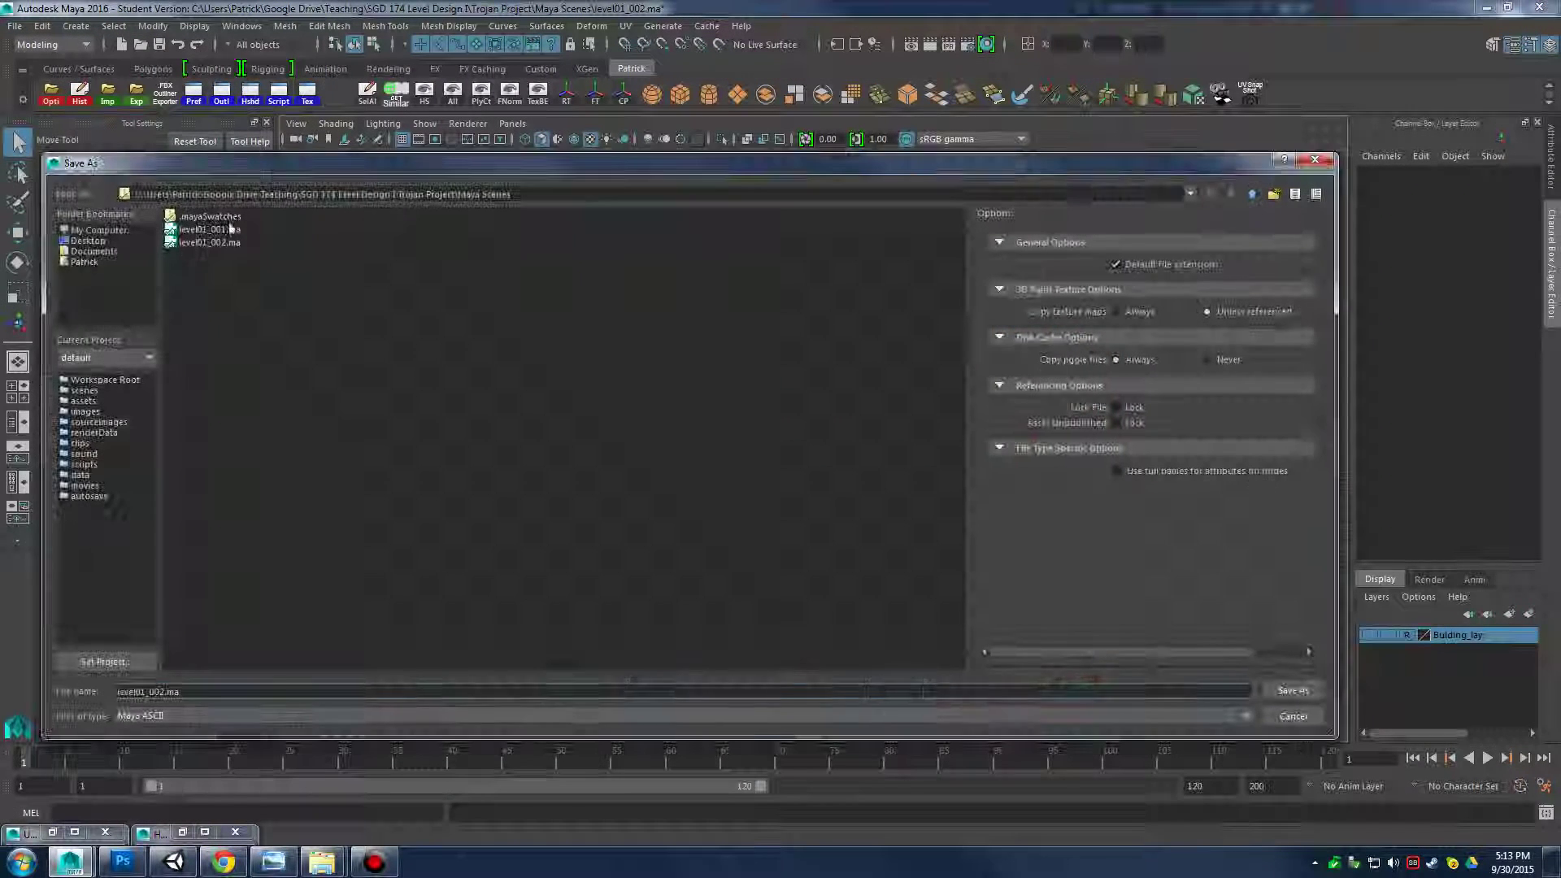
click(160, 691)
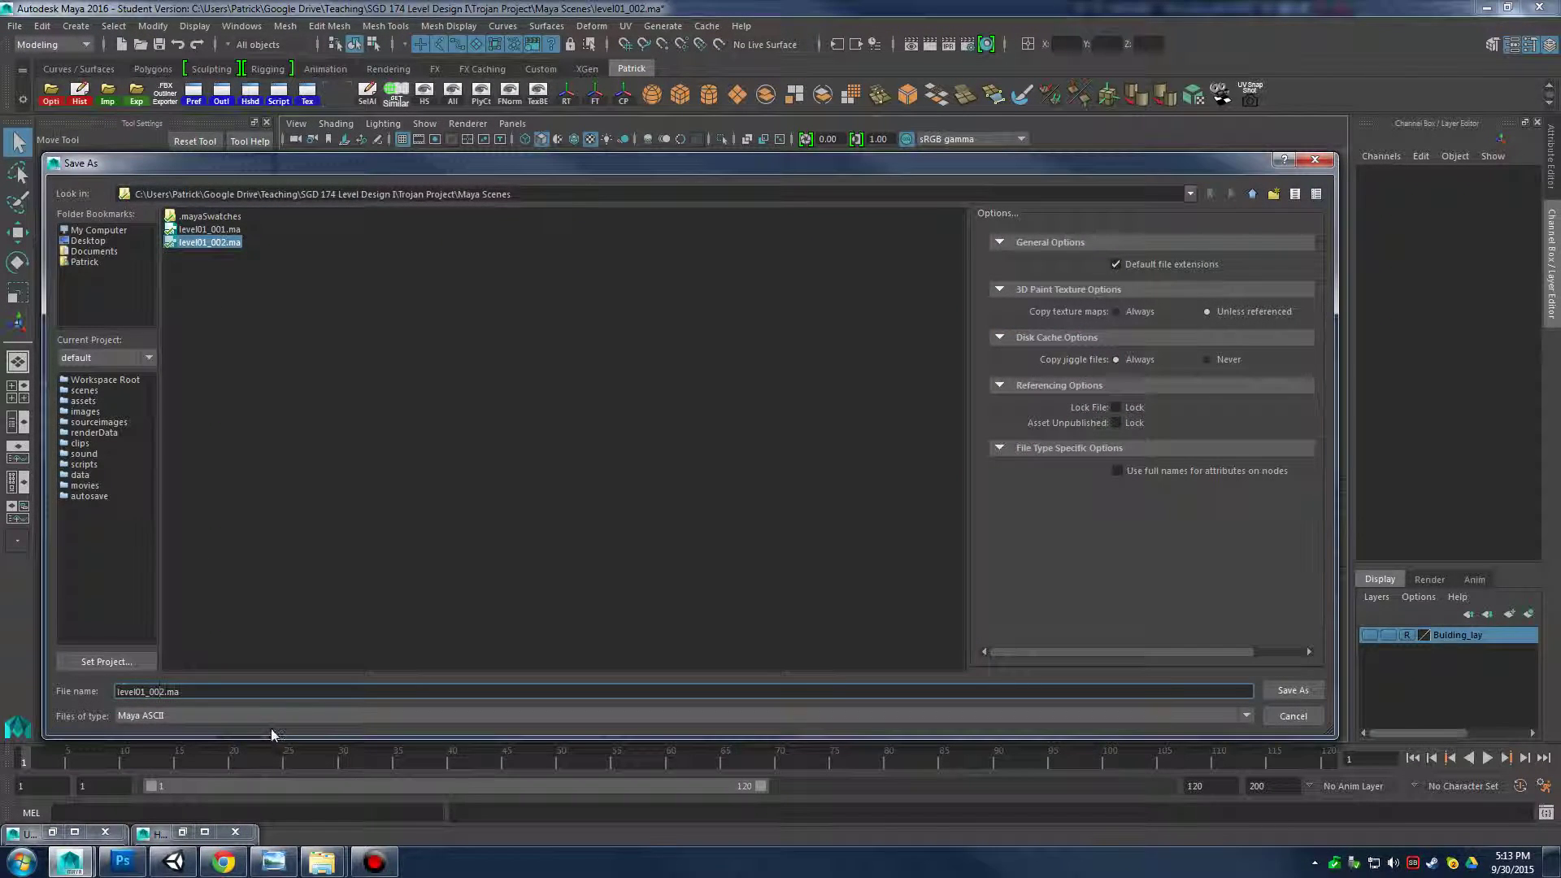
key(BackSpace)
key(BackSpace)
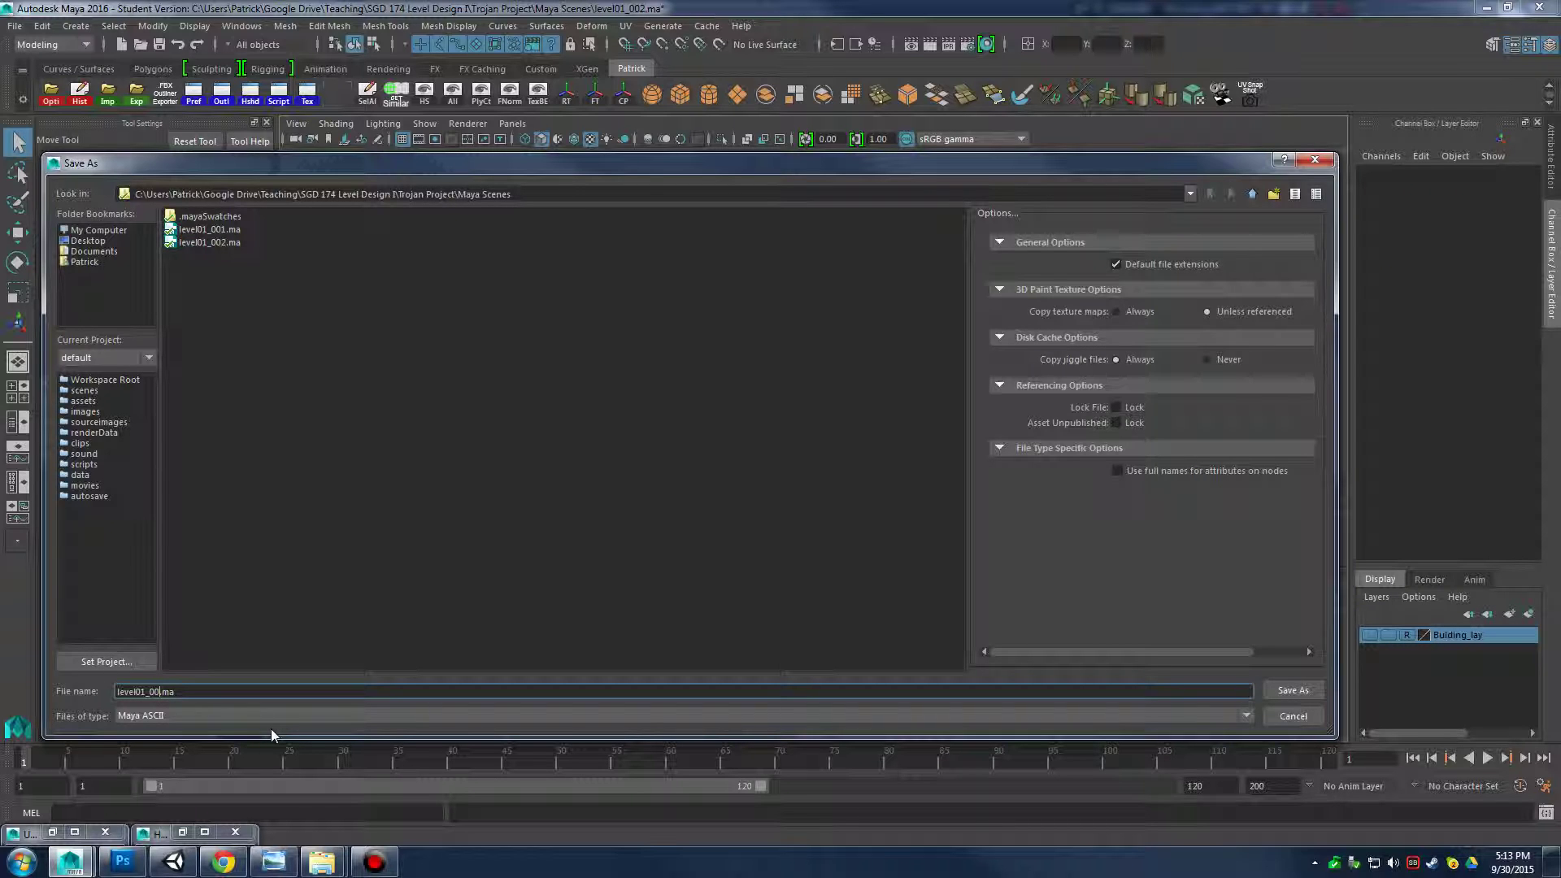
text(.)
text(3)
click(1302, 691)
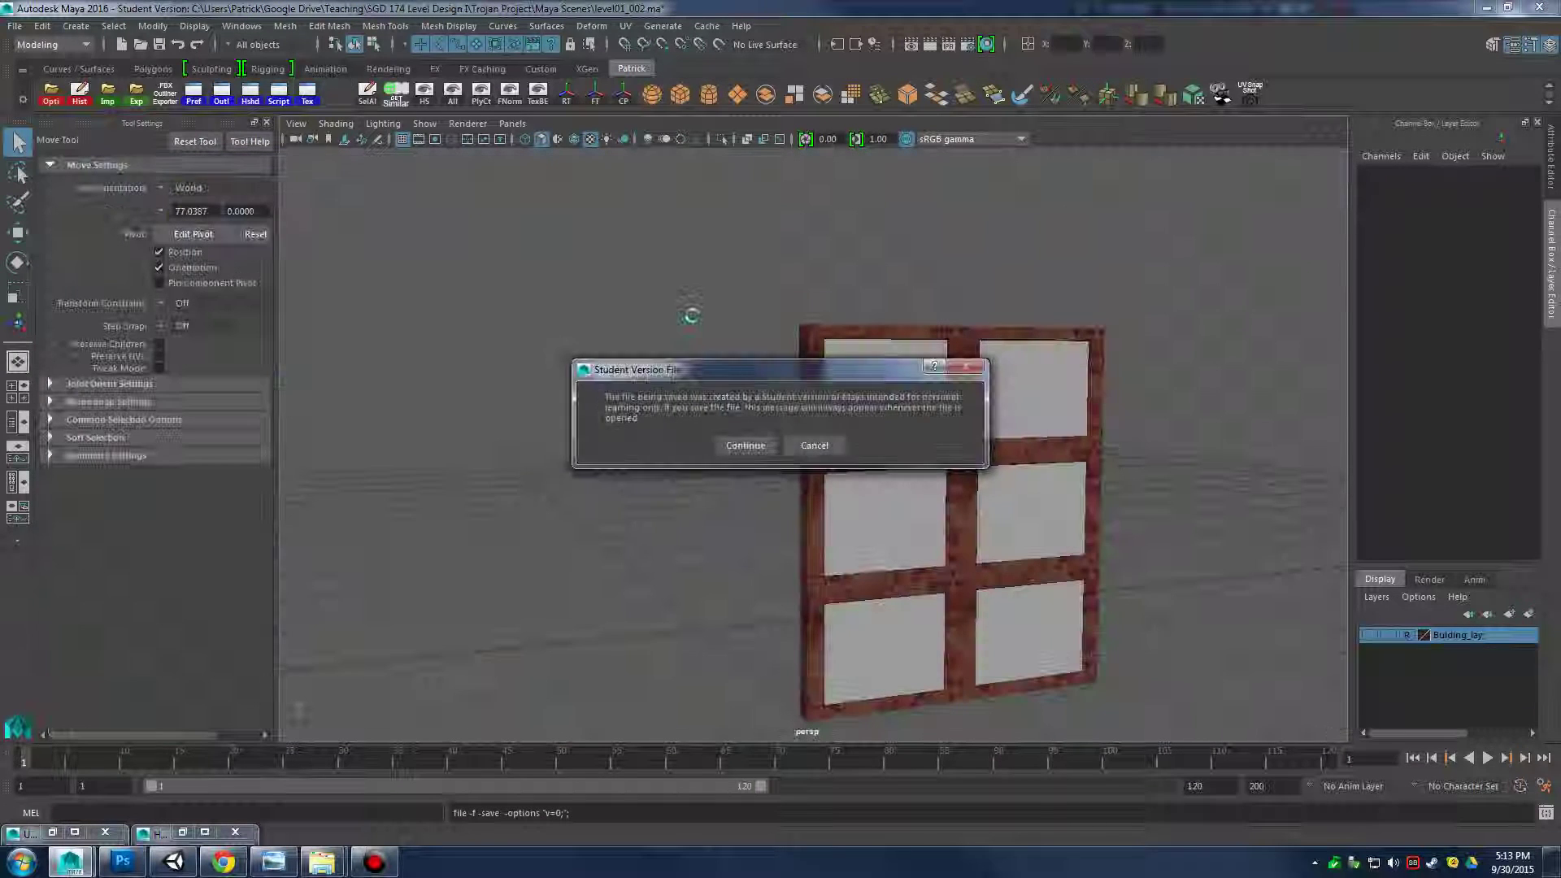
click(742, 444)
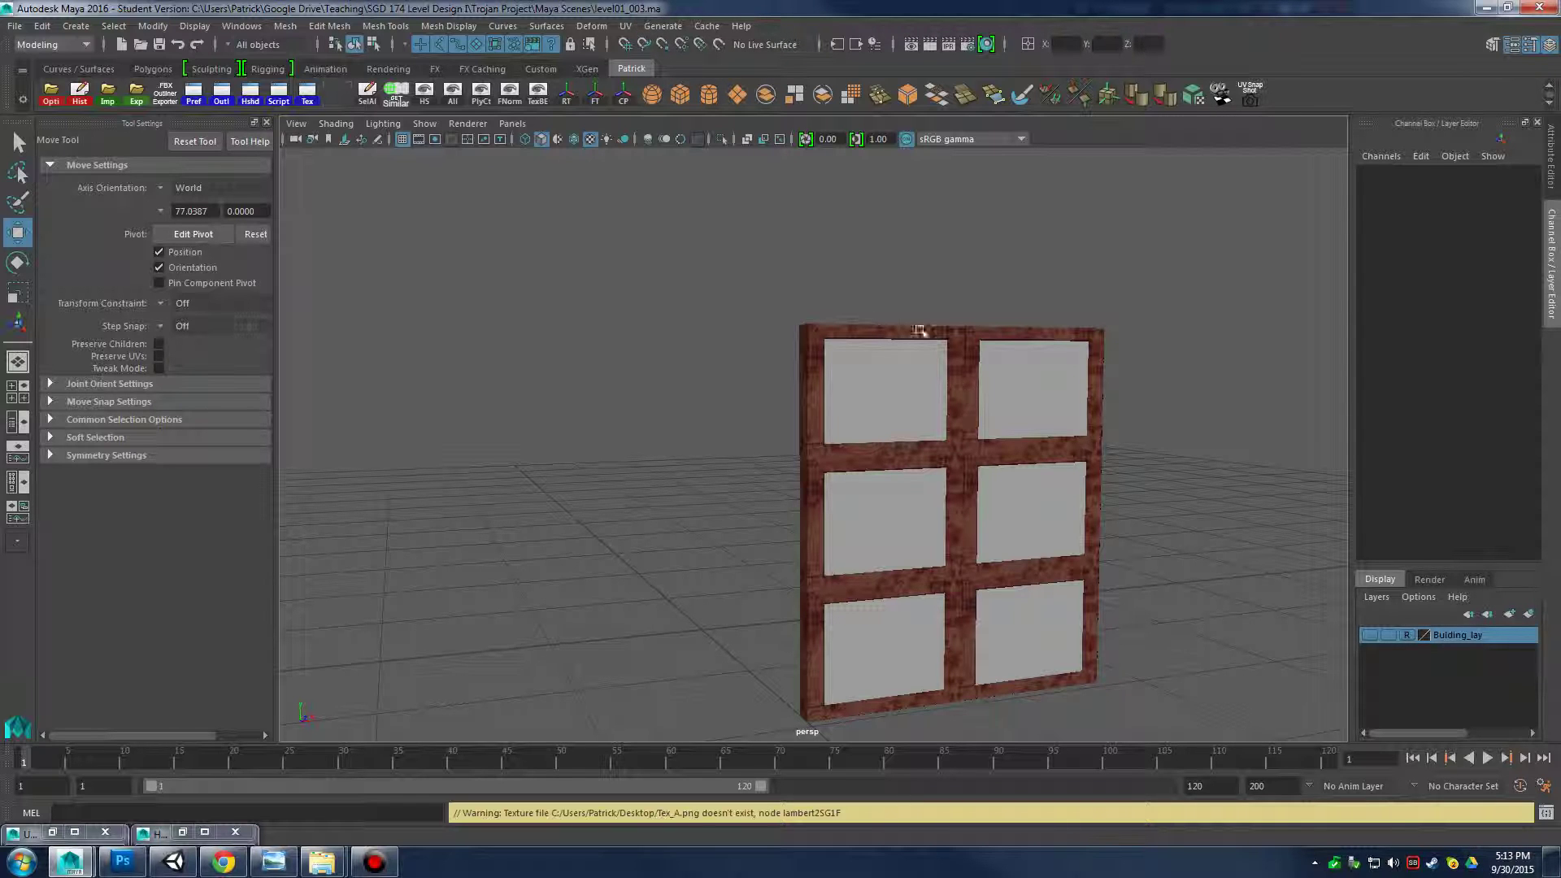
Select the window frame and move its pivot to the lower outer corner of the rim
click(965, 414)
alt+drag(965, 415, 854, 390)
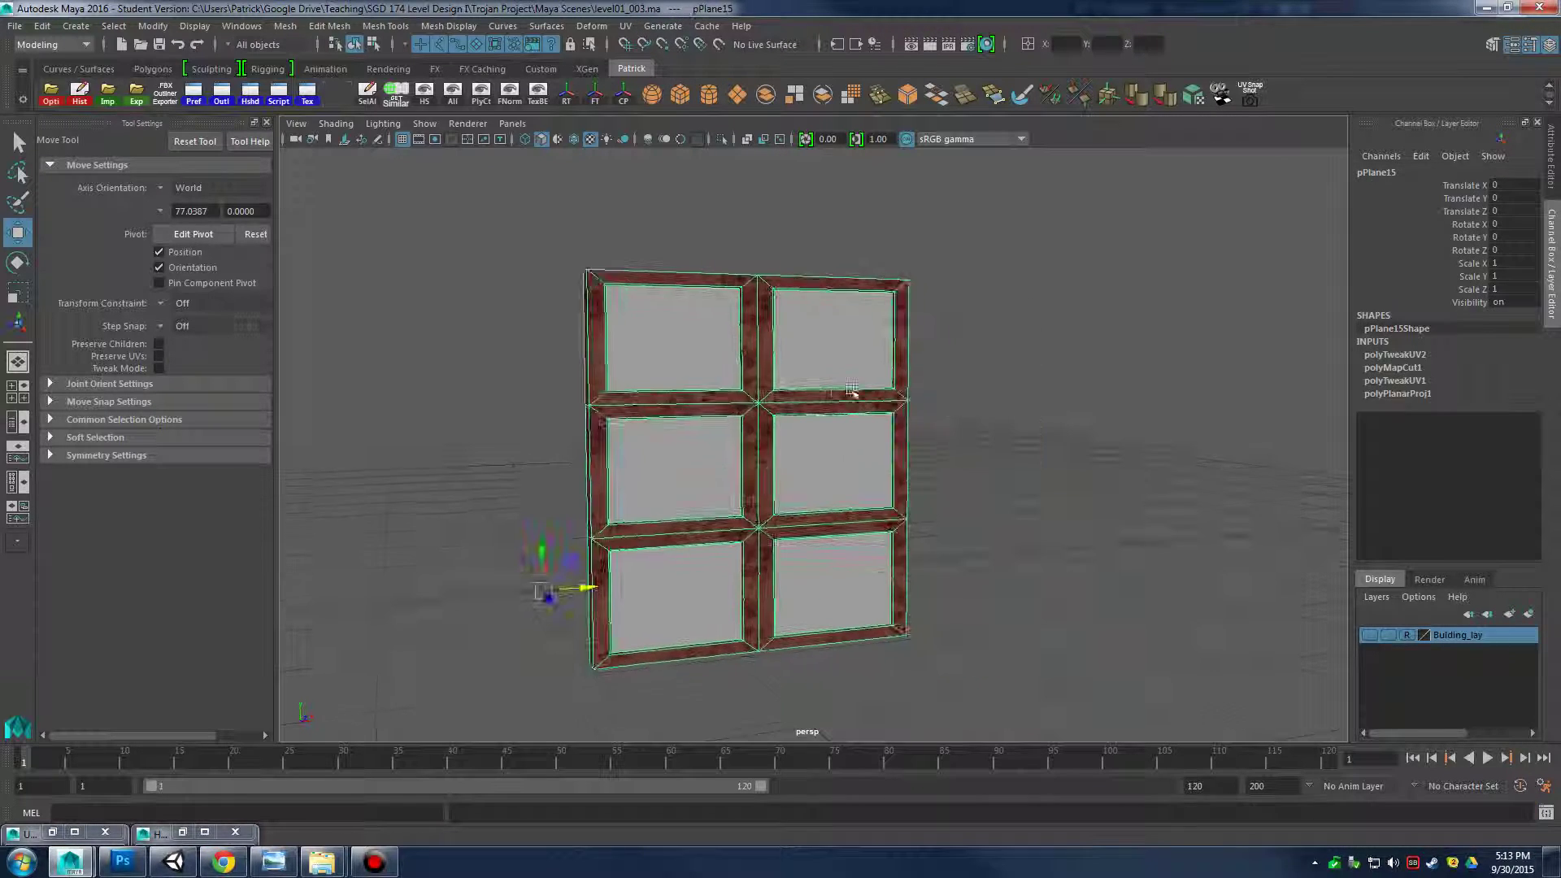
alt+right_drag(854, 390, 1122, 447)
alt+drag(947, 423, 1130, 463)
alt+right_drag(1057, 459, 842, 448)
alt+drag(842, 448, 894, 329)
alt+right_drag(959, 407, 1108, 447)
alt+drag(885, 412, 1001, 459)
alt+right_drag(1000, 459, 979, 418)
alt+drag(979, 418, 863, 446)
key(d)
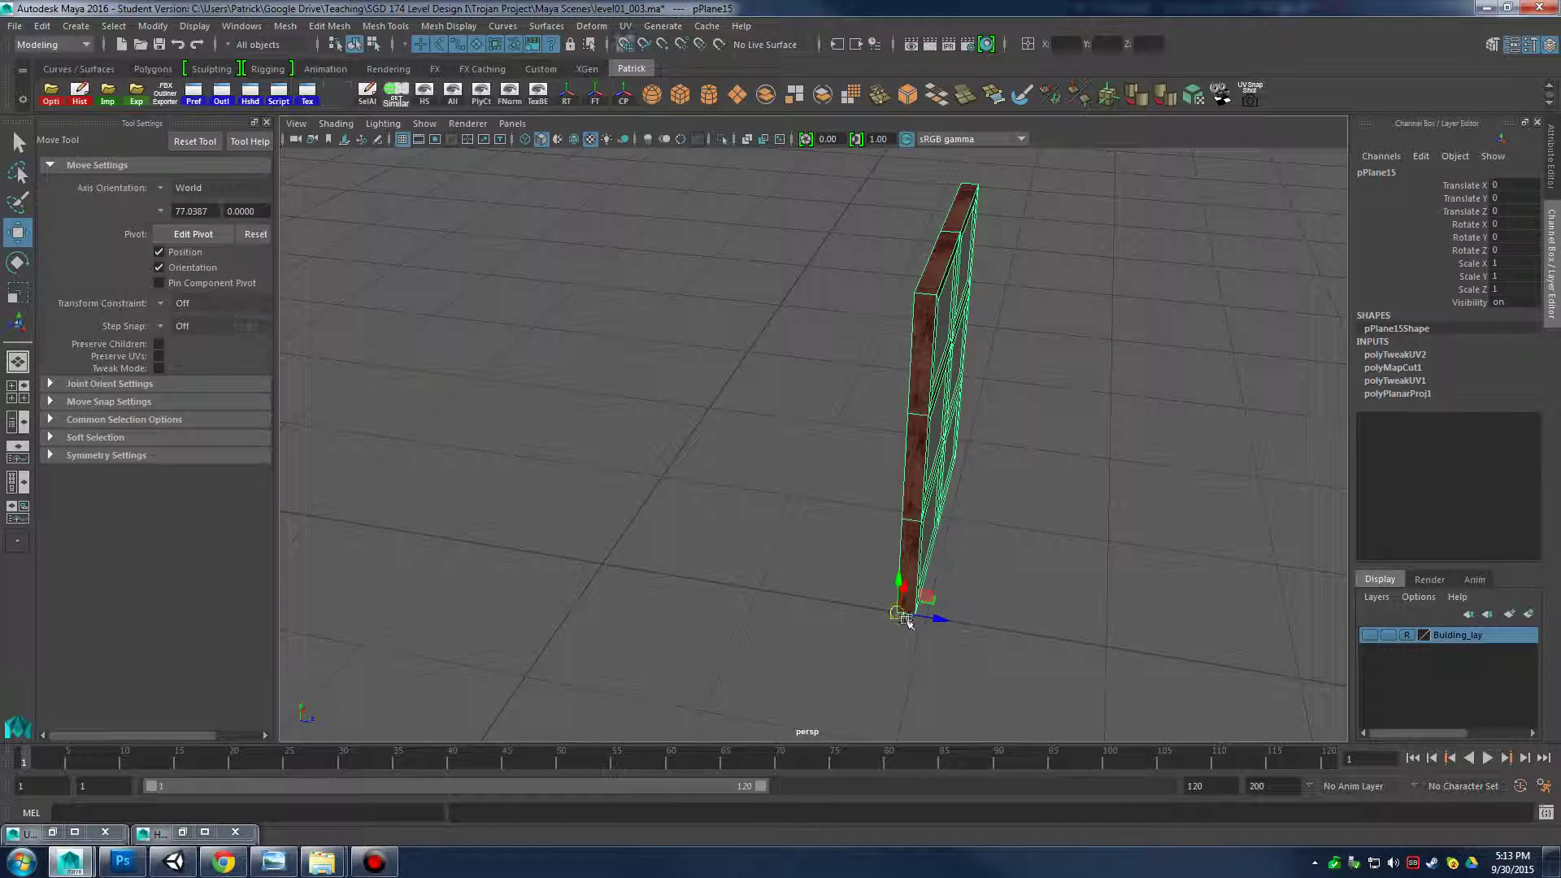
Show the Building_lay layer and move the window frame against the building's front wall, at about X 2.70 and Z -1.83
drag(909, 621, 640, 575)
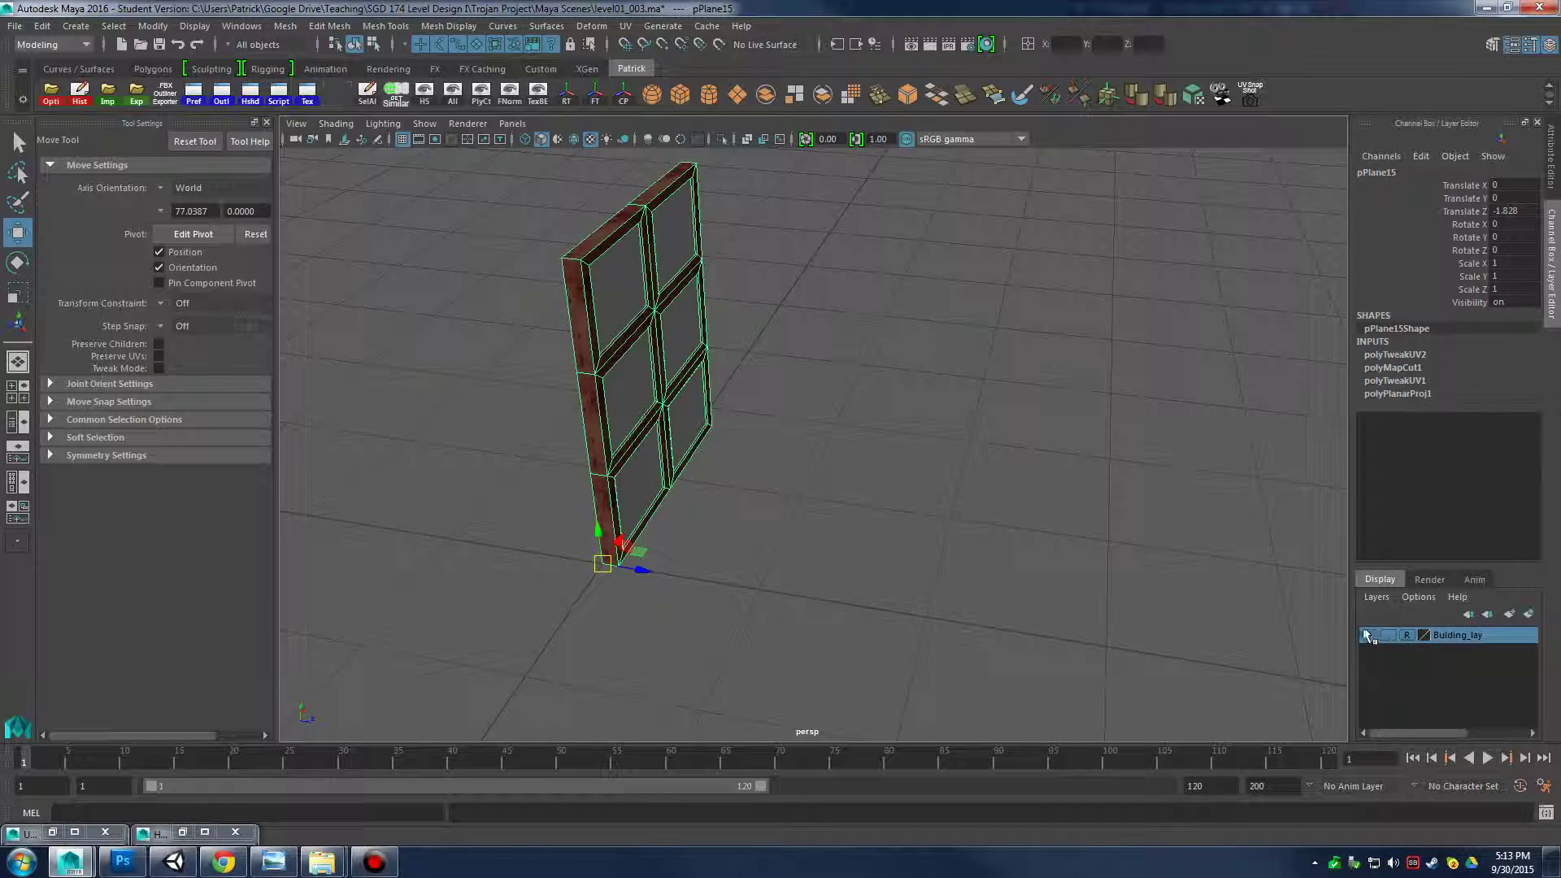
click(1369, 636)
alt+drag(1081, 525, 864, 443)
alt+middle_drag(865, 443, 735, 496)
alt+drag(735, 496, 601, 561)
drag(481, 589, 907, 455)
Nudge the window frame slightly along Z to refine its depth against the wall, then deselect it and check the fit
alt+middle_drag(976, 404, 952, 561)
alt+drag(951, 561, 1049, 550)
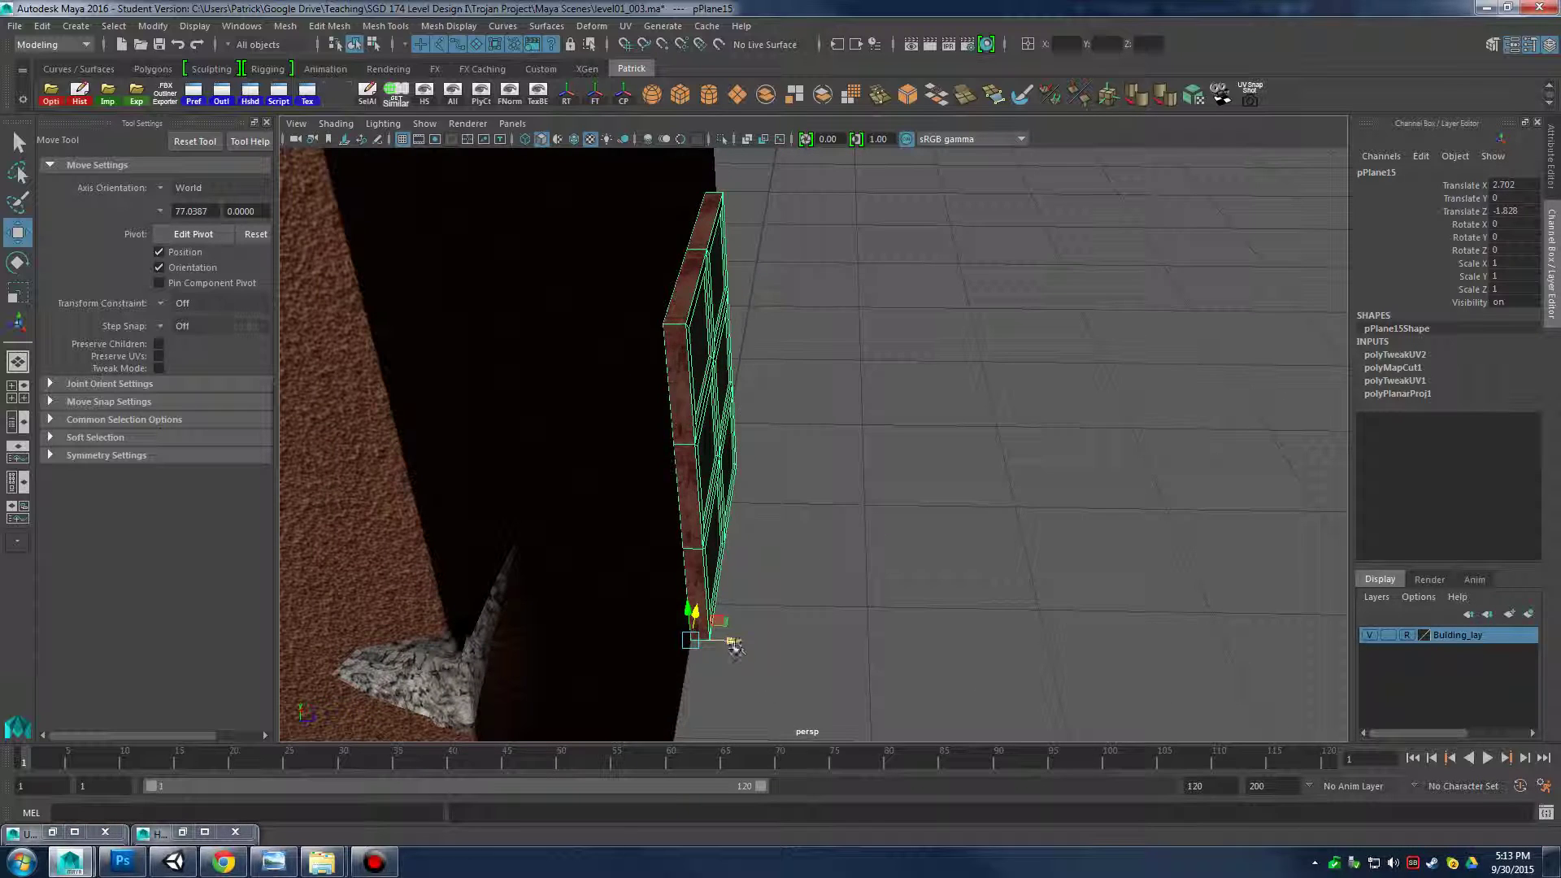
drag(735, 647, 731, 648)
alt+drag(976, 507, 854, 470)
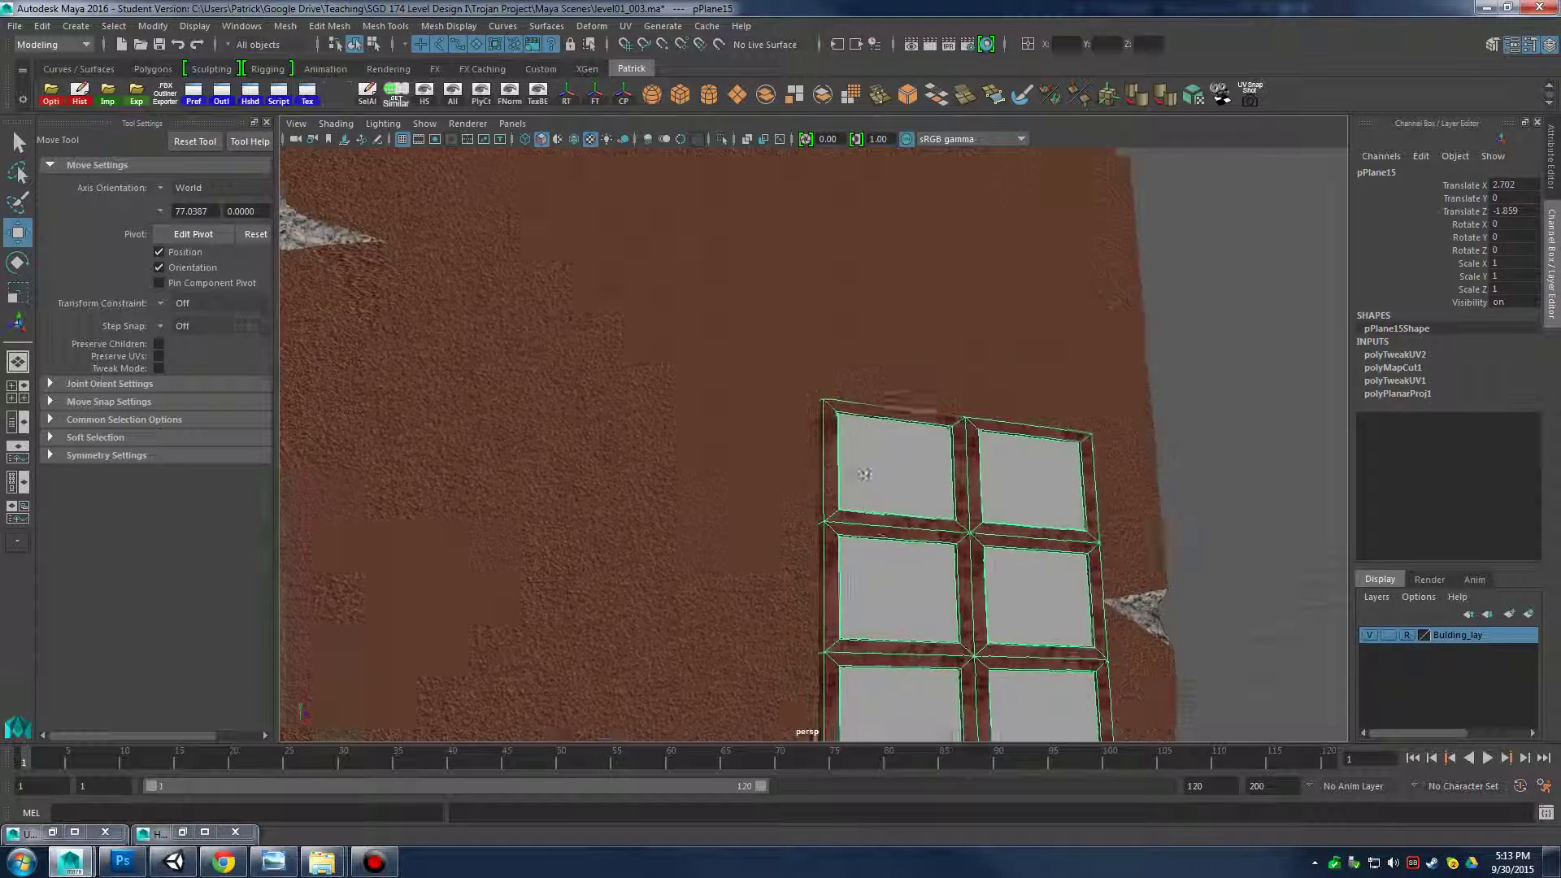
scroll(854, 470, down, 5)
click(1201, 480)
alt+drag(1201, 480, 1074, 460)
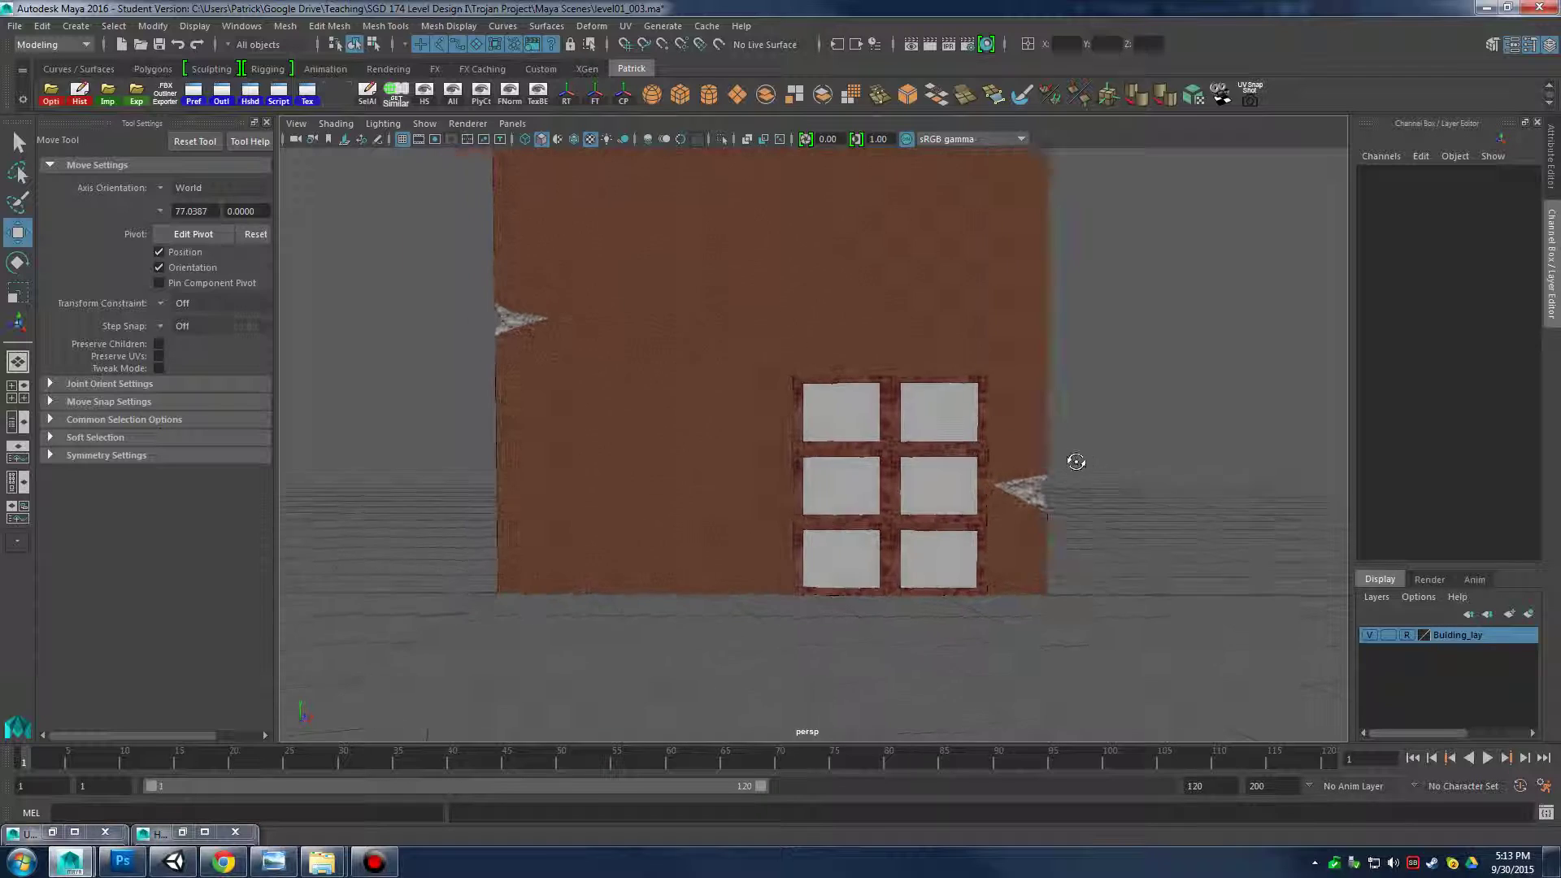
Slide the window frame sideways along the wall to about X 2.61, comparing its placement with the Level1 reference image
click(974, 500)
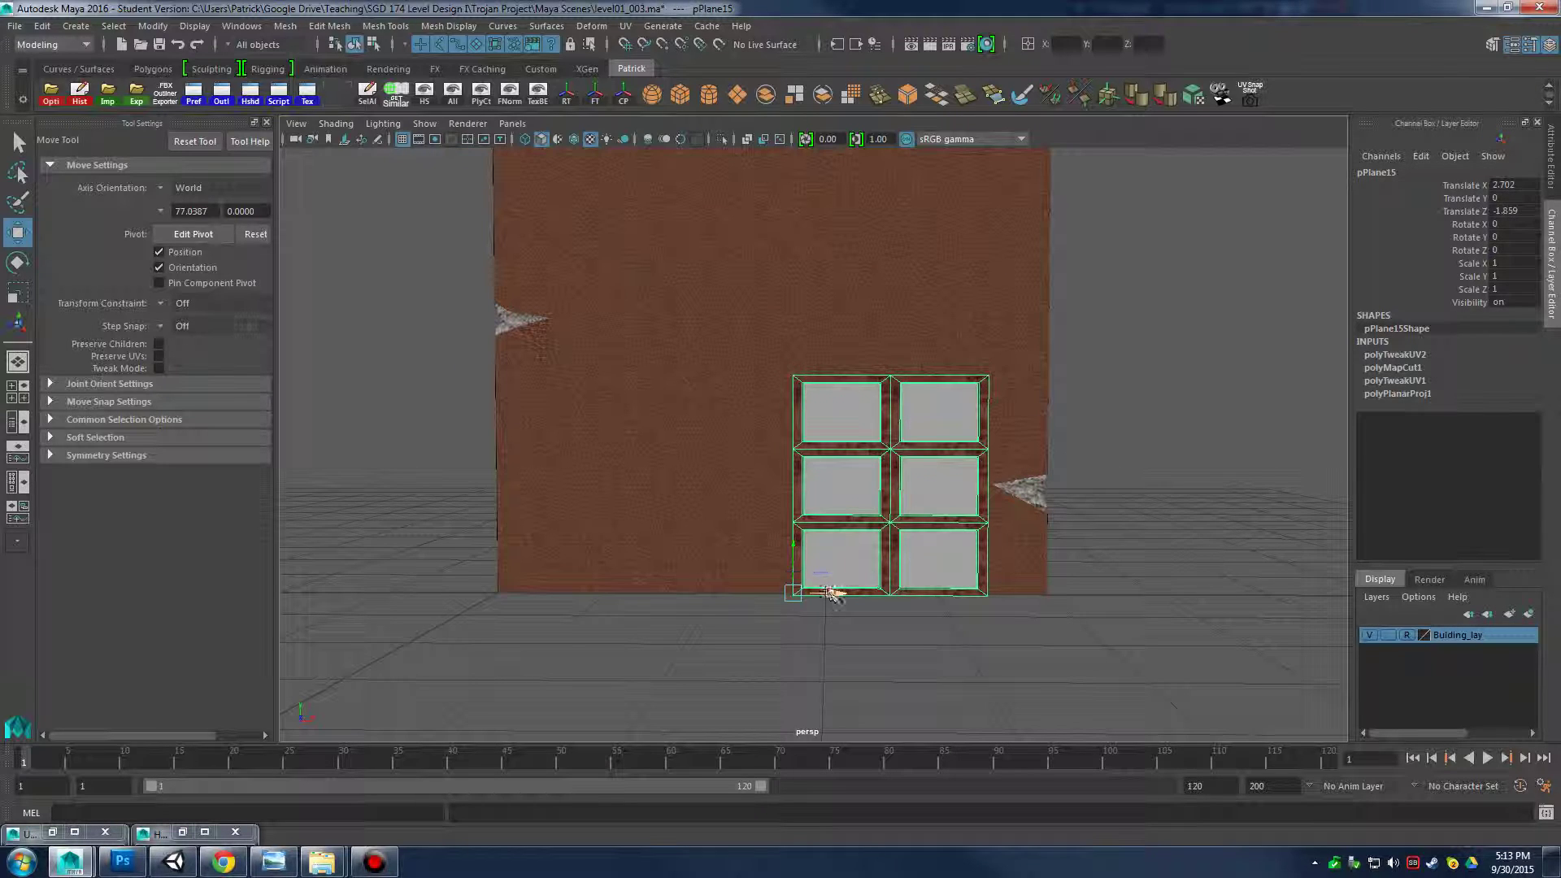
drag(835, 594, 828, 593)
click(274, 864)
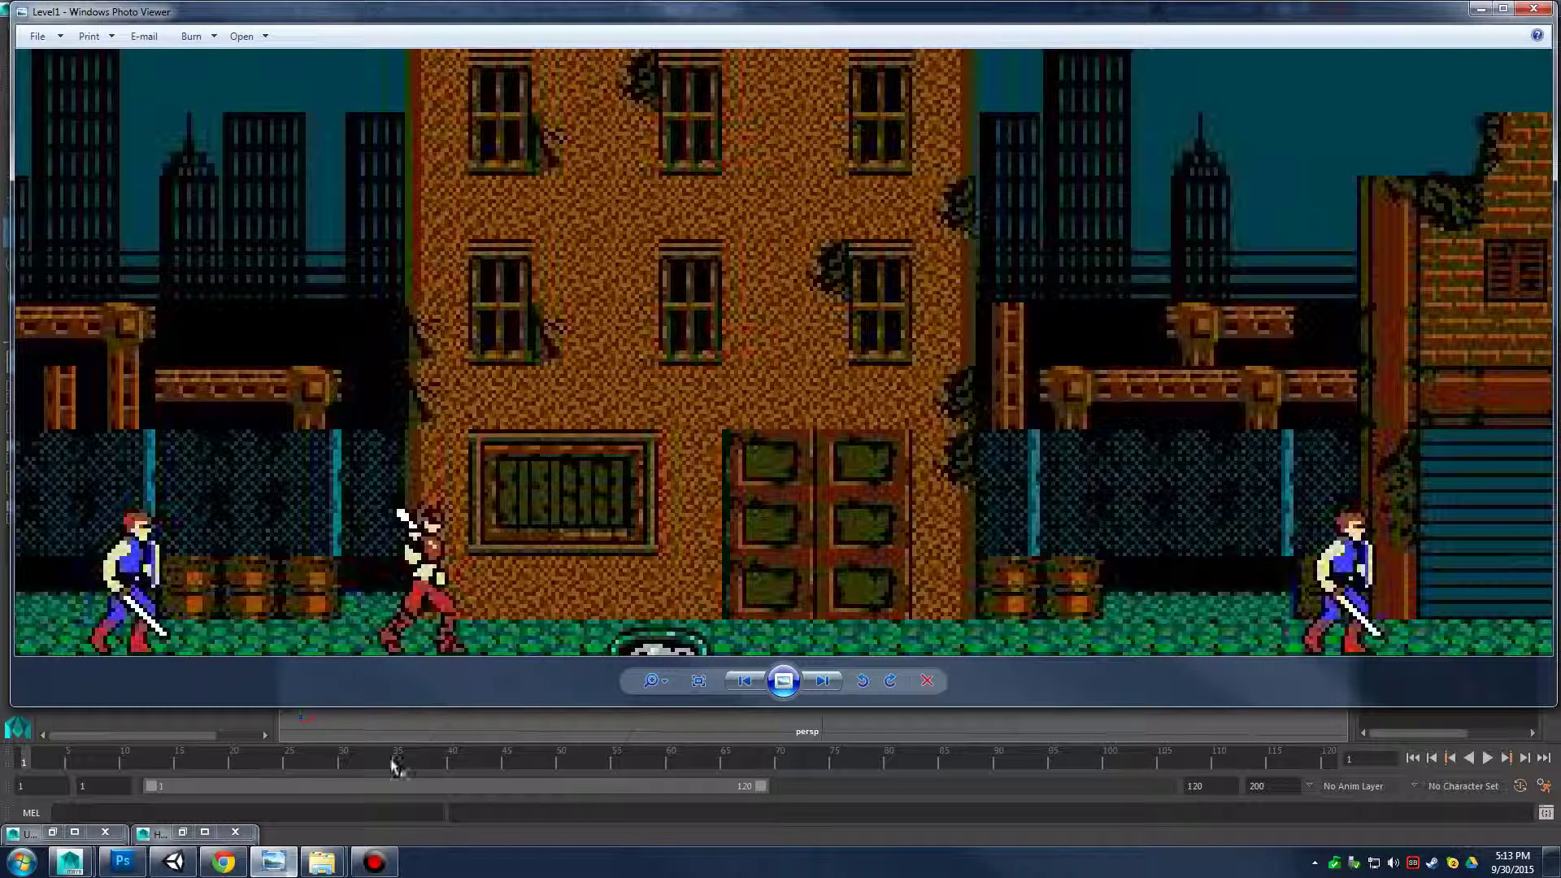
click(79, 863)
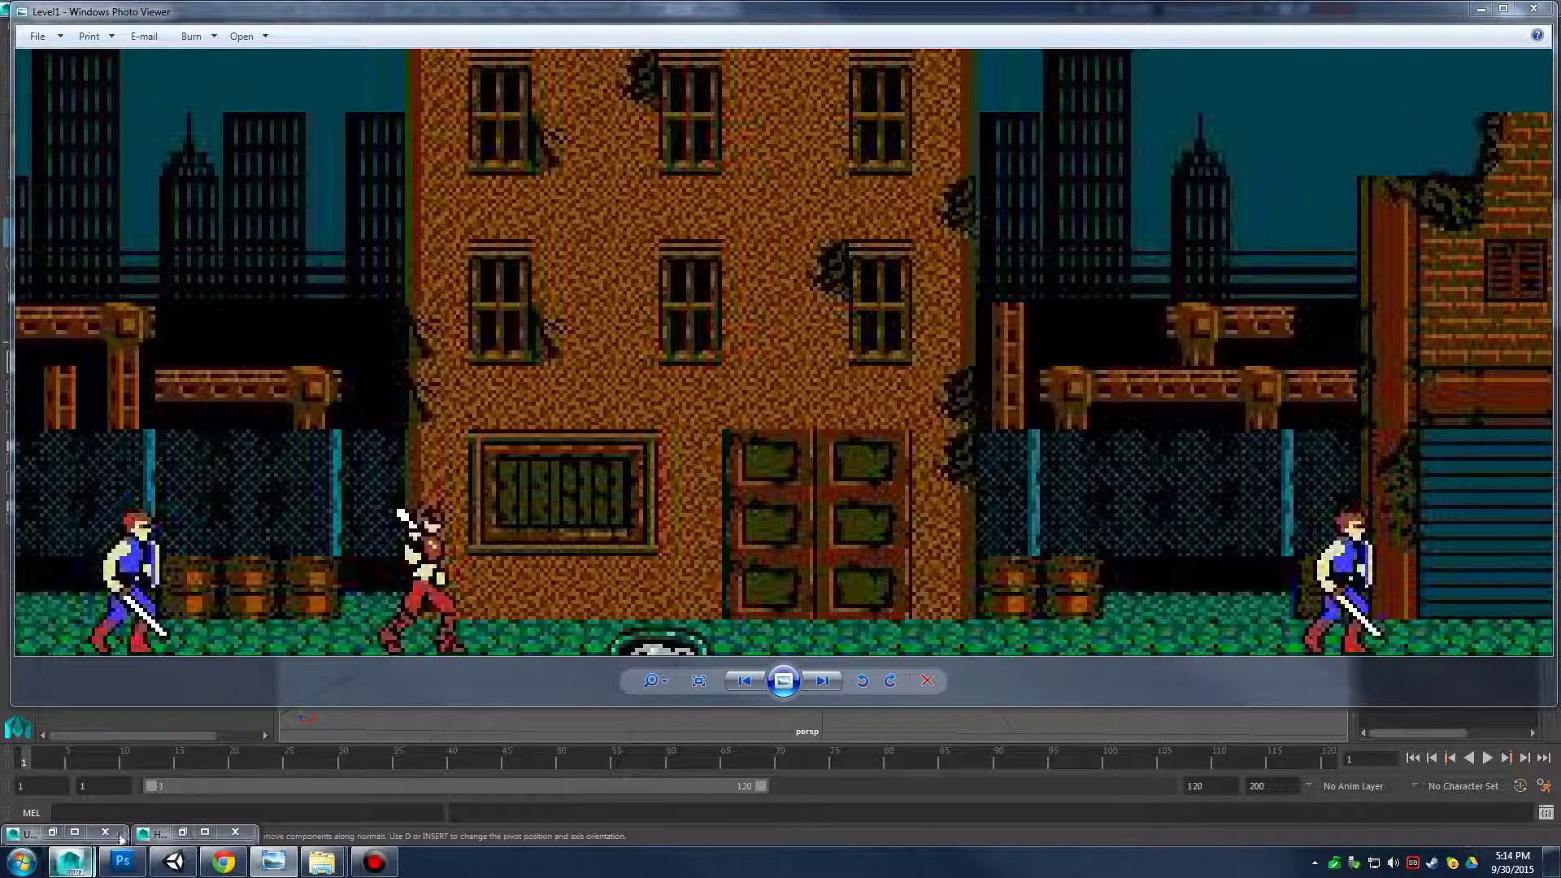
click(107, 784)
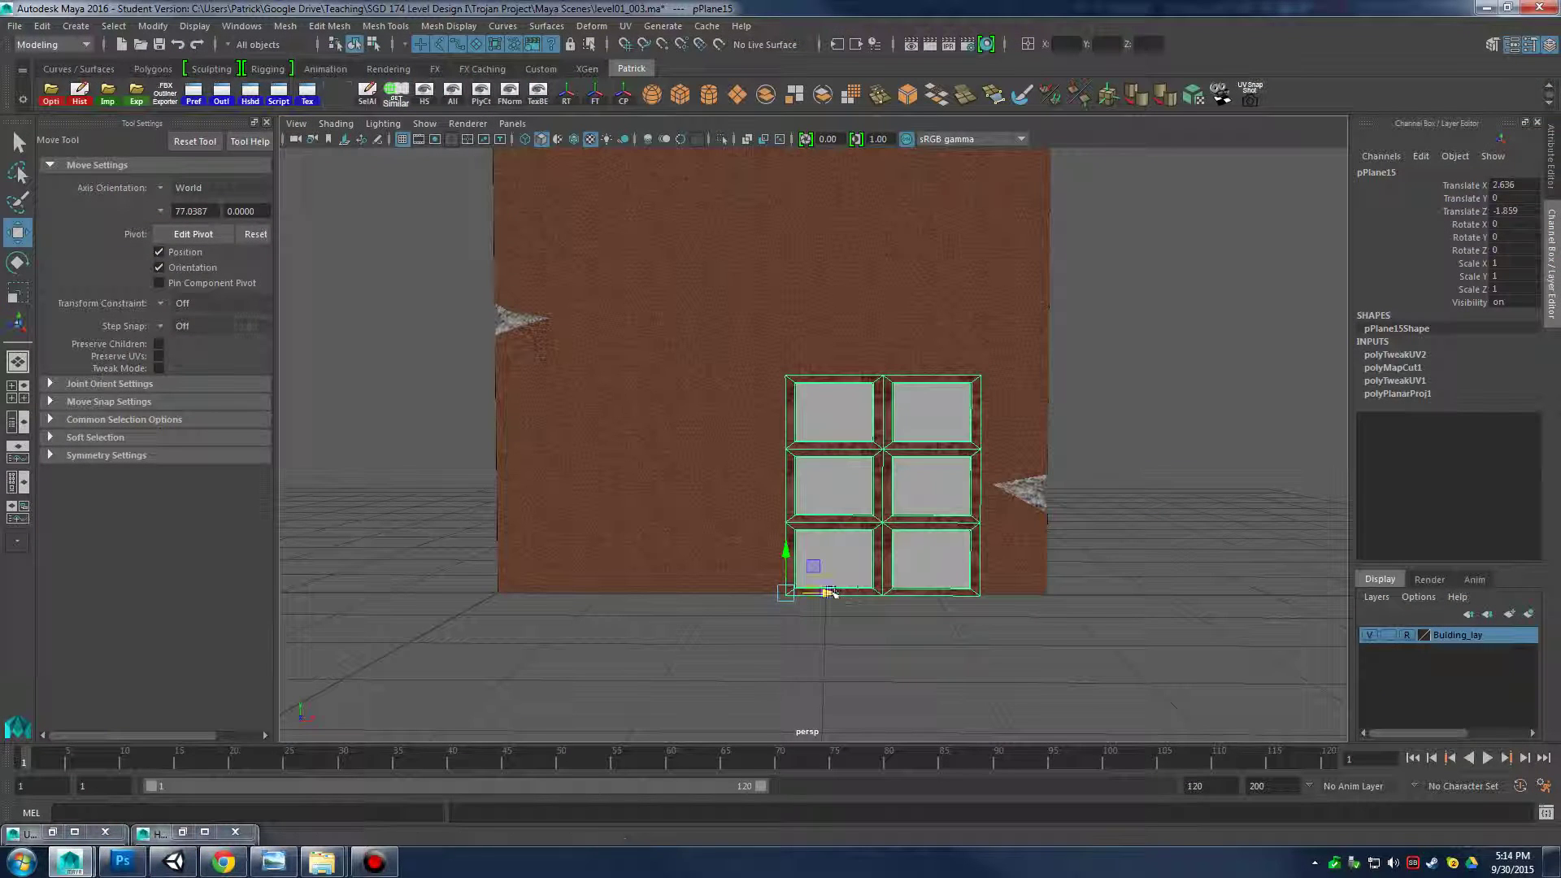
drag(827, 593, 831, 594)
click(1202, 447)
Inspect the frame's rim up close and shift the window frame slightly along Z to fine-tune its depth at the wall
alt+drag(1149, 498, 1009, 543)
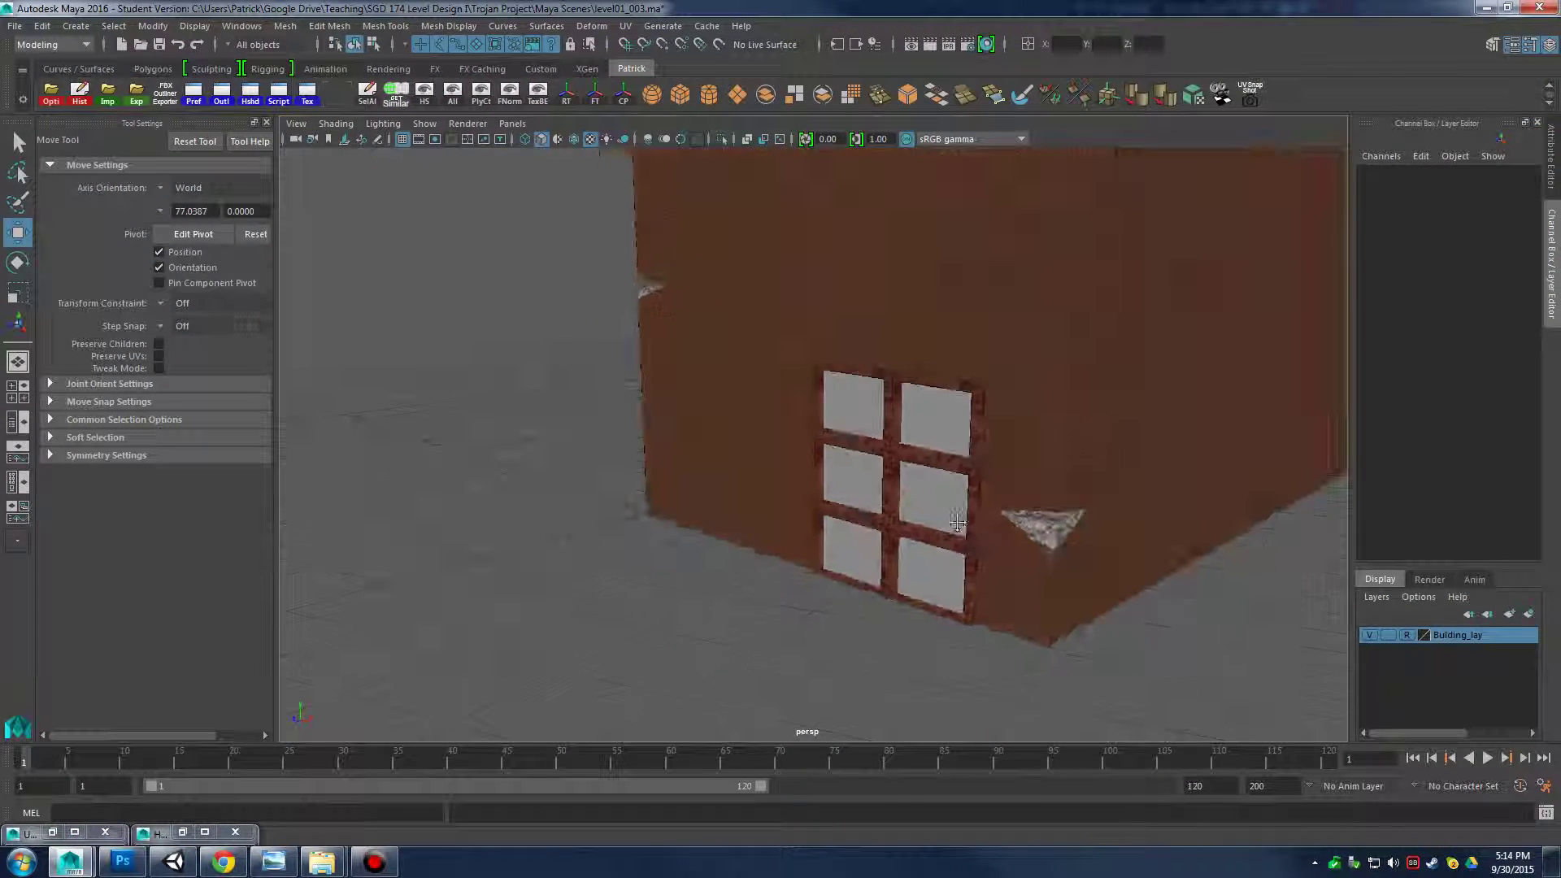
alt+right_drag(1008, 543, 1331, 565)
alt+drag(1012, 545, 797, 450)
alt+right_drag(797, 449, 788, 321)
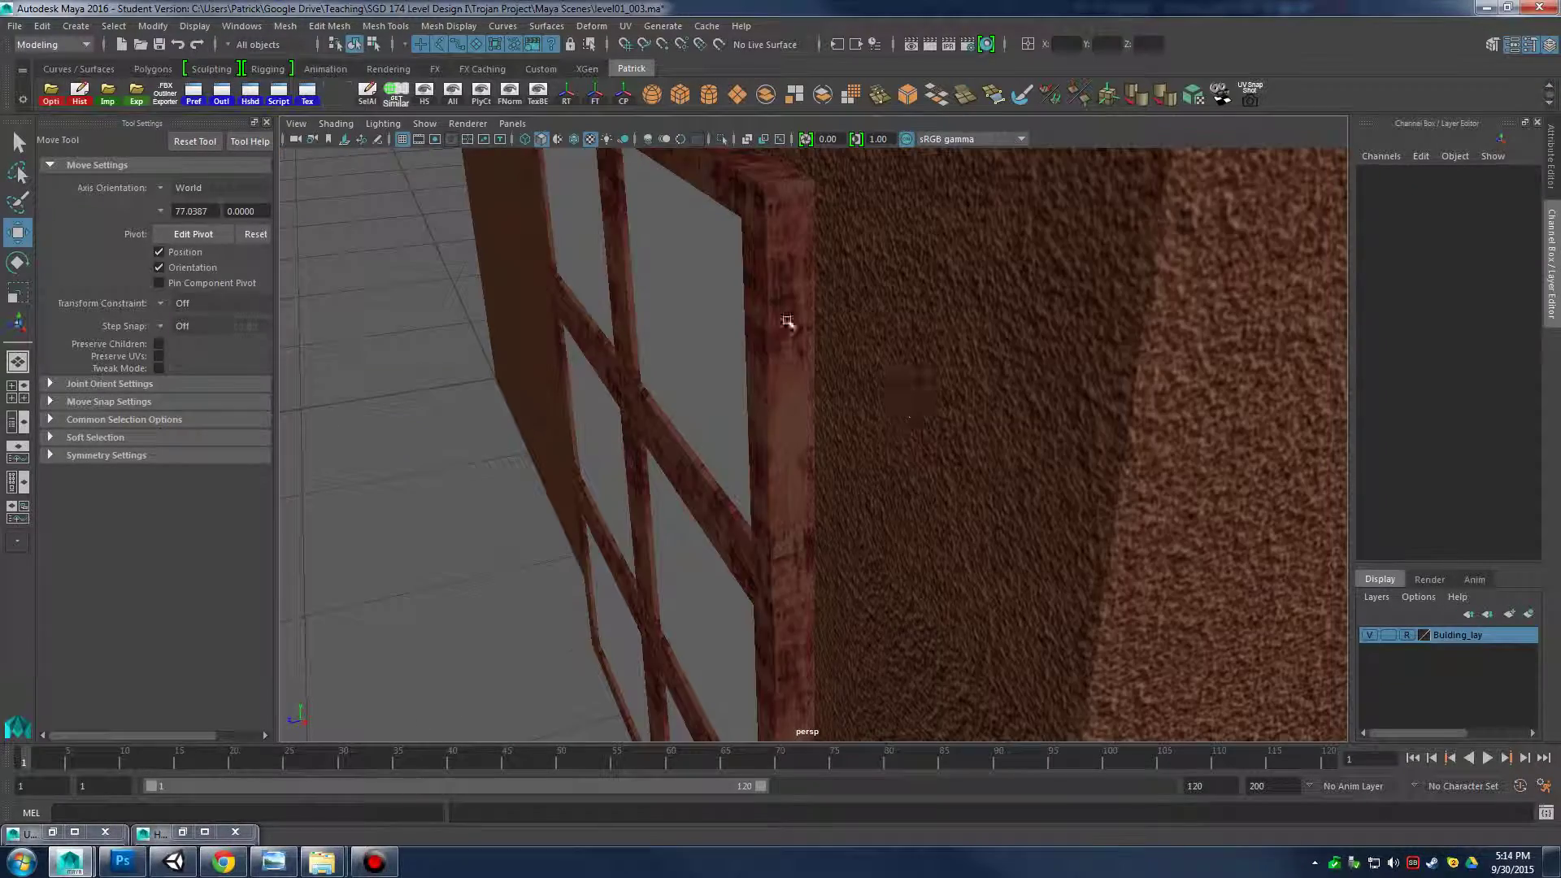
click(788, 320)
alt+middle_drag(842, 317, 871, 429)
alt+right_drag(871, 429, 722, 591)
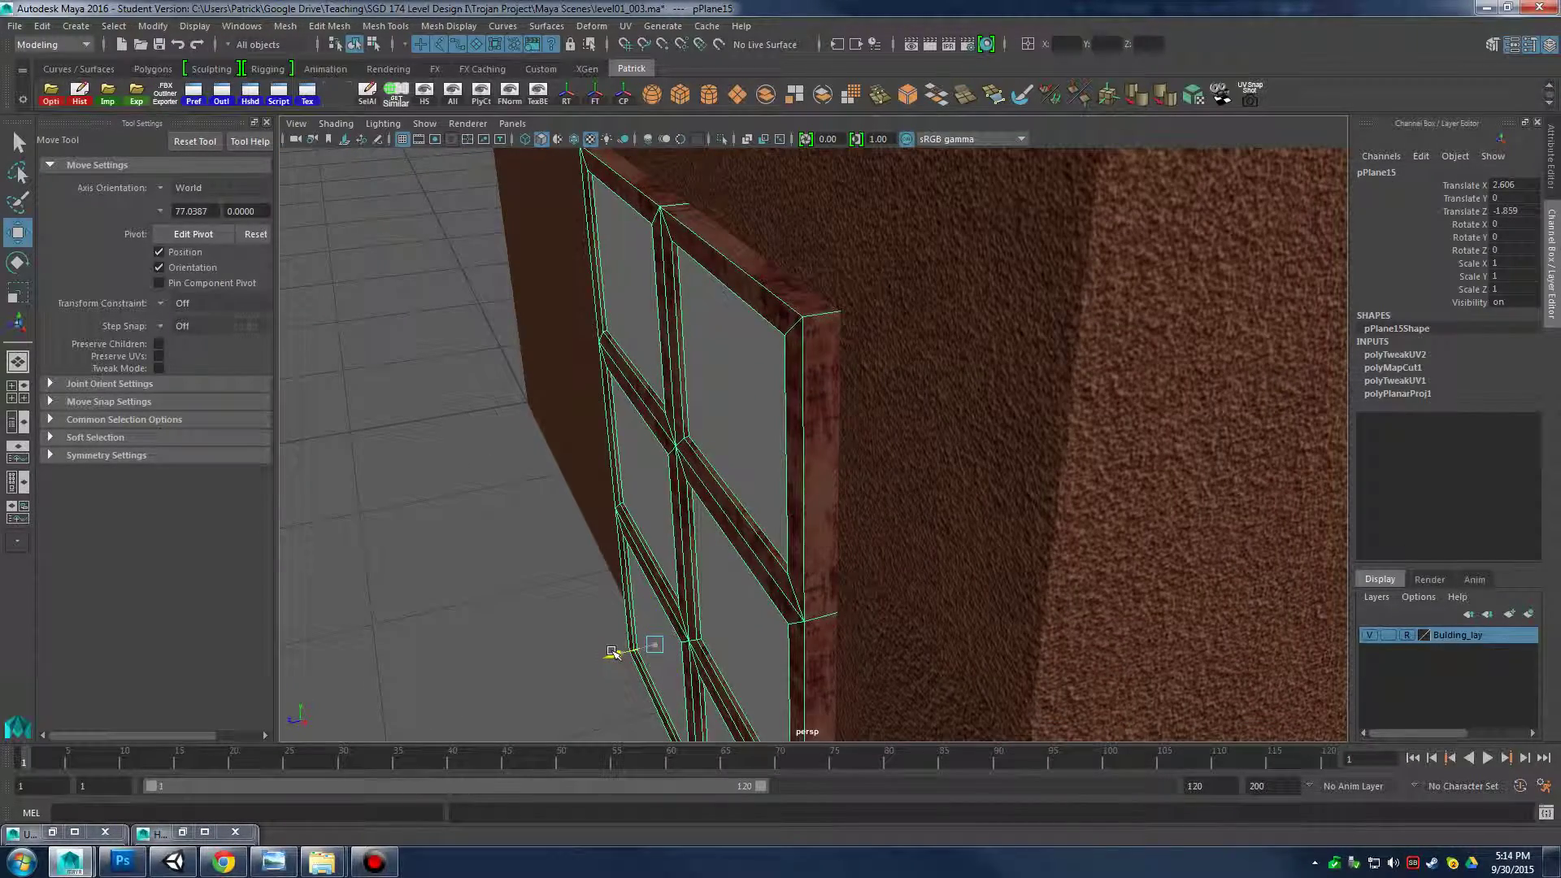
drag(612, 652, 620, 651)
Deselect the window frame and examine its placement and depth on the building wall from several angles and distances
alt+drag(631, 565, 813, 537)
alt+right_drag(812, 537, 853, 540)
alt+middle_drag(854, 540, 1031, 442)
alt+right_drag(1032, 443, 1136, 526)
click(1136, 505)
alt+drag(1136, 526, 1098, 515)
alt+middle_drag(1098, 515, 1177, 506)
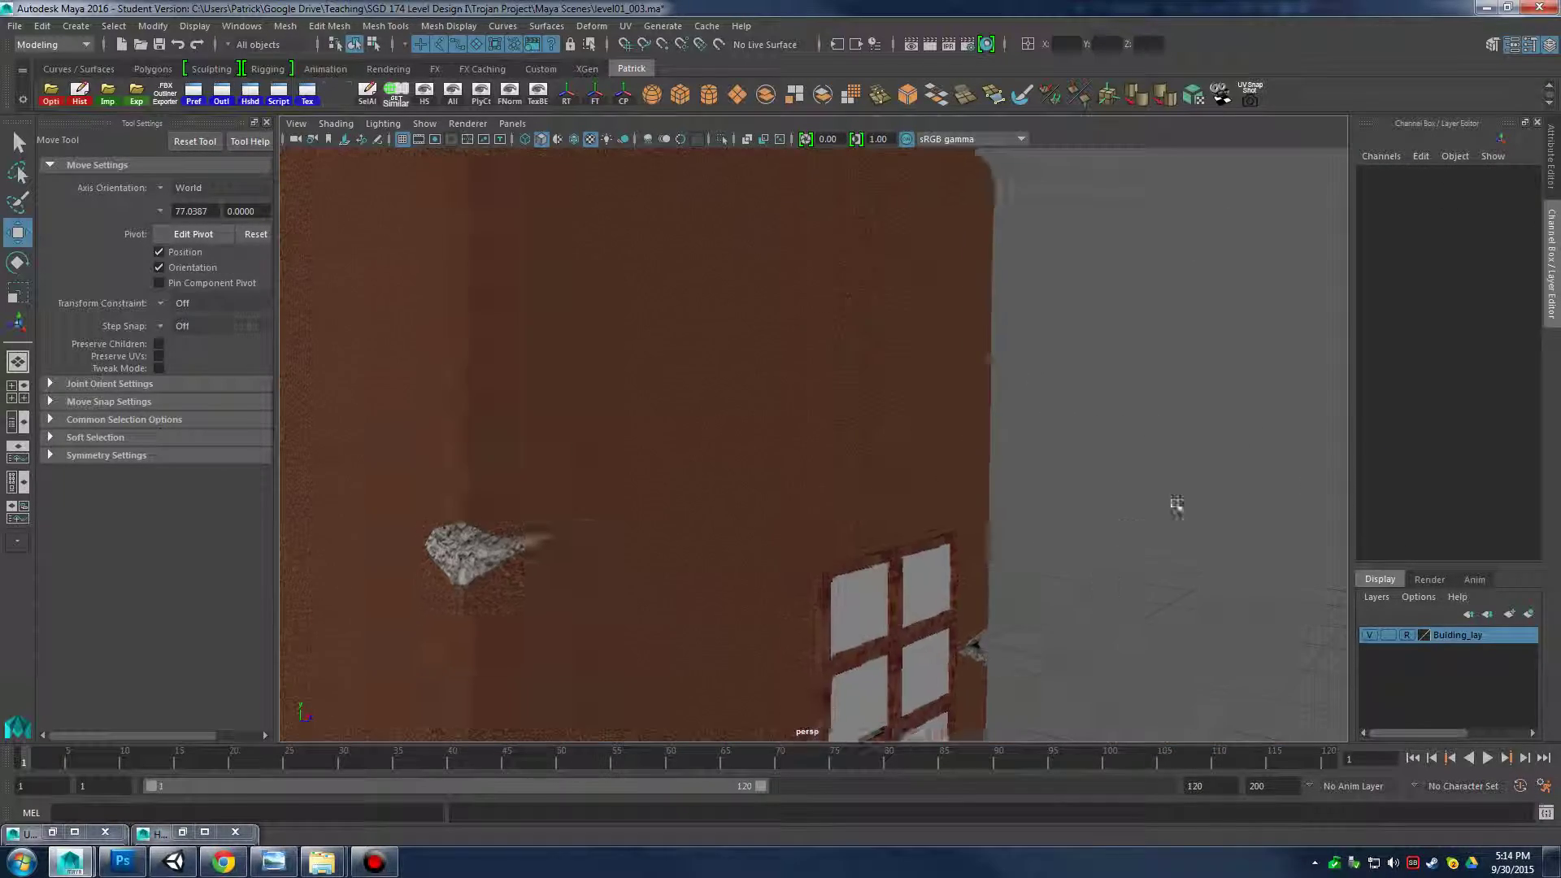
alt+right_drag(1176, 504, 1086, 483)
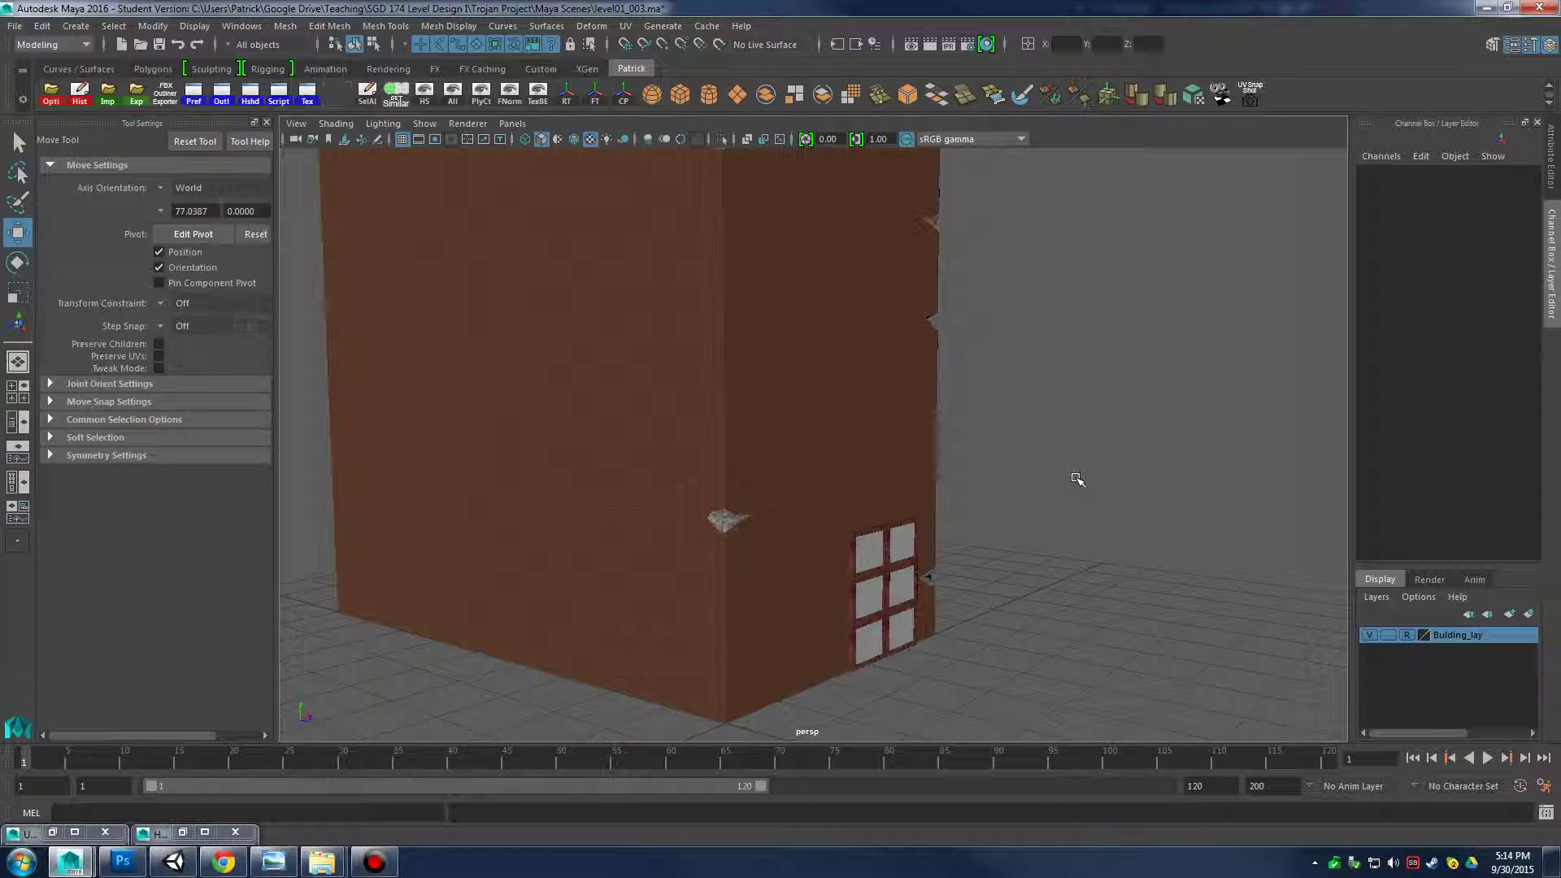
alt+right_drag(1019, 488, 1000, 525)
alt+drag(981, 539, 987, 461)
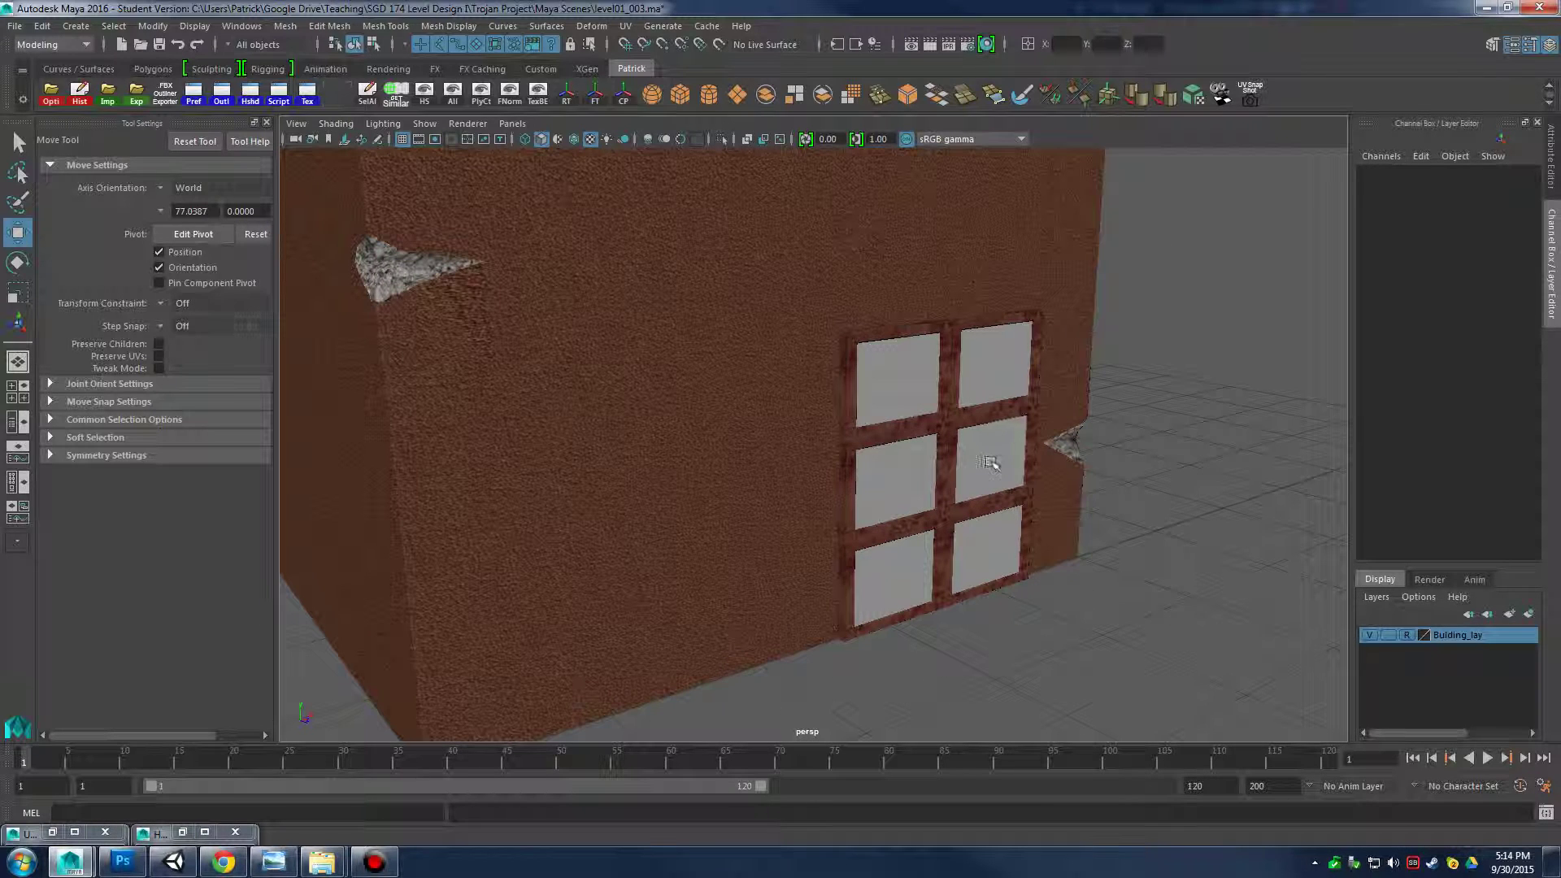